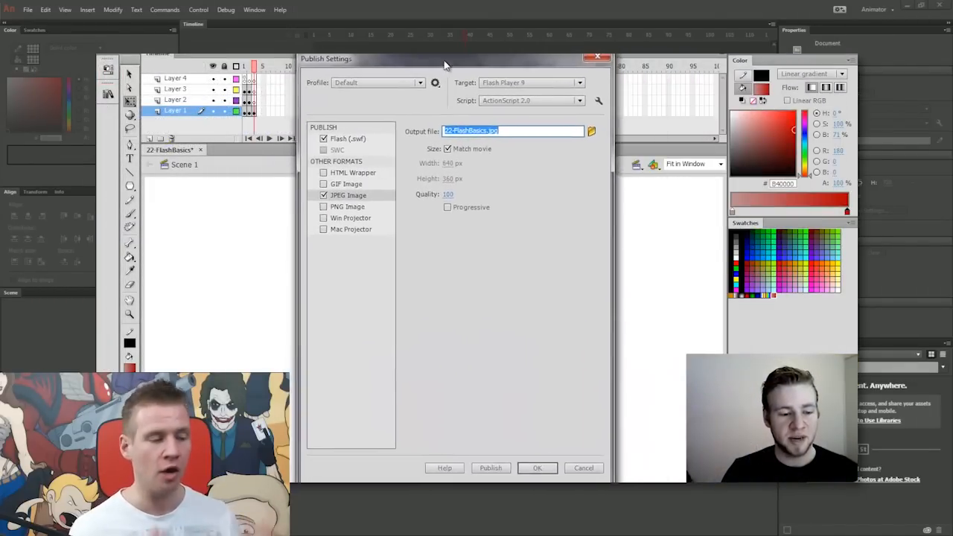
Examine the Flash (.swf) options and output file in the publish settings.
click(367, 138)
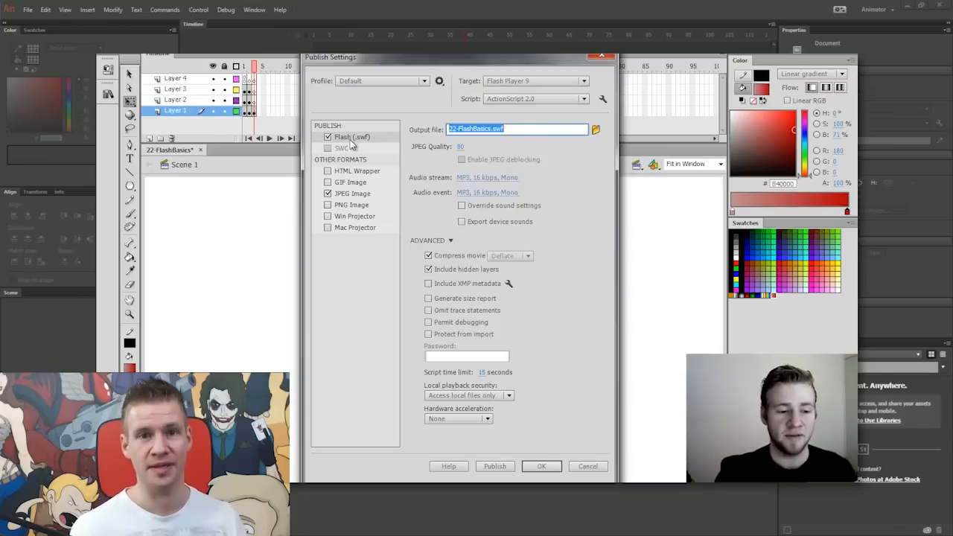
click(518, 128)
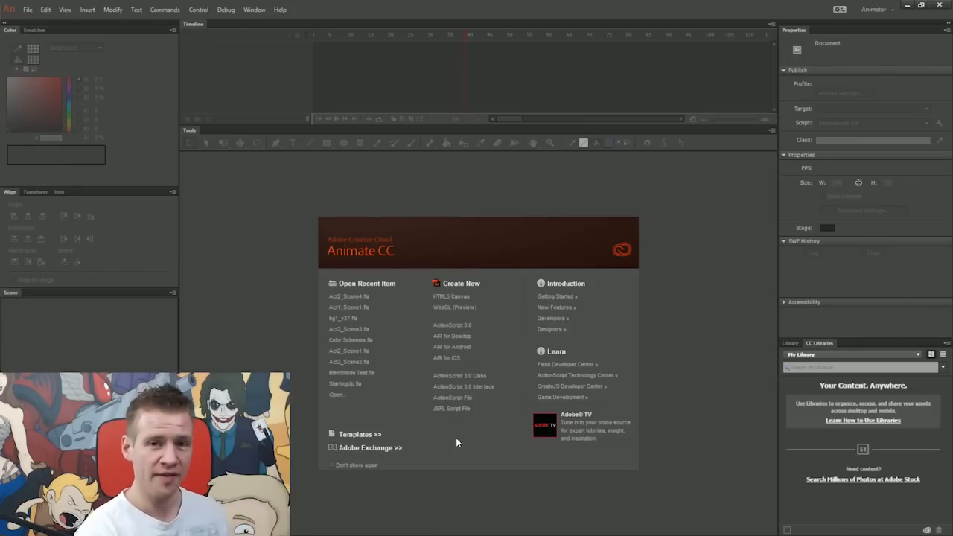
Browse the new-document templates, including the Animation category, and return to the general document types.
click(362, 440)
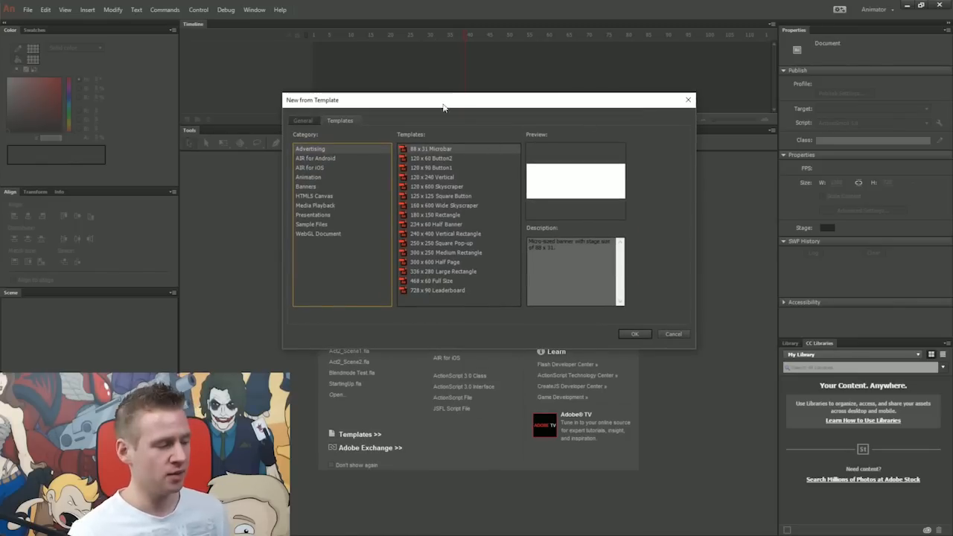
drag(458, 108, 462, 118)
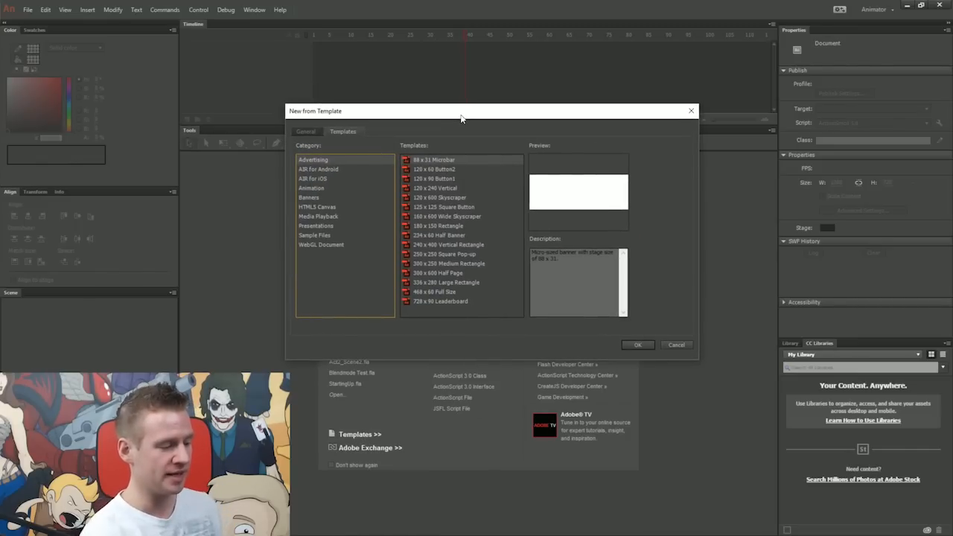
click(312, 187)
click(307, 131)
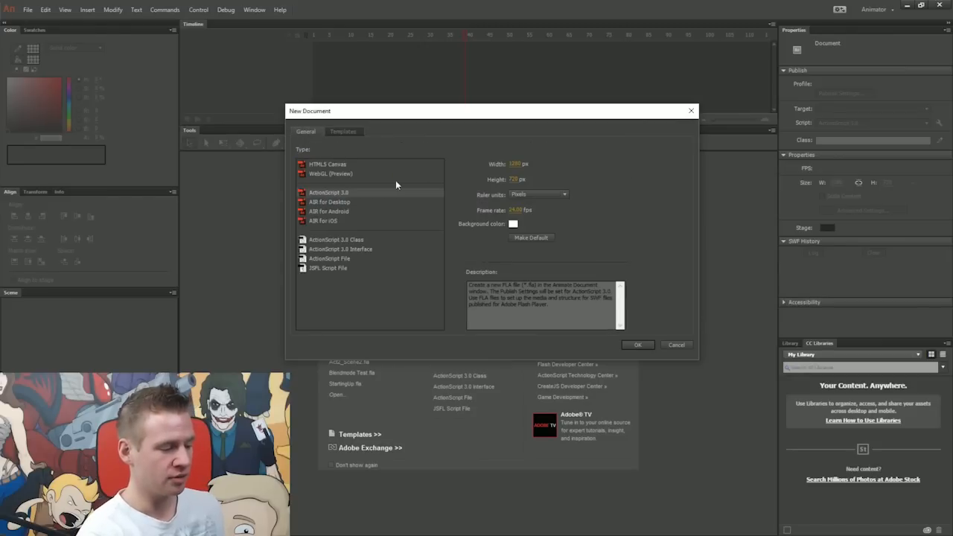
Save the ActionScript 3.0 document settings, with ruler units in pixels, as the default and create the document.
click(344, 193)
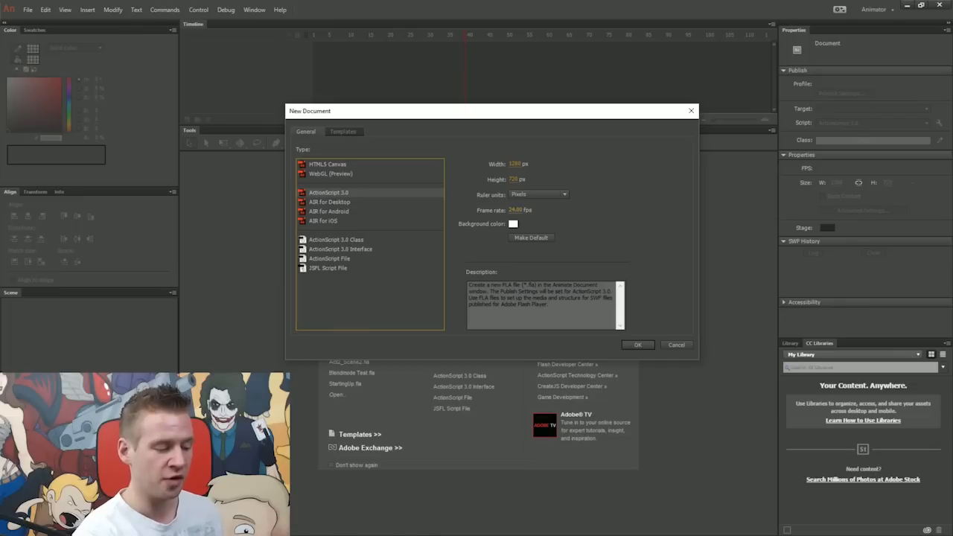
click(549, 193)
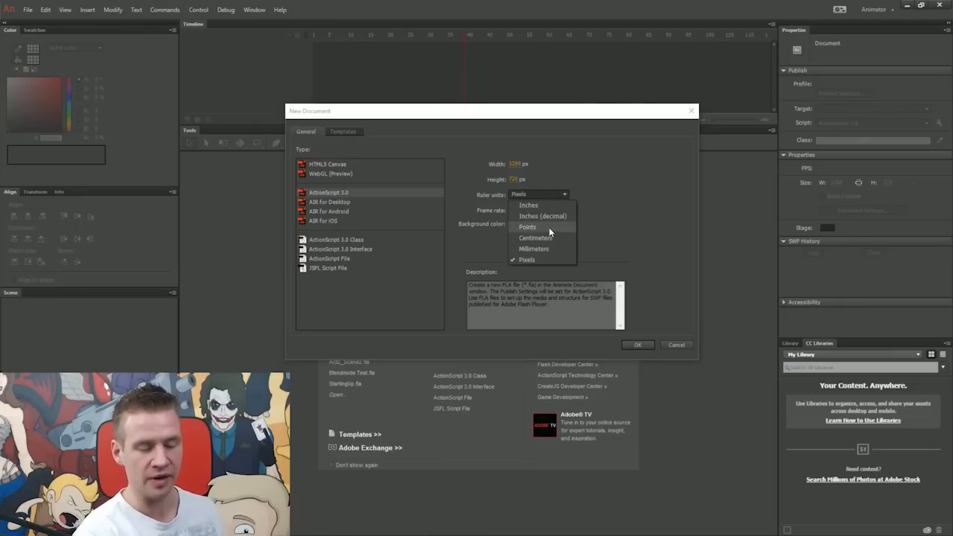
click(581, 215)
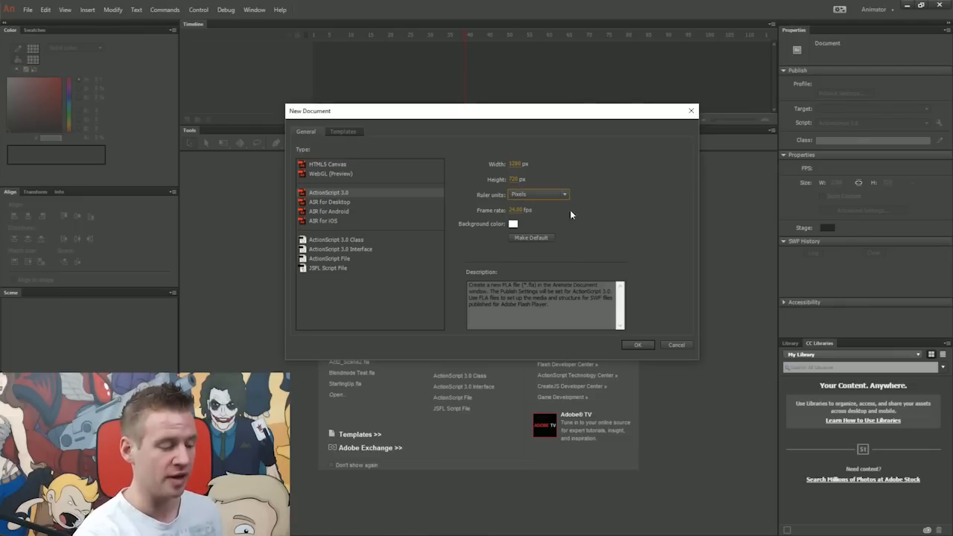
click(535, 237)
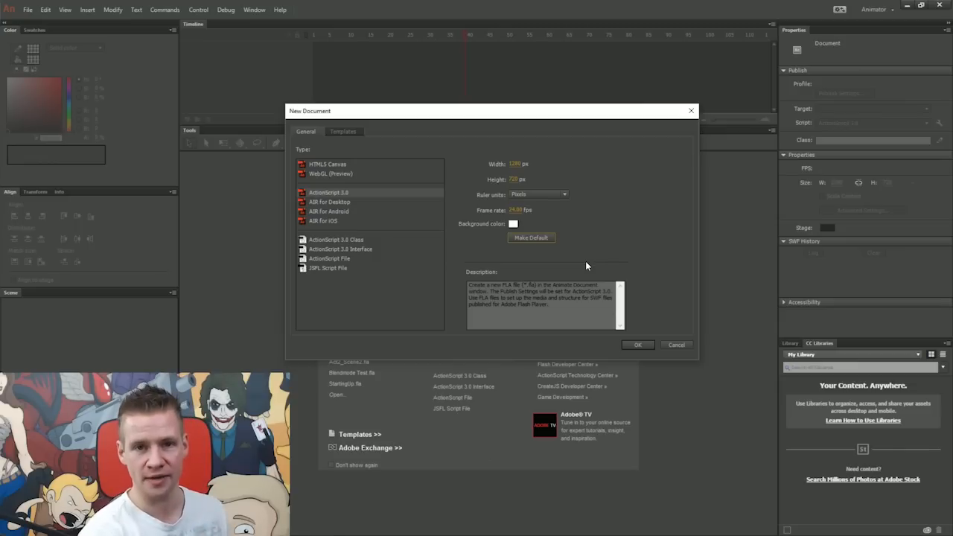
click(636, 344)
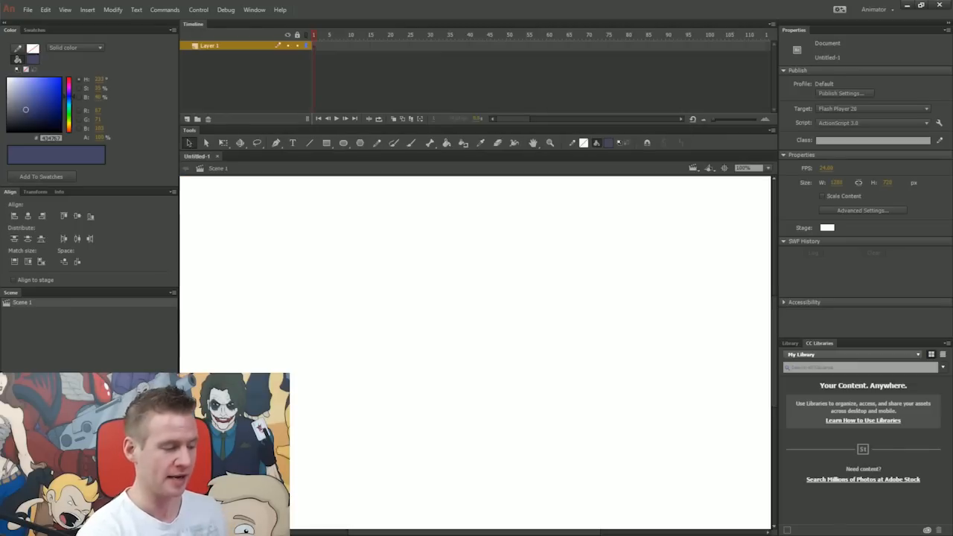
Close the open document and create a new ActionScript 3.0 document directly from the welcome screen.
click(218, 157)
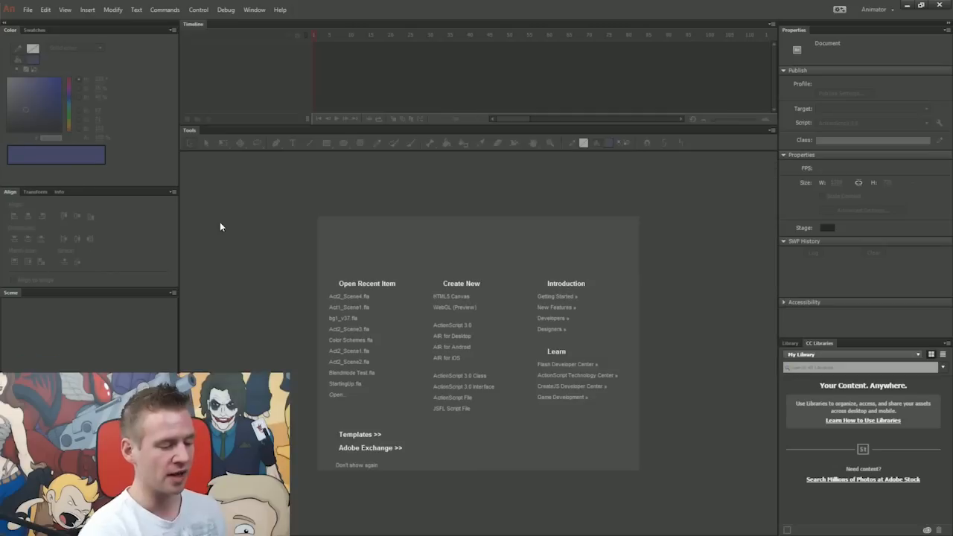
click(462, 327)
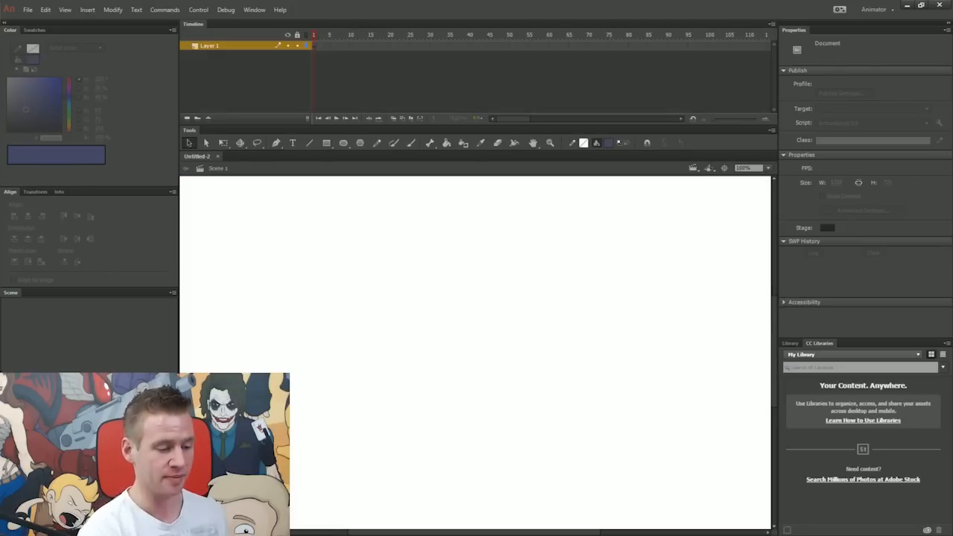
click(768, 168)
click(767, 190)
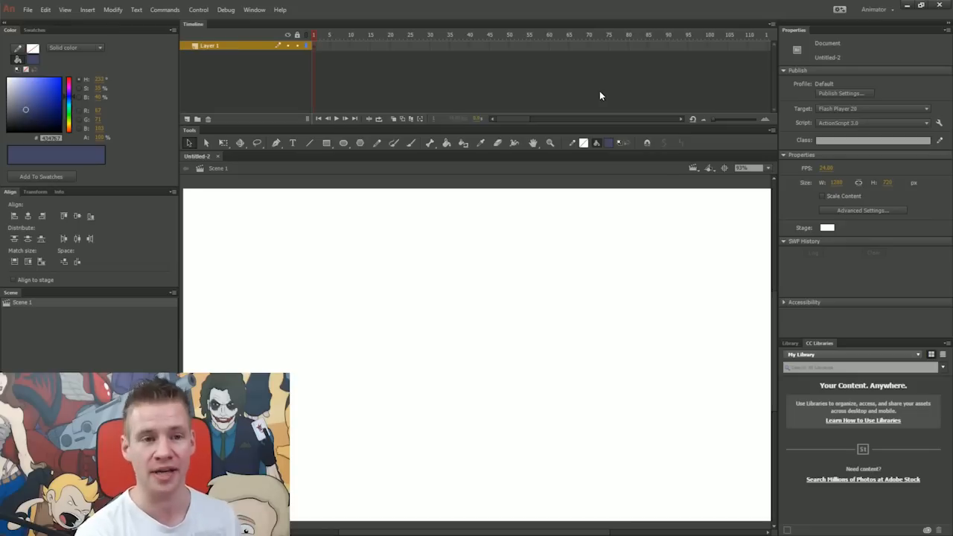
Try the Classic workspace and return to the Animator workspace.
click(254, 9)
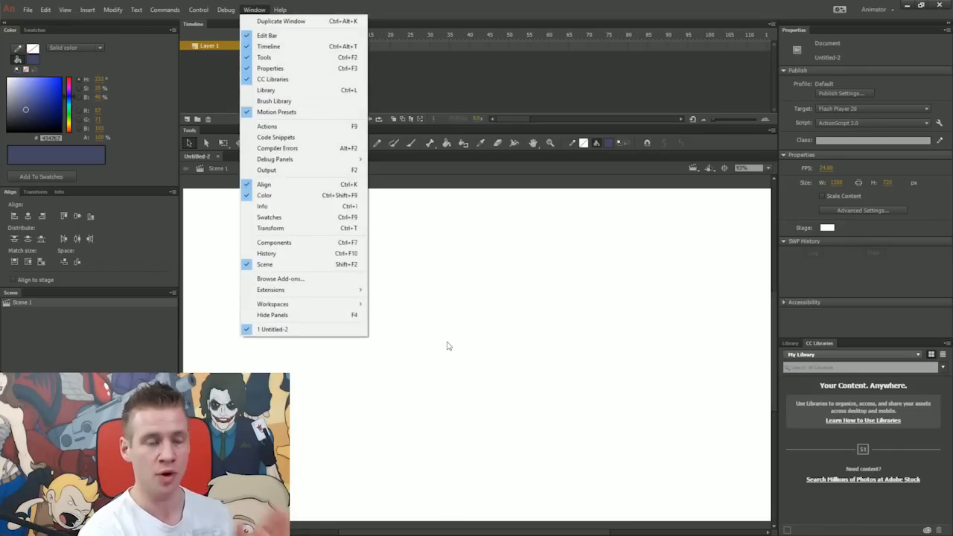
mouse_move(344, 309)
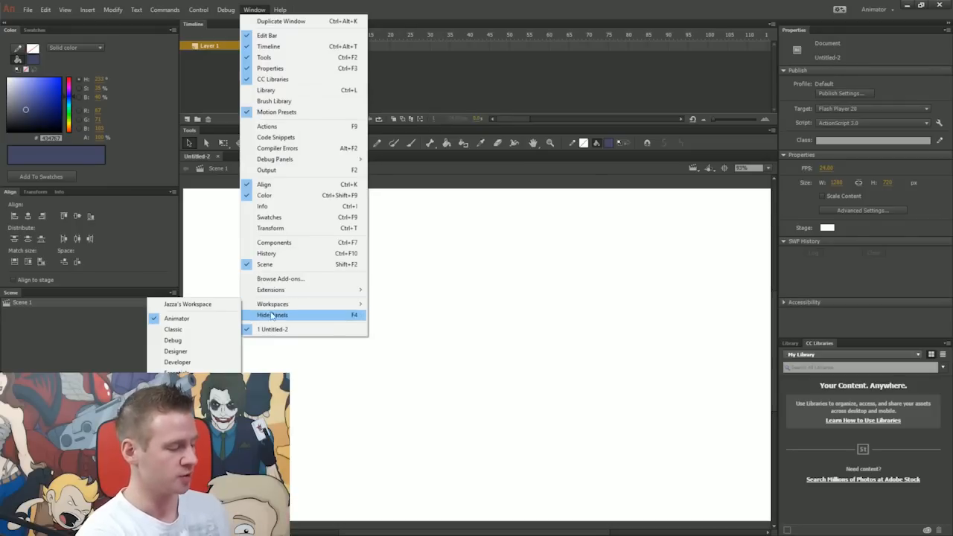
click(206, 330)
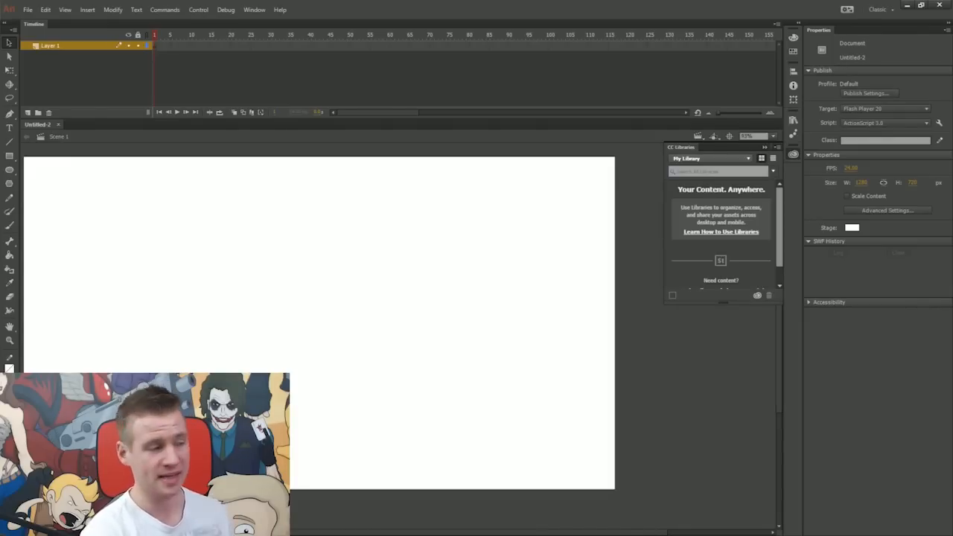
click(254, 10)
mouse_move(305, 304)
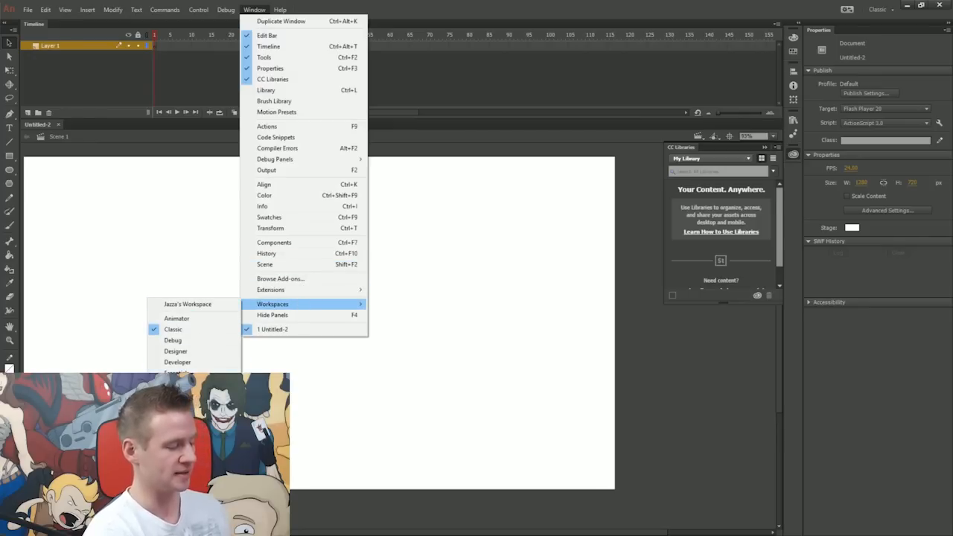
click(202, 318)
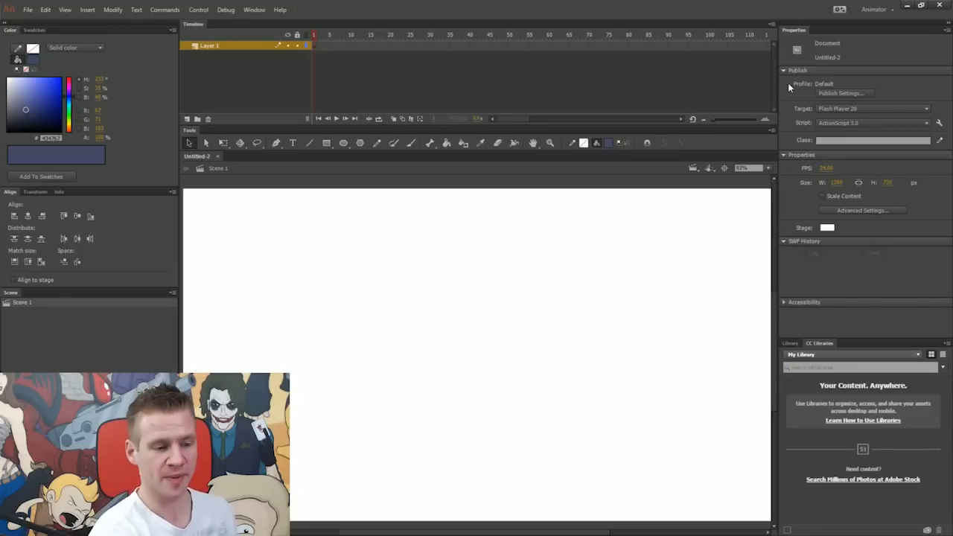
Float the Properties panel, enlarge it, and dock it in the same group as Library and CC Libraries.
drag(796, 30, 489, 194)
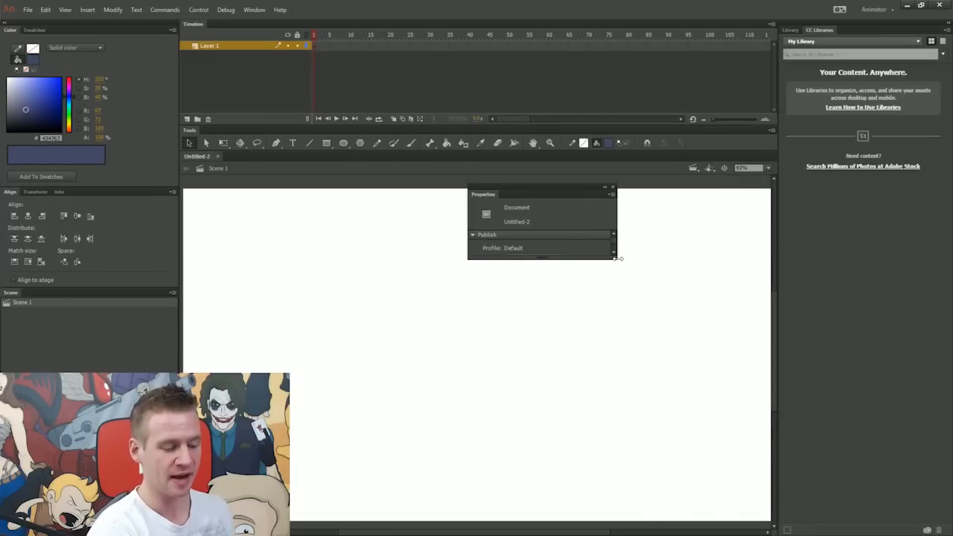
drag(615, 258, 682, 392)
drag(488, 195, 851, 32)
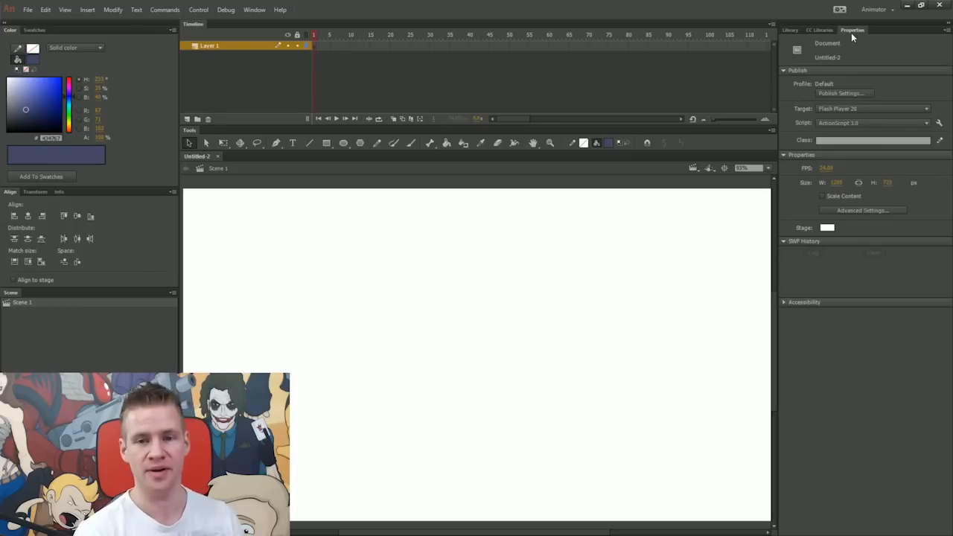
Dock the Timeline below the stage and remove the Properties panel from the CC Libraries group.
drag(851, 33, 502, 25)
drag(211, 223, 296, 532)
drag(195, 24, 95, 28)
drag(19, 30, 850, 30)
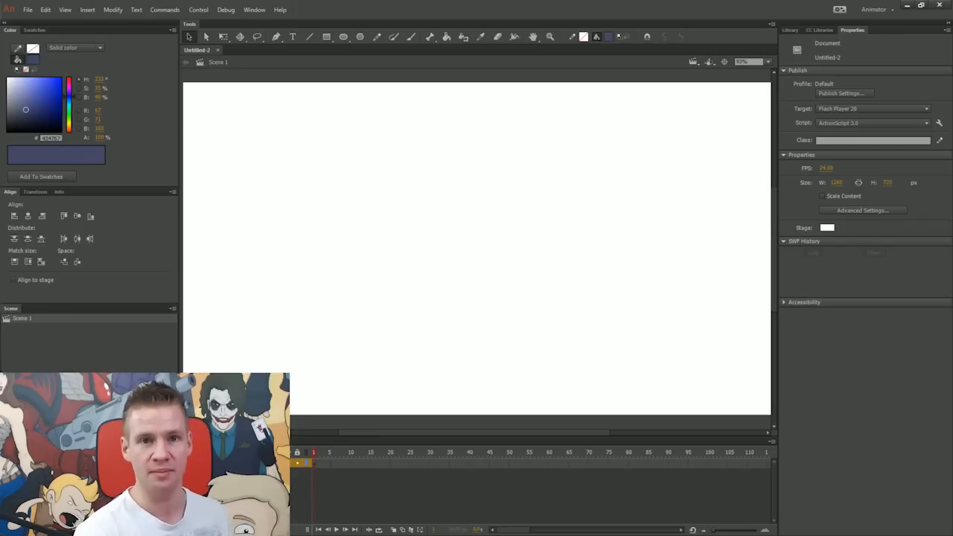
click(819, 30)
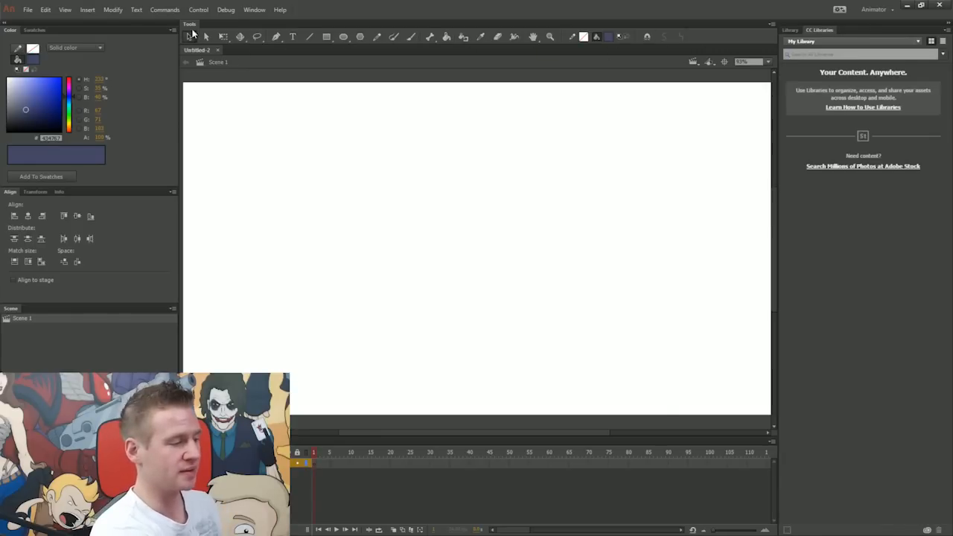
Dock the Tools panel as a single column between the Color panel and the stage, and dock the Timeline above the stage.
drag(193, 27, 259, 112)
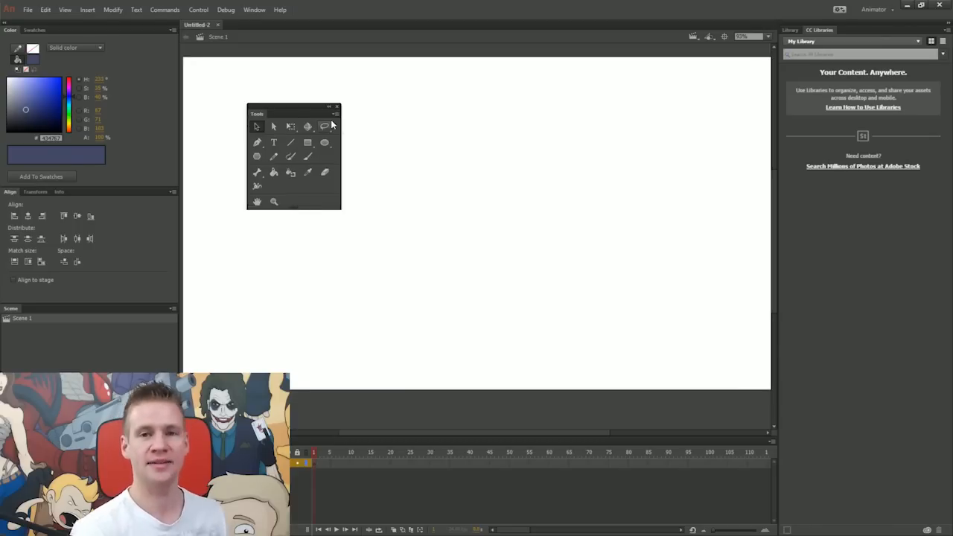
drag(256, 114, 182, 100)
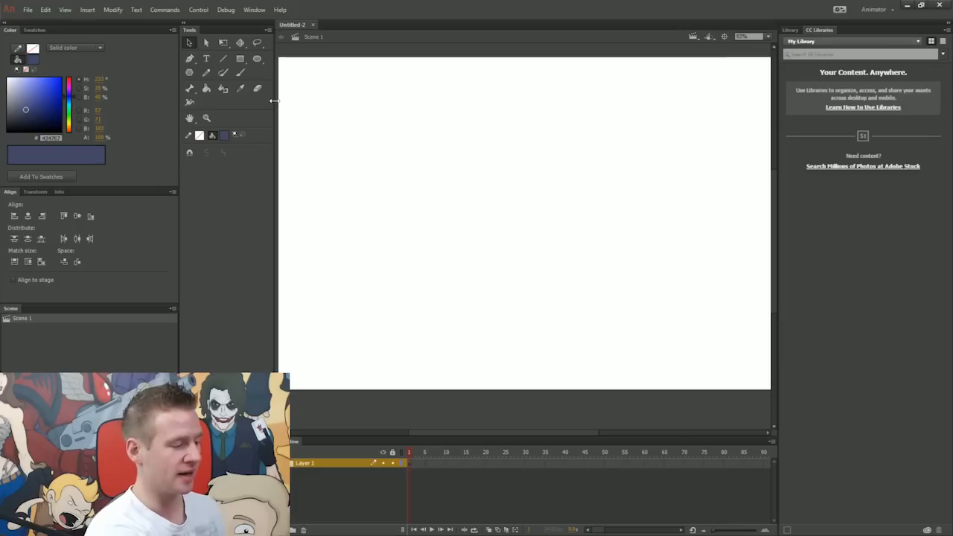
drag(274, 101, 203, 94)
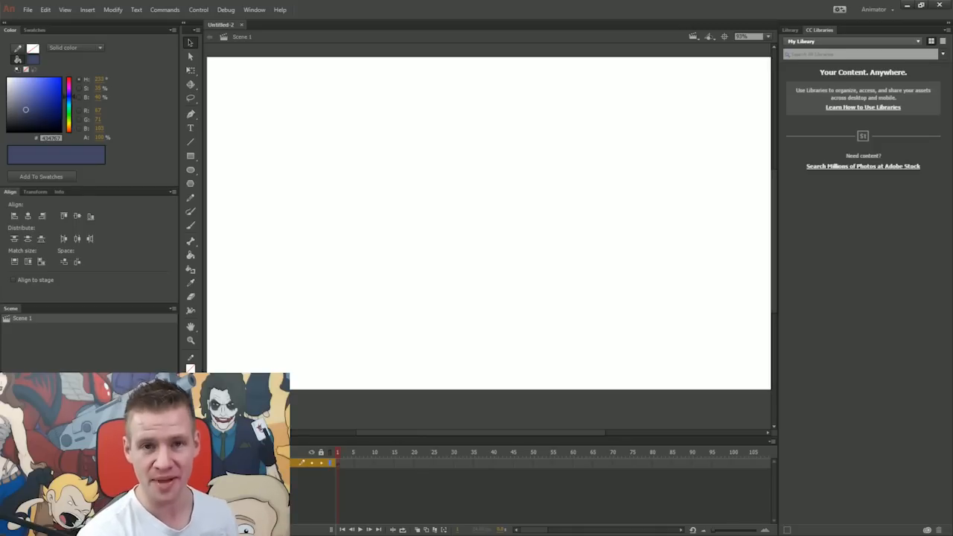
drag(293, 441, 294, 27)
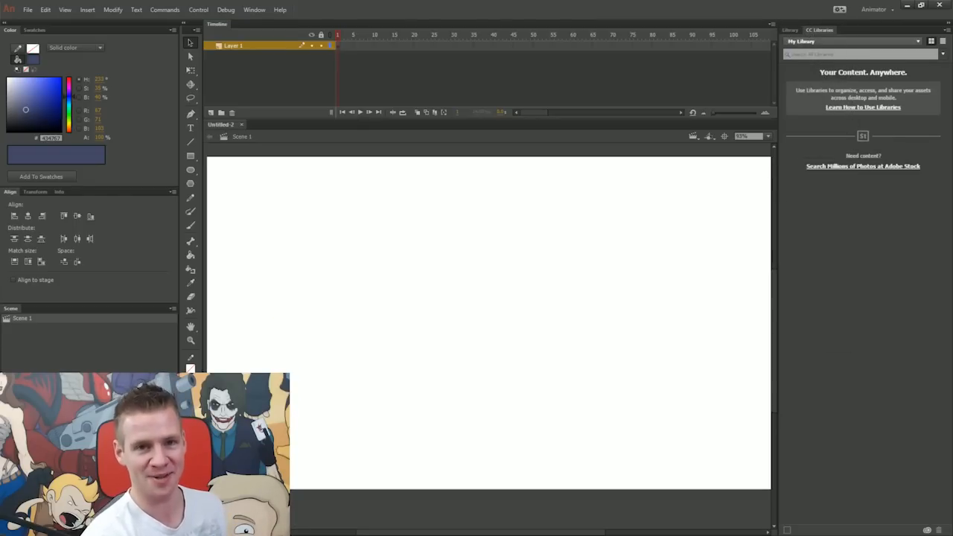
Dock the Color panel above the CC Libraries group and move the Swatches panel into that group, keeping Swatches in front.
click(12, 31)
click(34, 30)
click(20, 31)
click(33, 31)
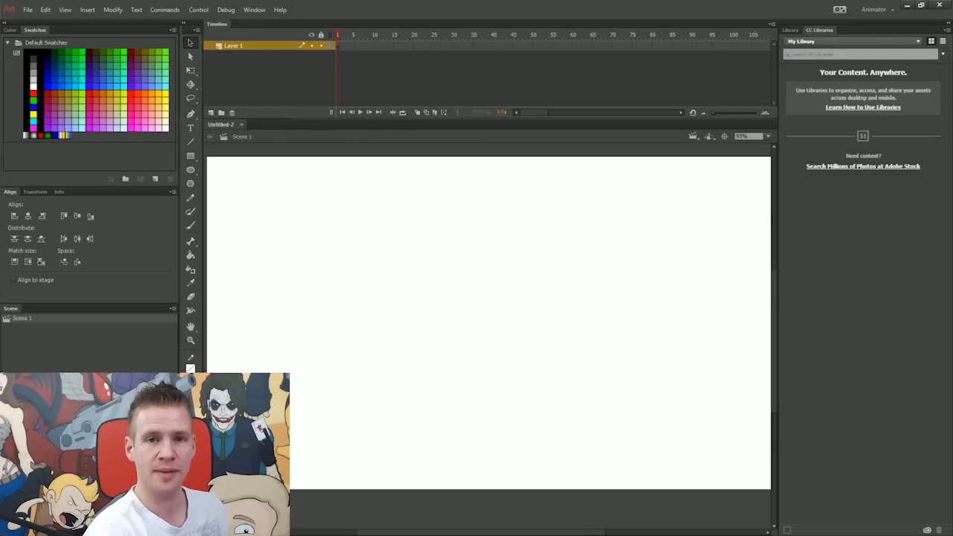
drag(16, 31, 844, 31)
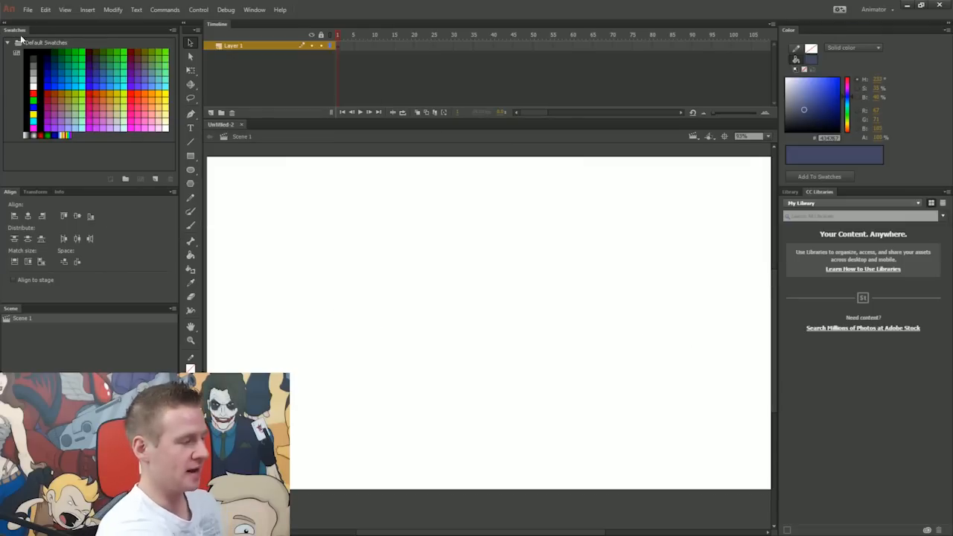
drag(17, 32, 857, 287)
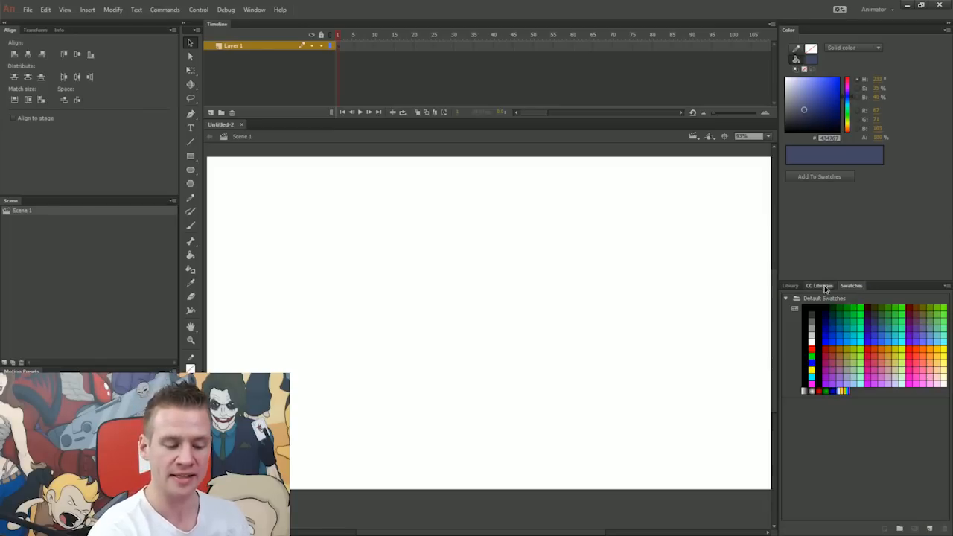
click(820, 286)
click(794, 288)
click(849, 286)
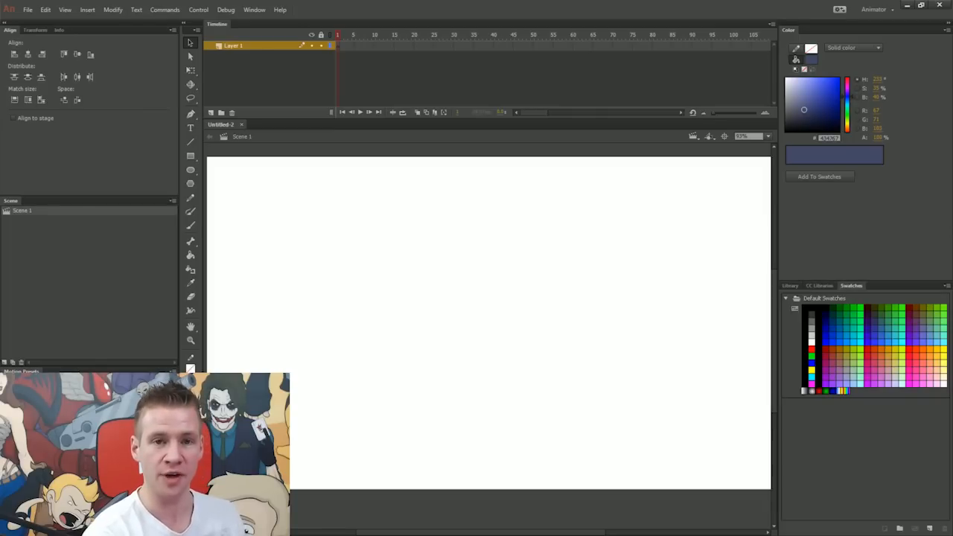
click(253, 10)
mouse_move(336, 304)
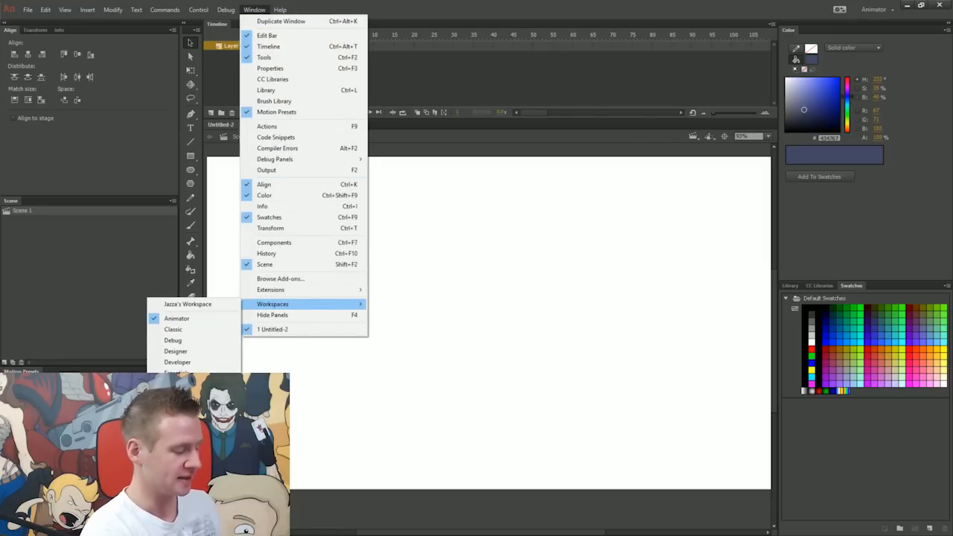
click(187, 398)
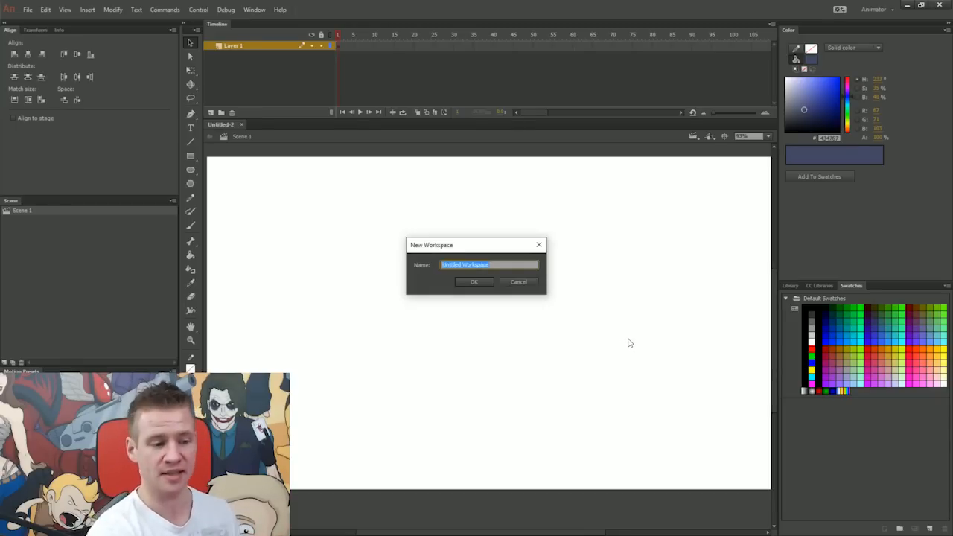
key(Escape)
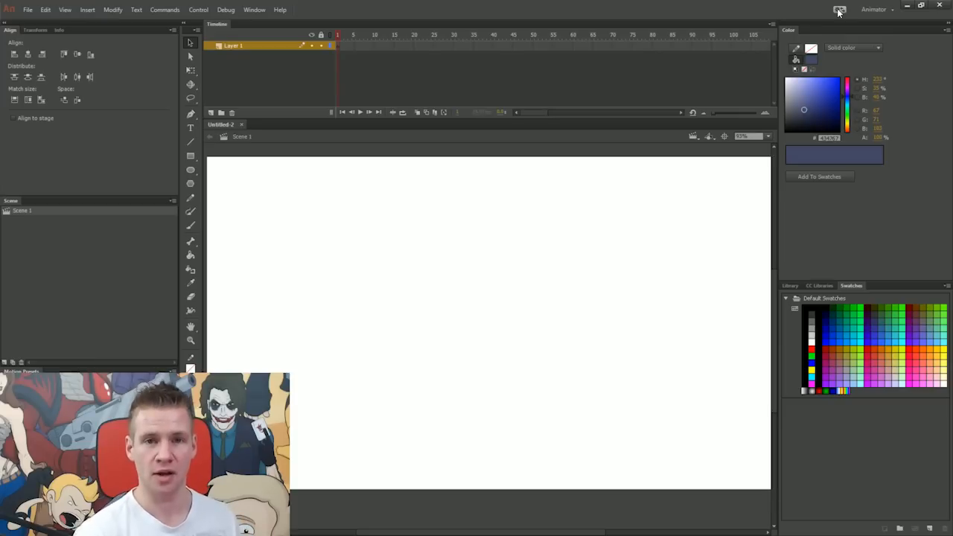
Switch to the Jazza's Workspace layout and adjust the height split between the Properties and Library panels.
click(254, 10)
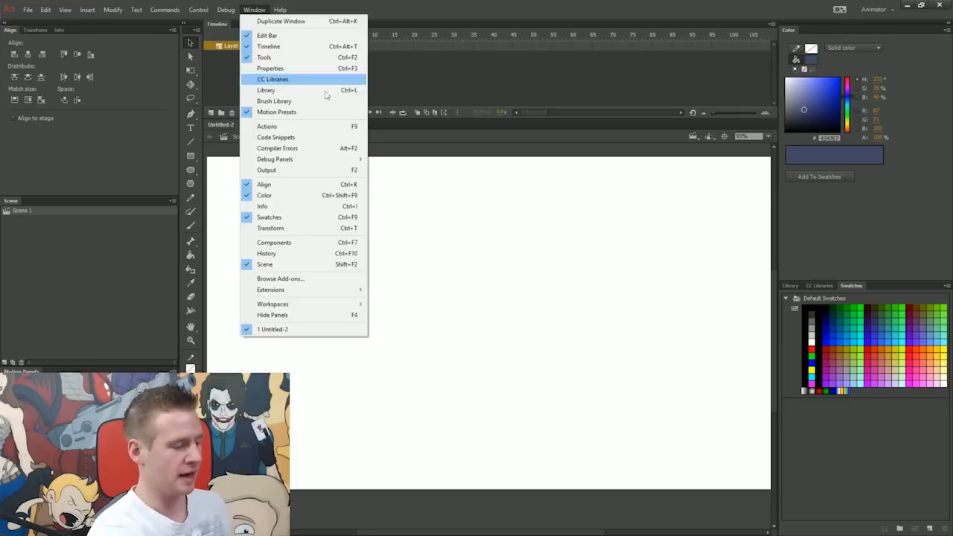
mouse_move(315, 305)
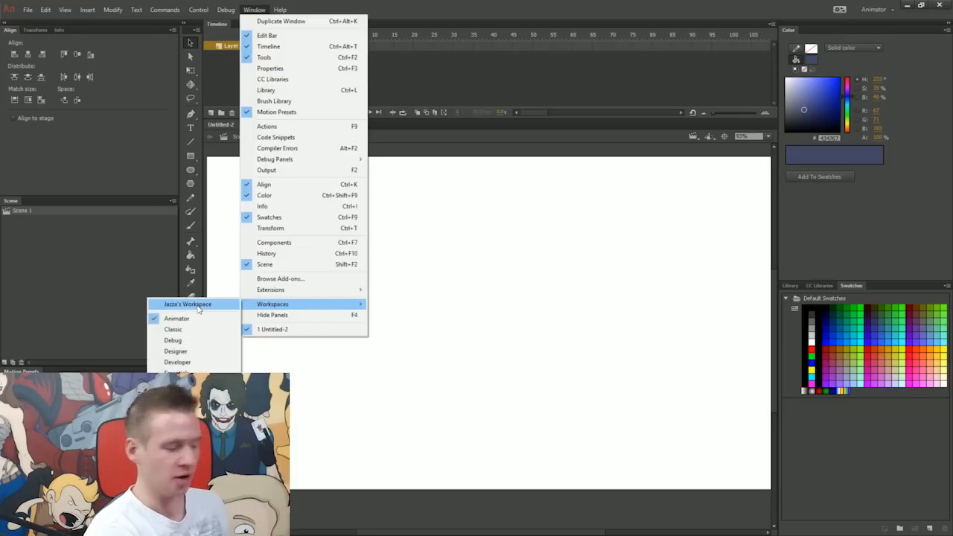
click(197, 305)
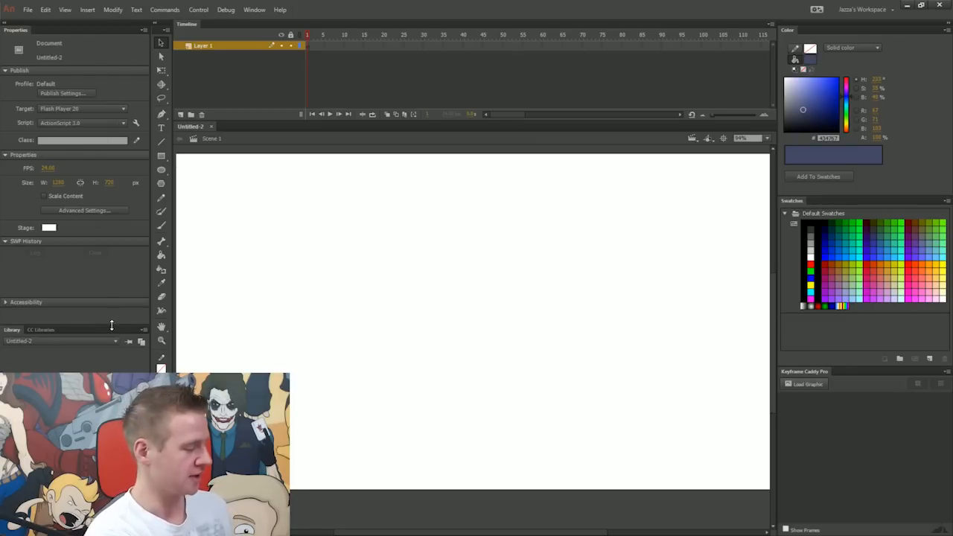
drag(111, 325, 76, 209)
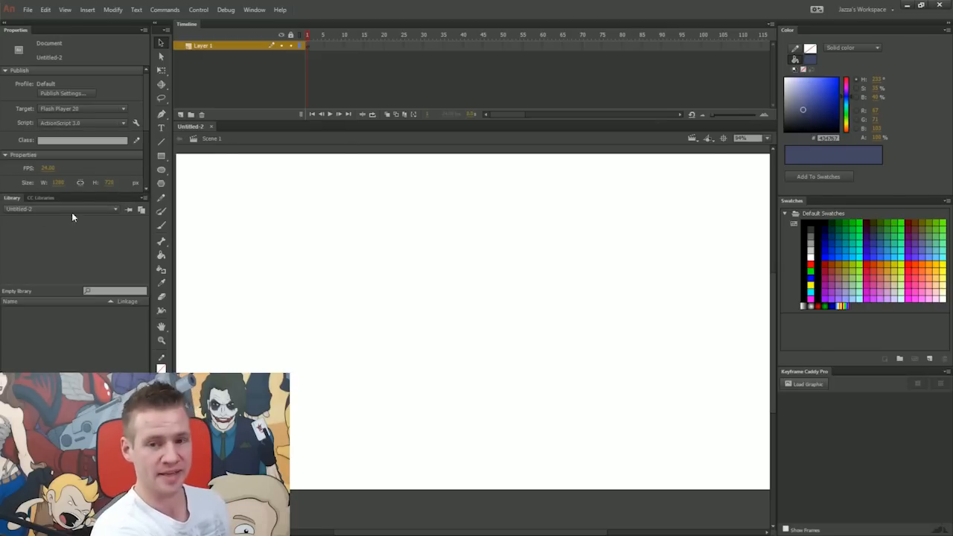
drag(88, 195, 106, 316)
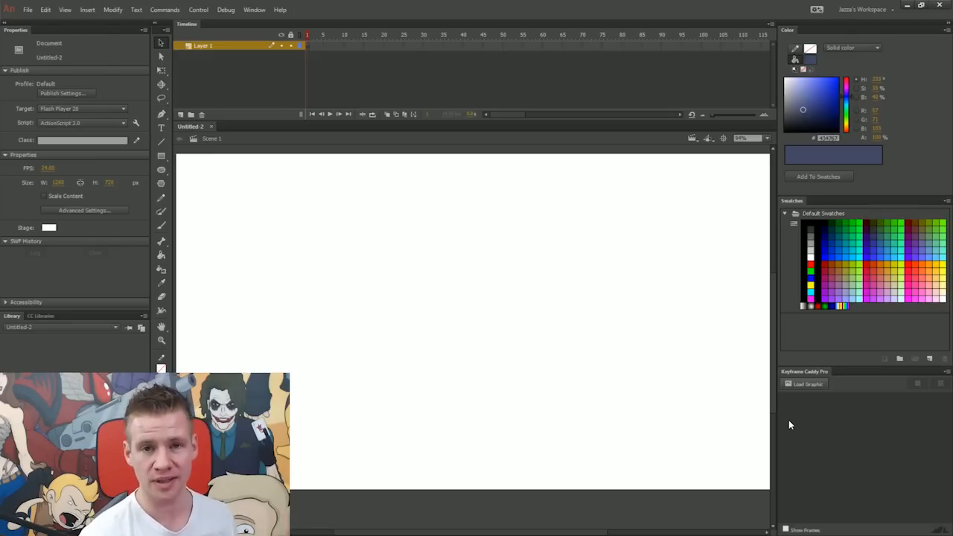
Check which extension panels are available and enabled.
click(254, 10)
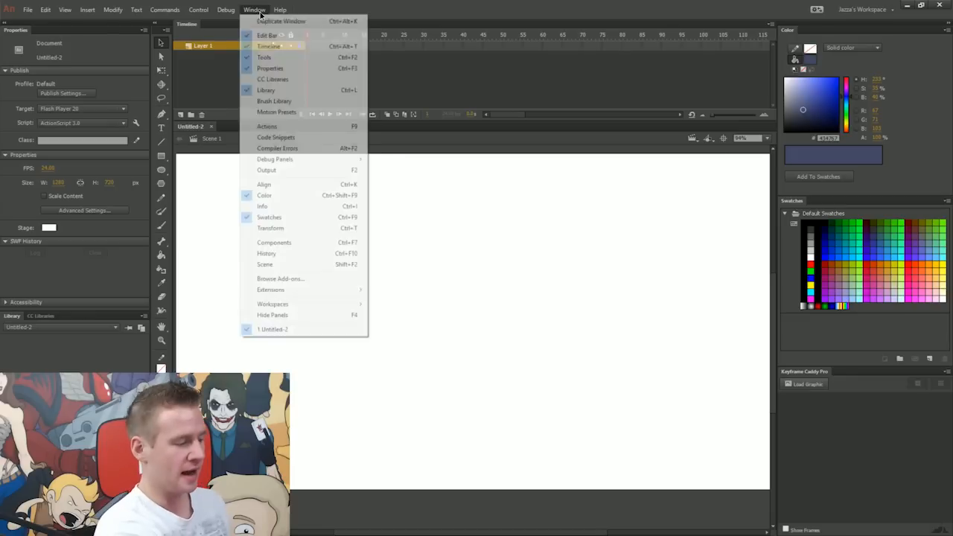
mouse_move(283, 291)
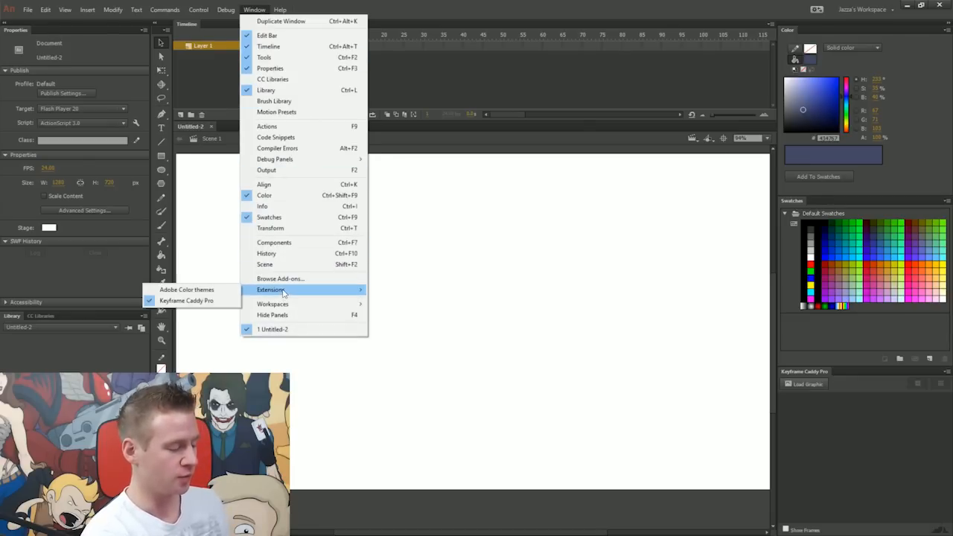
click(458, 274)
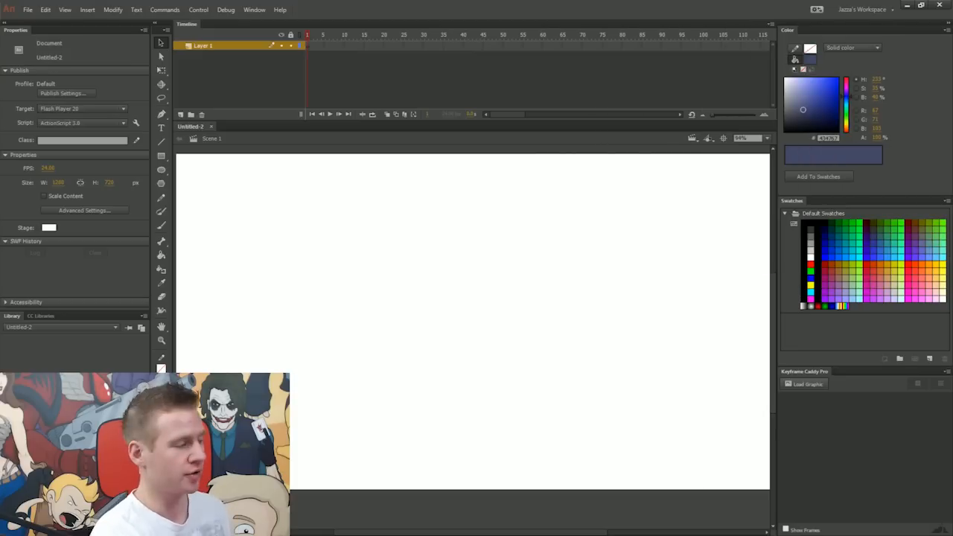
Turn off the HTML Wrapper output format in the document's publish settings.
click(28, 10)
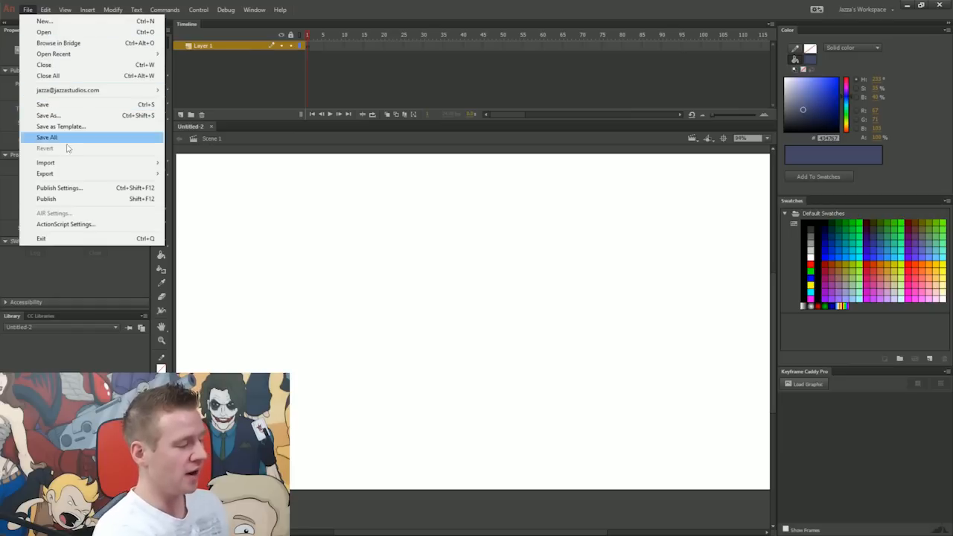
click(122, 188)
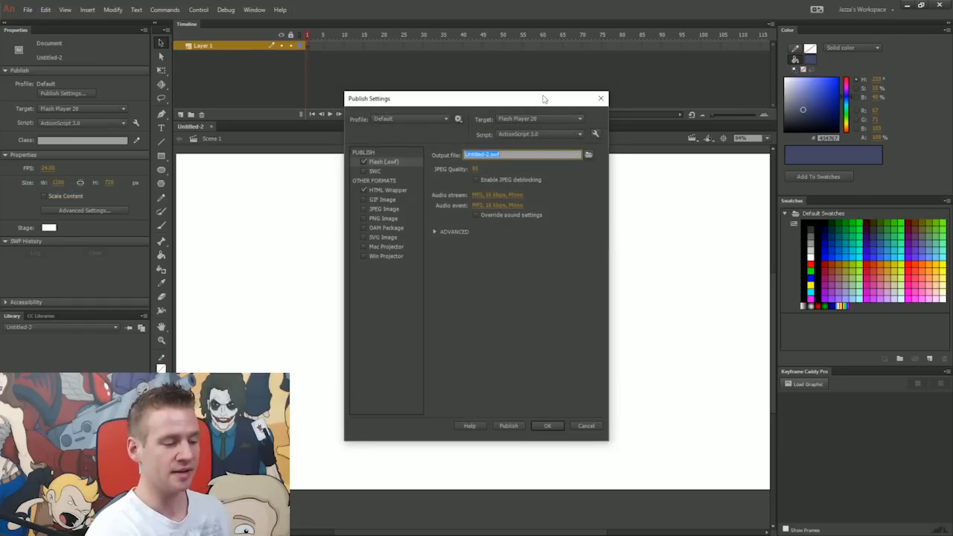
drag(544, 99, 640, 97)
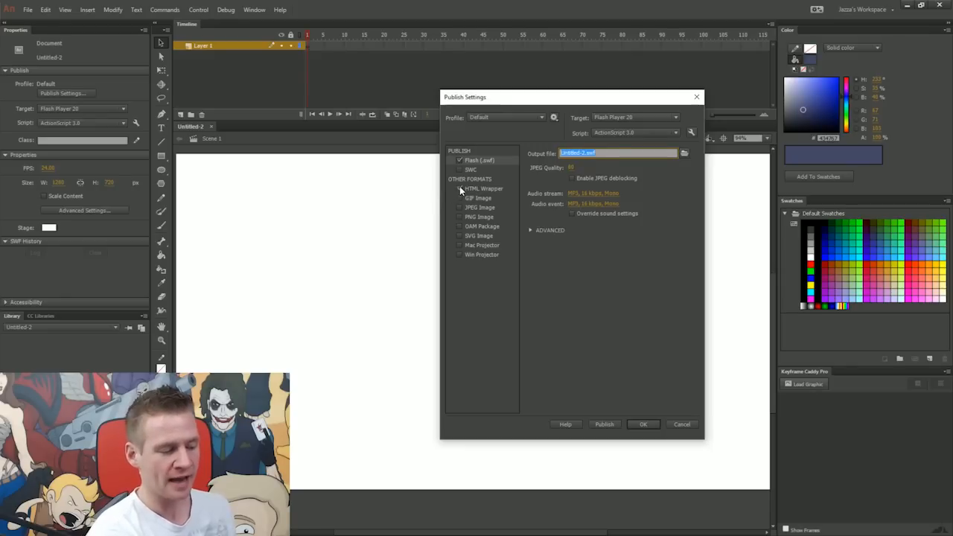
click(460, 187)
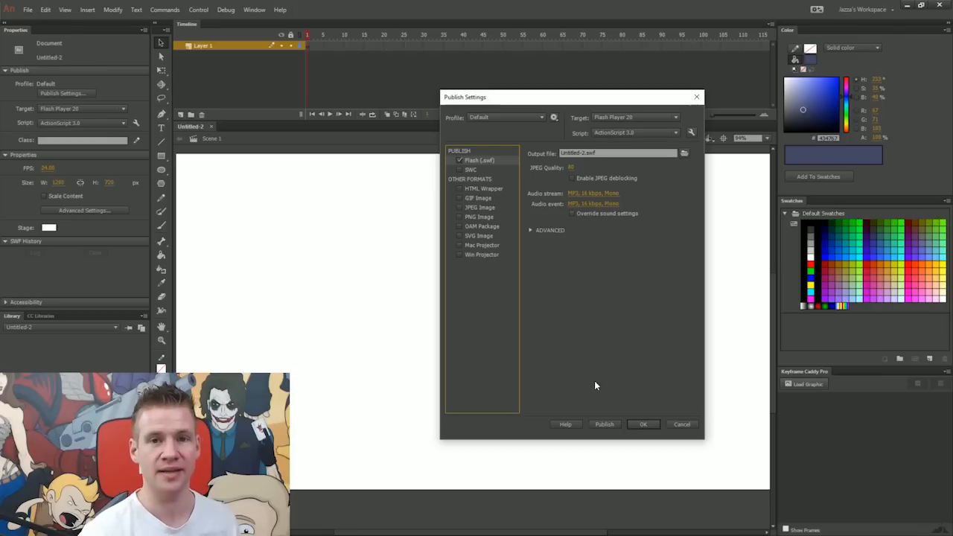
Set the audio stream to MP3 at 160 kbps with Best quality and no stereo-to-mono conversion.
click(593, 193)
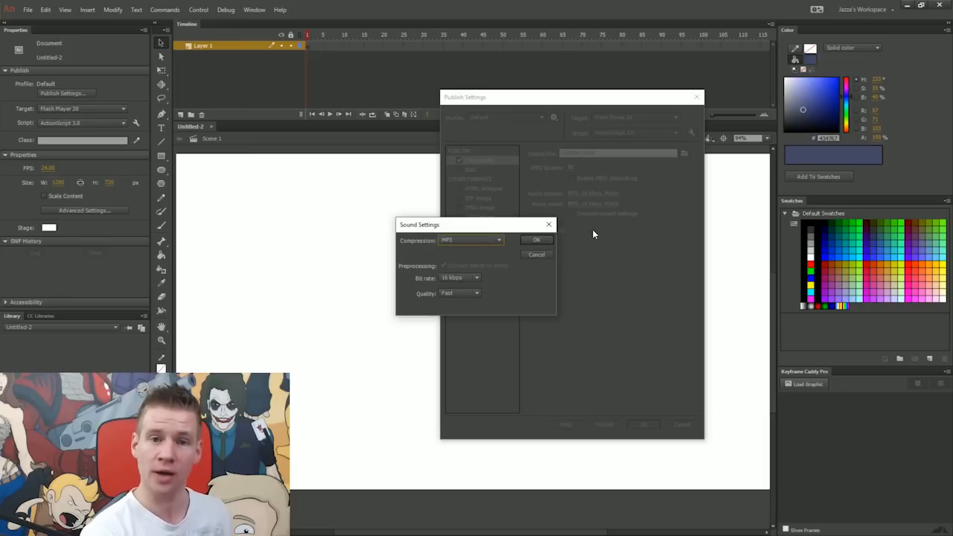
click(475, 293)
click(456, 327)
click(473, 278)
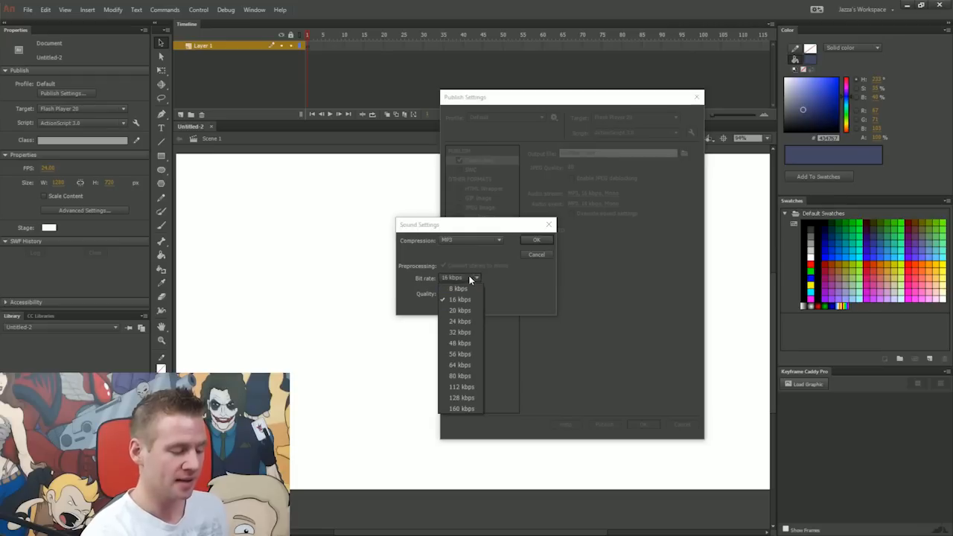
click(463, 409)
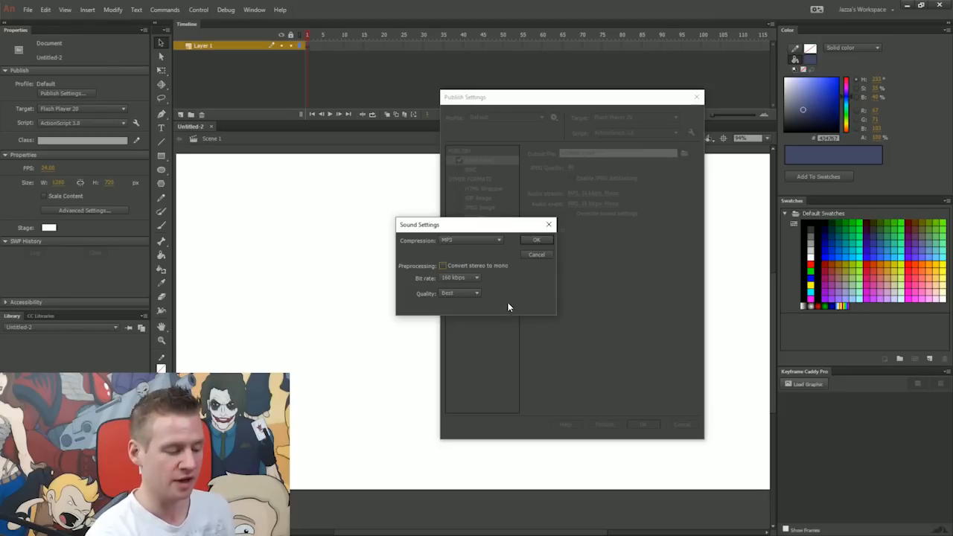
click(537, 240)
Set the audio event to MP3, 160 kbps, Best quality and stereo, and apply the publish settings.
click(607, 205)
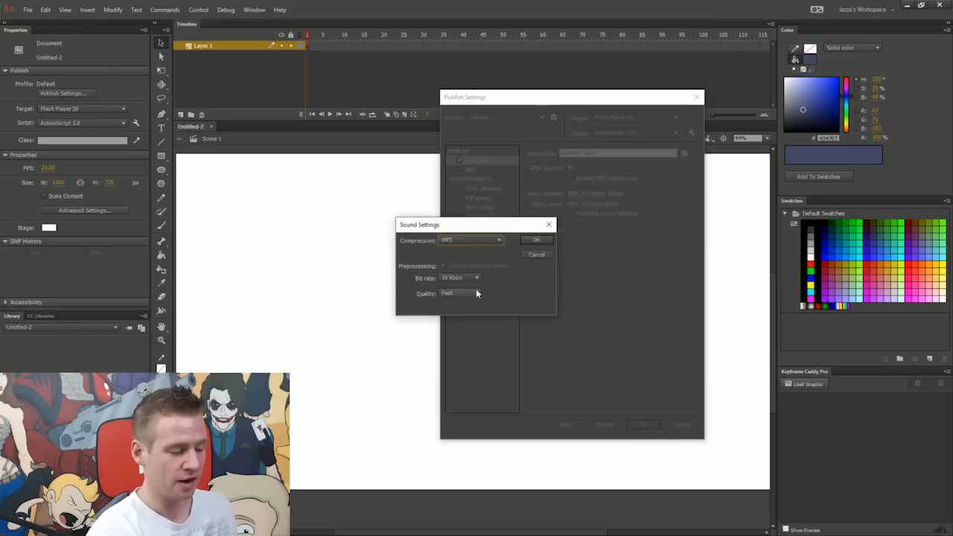
click(472, 293)
click(462, 322)
click(470, 277)
click(470, 376)
click(443, 266)
click(549, 242)
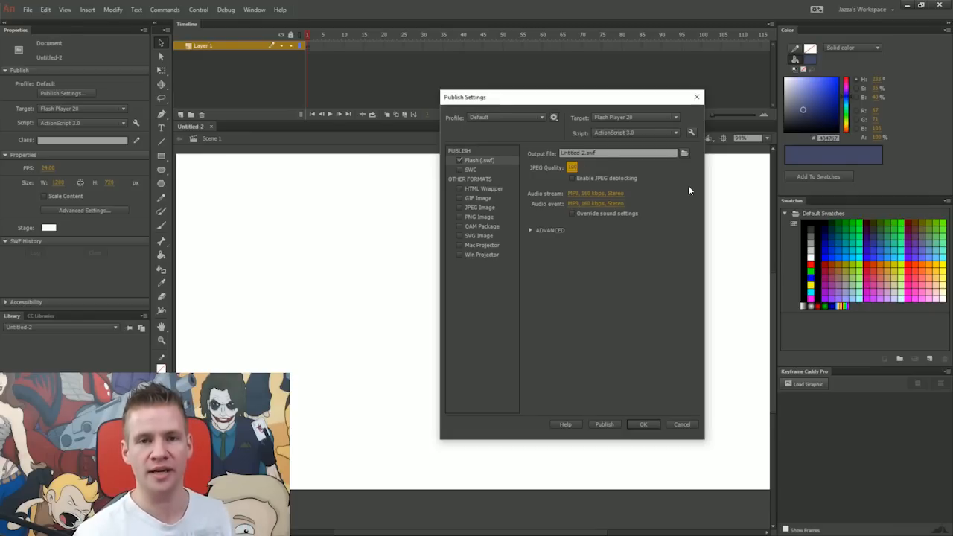
click(642, 426)
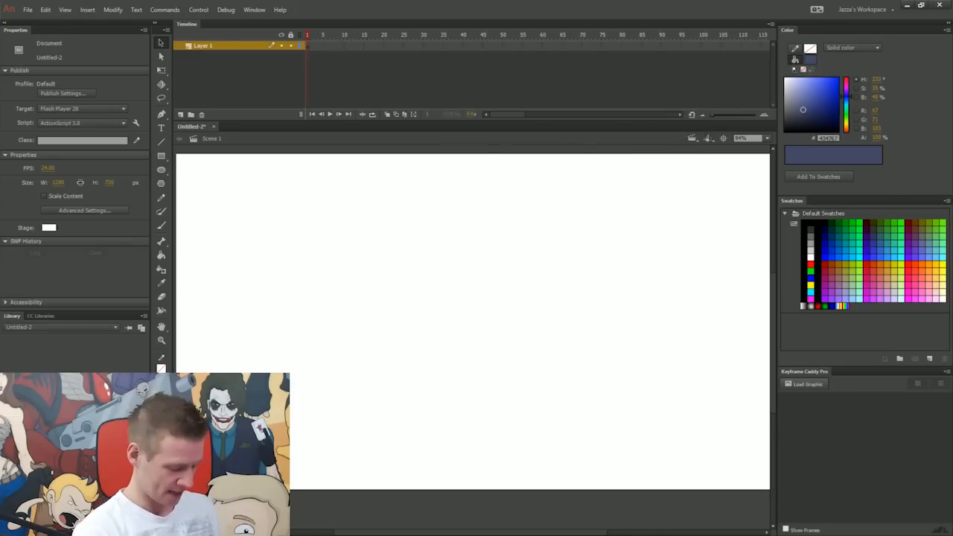
Save the document as StartingUp in the 151-AnimateCC folder, replacing the existing file.
key(ctrl+s)
drag(494, 17, 698, 87)
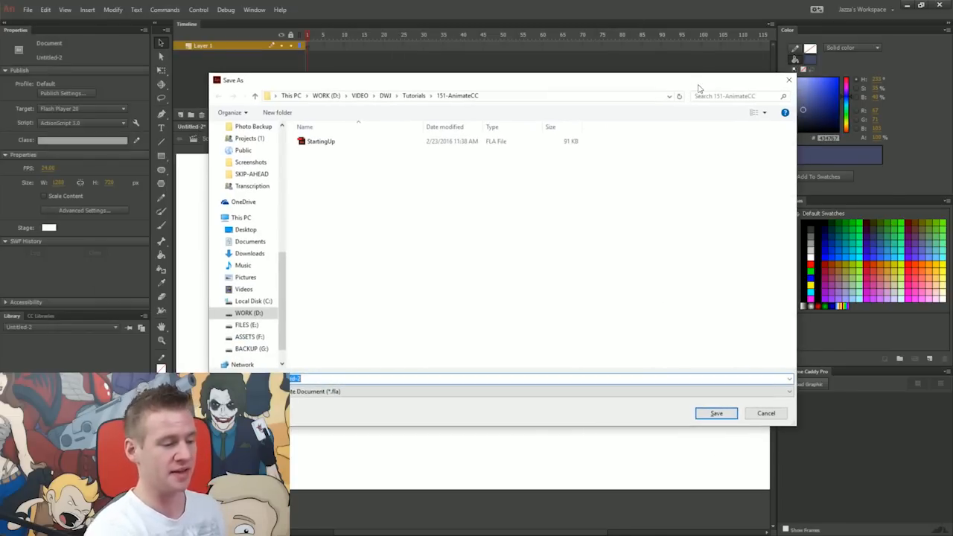
click(309, 143)
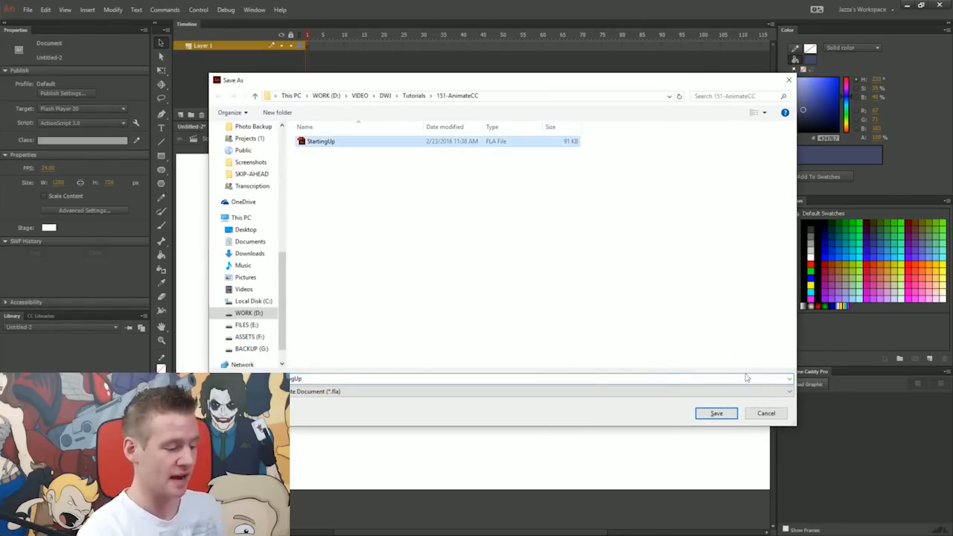
click(716, 413)
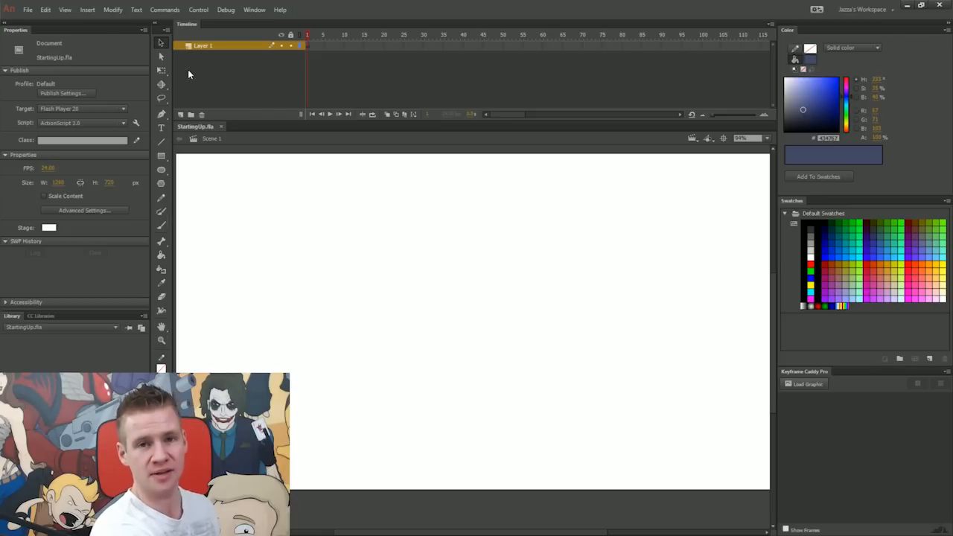
Float the Tools and Properties panels side by side over the stage.
drag(161, 31, 581, 172)
drag(12, 30, 324, 158)
drag(565, 181, 550, 174)
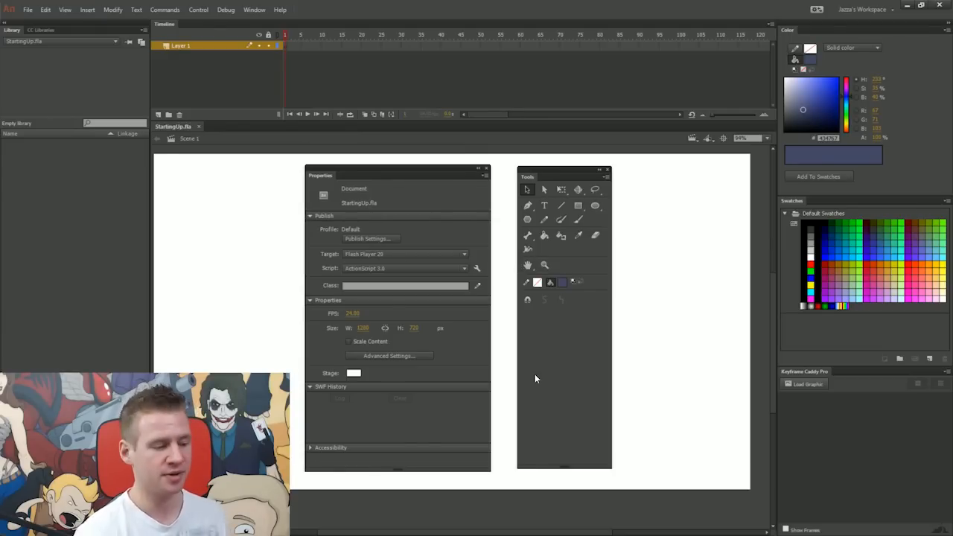
Examine the properties and options of the selection, transform, 3D Rotation, Pen, Text, Pencil, Line, Paint Brush and Paint Bucket tools.
click(544, 191)
click(562, 190)
click(578, 192)
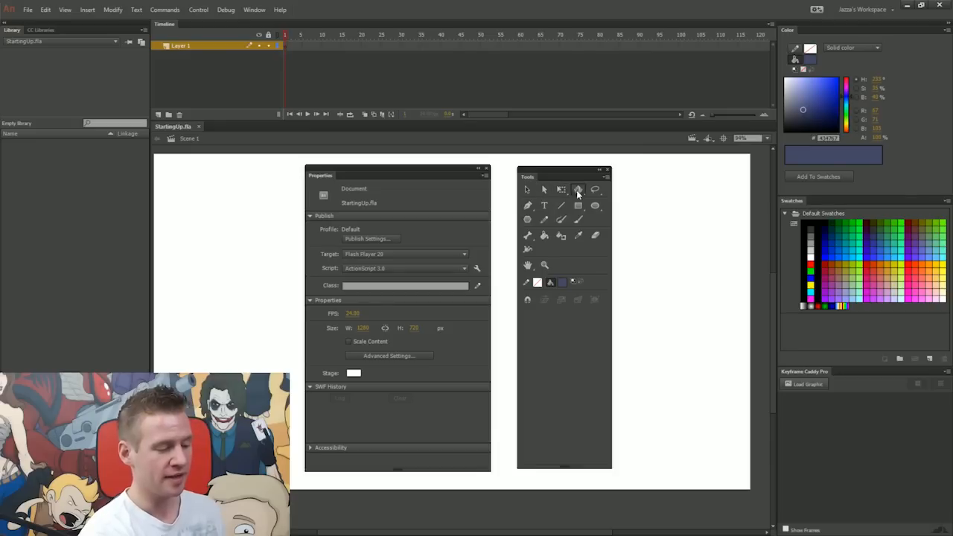
click(529, 207)
click(545, 209)
click(545, 221)
click(561, 207)
click(562, 219)
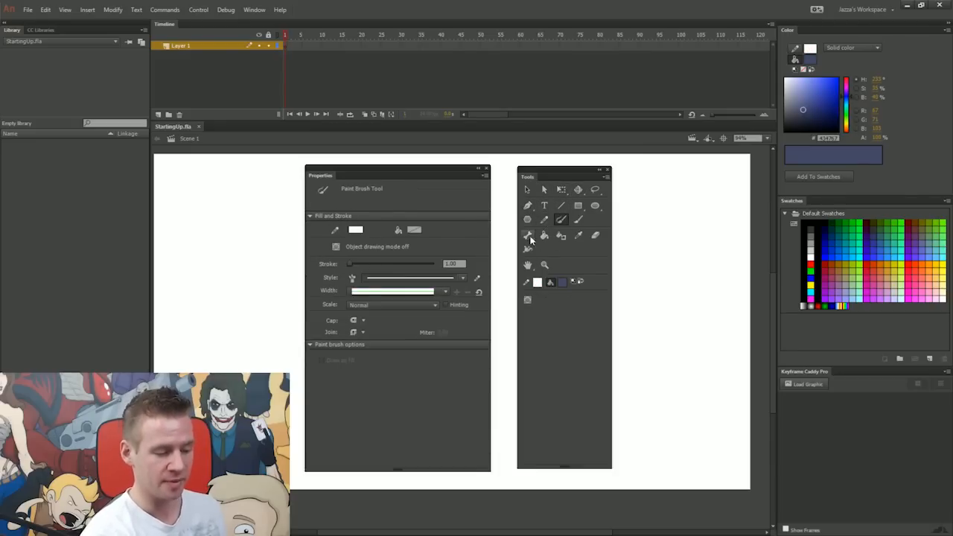
click(545, 235)
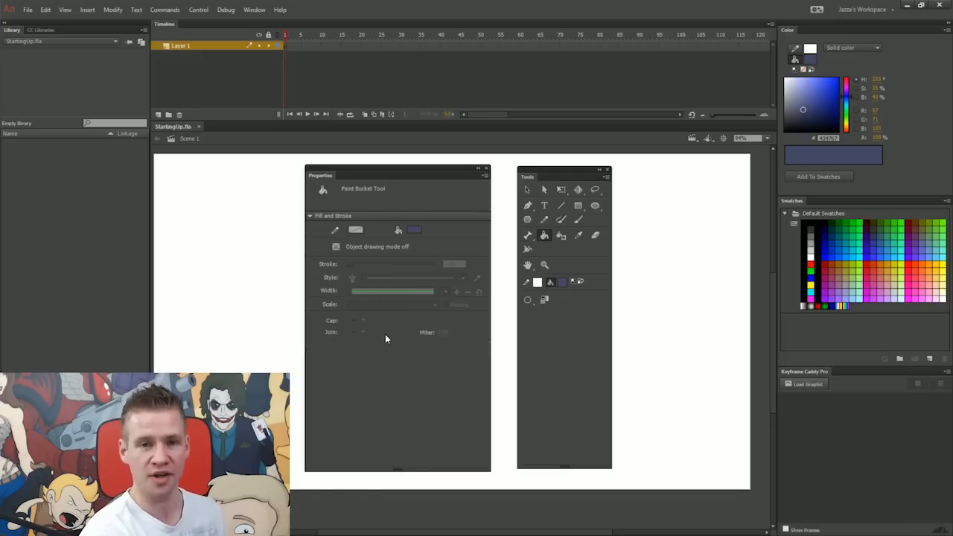
Compare the properties and options of the Text, Eraser, Oval, Rectangle and Line tools.
click(544, 205)
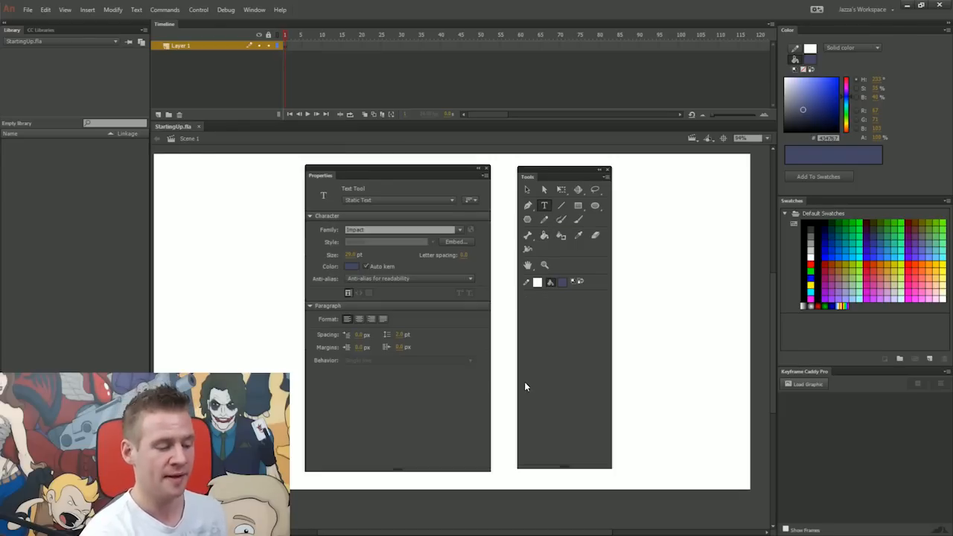
click(595, 235)
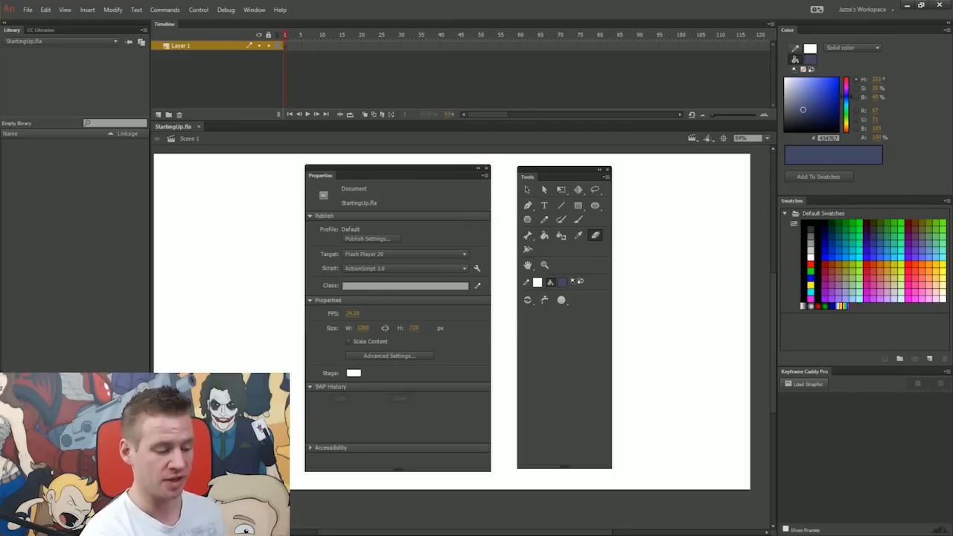
click(595, 205)
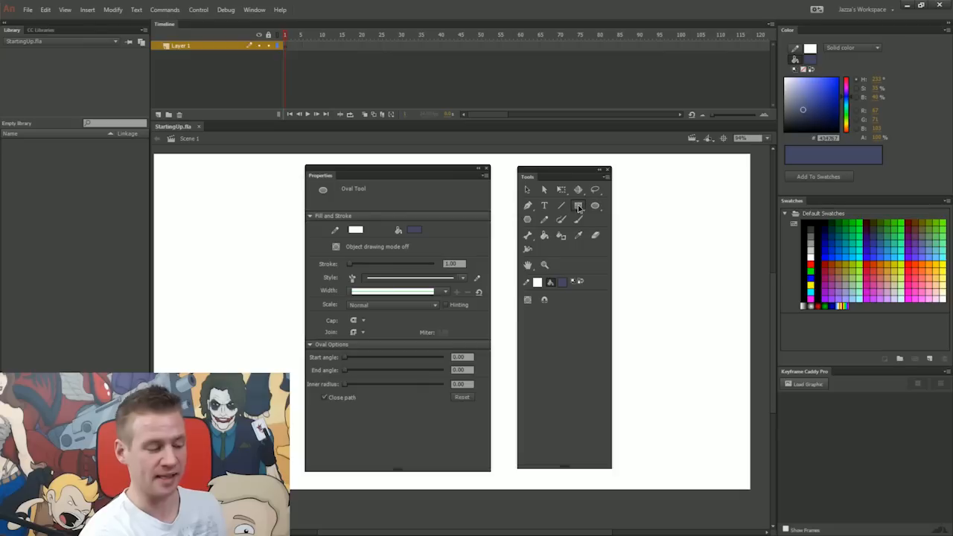
click(578, 205)
click(561, 206)
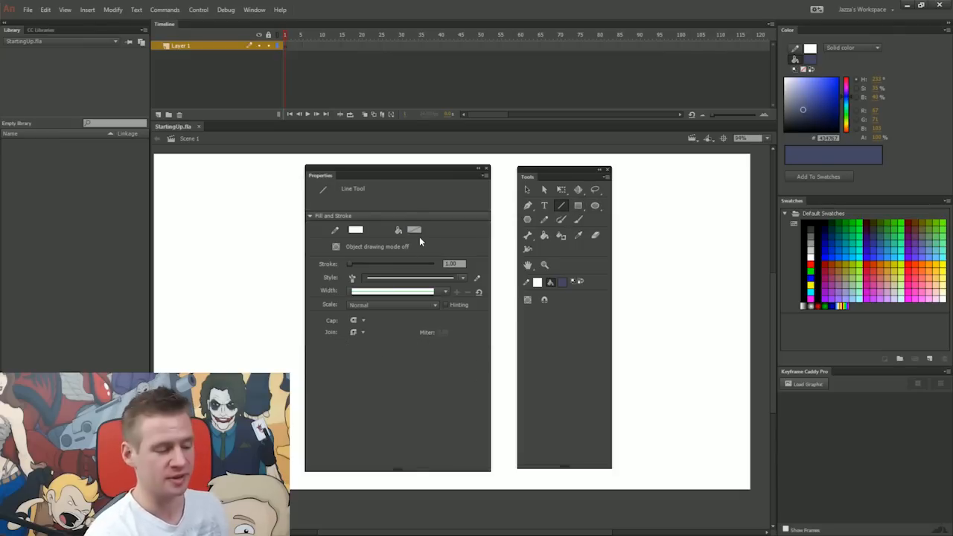
Dock Properties above the Library and Tools beside it, and narrow the Tools panel to two columns.
drag(321, 175, 61, 28)
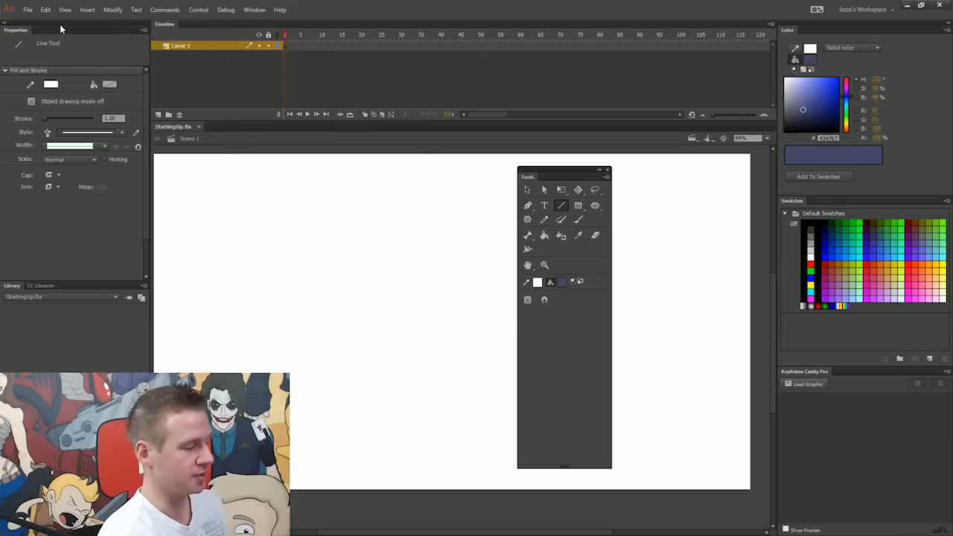
drag(521, 176, 164, 154)
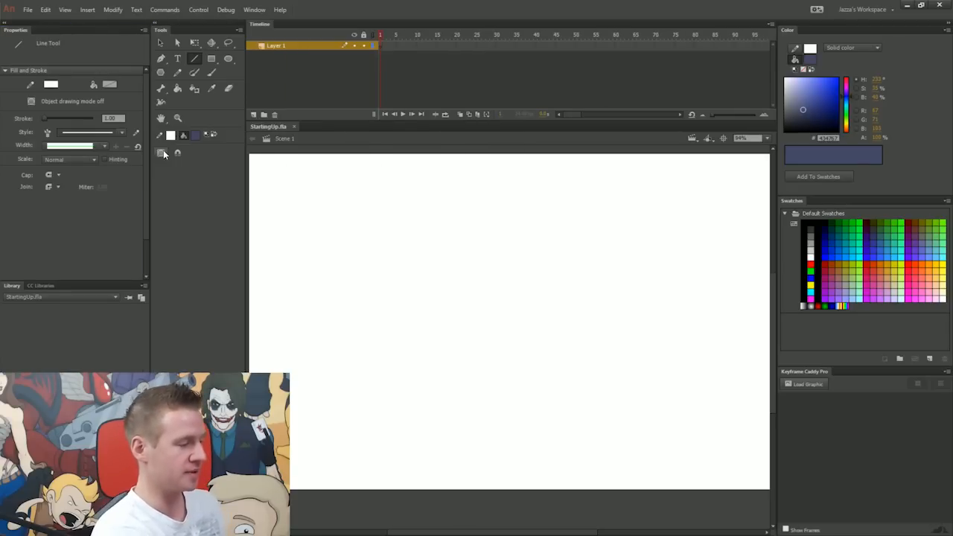
drag(246, 70, 173, 70)
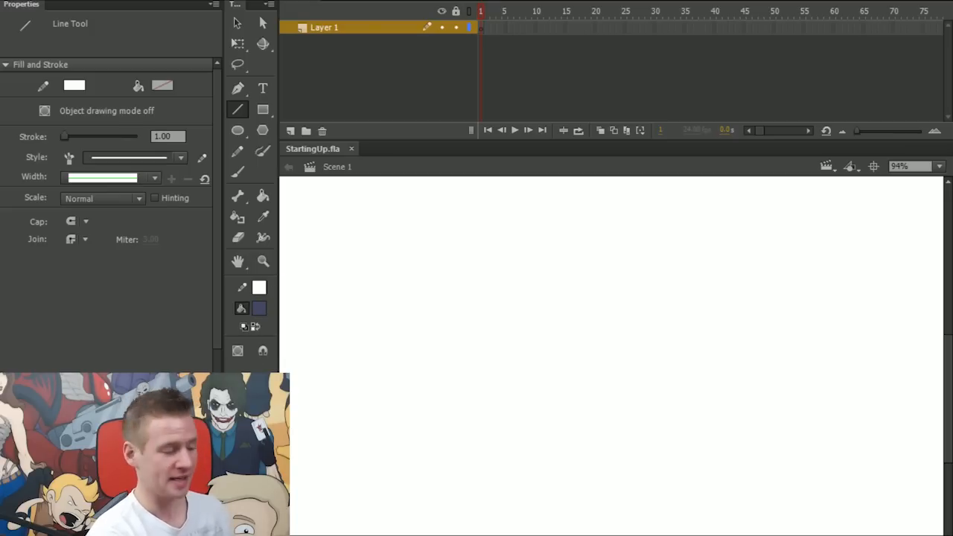
Draw a white line with the Line tool, set the stroke color to dark green, and draw several more straight lines.
drag(464, 267, 517, 251)
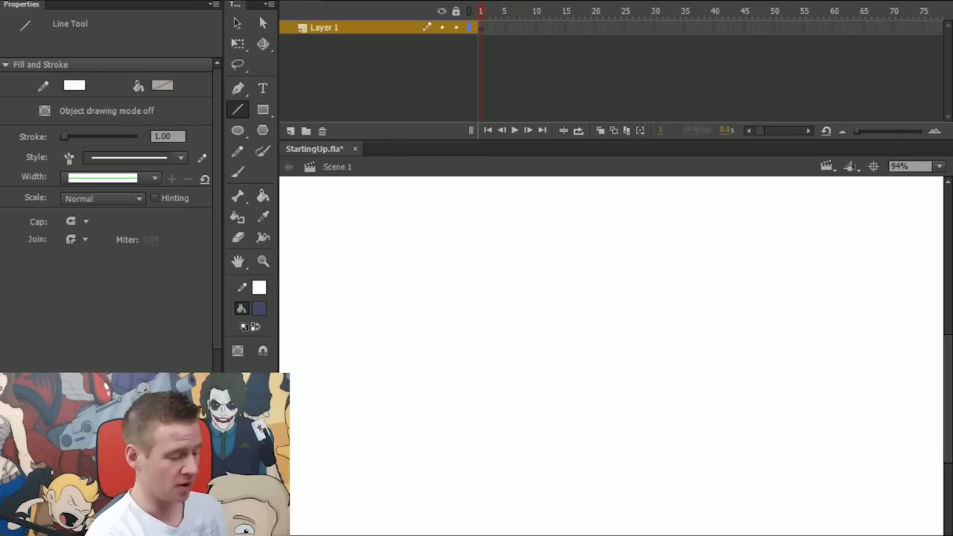
click(258, 291)
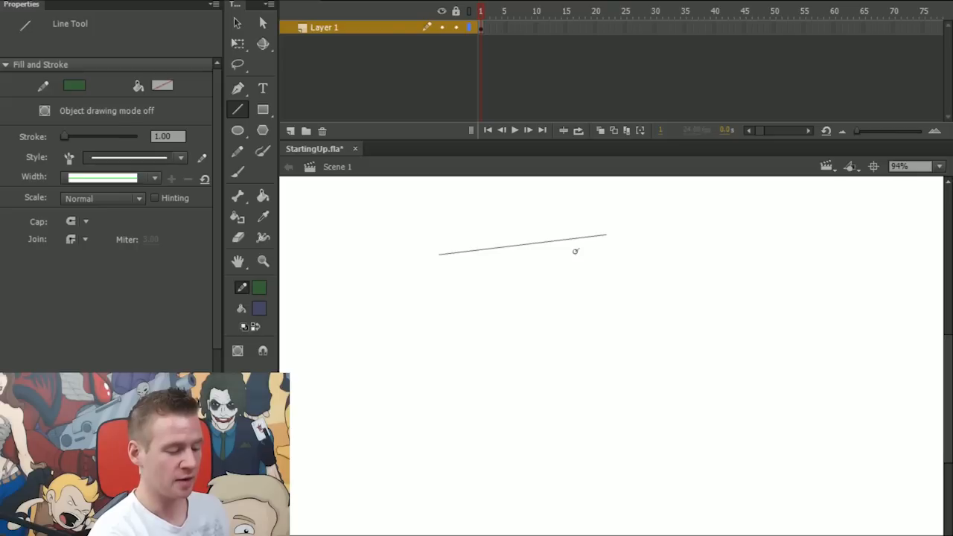
mouse_move(580, 249)
mouse_down()
mouse_move(522, 306)
mouse_move(617, 299)
mouse_up()
drag(568, 331, 616, 329)
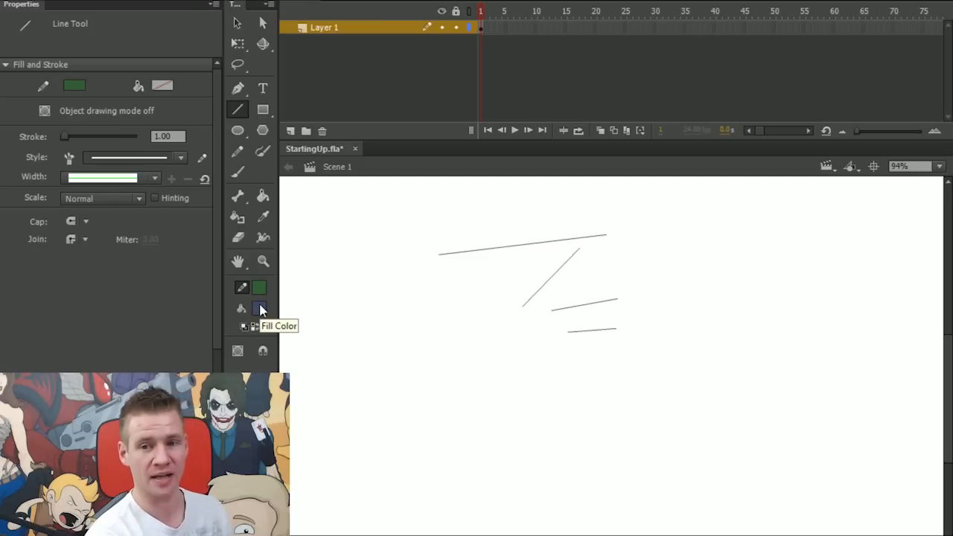
Draw a blue-filled rectangle with the Rectangle tool, set the stroke color to red, and draw a smaller rectangle beside it.
click(264, 110)
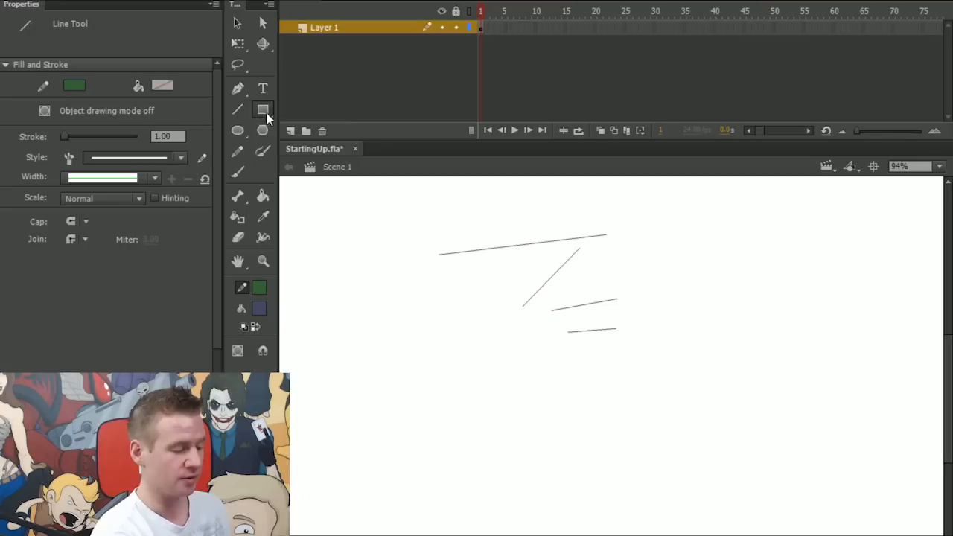
drag(388, 221, 467, 292)
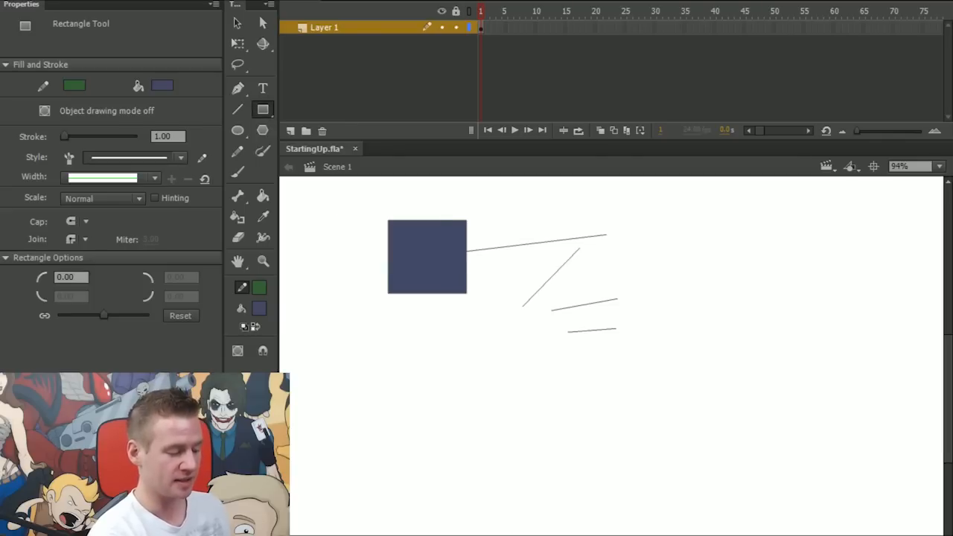
click(260, 288)
click(298, 398)
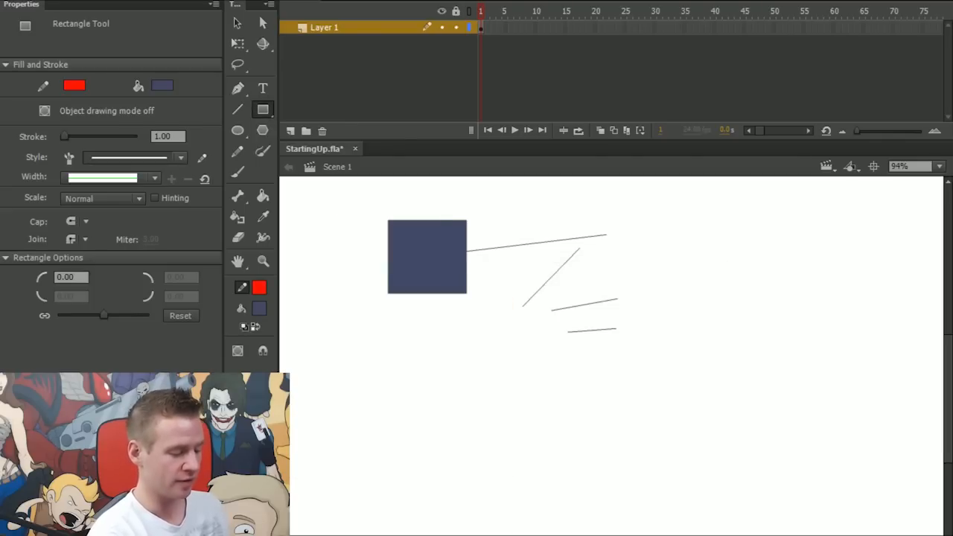
drag(529, 213, 578, 258)
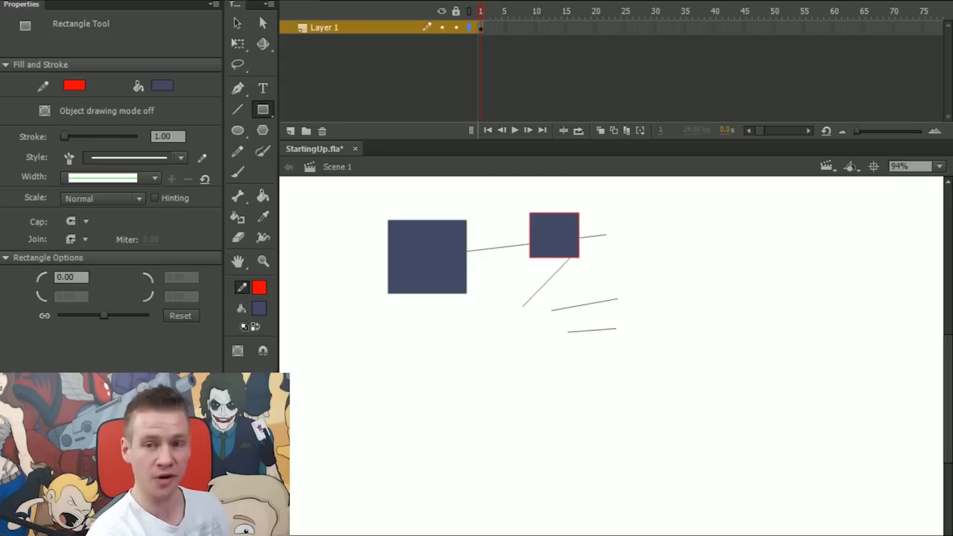
Set the fill color to green #66CC00 and draw a small and a larger overlapping rectangle beside the blue ones.
click(259, 309)
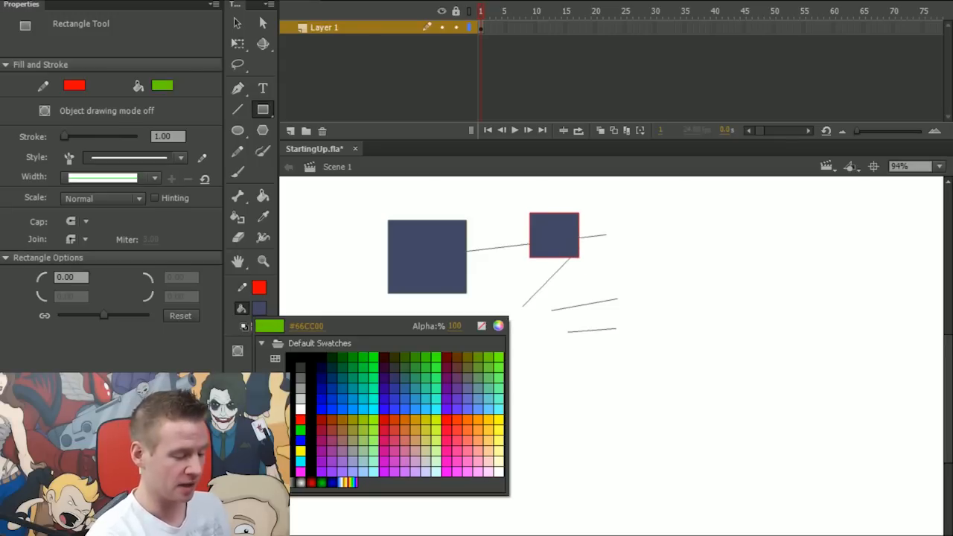
click(488, 357)
mouse_move(647, 219)
mouse_down()
mouse_move(693, 273)
mouse_move(612, 344)
mouse_up()
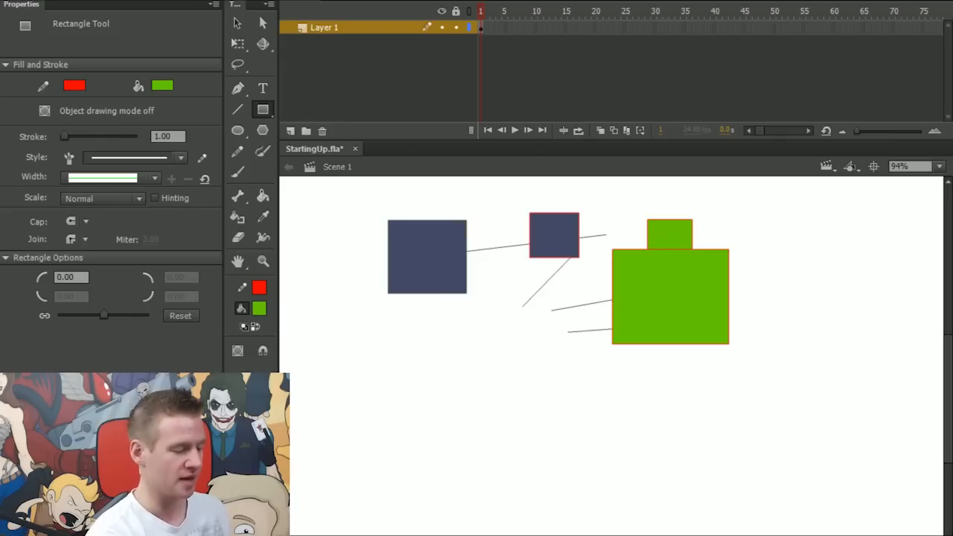
Draw a rectangle with the Rectangle Primitive tool and clear all the artwork from the stage.
click(266, 117)
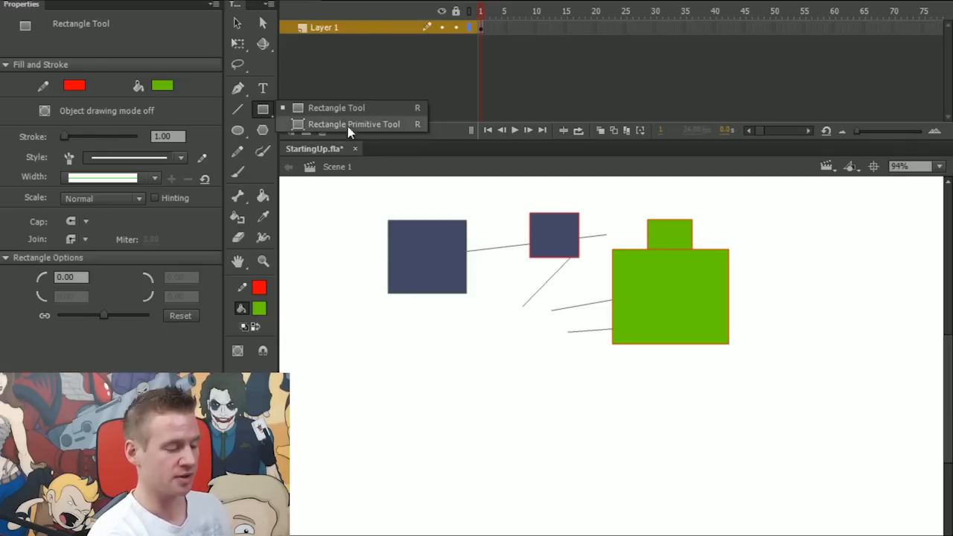
click(308, 124)
drag(390, 264, 505, 367)
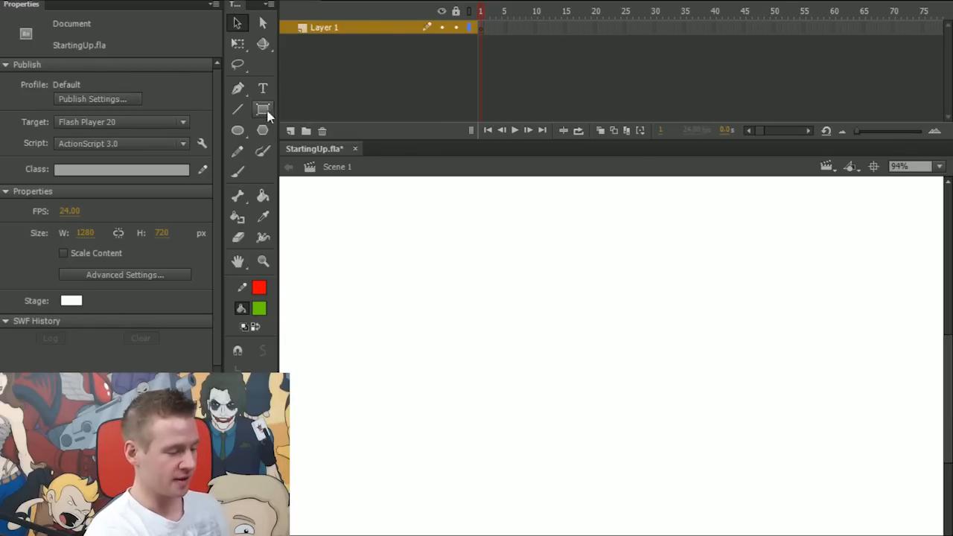
Return to the regular Rectangle tool, with the stroke color set to black and the stroke size to 5.
click(263, 109)
click(328, 108)
click(259, 290)
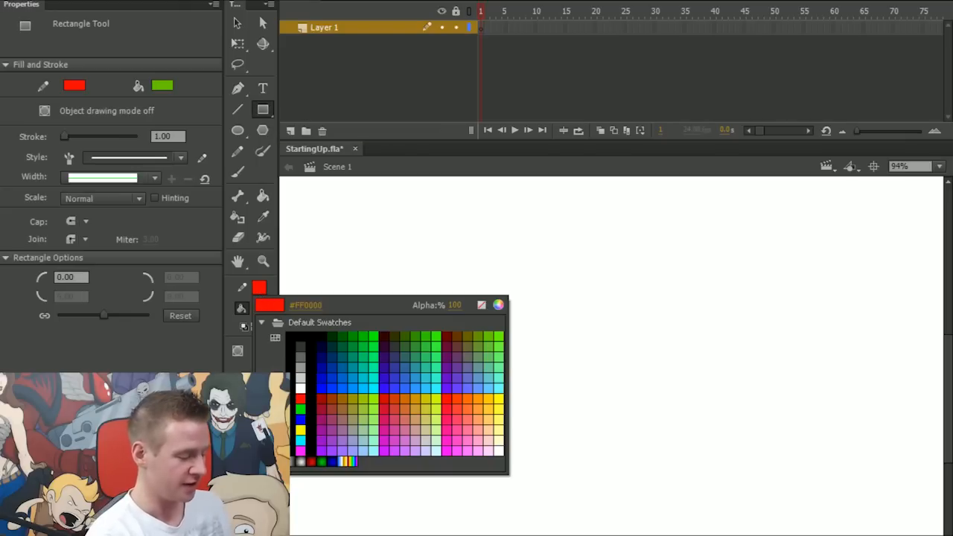
click(299, 333)
click(162, 136)
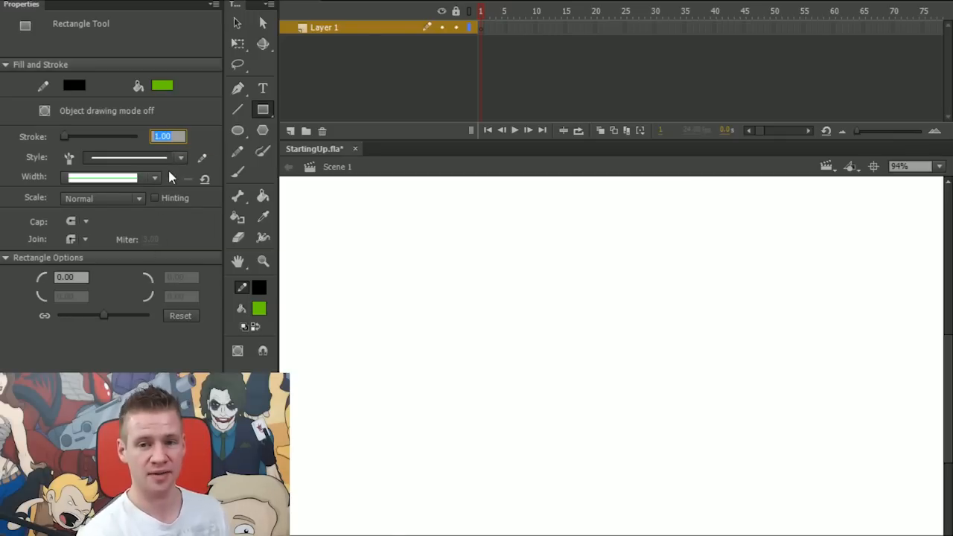
text(5)
key(Return)
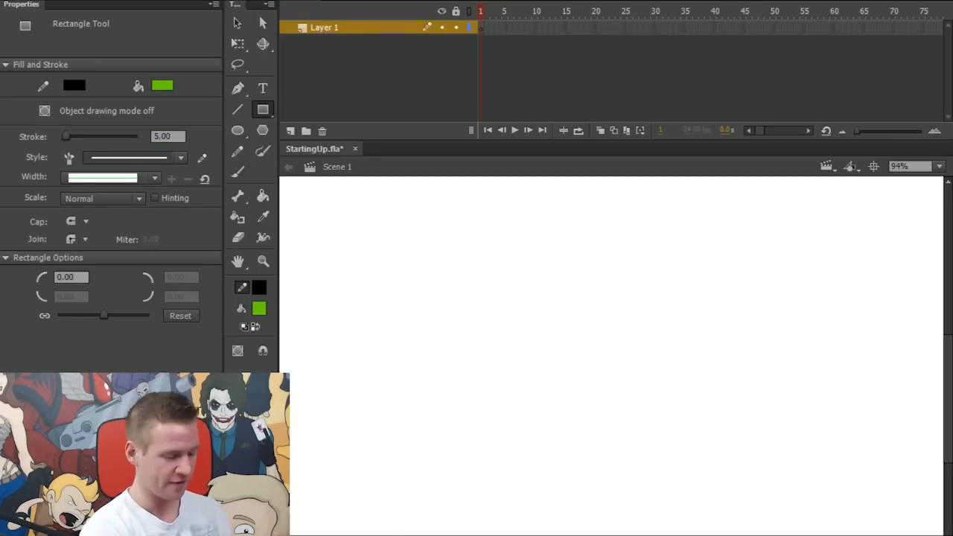
Try a black fill, and set the stroke color to red #FF0000 and the fill color to light green.
click(259, 309)
click(300, 350)
click(258, 287)
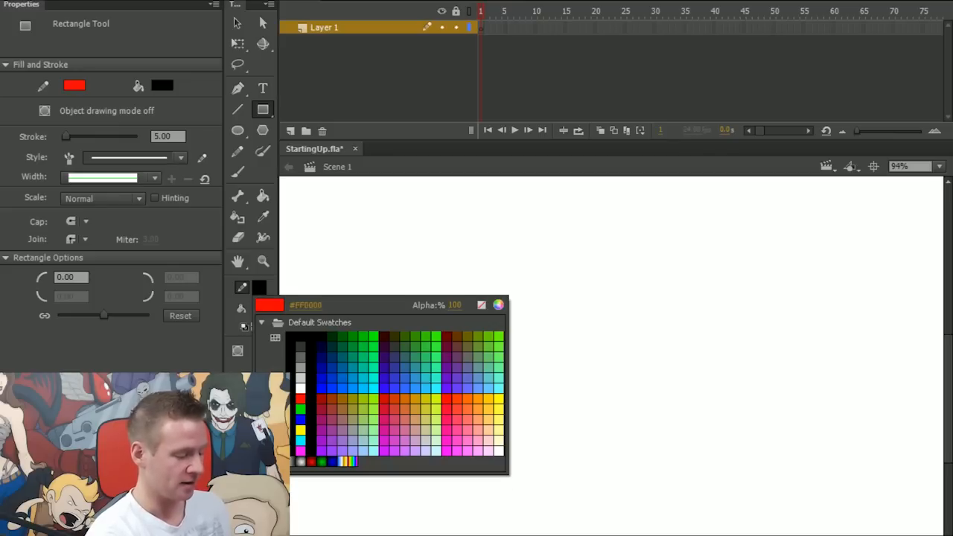
click(300, 399)
click(258, 308)
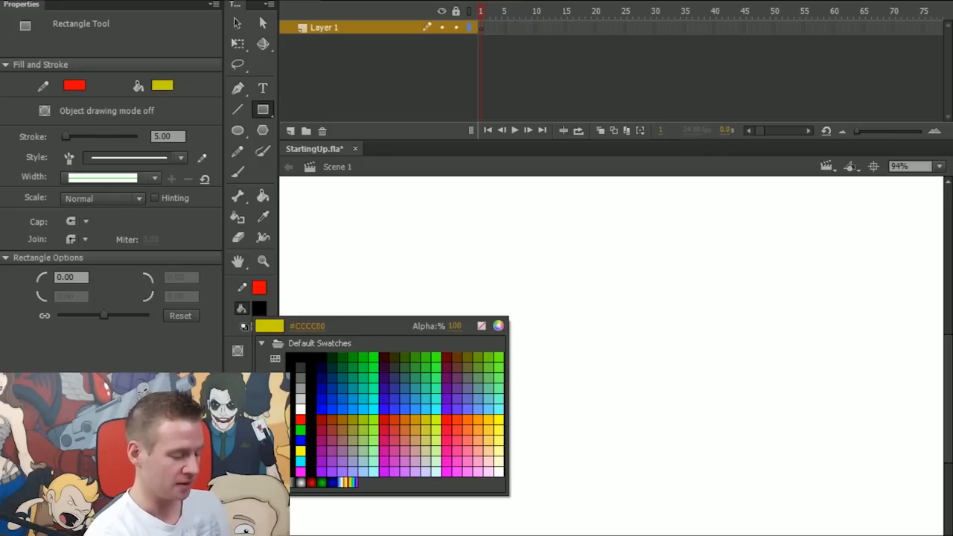
click(426, 368)
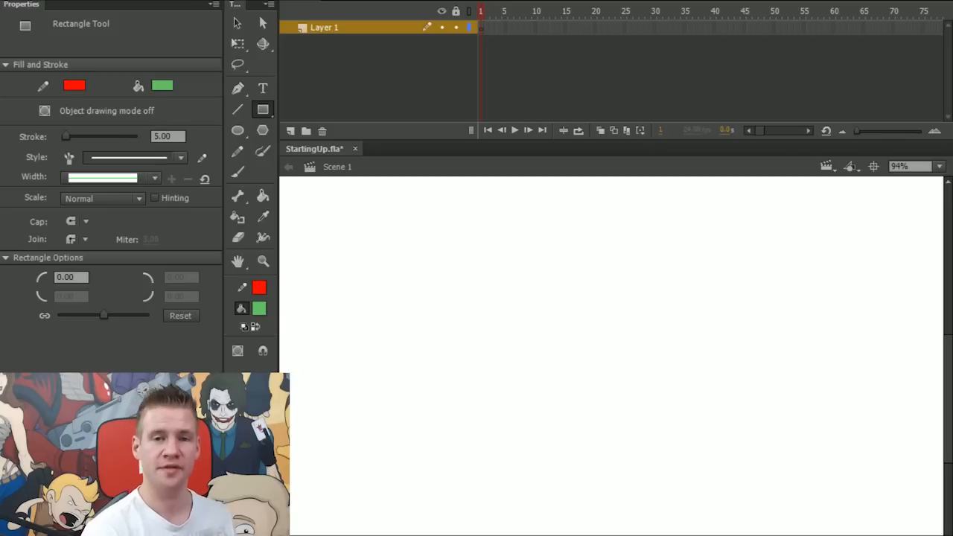
Draw practice rectangles and squares of different sizes on the stage, undoing each one.
mouse_move(407, 256)
mouse_down()
mouse_move(488, 318)
mouse_move(620, 275)
mouse_move(449, 350)
mouse_move(534, 434)
mouse_move(617, 429)
mouse_move(484, 297)
mouse_move(621, 310)
mouse_move(536, 282)
mouse_move(592, 355)
mouse_move(588, 437)
mouse_move(500, 349)
mouse_move(601, 449)
mouse_move(469, 319)
mouse_move(597, 447)
mouse_move(483, 333)
mouse_move(534, 385)
mouse_move(544, 356)
mouse_move(538, 375)
mouse_move(503, 322)
mouse_move(515, 345)
mouse_move(447, 279)
mouse_move(470, 315)
mouse_move(418, 284)
mouse_move(511, 370)
mouse_move(519, 398)
mouse_move(540, 377)
mouse_move(509, 353)
mouse_move(573, 412)
mouse_move(503, 342)
mouse_move(586, 425)
mouse_up()
key(ctrl+z)
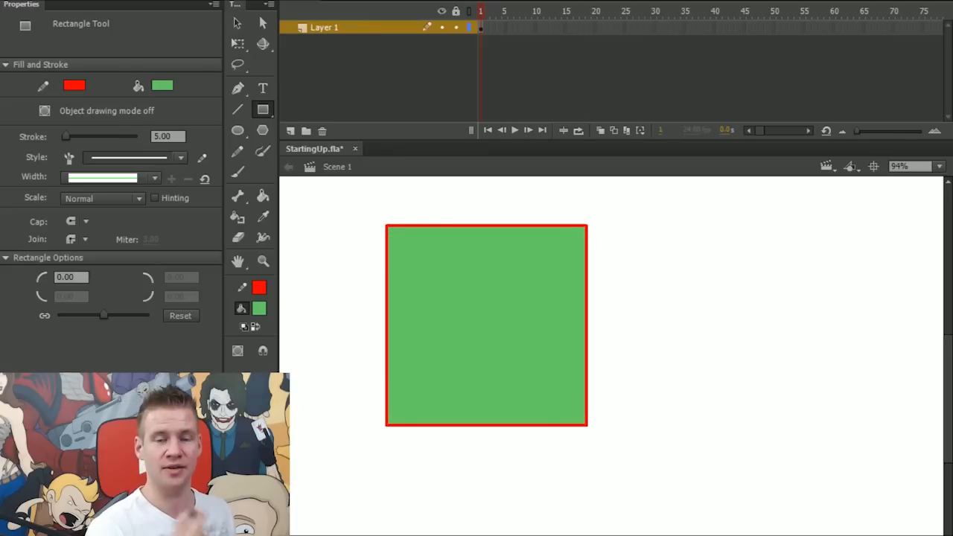
key(ctrl+z)
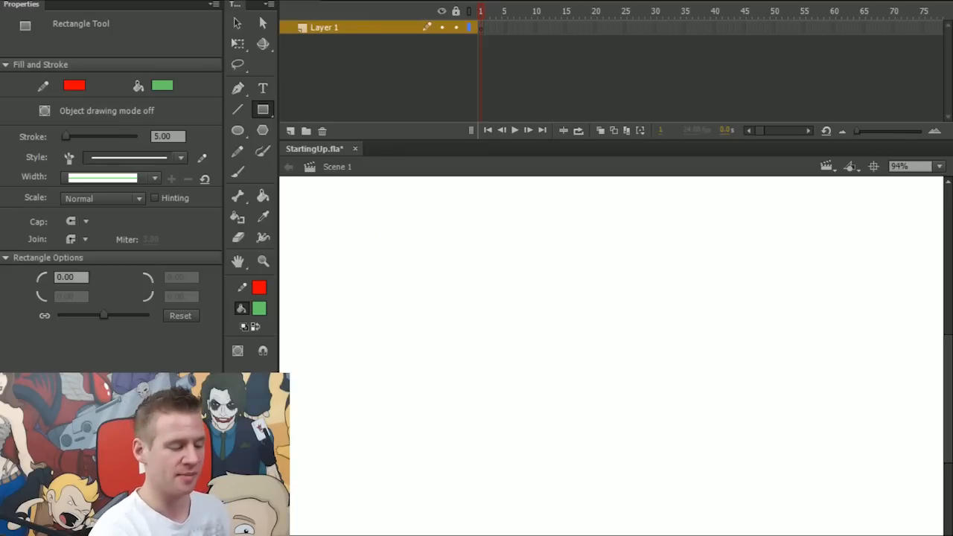
drag(290, 186, 925, 535)
key(ctrl+z)
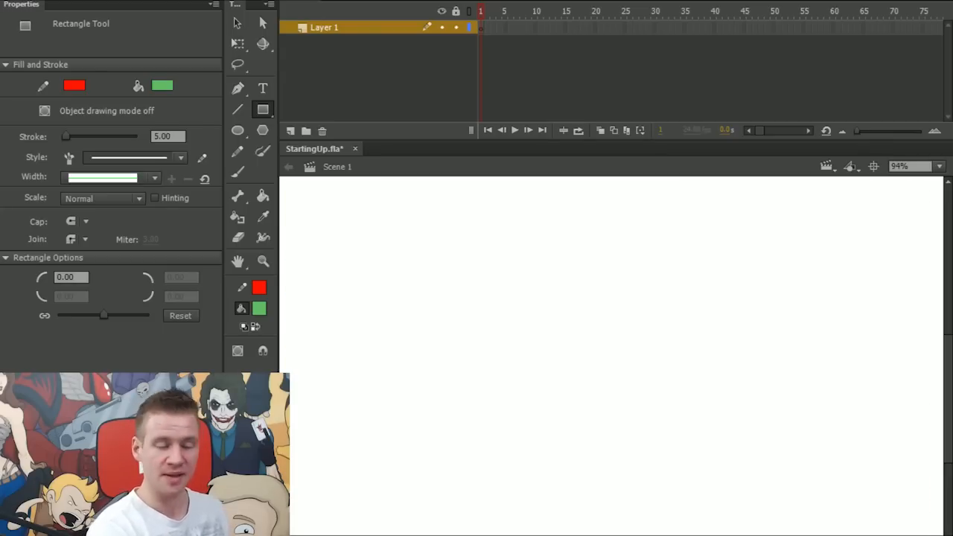
drag(605, 278, 652, 309)
key(ctrl+z)
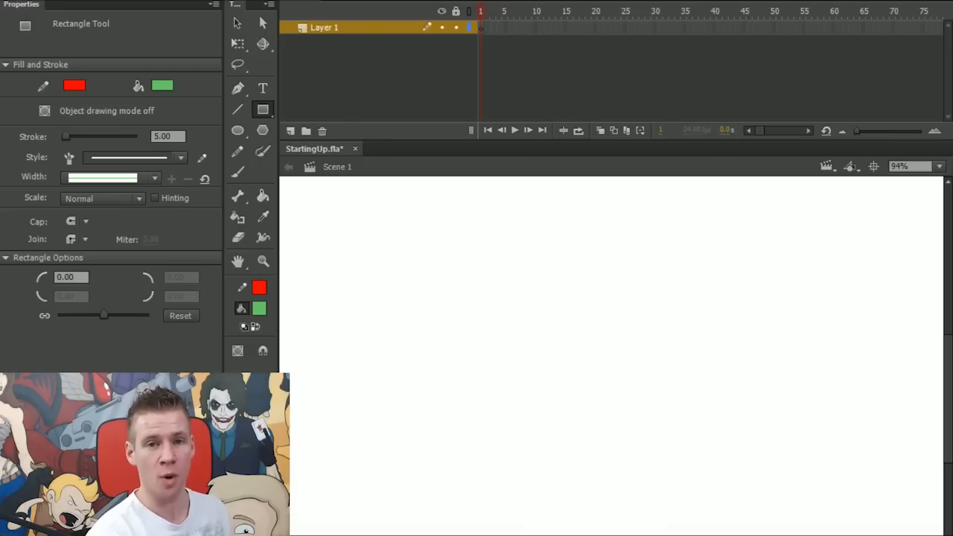
Draw a green square about 196 px wide with the Rectangle tool and a rectangle primitive about 190 px wide beside it.
drag(474, 309, 543, 377)
click(264, 109)
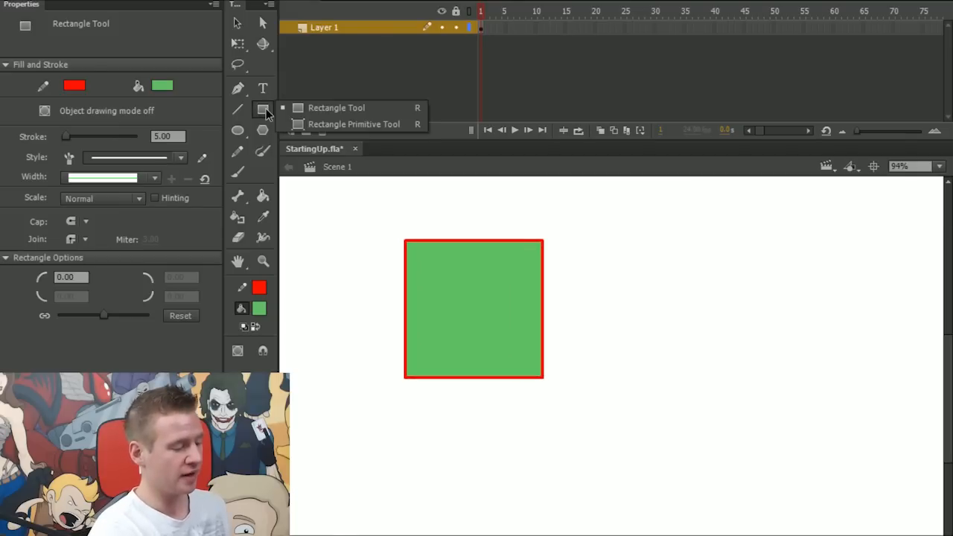
click(385, 125)
drag(666, 303, 731, 350)
Move the rectangle primitive with the Selection tool and nudge it up to line up with the regular square.
key(v)
drag(682, 369, 687, 378)
click(689, 426)
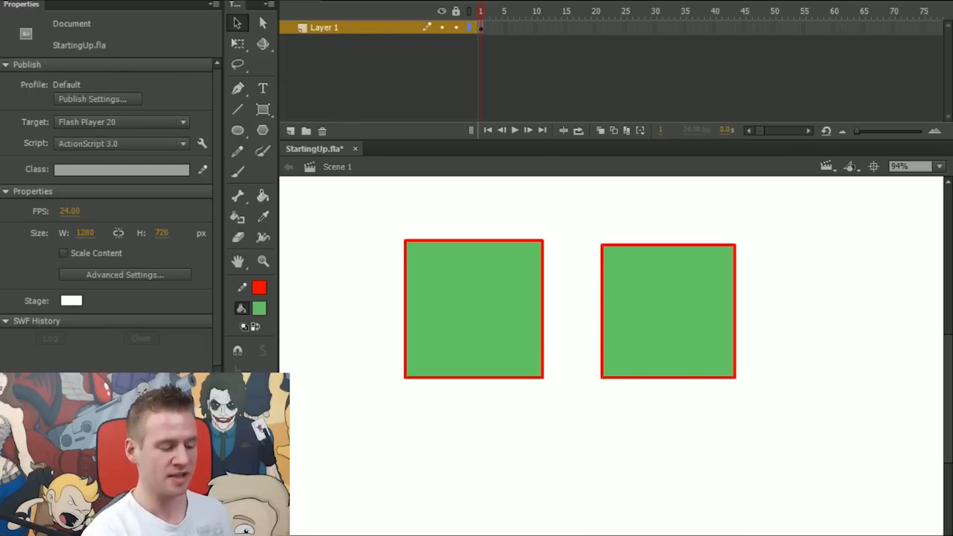
drag(798, 217, 670, 372)
key(Up)
key(Up)
key(Up)
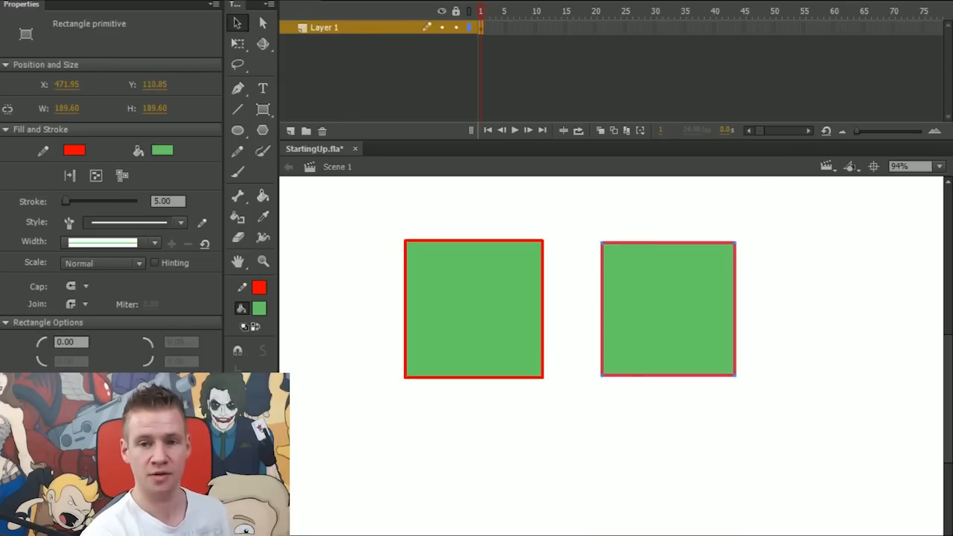
click(670, 426)
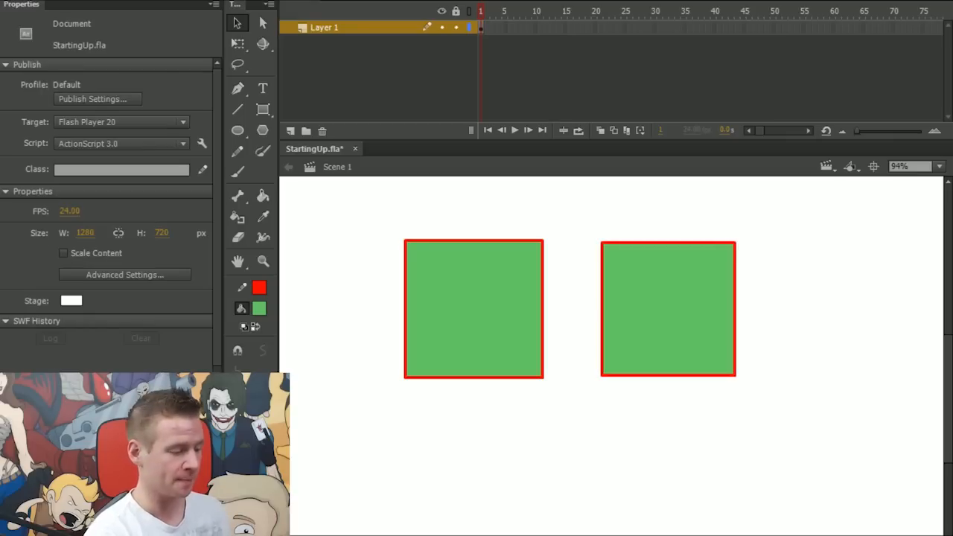
Select only the fill of the regular left square, move it down out of its outline, and undo the move.
click(266, 111)
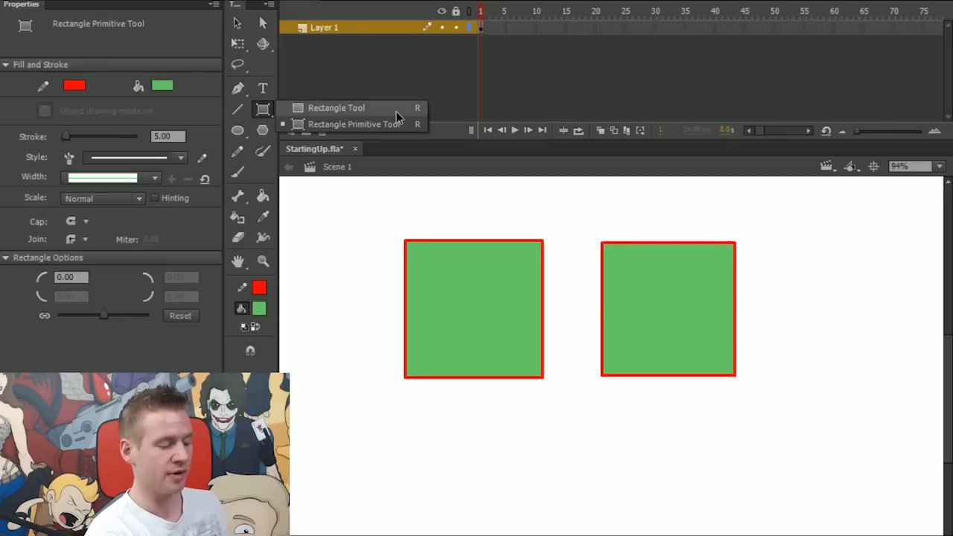
click(395, 111)
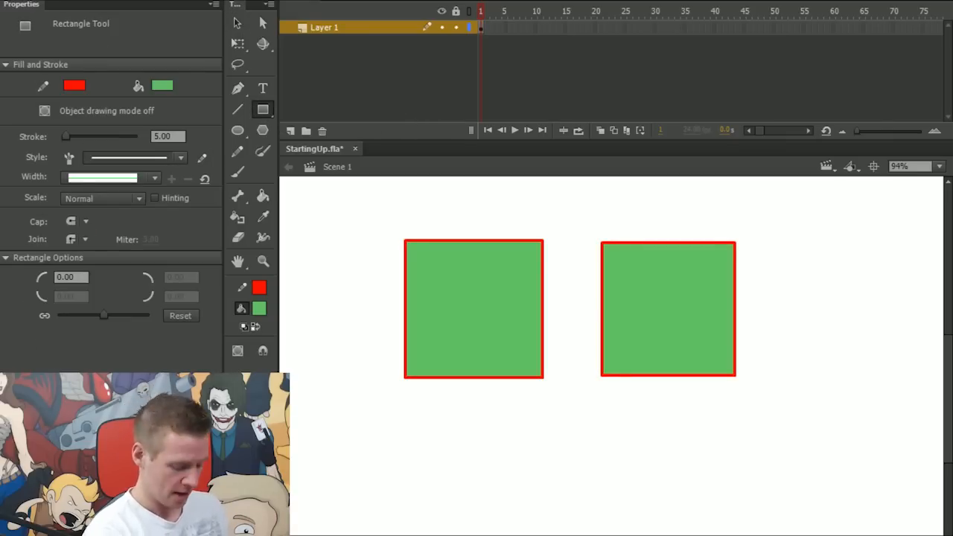
key(v)
click(474, 309)
click(476, 435)
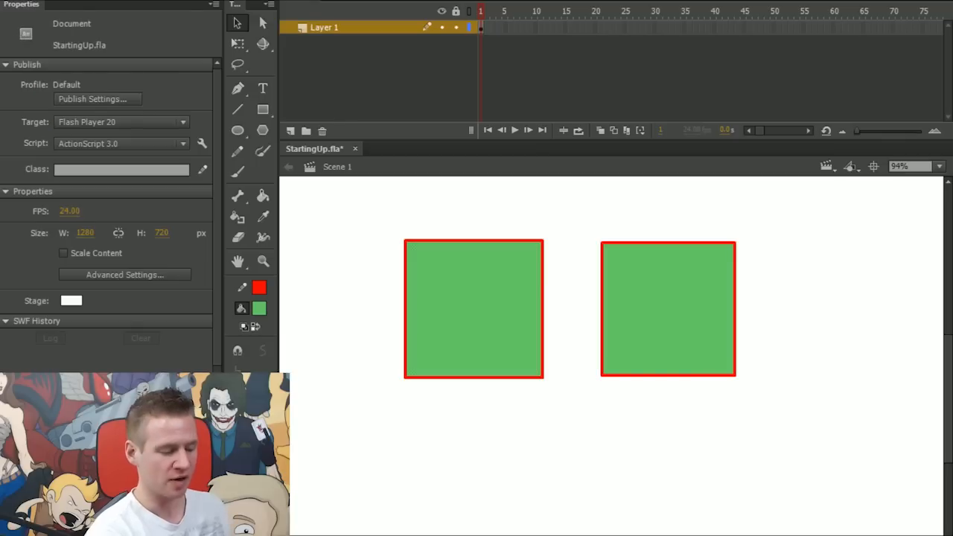
mouse_move(507, 296)
mouse_down()
mouse_move(447, 406)
mouse_move(493, 474)
mouse_up()
key(ctrl+z)
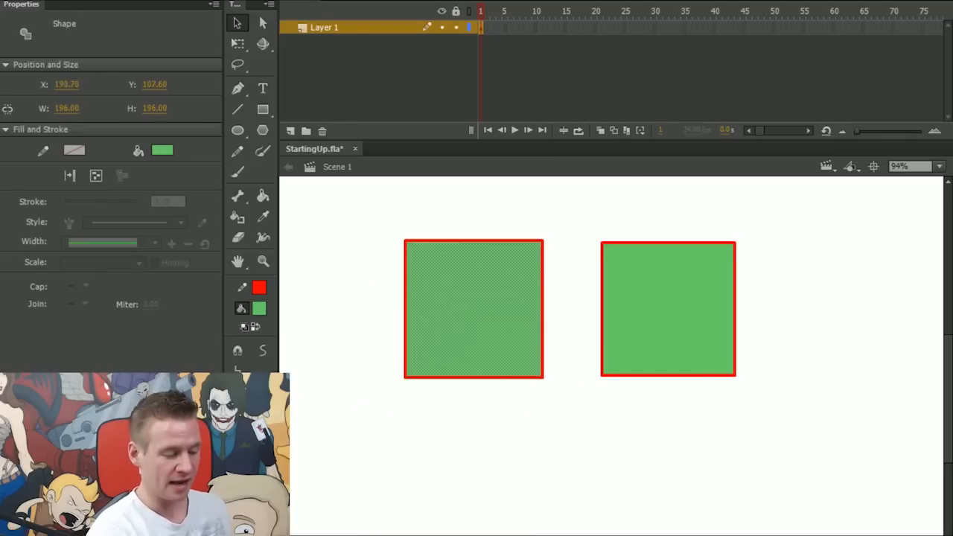
Distort the left square by pulling out its corners and bending its sides, and move its fill off the outline.
drag(543, 240, 573, 221)
drag(557, 300, 533, 301)
drag(542, 378, 553, 448)
drag(476, 411, 475, 339)
drag(476, 296, 455, 385)
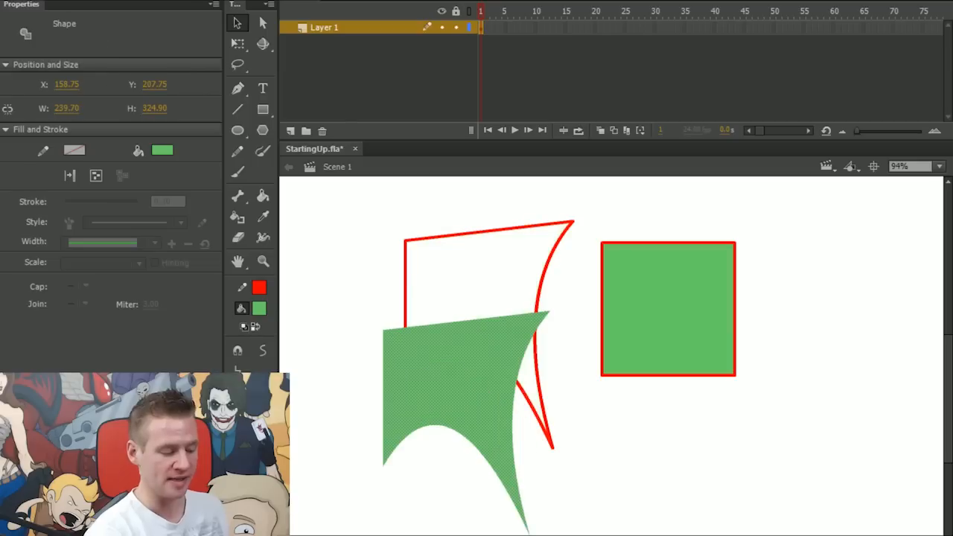
drag(546, 262, 532, 255)
drag(549, 313, 557, 288)
Undo all the reshaping of the left square and its fill.
key(ctrl+z)
key(ctrl+z)
key(ctrl+z)
key(ctrl+z)
key(ctrl+z)
key(ctrl+z)
key(ctrl+z)
key(ctrl+z)
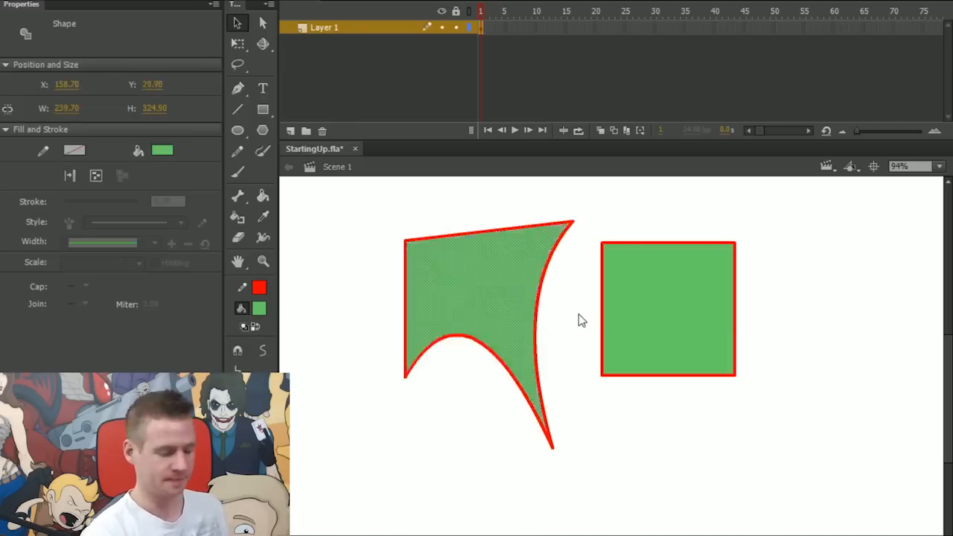
Resize the rectangle primitive with Free Transform to about 125 px wide and 262 px tall.
mouse_move(102, 383)
mouse_down()
mouse_move(120, 383)
mouse_move(102, 382)
mouse_up()
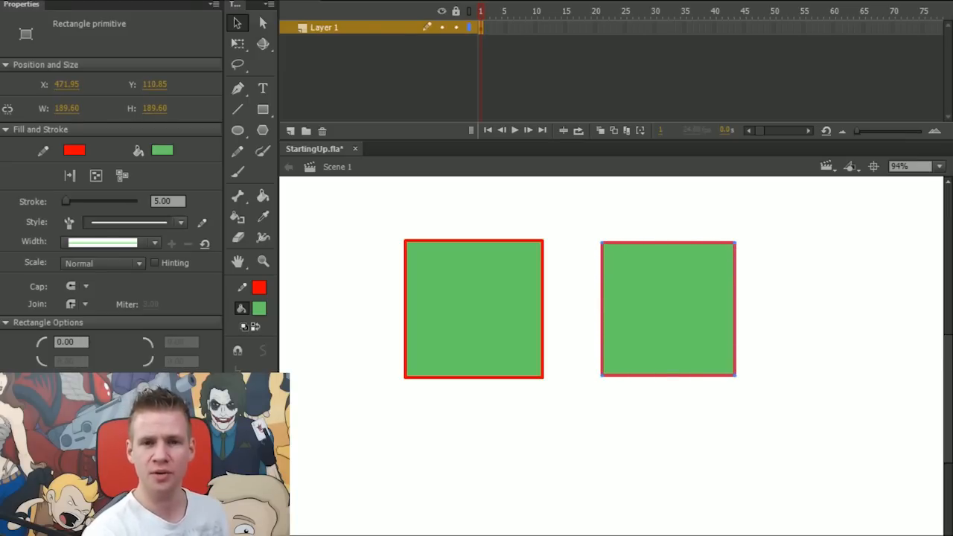
key(q)
drag(735, 242, 713, 218)
click(774, 246)
Move the resized rectangle primitive farther from the square as a whole object, and undo the moves.
drag(668, 316, 793, 328)
key(ctrl+z)
key(ctrl+z)
drag(669, 316, 737, 299)
click(816, 300)
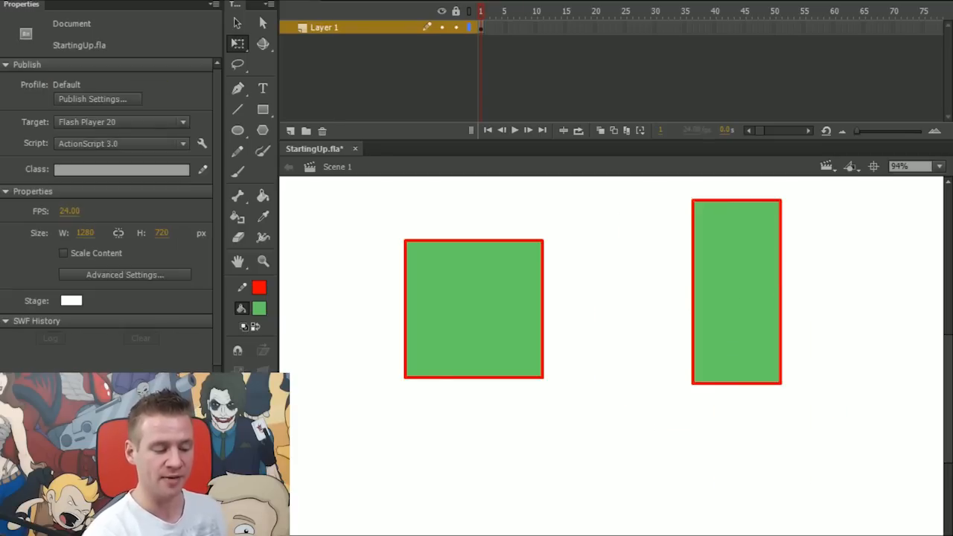
key(ctrl+z)
key(ctrl+z)
key(ctrl+z)
key(ctrl+z)
Round the corners of the tall rectangle primitive to a radius of about 78 with the Selection tool.
drag(668, 308, 671, 305)
key(Escape)
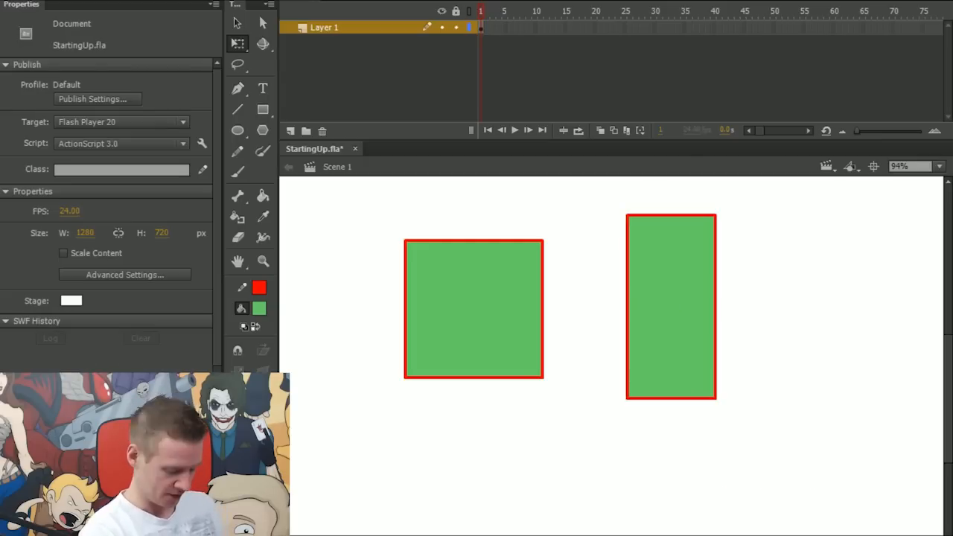
key(v)
drag(715, 216, 716, 286)
key(Escape)
click(671, 305)
key(q)
key(Escape)
key(v)
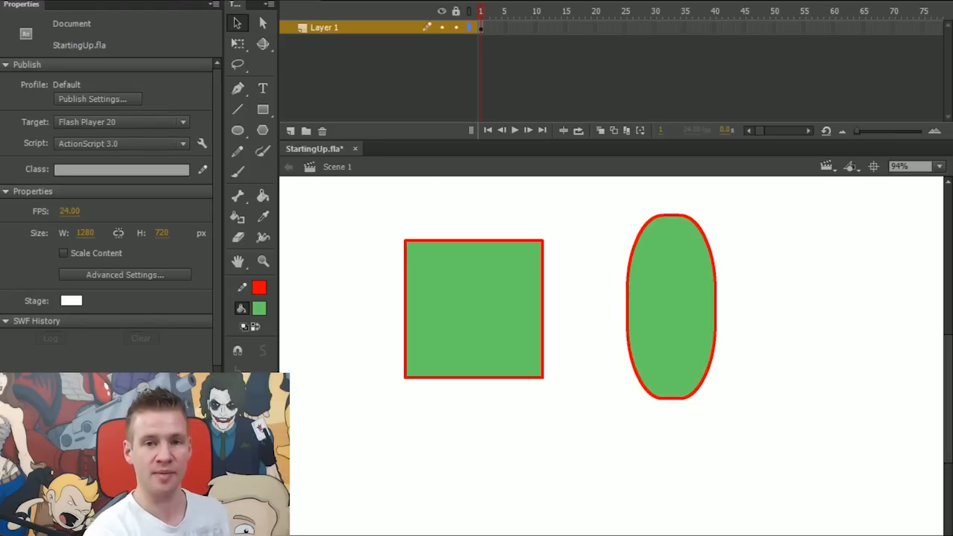
Break apart the rounded rectangle primitive into a regular shape, and check the selection of the left square for comparison.
right_click(671, 278)
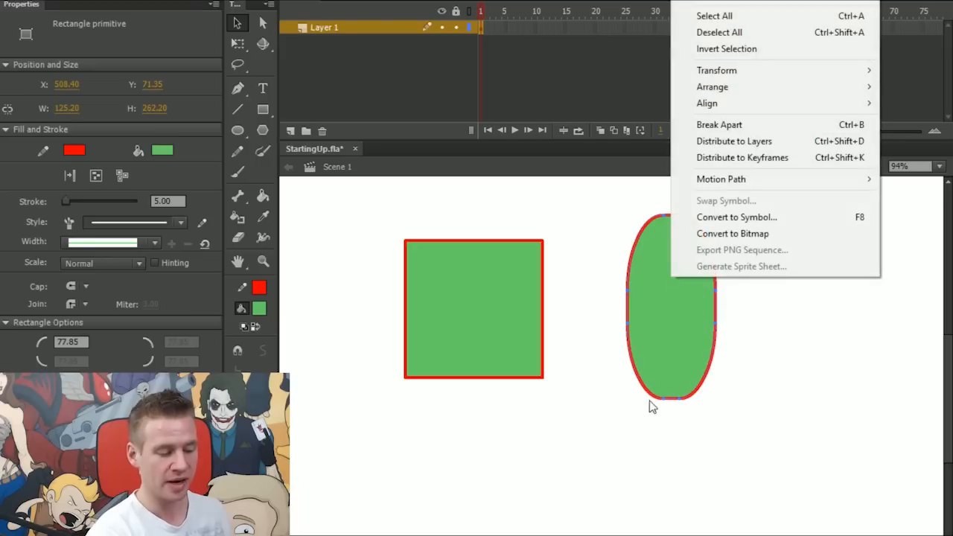
click(726, 126)
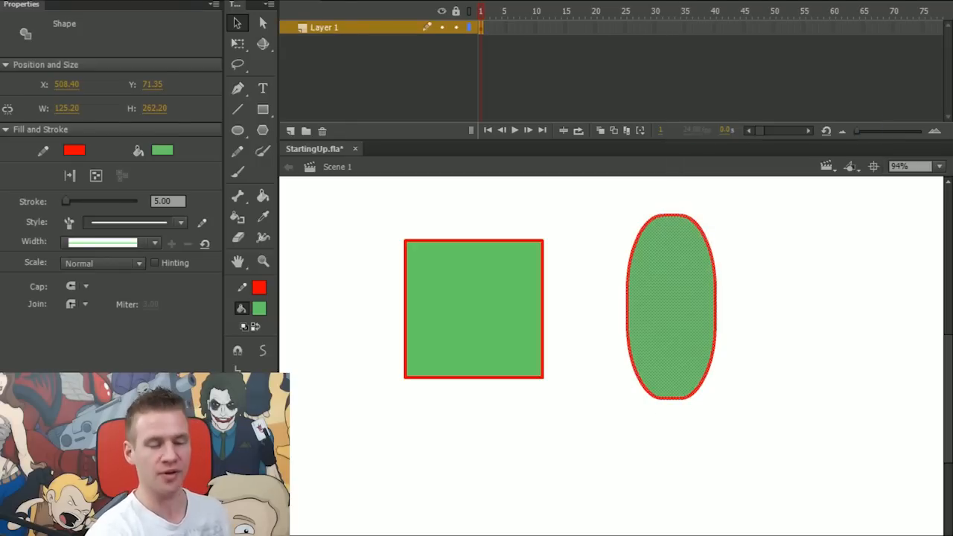
click(584, 321)
click(475, 309)
click(585, 320)
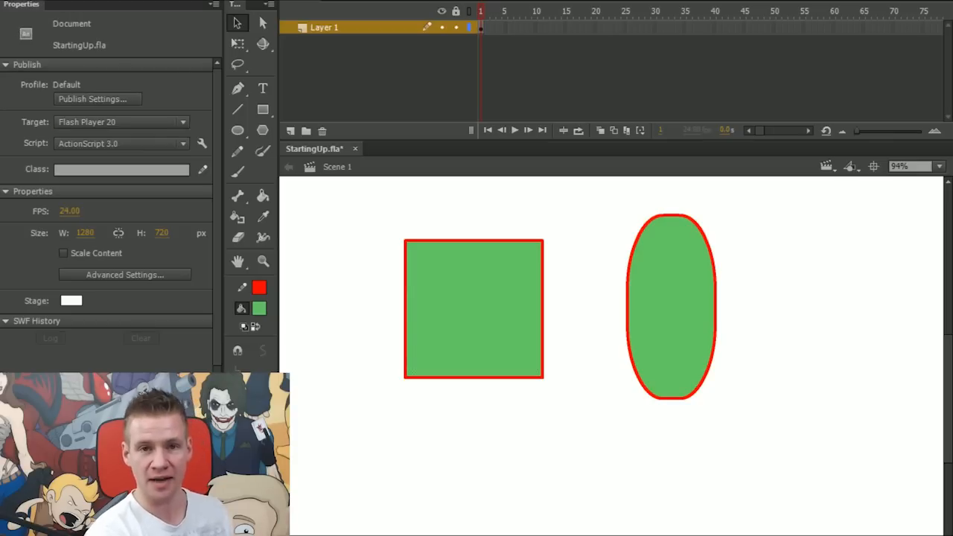
Rescale the tall rounded shape to roughly square proportions with Free Transform, and delete both shapes from the stage.
drag(772, 196, 722, 234)
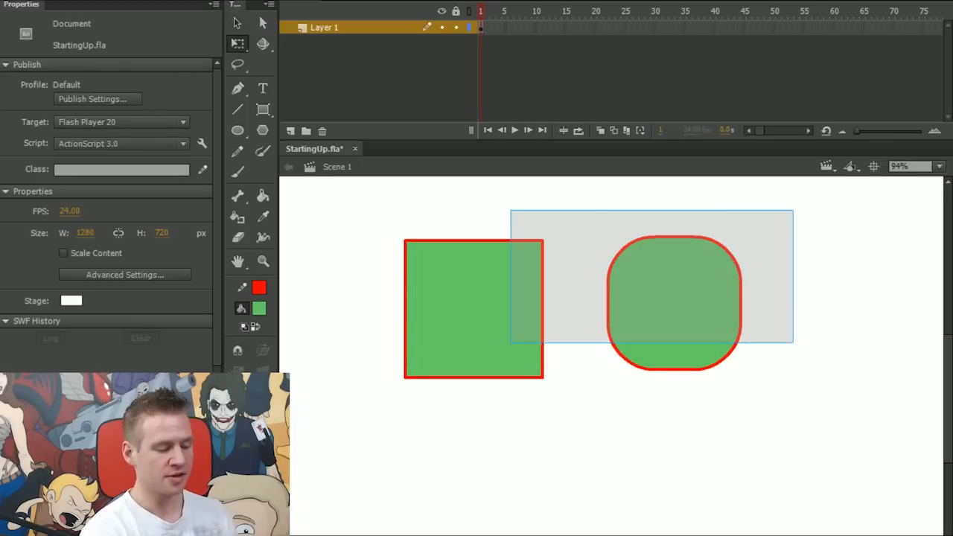
drag(511, 340, 381, 422)
key(Delete)
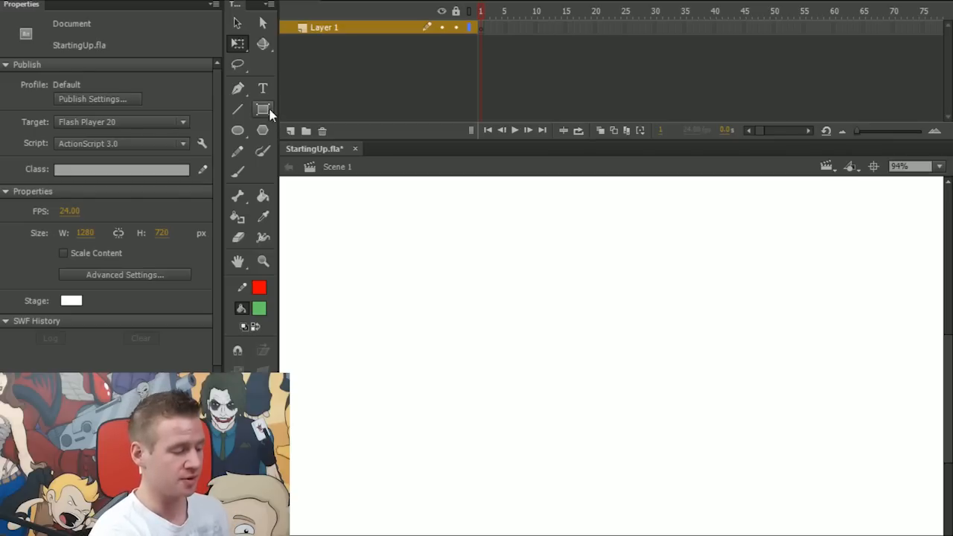
Draw a green circle with a red outline in the upper middle of the stage with the regular Oval tool.
click(238, 132)
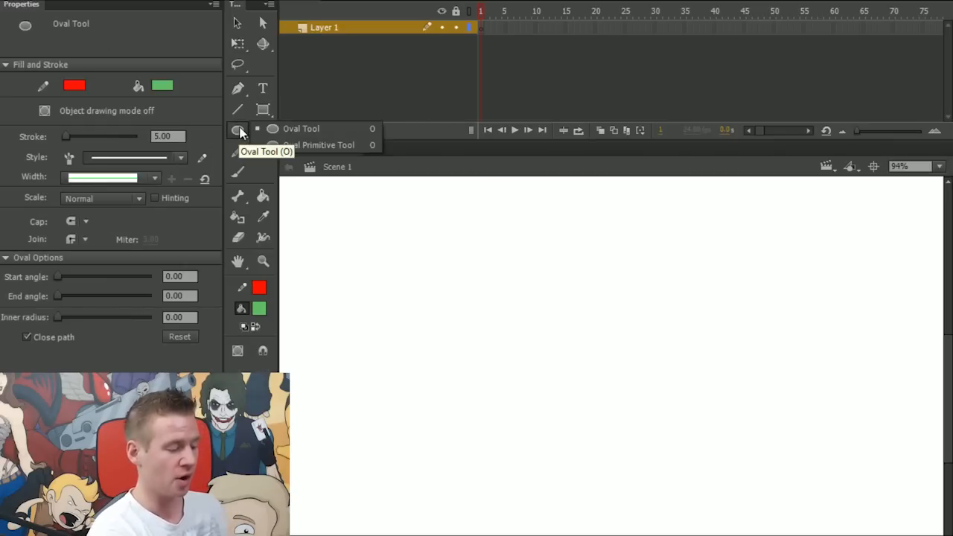
click(298, 129)
drag(449, 301, 569, 419)
drag(567, 330, 501, 351)
Draw an oval primitive as a circle about 136 px in diameter to the right of the first circle.
click(238, 131)
click(326, 144)
drag(589, 295, 635, 325)
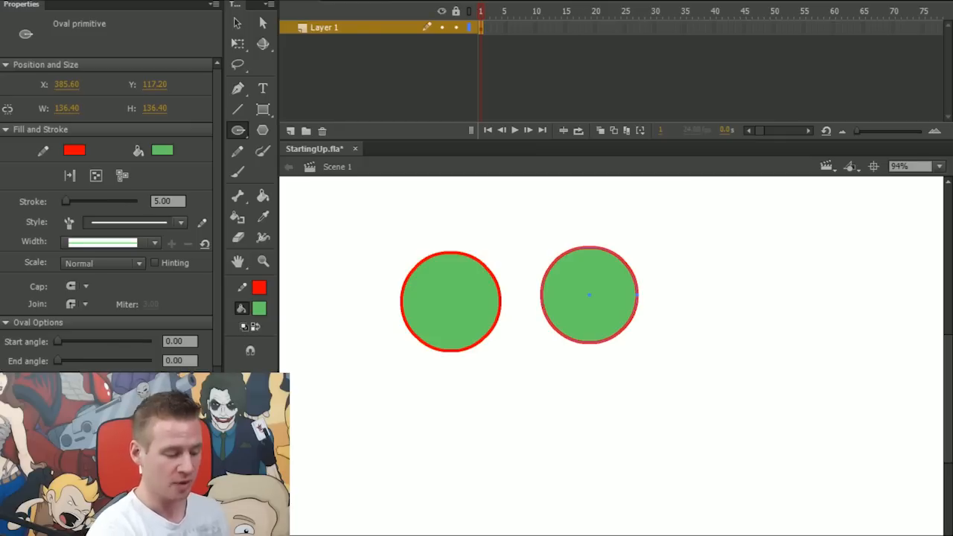
Open a wedge in the oval primitive by adjusting its start angle to 85 with the Selection tool.
key(v)
drag(637, 295, 593, 342)
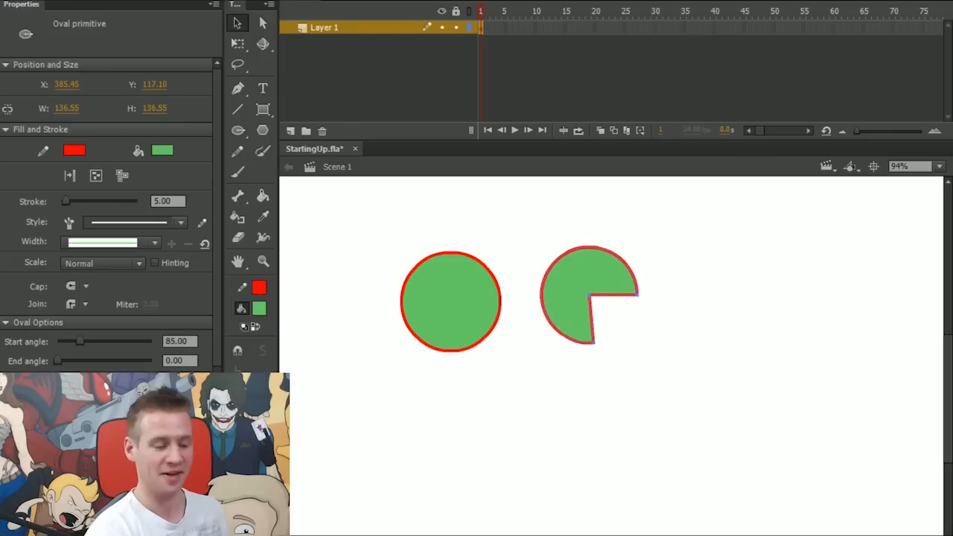
click(630, 356)
Move the wedge-cut oval primitive slightly down and rotate it with Free Transform so its opening faces right.
click(575, 287)
key(q)
mouse_move(575, 287)
mouse_down()
mouse_move(660, 261)
mouse_move(568, 300)
mouse_up()
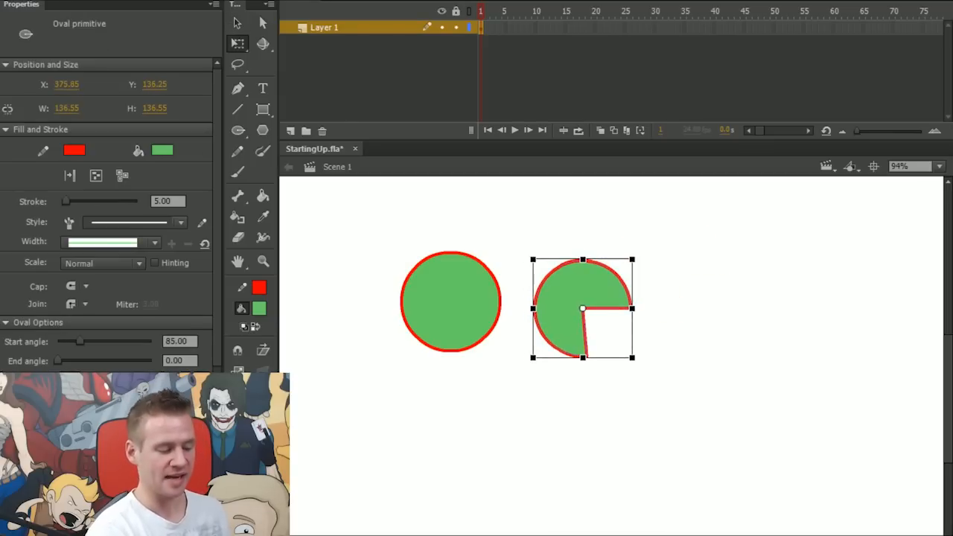
drag(635, 256, 592, 236)
click(670, 260)
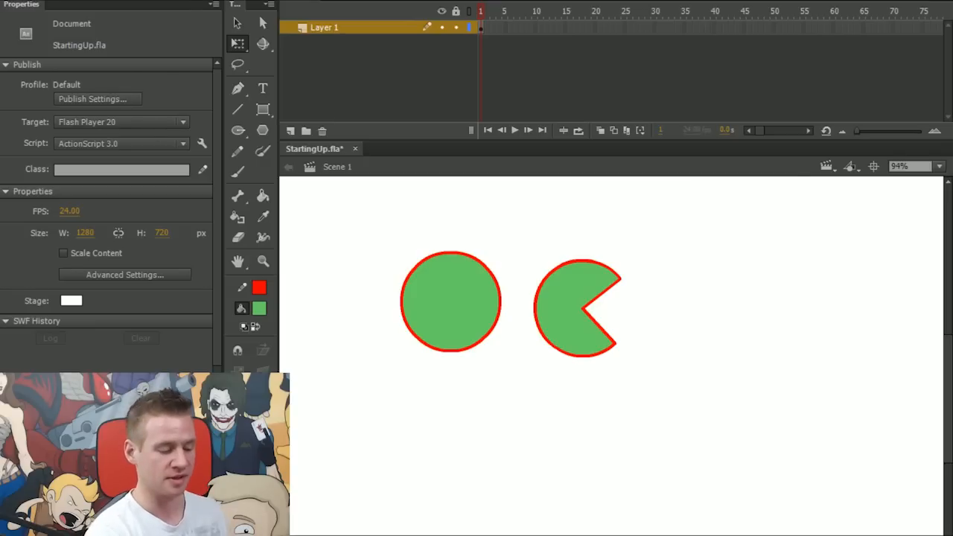
Break apart the wedge-cut oval primitive into a regular shape and deselect it.
right_click(575, 302)
click(662, 129)
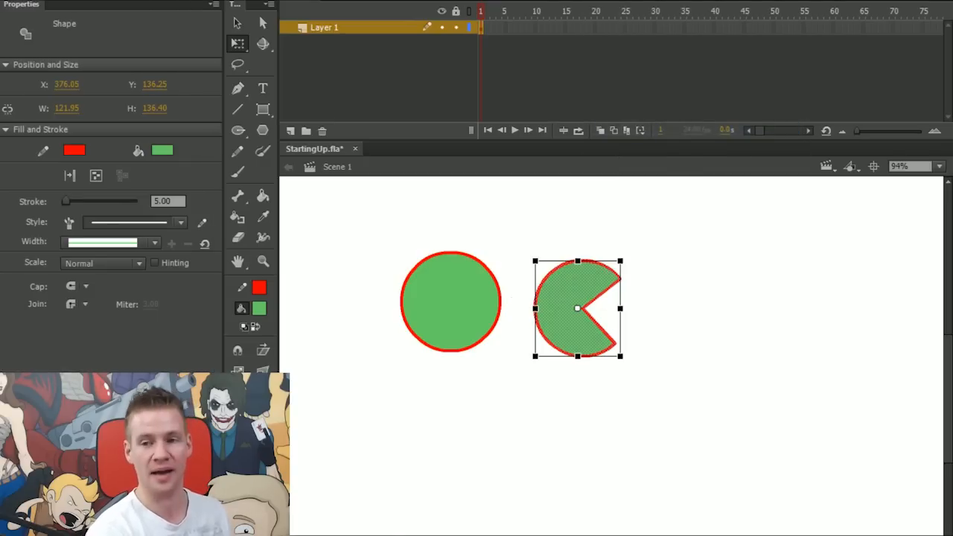
key(Escape)
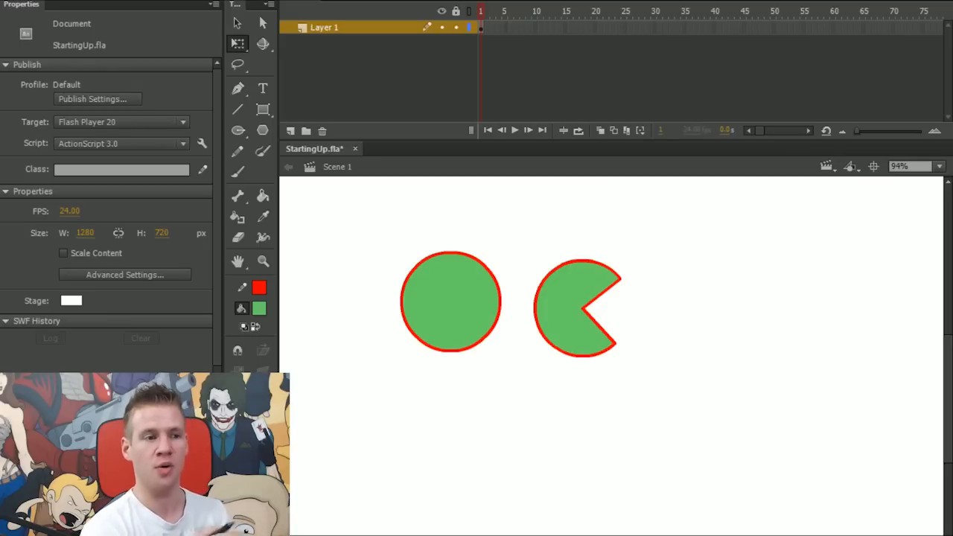
Clear both circles from the stage and draw a horizontal, a vertical and three diagonal crossing lines with the Line tool.
drag(663, 219, 361, 425)
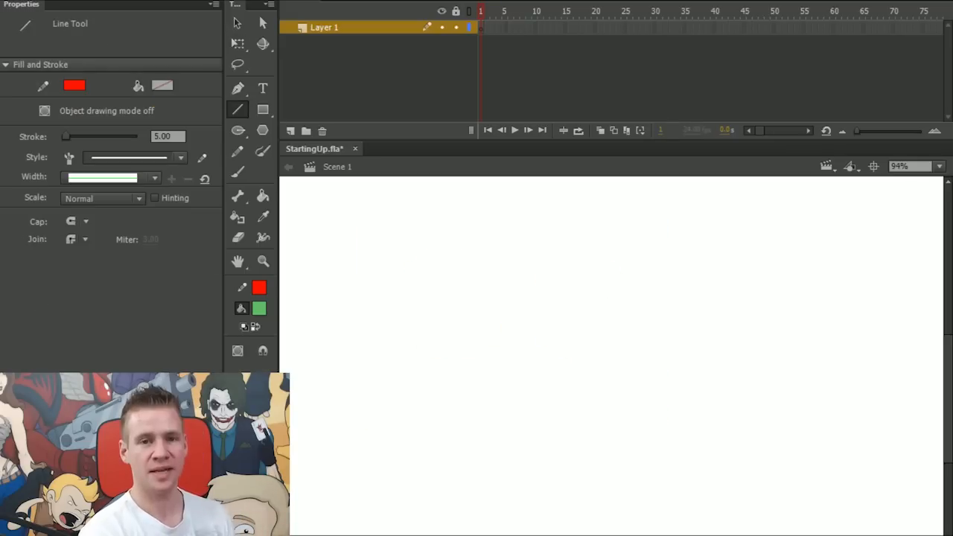
drag(432, 274, 605, 274)
drag(512, 222, 512, 366)
mouse_move(432, 349)
mouse_down()
mouse_move(513, 274)
mouse_move(579, 237)
mouse_up()
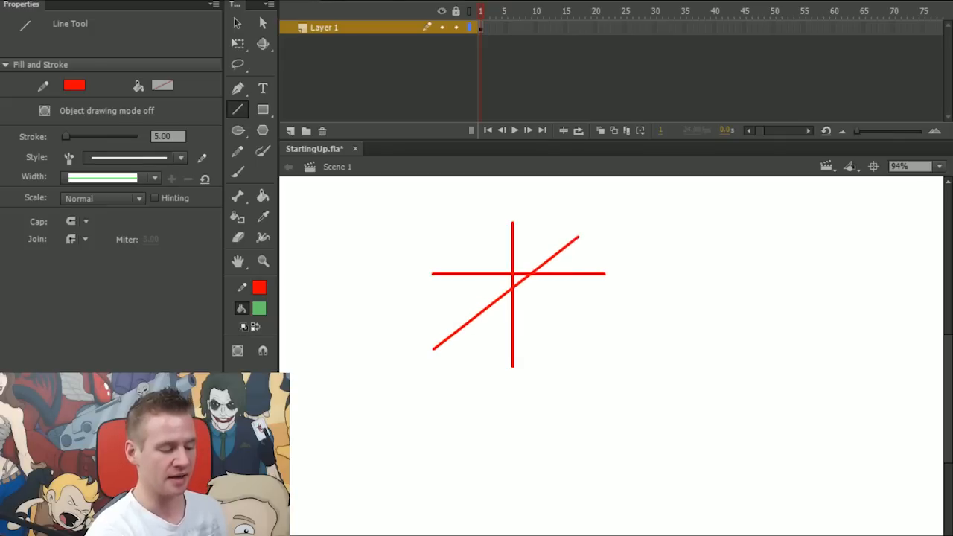
drag(452, 223, 581, 351)
drag(551, 221, 499, 366)
Reshape the crossing lines with the Selection tool by bending their segments and pulling their intersection points apart.
key(v)
drag(528, 286, 570, 245)
drag(567, 281, 564, 260)
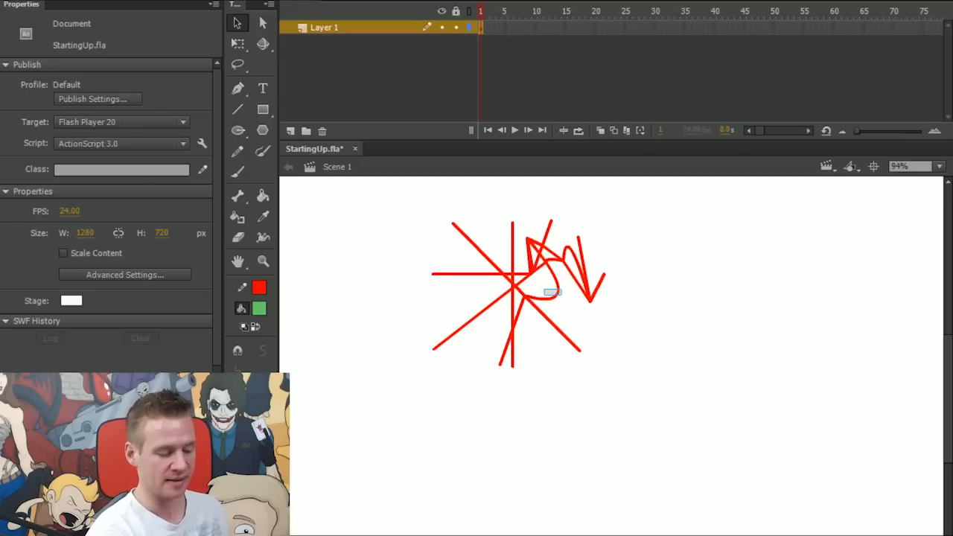
click(553, 295)
click(547, 289)
drag(550, 297, 538, 283)
drag(525, 297, 555, 337)
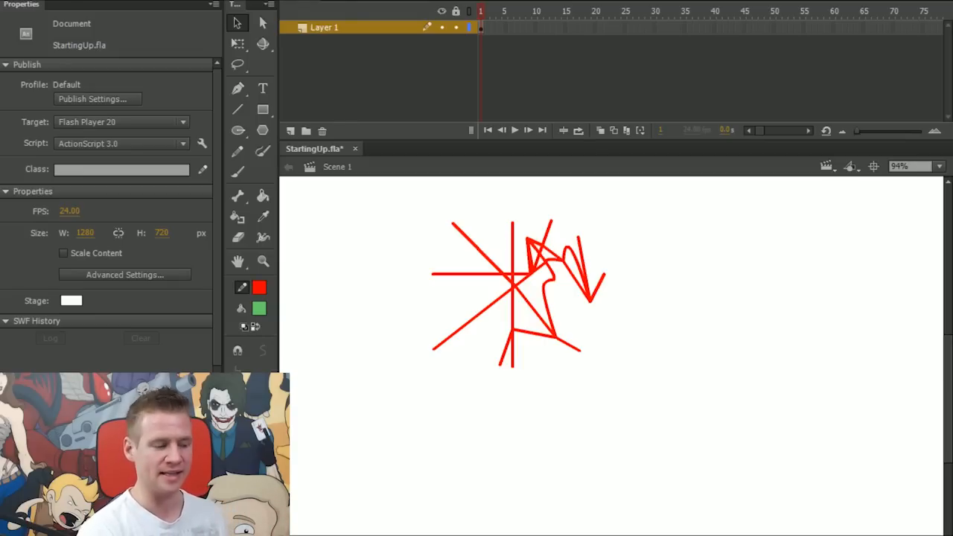
mouse_move(475, 316)
mouse_down()
mouse_move(513, 306)
mouse_move(472, 313)
mouse_move(470, 303)
mouse_move(497, 303)
mouse_up()
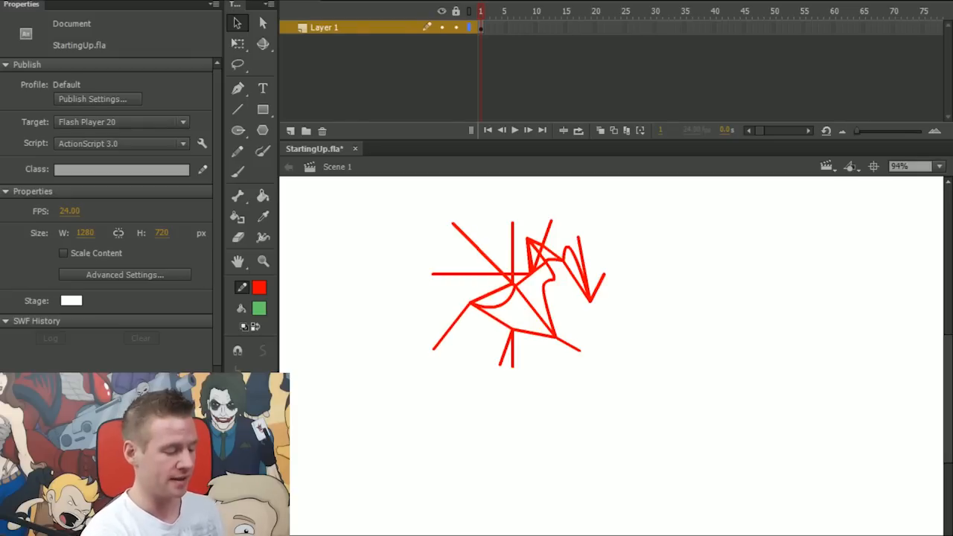
Turn on object drawing mode for the Line tool and draw five crossing lines to the right of the distorted ones.
click(237, 110)
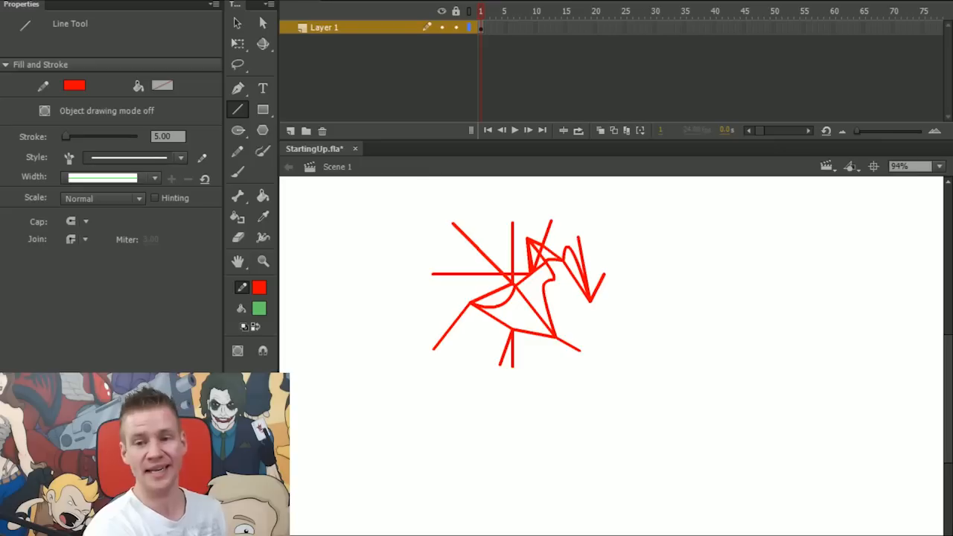
click(237, 354)
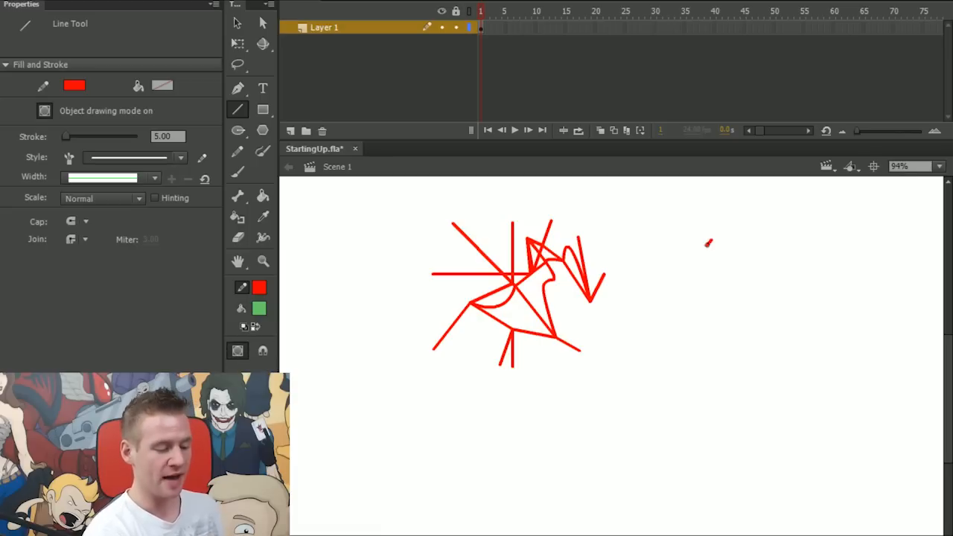
drag(708, 243, 625, 376)
drag(653, 253, 737, 318)
drag(646, 299, 746, 267)
drag(689, 239, 687, 331)
drag(656, 277, 755, 259)
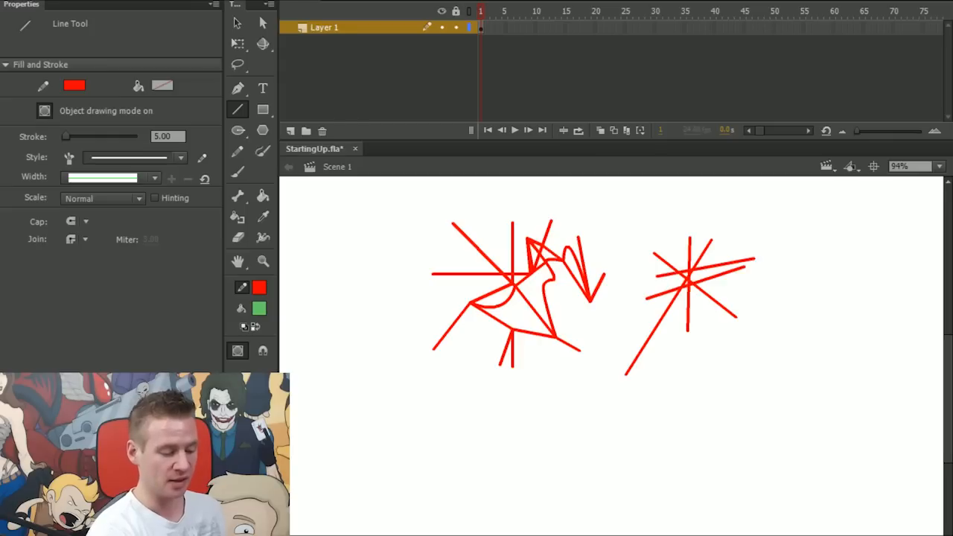
Bend the lines drawn in object drawing mode into whole curves with the Selection tool.
key(v)
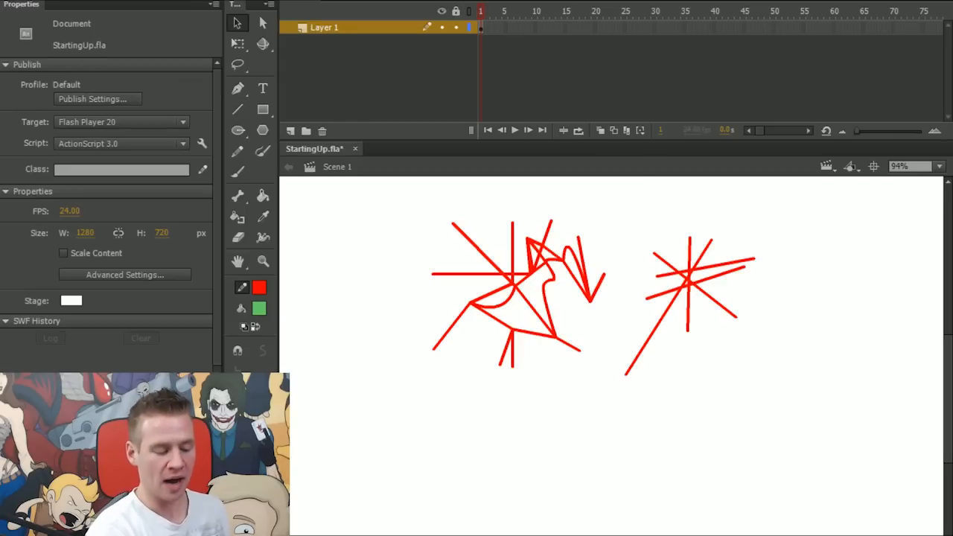
drag(705, 268, 725, 299)
drag(670, 306, 709, 337)
drag(696, 285, 678, 340)
key(ctrl+a)
key(Escape)
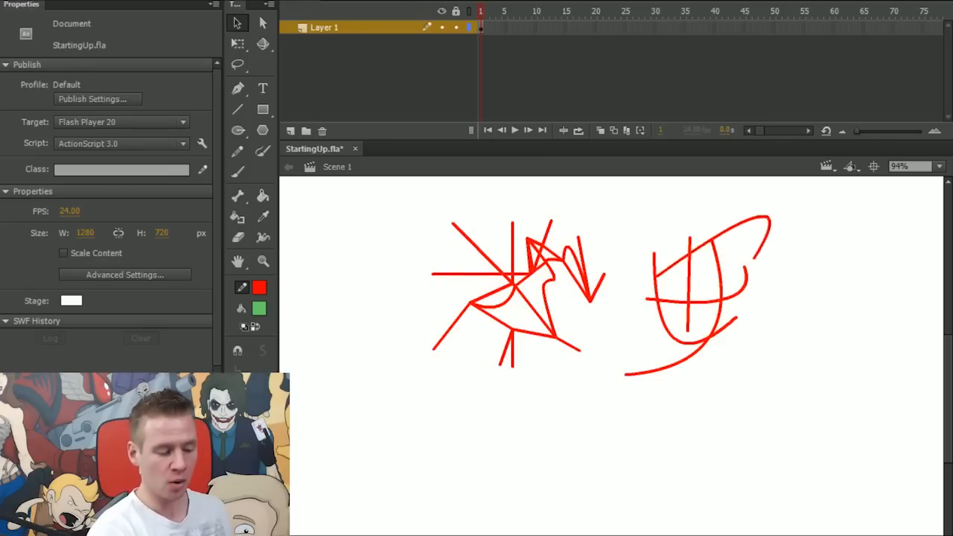
Flatten the uppermost curve of the object-drawn lines, and delete all the lines from the stage.
key(ctrl+a)
key(Escape)
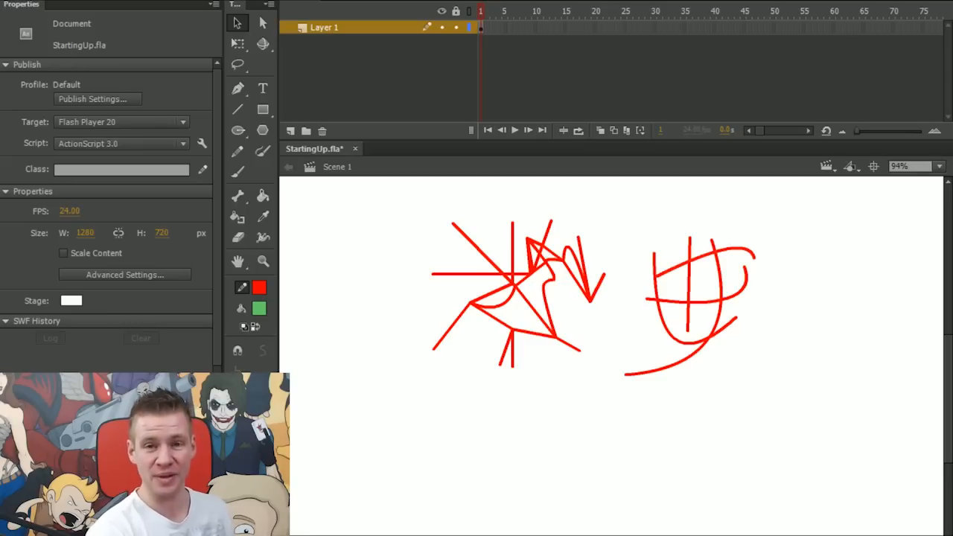
mouse_move(785, 216)
mouse_down()
mouse_move(613, 410)
mouse_move(353, 442)
mouse_move(417, 416)
mouse_move(347, 474)
mouse_up()
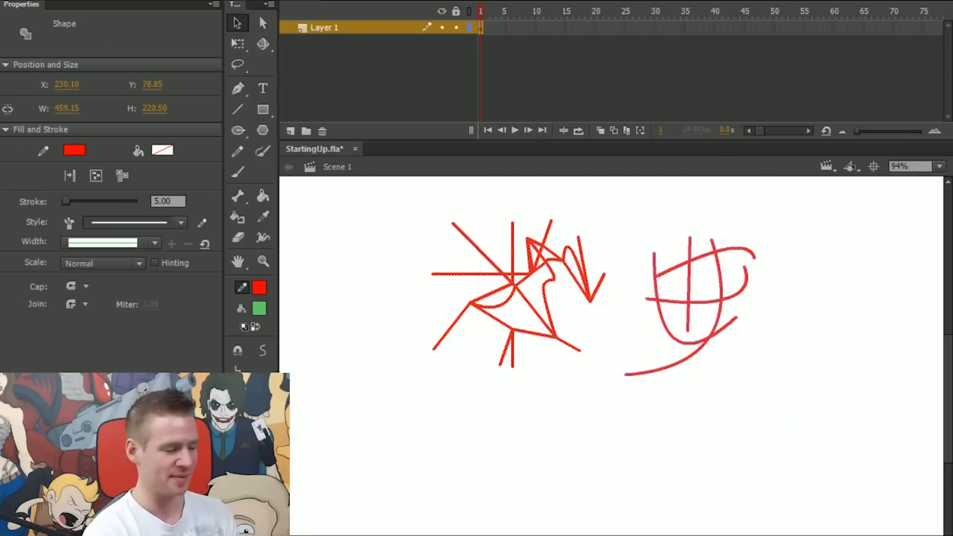
key(Delete)
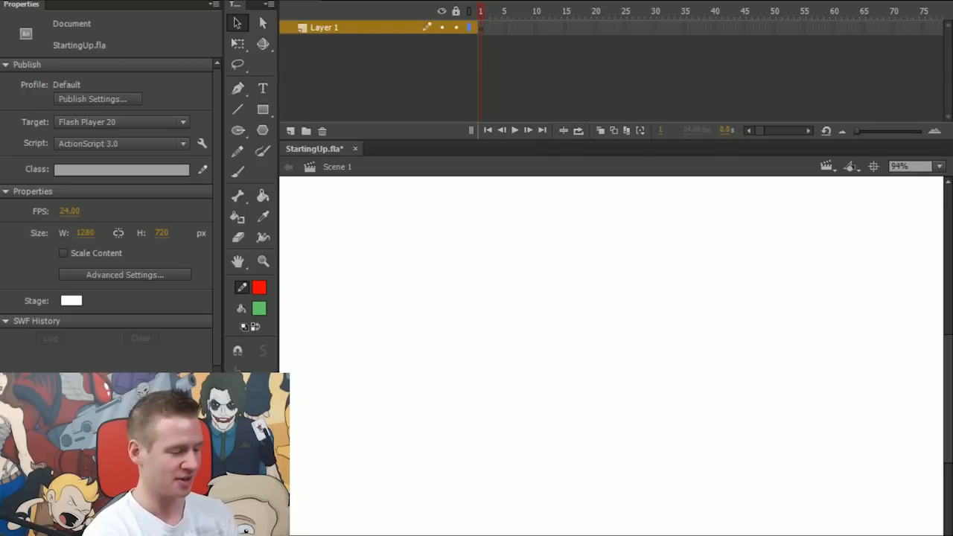
Draw a long freehand test stroke with the Pencil tool in Straighten mode, and undo it.
click(237, 153)
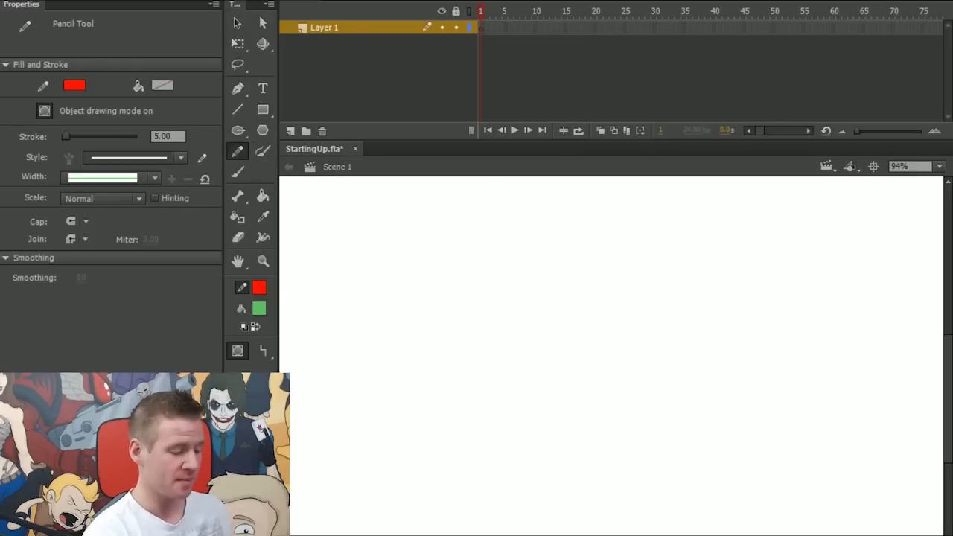
click(265, 355)
click(295, 352)
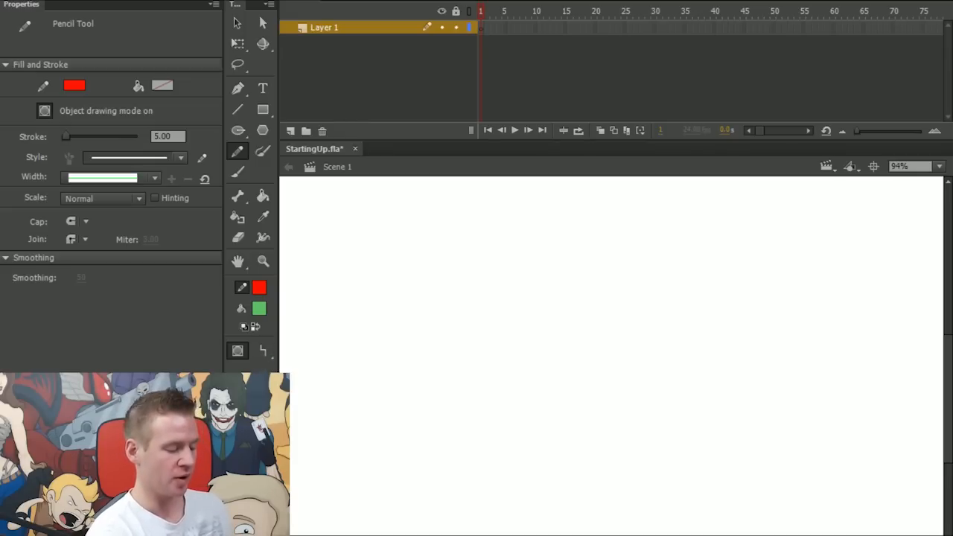
mouse_move(448, 198)
mouse_down()
mouse_move(474, 322)
mouse_move(625, 359)
mouse_move(562, 364)
mouse_move(477, 389)
mouse_move(382, 380)
mouse_move(354, 432)
mouse_move(710, 447)
mouse_move(818, 274)
mouse_up()
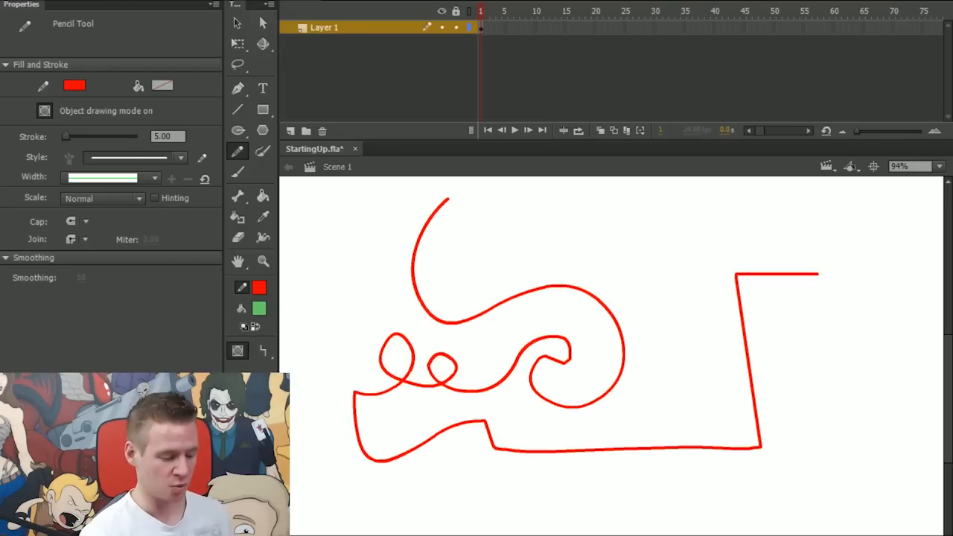
key(ctrl+z)
Draw a curvy test stroke with the Pencil tool in Smooth mode, and undo it.
click(262, 349)
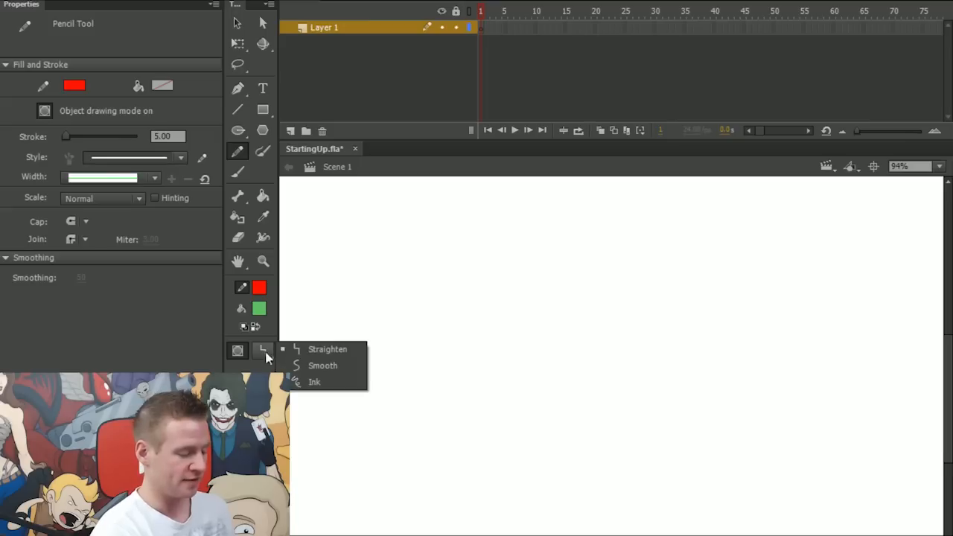
click(331, 367)
mouse_move(479, 195)
mouse_down()
mouse_move(502, 259)
mouse_move(462, 391)
mouse_move(815, 406)
mouse_move(698, 490)
mouse_up()
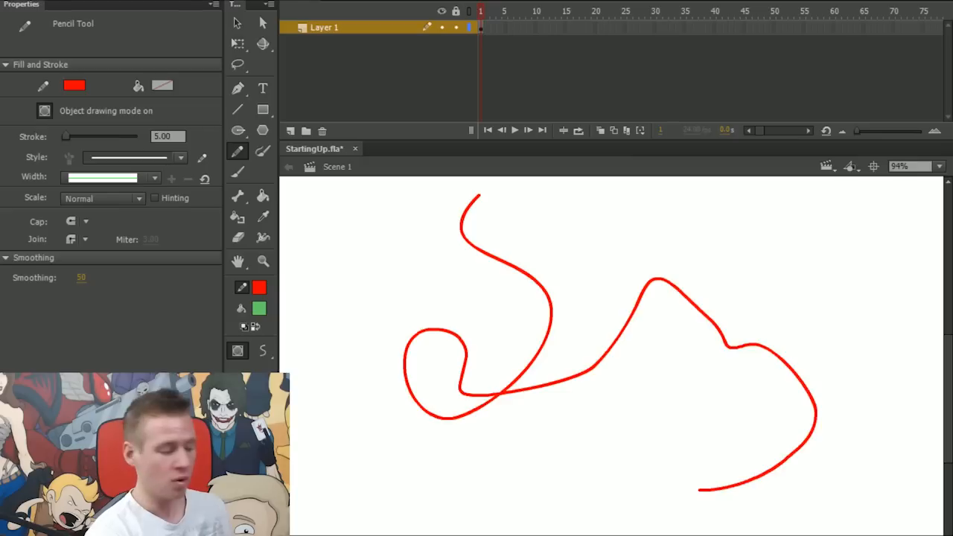
key(ctrl+z)
Switch the Pencil tool to Ink mode, draw a freehand test stroke with small zigzags, and undo it.
click(262, 348)
click(315, 381)
mouse_move(499, 198)
mouse_down()
mouse_move(520, 359)
mouse_move(600, 390)
mouse_move(814, 341)
mouse_move(746, 404)
mouse_up()
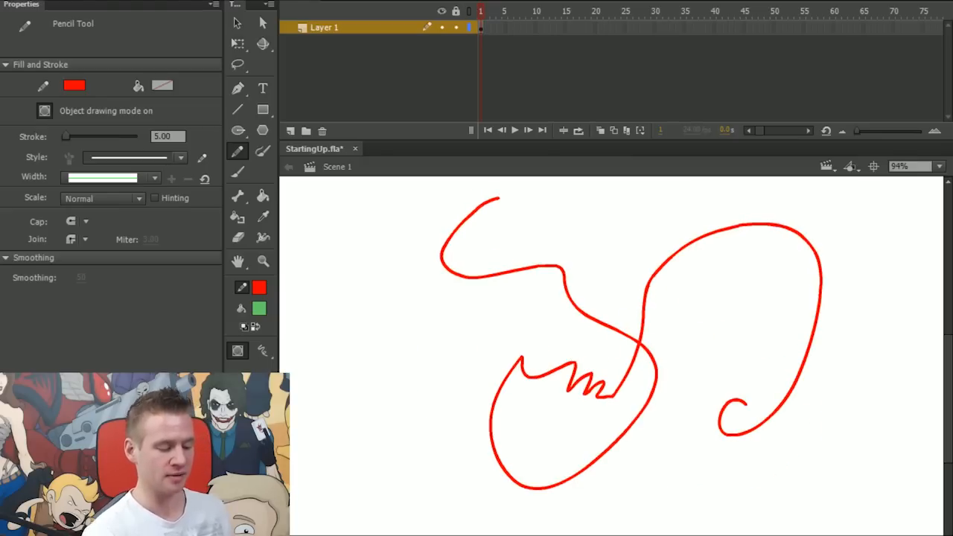
key(ctrl+z)
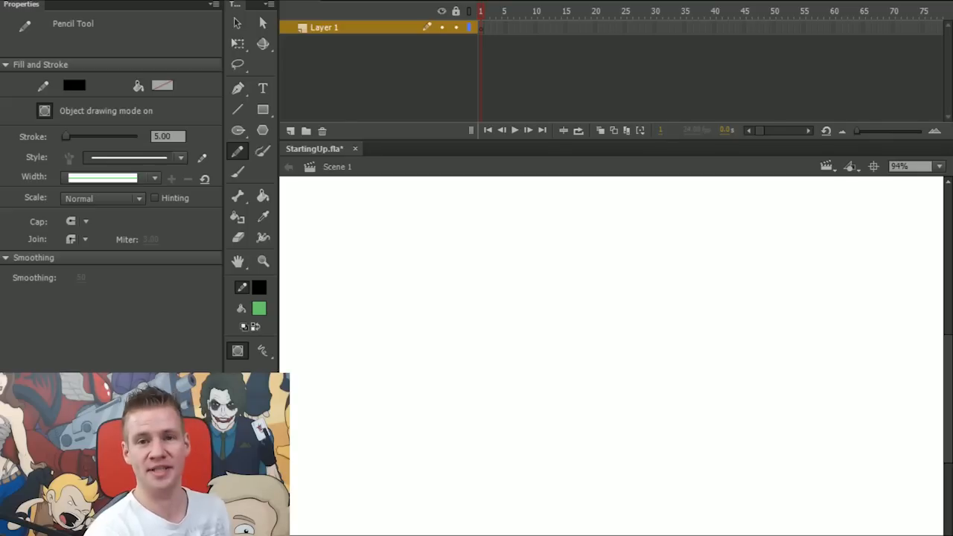
Sketch an eye with an iris, a highlight and an arched eyebrow in black with the Pencil tool in Ink mode.
mouse_move(404, 251)
mouse_down()
mouse_move(514, 236)
mouse_move(564, 243)
mouse_move(417, 250)
mouse_move(493, 227)
mouse_move(568, 246)
mouse_up()
mouse_move(555, 269)
mouse_down()
mouse_move(440, 277)
mouse_move(522, 294)
mouse_move(555, 269)
mouse_up()
mouse_move(498, 258)
mouse_down()
mouse_move(491, 293)
mouse_move(522, 258)
mouse_move(488, 269)
mouse_move(511, 272)
mouse_up()
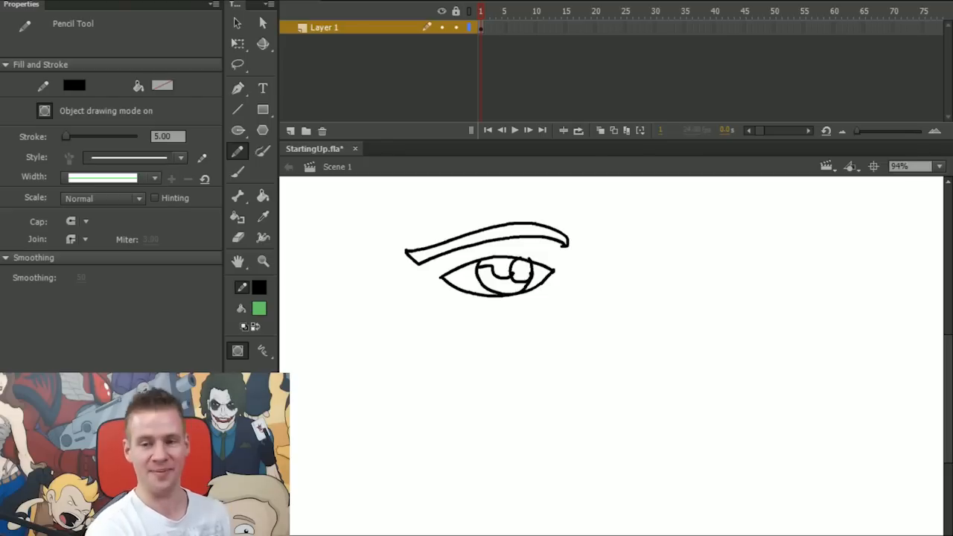
Move the eyebrow's lower stroke away from the eye as a separate drawing object, and undo the changes.
click(262, 196)
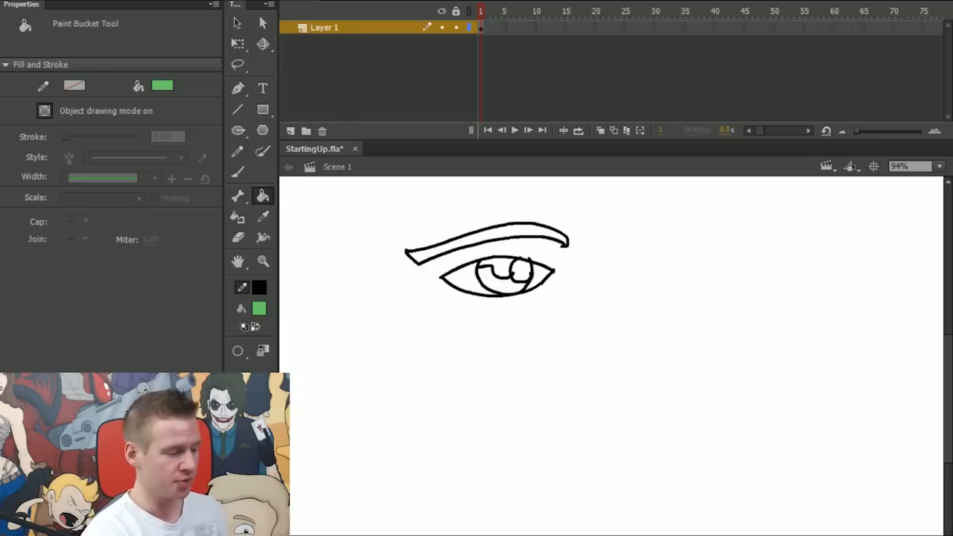
key(v)
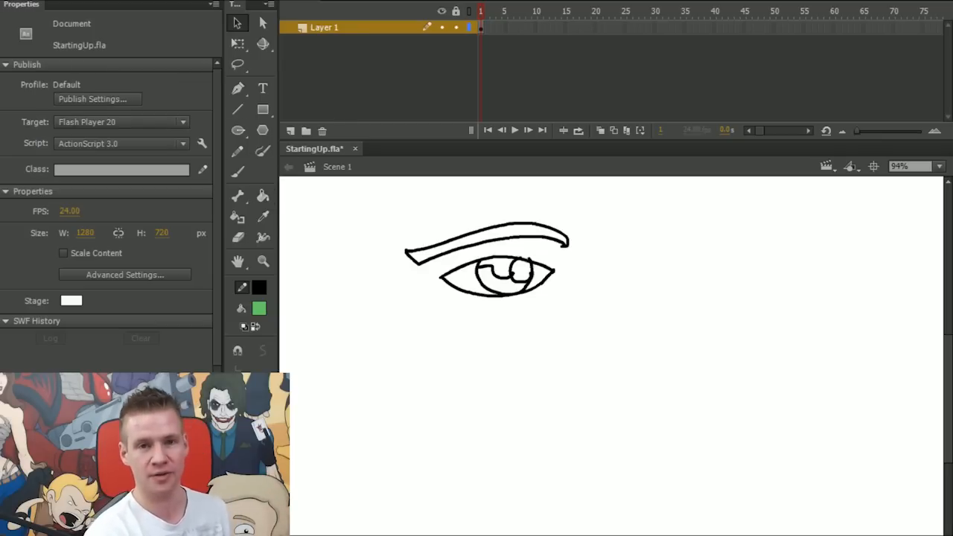
click(485, 243)
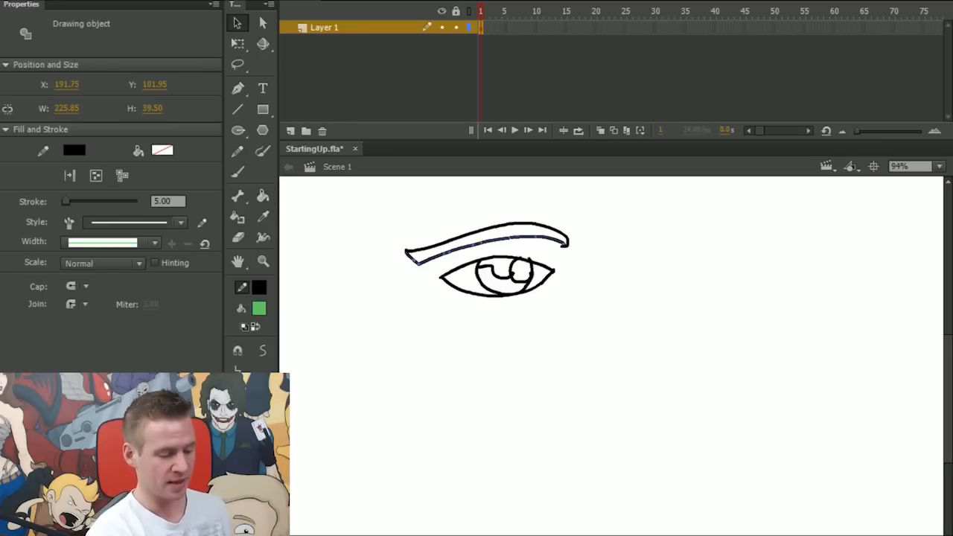
mouse_move(486, 243)
mouse_down()
mouse_move(475, 265)
mouse_move(595, 264)
mouse_move(699, 336)
mouse_up()
click(697, 399)
key(ctrl+z)
key(ctrl+z)
key(ctrl+z)
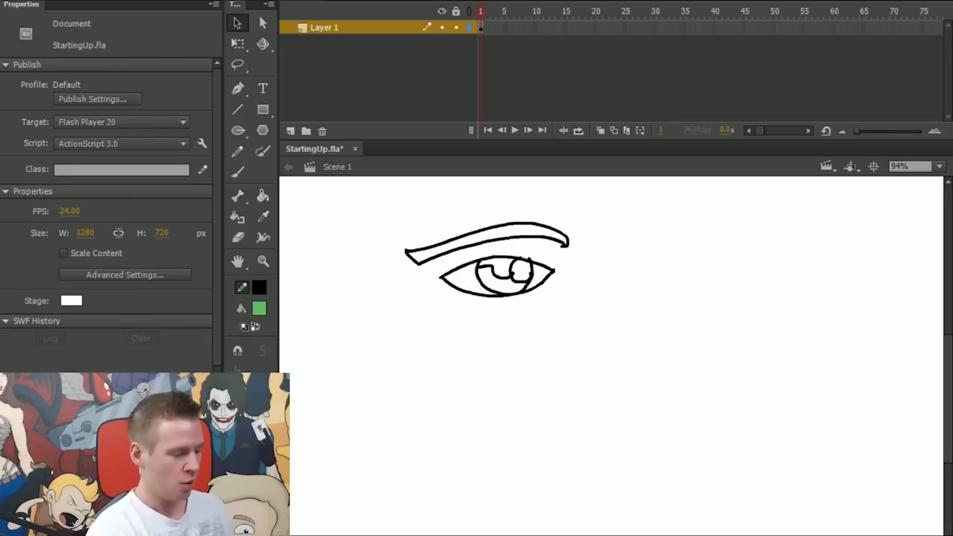
Turn off object drawing for the Pencil tool and sketch a second eye with an iris, highlight and eyebrow beside the first.
click(238, 151)
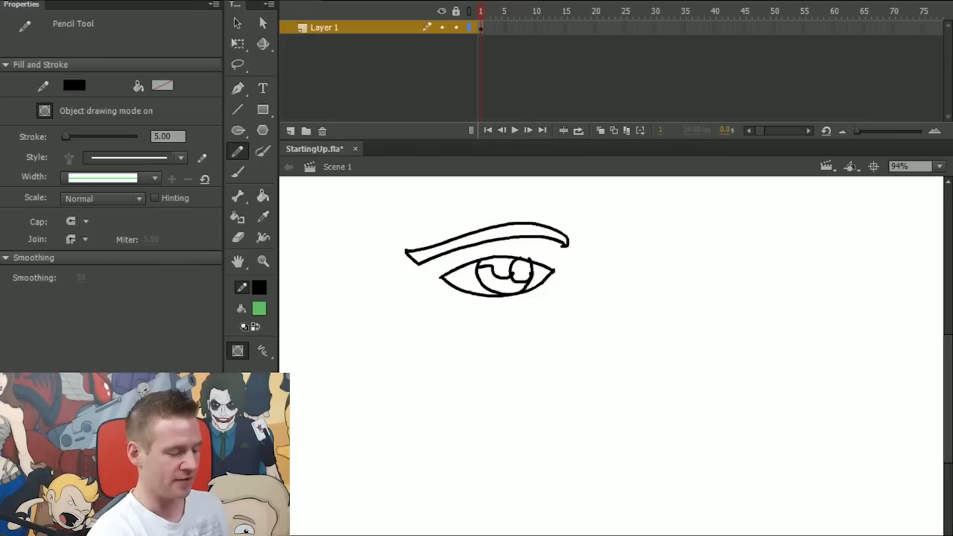
click(238, 350)
mouse_move(626, 244)
mouse_down()
mouse_move(647, 253)
mouse_move(777, 244)
mouse_up()
drag(626, 245, 774, 243)
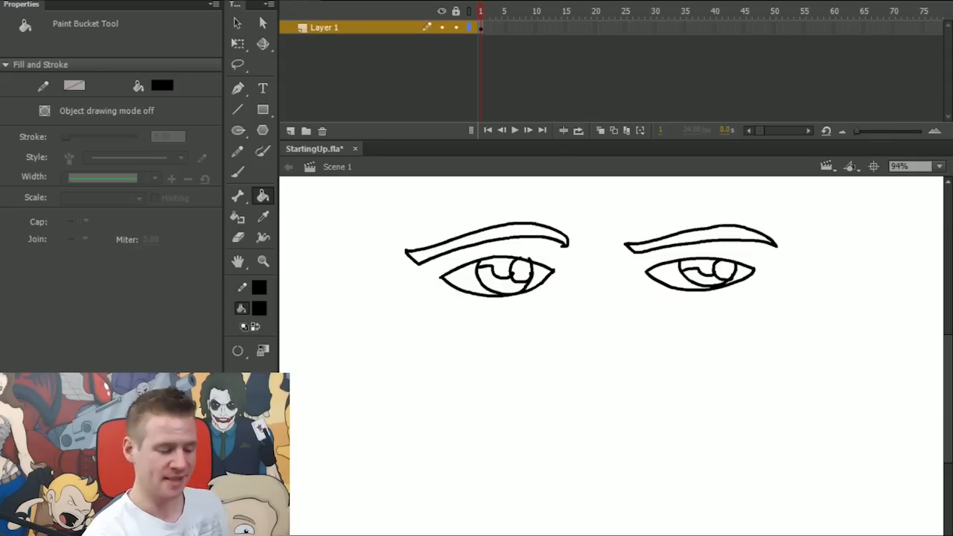
Fill the second eye's pupil black, its eyebrow dark brown, its iris green and the white of the eye off-white.
click(700, 266)
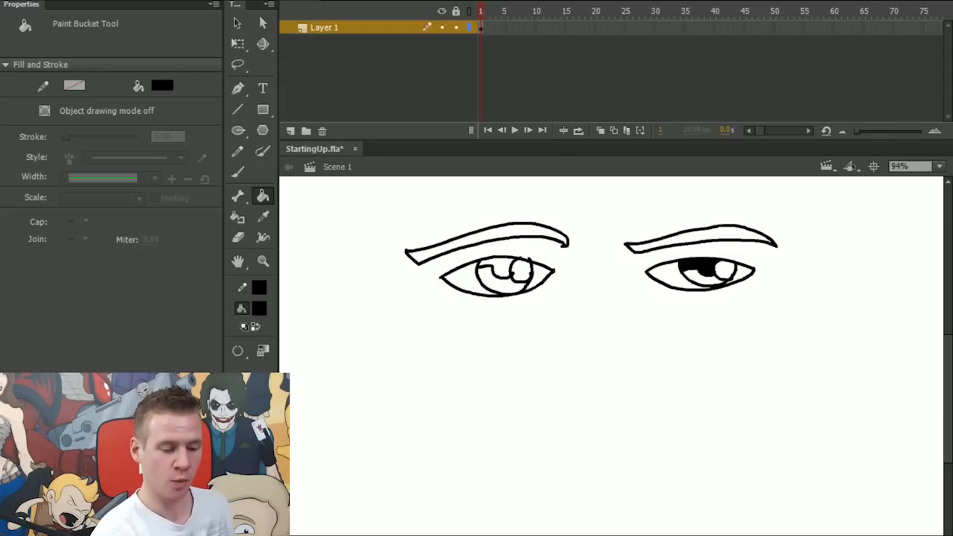
click(259, 308)
click(708, 235)
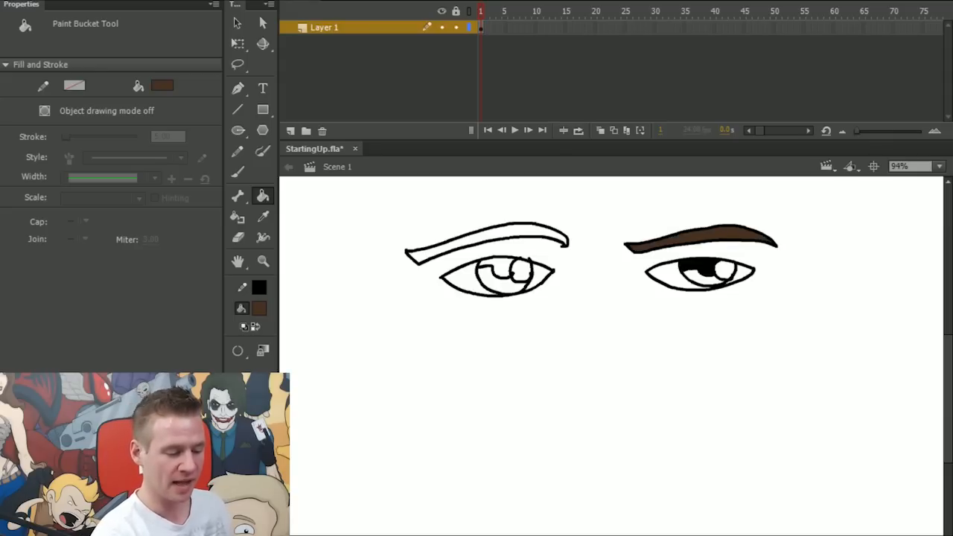
click(259, 308)
click(702, 279)
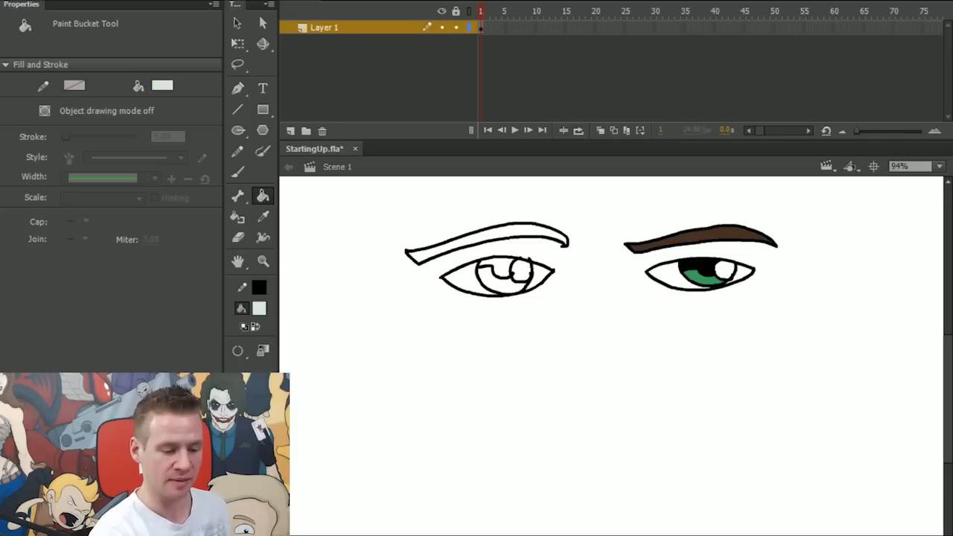
Pull the filled eye's upper and lower outlines out of shape with the Selection tool, and undo the changes.
key(v)
drag(702, 257, 712, 246)
key(ctrl+z)
drag(754, 270, 730, 317)
key(ctrl+z)
key(ctrl+z)
key(ctrl+z)
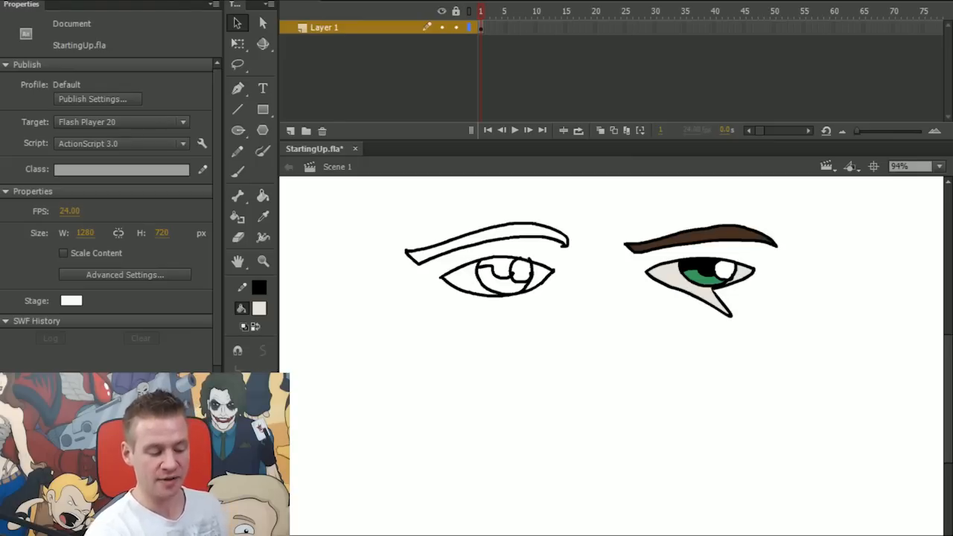
key(ctrl+z)
Pull the unfilled eye's iris and lower lid strokes away from the drawing, and undo each change.
drag(532, 287, 555, 315)
key(ctrl+z)
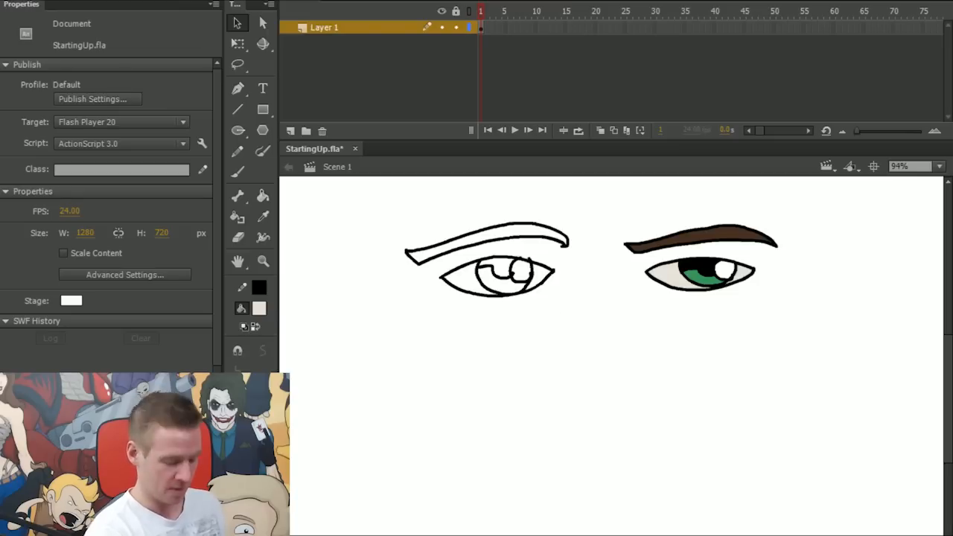
click(504, 297)
drag(503, 297, 519, 314)
key(ctrl+z)
Delete both eyes and their eyebrows from the stage.
drag(808, 196, 823, 203)
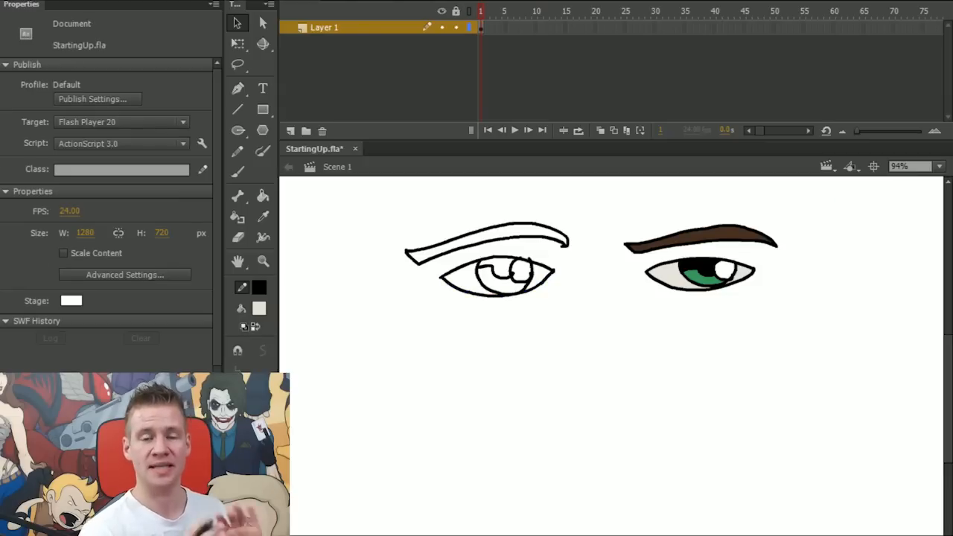
drag(834, 206, 625, 314)
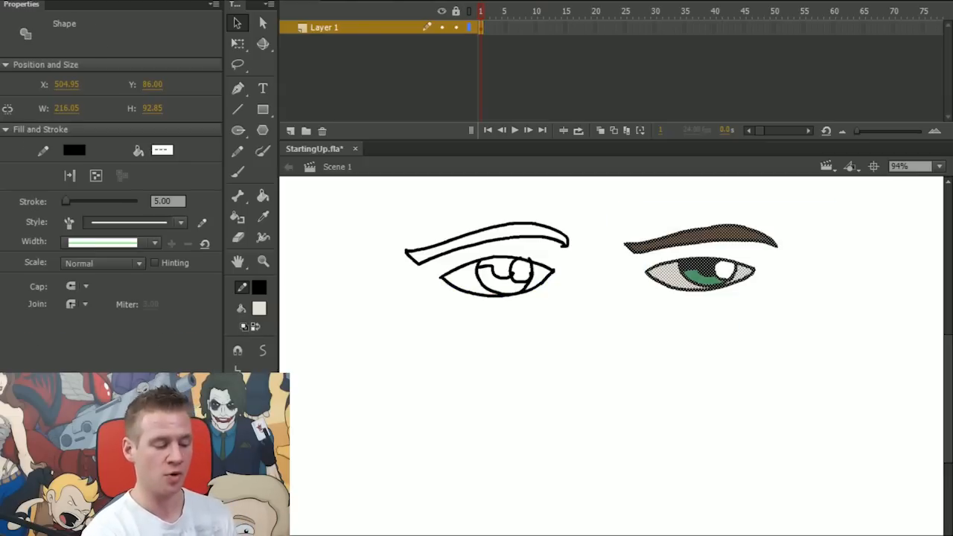
key(Delete)
drag(814, 198, 399, 343)
key(Delete)
Sketch a cartoon man's head with hair and a collar using the Pencil in Smooth mode with object drawing on, shifting the face down for the hair.
key(y)
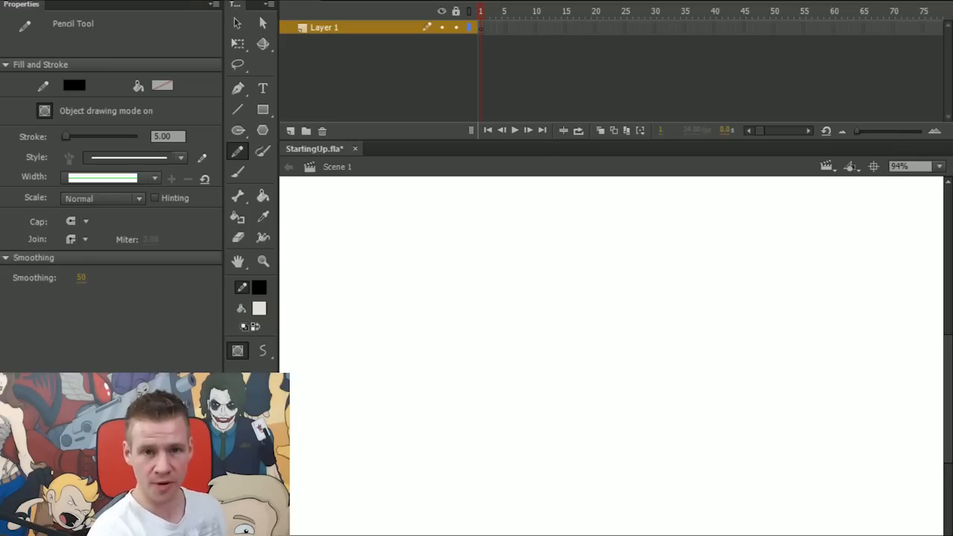
mouse_move(627, 235)
mouse_down()
mouse_move(606, 288)
mouse_move(636, 241)
mouse_move(625, 234)
mouse_up()
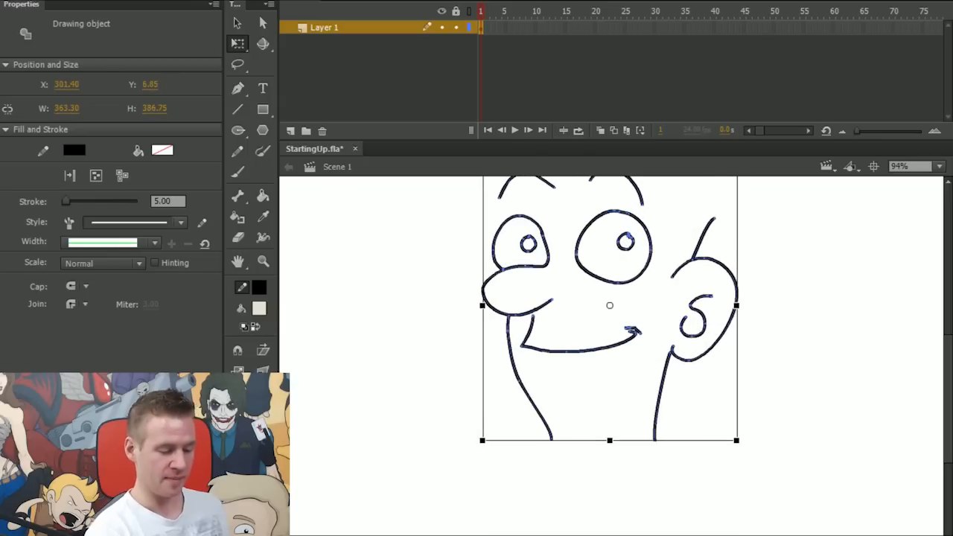
drag(581, 351, 558, 398)
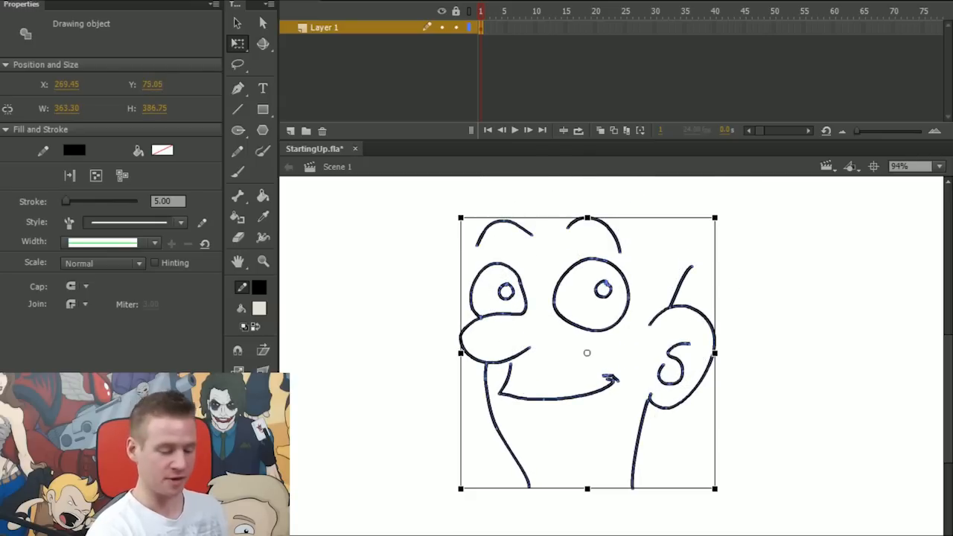
drag(558, 398, 568, 396)
mouse_move(491, 266)
mouse_down()
mouse_move(488, 242)
mouse_move(532, 179)
mouse_move(568, 216)
mouse_move(573, 189)
mouse_move(648, 212)
mouse_move(654, 198)
mouse_move(690, 225)
mouse_move(699, 270)
mouse_up()
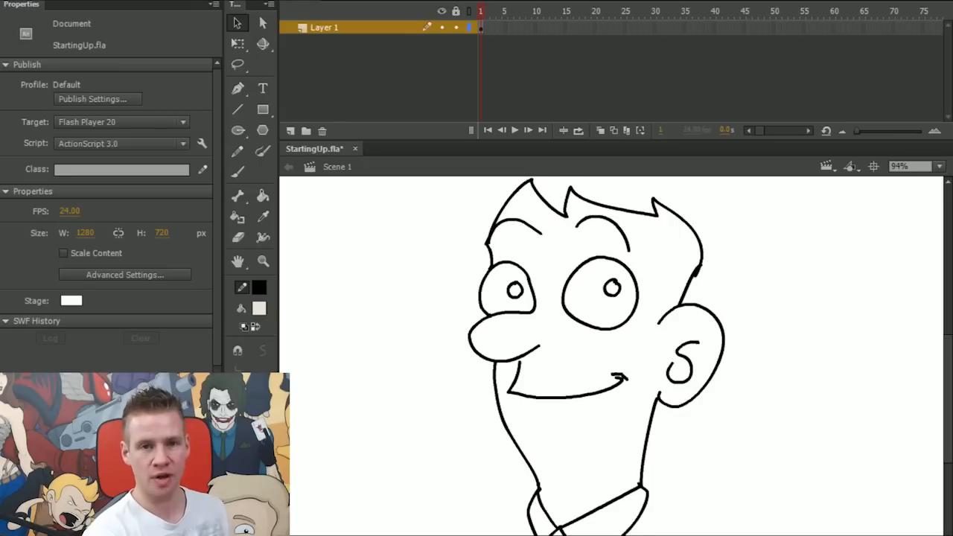
Move the larger eye's pupil out to the side of the eye, and undo the move.
click(612, 288)
drag(612, 288, 690, 290)
key(ctrl+z)
Nudge the sideburn stroke into line with the back of the hair and shorten its lower end to meet the ear.
click(650, 277)
key(Down)
key(Down)
key(Down)
key(Left)
key(Left)
key(Left)
key(Left)
key(Left)
key(Left)
key(Down)
key(Down)
key(Down)
key(Down)
key(Down)
key(Down)
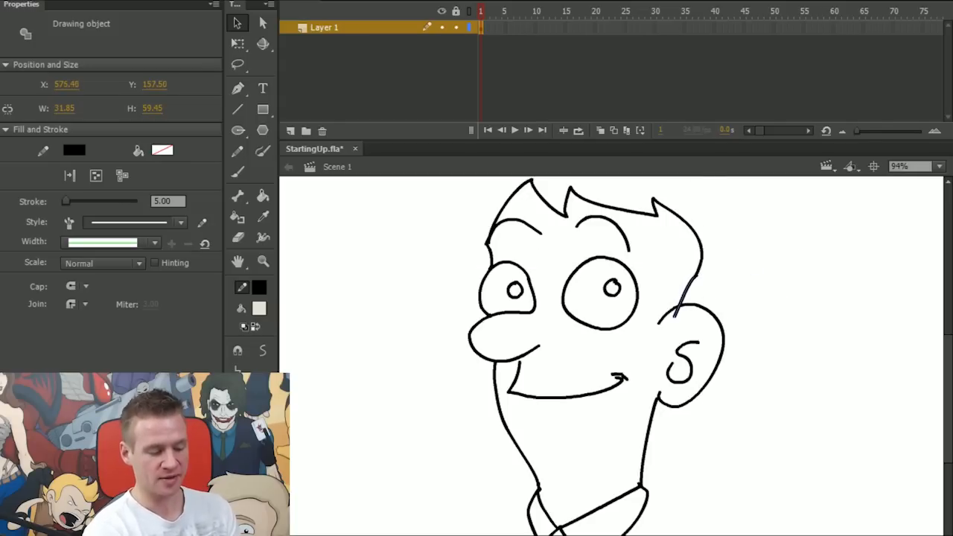
click(652, 283)
drag(675, 317, 680, 304)
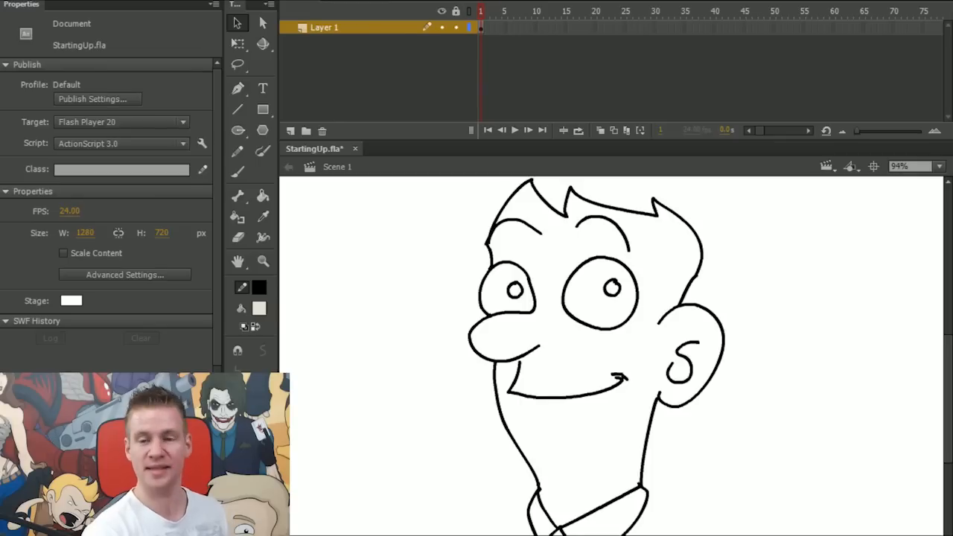
Break apart all the head's drawing objects into plain shapes and clear the selection.
key(ctrl+a)
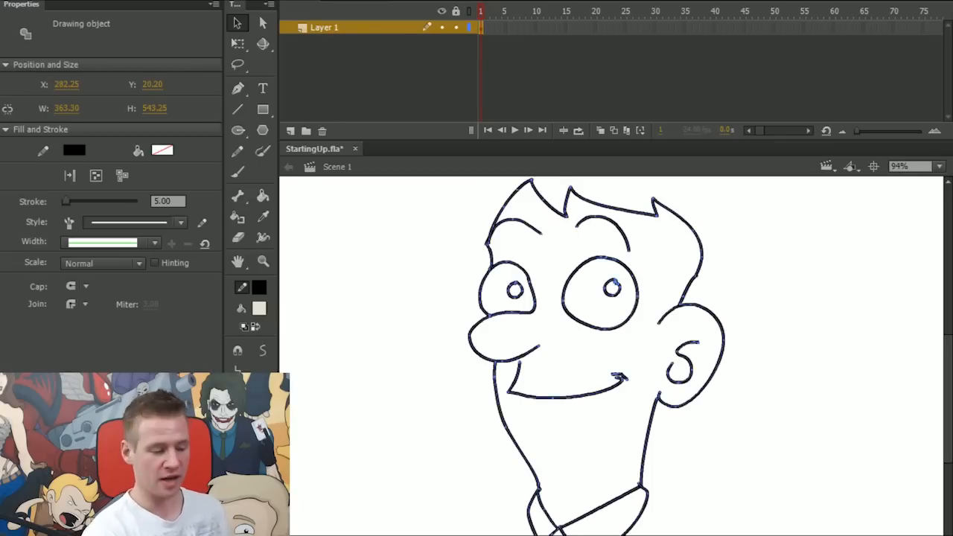
right_click(701, 271)
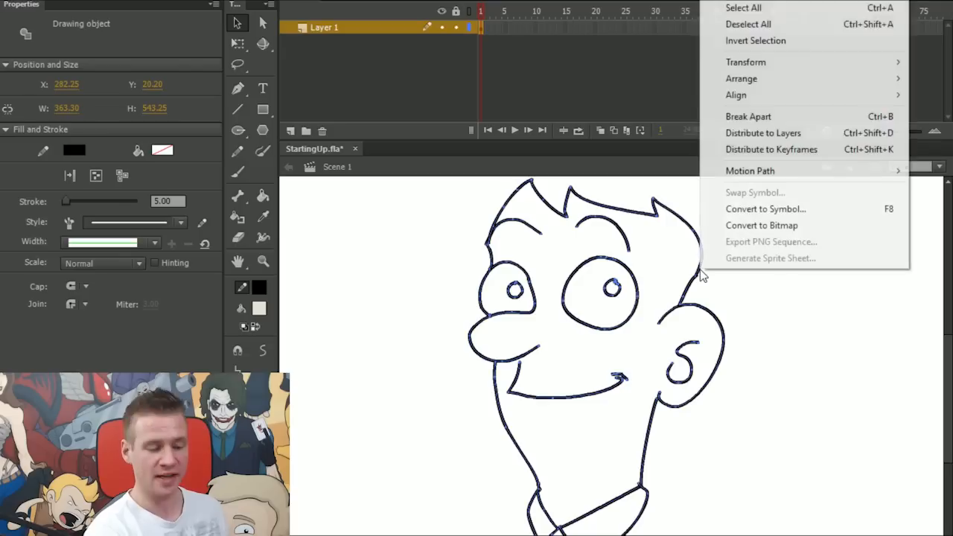
click(782, 118)
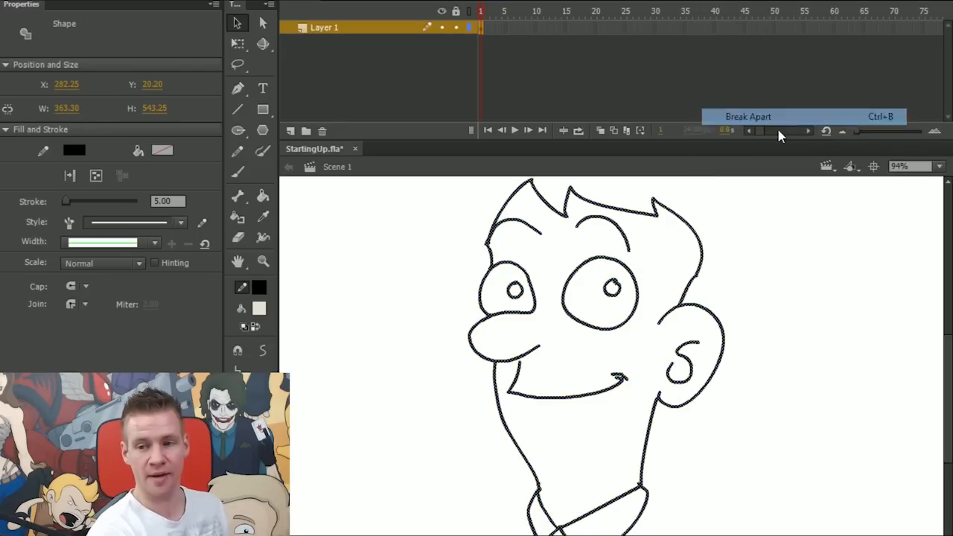
click(793, 253)
Fill the face with a light skin tone and both pupils with dark blue using the Paint Bucket.
click(263, 196)
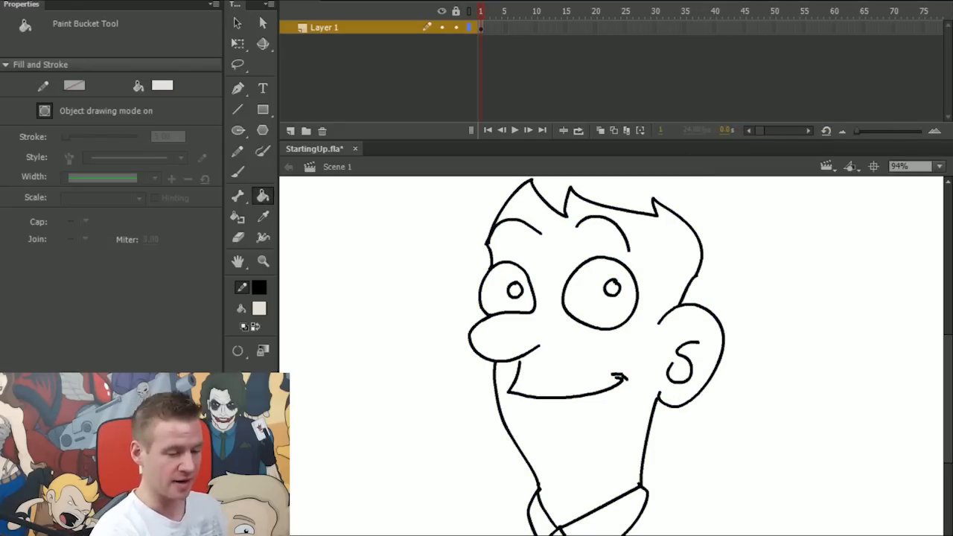
click(241, 309)
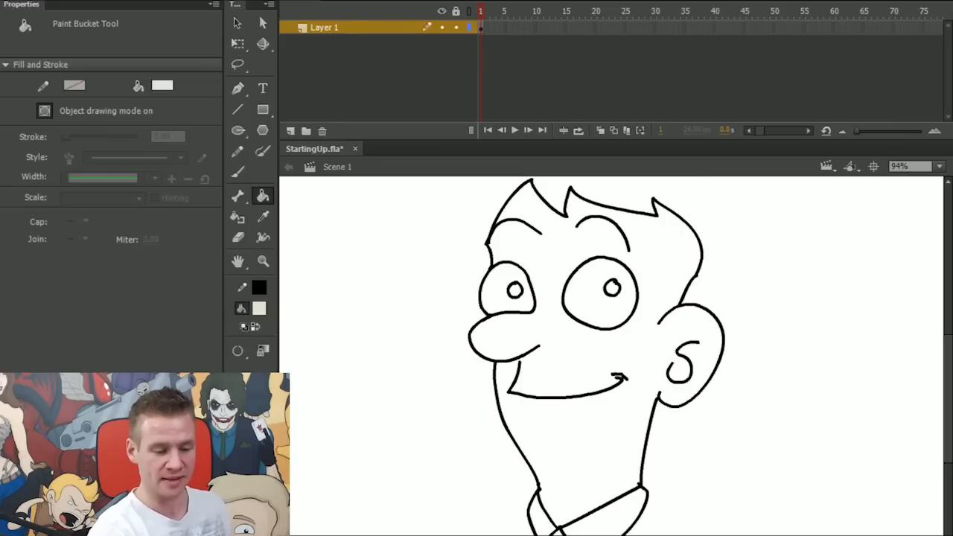
click(577, 354)
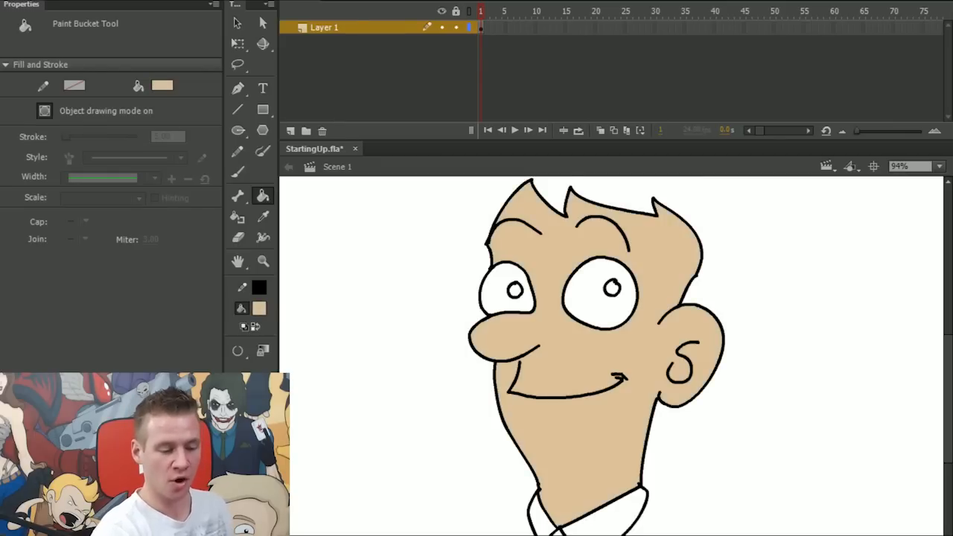
click(612, 288)
click(514, 290)
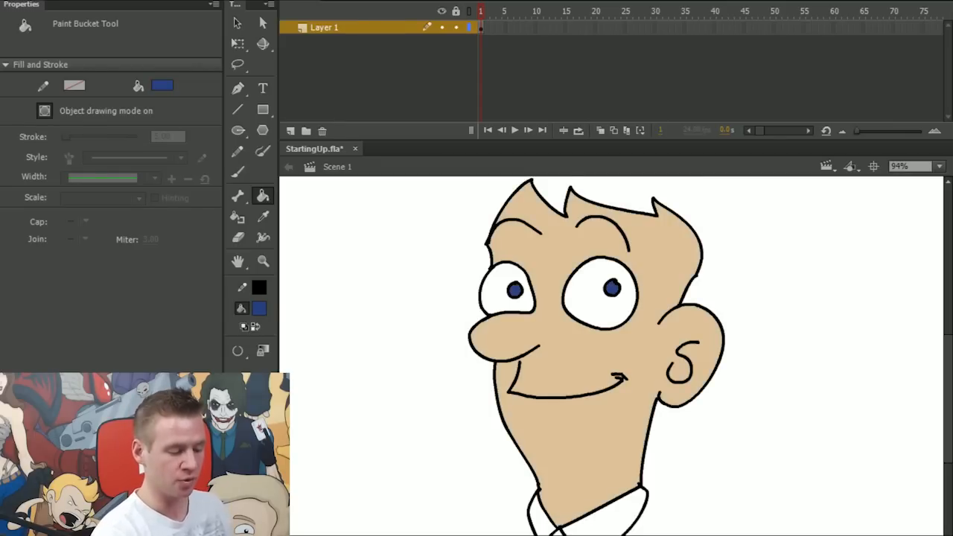
Compare the fill and stroke properties of the Line, Rectangle, Pencil and Pen tools.
key(q)
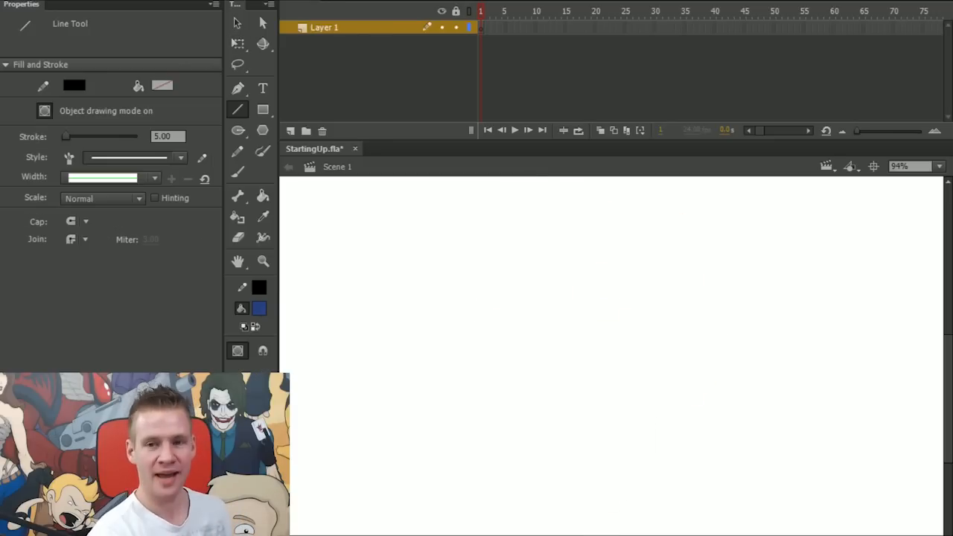
click(263, 110)
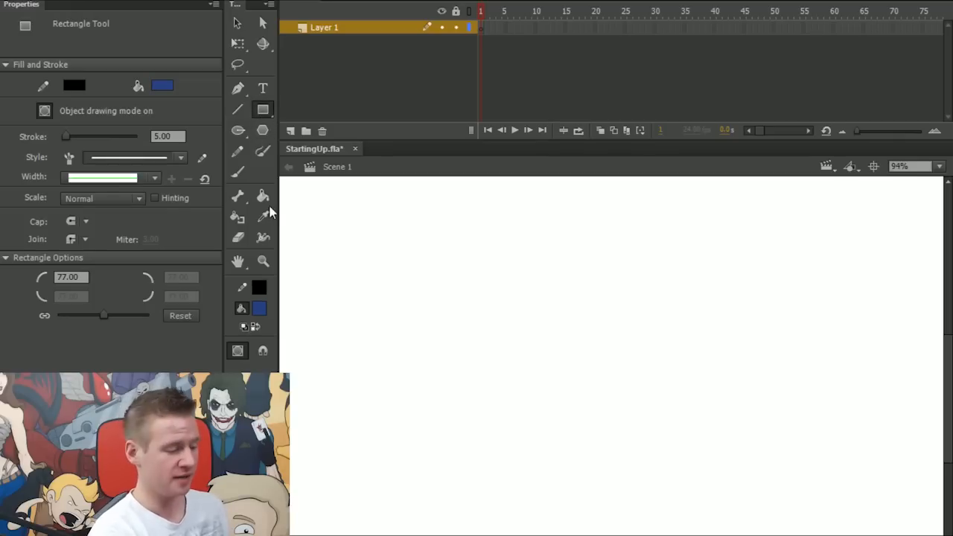
click(236, 152)
click(239, 114)
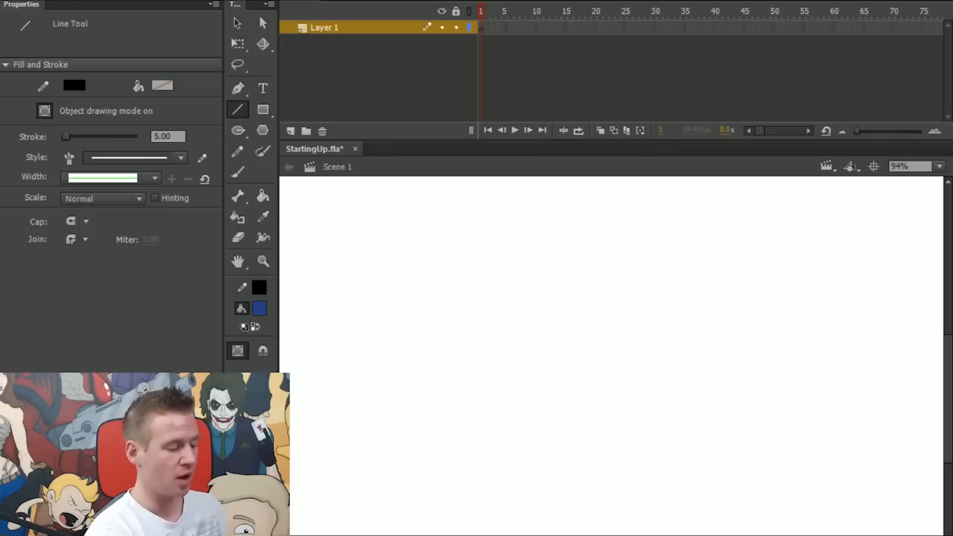
click(237, 89)
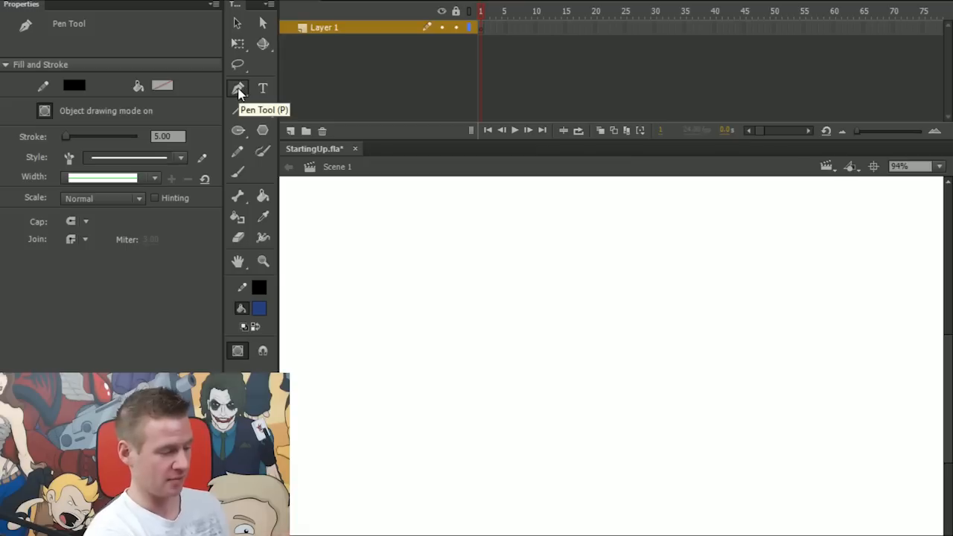
click(238, 109)
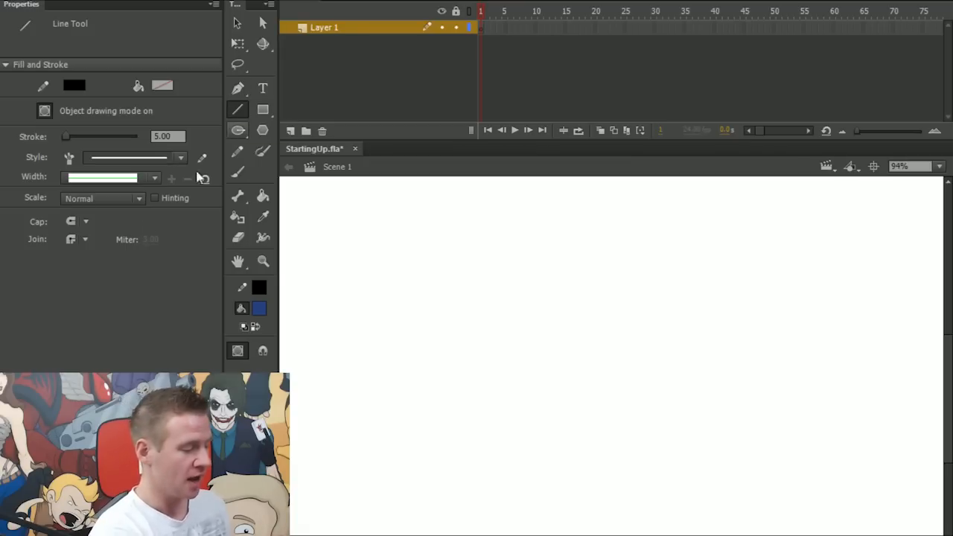
click(263, 110)
click(237, 109)
click(238, 151)
click(237, 110)
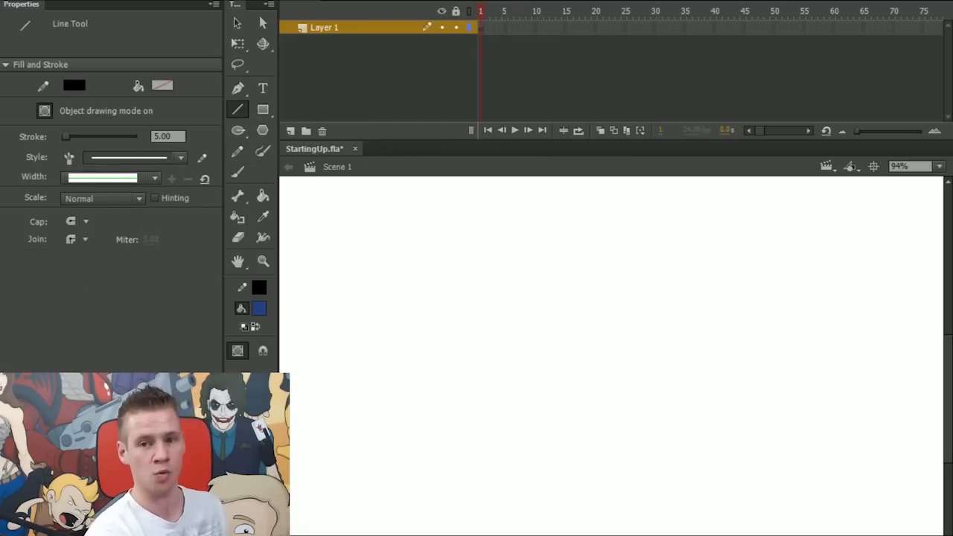
Draw a large blue oval with a black outline, set the stroke to 20, and draw and undo a smaller test oval inside it.
click(238, 130)
drag(354, 231, 840, 493)
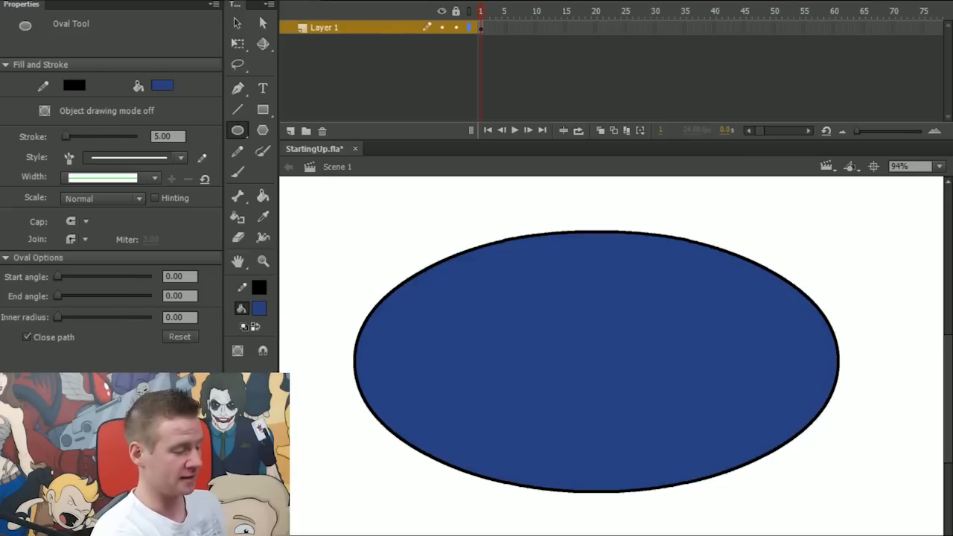
click(164, 137)
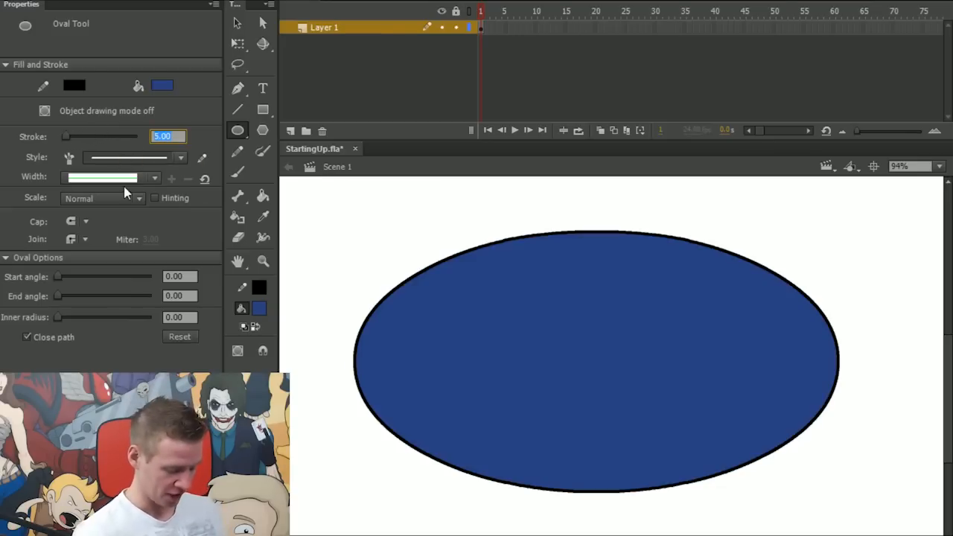
text(20)
key(Return)
mouse_move(498, 298)
mouse_down()
mouse_move(582, 345)
mouse_move(624, 383)
mouse_up()
key(ctrl+z)
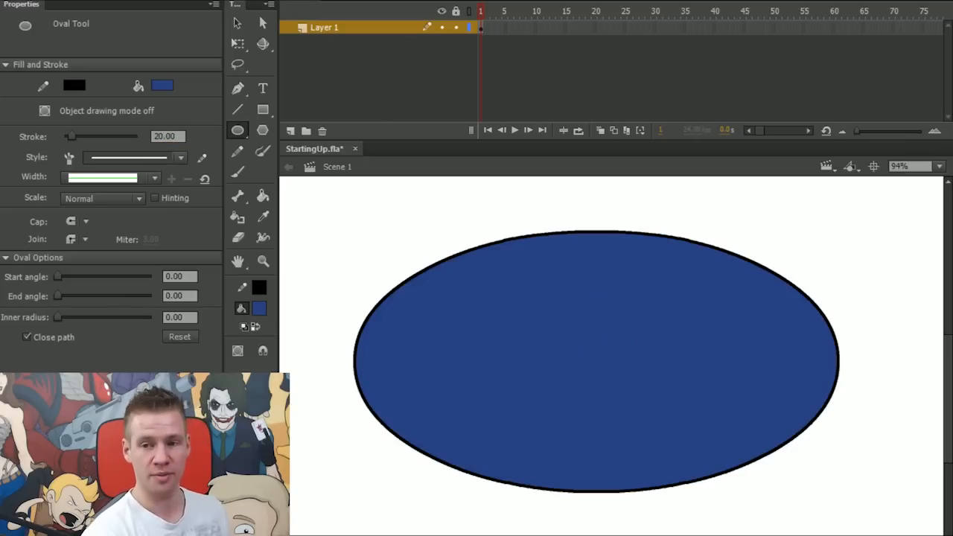
Switch the Oval tool's stroke style to dashed, draw a test oval inside the large one, and undo it.
click(181, 159)
click(216, 205)
mouse_move(476, 271)
mouse_down()
mouse_move(592, 371)
mouse_move(732, 429)
mouse_up()
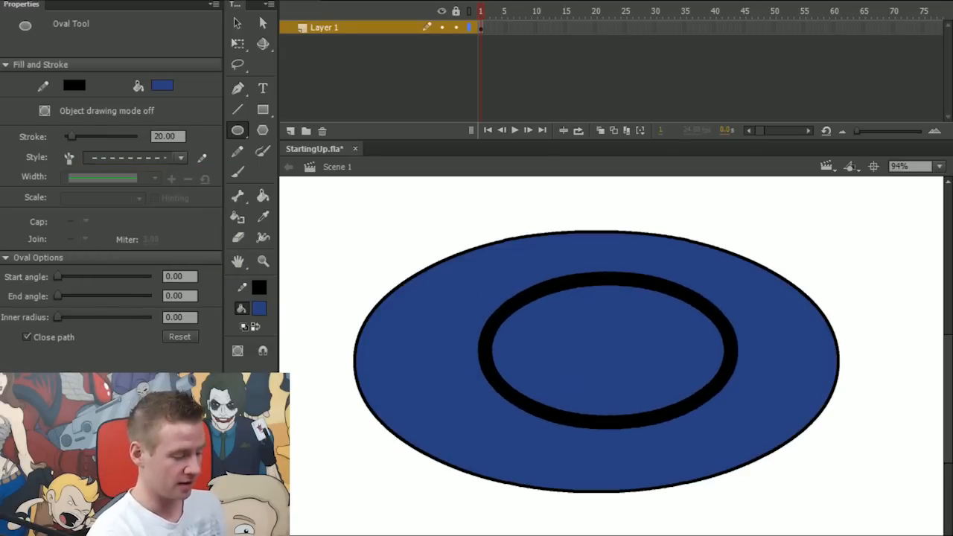
key(ctrl+z)
Set the stroke to 2, draw another dashed test oval over the large one, and undo it.
click(168, 137)
text(2)
key(Return)
drag(590, 332, 772, 459)
key(ctrl+z)
Delete the large blue oval from the stage and draw another large test oval with the Oval tool.
key(v)
drag(400, 213, 875, 492)
key(Delete)
key(o)
drag(387, 227, 824, 503)
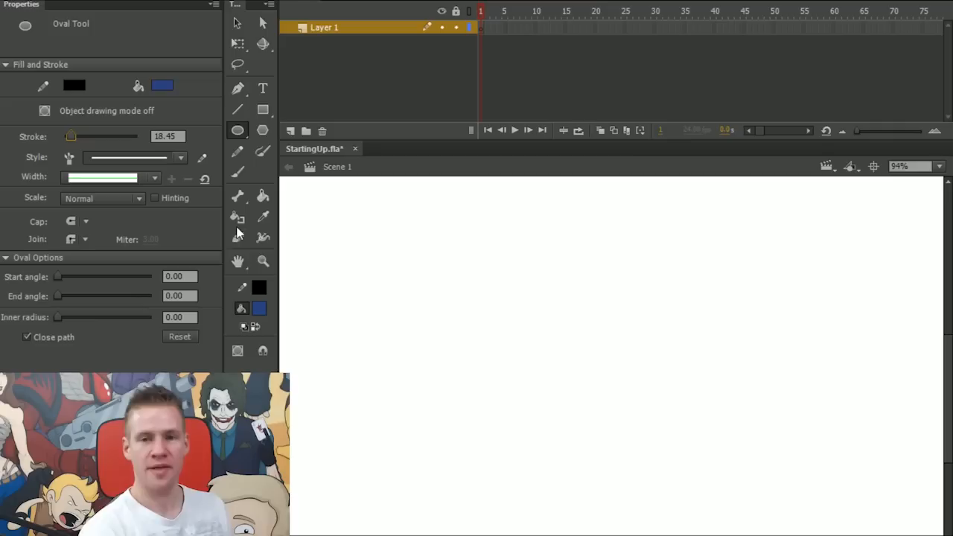
Choose the stroke width profile that tapers at both ends and draw a long wavy line across the stage with the Pencil tool.
click(155, 181)
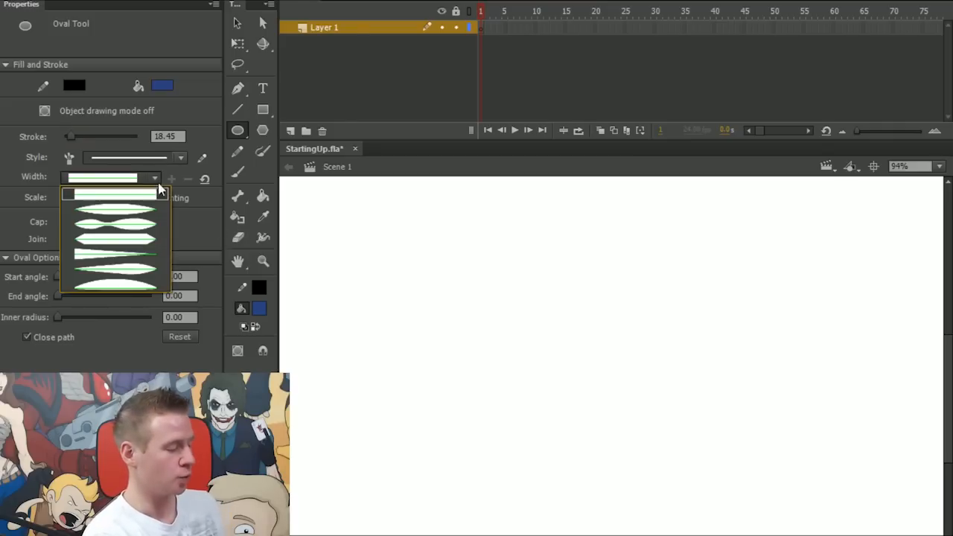
click(144, 210)
click(237, 110)
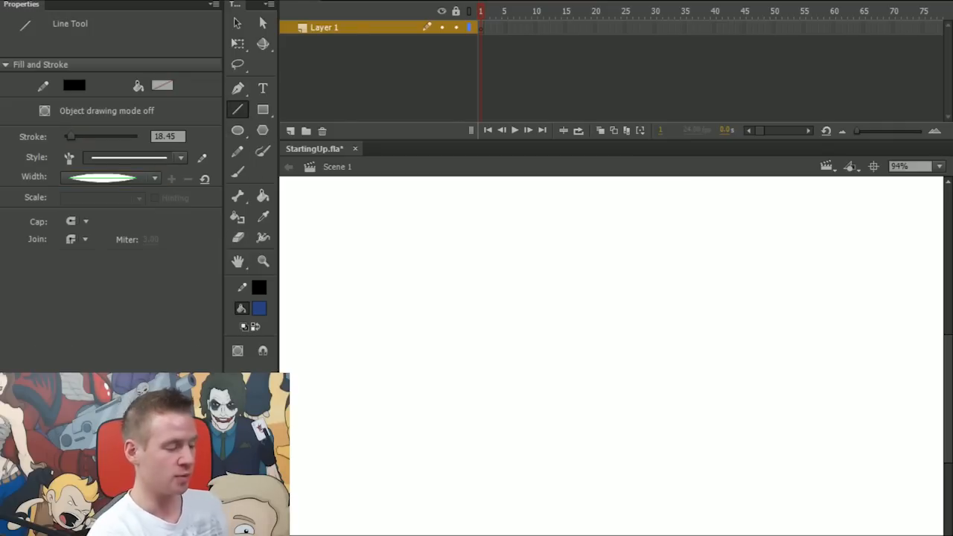
click(238, 152)
mouse_move(382, 318)
mouse_down()
mouse_move(488, 267)
mouse_move(585, 335)
mouse_move(862, 307)
mouse_up()
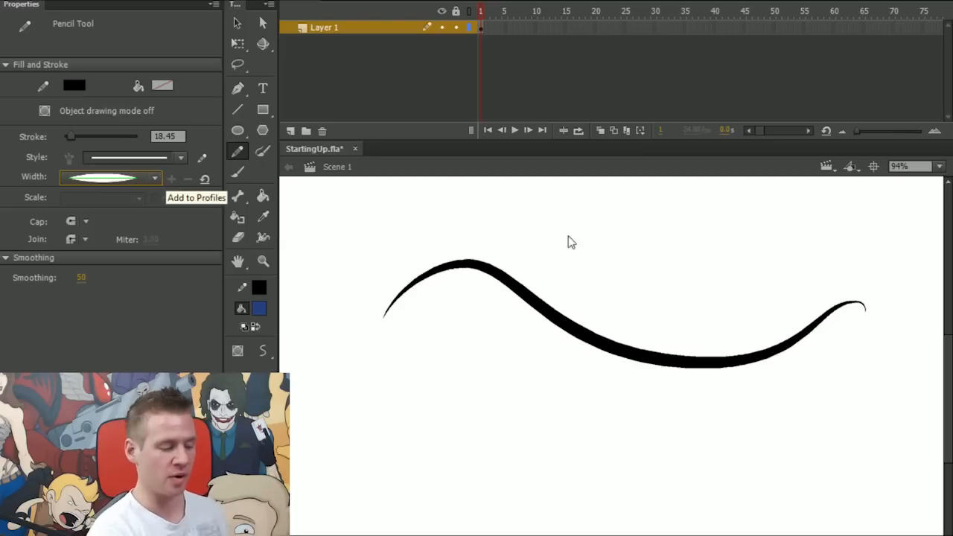
Draw two more curved pencil strokes, one above and one below the wavy line, and clear all strokes from the stage.
drag(529, 259, 627, 216)
key(ctrl+z)
mouse_move(426, 439)
mouse_down()
mouse_move(364, 248)
mouse_move(515, 203)
mouse_up()
mouse_move(492, 344)
mouse_down()
mouse_move(481, 379)
mouse_move(733, 527)
mouse_up()
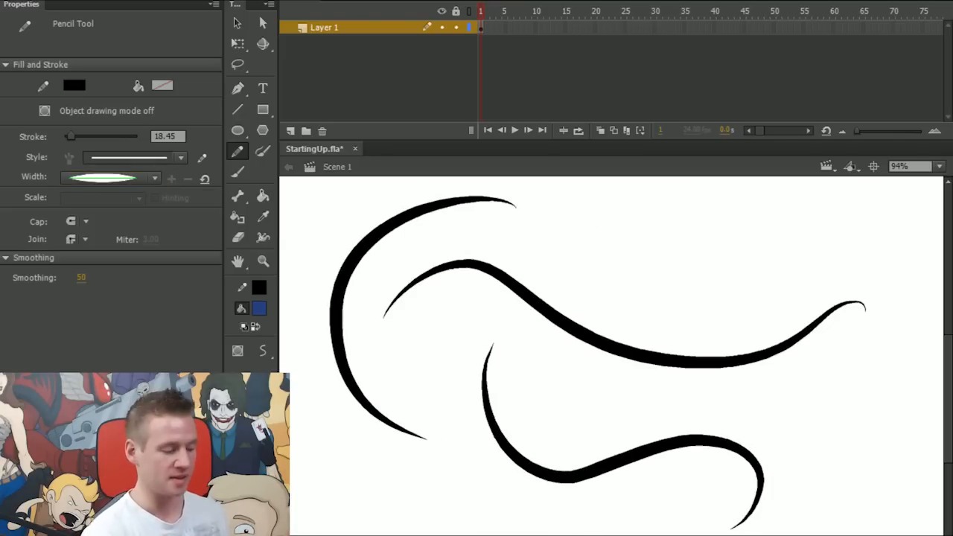
key(ctrl+a)
key(Delete)
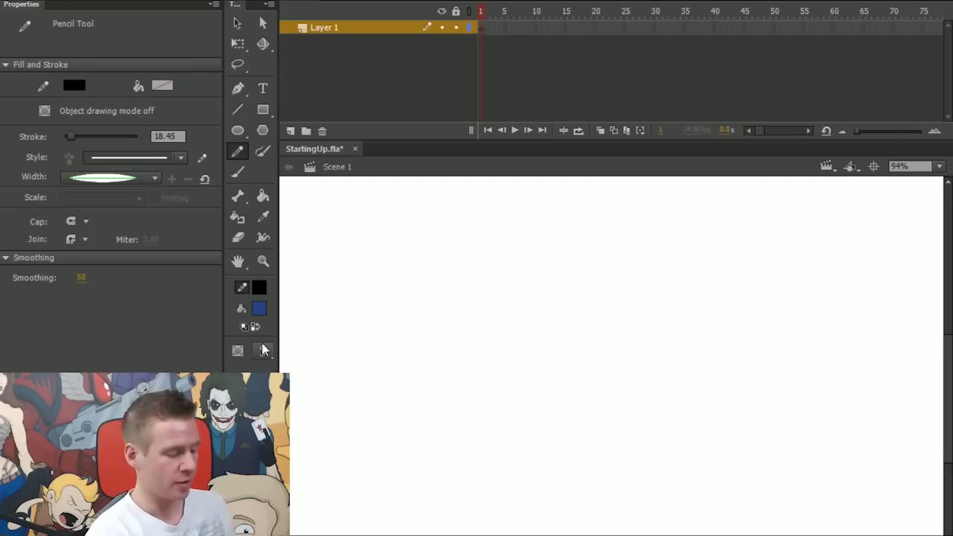
Turn on object drawing mode, draw two vertical and two horizontal crossing pencil strokes, and delete them all.
click(238, 350)
mouse_move(540, 212)
mouse_down()
mouse_move(525, 229)
mouse_move(480, 525)
mouse_up()
drag(616, 214, 581, 511)
mouse_move(399, 338)
mouse_down()
mouse_move(551, 328)
mouse_move(695, 273)
mouse_up()
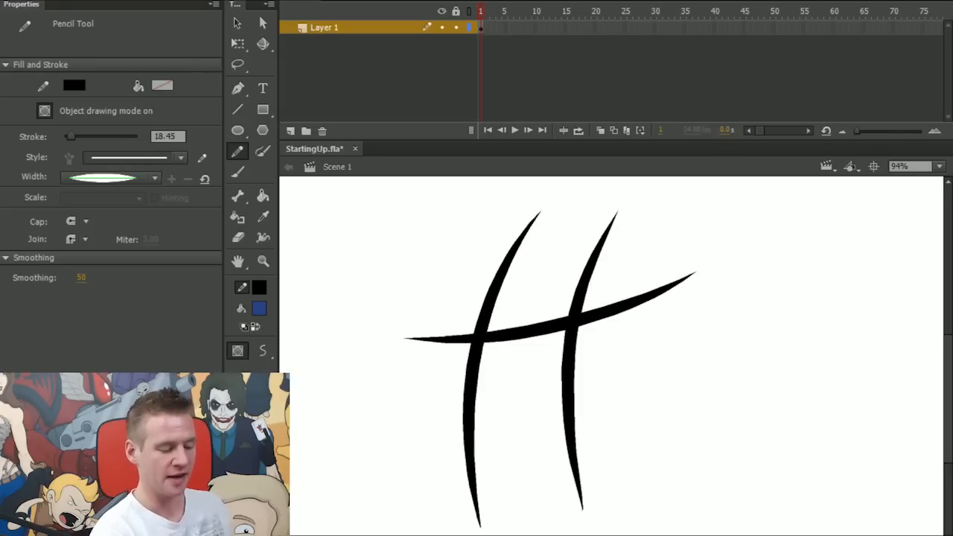
drag(372, 403, 705, 362)
key(q)
key(ctrl+a)
key(Delete)
Draw a hash-shaped grid of four crossing pencil strokes with object drawing mode off and pull at its upper-right intersection with the Selection tool.
click(238, 109)
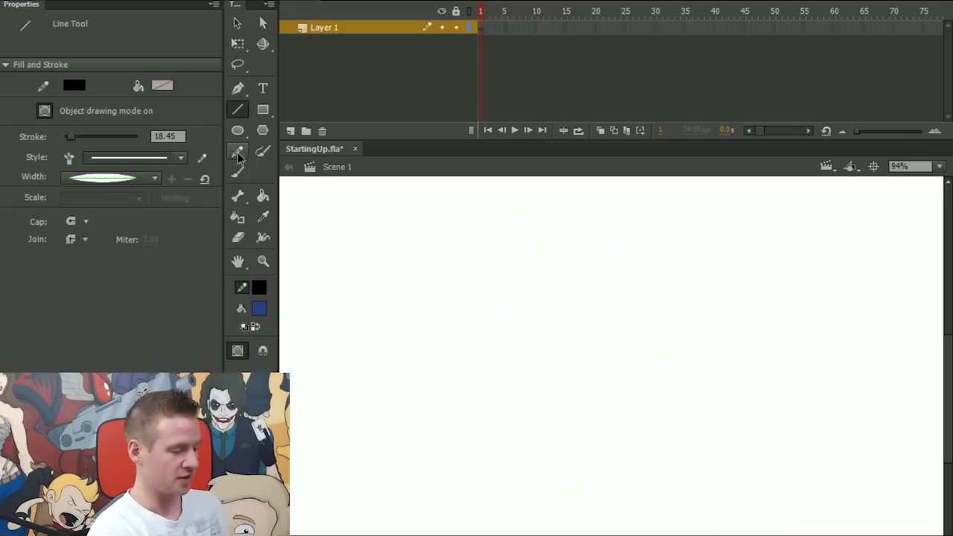
click(238, 151)
mouse_move(530, 217)
mouse_down()
mouse_move(472, 425)
mouse_move(482, 535)
mouse_up()
drag(623, 212, 579, 535)
mouse_move(360, 287)
mouse_down()
mouse_move(558, 315)
mouse_move(721, 292)
mouse_up()
drag(349, 389, 745, 381)
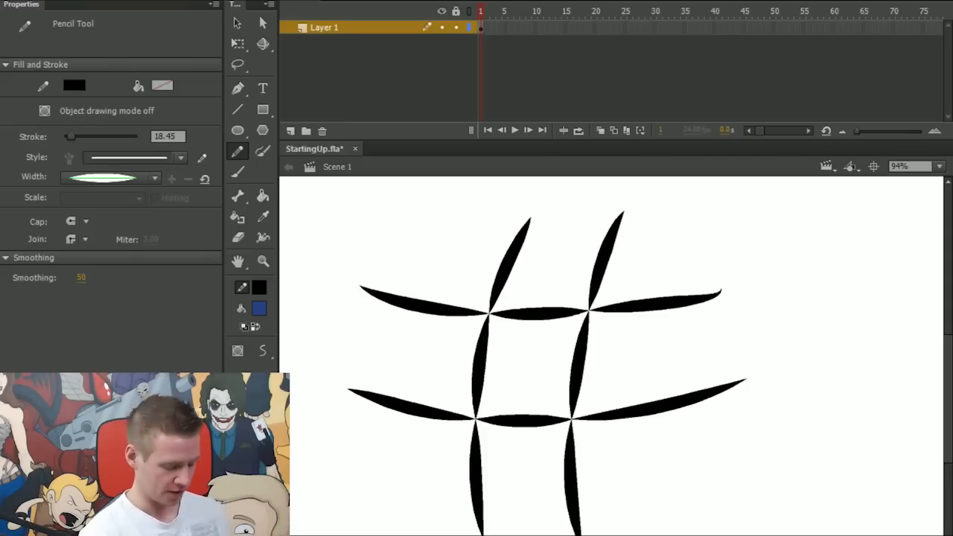
key(v)
mouse_move(589, 311)
mouse_down()
mouse_move(621, 355)
mouse_move(555, 342)
mouse_move(569, 317)
mouse_move(607, 294)
mouse_move(589, 309)
mouse_up()
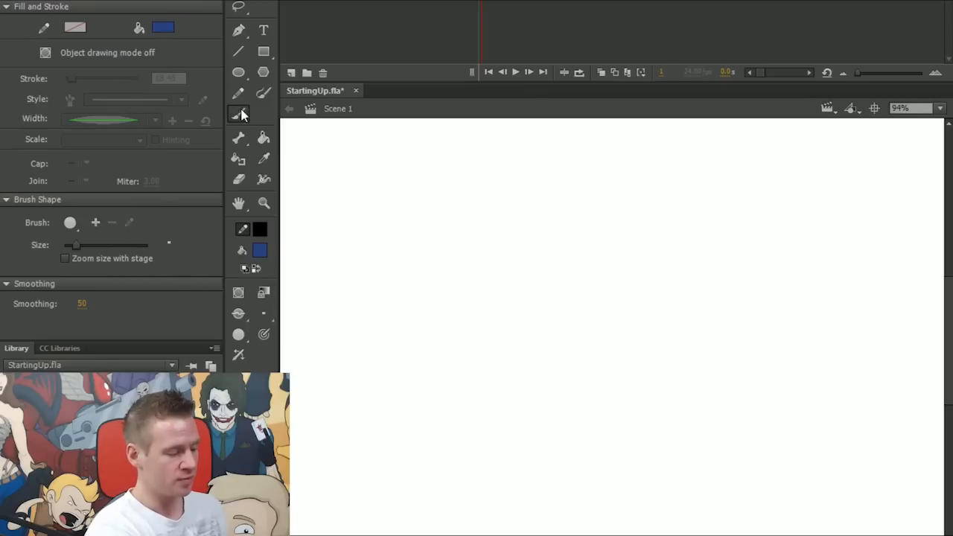
Turn on object drawing mode for the Brush tool and paint three downward blue strokes crossed by three diagonal ones.
click(239, 293)
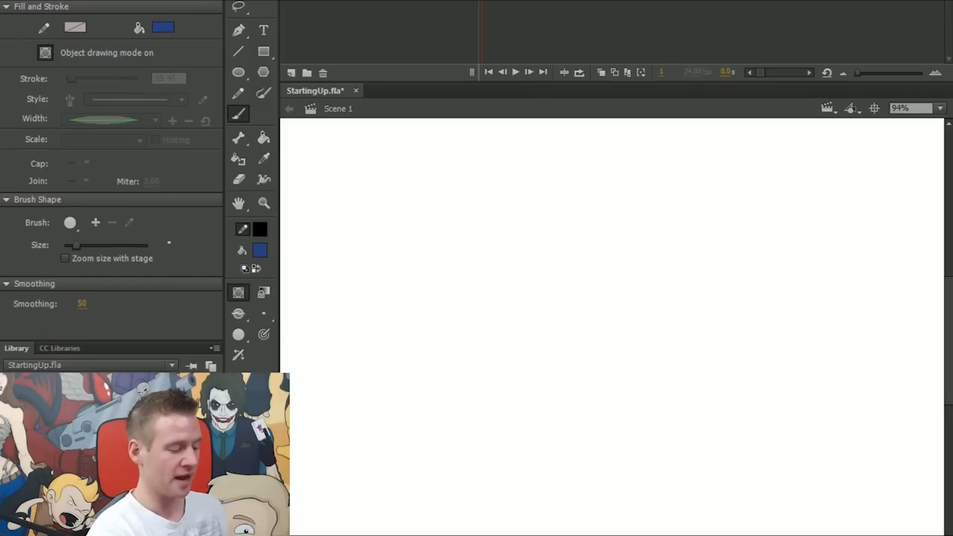
drag(558, 177, 495, 281)
drag(575, 199, 540, 330)
drag(585, 220, 569, 344)
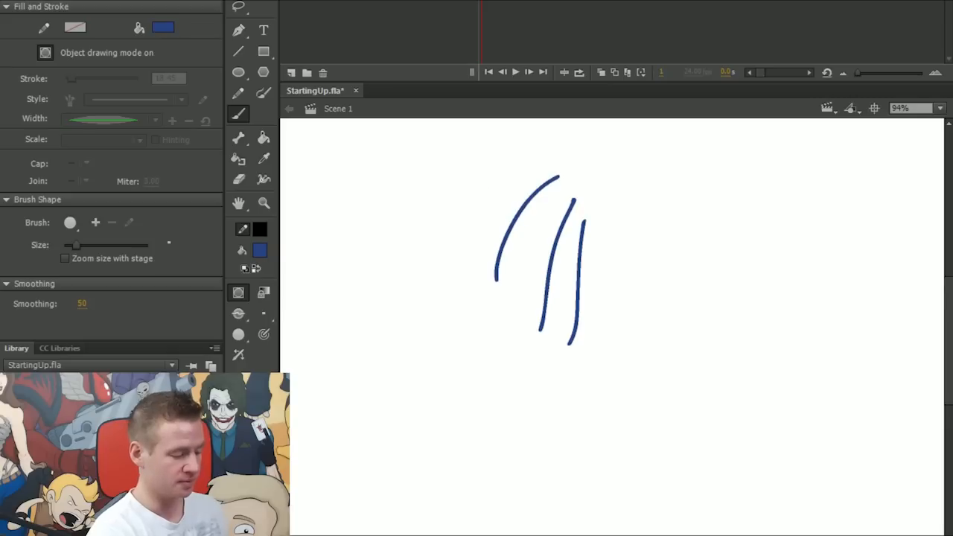
drag(491, 192, 605, 285)
drag(481, 217, 616, 328)
drag(478, 240, 624, 335)
Move the uppermost diagonal brush stroke slightly, select all six strokes and delete them.
key(v)
mouse_move(532, 240)
mouse_down()
mouse_move(565, 206)
mouse_move(543, 243)
mouse_up()
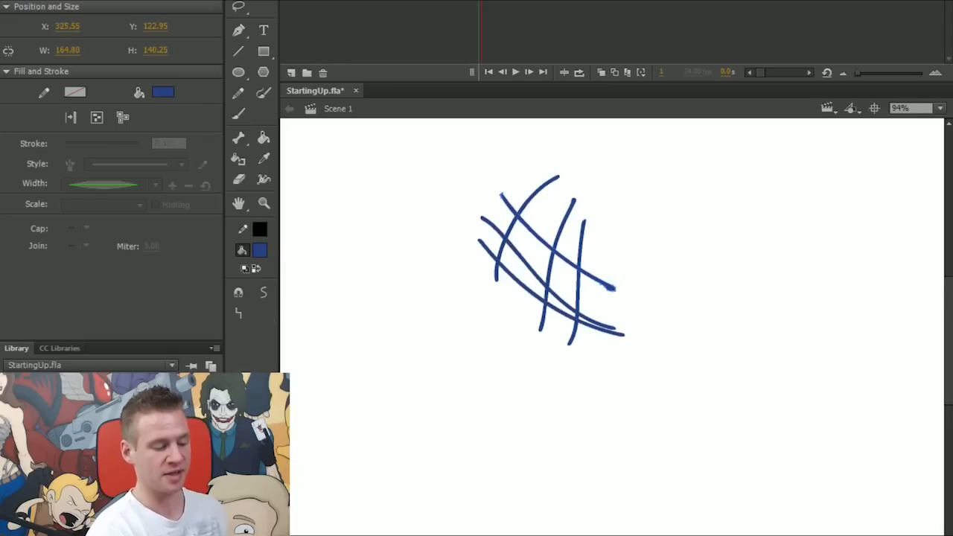
drag(697, 147, 402, 423)
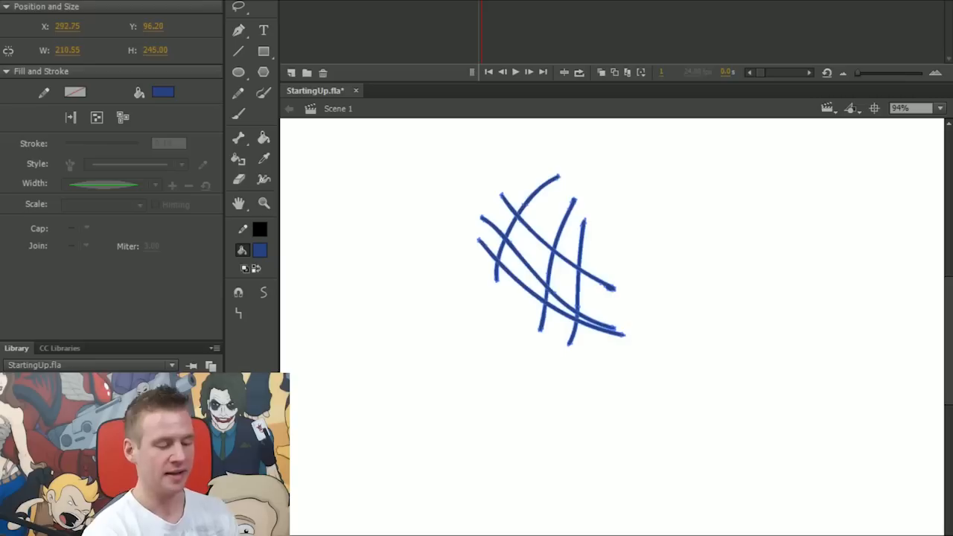
key(Delete)
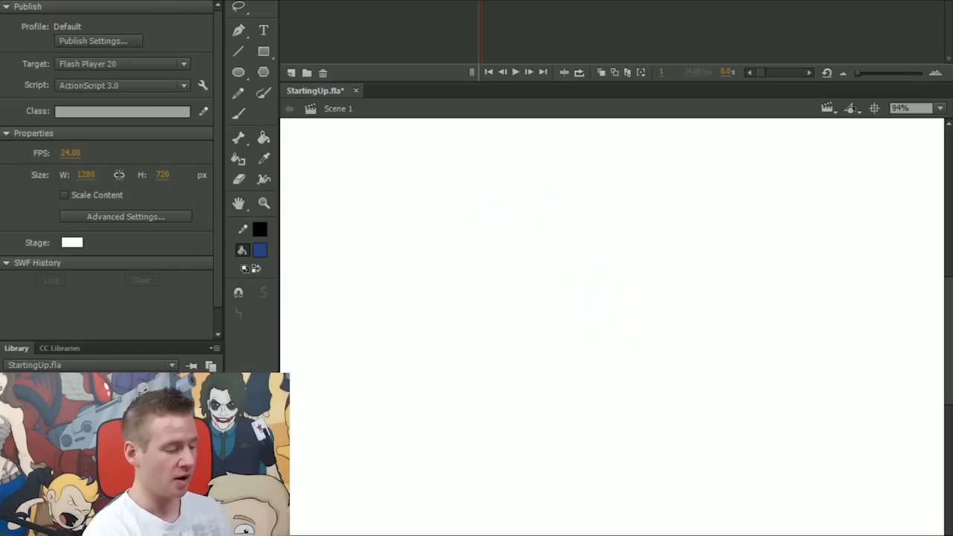
Turn off object drawing mode for the Brush tool, enable Use Pressure, and paint two long curling blue strokes.
click(239, 114)
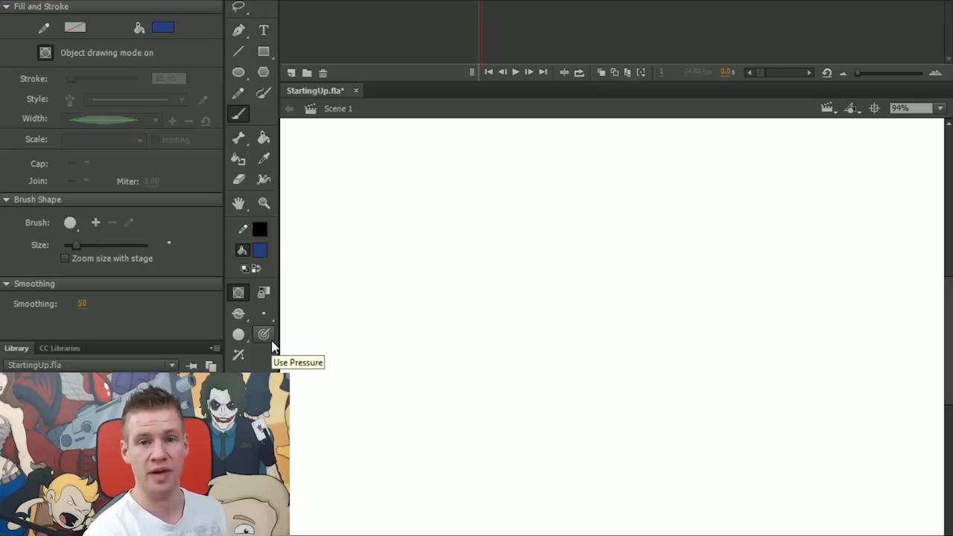
click(238, 293)
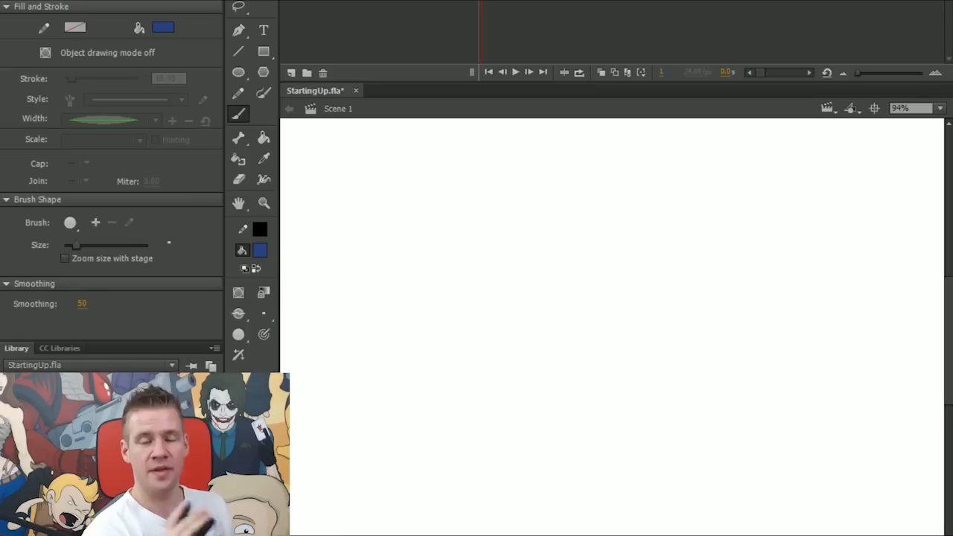
click(267, 335)
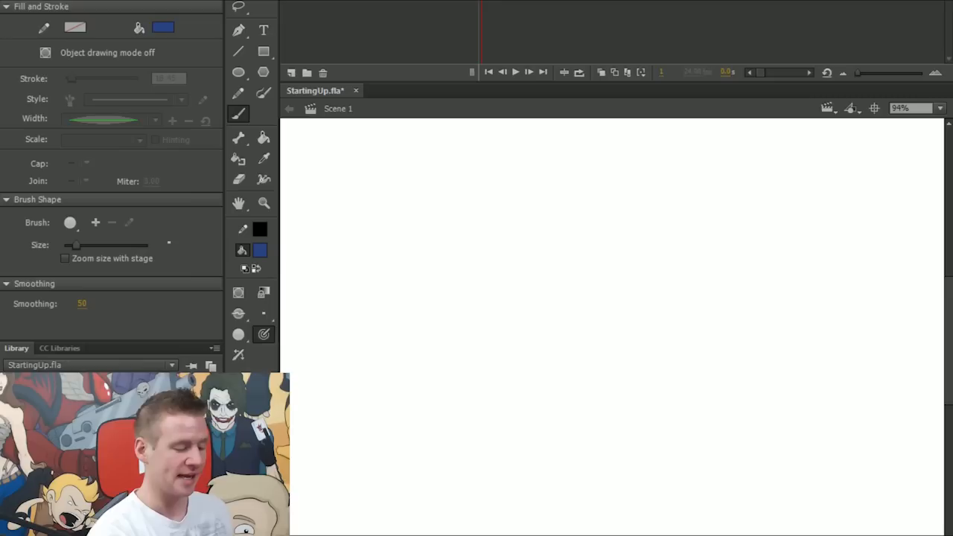
mouse_move(524, 158)
mouse_down()
mouse_move(512, 227)
mouse_move(572, 278)
mouse_move(489, 337)
mouse_move(464, 258)
mouse_move(485, 275)
mouse_up()
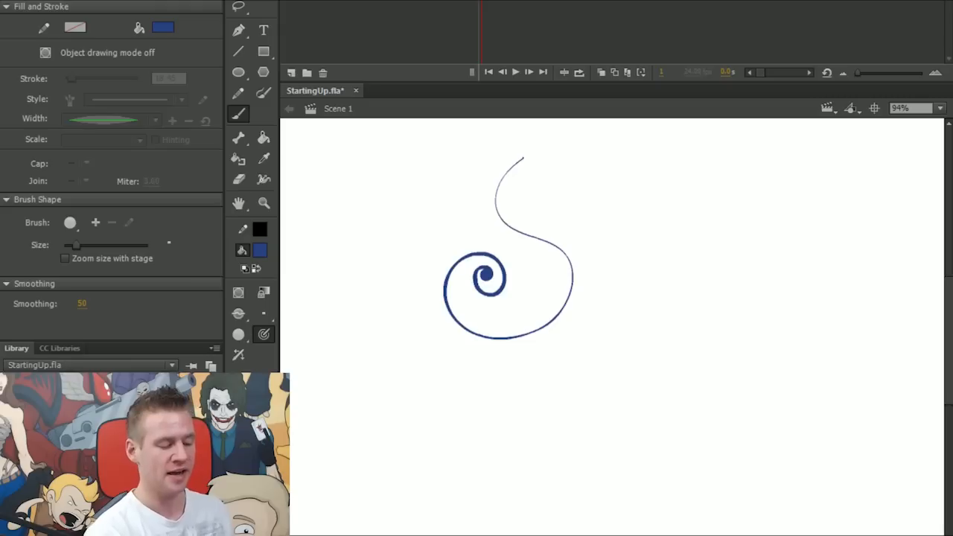
mouse_move(570, 159)
mouse_down()
mouse_move(578, 184)
mouse_move(646, 268)
mouse_move(577, 336)
mouse_move(617, 407)
mouse_move(554, 418)
mouse_move(576, 412)
mouse_move(565, 385)
mouse_move(469, 440)
mouse_move(440, 392)
mouse_move(449, 358)
mouse_move(366, 361)
mouse_move(407, 308)
mouse_move(414, 244)
mouse_up()
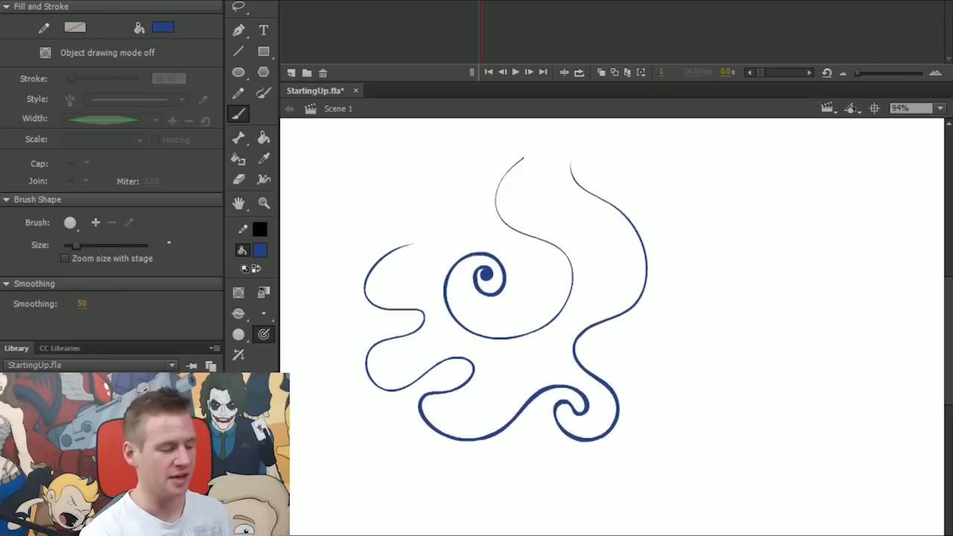
Set the brush to its largest size and paint a wavy vertical stroke beside the curling ones.
click(264, 313)
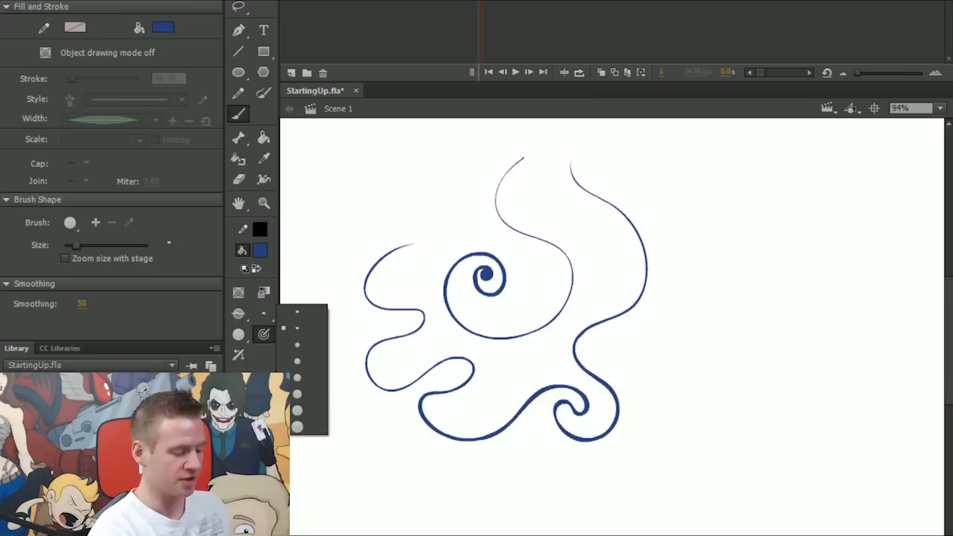
click(313, 414)
drag(706, 148, 700, 467)
Change the brush shape to the slanted line and clear all strokes from the stage.
click(238, 335)
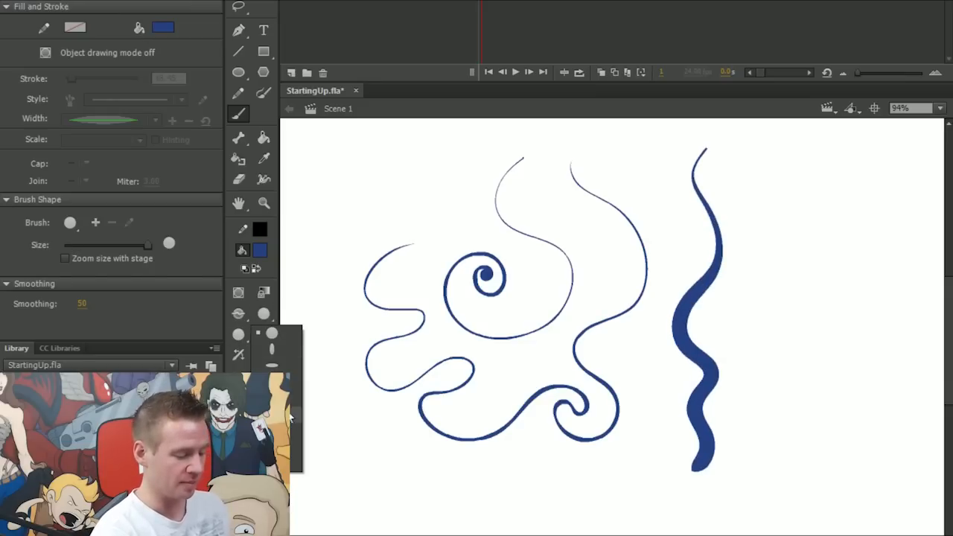
click(280, 464)
key(ctrl+a)
key(Delete)
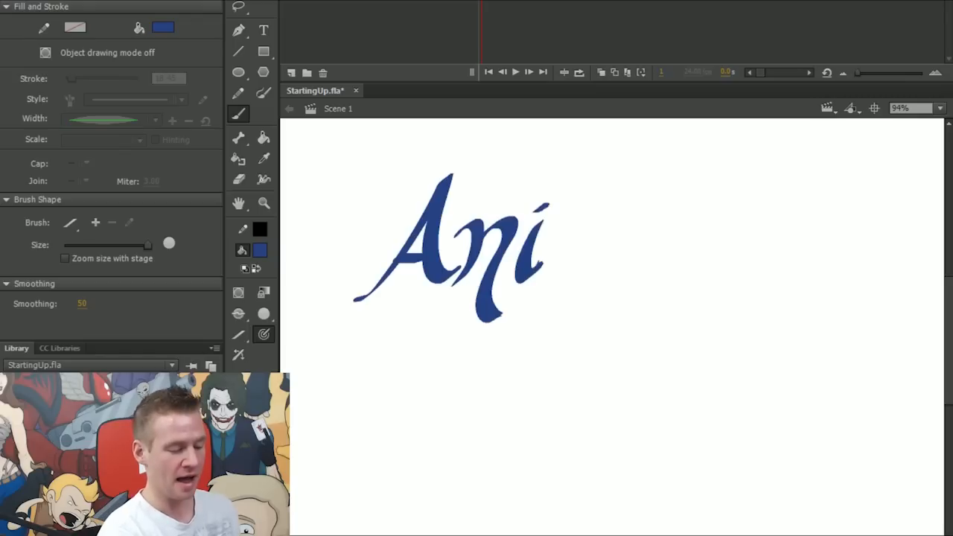
Finish hand-lettering "Animate" in blue with the slanted brush and paint "CC" in red beneath it.
drag(557, 214, 542, 285)
mouse_move(566, 250)
mouse_down()
mouse_move(597, 280)
mouse_move(585, 214)
mouse_up()
drag(645, 220, 603, 262)
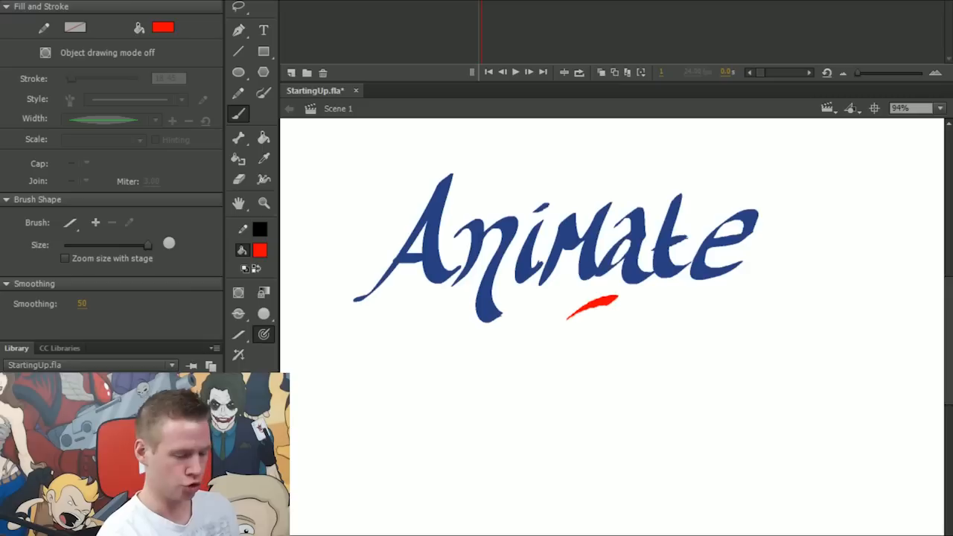
drag(618, 298, 642, 344)
drag(682, 300, 720, 330)
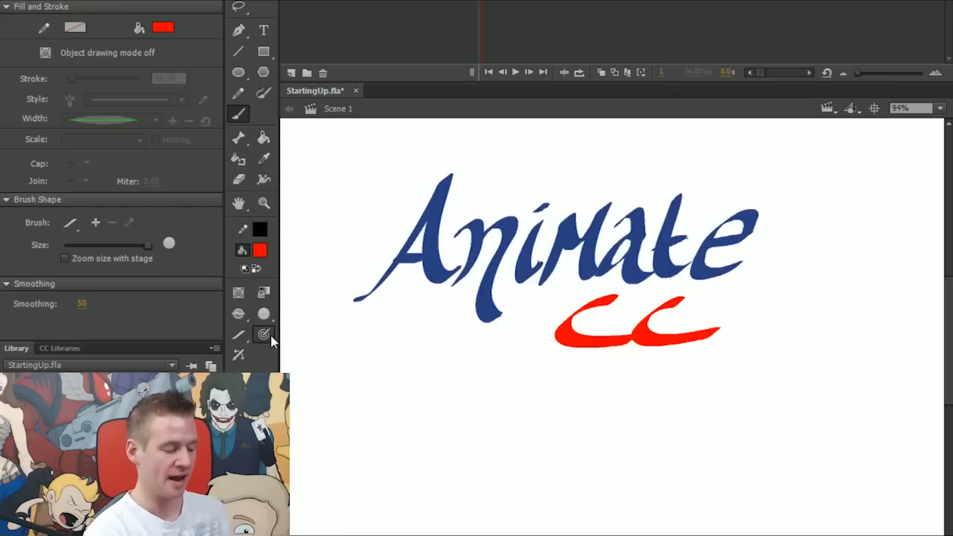
Set the brush to the second-smallest size and switch Zoom size with stage on and back off.
click(265, 314)
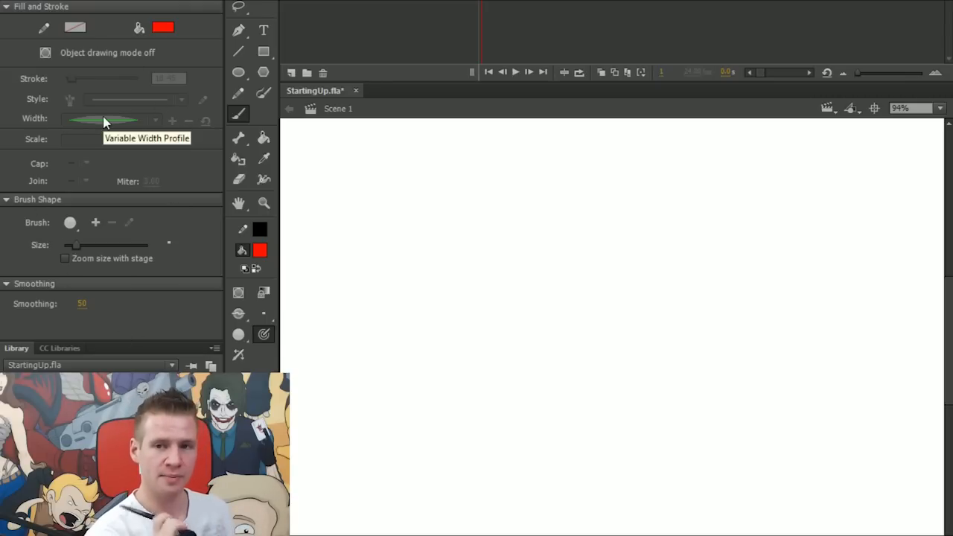
click(66, 257)
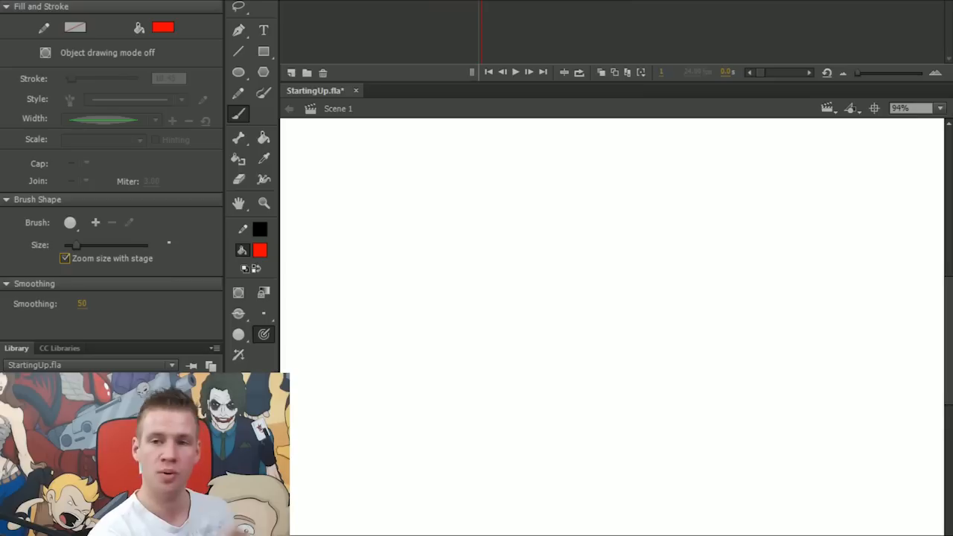
click(66, 258)
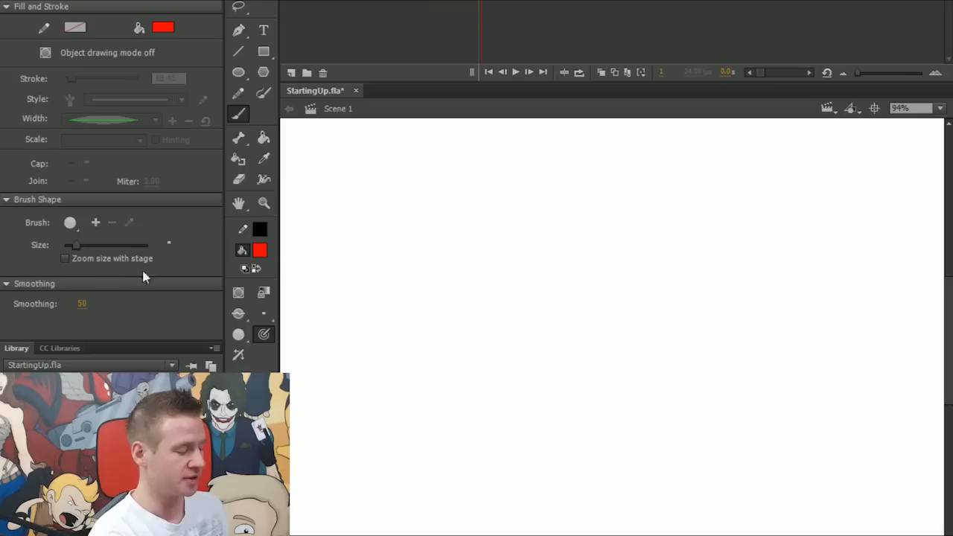
click(264, 314)
click(298, 329)
click(264, 313)
click(298, 329)
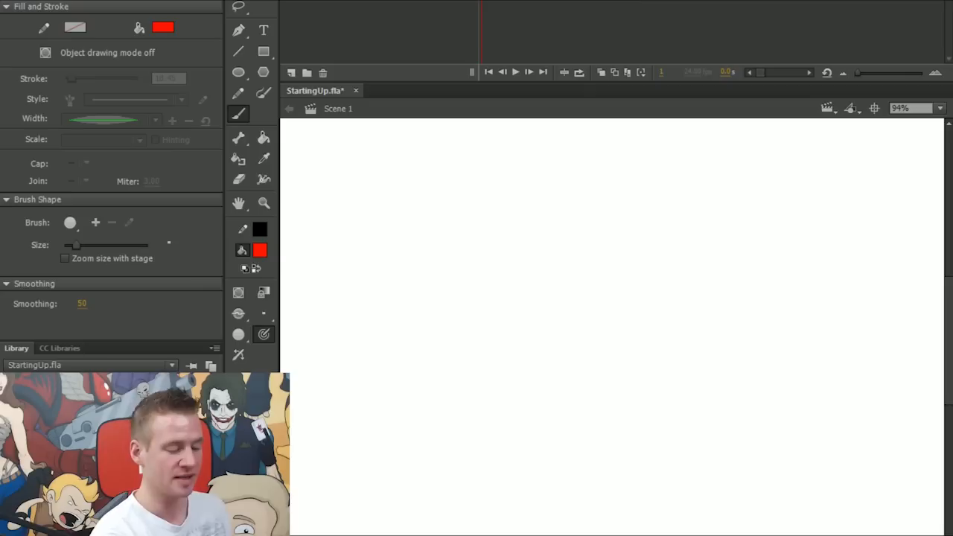
Paint a red circle at 94% zoom and a smaller circle inside it at 188% zoom with the same brush size.
mouse_move(530, 198)
mouse_down()
mouse_move(493, 233)
mouse_move(562, 231)
mouse_move(529, 198)
mouse_up()
key(z)
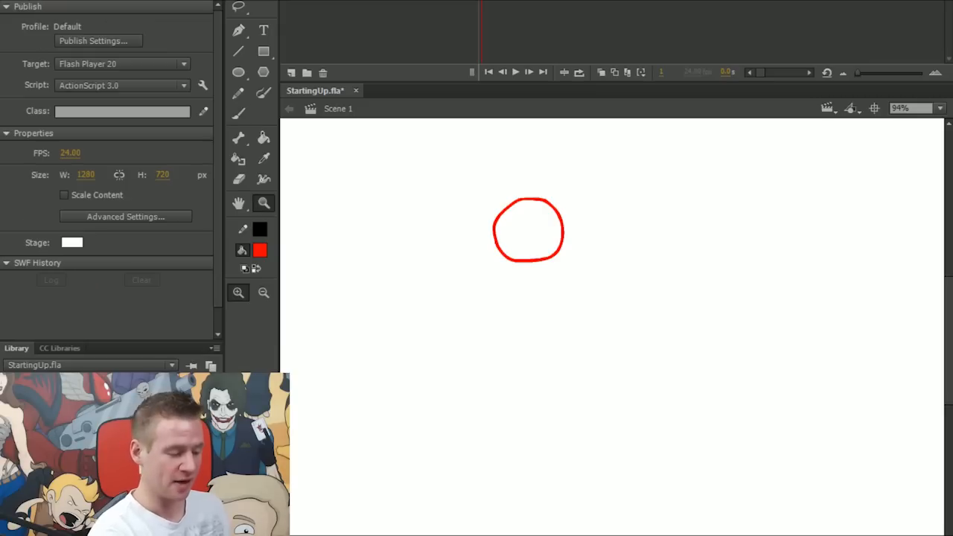
click(530, 221)
key(b)
mouse_move(625, 315)
mouse_down()
mouse_move(592, 332)
mouse_move(624, 363)
mouse_move(627, 317)
mouse_up()
scroll(627, 317, down, 3)
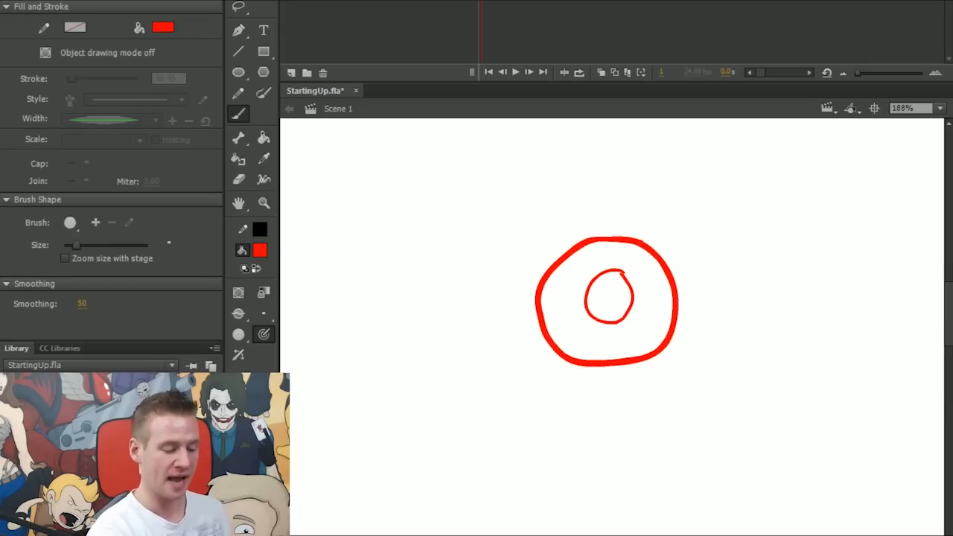
Paint two successively smaller red circles inside the inner one, doubling the zoom before each up to 751%.
key(z)
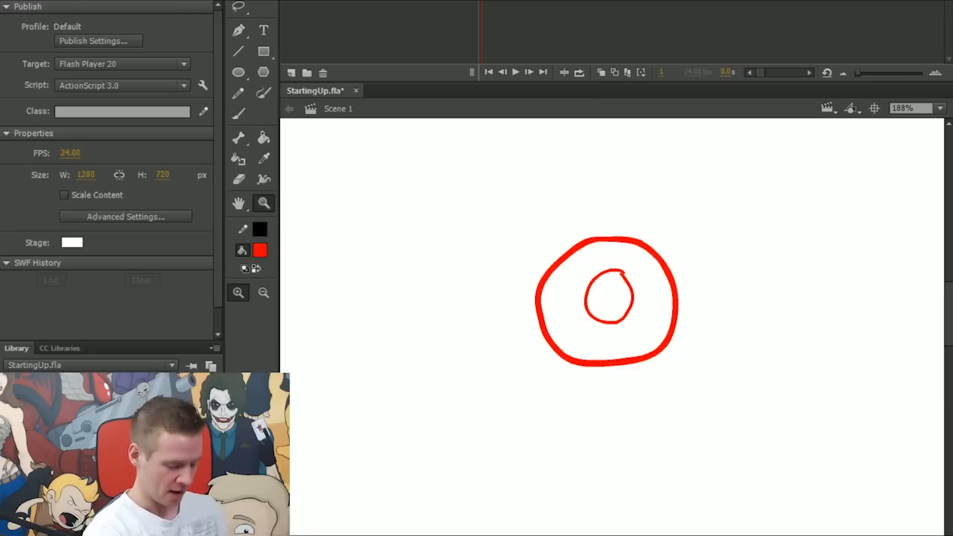
click(606, 295)
key(b)
mouse_move(625, 310)
mouse_down()
mouse_move(636, 325)
mouse_move(585, 273)
mouse_up()
key(z)
click(588, 279)
key(b)
mouse_move(611, 306)
mouse_down()
mouse_move(612, 324)
mouse_move(610, 305)
mouse_up()
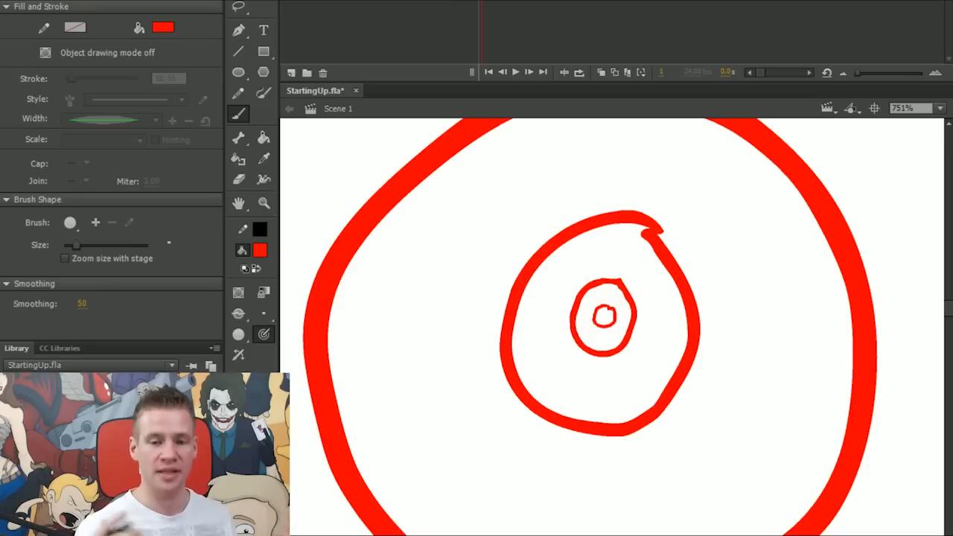
scroll(537, 255, down, 5)
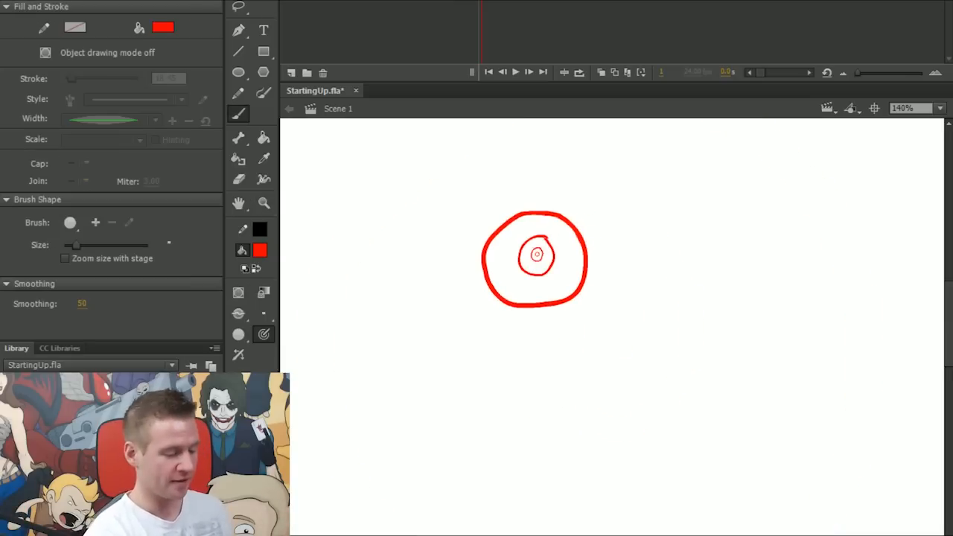
Turn on Zoom size with stage and paint a red circle beside the first set at 140% zoom, plus a smaller one inside it at 279%.
click(66, 258)
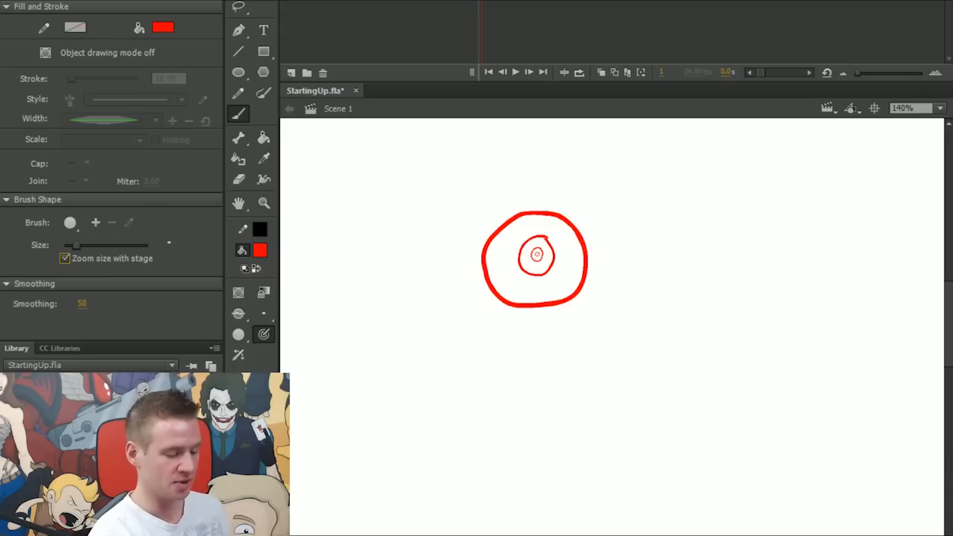
mouse_move(690, 221)
mouse_down()
mouse_move(645, 250)
mouse_move(670, 221)
mouse_move(655, 299)
mouse_move(708, 233)
mouse_move(691, 222)
mouse_up()
key(ctrl+z)
key(z)
click(664, 271)
key(b)
mouse_move(652, 262)
mouse_down()
mouse_move(601, 291)
mouse_move(607, 336)
mouse_move(659, 341)
mouse_move(676, 283)
mouse_move(652, 266)
mouse_up()
Paint a third, innermost red circle at 559% zoom and bring both sets of circles into view for comparison.
key(z)
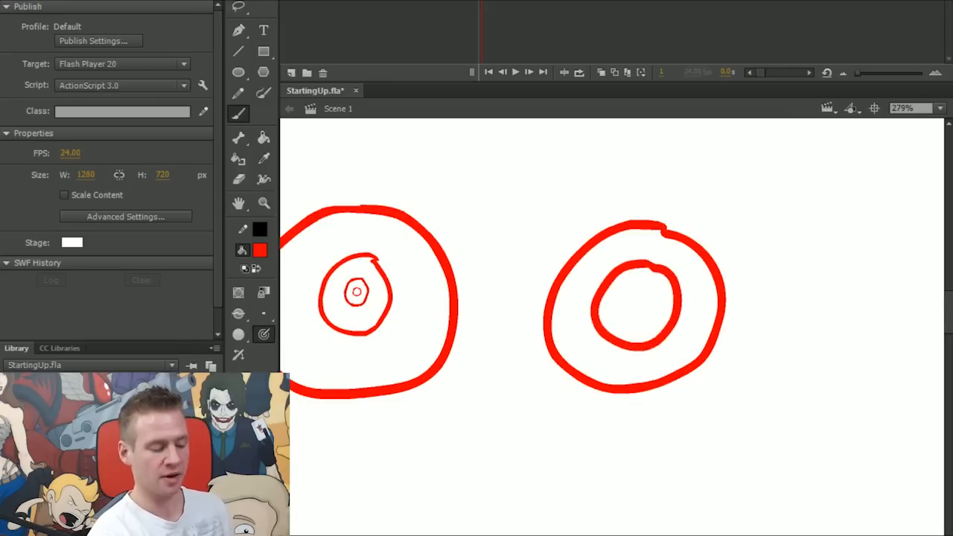
click(658, 270)
key(b)
mouse_move(607, 317)
mouse_down()
mouse_move(633, 311)
mouse_move(642, 331)
mouse_move(630, 312)
mouse_move(634, 295)
mouse_up()
click(943, 110)
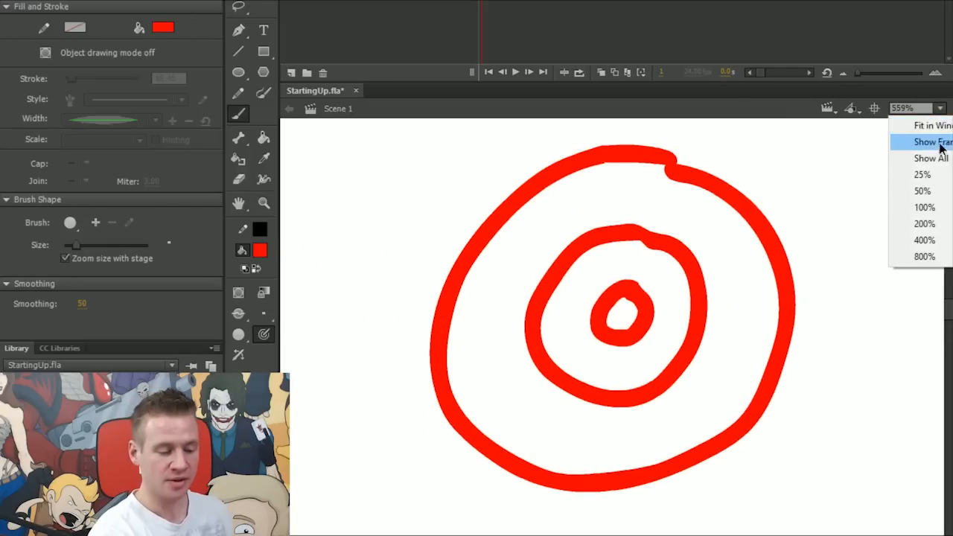
click(921, 142)
key(v)
drag(612, 329, 569, 286)
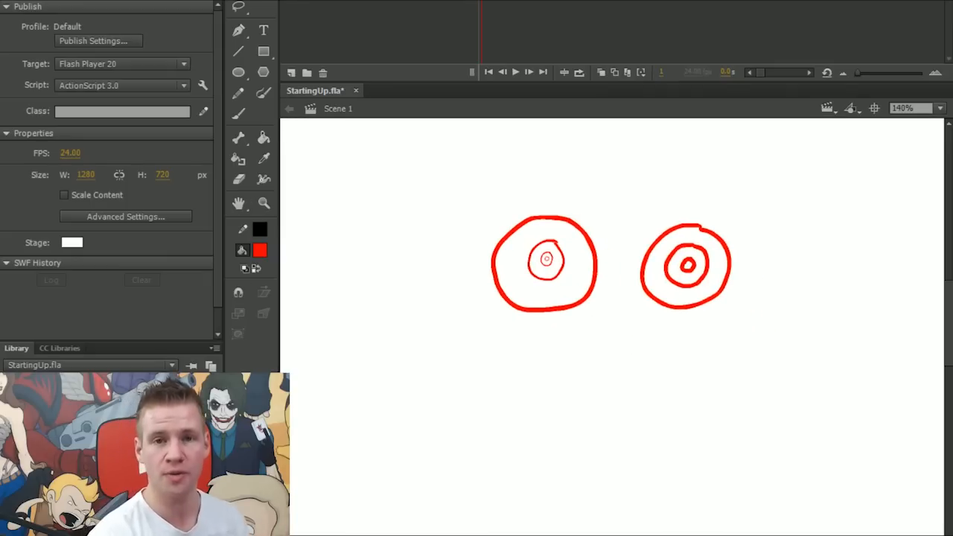
Turn off Zoom size with stage and, at 559% zoom, paint thin red lines radiating from the innermost circle to the middle circle.
key(b)
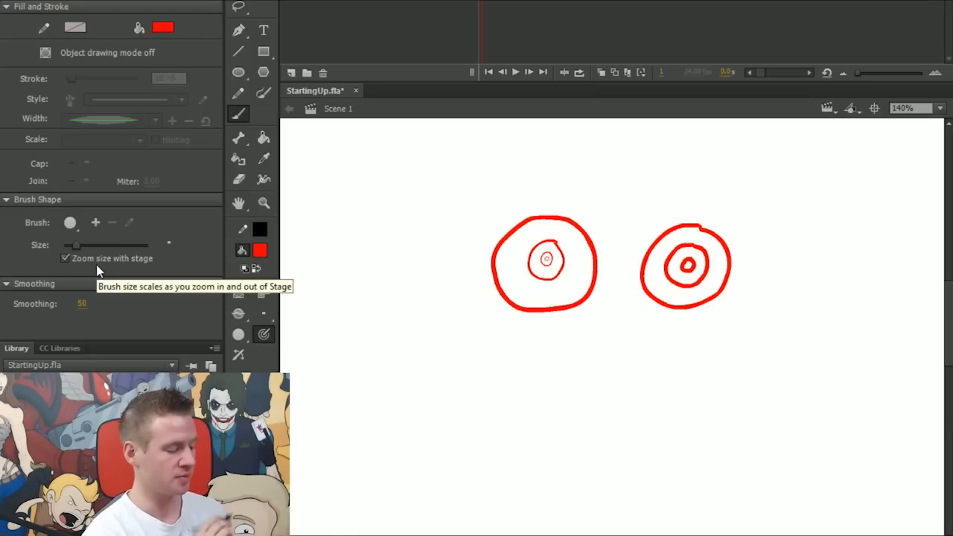
key(z)
click(676, 273)
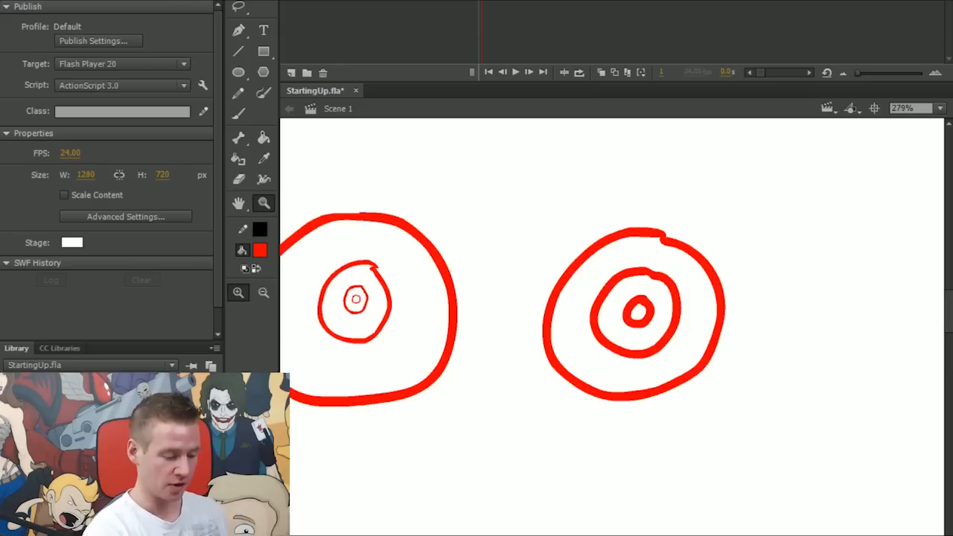
click(639, 314)
key(b)
drag(613, 293, 625, 255)
mouse_move(619, 294)
mouse_down()
mouse_move(635, 260)
mouse_move(651, 265)
mouse_move(669, 291)
mouse_move(664, 275)
mouse_up()
drag(638, 314, 678, 311)
drag(642, 323, 669, 327)
drag(638, 339, 670, 353)
drag(632, 349, 659, 374)
mouse_move(623, 357)
mouse_down()
mouse_move(633, 396)
mouse_move(608, 402)
mouse_up()
drag(604, 359, 588, 401)
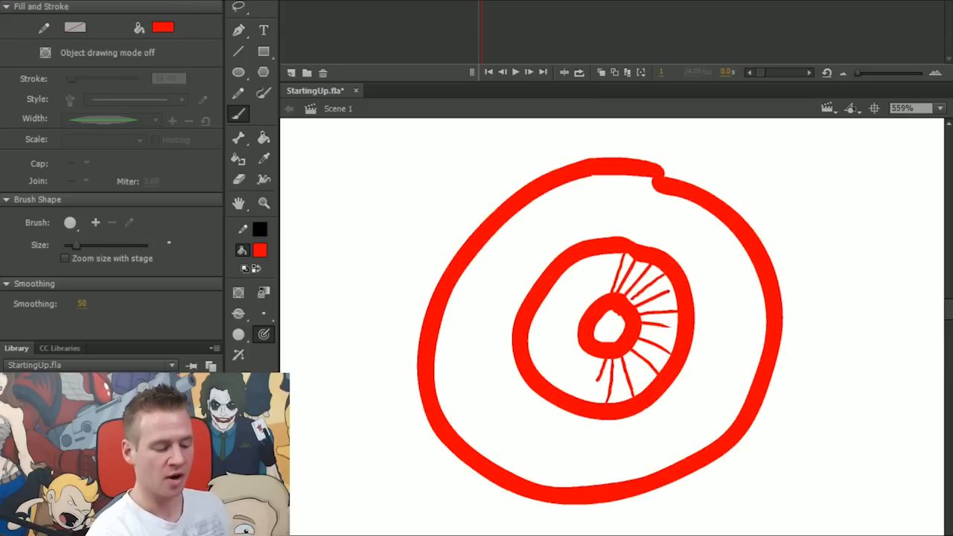
mouse_move(581, 354)
mouse_down()
mouse_move(542, 374)
mouse_move(530, 348)
mouse_move(552, 284)
mouse_up()
mouse_move(590, 307)
mouse_down()
mouse_move(571, 267)
mouse_move(587, 258)
mouse_up()
drag(609, 295, 603, 254)
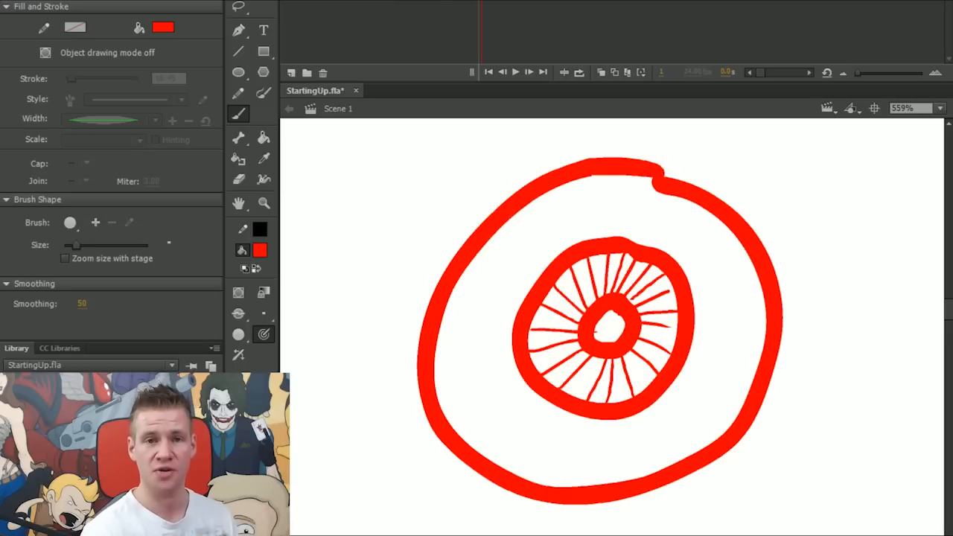
Turn on Zoom size with stage, test it with a thick red curve around the outer circle's right side, and undo that curve.
click(65, 259)
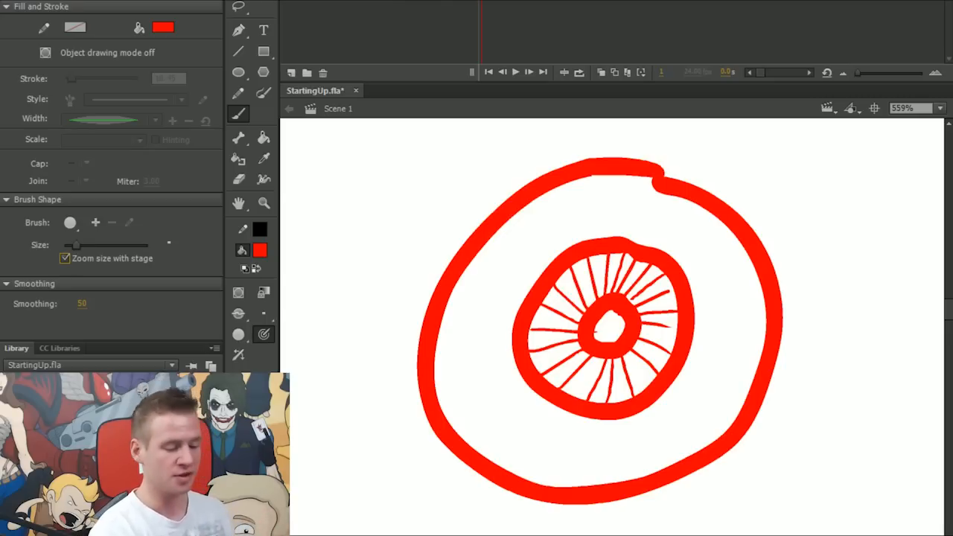
mouse_move(664, 174)
mouse_down()
mouse_move(752, 152)
mouse_move(812, 227)
mouse_move(696, 511)
mouse_up()
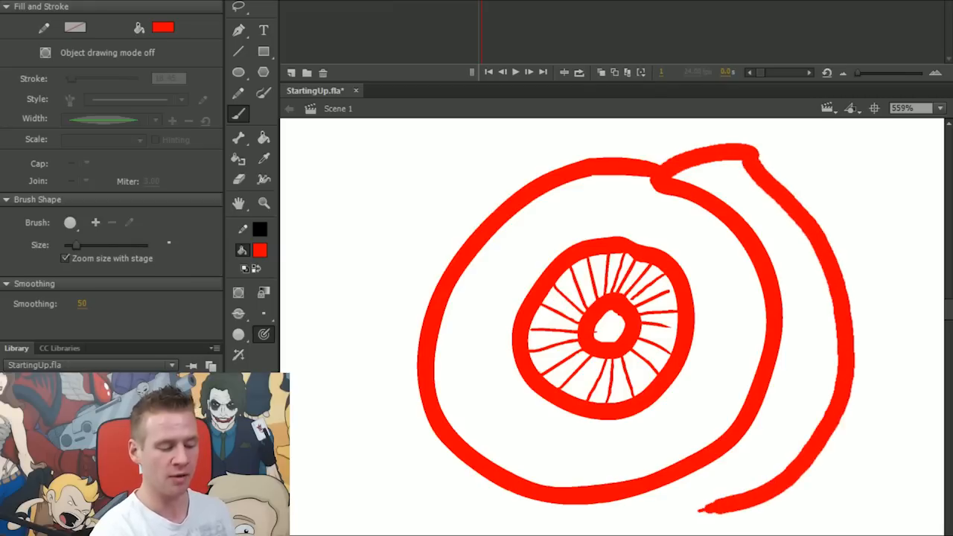
key(ctrl+z)
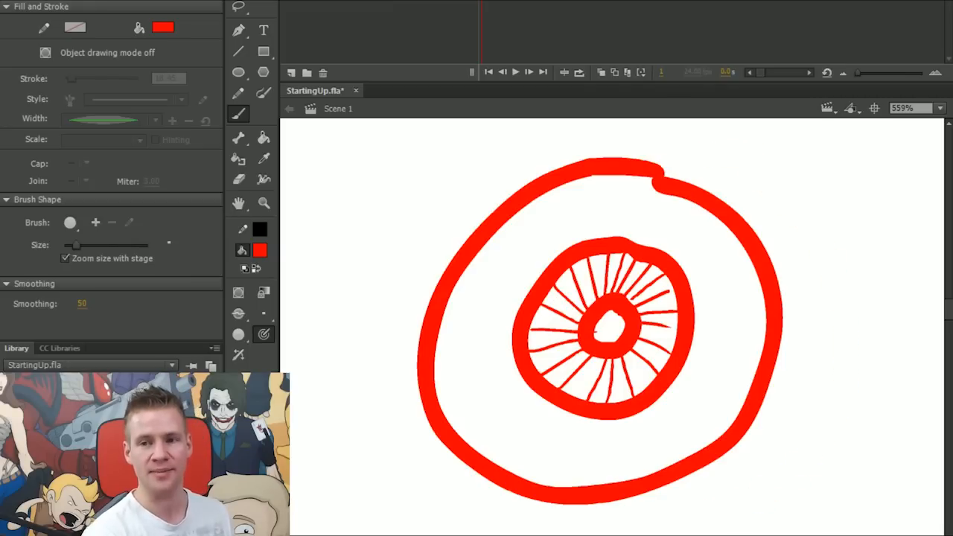
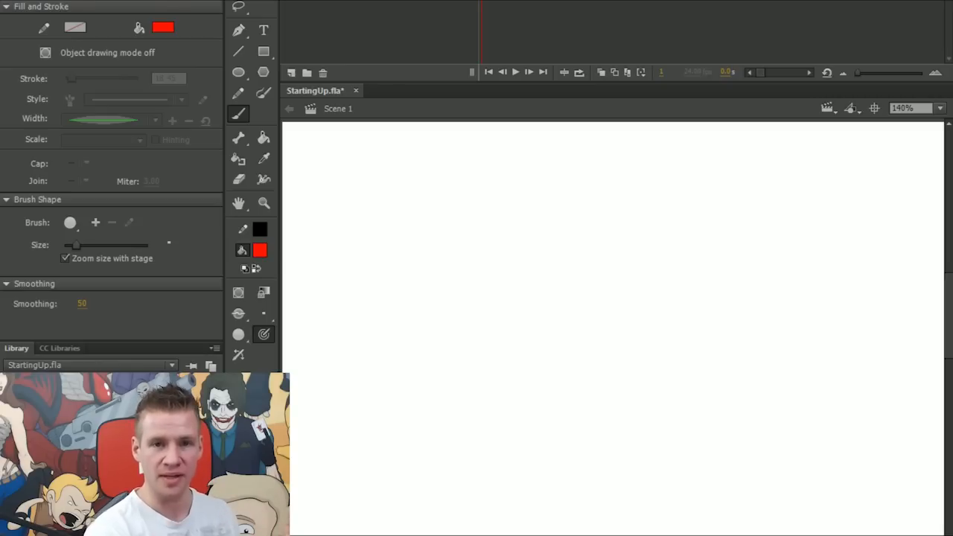
Set the brush to its largest size and paint a wavy red line across the upper part of the stage.
click(263, 313)
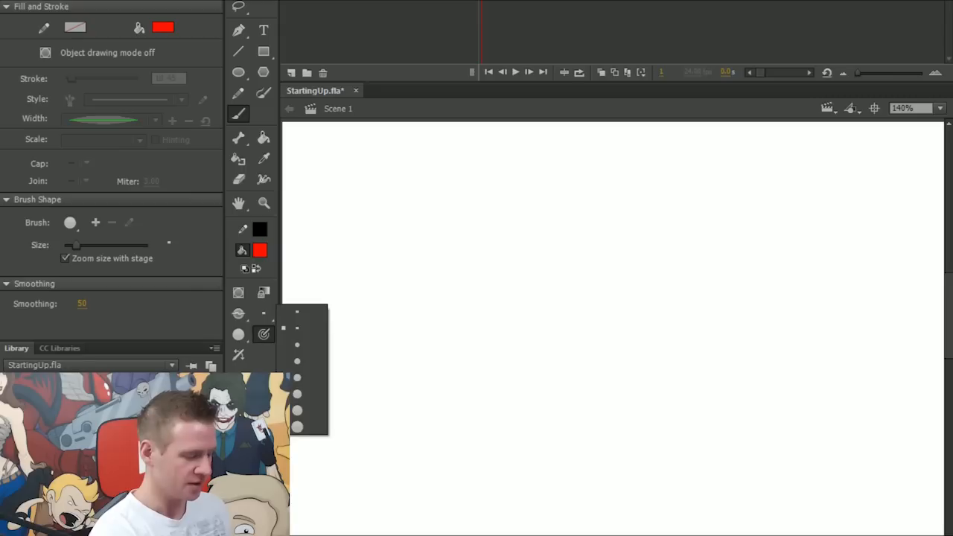
click(300, 423)
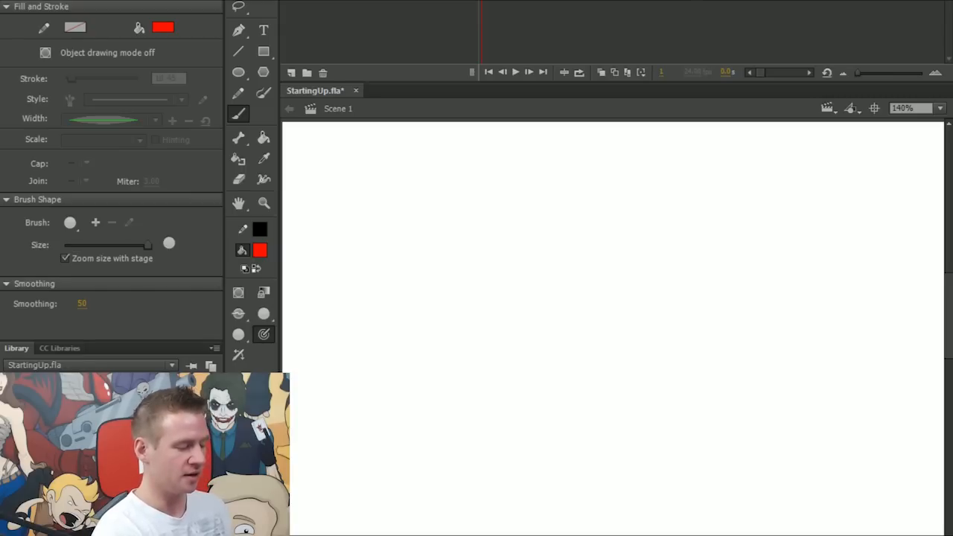
mouse_move(338, 168)
mouse_down()
mouse_move(401, 201)
mouse_move(537, 168)
mouse_move(642, 190)
mouse_move(741, 175)
mouse_move(864, 179)
mouse_up()
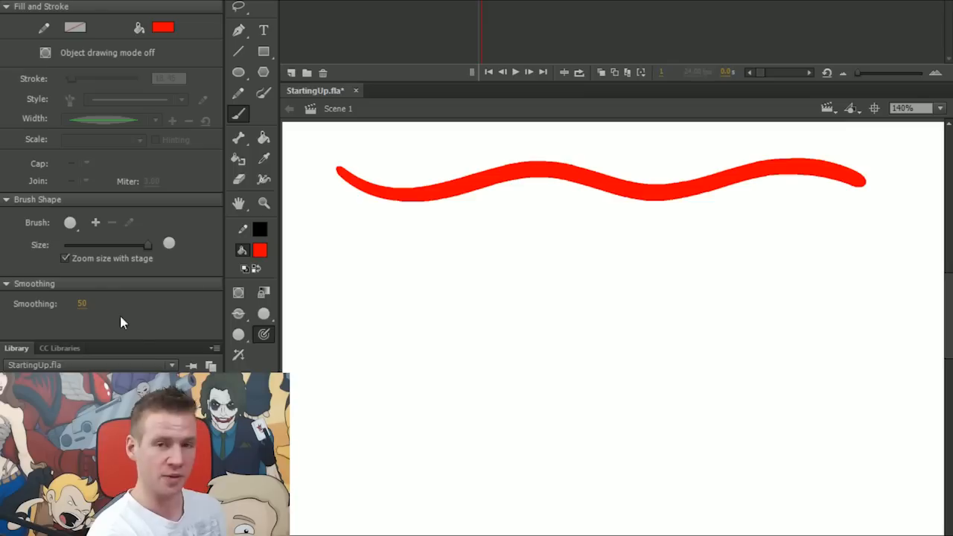
Paint two more wavy red lines below the first, one with smoothing 100 and the other with smoothing 0.
click(81, 304)
text(100)
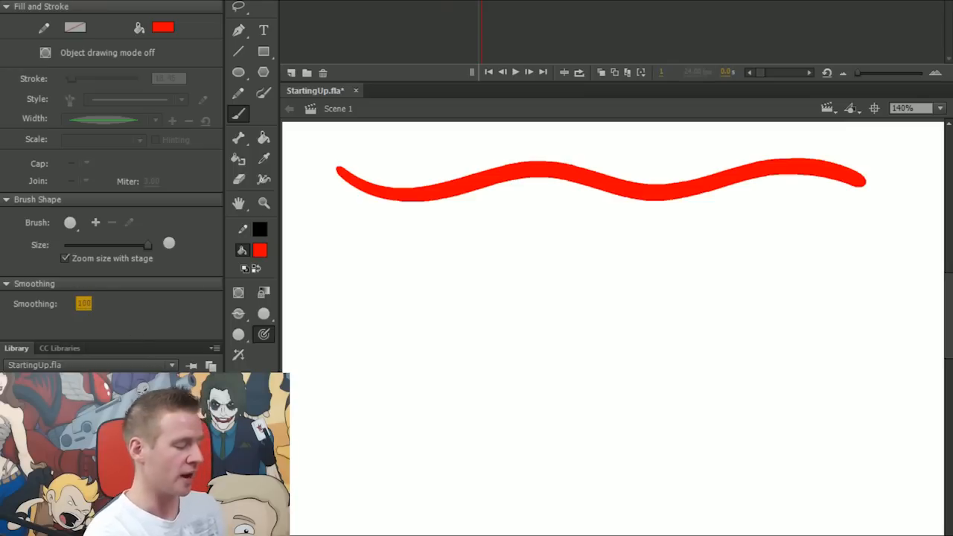
mouse_move(338, 234)
mouse_down()
mouse_move(350, 247)
mouse_move(879, 268)
mouse_up()
click(84, 304)
key(BackSpace)
key(BackSpace)
key(BackSpace)
text(0)
mouse_move(339, 297)
mouse_down()
mouse_move(388, 322)
mouse_move(523, 303)
mouse_move(873, 342)
mouse_up()
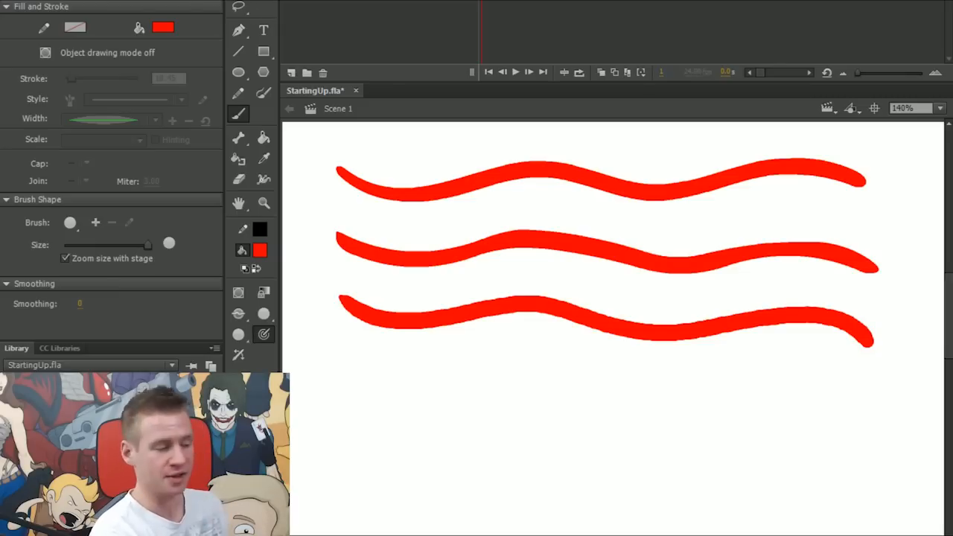
Show the anchor points of the top and middle wavy lines to compare the effect of smoothing.
key(v)
mouse_move(323, 145)
mouse_down()
mouse_move(873, 348)
mouse_move(901, 386)
mouse_up()
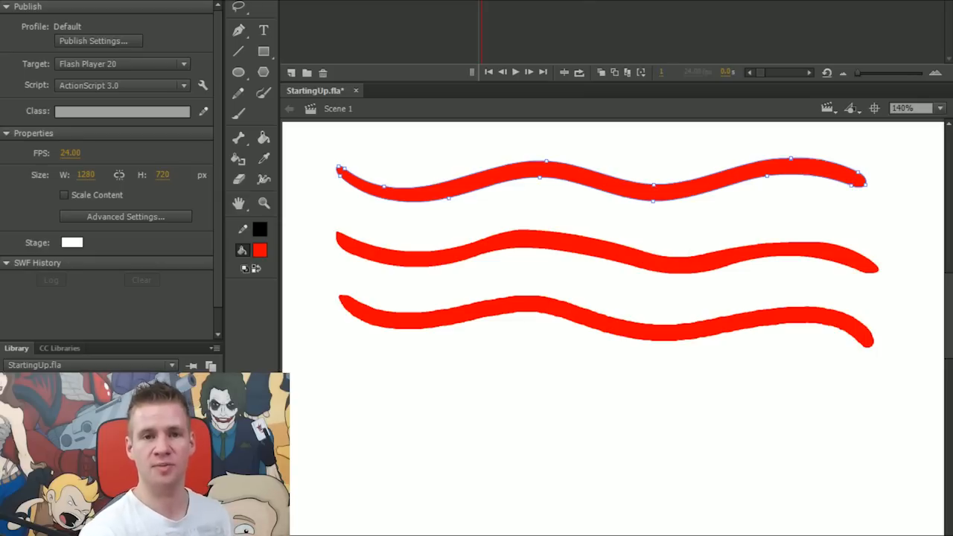
click(581, 238)
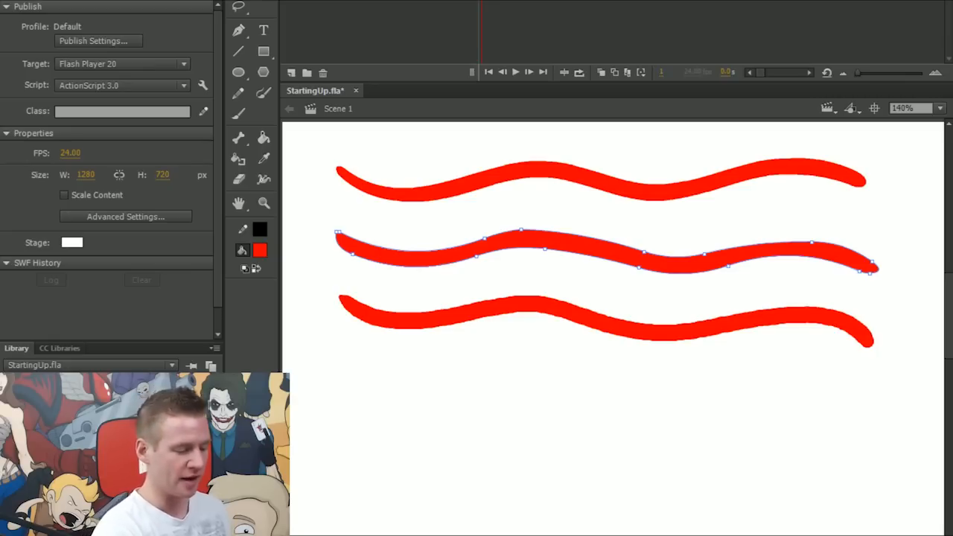
Reduce the brush to a small size, set smoothing to 50, and paint a red zigzag below the wavy lines.
key(b)
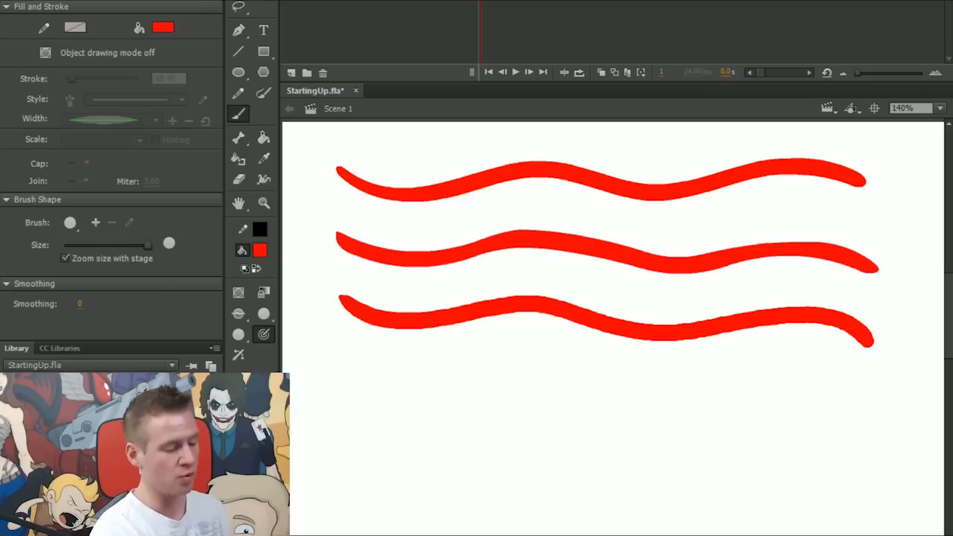
drag(147, 245, 74, 245)
click(80, 303)
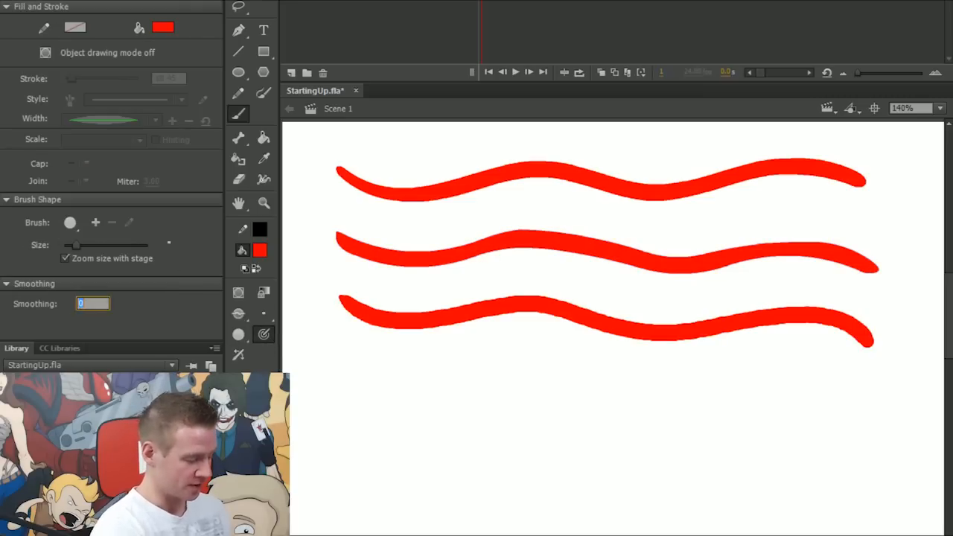
text(50)
key(Return)
mouse_move(388, 370)
mouse_down()
mouse_move(432, 422)
mouse_move(510, 393)
mouse_move(525, 428)
mouse_up()
Set smoothing to 100 and paint a second red zigzag to the right of the first.
click(82, 304)
text(100)
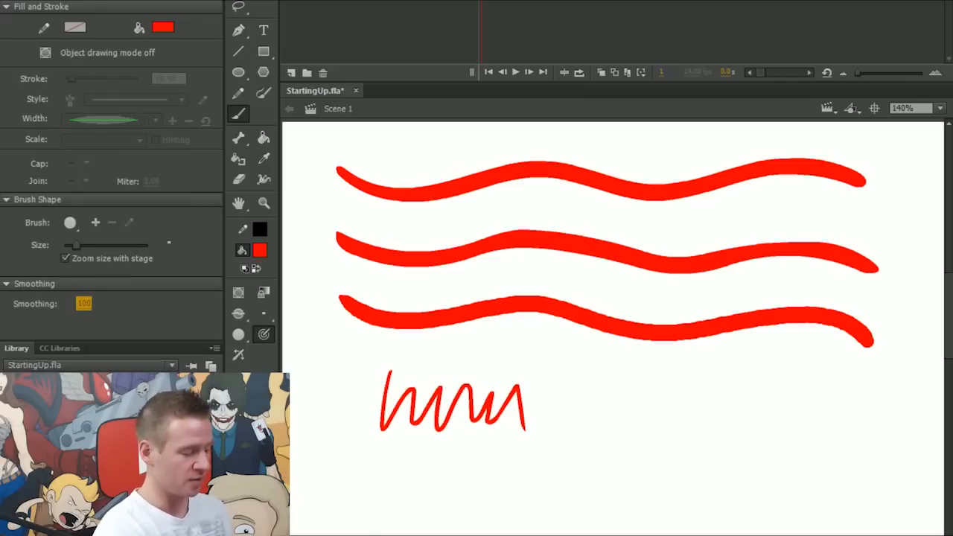
mouse_move(582, 424)
mouse_down()
mouse_move(617, 405)
mouse_move(677, 402)
mouse_move(704, 439)
mouse_up()
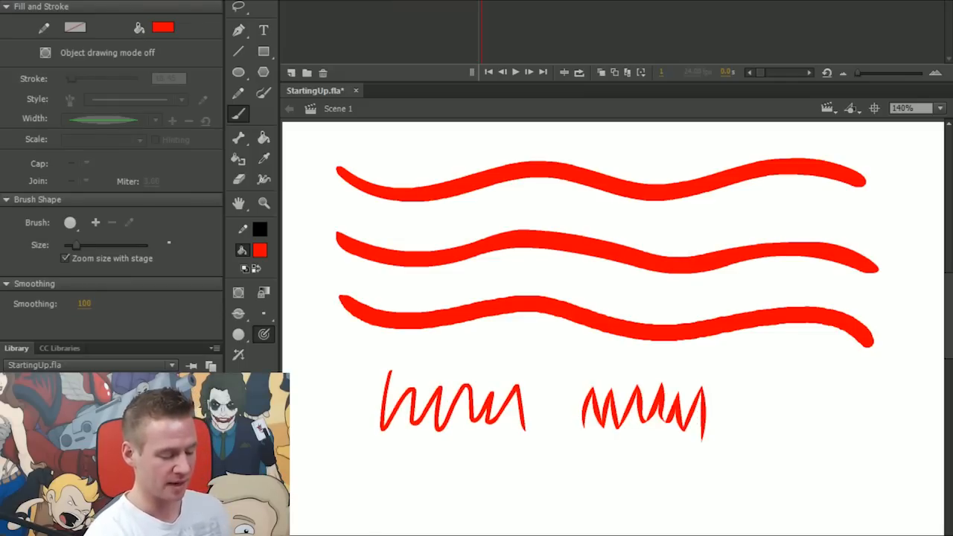
Compare the anchor points of the two zigzags and inspect those of the bottom wavy line.
key(a)
click(519, 394)
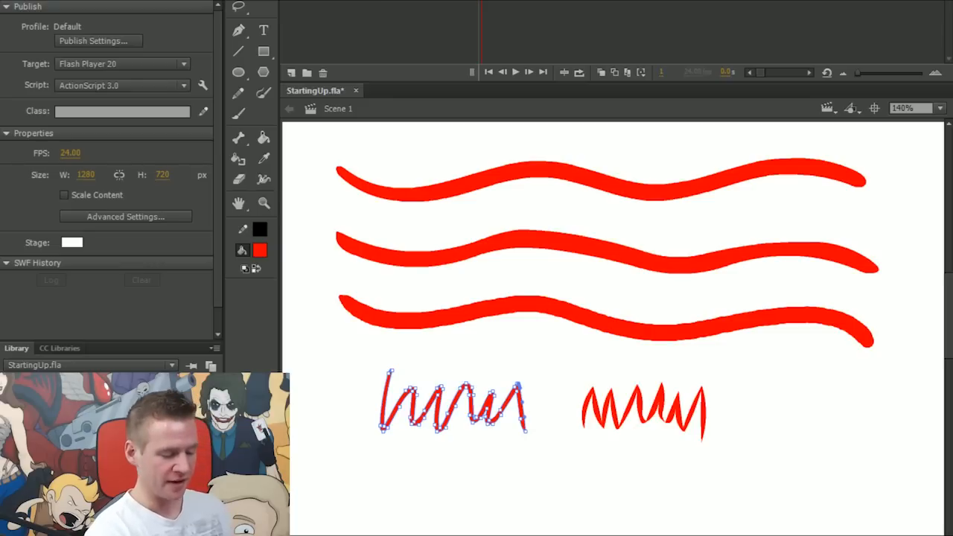
click(659, 402)
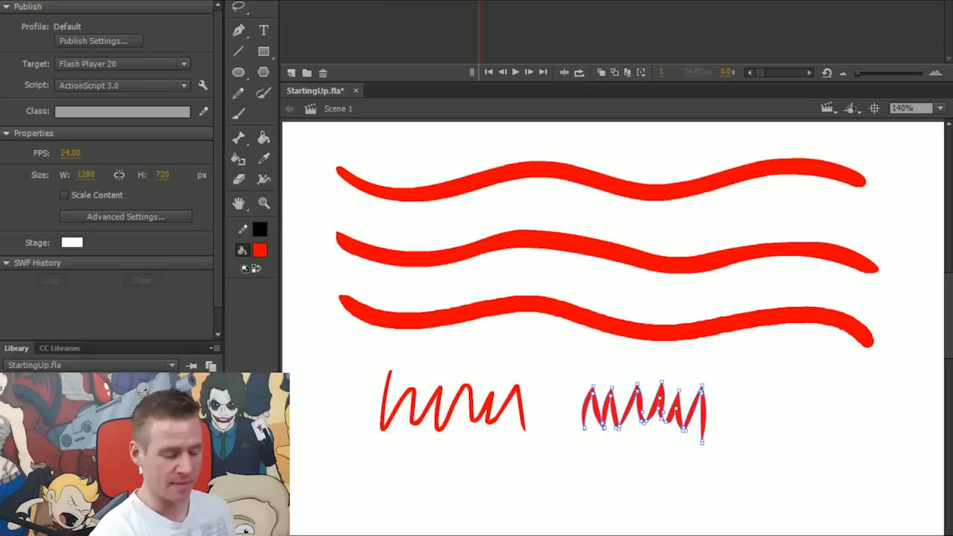
click(487, 410)
click(660, 404)
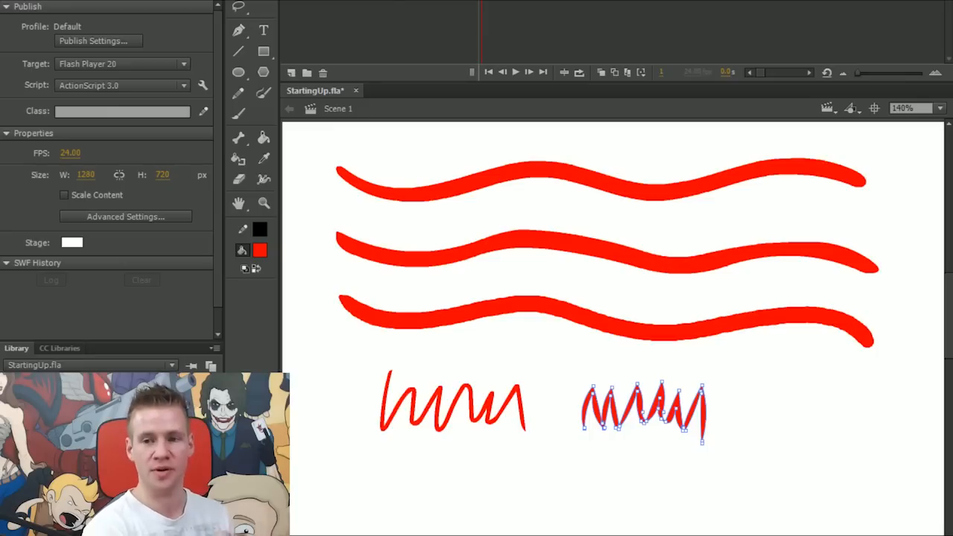
key(Escape)
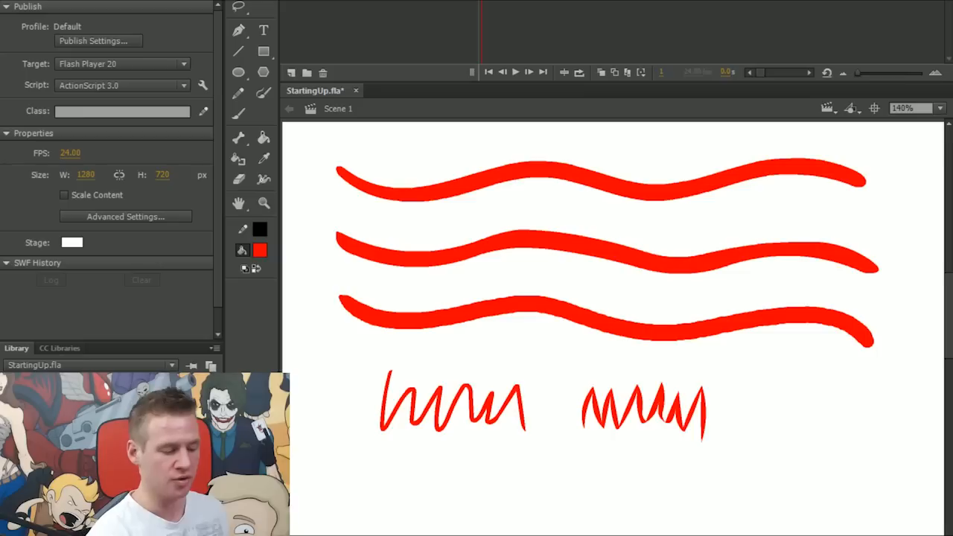
mouse_move(333, 286)
mouse_down()
mouse_move(546, 325)
mouse_move(900, 367)
mouse_up()
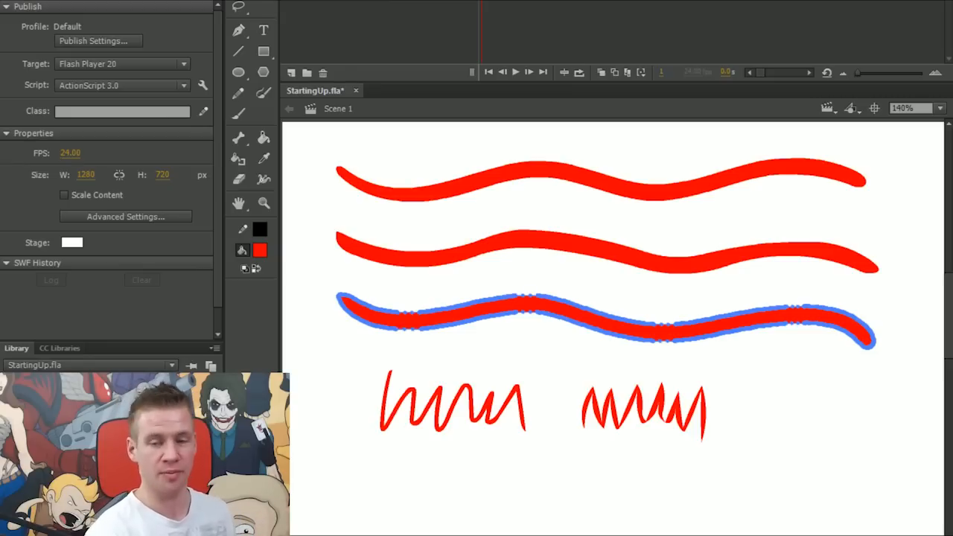
key(Escape)
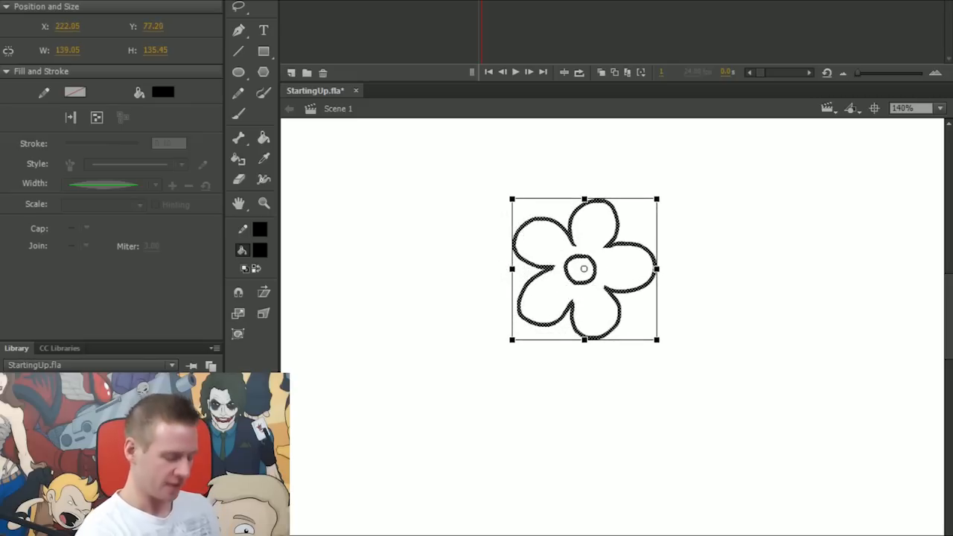
Set the brush to Paint Normal with a red fill, test it with a stroke over the deselected flower, and undo the stroke.
key(Escape)
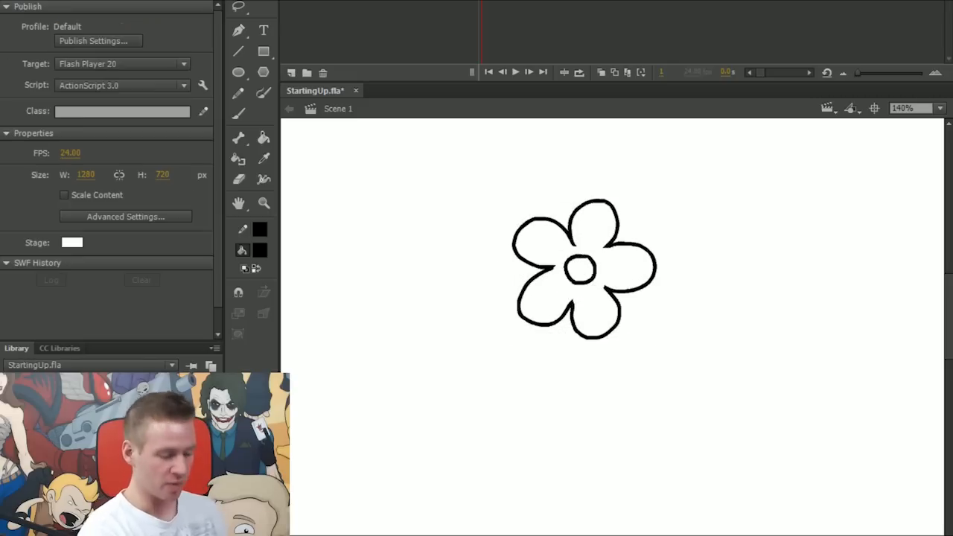
key(b)
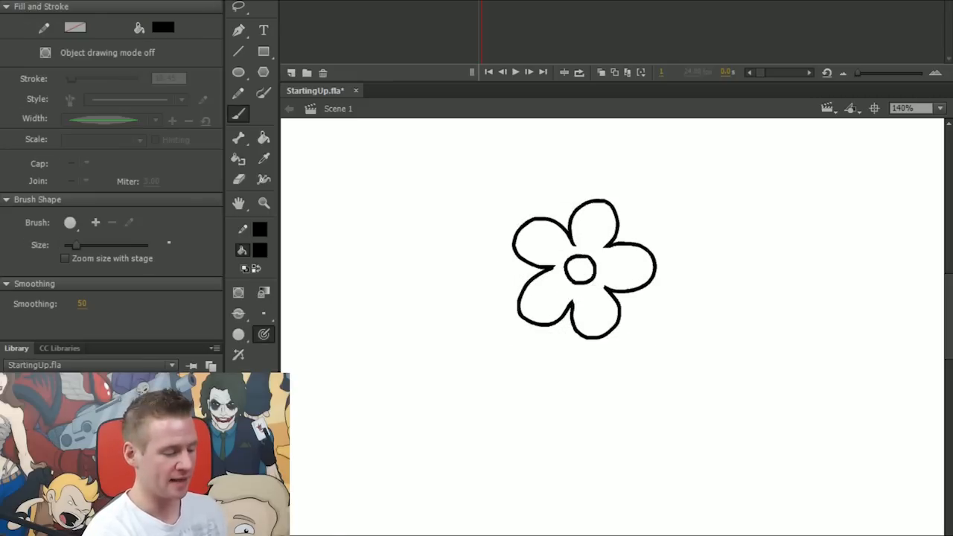
click(238, 314)
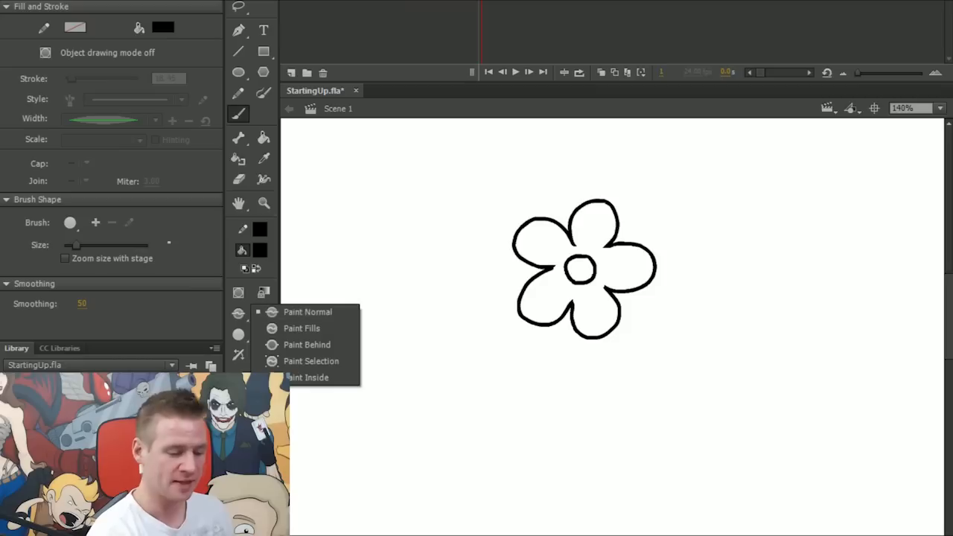
click(331, 314)
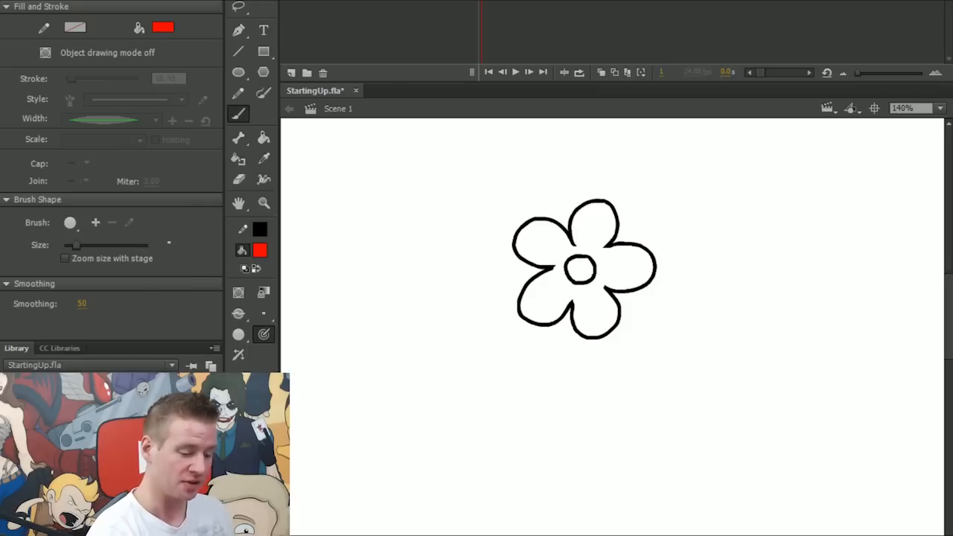
mouse_move(577, 182)
mouse_down()
mouse_move(615, 228)
mouse_move(662, 310)
mouse_up()
key(ctrl+z)
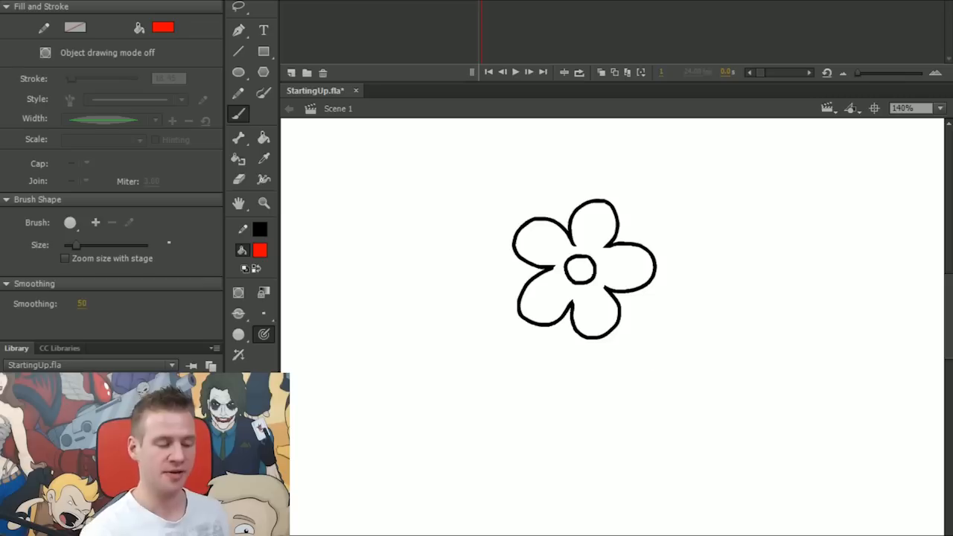
Set the brush to Paint Behind, test it with a red zigzag stroke across the flower, and undo the stroke.
click(238, 313)
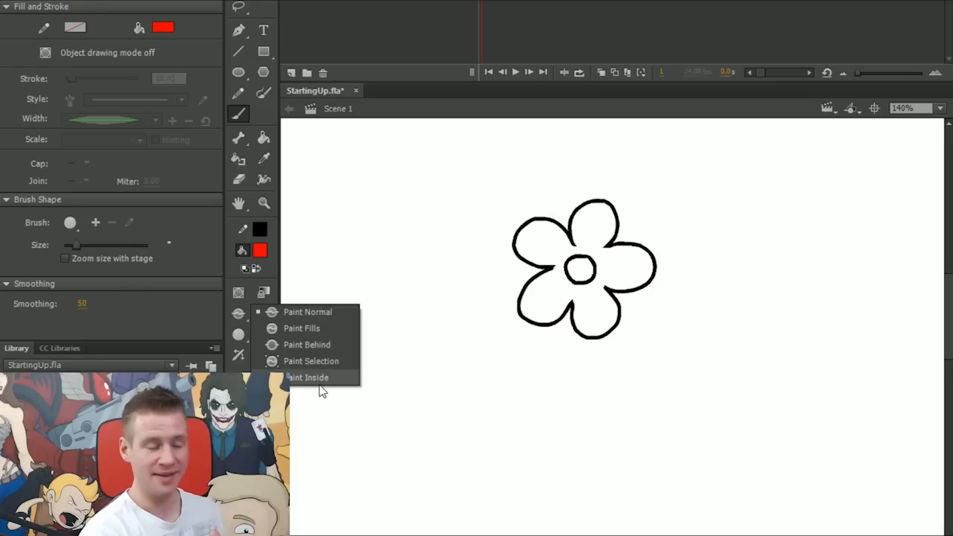
click(330, 346)
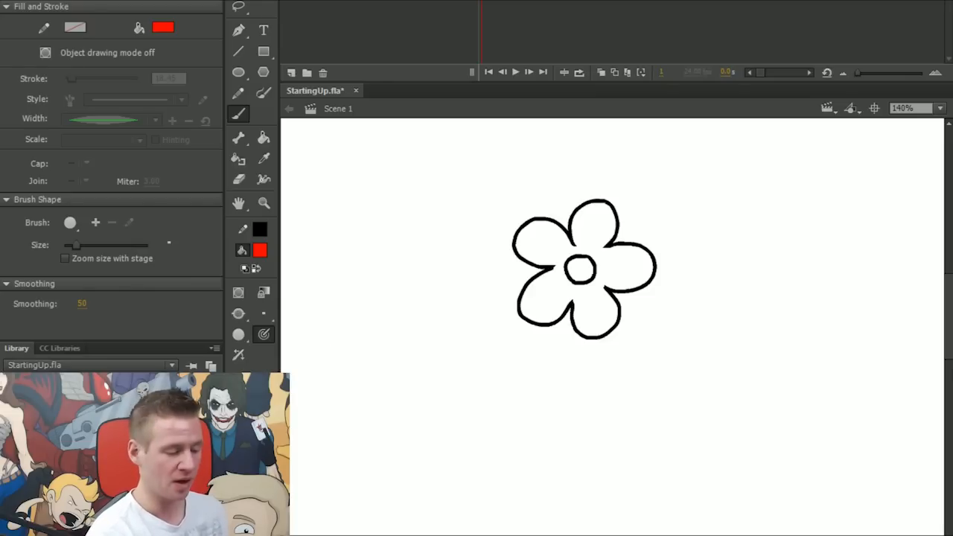
mouse_move(571, 196)
mouse_down()
mouse_move(599, 235)
mouse_move(636, 250)
mouse_move(597, 325)
mouse_move(565, 332)
mouse_up()
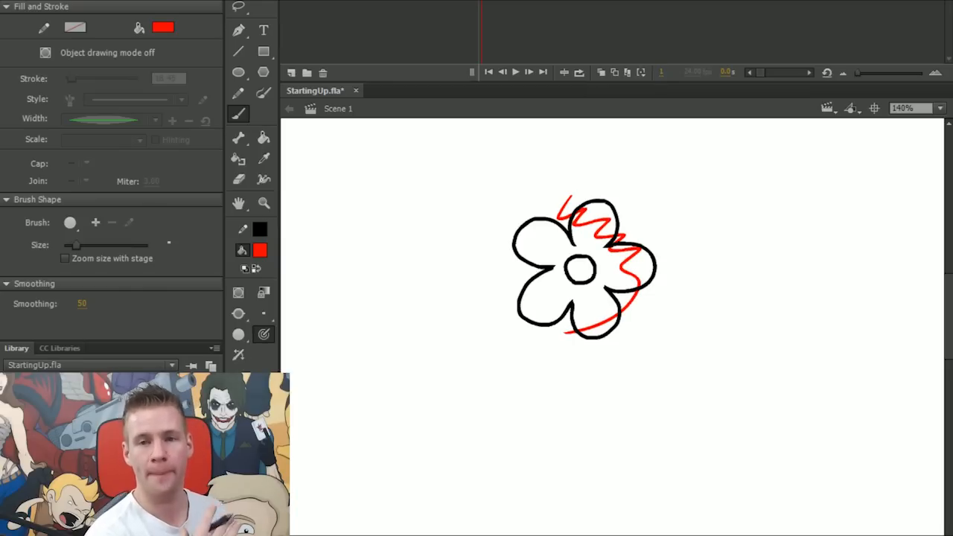
key(ctrl+z)
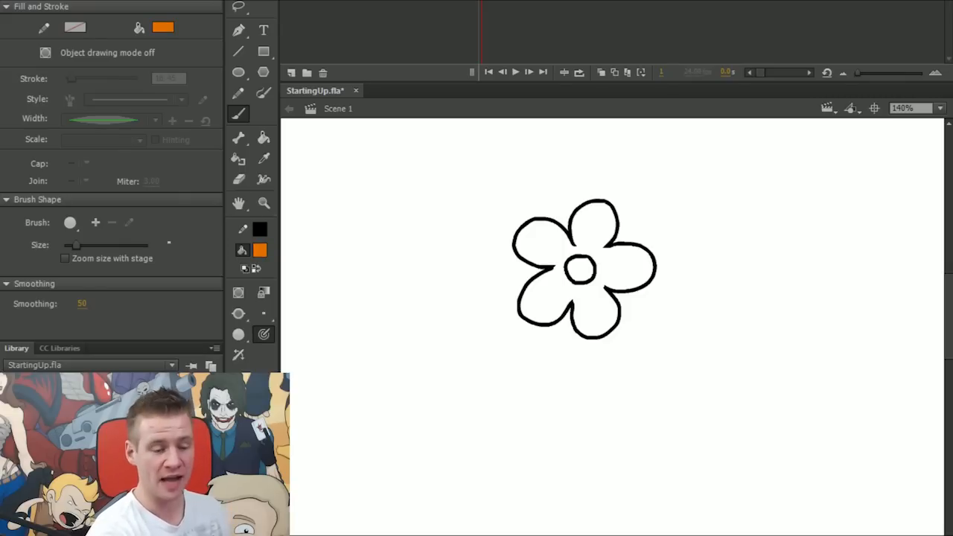
Paint purple shading edges inside the top and right petals with the Brush and fill the enclosed areas.
mouse_move(587, 204)
mouse_down()
mouse_move(606, 221)
mouse_move(589, 255)
mouse_move(610, 246)
mouse_move(606, 280)
mouse_move(596, 279)
mouse_move(608, 289)
mouse_up()
key(k)
click(609, 225)
key(b)
key(k)
click(633, 274)
key(b)
Paint the purple shading edge of the upper-left petal, fill its shadow area, and outline the lower-left petal's shading.
mouse_move(531, 220)
mouse_down()
mouse_move(531, 243)
mouse_move(566, 264)
mouse_move(551, 268)
mouse_up()
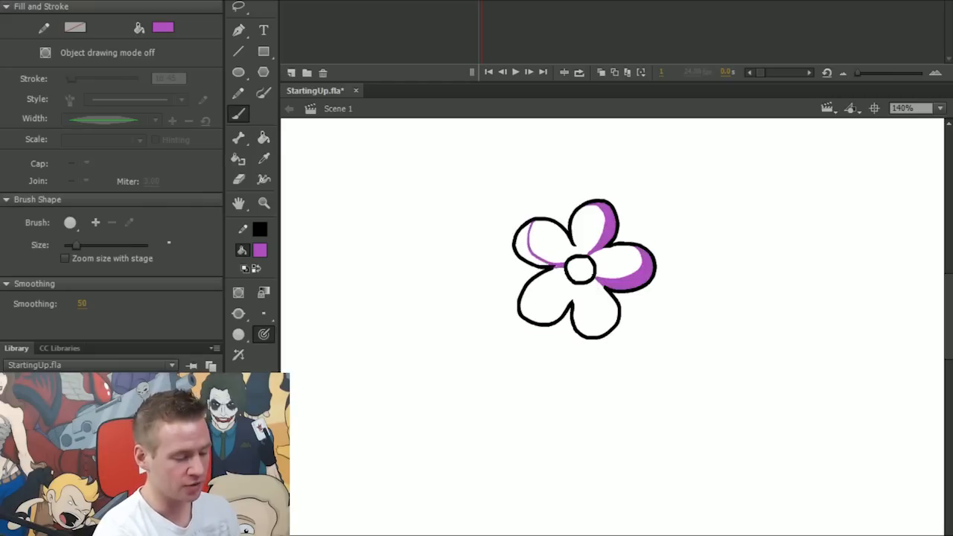
key(k)
click(523, 246)
key(b)
key(k)
Try to fill the lower-left petal's shadow area with purple twice, undoing each fill.
click(541, 262)
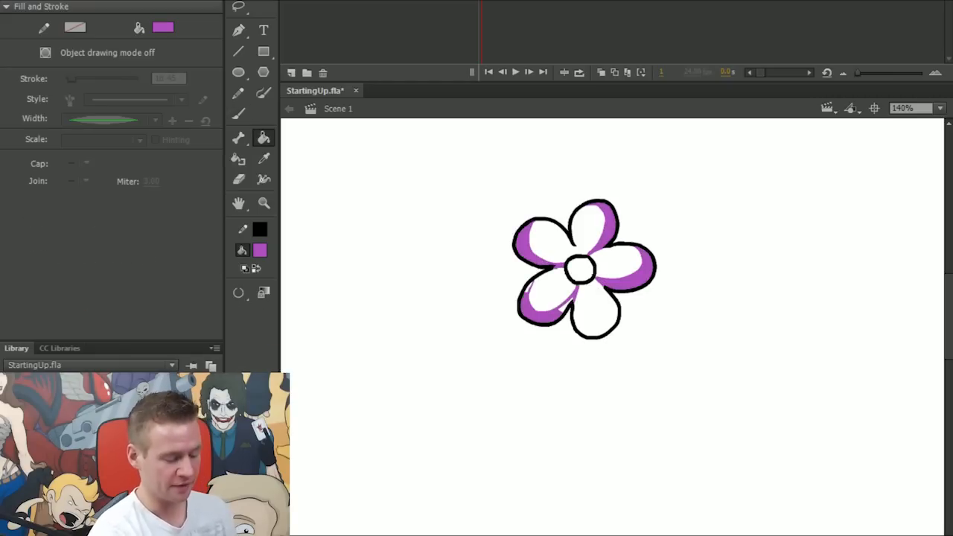
key(ctrl+z)
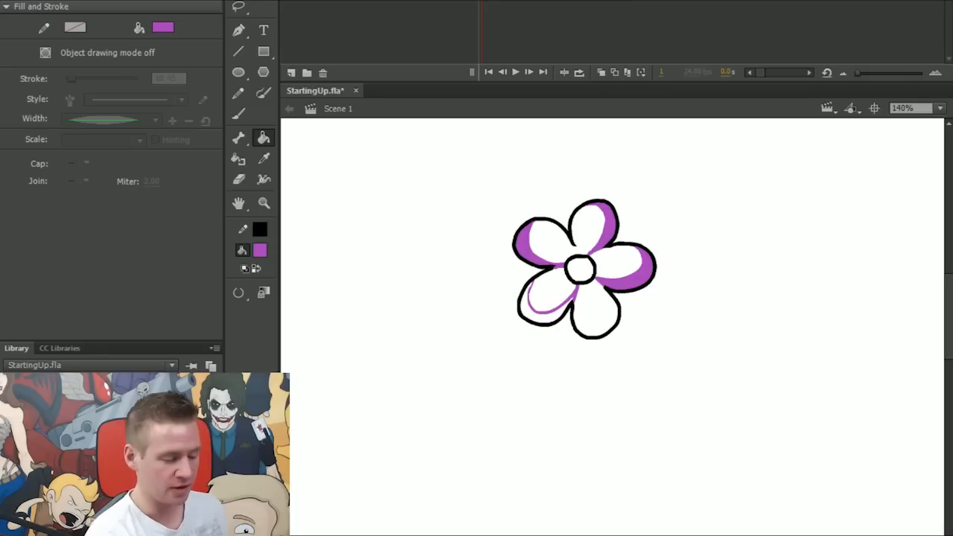
click(533, 314)
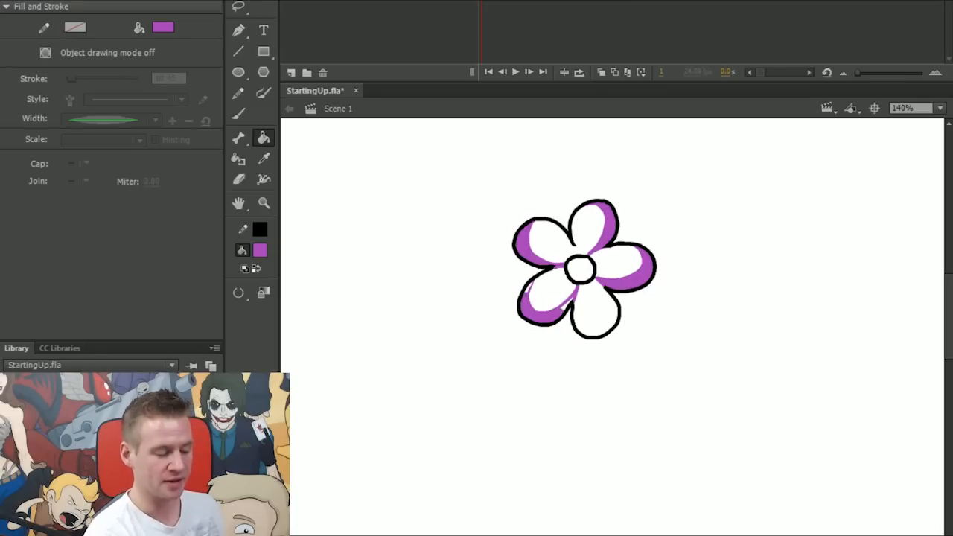
key(ctrl+z)
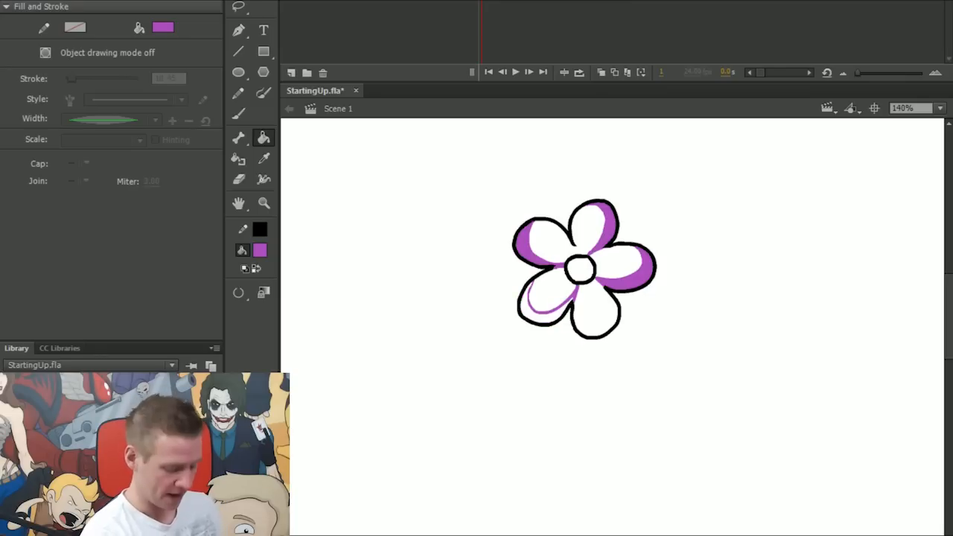
Set the Paint Bucket to Close Small Gaps and fill the lower-left petal's shadow area with purple.
click(239, 294)
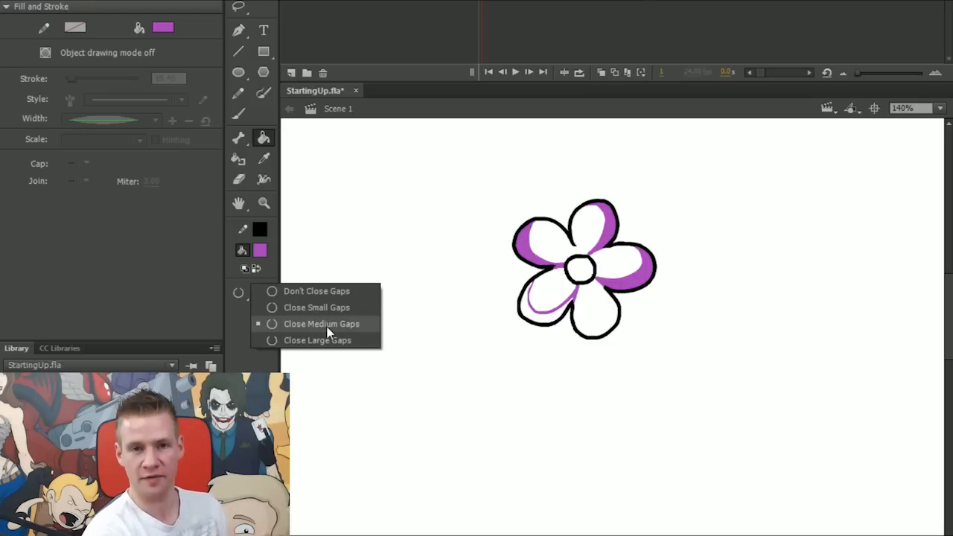
click(372, 309)
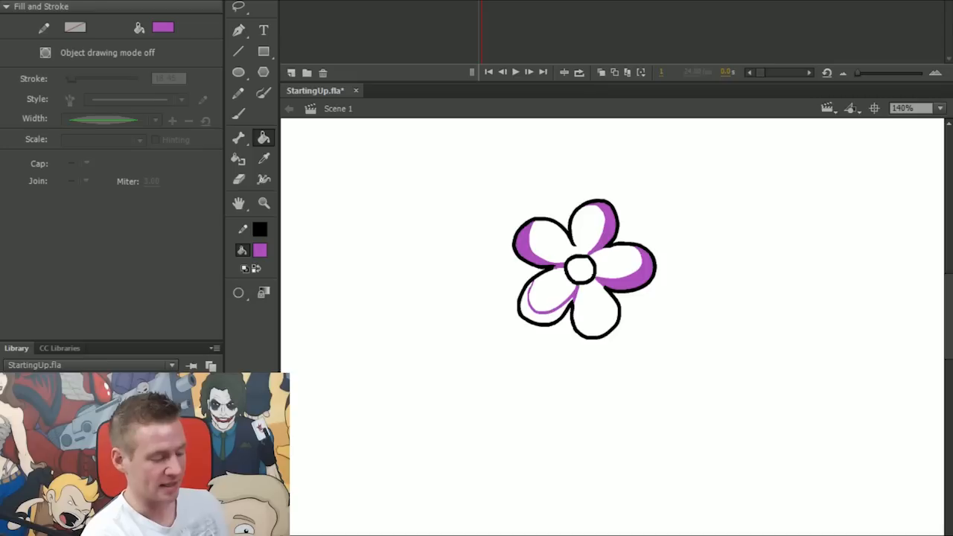
click(529, 313)
Paint the purple shading edge inside the bottom petal and fill its shadow area.
key(b)
mouse_move(579, 287)
mouse_down()
mouse_move(617, 321)
mouse_move(617, 304)
mouse_move(580, 293)
mouse_move(552, 268)
mouse_up()
key(k)
click(595, 332)
key(b)
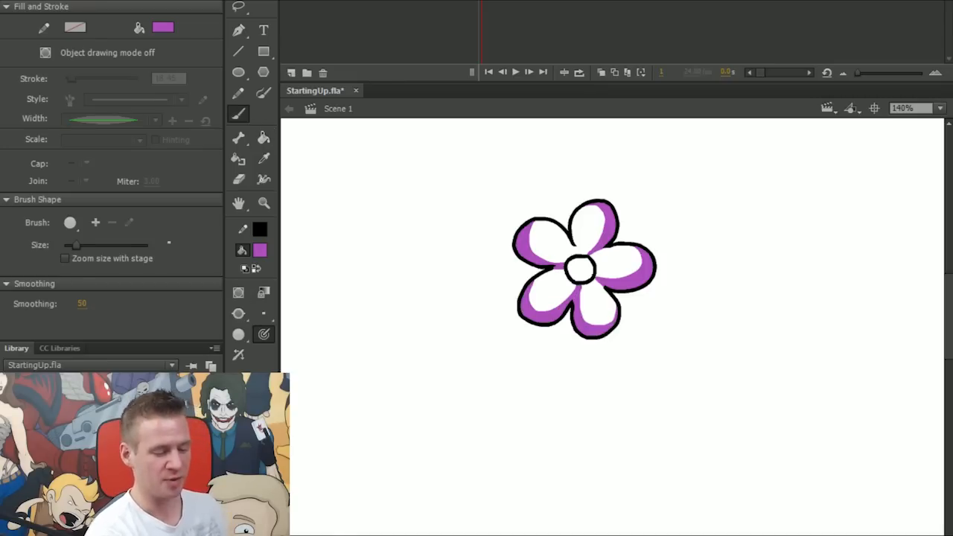
Fill the remaining unshaded area of all five petals with a lighter purple.
key(k)
click(549, 294)
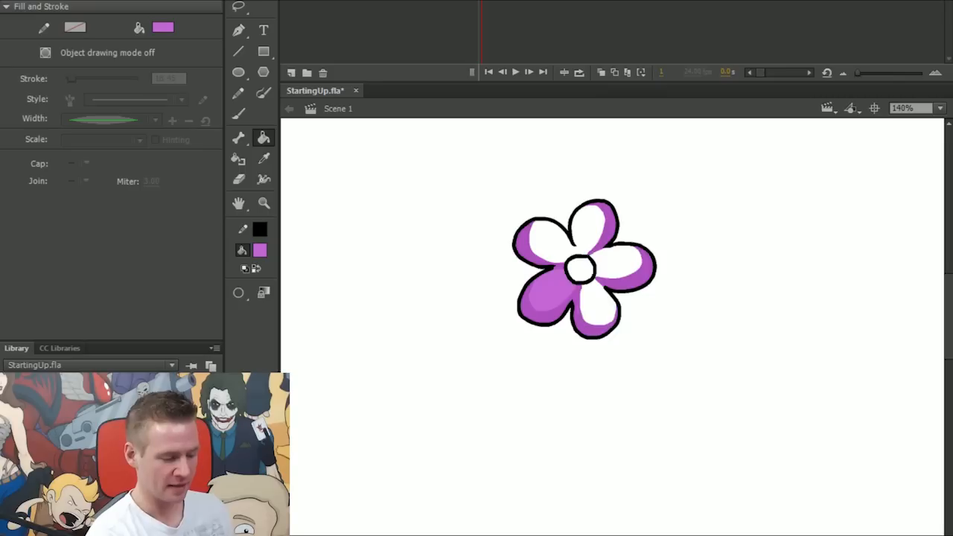
click(596, 307)
click(622, 262)
click(588, 225)
click(547, 243)
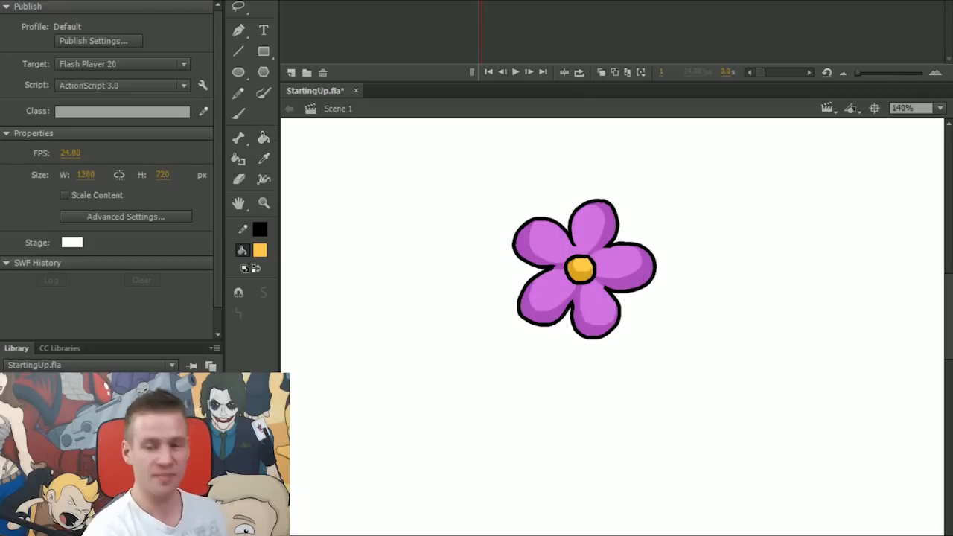
Group all the flower's shapes and select the resulting group.
key(ctrl+a)
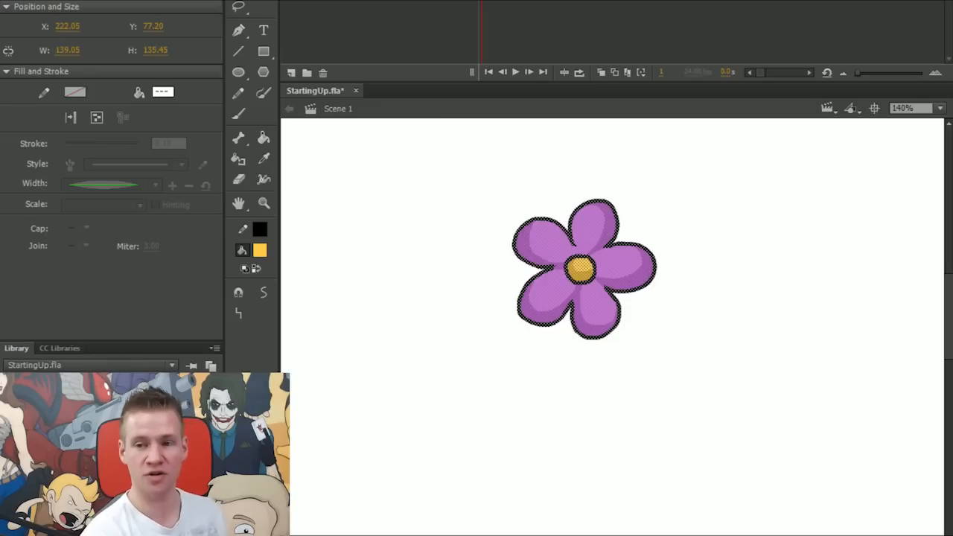
key(ctrl+g)
click(715, 298)
click(584, 269)
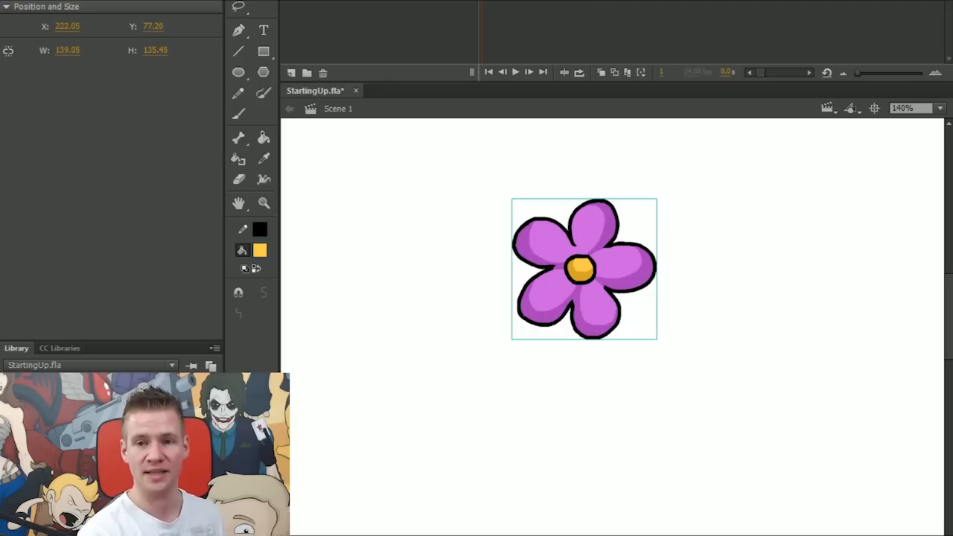
Test moving the grouped flower up and to the right as one object, undoing each move.
drag(620, 285, 642, 233)
key(ctrl+z)
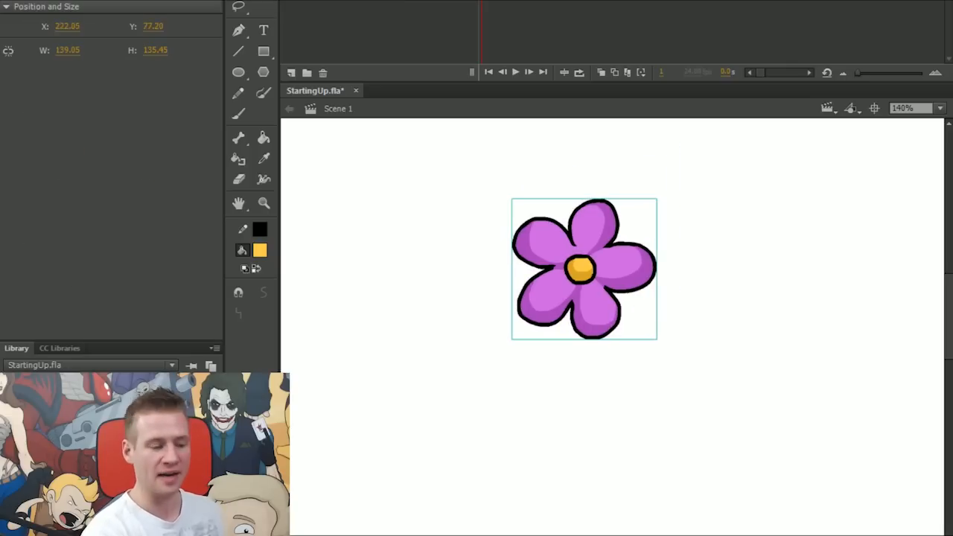
drag(611, 270, 675, 224)
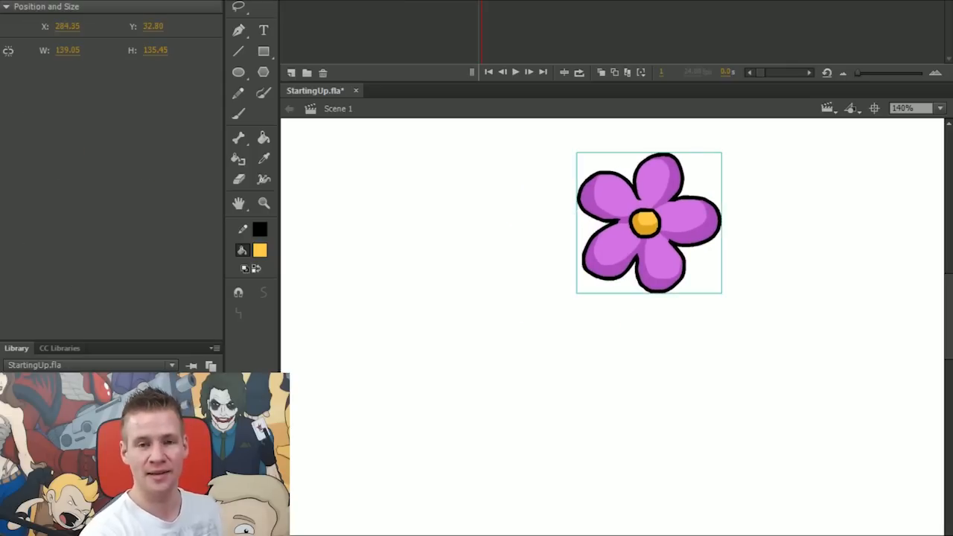
key(ctrl+z)
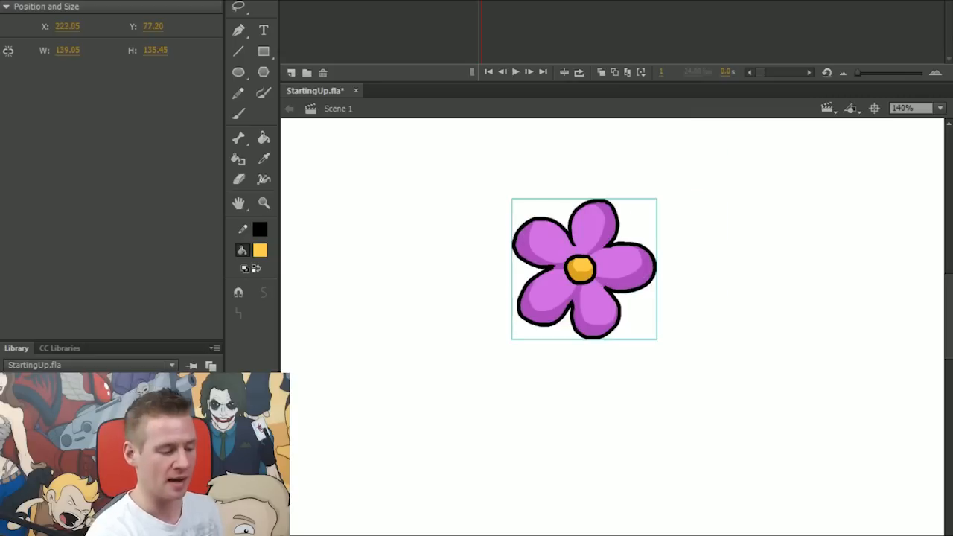
Deselect the flower, draw two crossing diagonal lines over it with the Line tool, and undo both.
key(Escape)
key(b)
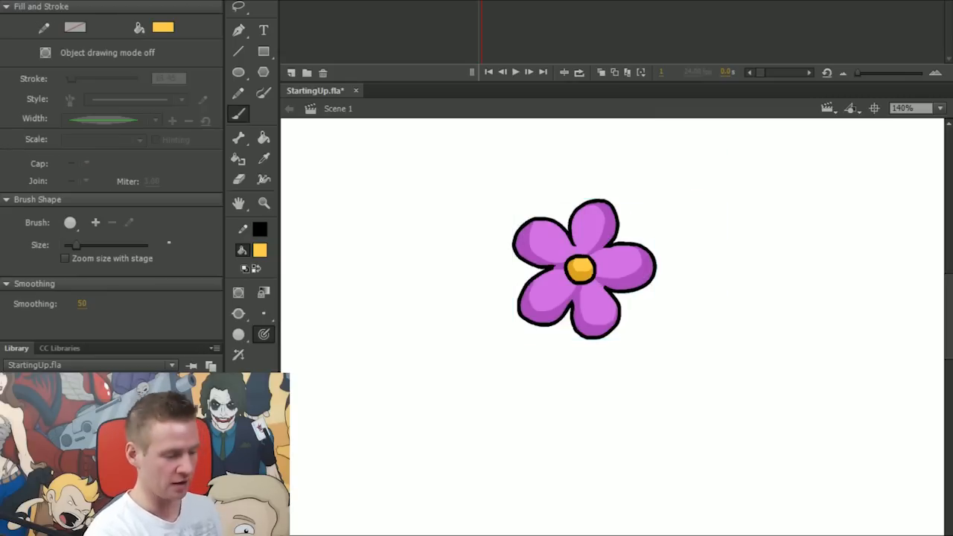
click(239, 54)
mouse_move(692, 157)
mouse_down()
mouse_move(657, 179)
mouse_move(440, 410)
mouse_up()
drag(443, 153, 749, 422)
key(ctrl+z)
key(ctrl+z)
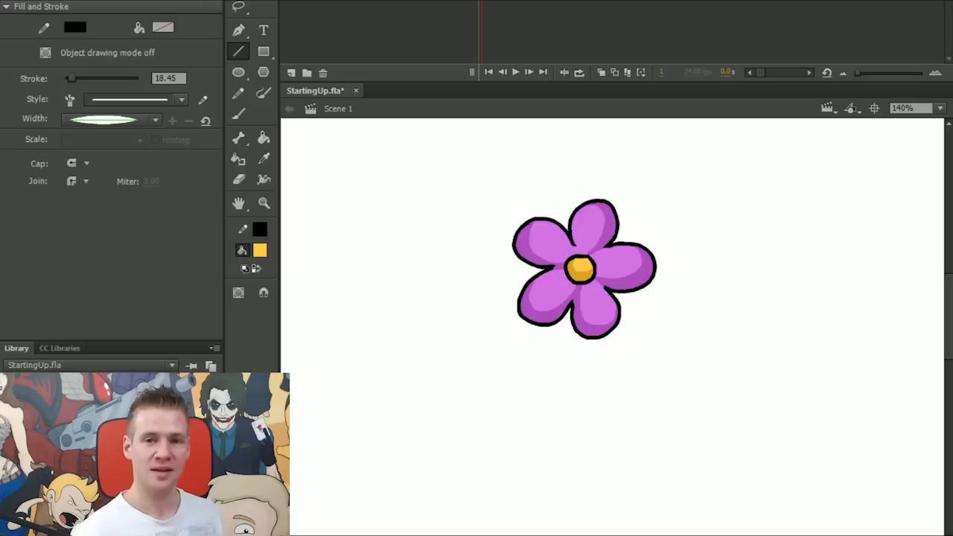
Draw a large S-shaped black curl beside the flower's left side with the Paint Brush tool and view it as outlines.
click(270, 96)
mouse_move(510, 164)
mouse_down()
mouse_move(587, 409)
mouse_move(331, 421)
mouse_move(435, 402)
mouse_up()
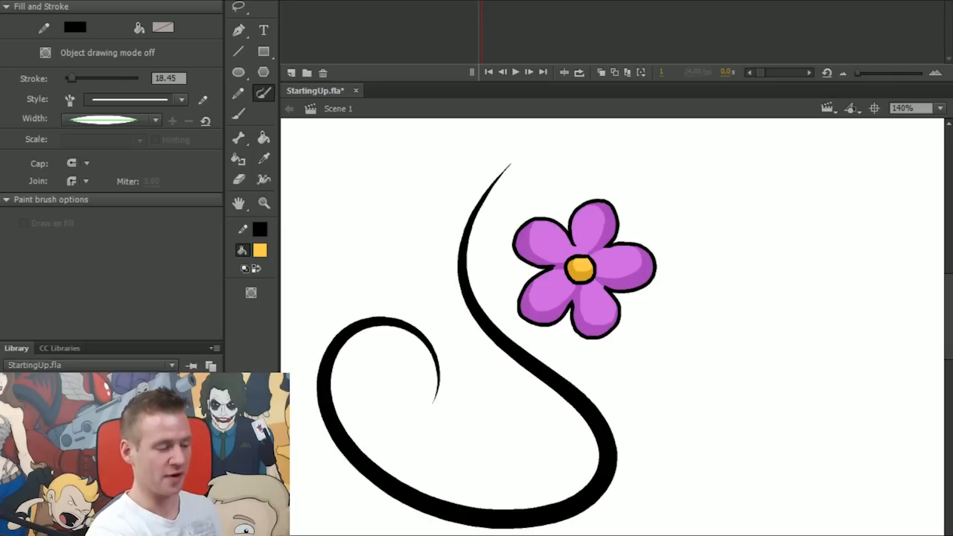
key(ctrl+alt+shift+o)
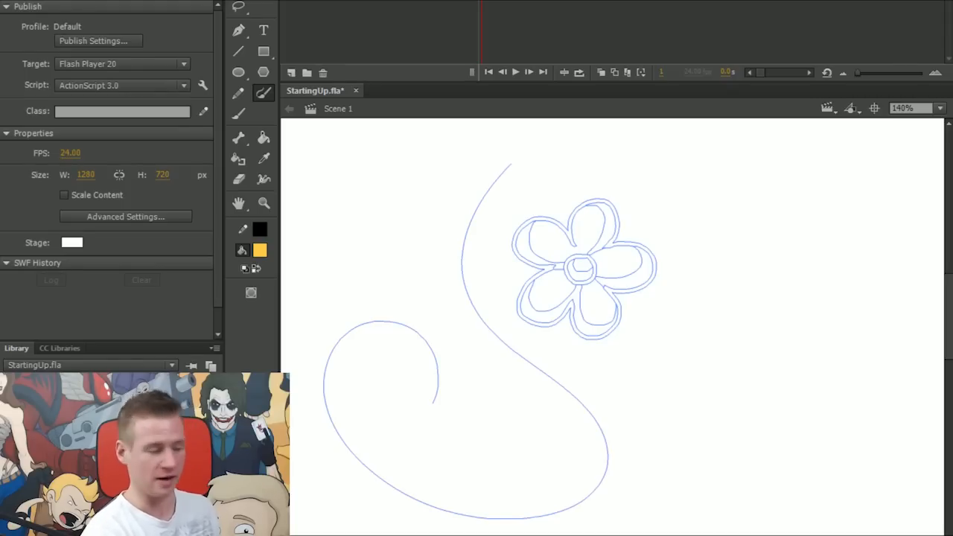
In normal view, paint a similar black curl to the right of the flower with the Brush tool at maximum size.
key(b)
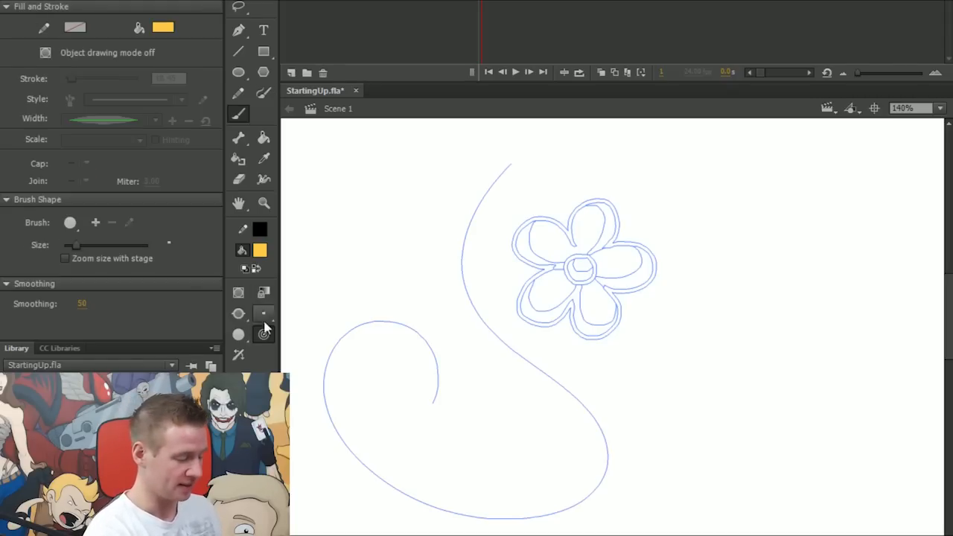
key(ctrl+alt+shift+o)
mouse_move(747, 158)
mouse_down()
mouse_move(732, 183)
mouse_move(849, 402)
mouse_up()
key(ctrl+z)
mouse_move(747, 177)
mouse_down()
mouse_move(767, 264)
mouse_move(734, 495)
mouse_move(761, 422)
mouse_up()
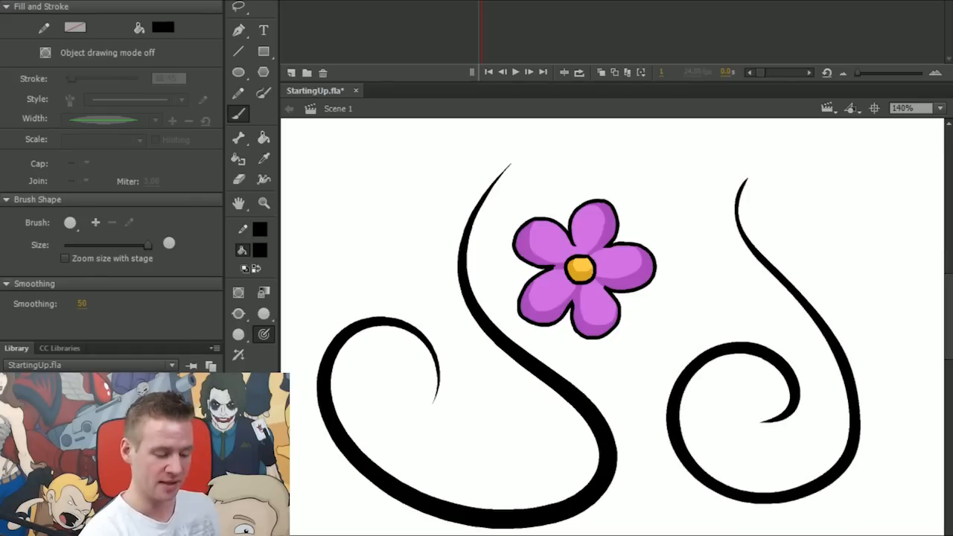
Compare the two curls in outline view, return to normal view, and remove both curls.
key(ctrl+alt+shift+o)
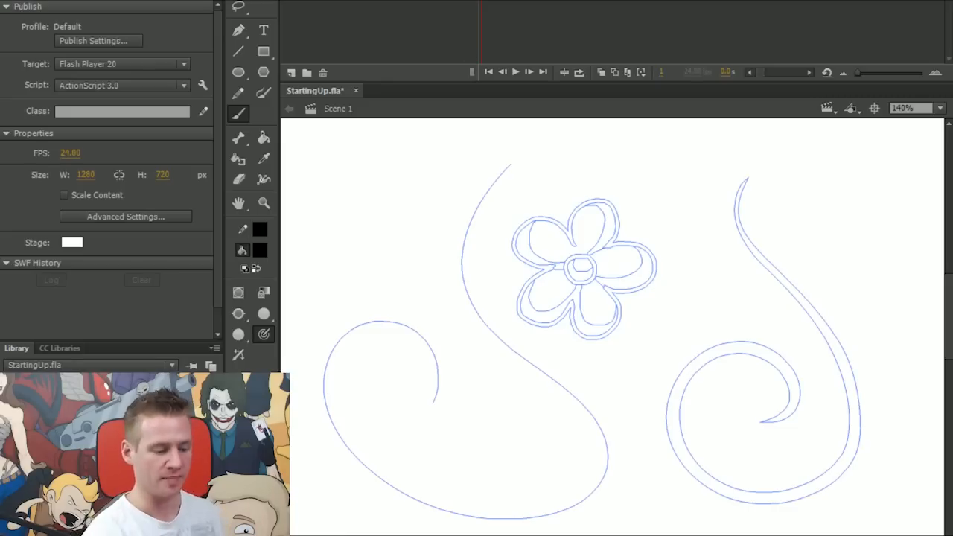
key(v)
key(ctrl+alt+shift+o)
Activate the Paint Brush tool, open the Brush Library, and load Arrow 2.01 from Arrows Special as the stroke style.
click(263, 92)
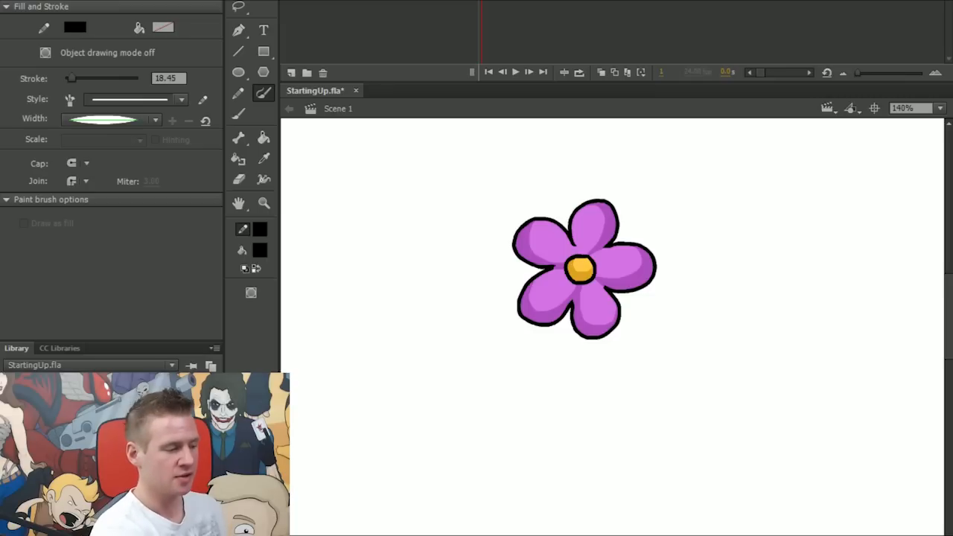
click(379, 0)
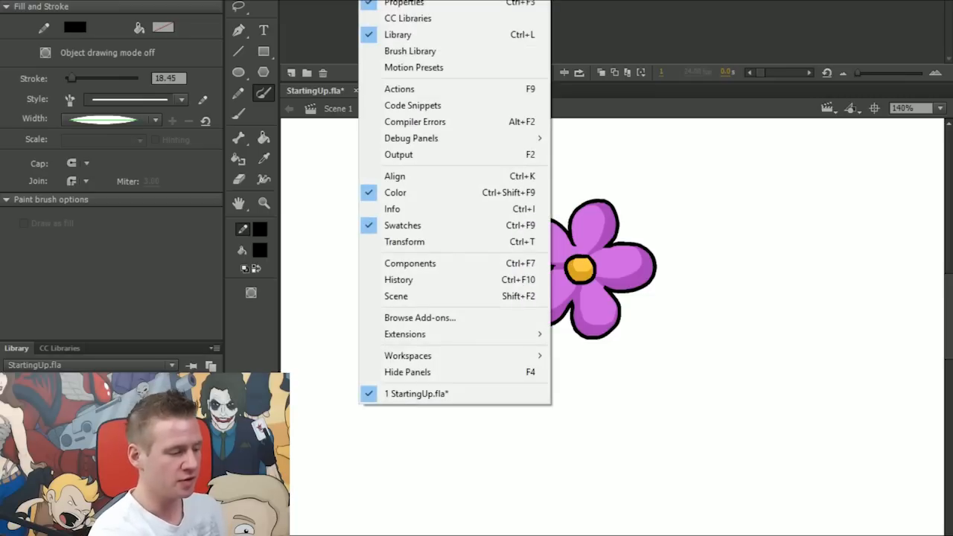
click(450, 53)
drag(803, 65, 818, 30)
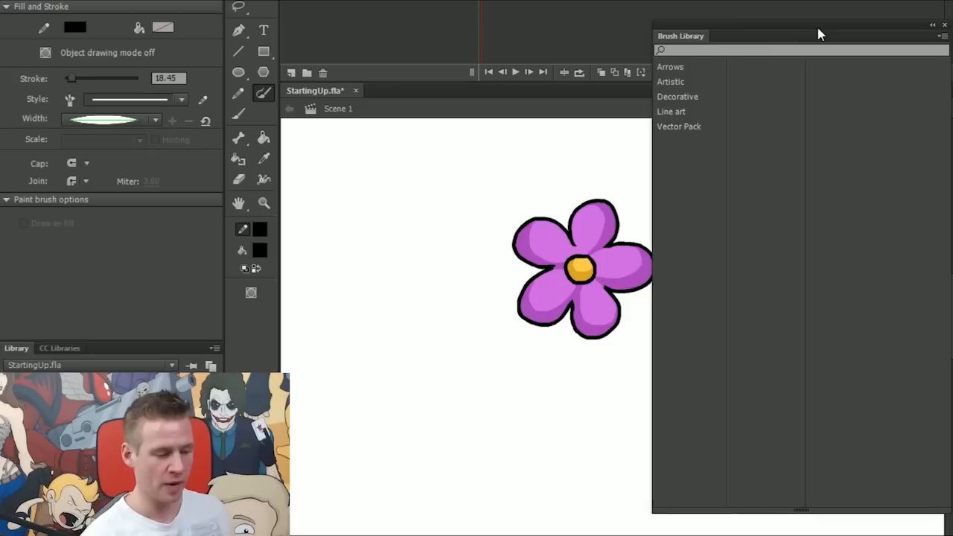
click(681, 69)
click(759, 69)
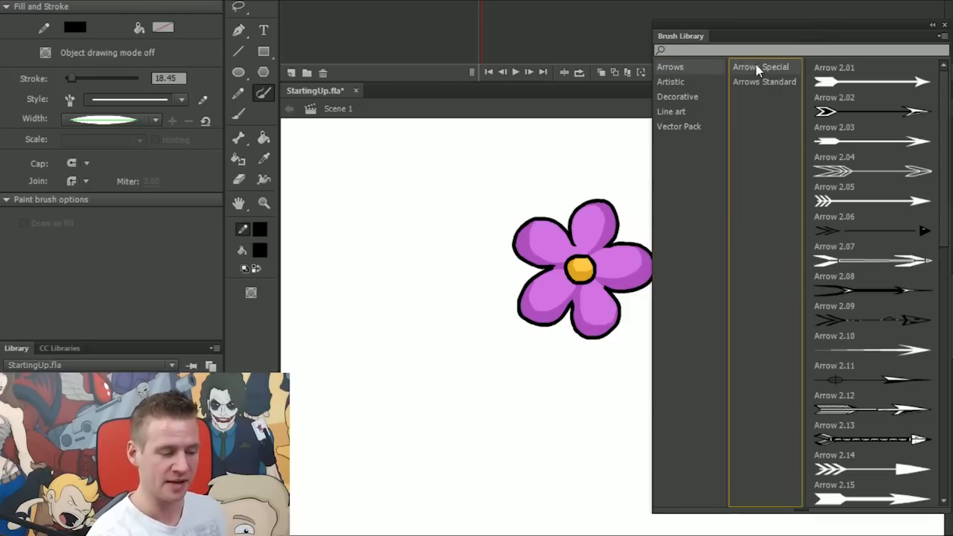
double_click(846, 84)
Draw trial arrow strokes beside the flower, undo them, and keep one curved arrow above and left of the flower.
mouse_move(321, 214)
mouse_down()
mouse_move(398, 170)
mouse_move(546, 177)
mouse_up()
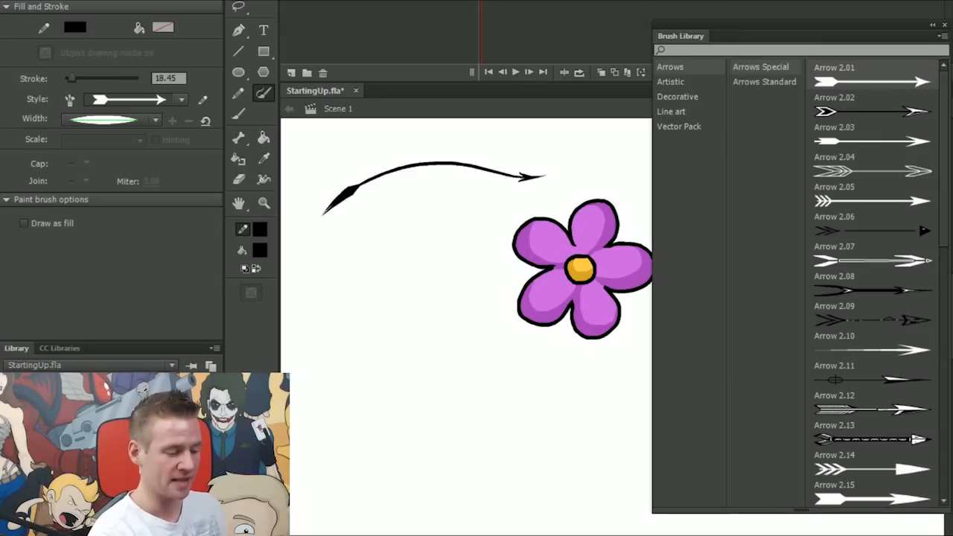
key(ctrl+z)
drag(333, 246, 455, 328)
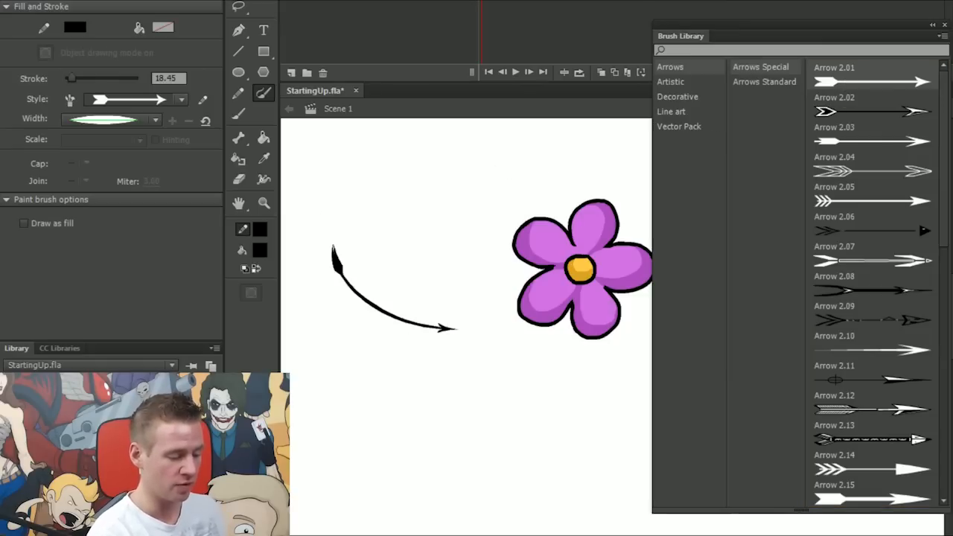
key(ctrl+z)
drag(343, 377, 517, 381)
key(ctrl+z)
drag(376, 207, 534, 158)
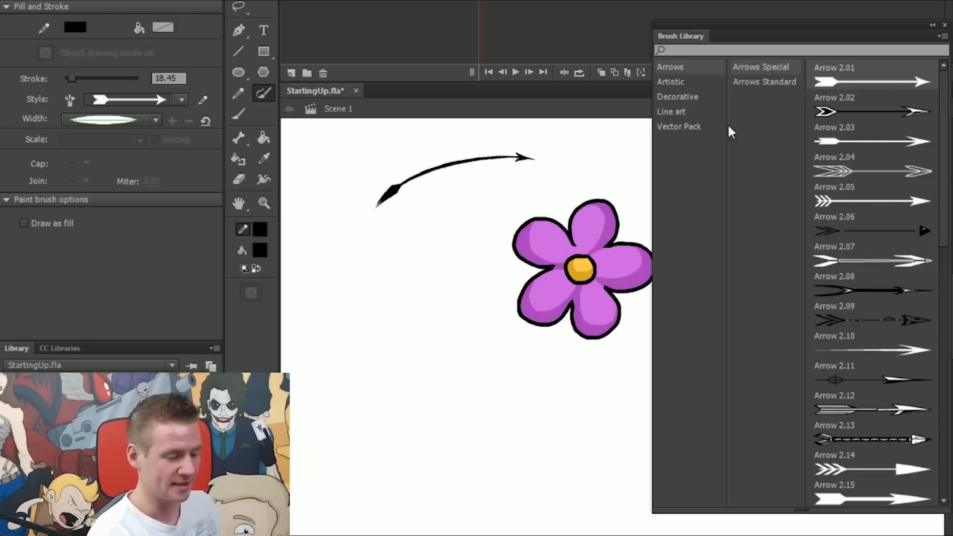
Set the stroke width profile to Uniform and draw three more arrows below the first one.
click(157, 121)
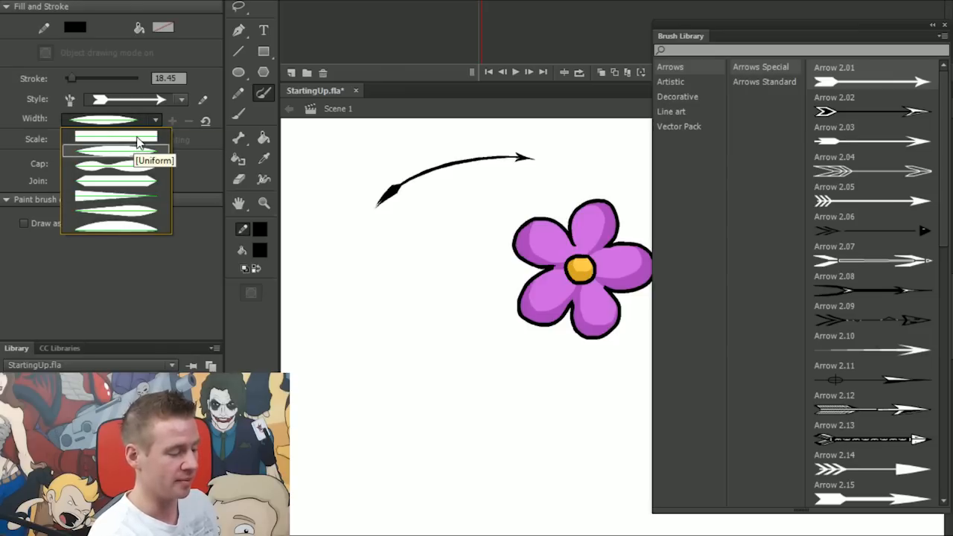
click(137, 143)
mouse_move(359, 266)
mouse_down()
mouse_move(427, 222)
mouse_move(456, 221)
mouse_up()
drag(347, 329, 476, 339)
drag(574, 414, 590, 420)
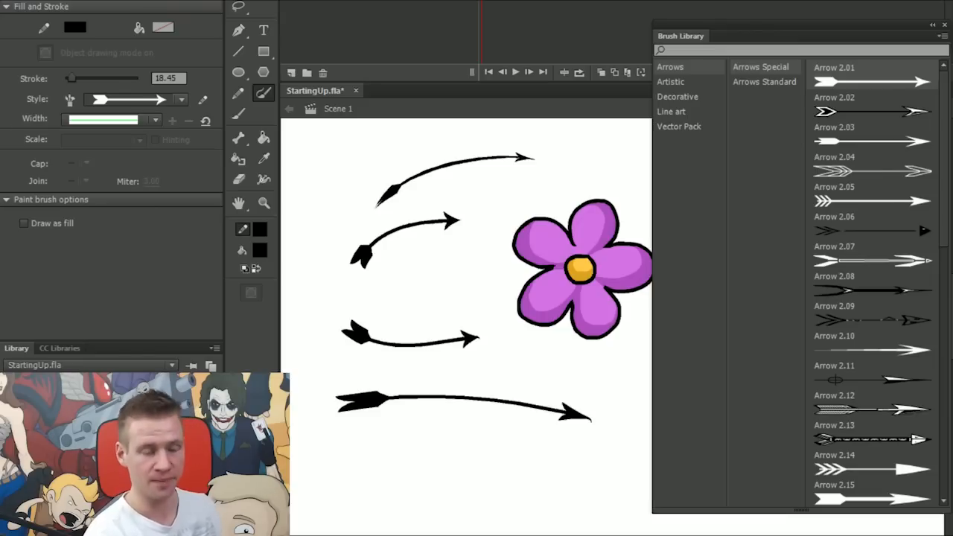
Delete all the arrow strokes from the stage and reactivate the Paint Brush tool.
key(ctrl+a)
key(Delete)
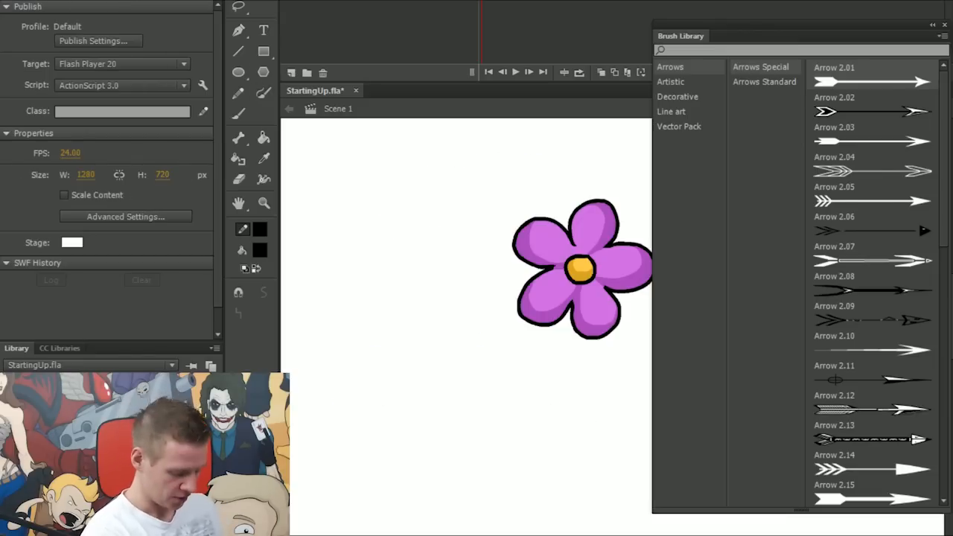
key(b)
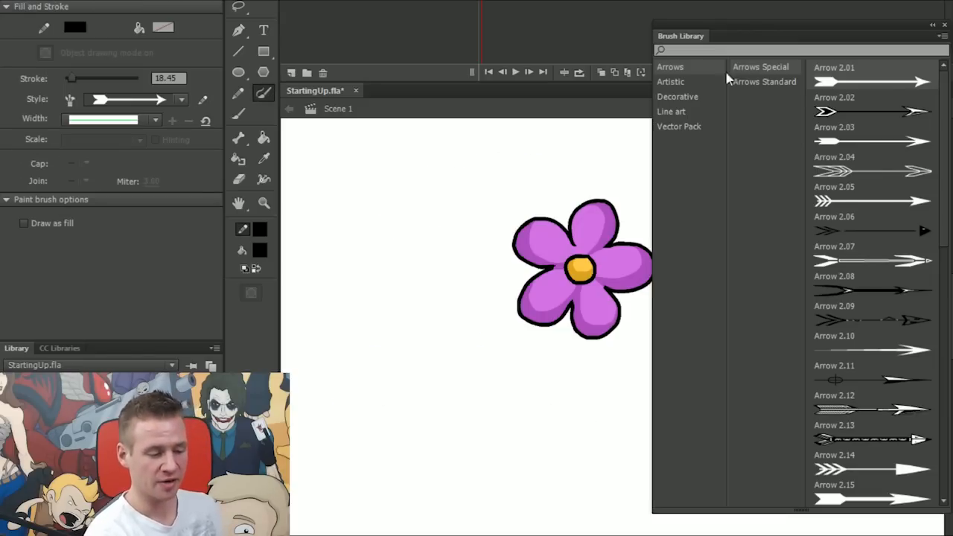
Try a stem under the flower with Chalk - Scribble from the Artistic Chalk Charcoal brushes, and undo it.
click(674, 82)
drag(595, 201, 524, 172)
click(765, 71)
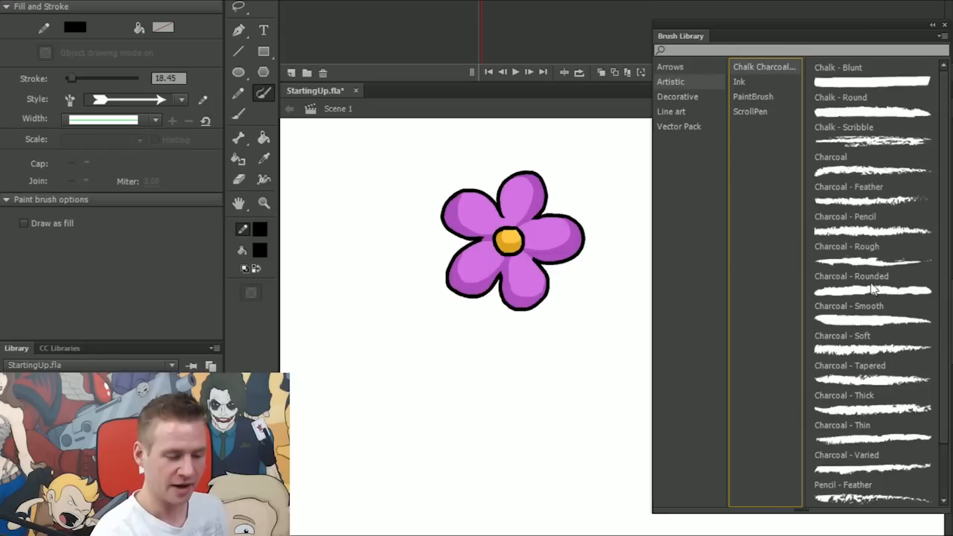
double_click(886, 141)
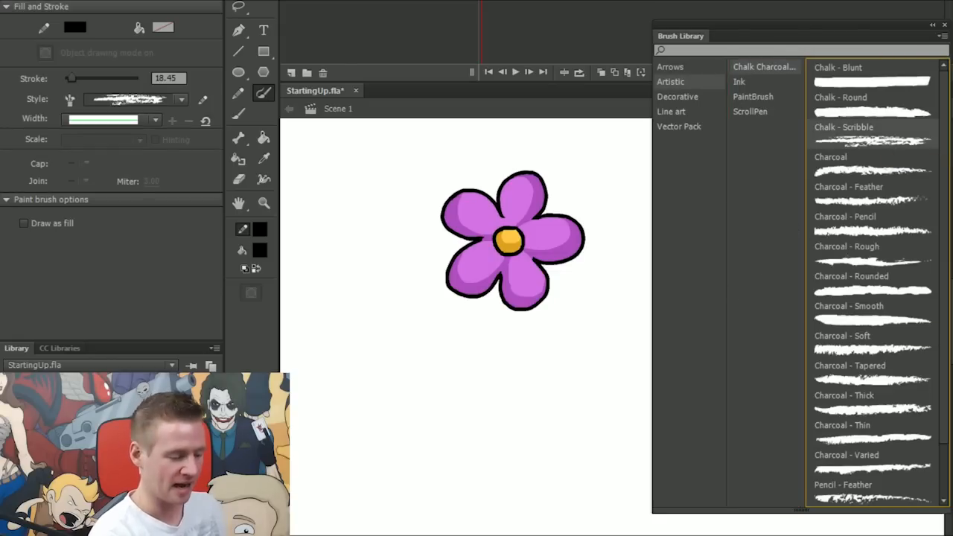
drag(506, 272, 521, 482)
key(ctrl+z)
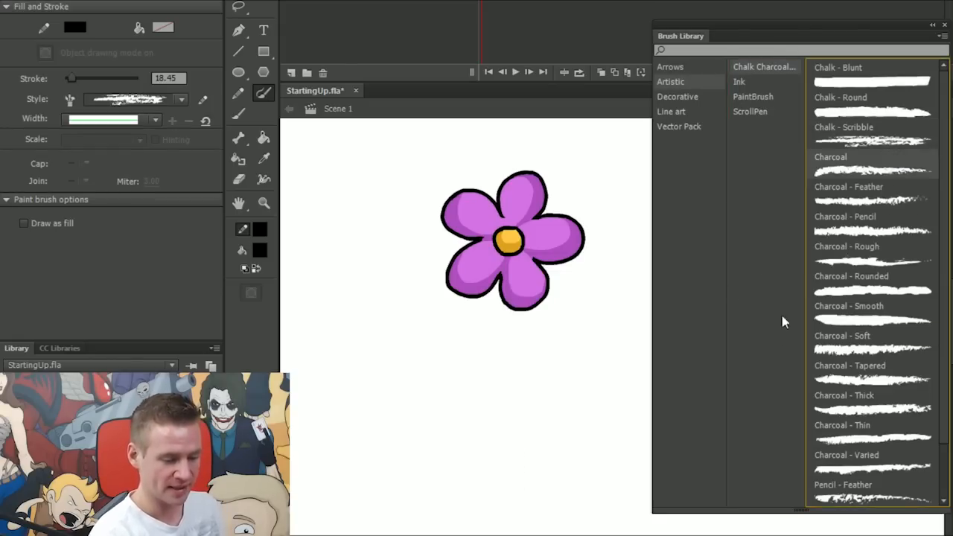
Load the Charcoal - Feather brush and draw a curved black stem down from the flower's centre, replacing the first straight attempt.
double_click(864, 196)
drag(504, 248, 511, 451)
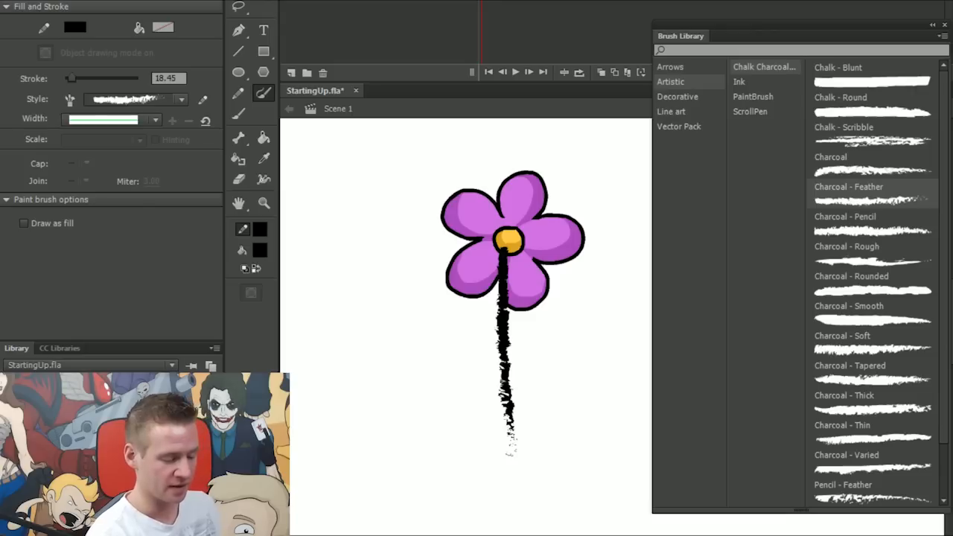
key(ctrl+z)
drag(503, 262, 519, 462)
Load the Charcoal - Smooth brush and paint a cluster of black grass blades left of the stem's base.
scroll(872, 282, down, 2)
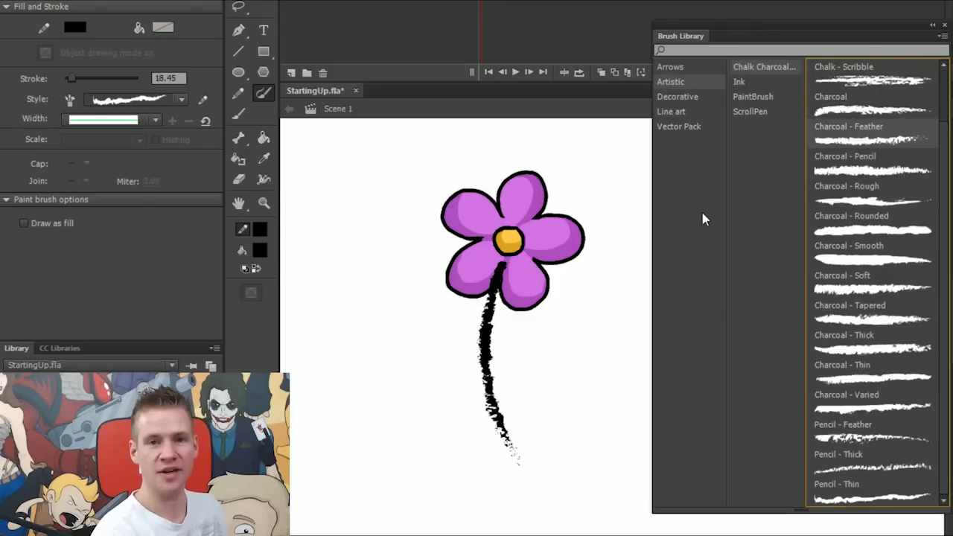
click(871, 259)
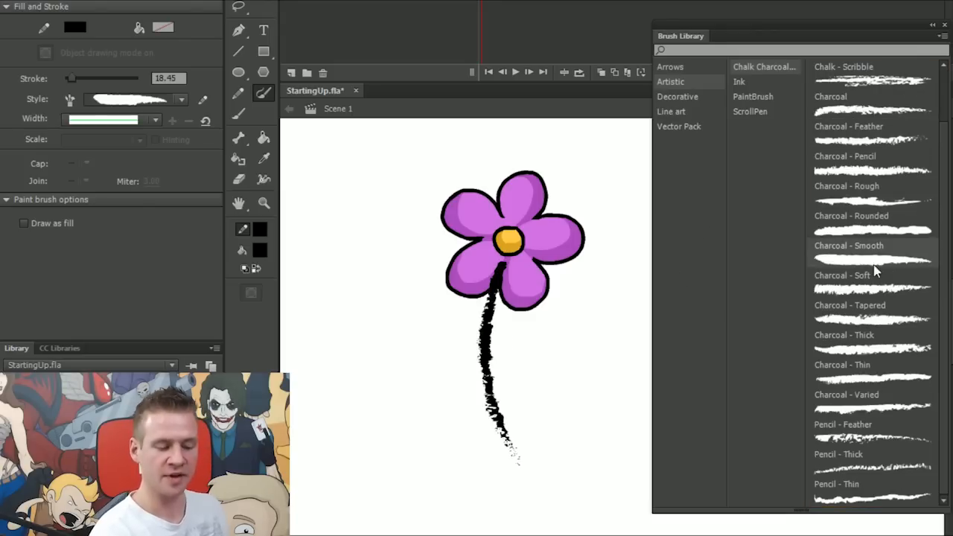
drag(408, 370, 388, 474)
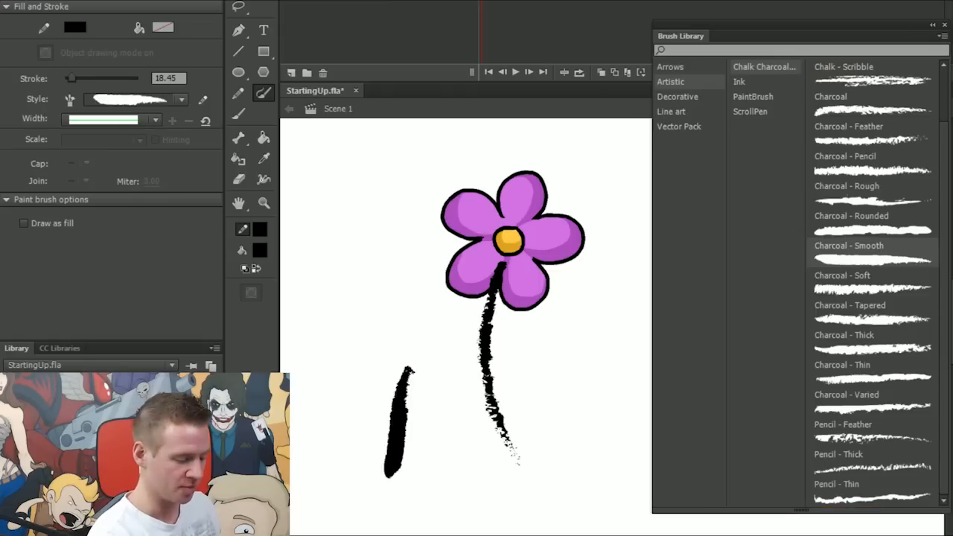
key(ctrl+z)
drag(414, 359, 383, 477)
drag(438, 409, 429, 473)
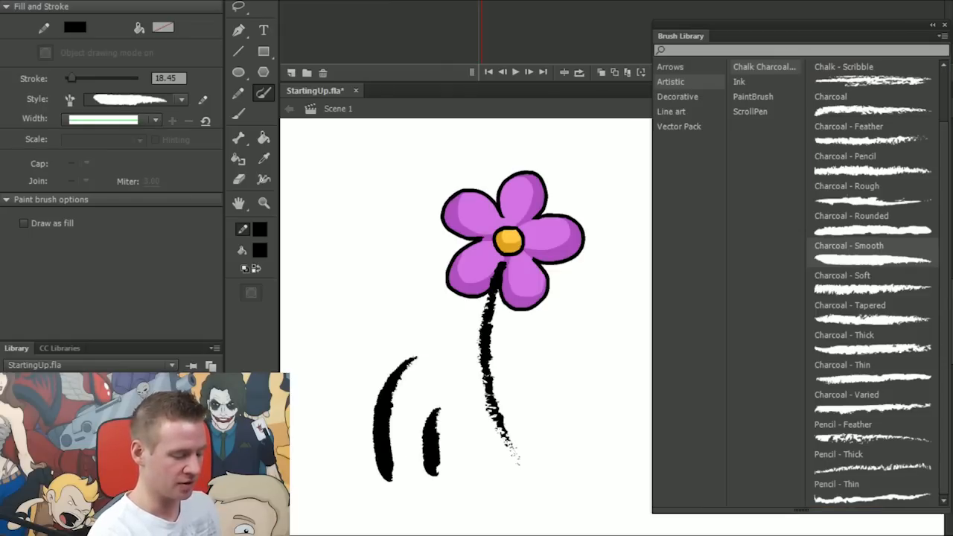
drag(421, 426, 408, 477)
drag(468, 420, 450, 470)
drag(406, 419, 393, 469)
drag(374, 363, 339, 477)
drag(458, 372, 441, 473)
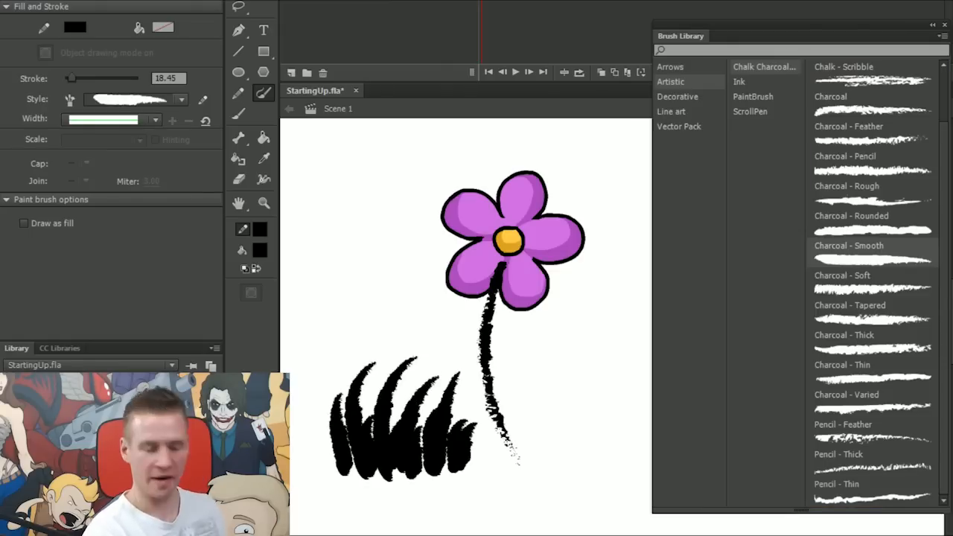
Select the grass cluster and duplicate it into a continuous row of grass across the stem's base.
key(v)
mouse_move(314, 508)
mouse_down()
mouse_move(447, 437)
mouse_move(483, 351)
mouse_up()
key(ctrl+c)
key(ctrl+v)
drag(596, 349, 517, 420)
key(ctrl+z)
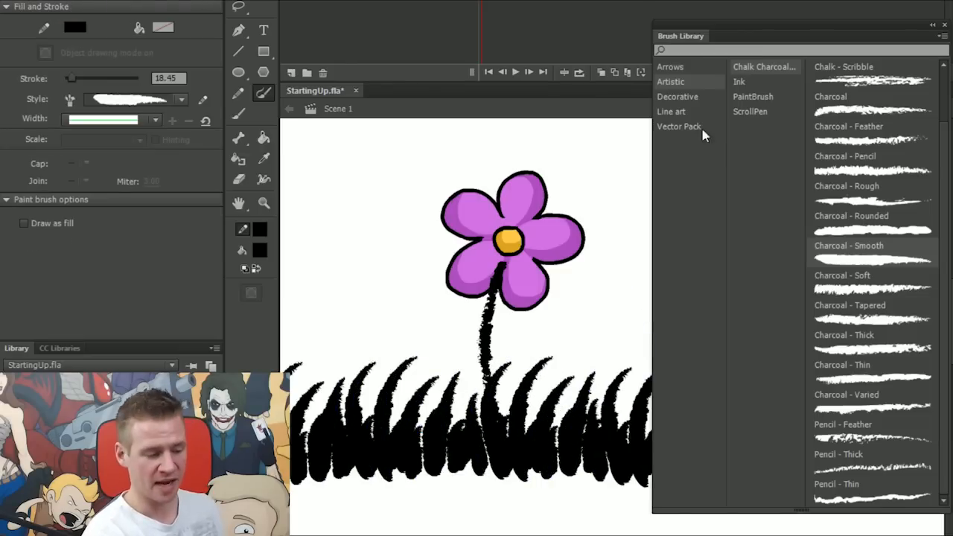
Load Cloudy Half from the Decorative Elegant Curl brushes and draw one cloud on each side above the flower.
click(691, 97)
click(764, 95)
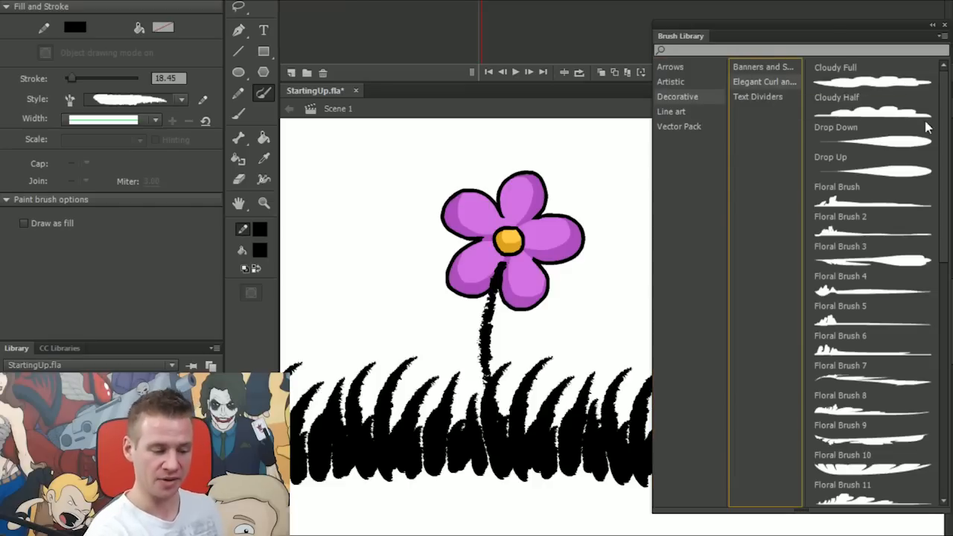
click(882, 113)
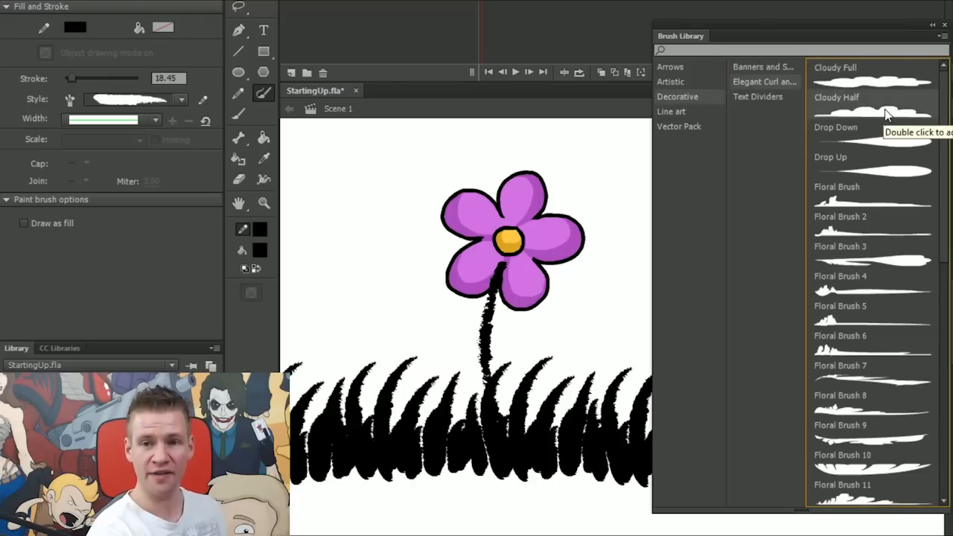
double_click(883, 113)
drag(452, 154, 453, 154)
drag(608, 164, 639, 168)
key(ctrl+z)
drag(566, 172, 689, 178)
Select both cloud strokes and increase their stroke size to 30.65.
key(v)
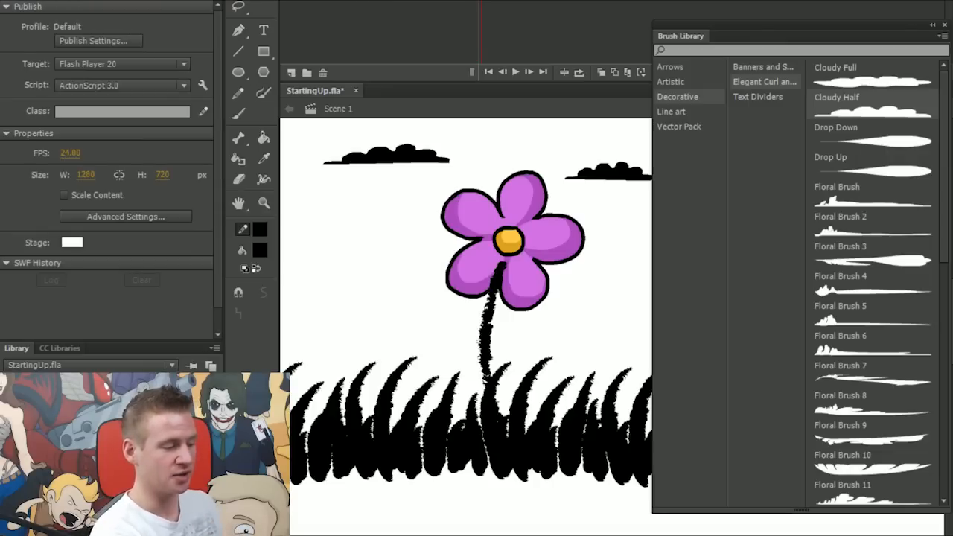
mouse_move(387, 132)
mouse_down()
mouse_move(448, 156)
mouse_move(604, 156)
mouse_move(436, 159)
mouse_up()
drag(596, 141, 626, 194)
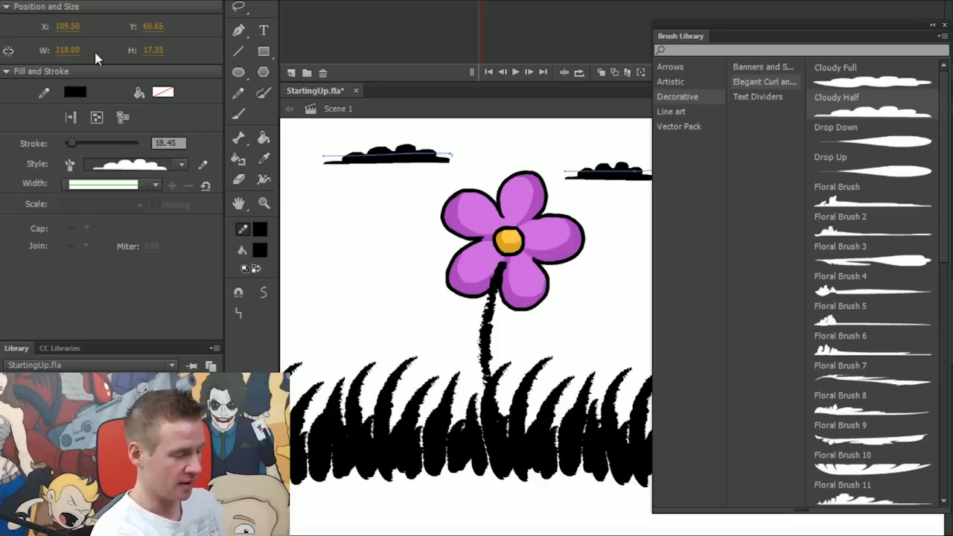
click(72, 145)
mouse_move(72, 145)
mouse_down()
mouse_move(83, 144)
mouse_move(72, 146)
mouse_move(83, 164)
mouse_up()
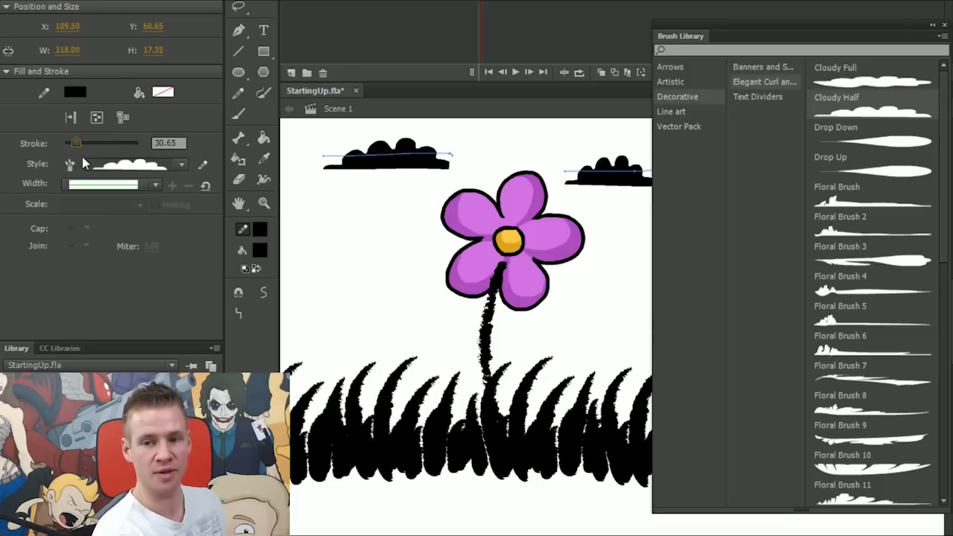
Select all the grass blades without the stem and set their stroke colour to olive green.
mouse_move(286, 498)
mouse_down()
mouse_move(638, 473)
mouse_move(654, 462)
mouse_up()
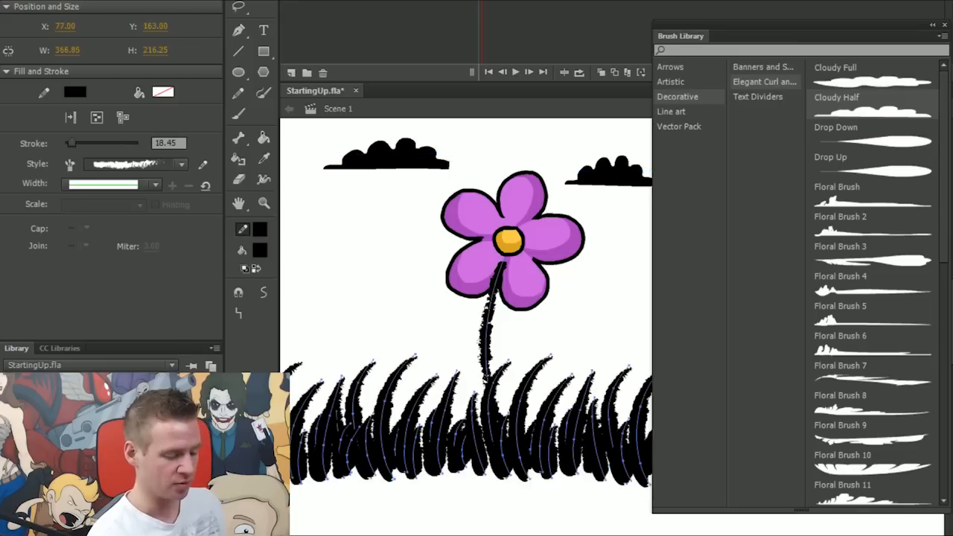
shift+click(486, 335)
click(260, 230)
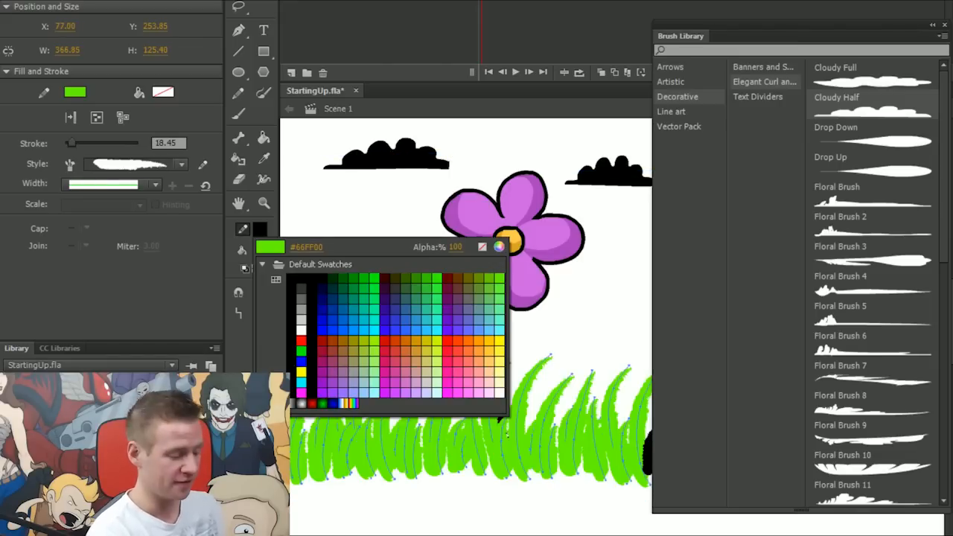
click(479, 278)
Select the flower's stem and set its stroke colour to dark green #003300.
drag(521, 328, 479, 335)
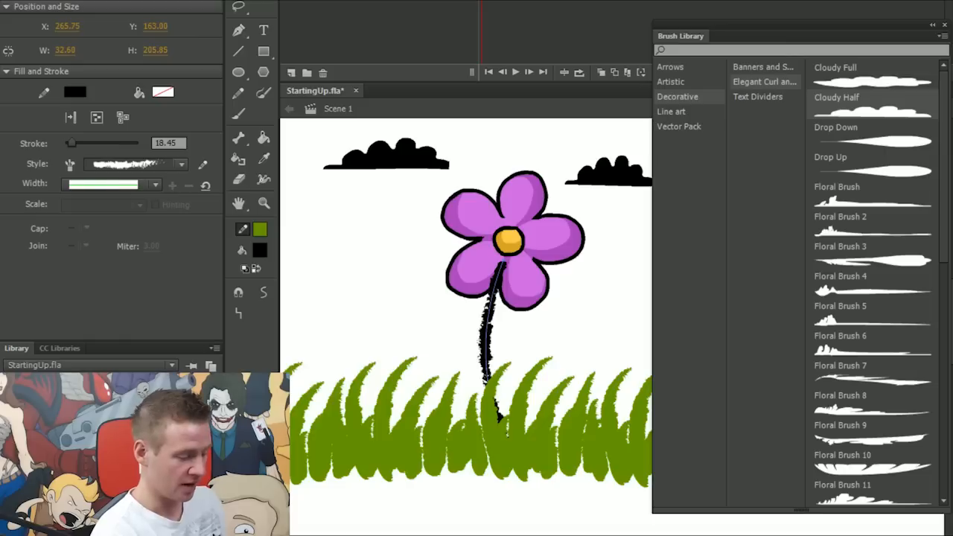
click(260, 230)
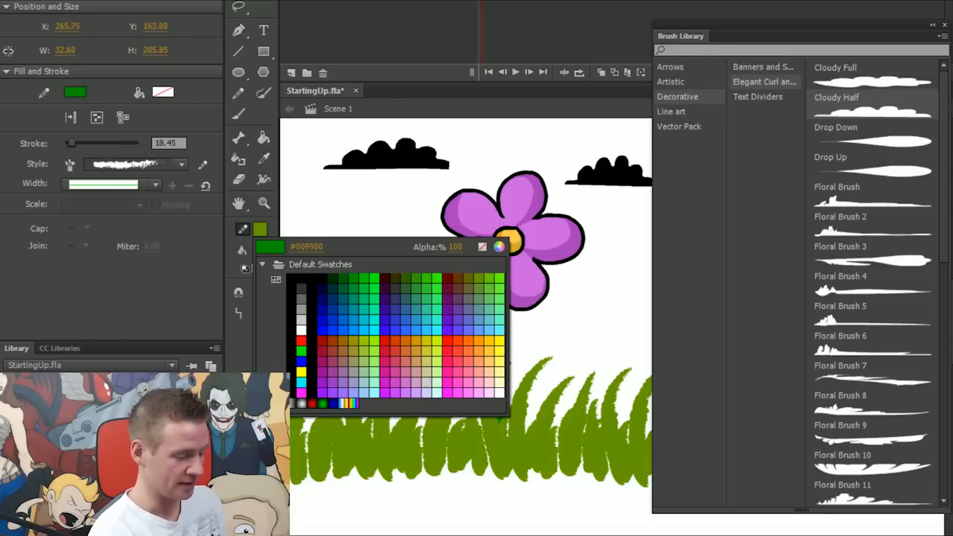
click(333, 279)
Select both clouds and set their stroke colour to light grey.
click(610, 172)
shift+click(430, 150)
click(259, 232)
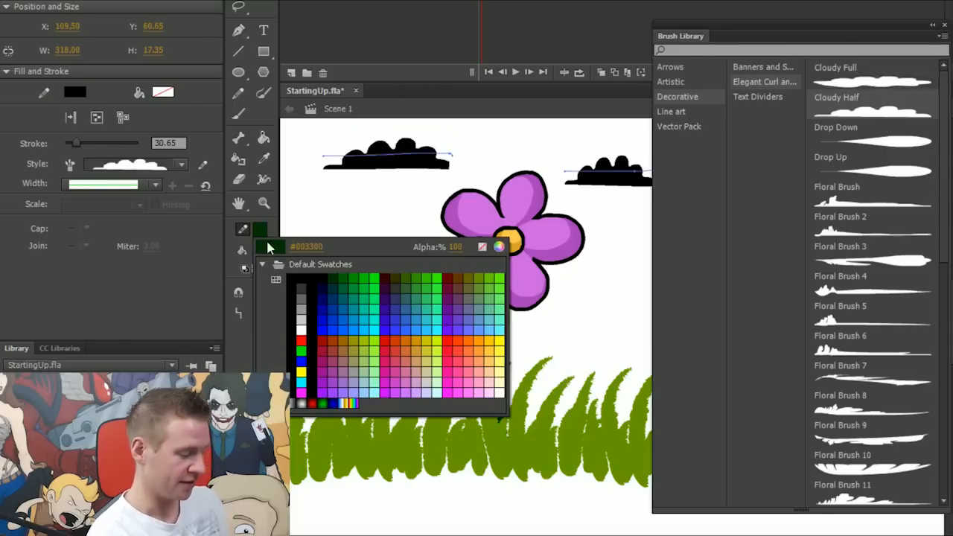
click(301, 319)
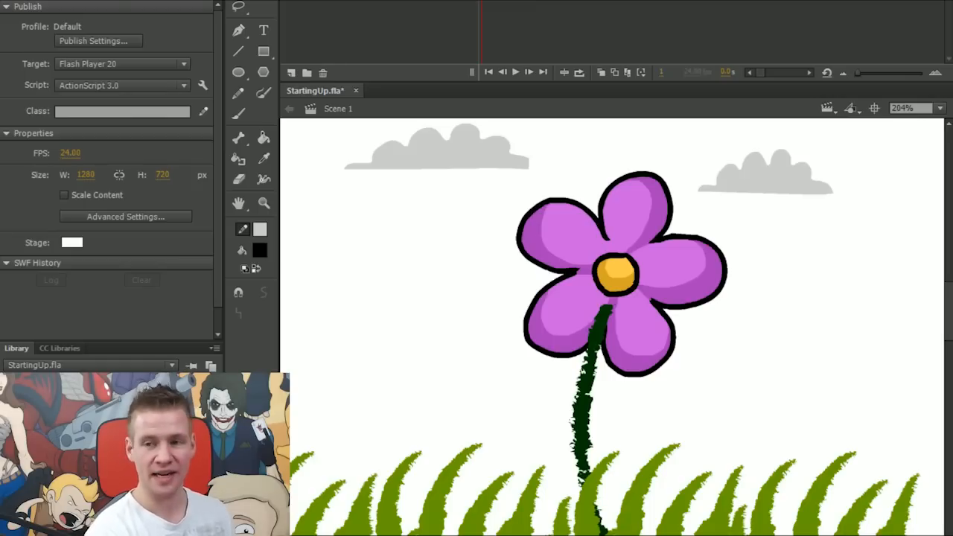
Try reshaping a grass blade right of the stem with the Selection tool, and undo it.
mouse_move(641, 481)
mouse_down()
mouse_move(707, 438)
mouse_move(746, 380)
mouse_move(501, 443)
mouse_move(635, 477)
mouse_up()
key(ctrl+z)
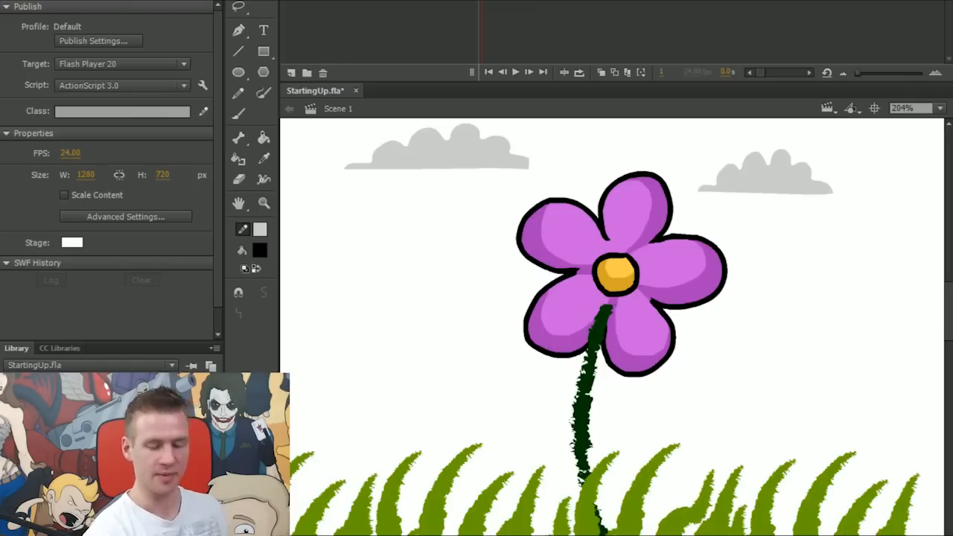
click(622, 274)
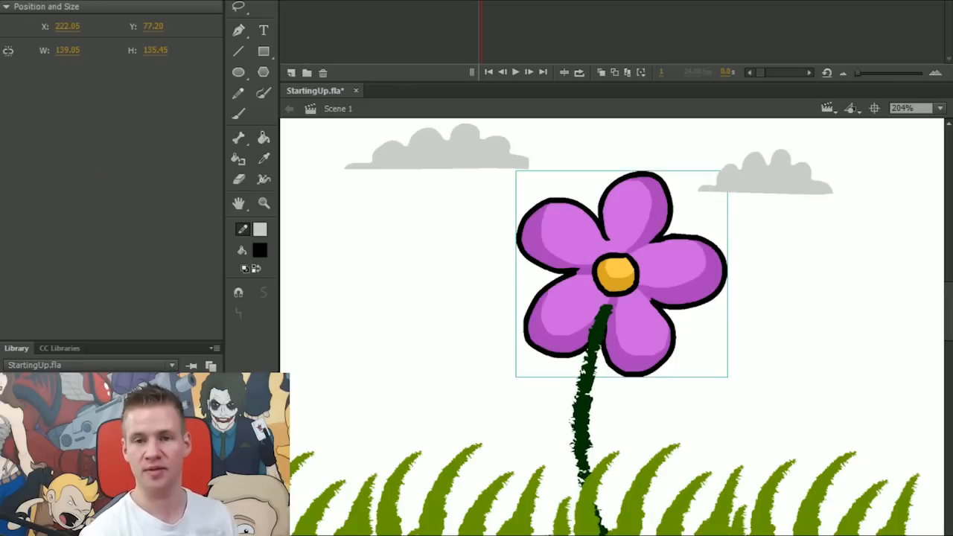
key(Escape)
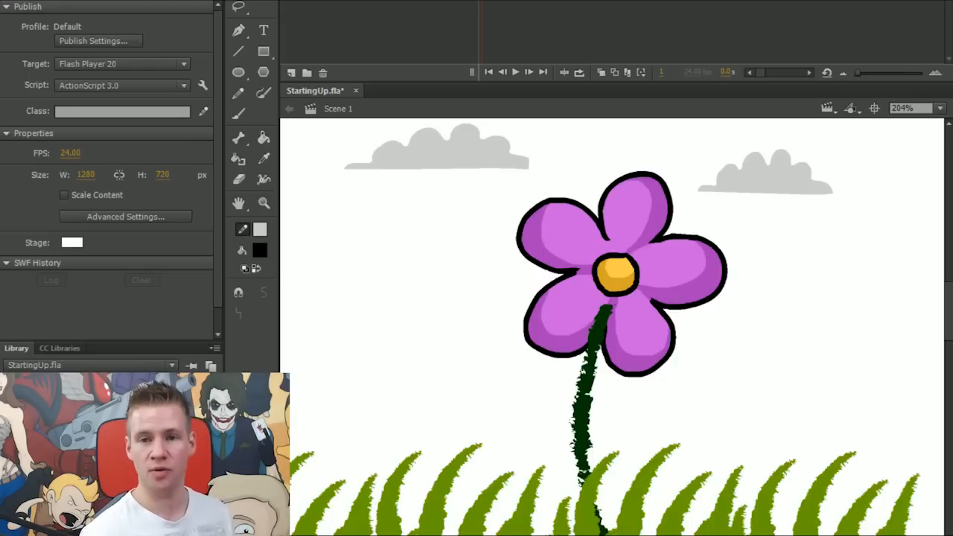
Select the flower and its stem together and bring them to the front of the grass.
drag(769, 245, 524, 426)
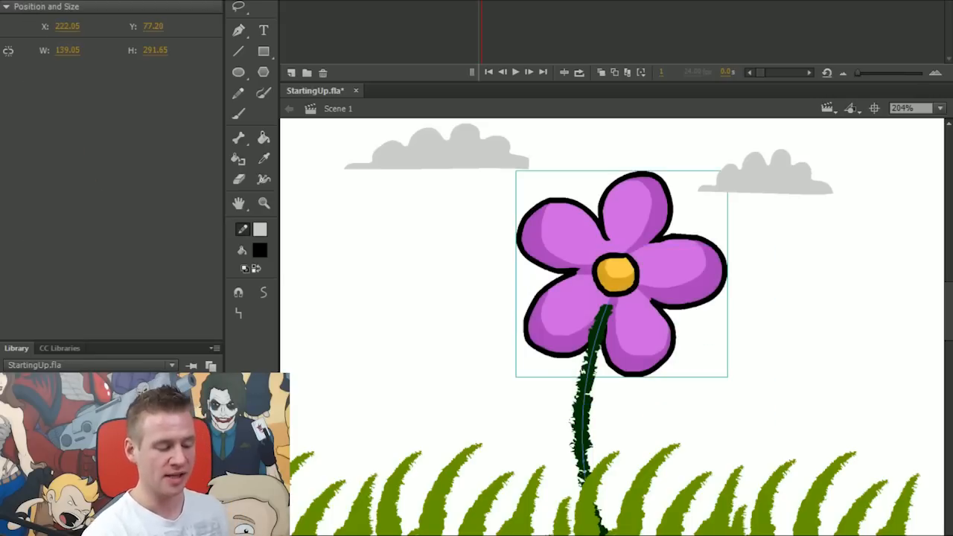
right_click(631, 315)
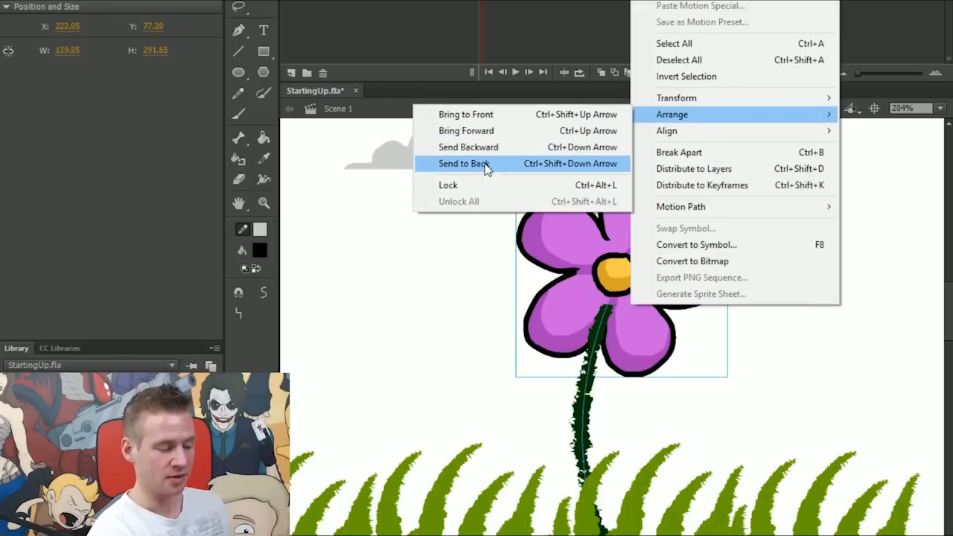
click(491, 116)
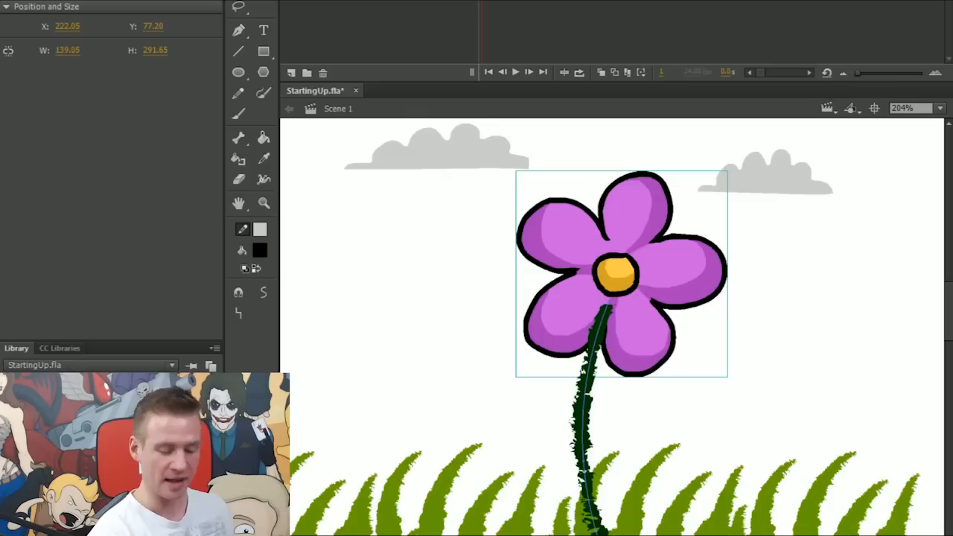
key(Escape)
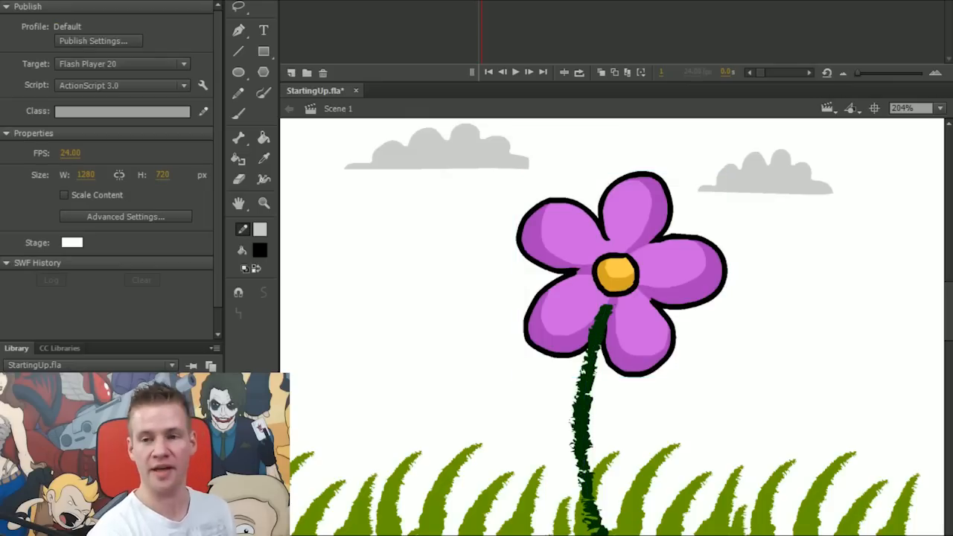
Bring the flower group alone to the front so it covers the top of the stem.
right_click(635, 263)
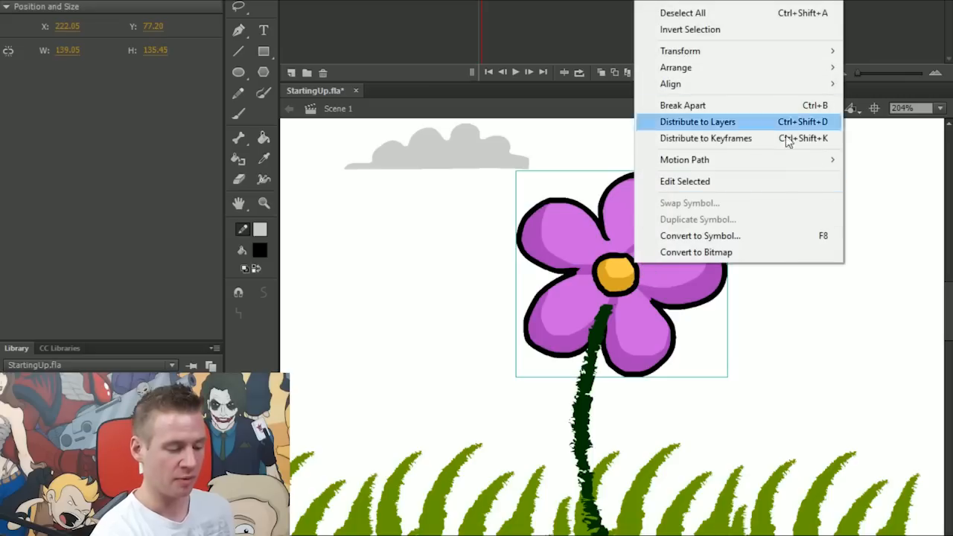
mouse_move(748, 74)
click(542, 70)
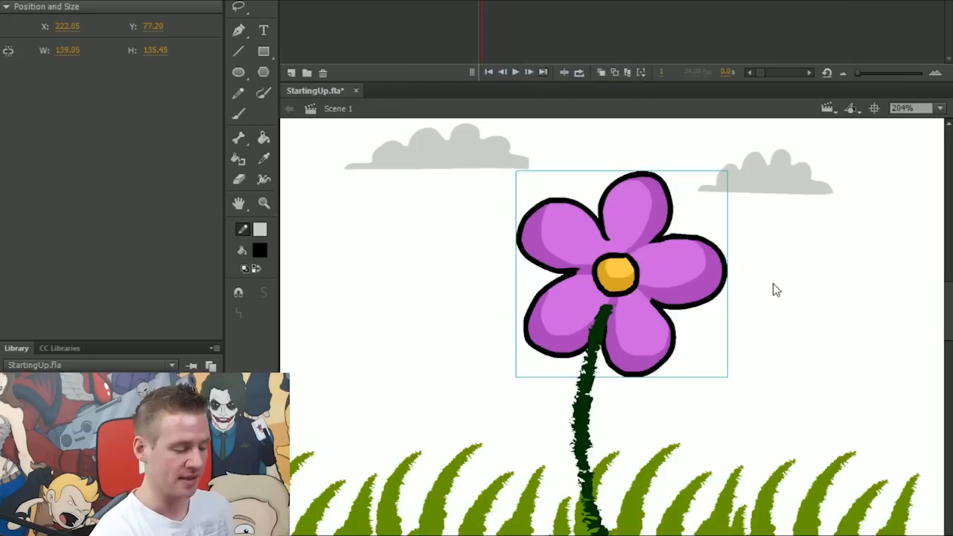
key(Escape)
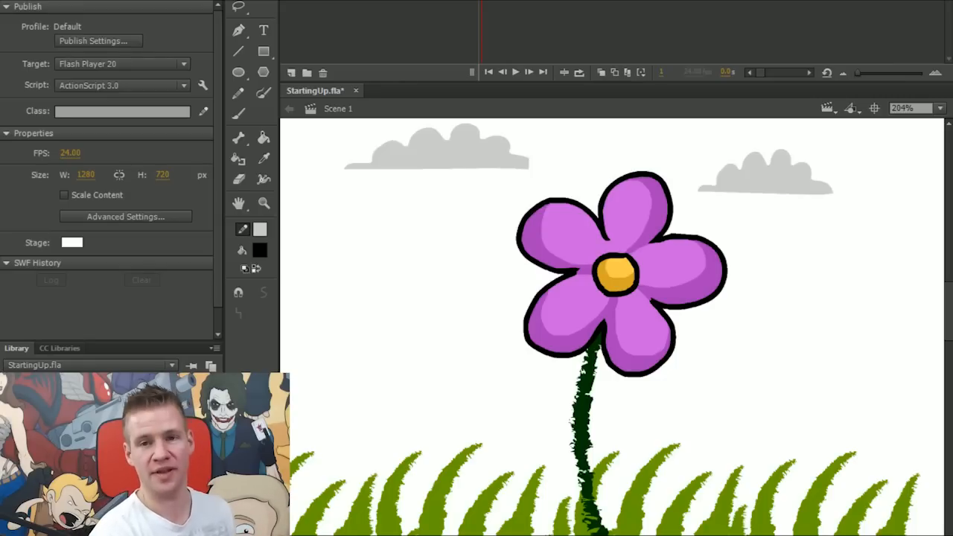
Try moving the flower group slightly up and to the right over its stem, and undo the move.
drag(664, 337, 677, 314)
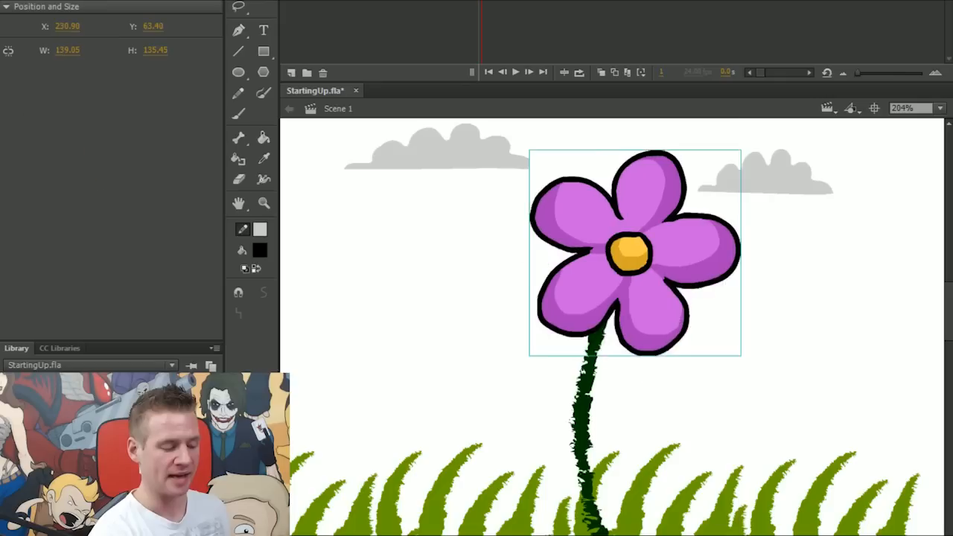
key(ctrl+z)
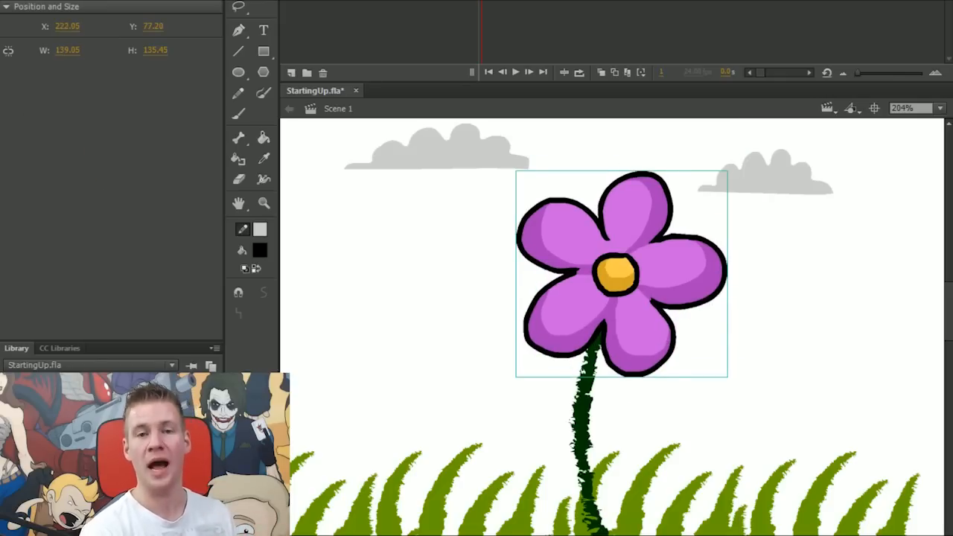
Try moving the flower group sideways off its stem toward the empty area on the left, and undo the move.
key(Escape)
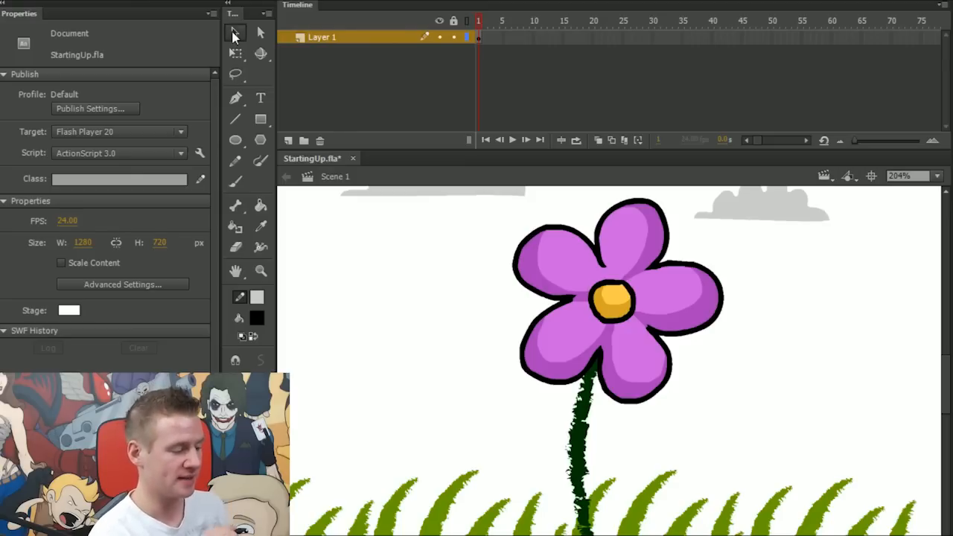
click(618, 298)
click(439, 312)
drag(618, 298, 481, 300)
key(ctrl+z)
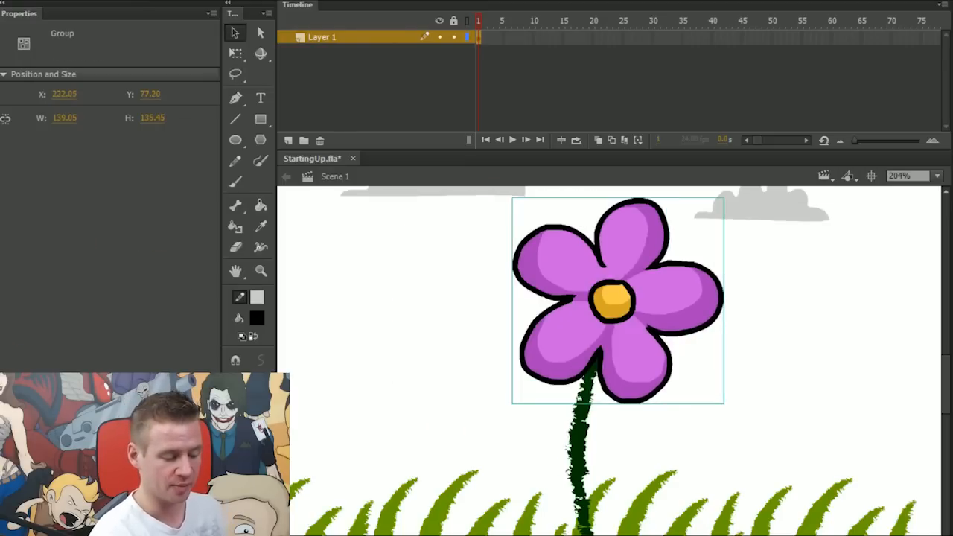
Select the stem and a grass blade in turn to inspect them as separate objects, and clear the selection.
click(579, 447)
click(655, 491)
click(745, 417)
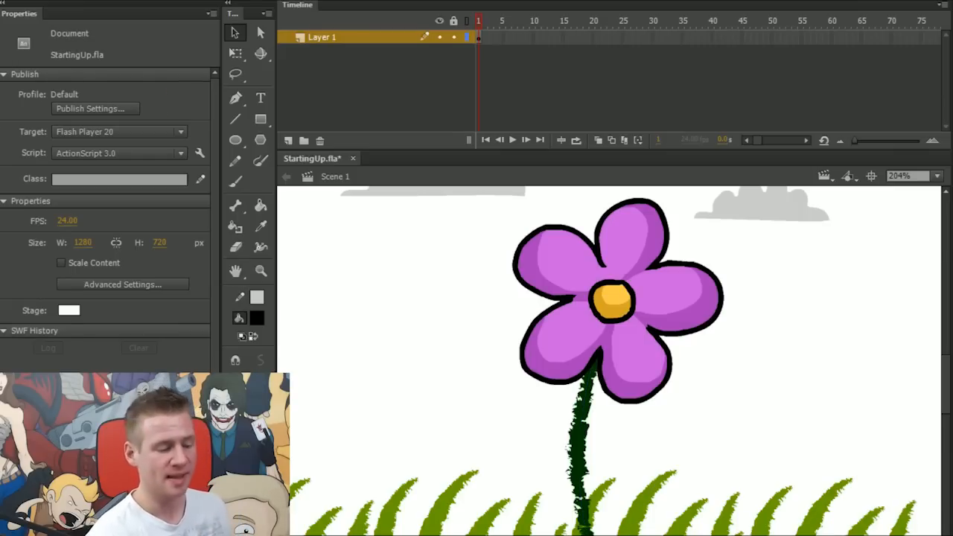
Place a copy of the flower group left of the original at about X 68, Y 100, and break it apart into editable shapes.
drag(611, 357, 679, 358)
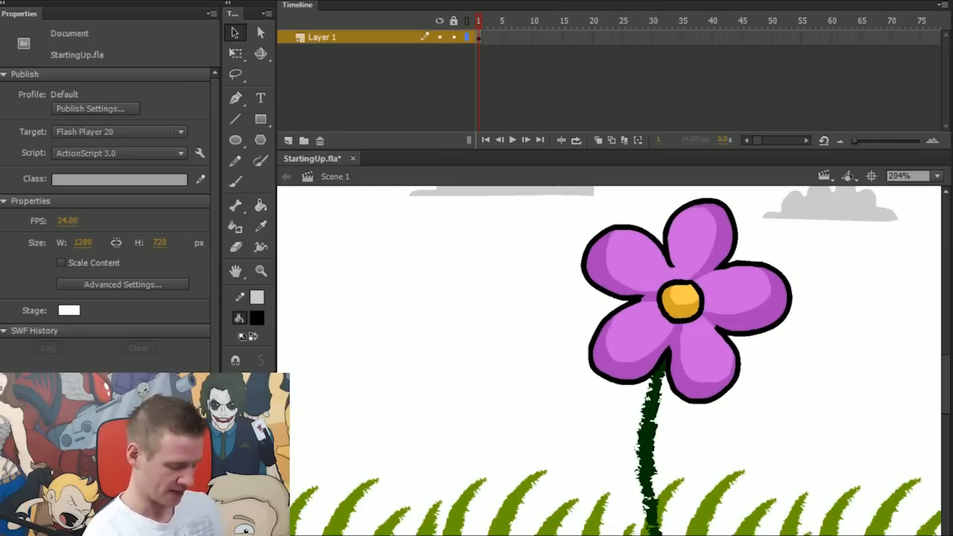
click(733, 292)
drag(734, 293, 498, 324)
right_click(499, 324)
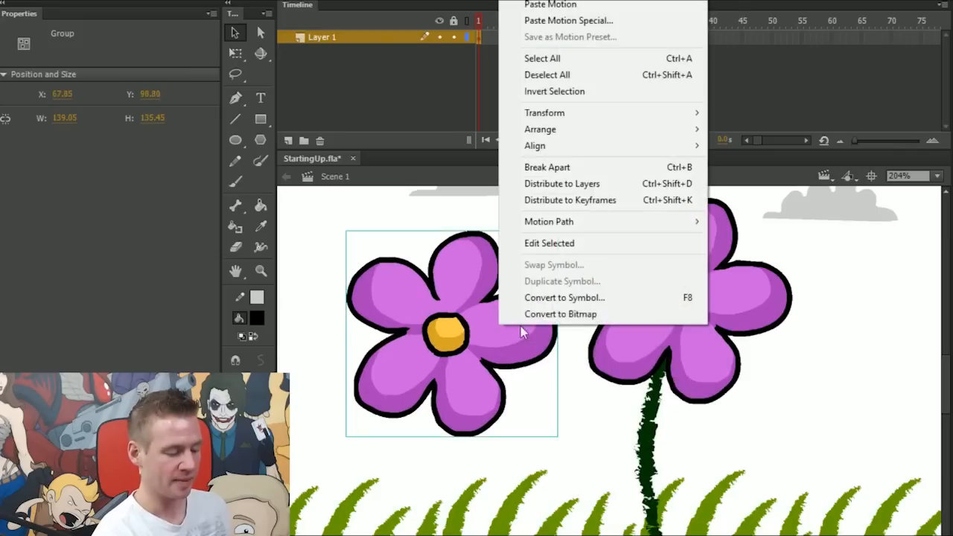
click(589, 172)
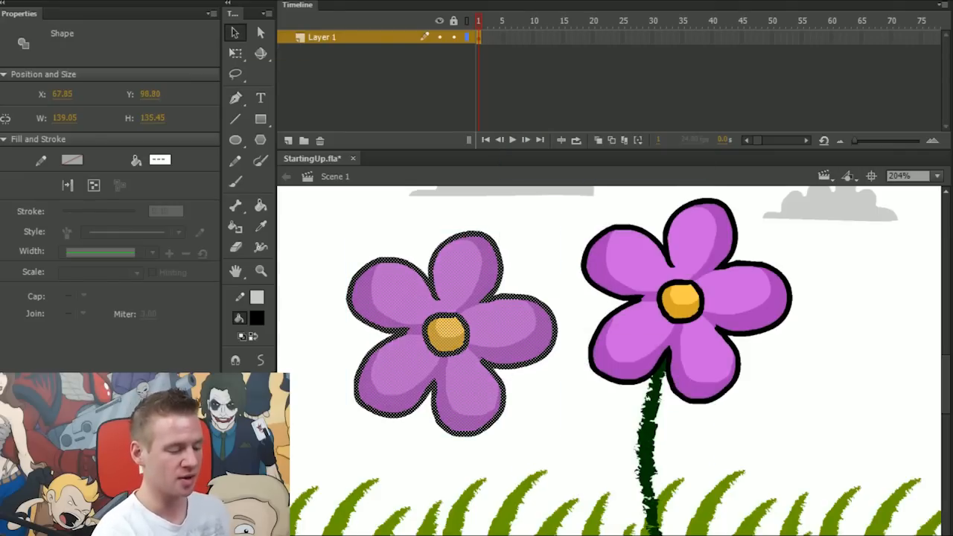
drag(484, 328, 484, 330)
Display all anchor points of the broken-apart flower copy with the Subselection tool, and clear the selection.
click(262, 33)
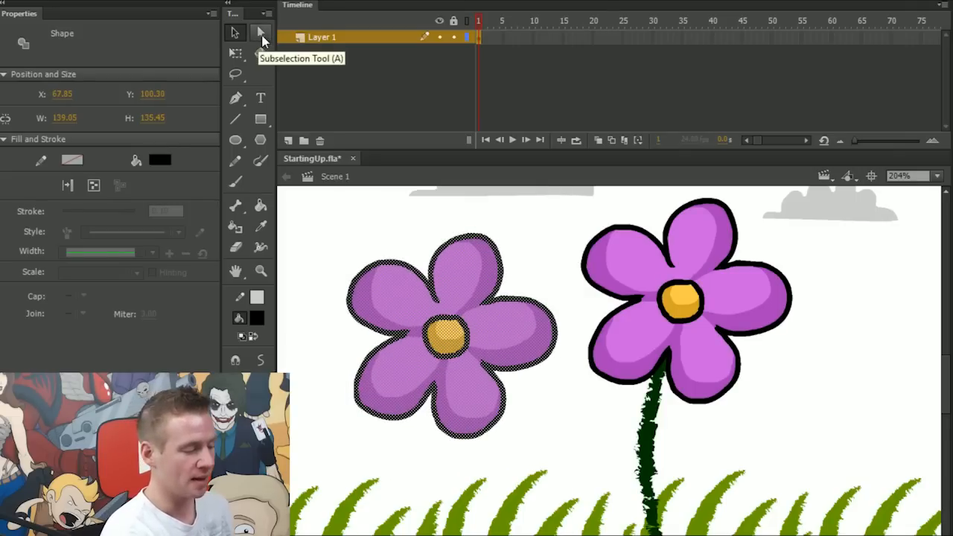
drag(330, 442, 564, 222)
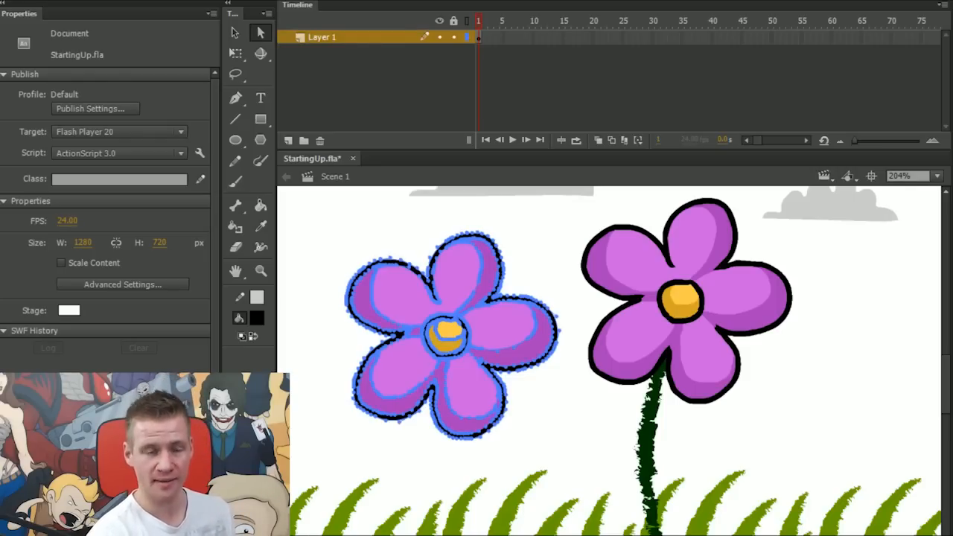
key(Escape)
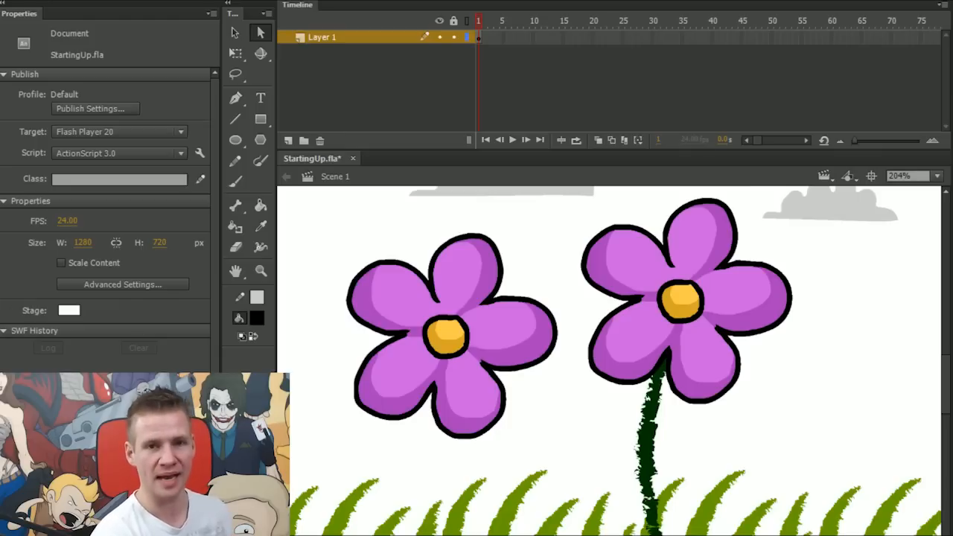
Delete the loose stemless flower to the left of the flower on the stem.
click(237, 55)
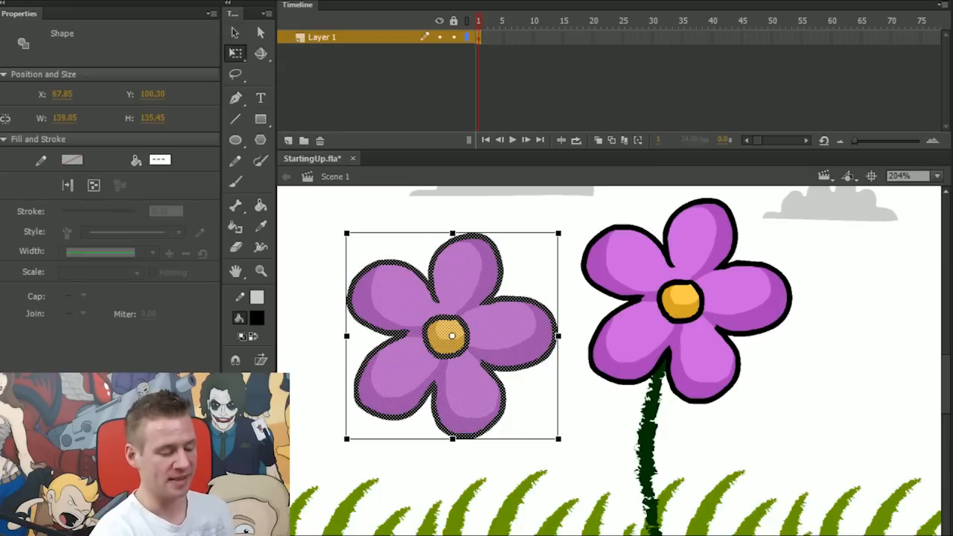
click(233, 34)
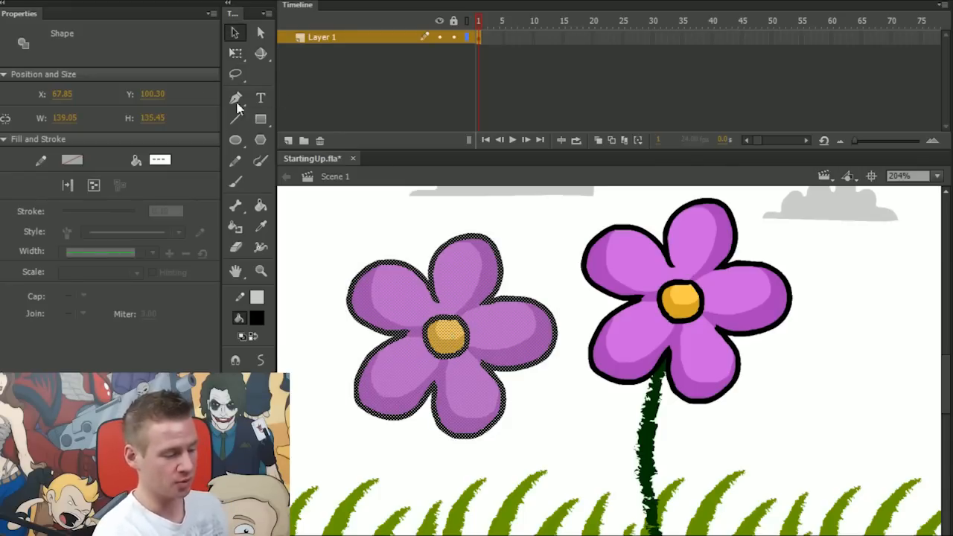
click(235, 53)
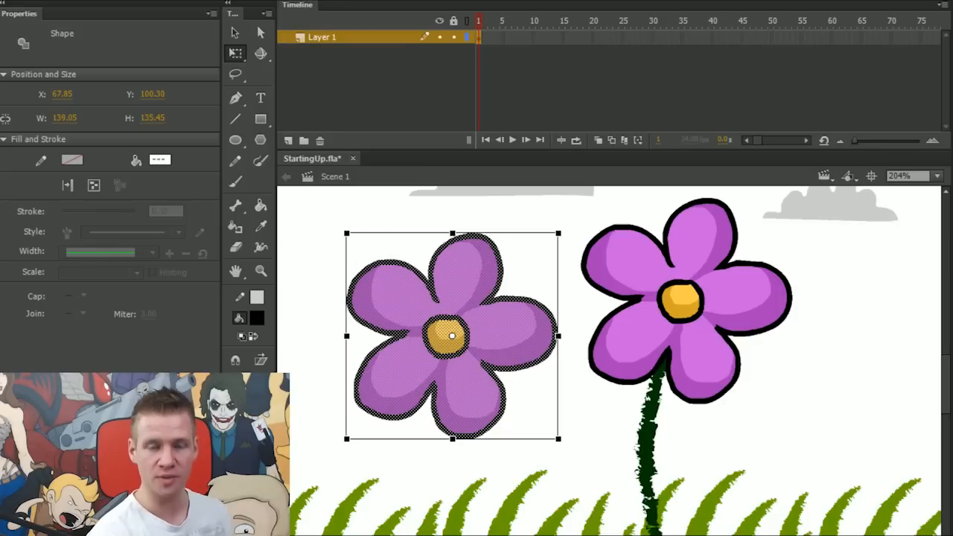
key(Delete)
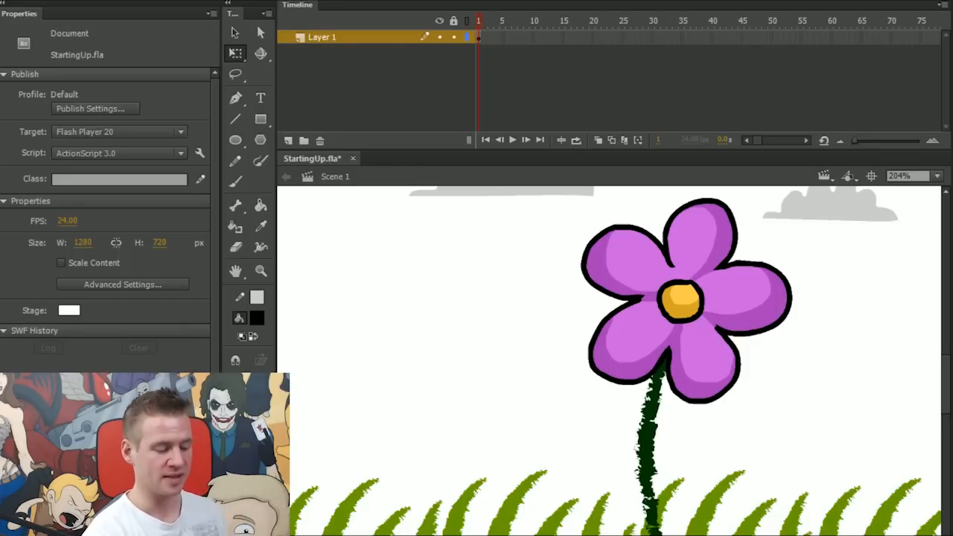
Try to transform the grouped flower head on the stem from its upper-right corner, and undo the change.
click(686, 300)
drag(793, 198, 725, 156)
key(ctrl+z)
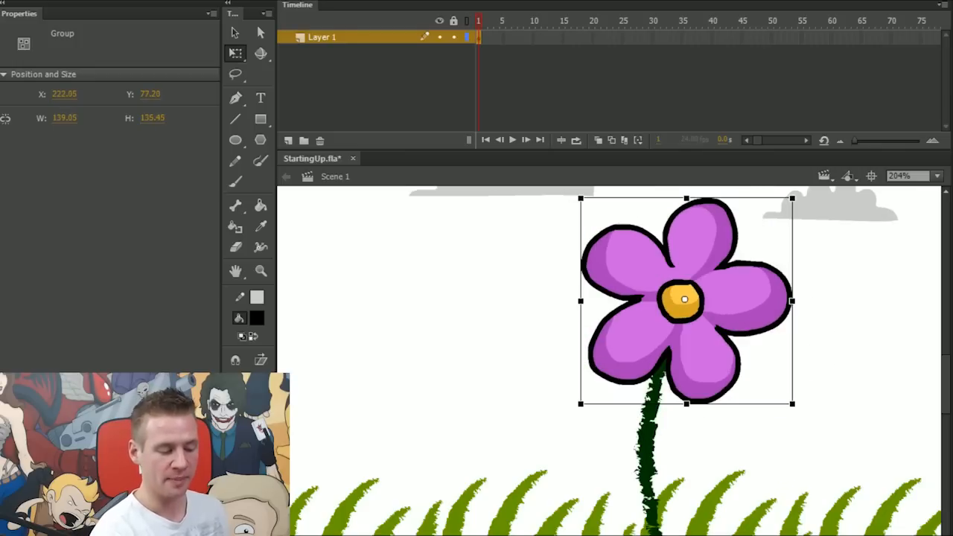
Try to transform the flower head around a transformation point moved well to its left, and undo these changes.
drag(687, 300, 448, 300)
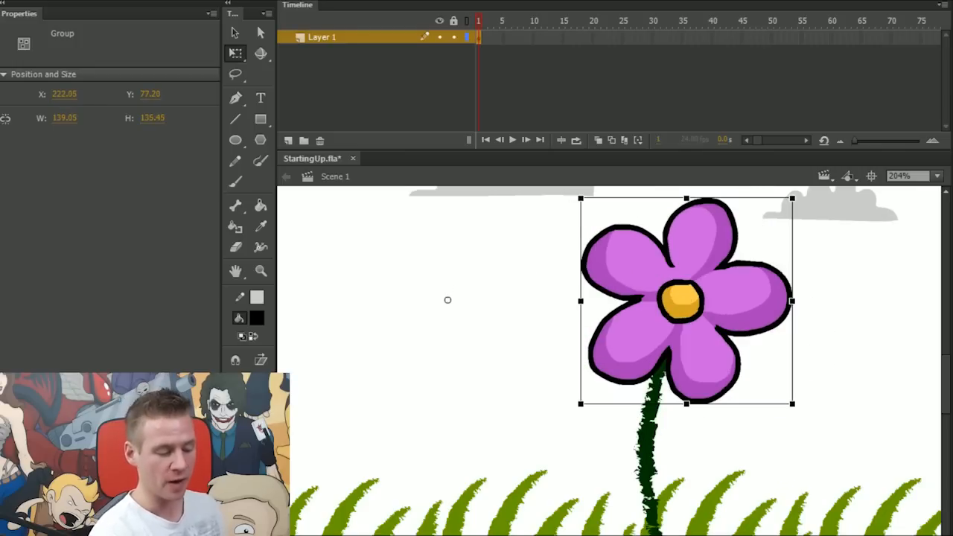
mouse_move(794, 196)
mouse_down()
mouse_move(764, 124)
mouse_move(787, 178)
mouse_move(804, 348)
mouse_move(796, 211)
mouse_up()
drag(789, 417, 778, 396)
key(ctrl+z)
key(ctrl+z)
key(ctrl+z)
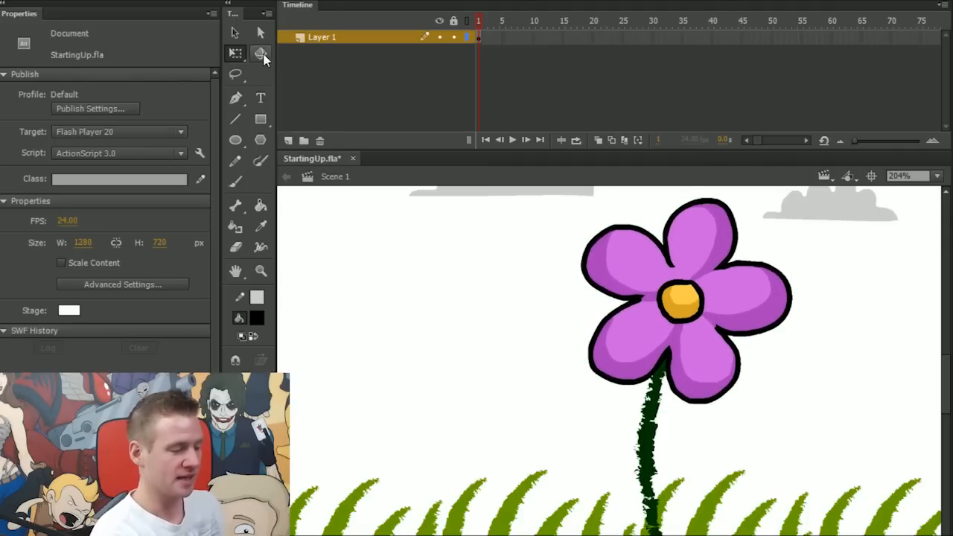
click(263, 57)
click(674, 297)
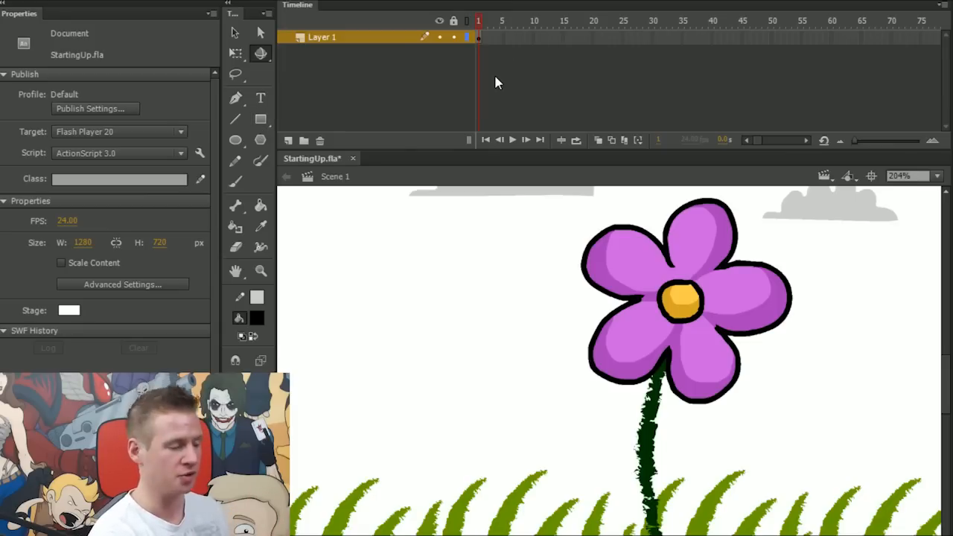
Select the flower head and its stem by outlining them with the Lasso tool, and clear the selection.
click(235, 75)
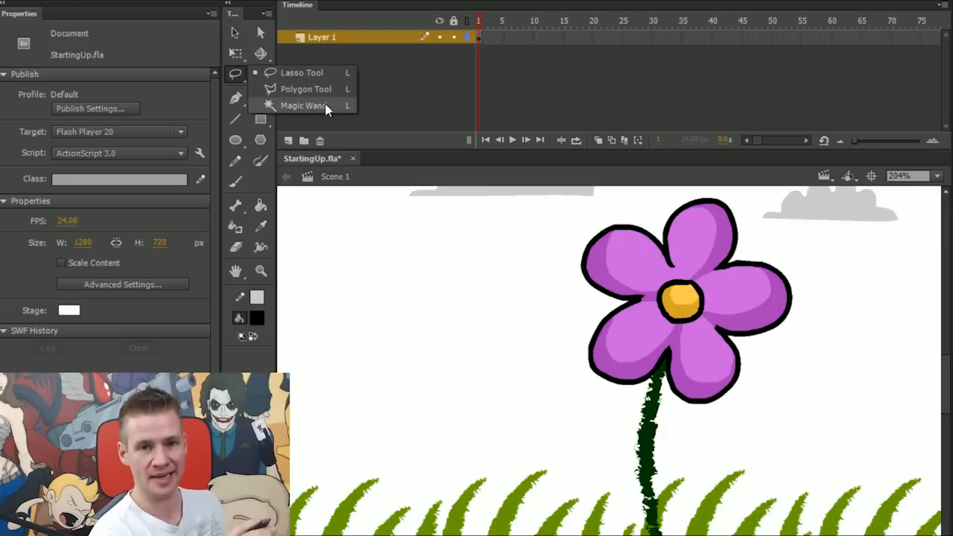
click(335, 73)
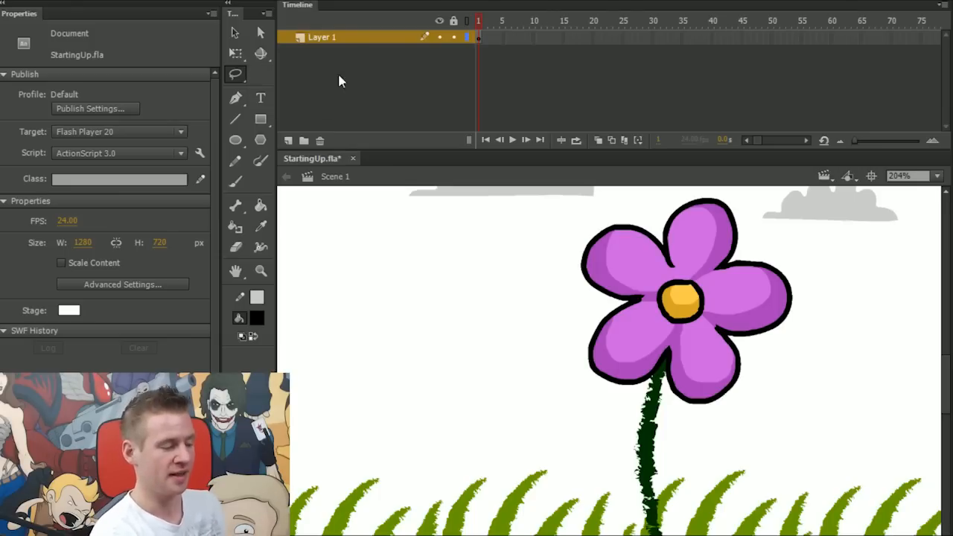
click(240, 297)
mouse_move(810, 265)
mouse_down()
mouse_move(670, 222)
mouse_move(803, 257)
mouse_up()
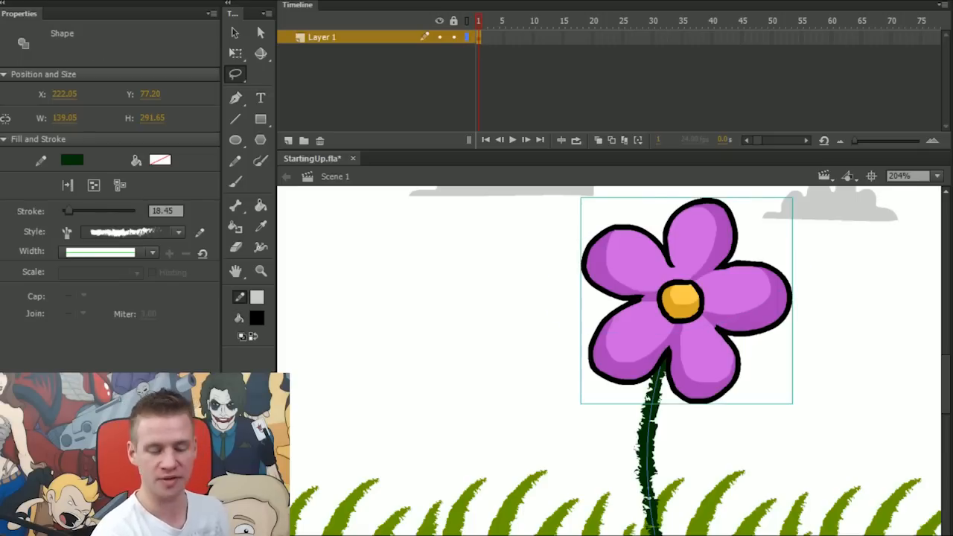
key(Escape)
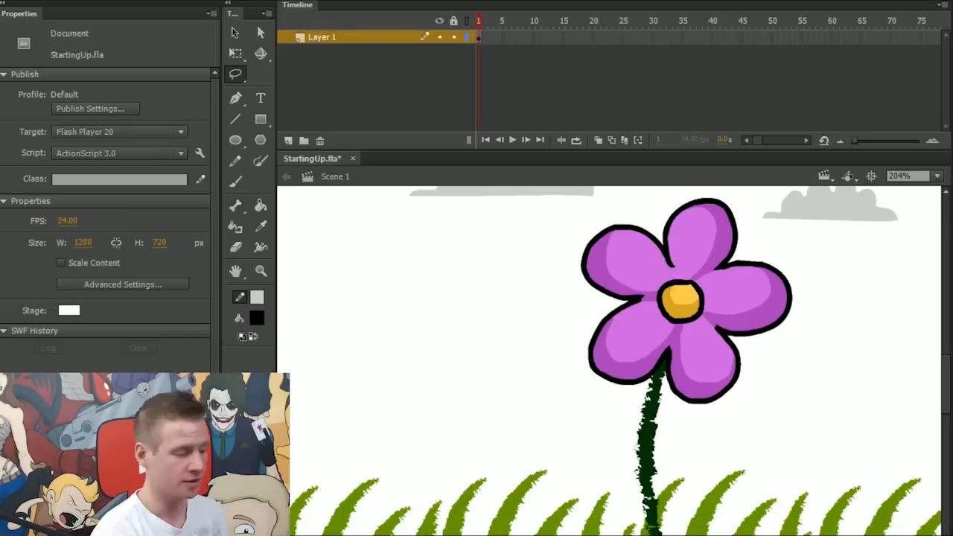
Add a static text box reading HELLO to the left of the flower and centre its text.
key(t)
drag(341, 226, 575, 285)
text(HELLO)
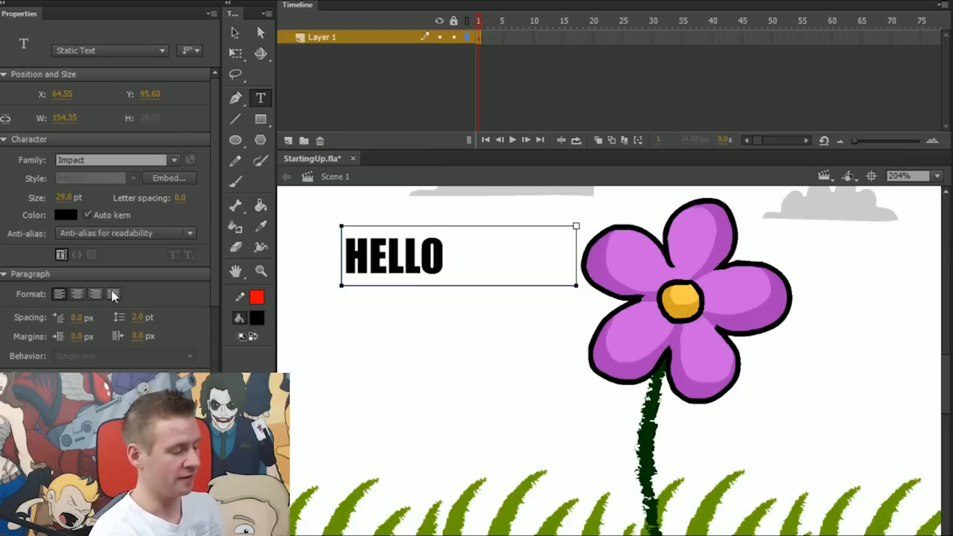
click(77, 294)
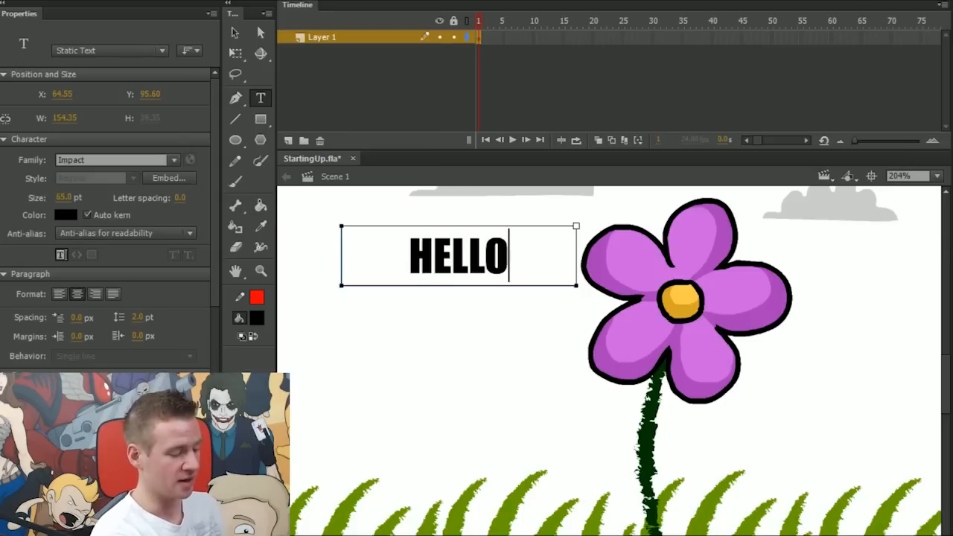
Change the font of the whole HELLO text to Arial Rounded MT Bold.
key(ctrl+a)
click(174, 159)
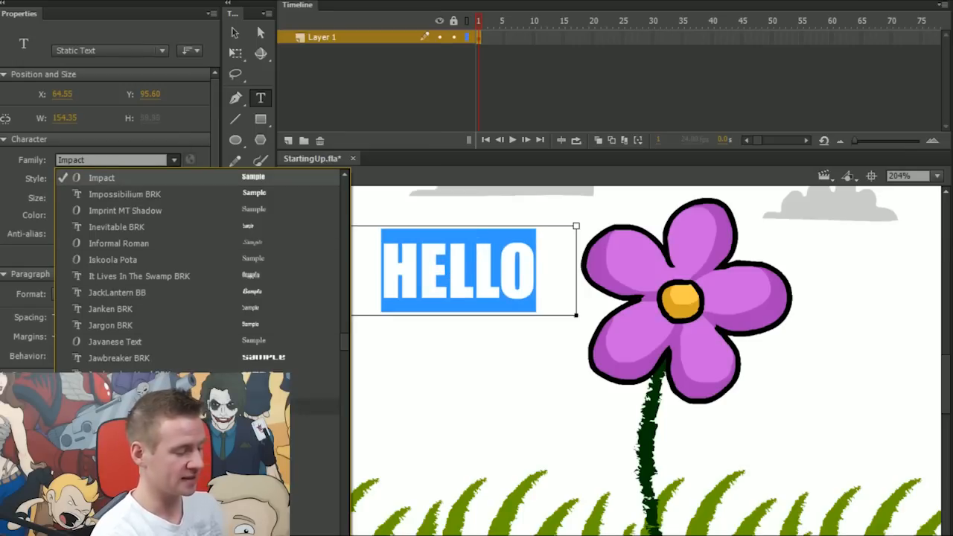
drag(347, 344, 344, 196)
scroll(197, 297, down, 3)
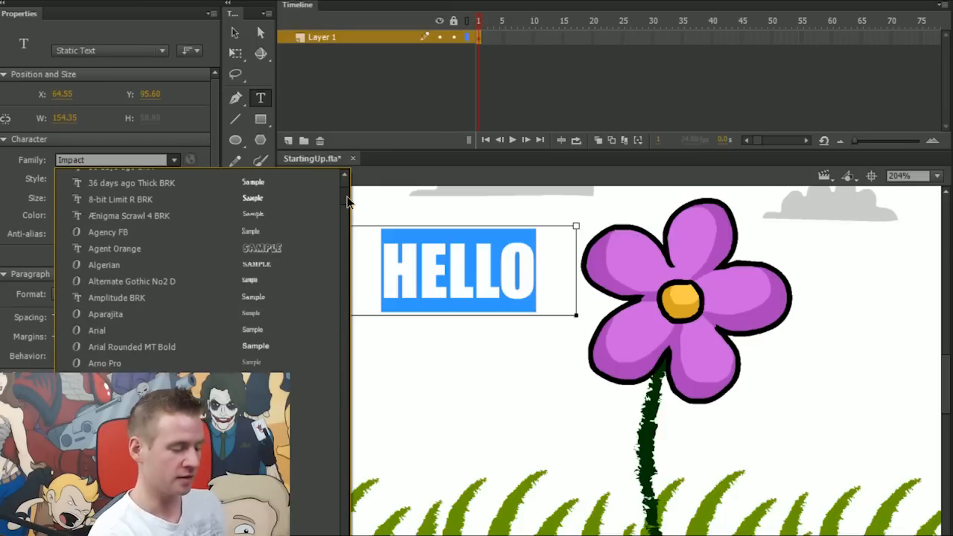
click(160, 347)
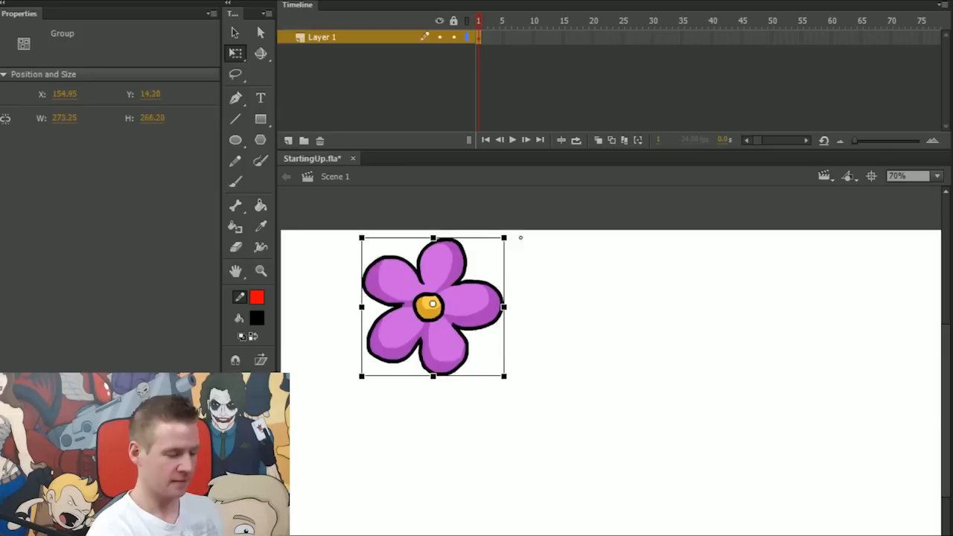
Move the flower towards the middle of the stage, to about X 418 and Y 160, and deselect it.
key(Escape)
drag(610, 361, 625, 330)
drag(451, 337, 590, 345)
key(Escape)
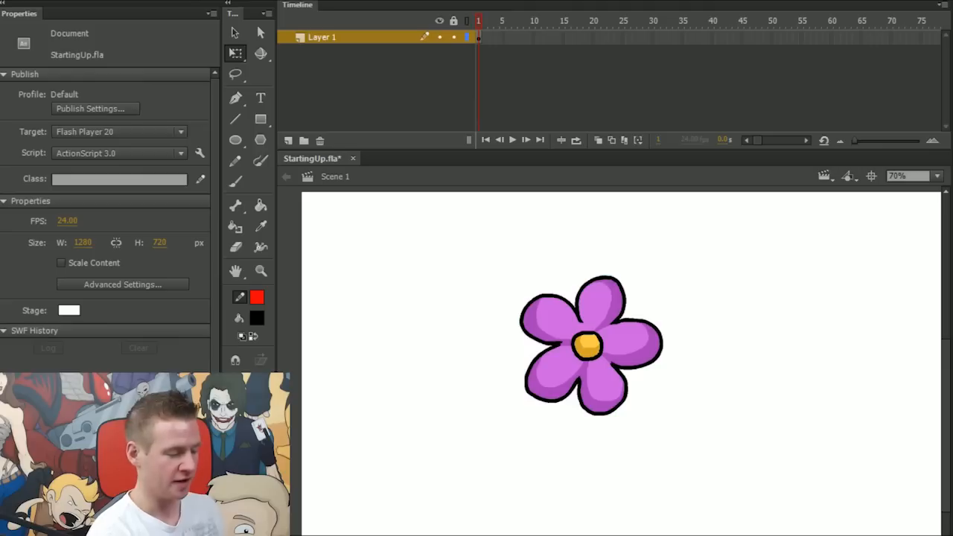
Rotate the stage view clockwise with the Rotation tool, and recentre the stage to bring the view back upright.
click(236, 272)
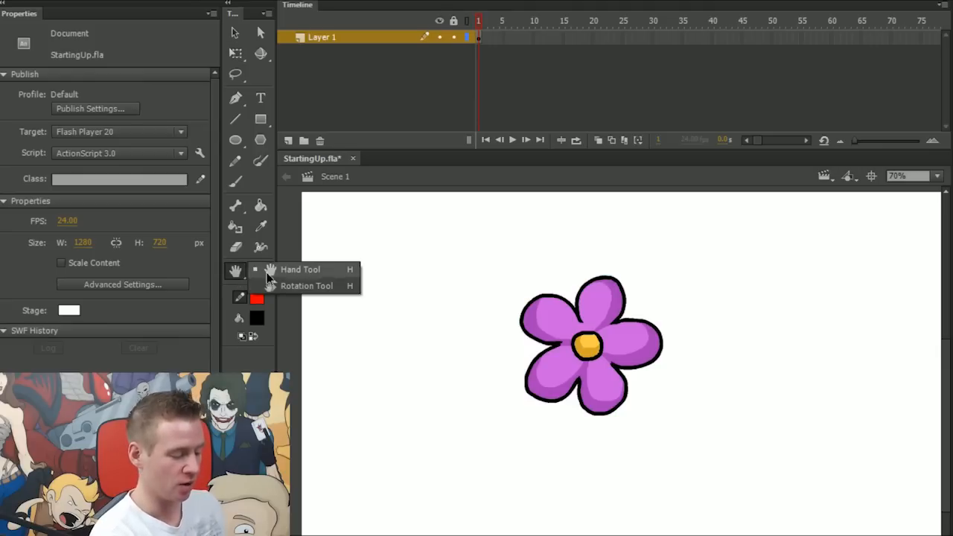
click(301, 286)
drag(634, 379, 633, 381)
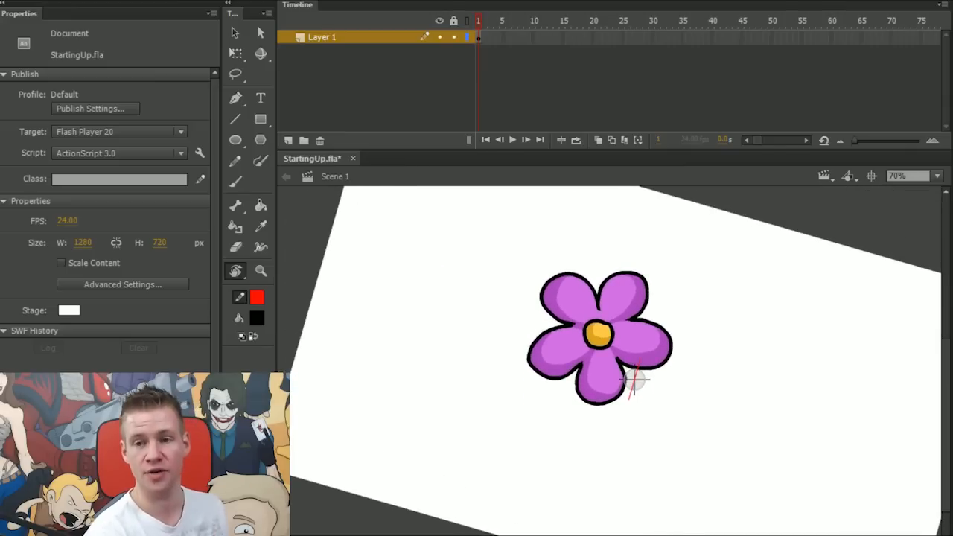
key(ctrl+a)
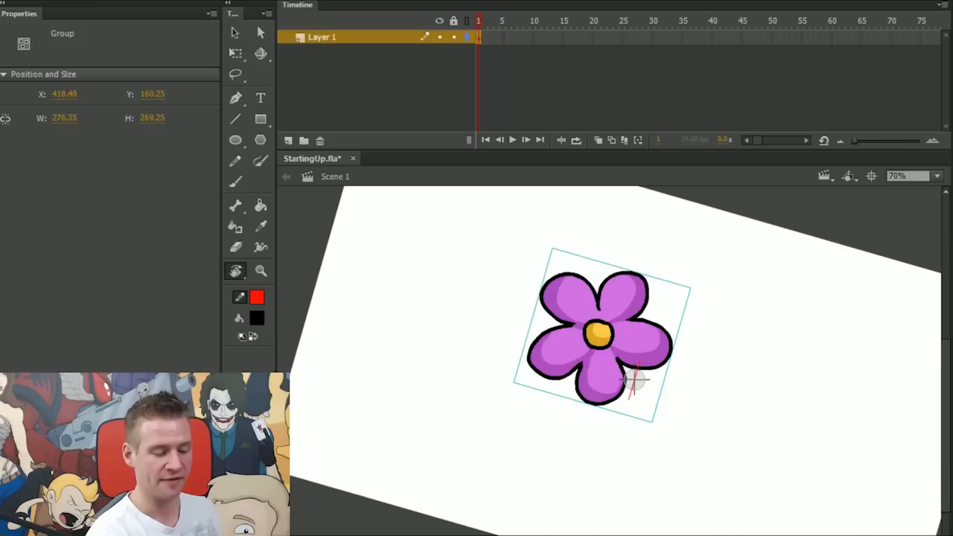
click(876, 178)
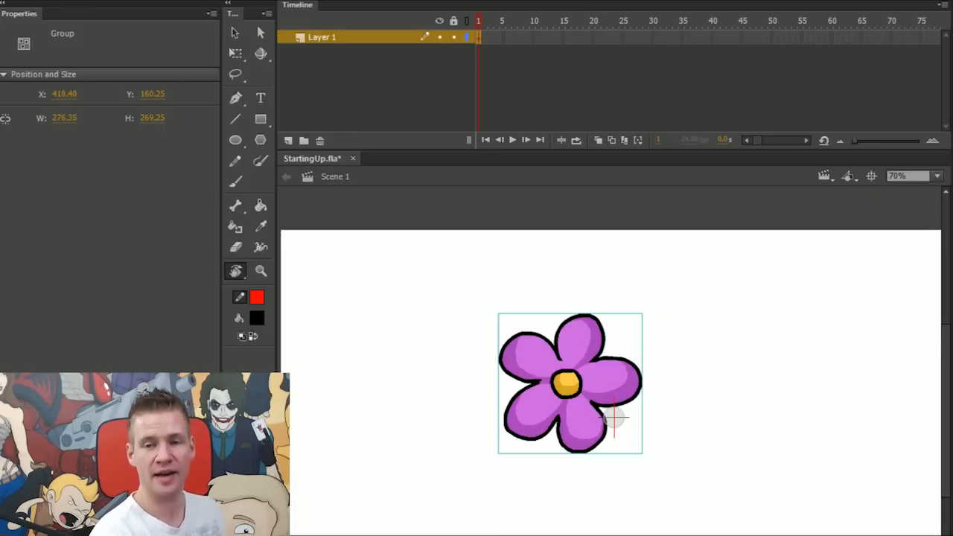
Enlarge the view of the flower to 140% with the Zoom tool.
click(236, 271)
click(306, 268)
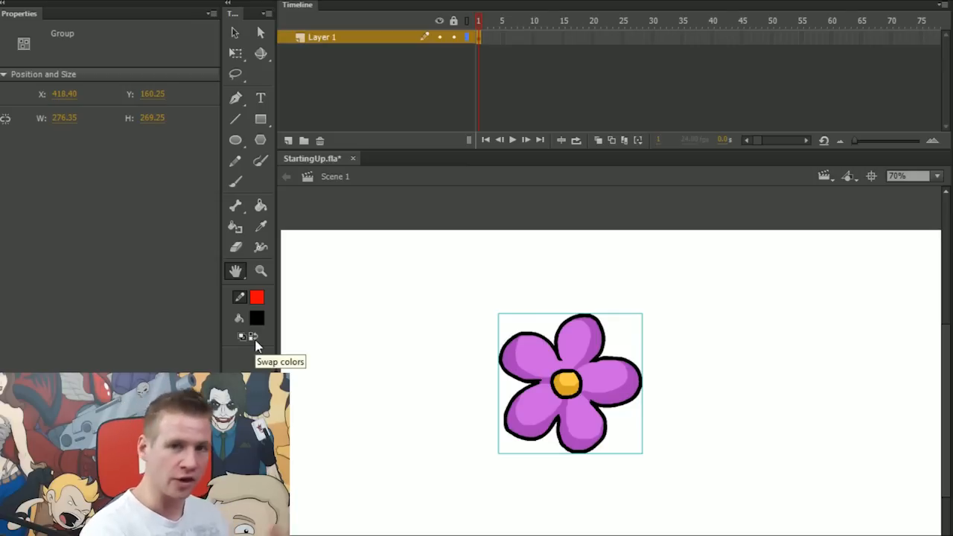
click(260, 271)
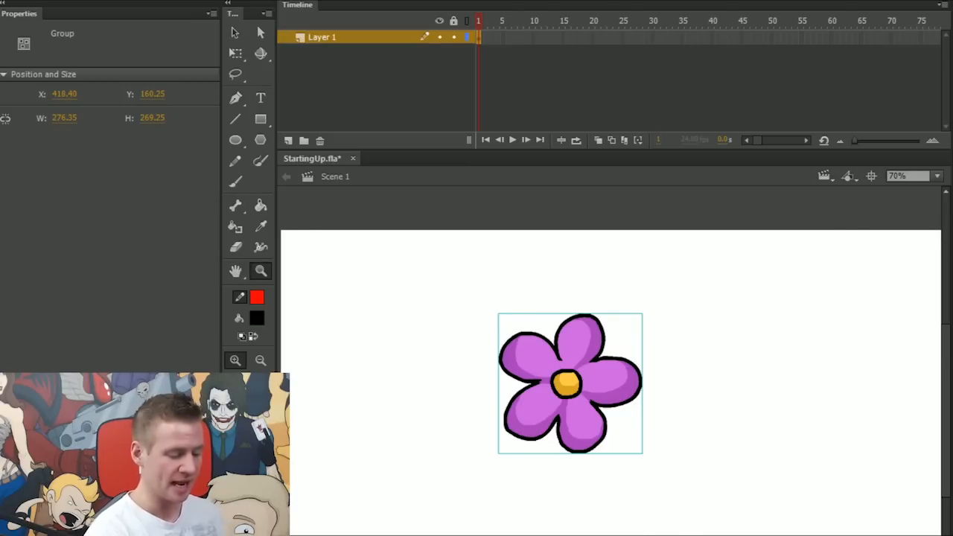
click(528, 393)
key(b)
drag(528, 393, 671, 371)
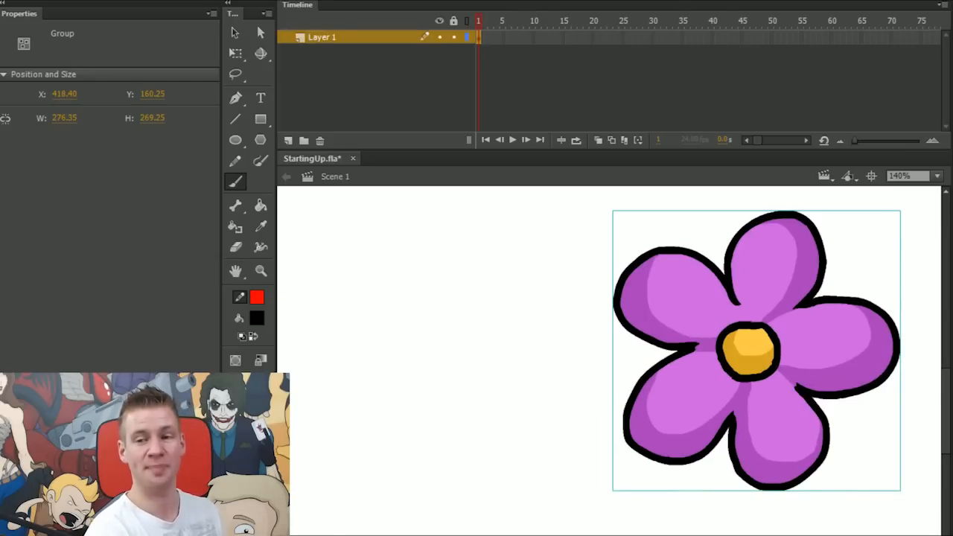
Rotate the enlarged stage view slightly counterclockwise, restore it upright, and deselect the flower.
key(v)
mouse_move(749, 350)
mouse_down()
mouse_move(587, 388)
mouse_move(638, 371)
mouse_move(506, 357)
mouse_move(750, 357)
mouse_move(725, 340)
mouse_move(734, 341)
mouse_move(622, 326)
mouse_up()
drag(715, 394, 713, 358)
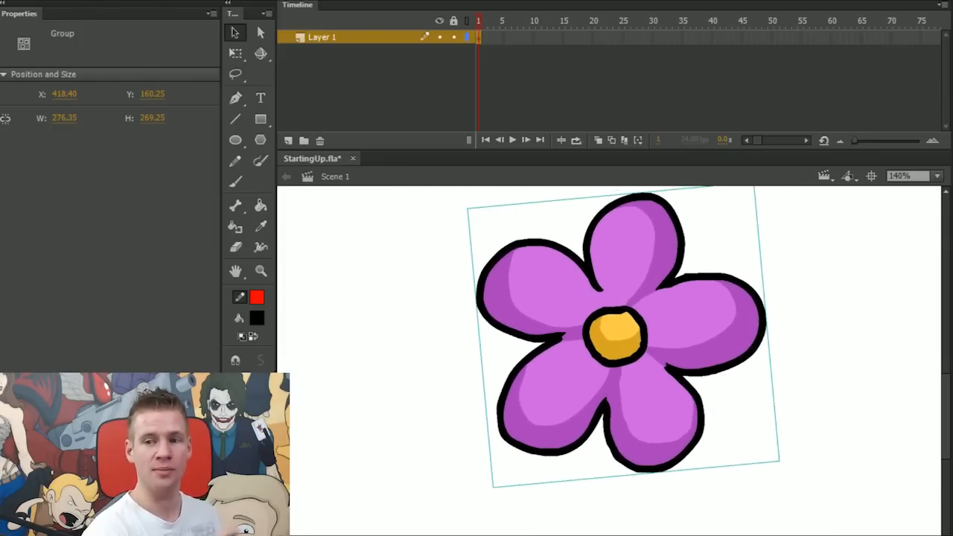
click(872, 176)
click(715, 357)
drag(640, 350, 815, 309)
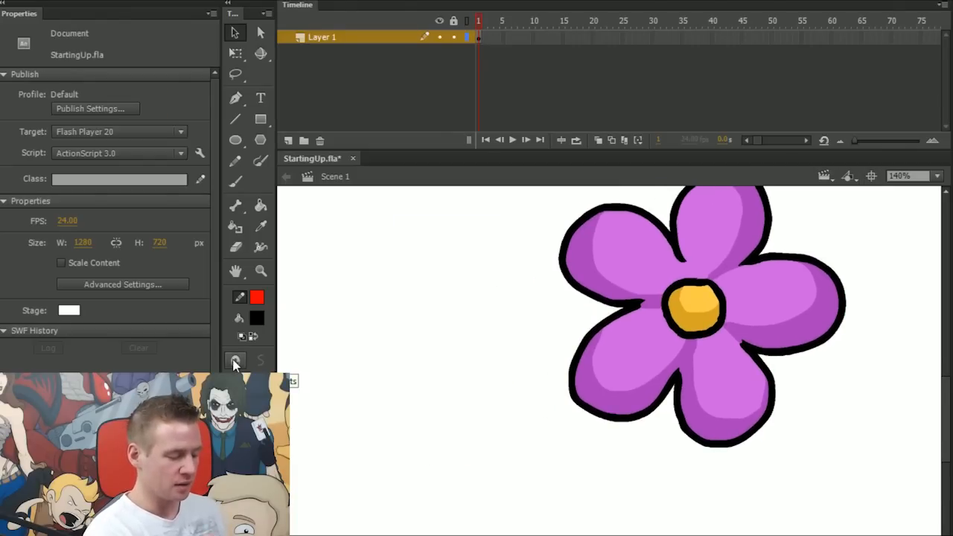
Draw a slightly rising line with the cloud-shaped stroke style to the left of the flower.
drag(462, 320, 529, 329)
click(236, 119)
drag(358, 307, 518, 277)
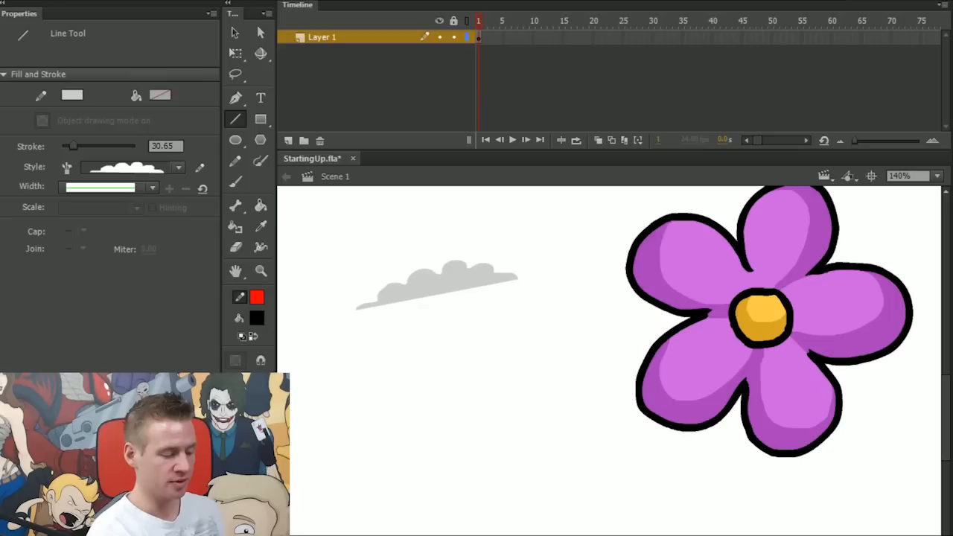
Switch the Line tool to the plain solid stroke style and draw a rising light-grey line left of the flower.
click(179, 167)
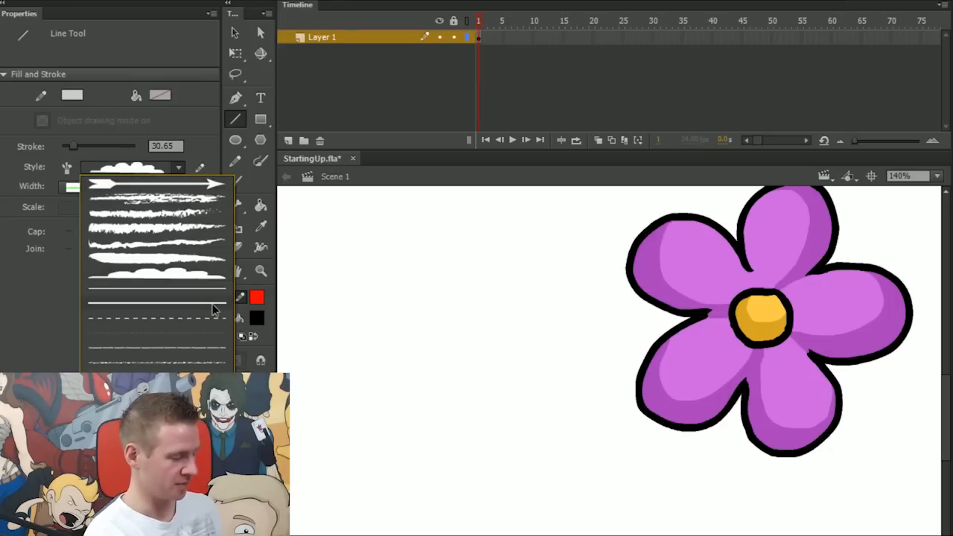
click(215, 310)
drag(350, 283, 532, 219)
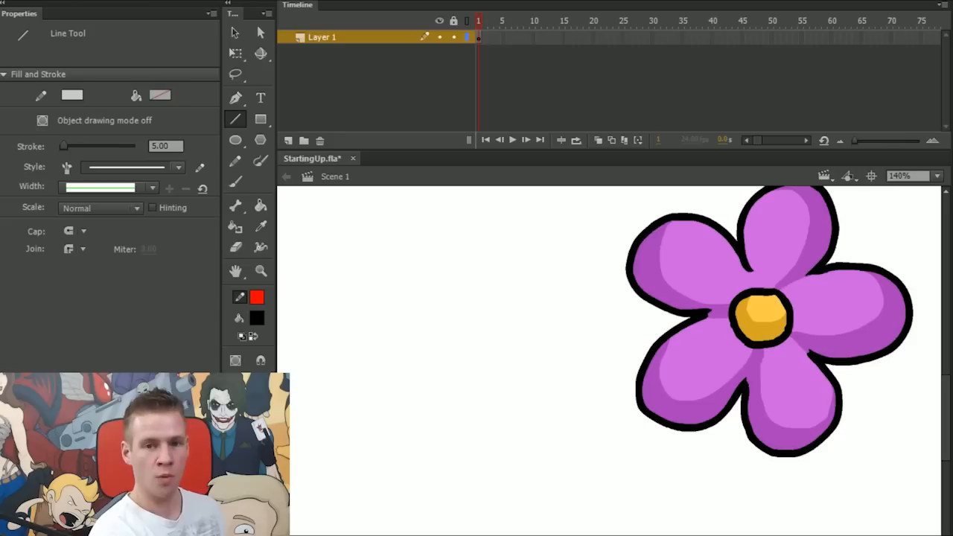
drag(330, 264, 508, 212)
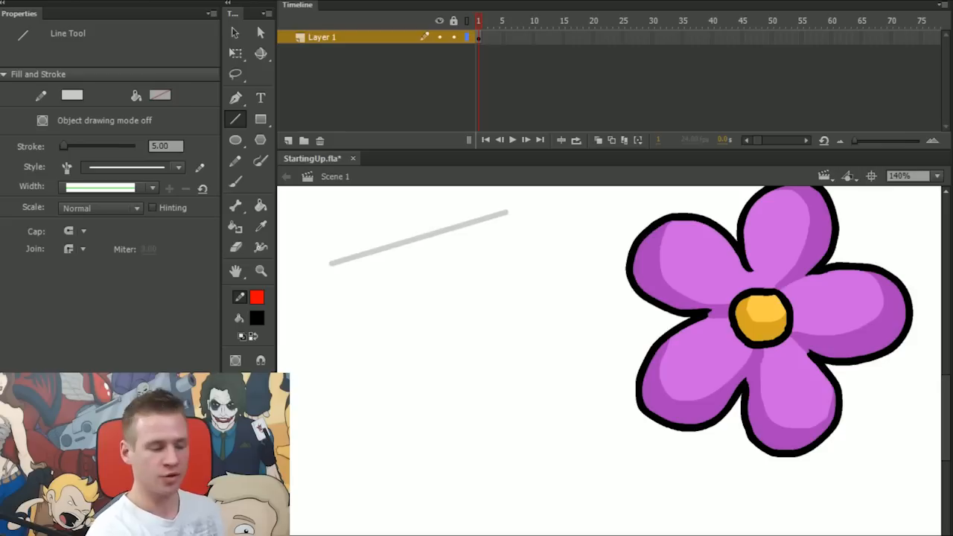
Draw several more straight grey lines at varying angles between the first line and the flower, some crossing or nearly meeting.
drag(468, 235, 381, 371)
mouse_move(417, 321)
mouse_down()
mouse_move(523, 245)
mouse_move(451, 329)
mouse_up()
drag(525, 260, 473, 399)
mouse_move(560, 265)
mouse_down()
mouse_move(525, 398)
mouse_move(562, 410)
mouse_up()
drag(564, 278, 593, 406)
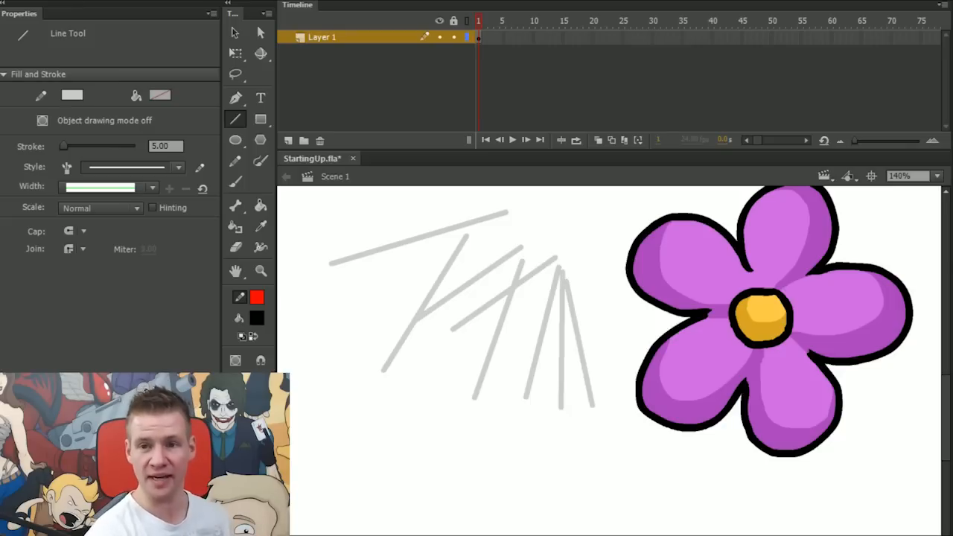
Turn on Snap to Objects and draw a line from the empty area below to the lower end of the rightmost line.
click(261, 361)
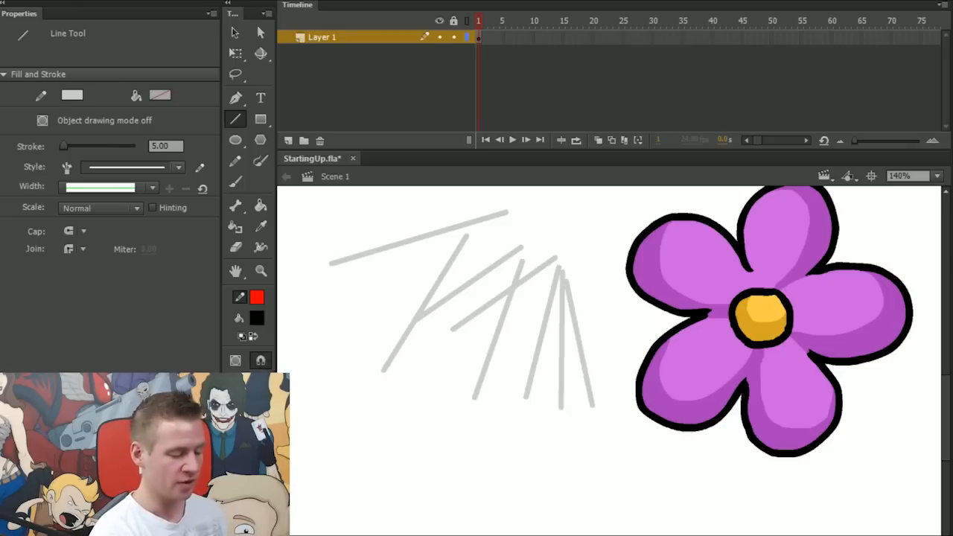
mouse_move(486, 508)
mouse_down()
mouse_move(405, 421)
mouse_move(383, 370)
mouse_move(472, 402)
mouse_move(513, 287)
mouse_move(493, 351)
mouse_move(525, 405)
mouse_move(549, 402)
mouse_move(575, 420)
mouse_move(593, 406)
mouse_up()
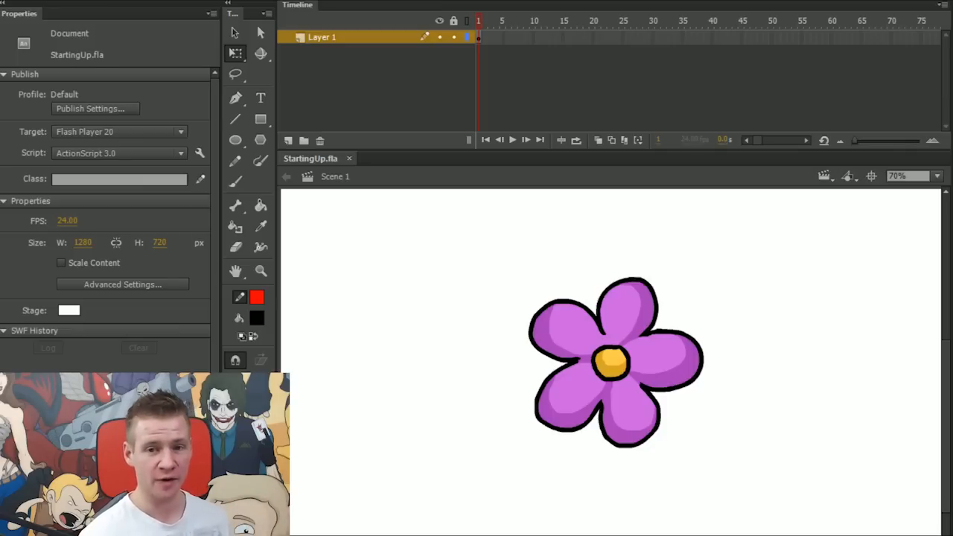
key(v)
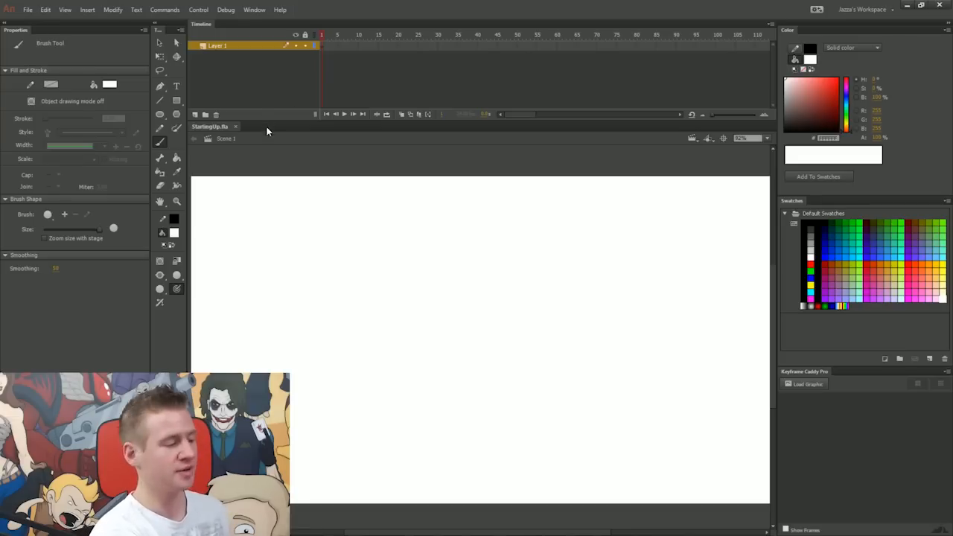
Add four new layers above Layer 1 in the timeline.
click(195, 115)
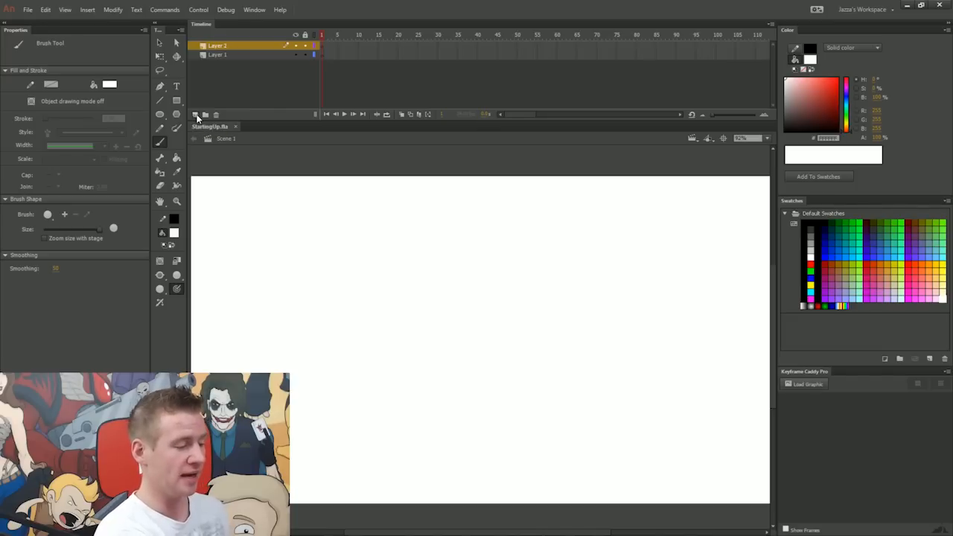
click(195, 116)
click(195, 116)
click(196, 116)
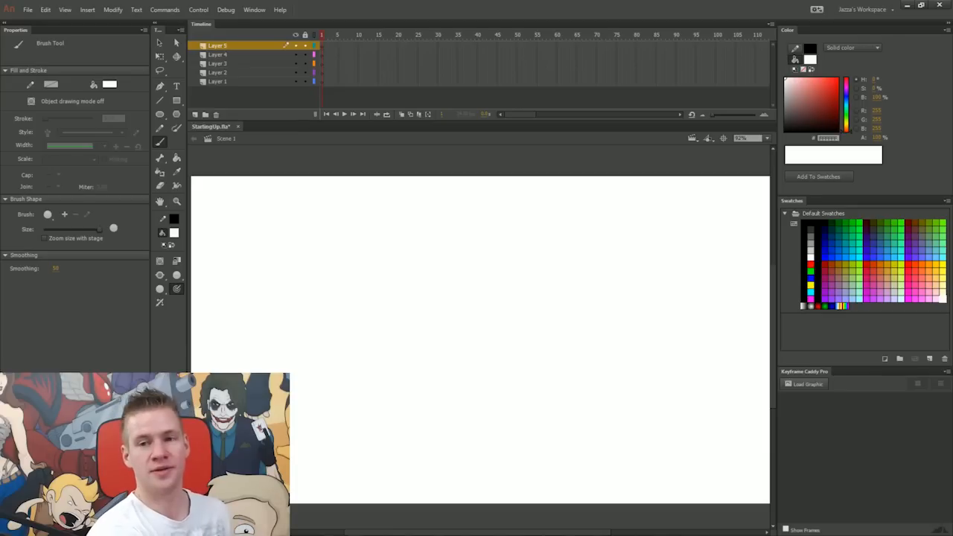
Draw a black spiral on Layer 1 in the middle of the stage with the Brush tool.
click(321, 81)
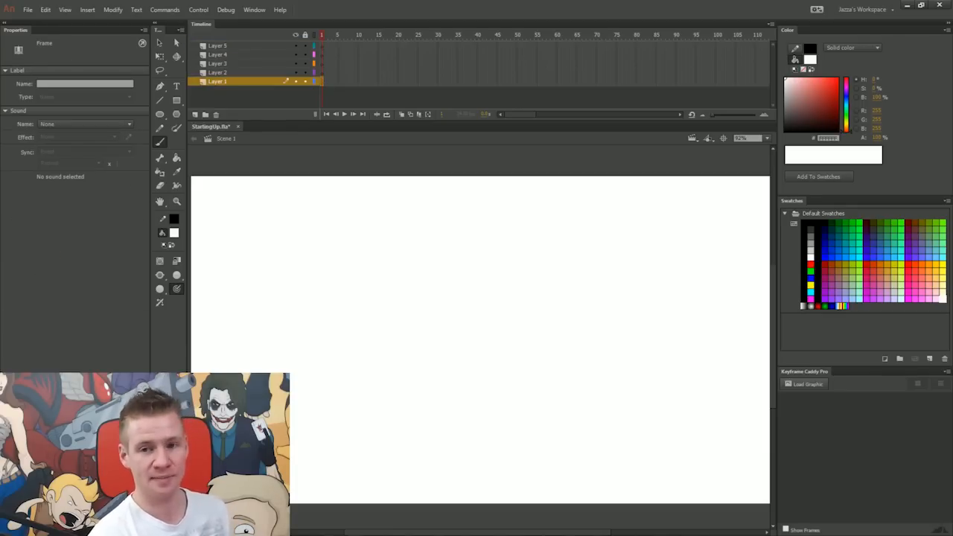
click(219, 72)
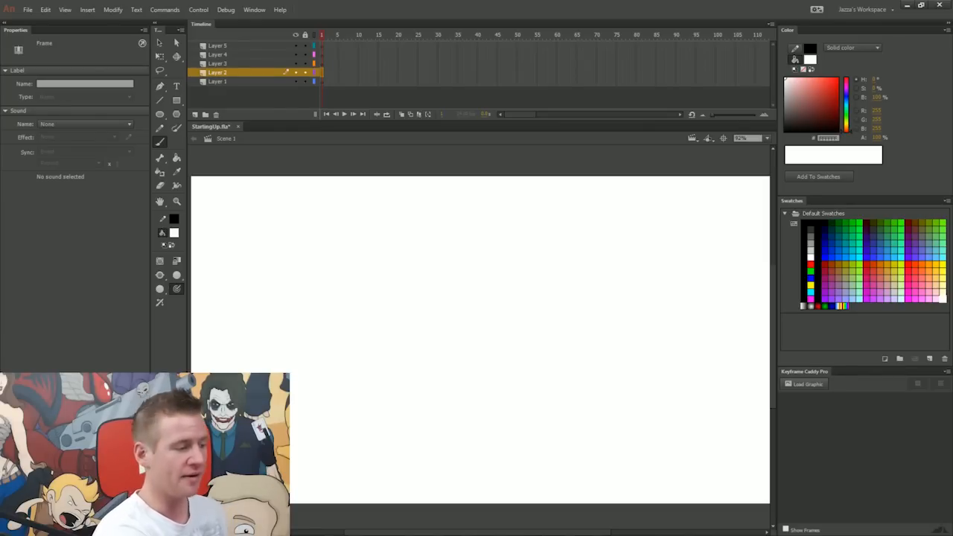
click(219, 63)
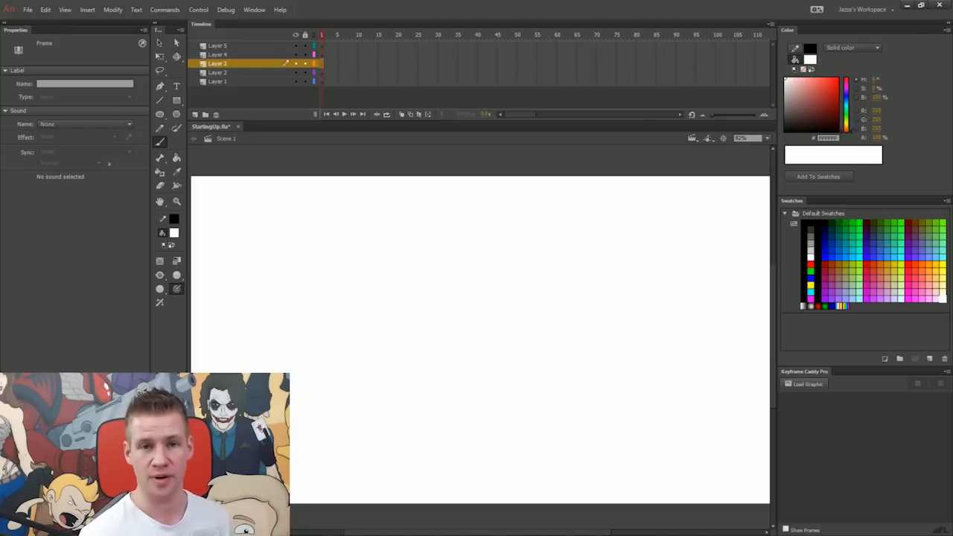
click(228, 82)
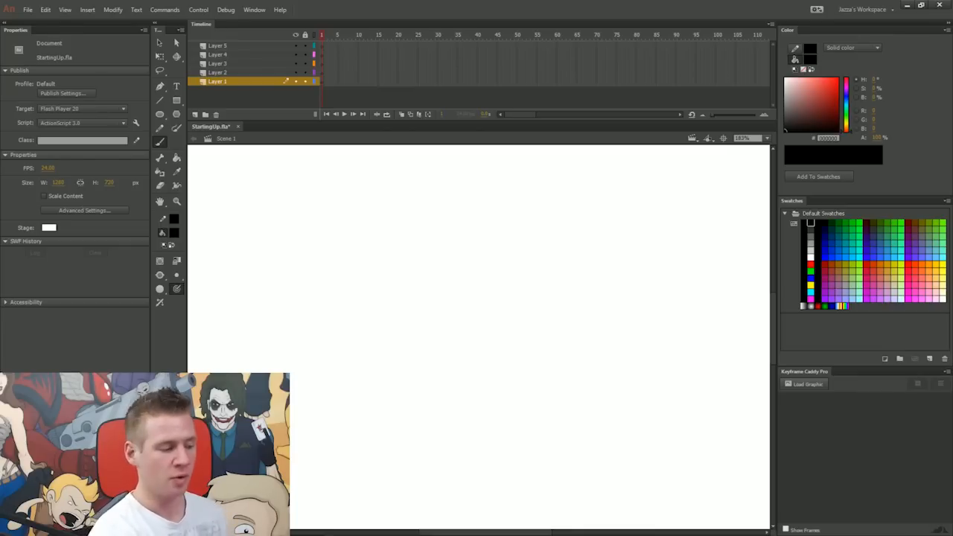
mouse_move(455, 213)
mouse_down()
mouse_move(454, 357)
mouse_move(495, 295)
mouse_up()
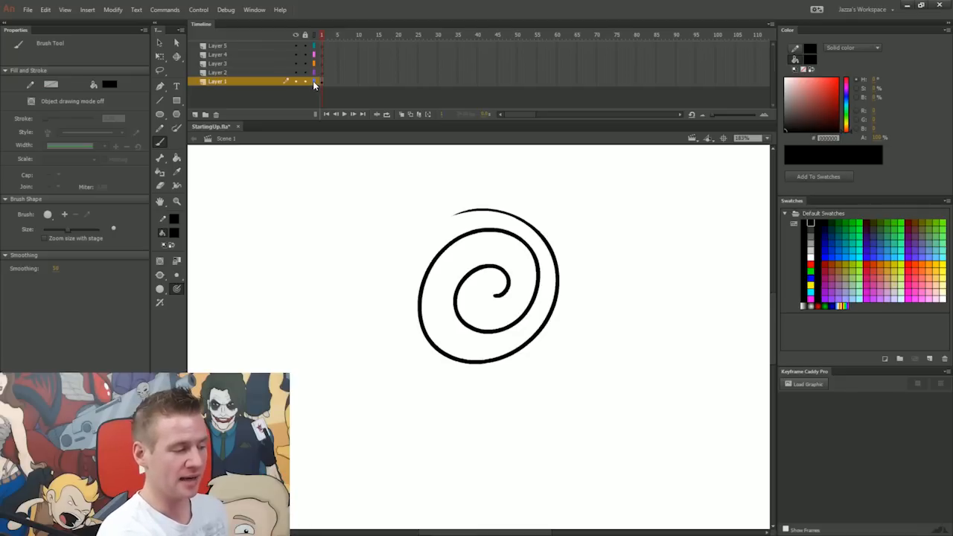
Show Layer 1 as outlines, draw a black curve beside the spiral on Layer 2, and undo that curve.
click(312, 82)
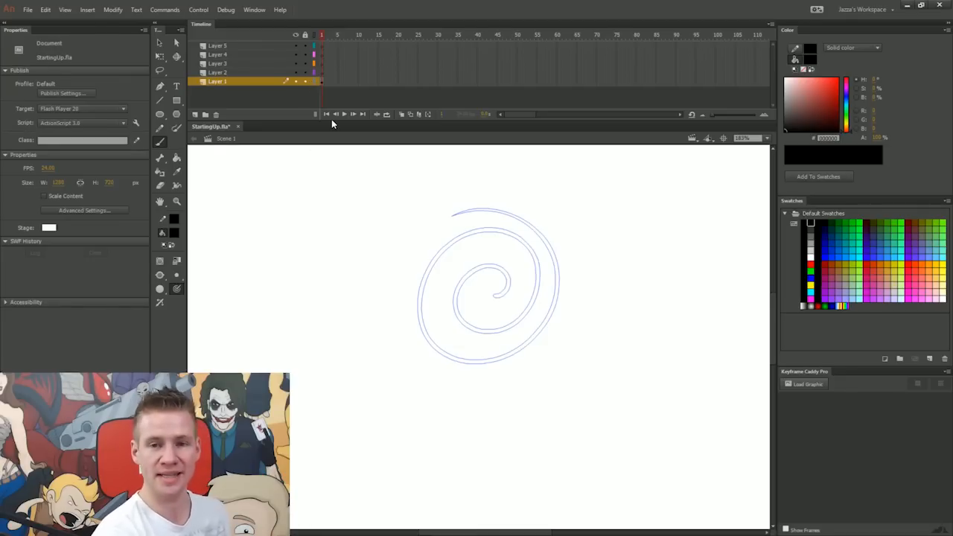
click(321, 72)
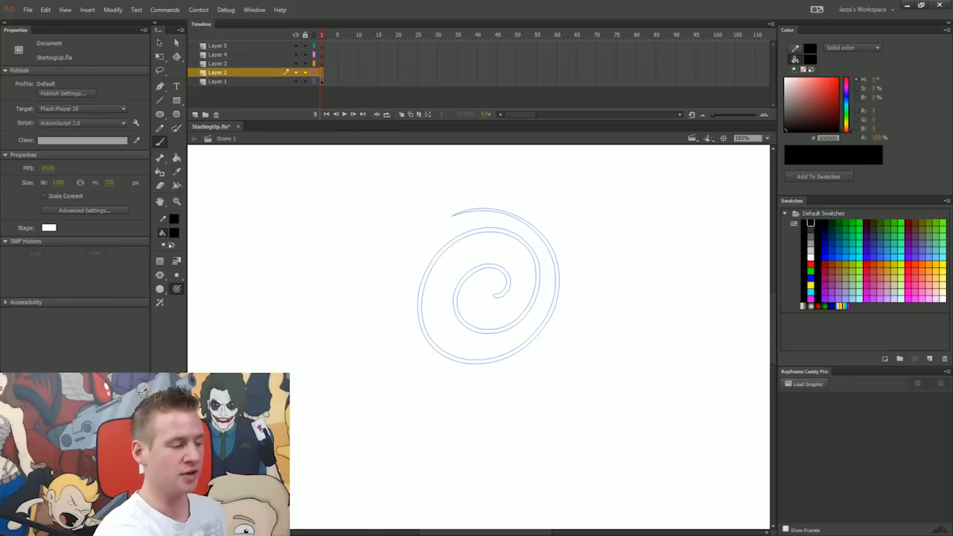
mouse_move(556, 262)
mouse_down()
mouse_move(617, 323)
mouse_move(519, 400)
mouse_move(497, 375)
mouse_up()
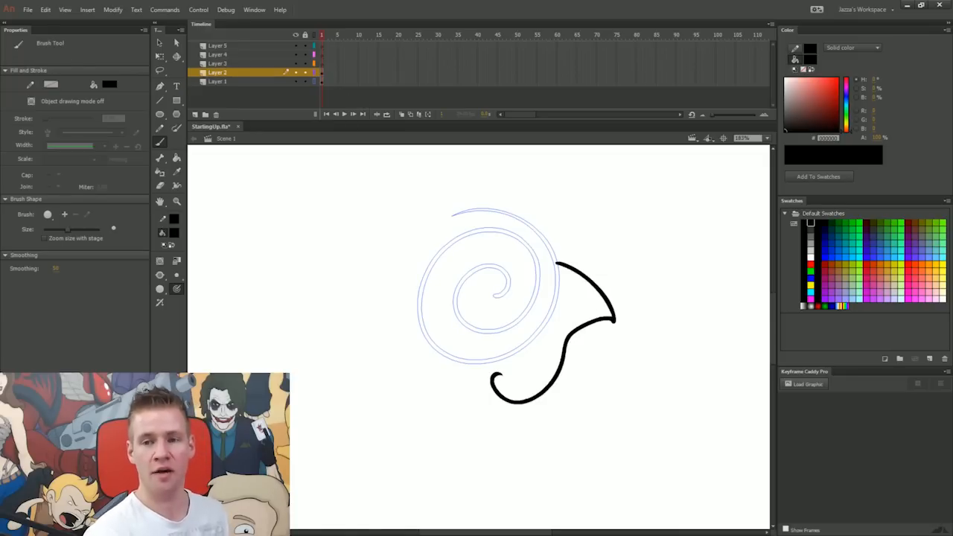
key(ctrl+z)
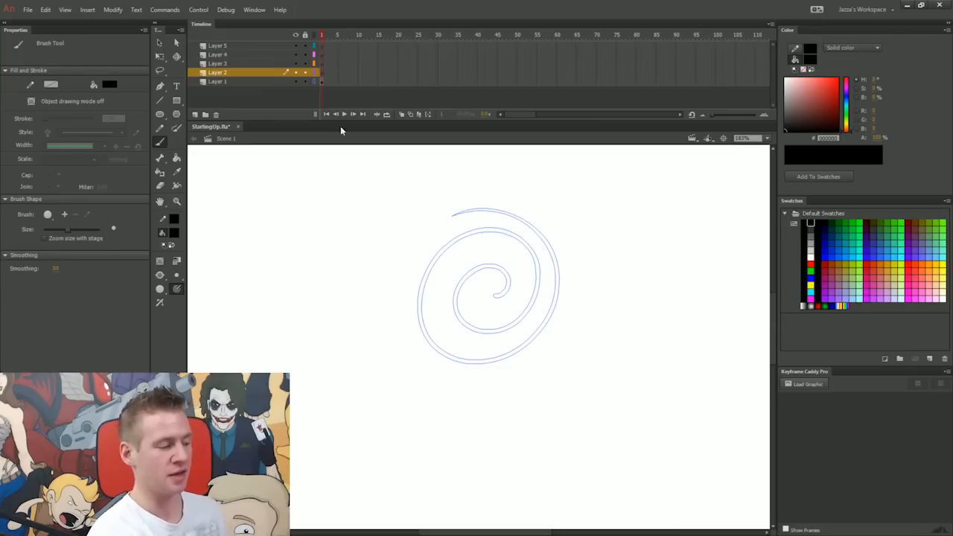
Lock Layer 1 and try erasing across its spiral with Layer 2 active.
click(306, 81)
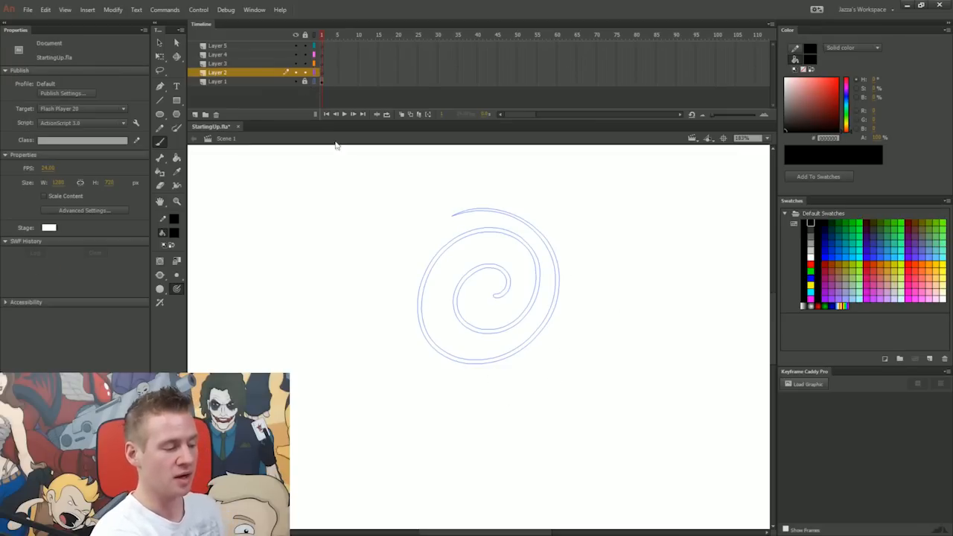
click(319, 81)
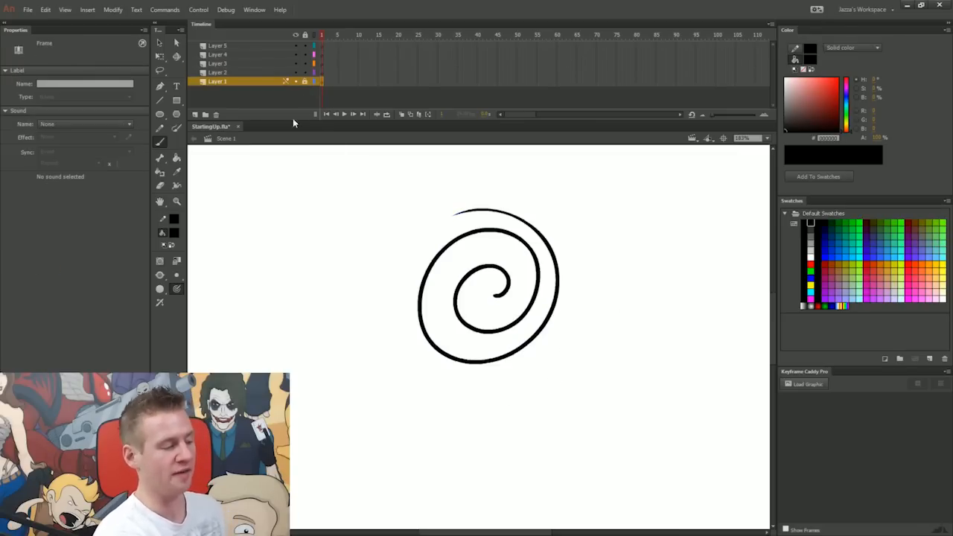
key(e)
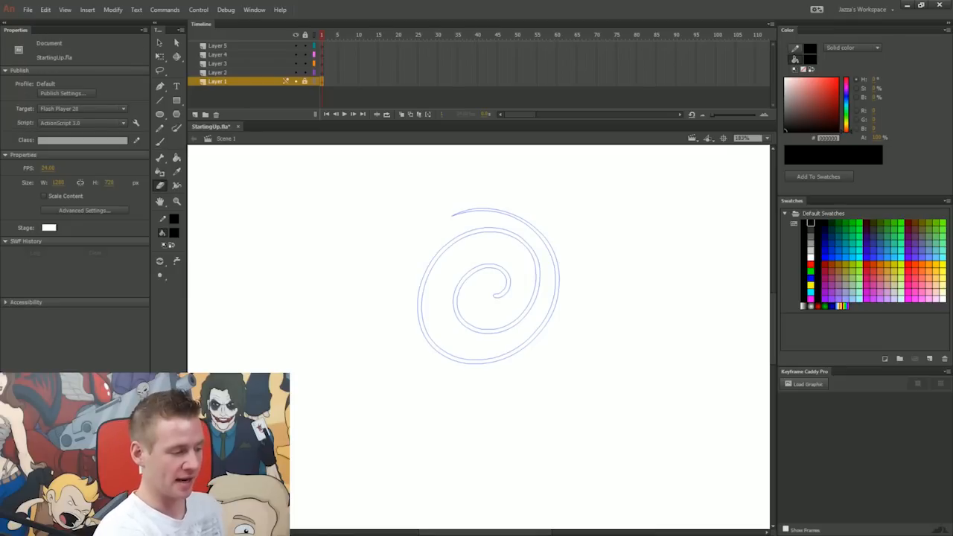
click(238, 73)
mouse_move(511, 219)
mouse_down()
mouse_move(536, 232)
mouse_move(532, 253)
mouse_up()
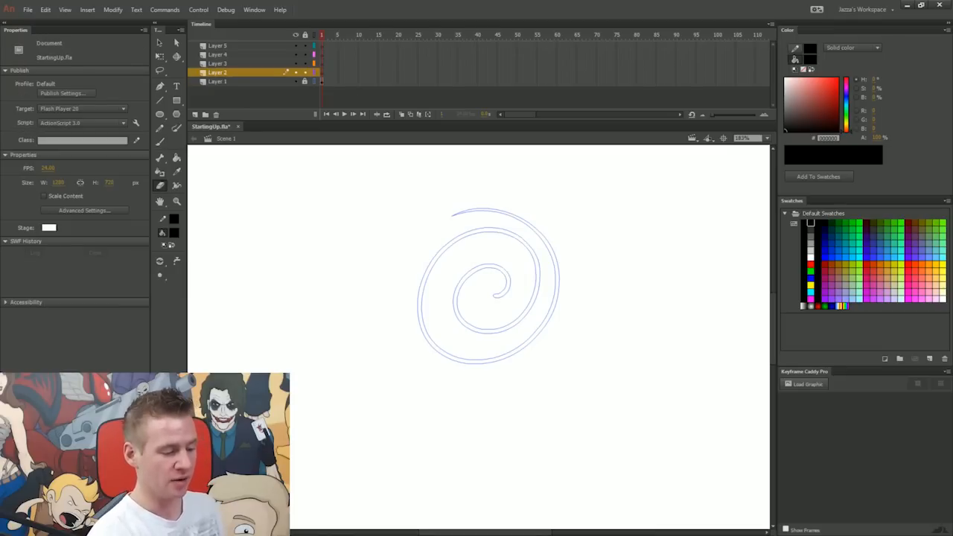
key(q)
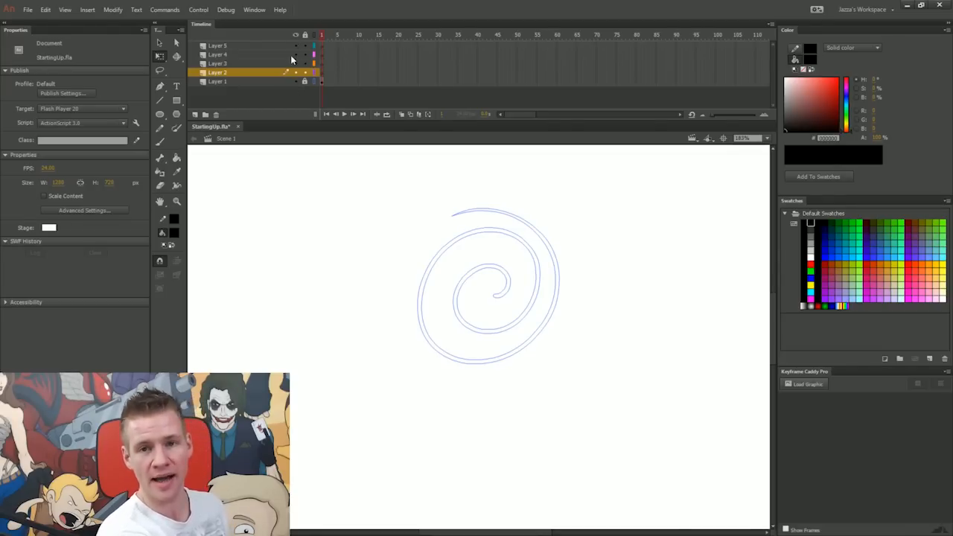
click(295, 82)
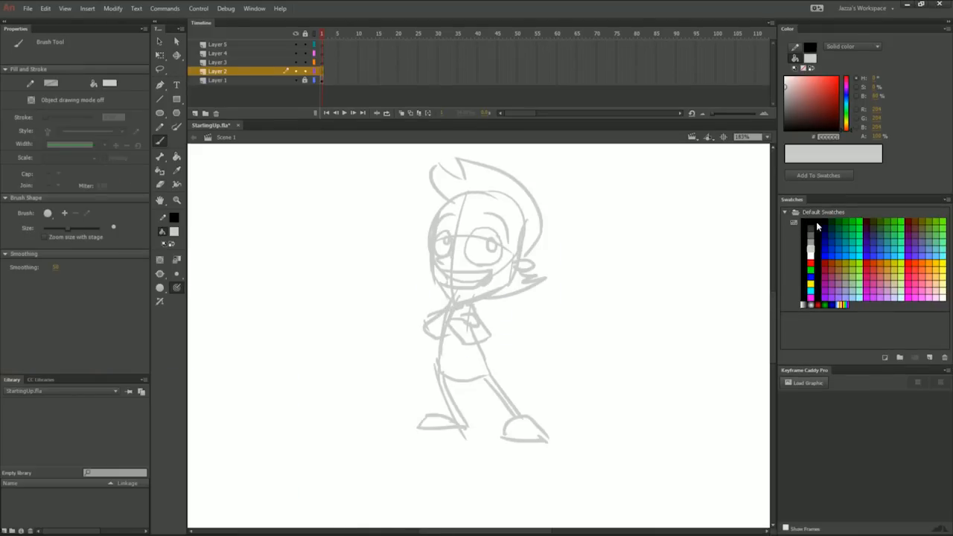
Ink the eyes, eyebrows, ear, jaw and toothy grin in black over the grey character sketch with the Brush tool.
click(805, 222)
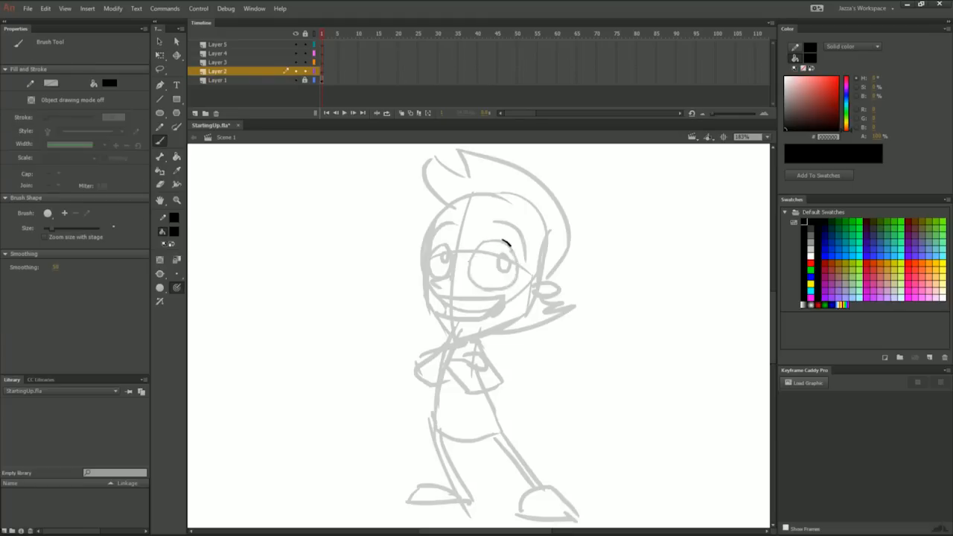
mouse_move(493, 241)
mouse_down()
mouse_move(450, 277)
mouse_move(432, 275)
mouse_up()
mouse_move(432, 236)
mouse_down()
mouse_move(458, 224)
mouse_move(524, 254)
mouse_up()
drag(452, 205, 428, 246)
drag(535, 286, 531, 300)
drag(430, 279, 456, 334)
drag(549, 292, 538, 295)
drag(456, 334, 528, 309)
drag(438, 294, 517, 294)
mouse_move(442, 299)
mouse_down()
mouse_move(514, 297)
mouse_move(507, 306)
mouse_up()
Ink the top of the head and the swept-up hair in black, and show Layer 5 as outlines.
drag(452, 204, 544, 236)
drag(451, 205, 427, 161)
drag(455, 149, 563, 201)
mouse_move(566, 191)
mouse_down()
mouse_move(545, 281)
mouse_move(431, 413)
mouse_up()
click(314, 45)
Ink the character's neck, torso and shorts in black over the sketch.
click(217, 54)
drag(474, 341, 479, 392)
drag(433, 416, 493, 414)
Ink both legs and shoes over the sketch, and lock Layer 2 and show it as outlines.
mouse_move(449, 436)
mouse_down()
mouse_move(509, 435)
mouse_move(459, 493)
mouse_move(470, 493)
mouse_up()
click(218, 72)
drag(501, 435, 578, 517)
click(304, 71)
click(314, 72)
Ink the crossed arms, hands and sleeves in black on Layer 4.
click(217, 53)
drag(445, 363, 475, 383)
drag(472, 343, 497, 357)
drag(436, 359, 447, 387)
Fill the crossed arms with a skin tone and the sleeves with blue on Layer 4, and lock that layer.
key(q)
click(804, 87)
key(k)
click(477, 384)
click(482, 354)
click(305, 54)
Turn off the outline view of Layer 3 and fill the shirt's torso with the sleeve blue.
click(314, 63)
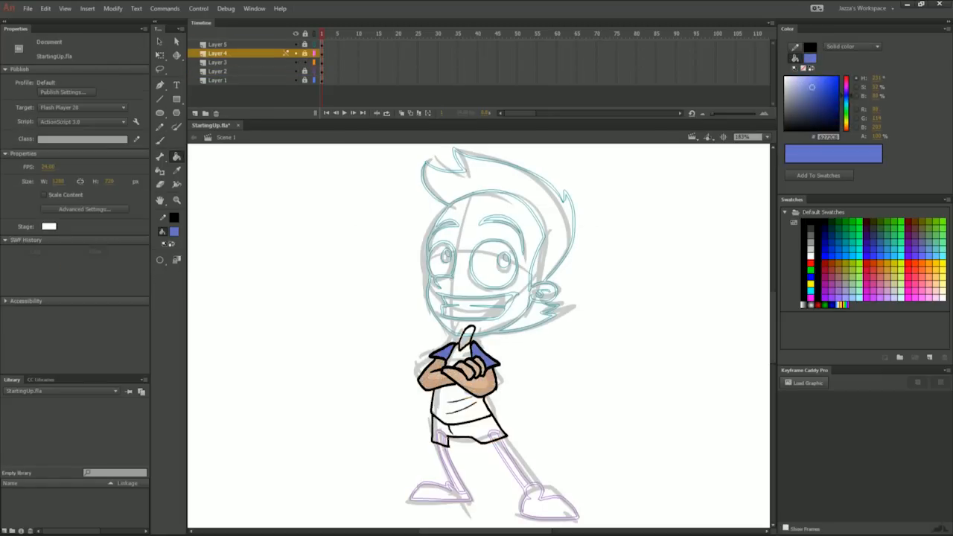
click(218, 62)
click(460, 406)
Turn off Layer 5's outline view, draw the shading edges on the face and fill the shaded areas with a darker skin tone.
click(314, 45)
click(218, 44)
key(b)
drag(528, 210, 508, 326)
key(k)
click(497, 233)
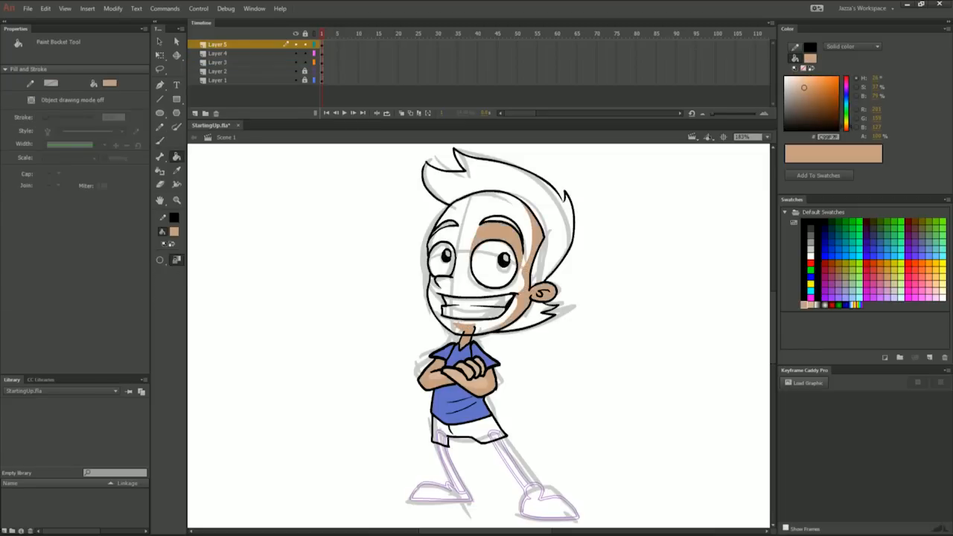
Fill the rest of the face with a lighter skin tone and the hair with reddish brown.
click(484, 209)
click(488, 269)
click(514, 179)
click(832, 96)
click(514, 178)
Turn off the outline view of Layer 2, fill the shorts with dark grey and make Layer 2 active.
click(314, 71)
click(473, 431)
click(217, 71)
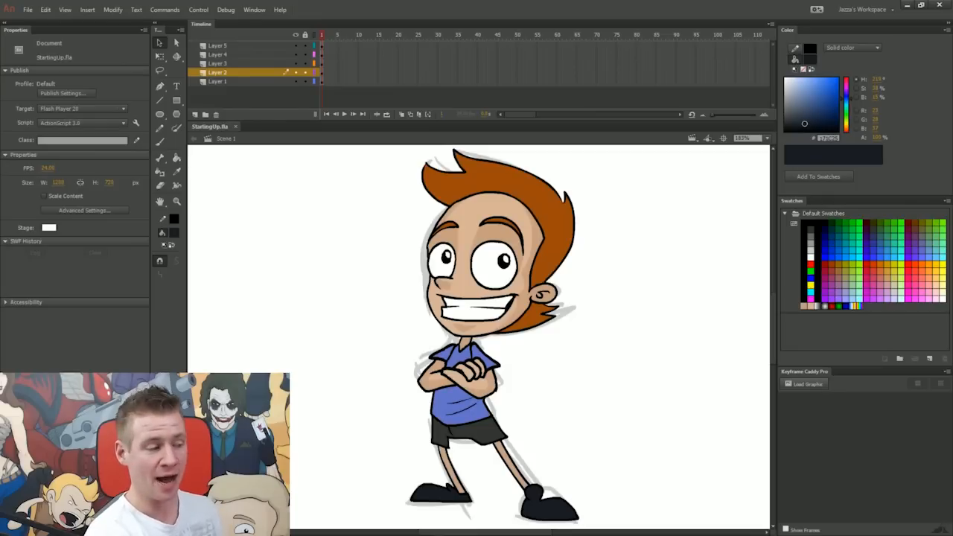
Hide all five layers, show them one by one from Layer 1 up to Layer 5, and hide the Layer 1 sketch again.
drag(295, 46, 297, 82)
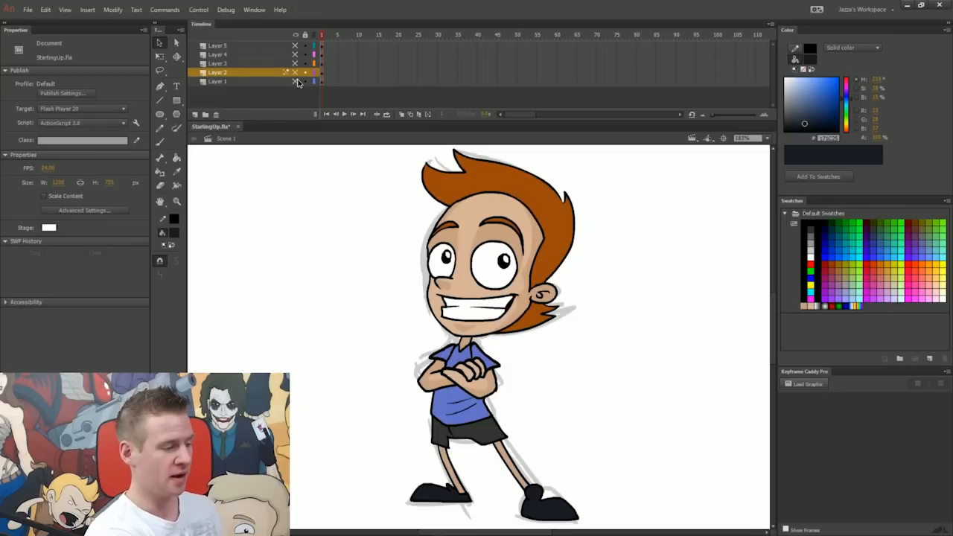
click(296, 82)
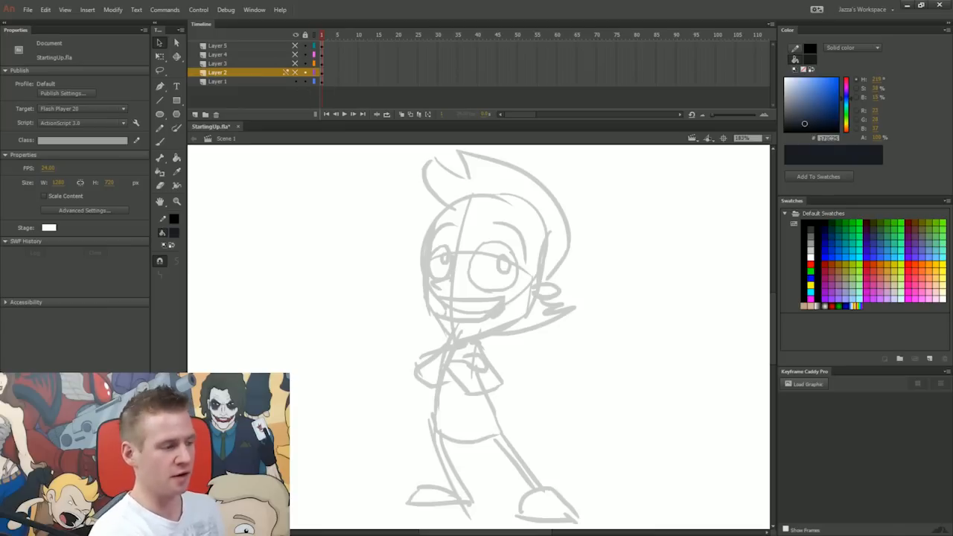
click(295, 72)
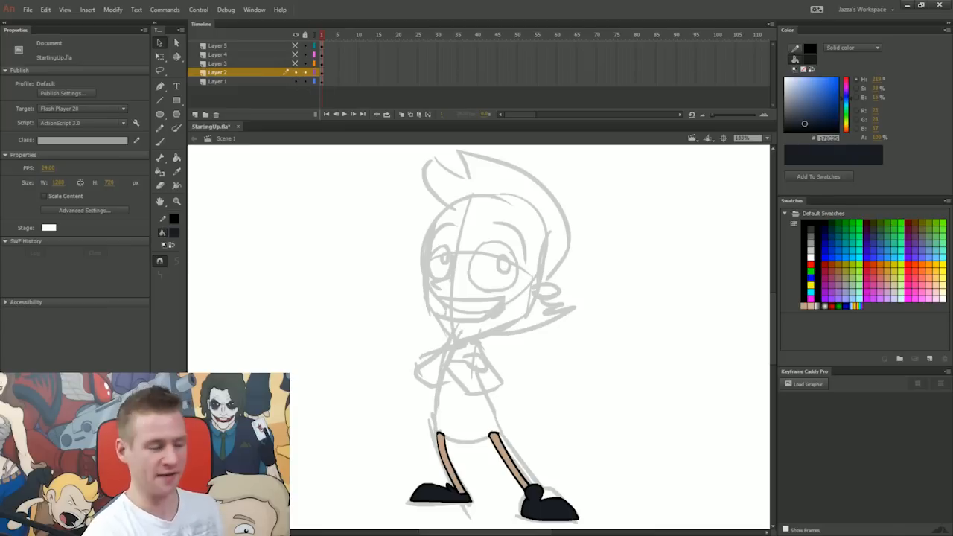
click(294, 63)
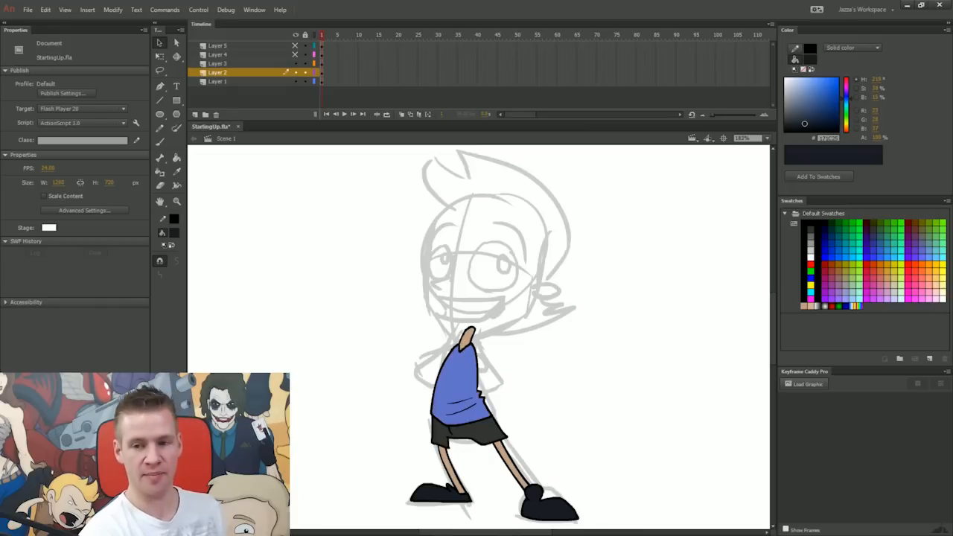
click(295, 55)
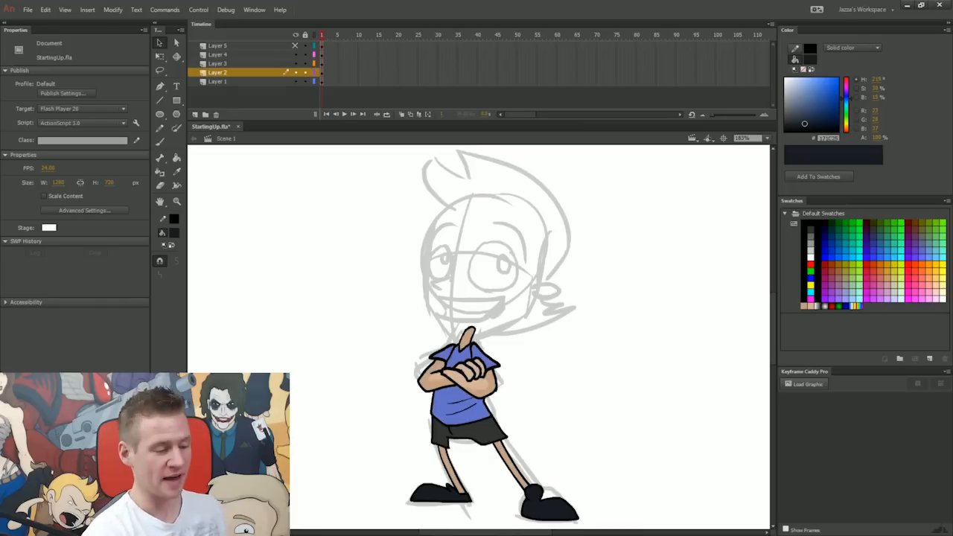
click(296, 45)
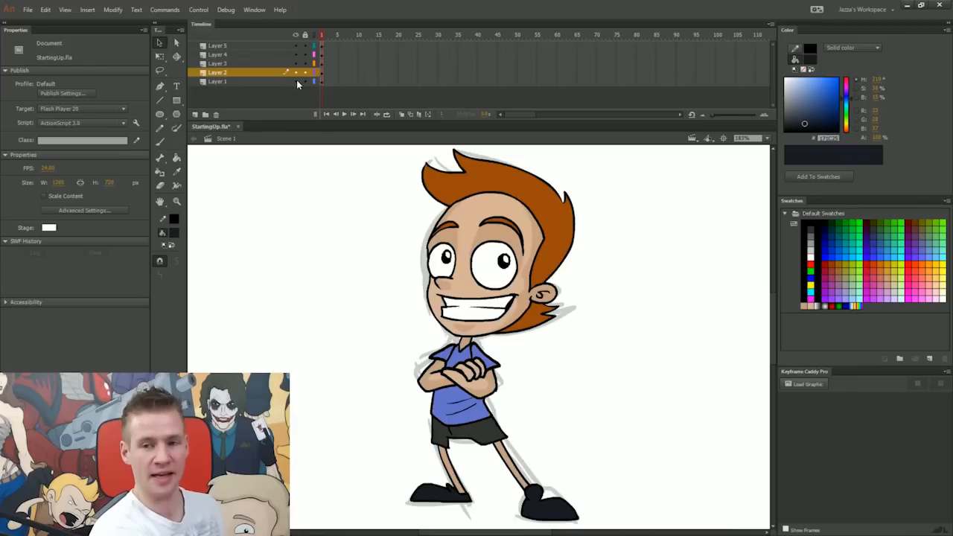
click(295, 82)
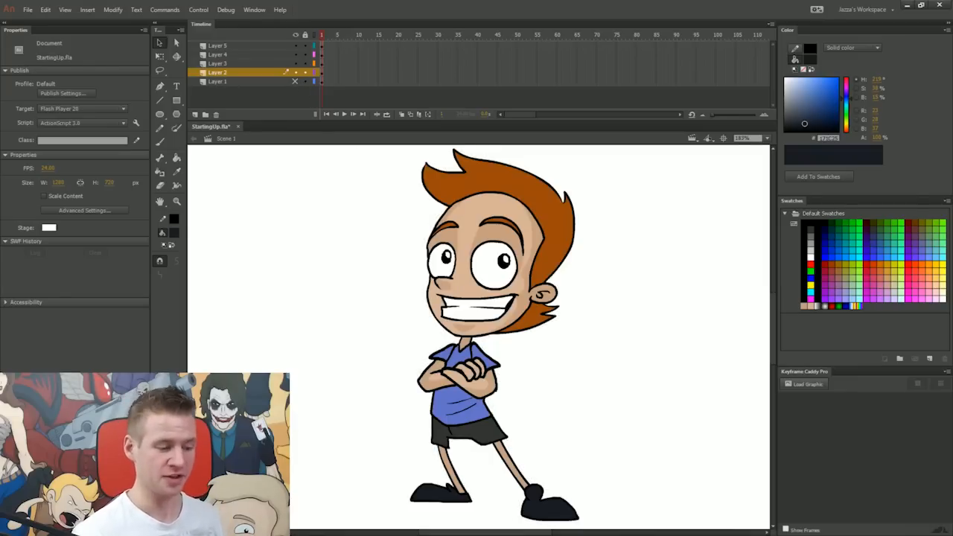
Try out Free Transform on the head artwork of Layer 5 and undo the transformations.
click(322, 45)
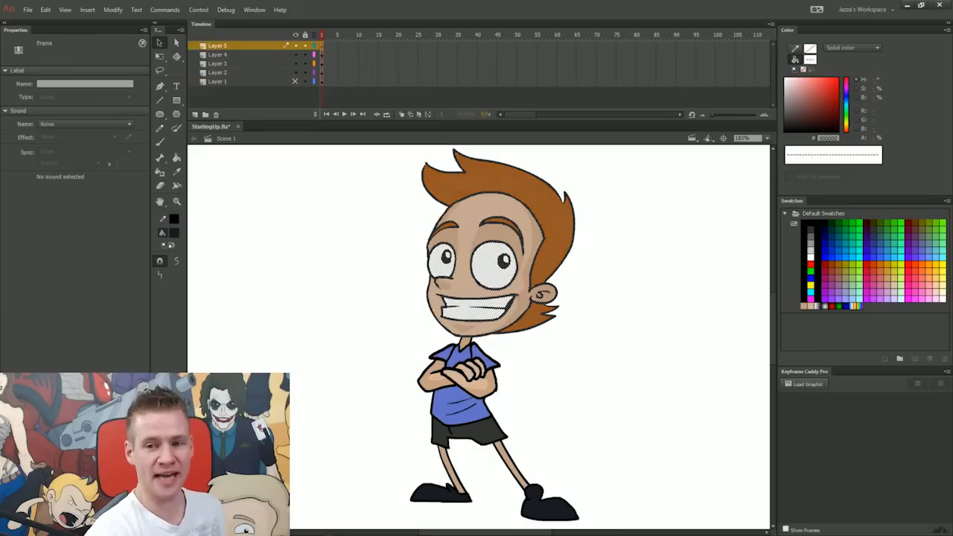
key(q)
drag(578, 146, 610, 189)
drag(514, 224, 552, 241)
key(ctrl+z)
key(ctrl+z)
key(ctrl+z)
Nudge the head on Layer 5 to the left and slightly down relative to the body, and deselect it.
key(Left)
key(Down)
key(Left)
key(Down)
key(Left)
key(Escape)
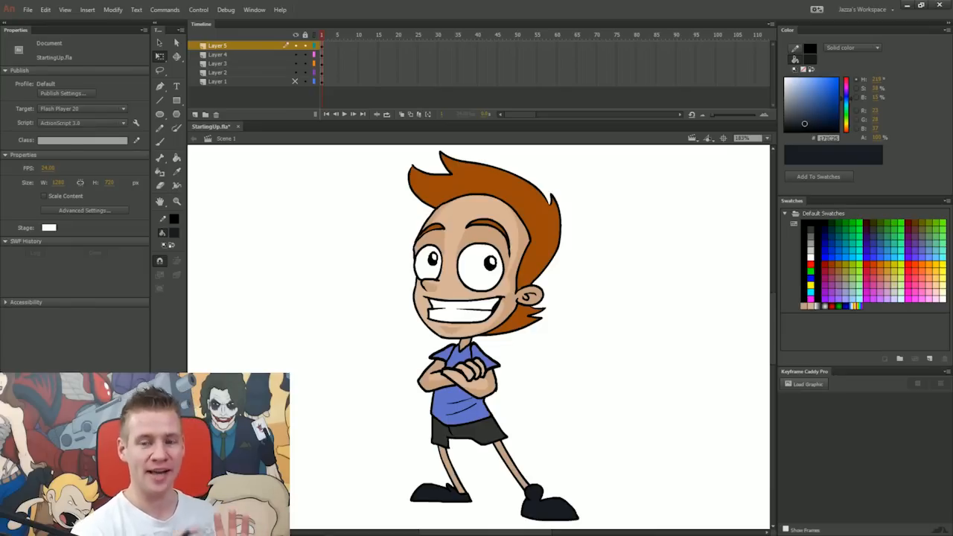
click(321, 45)
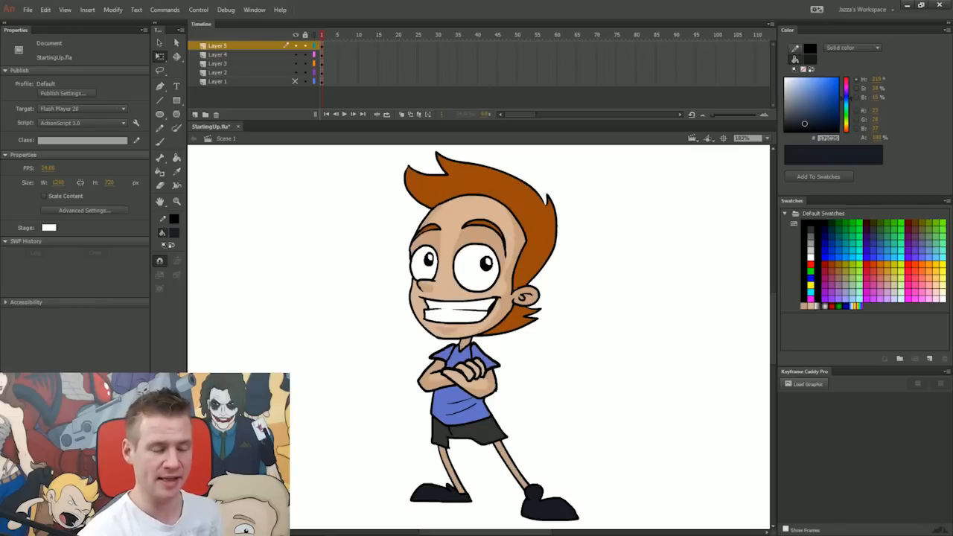
Sample the hair's brown and the shirt's blue as fill colours with the Eyedropper tool, adding both to the swatches.
key(v)
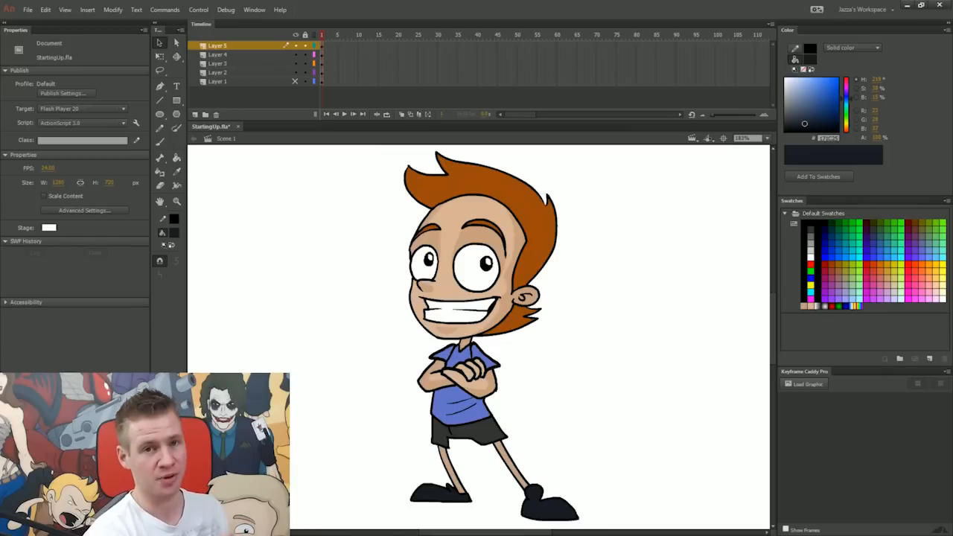
key(i)
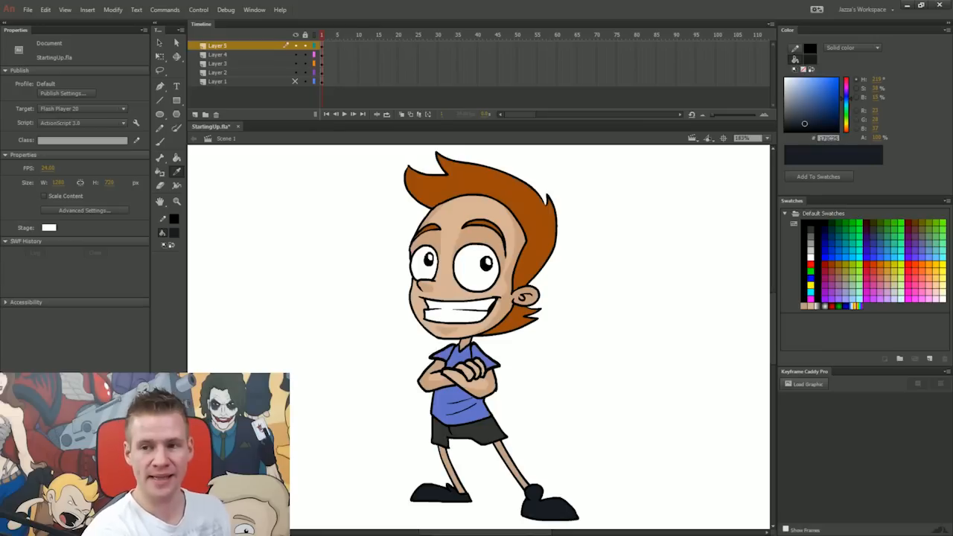
click(497, 184)
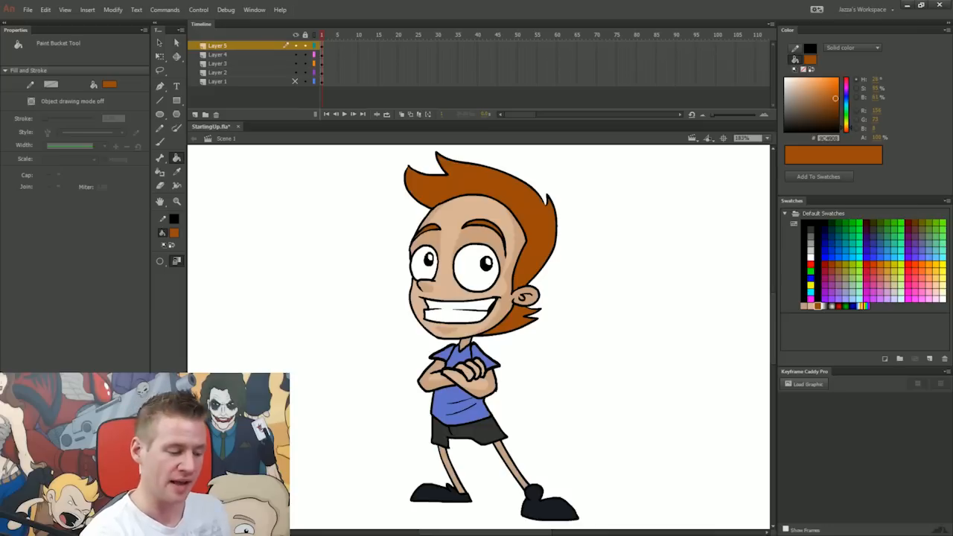
key(i)
click(814, 307)
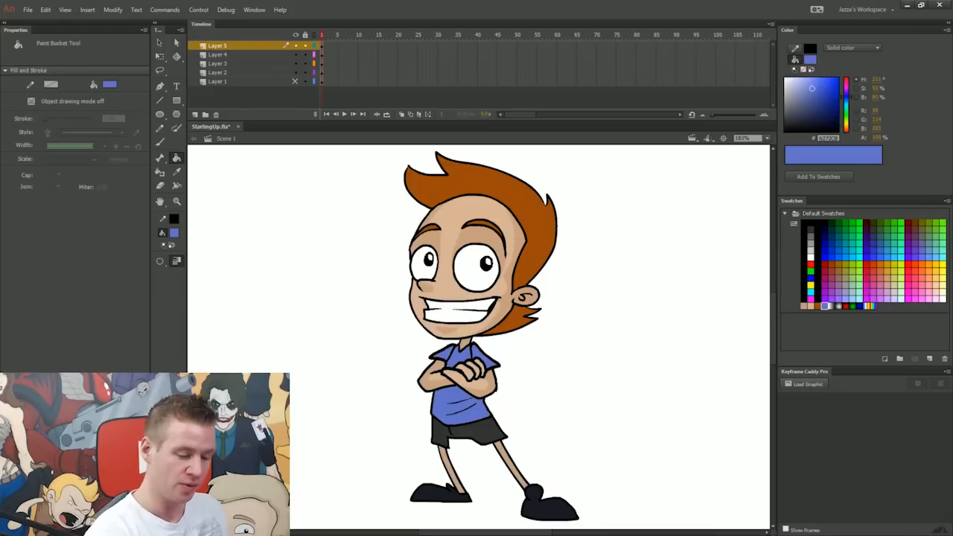
Pick the light skin-tone swatch as the fill colour, and sample the shorts' dark grey with the Eyedropper tool.
click(805, 307)
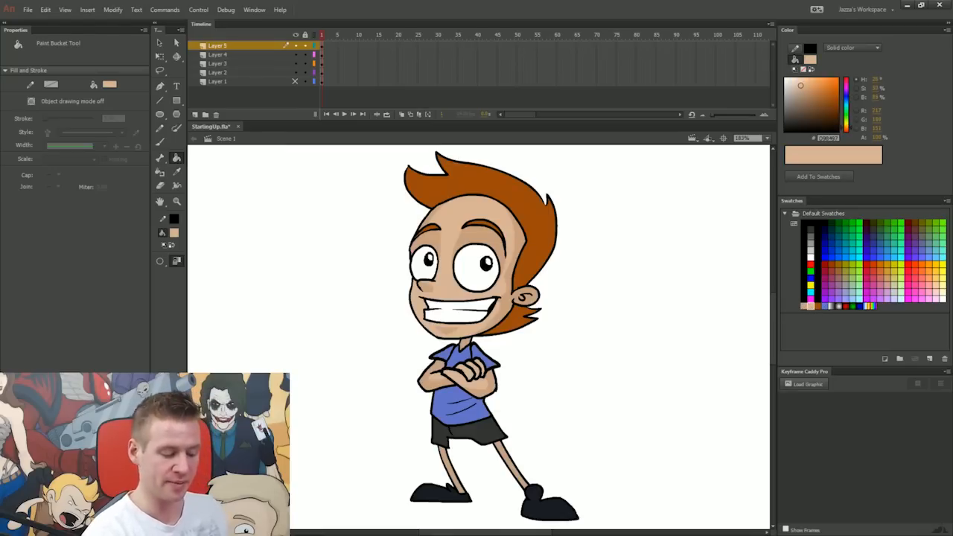
key(i)
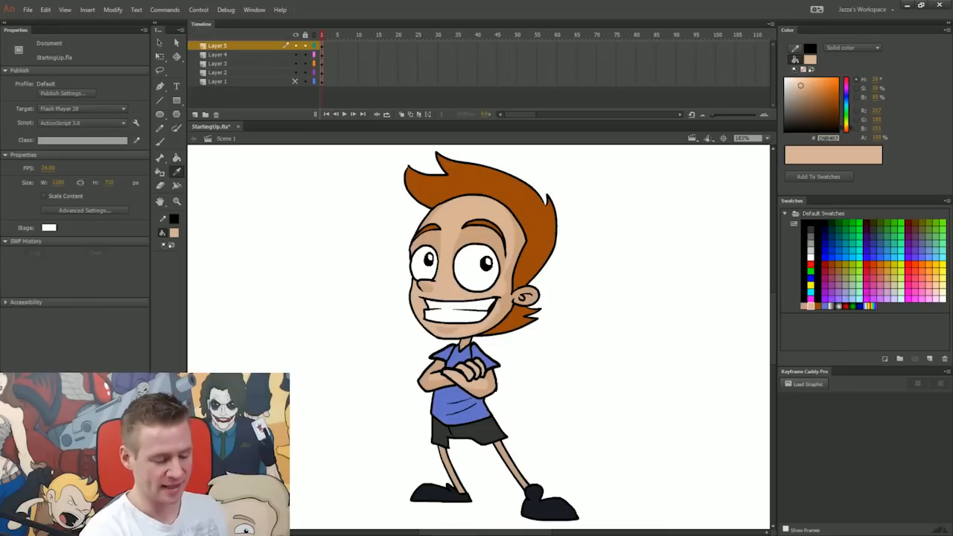
click(474, 430)
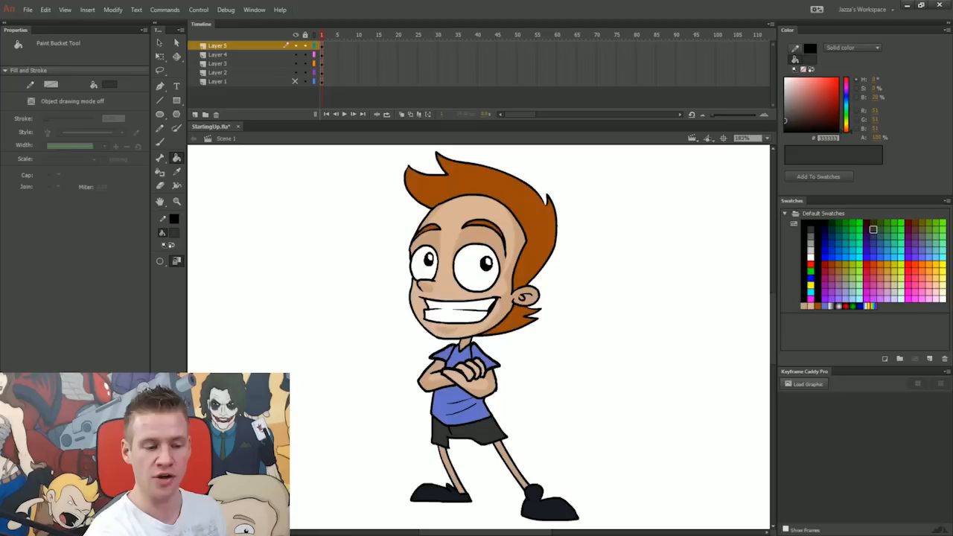
Try mixing a muted red and a muted green fill while switching the colour picker between its RGB and HSB components.
mouse_move(812, 103)
mouse_down()
mouse_move(811, 112)
mouse_move(809, 94)
mouse_up()
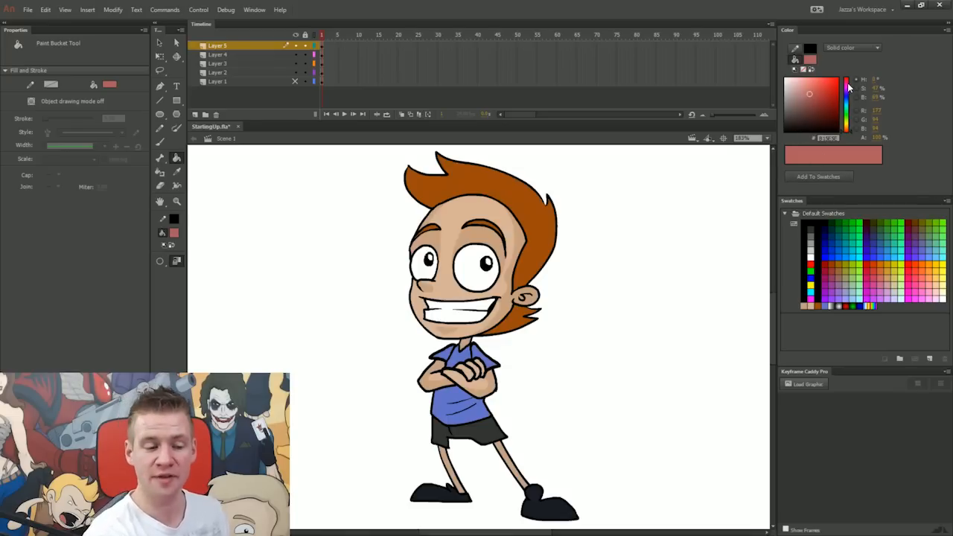
click(854, 133)
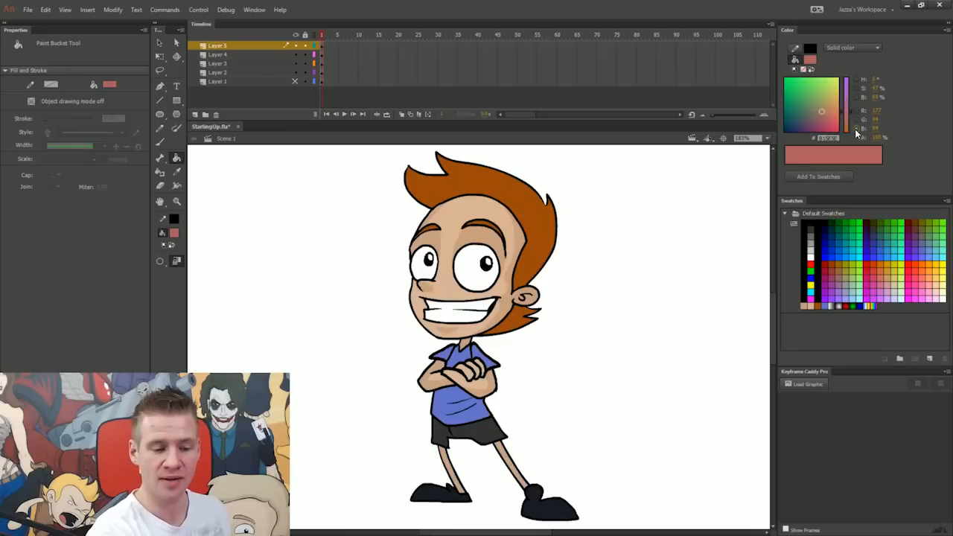
mouse_move(847, 111)
mouse_down()
mouse_move(847, 100)
mouse_move(847, 112)
mouse_up()
drag(821, 105, 805, 99)
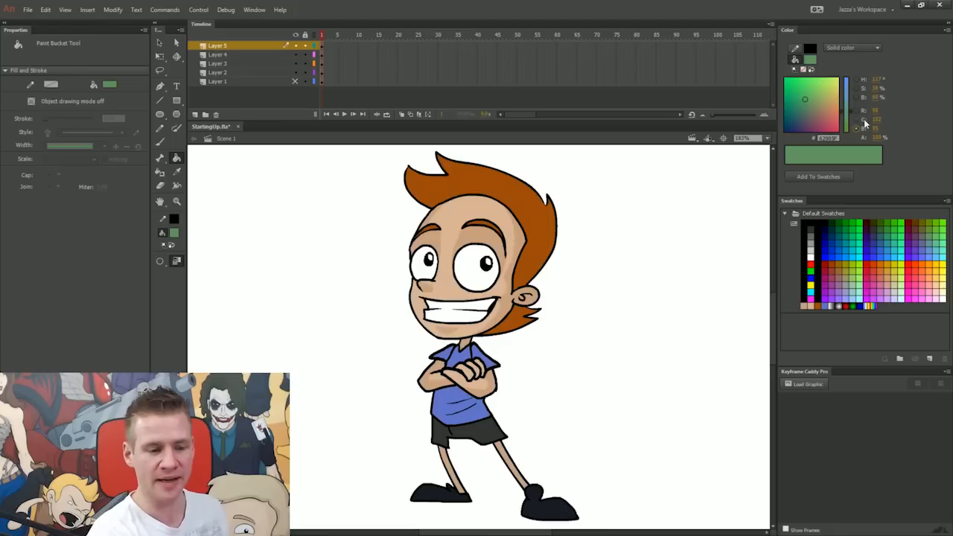
click(857, 118)
click(857, 110)
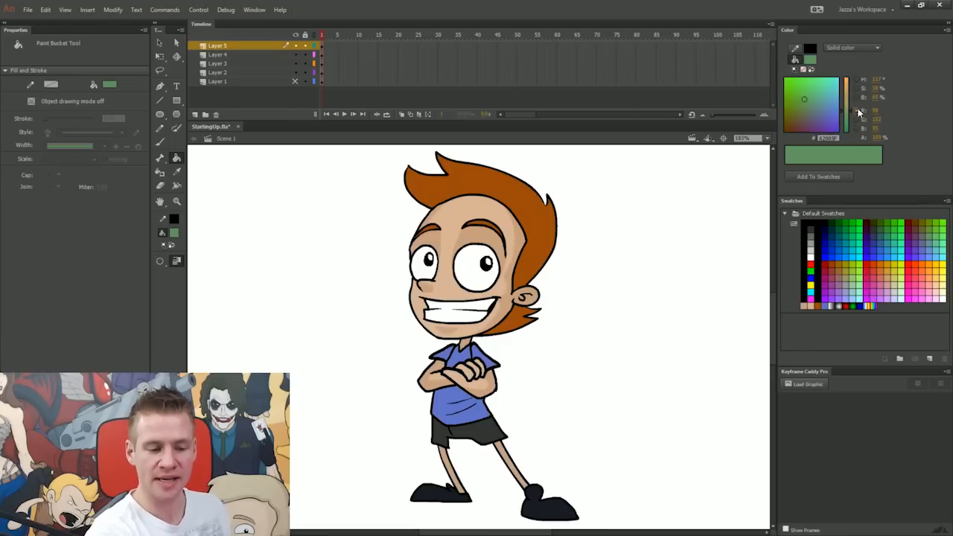
click(856, 96)
click(856, 88)
click(855, 79)
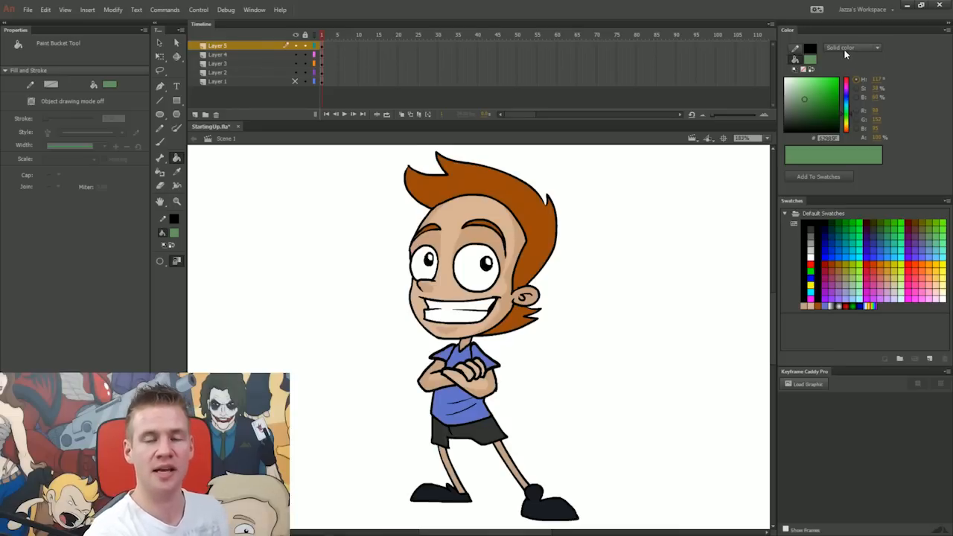
Change the fill to a linear gradient running between a dark orange-brown and the lighter orange C97A19.
click(868, 48)
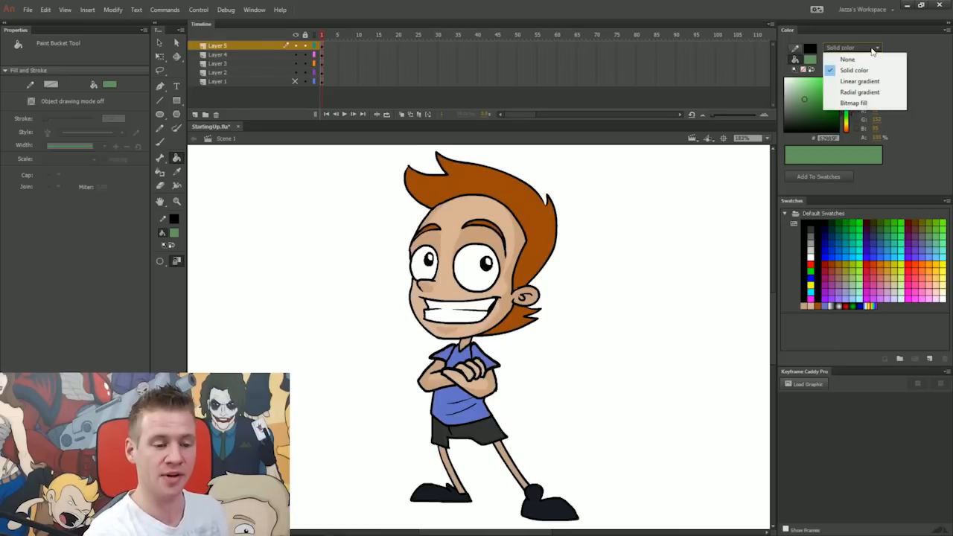
click(860, 81)
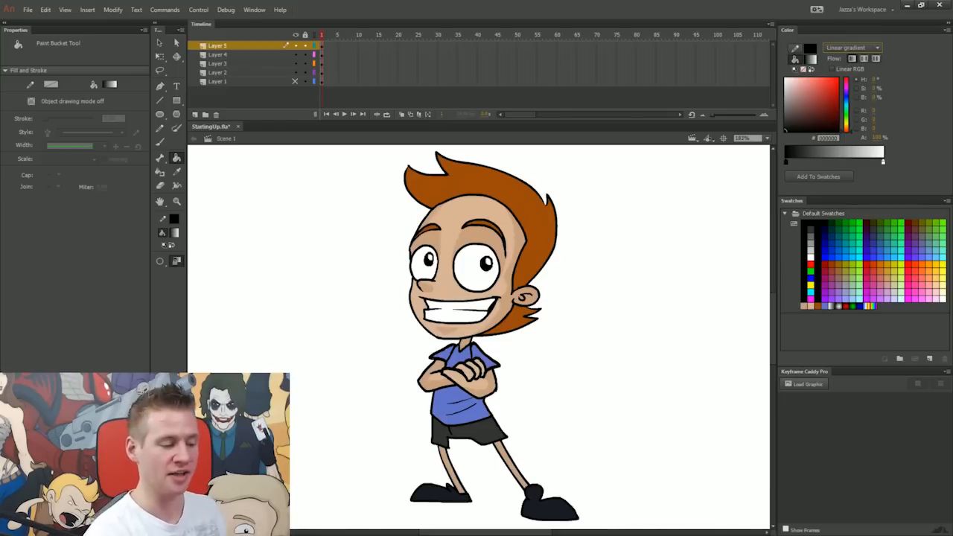
drag(847, 130, 846, 130)
drag(814, 98, 828, 100)
click(883, 163)
drag(847, 131, 832, 88)
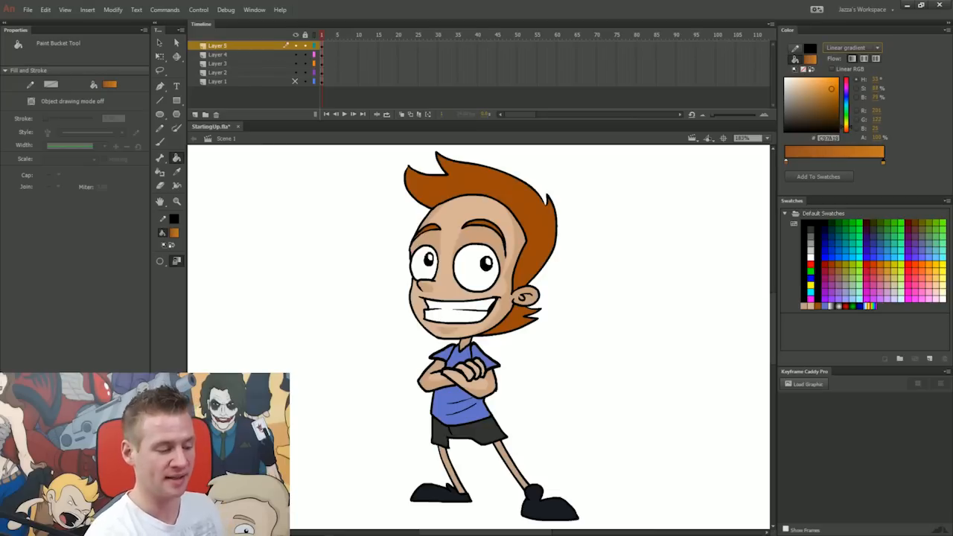
Fill the boy's hair with the orange gradient using the Paint Bucket tool, directing it diagonally across the hair.
click(519, 199)
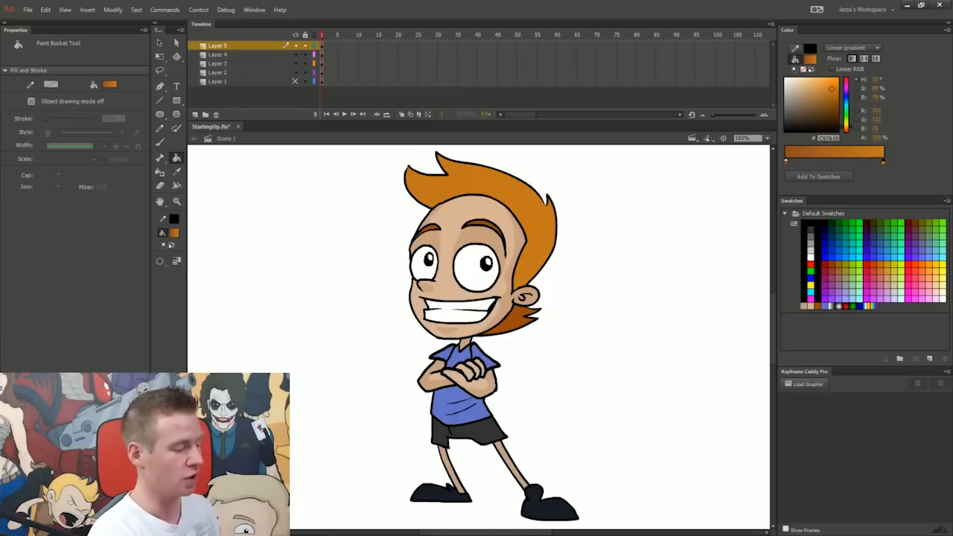
drag(475, 177, 544, 237)
mouse_move(500, 178)
mouse_down()
mouse_move(530, 268)
mouse_move(506, 182)
mouse_up()
drag(525, 264, 485, 175)
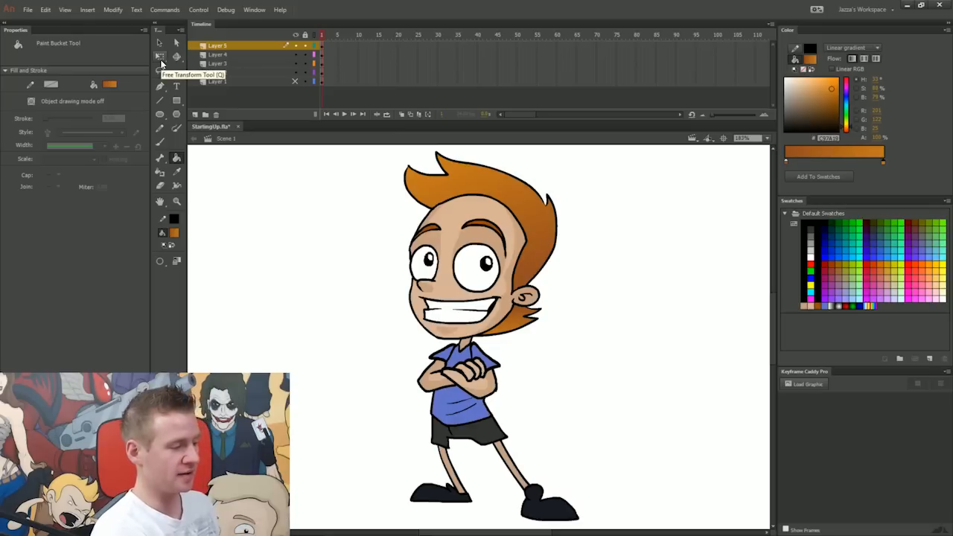
Reposition the hair's gradient over the head with the Gradient Transform tool and rotate it to run vertically.
click(161, 58)
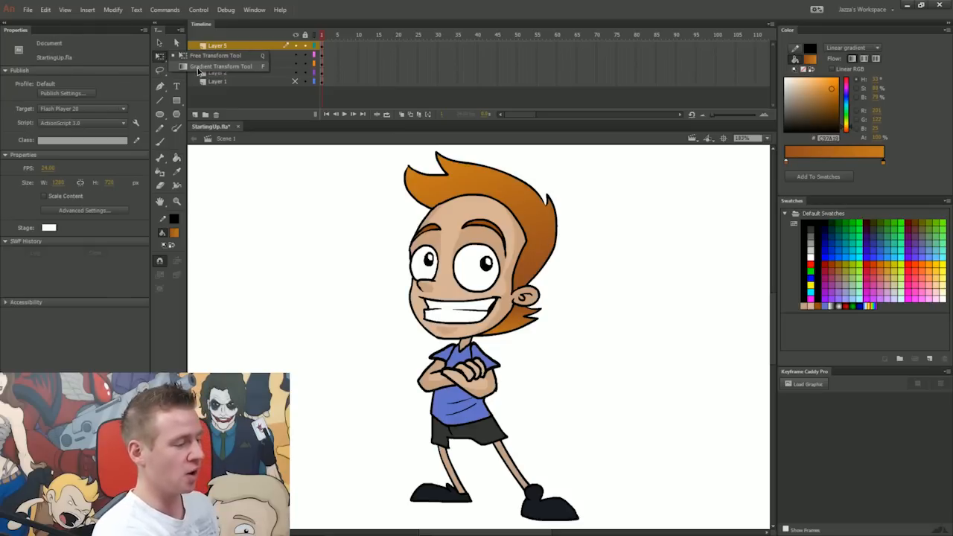
click(197, 67)
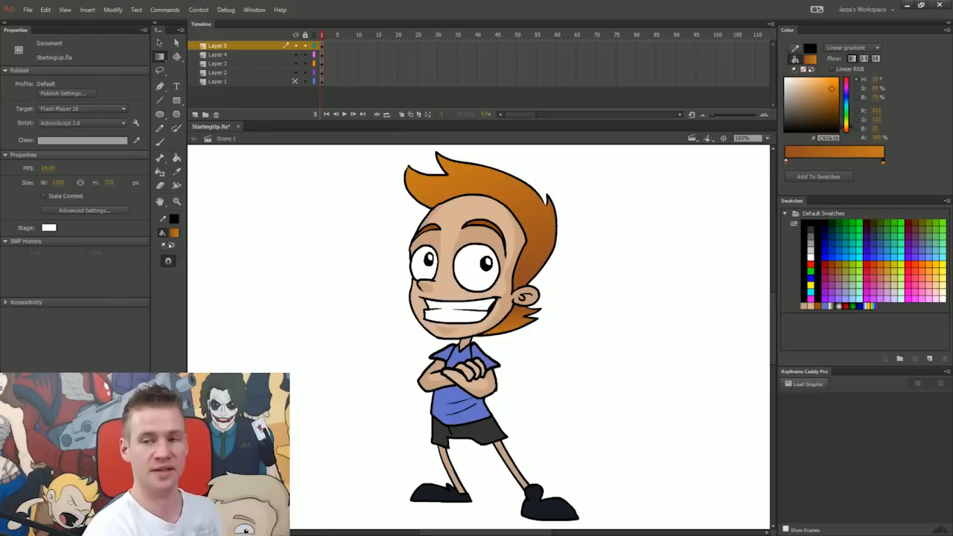
click(497, 183)
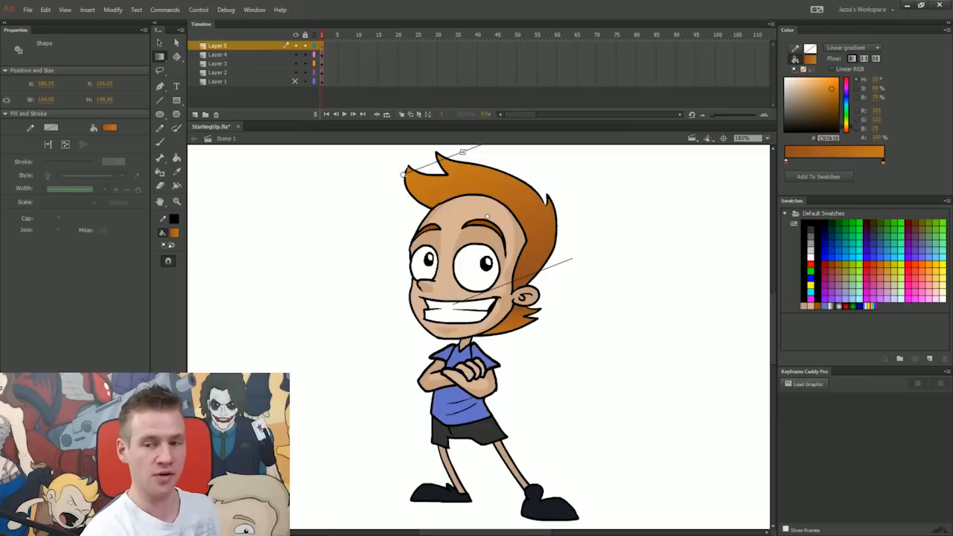
drag(488, 217, 497, 240)
mouse_move(472, 175)
mouse_down()
mouse_move(461, 150)
mouse_move(467, 163)
mouse_up()
drag(407, 186, 405, 158)
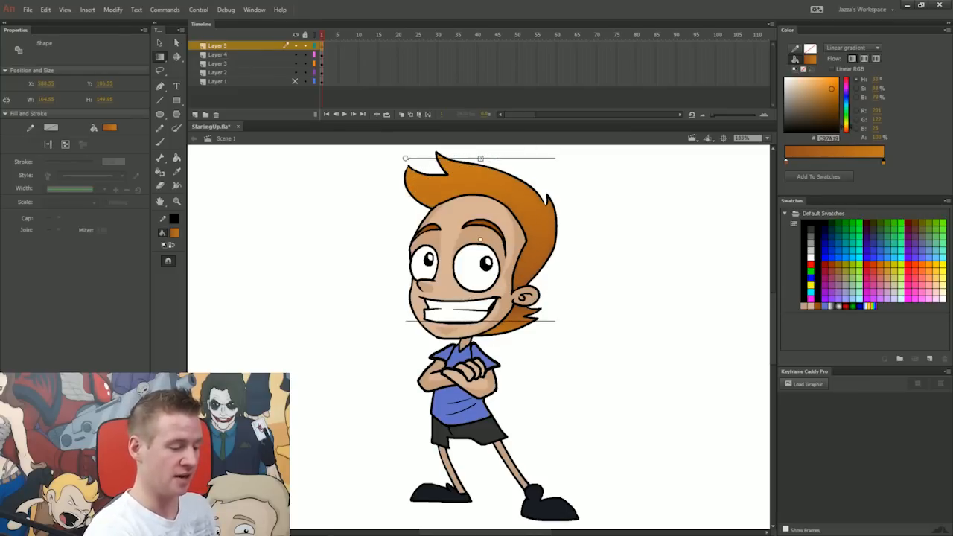
drag(480, 239, 480, 233)
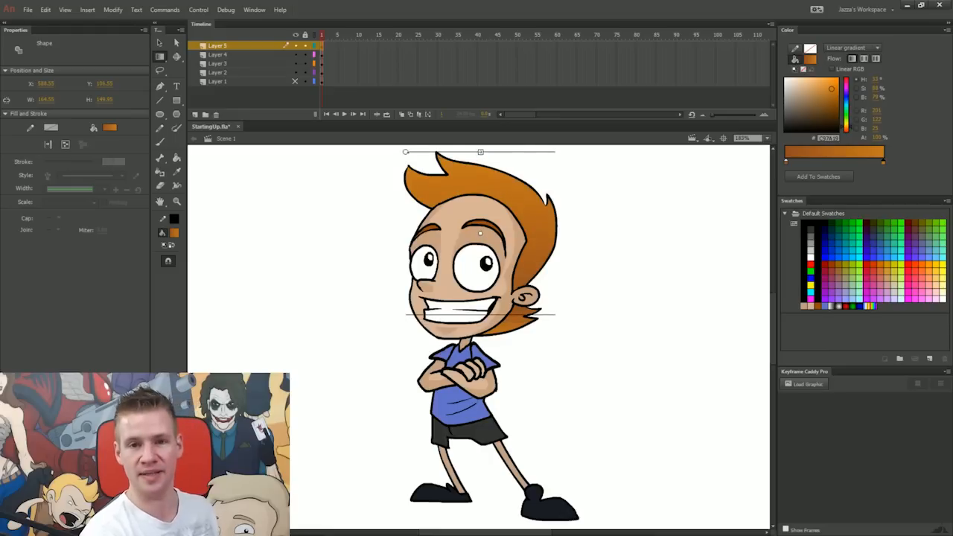
key(Escape)
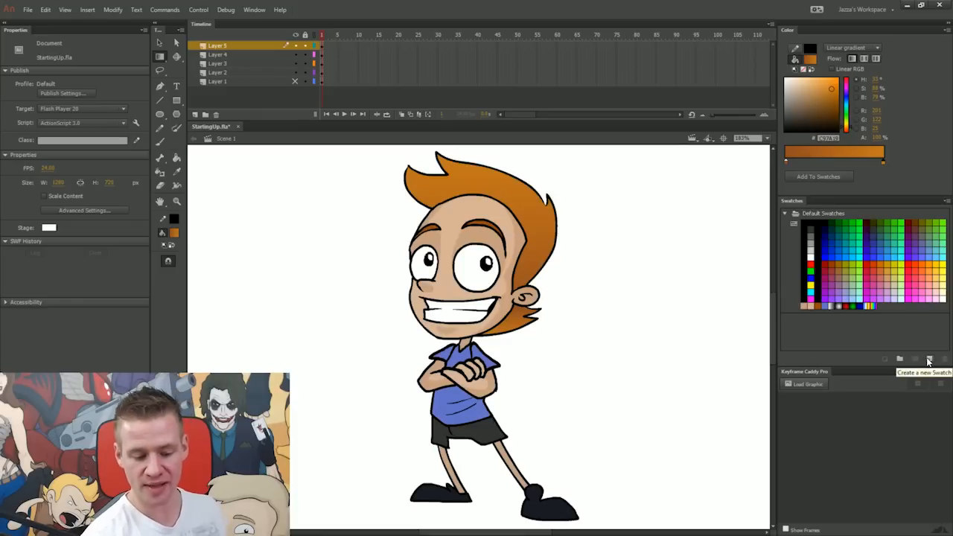
Add the orange hair gradient as a new swatch and save the swatch colours to a colour set file named ExampleSwatches.
click(929, 361)
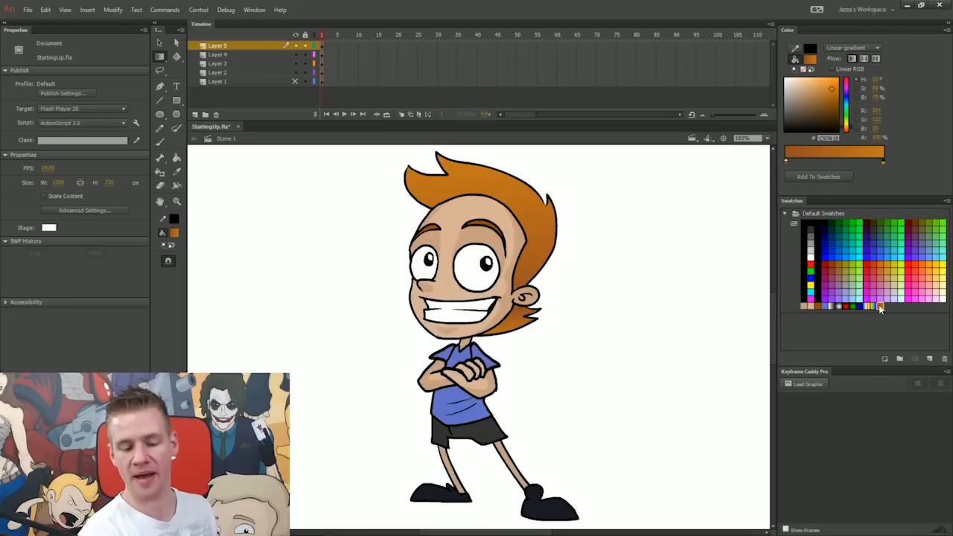
key(v)
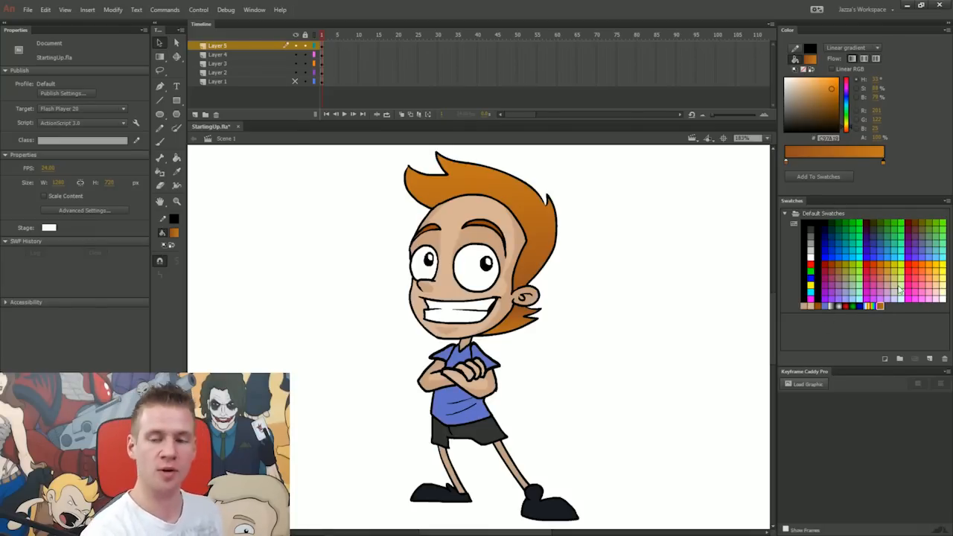
click(946, 201)
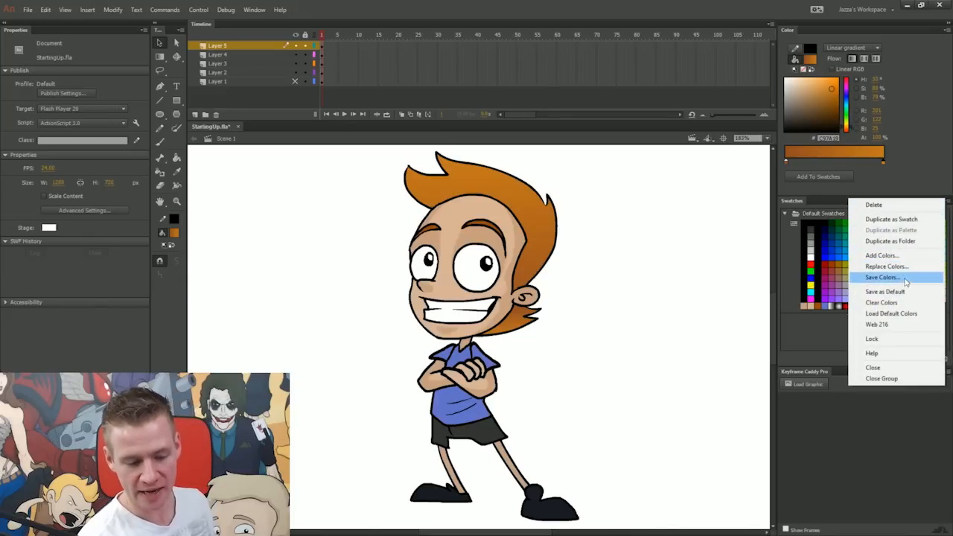
click(882, 277)
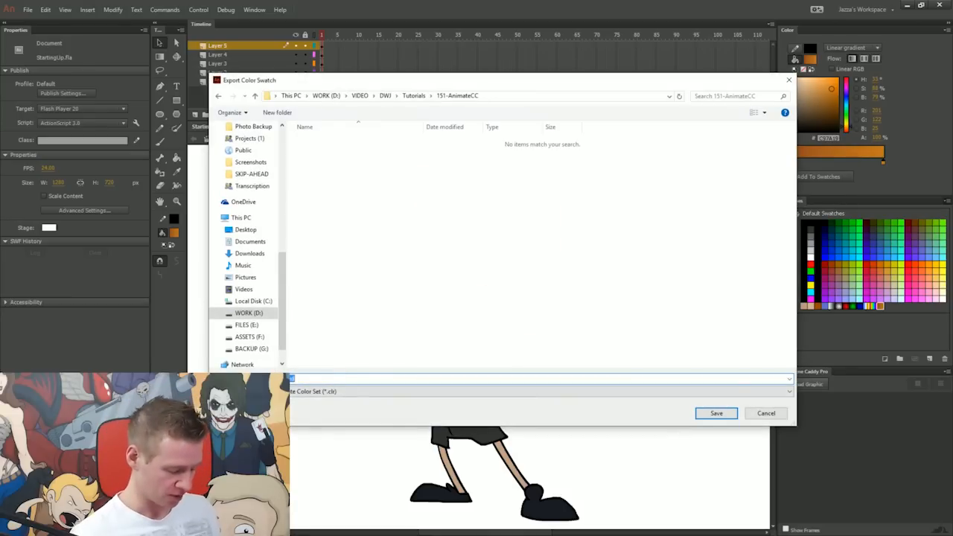
text(le)
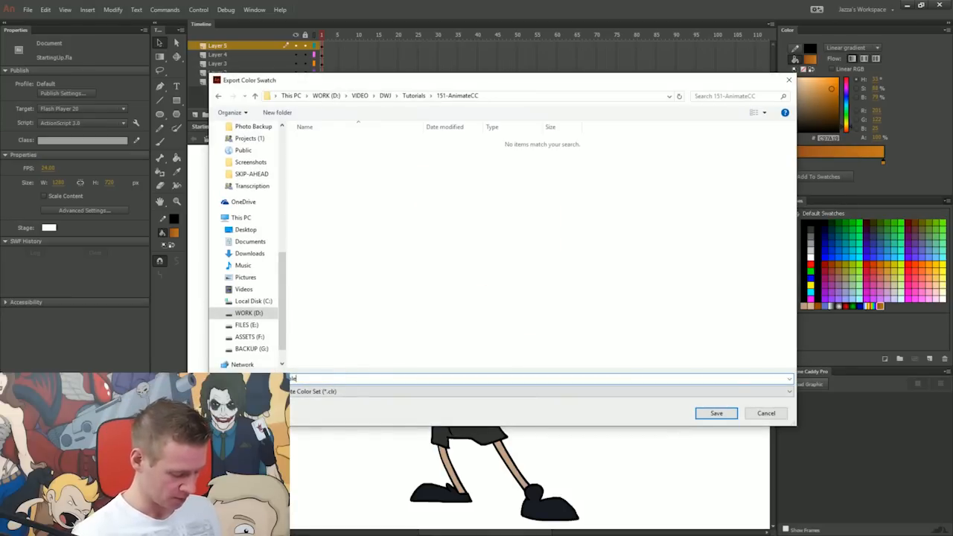
text(Swatches)
key(Return)
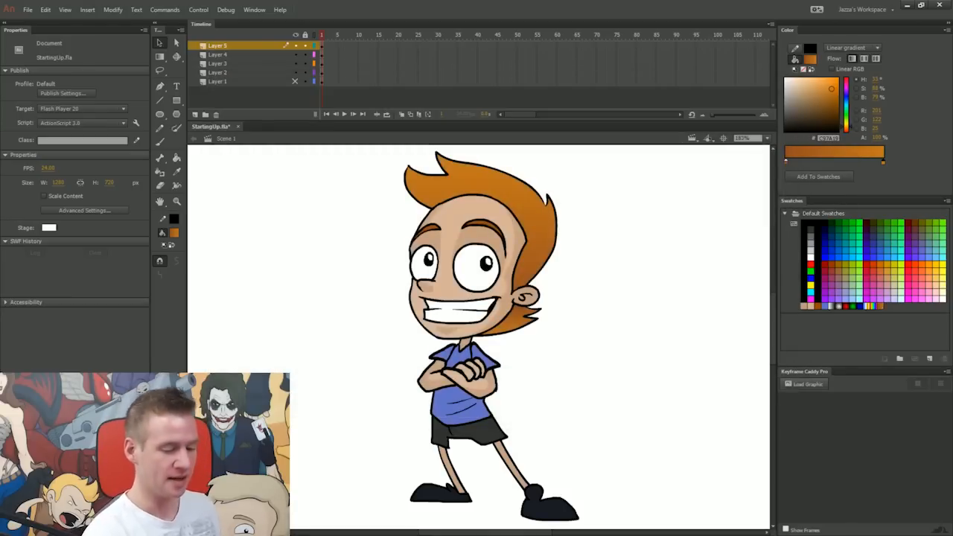
Create a new ActionScript 3.0 document of 1280 x 720 px at 24 fps.
click(28, 9)
click(64, 20)
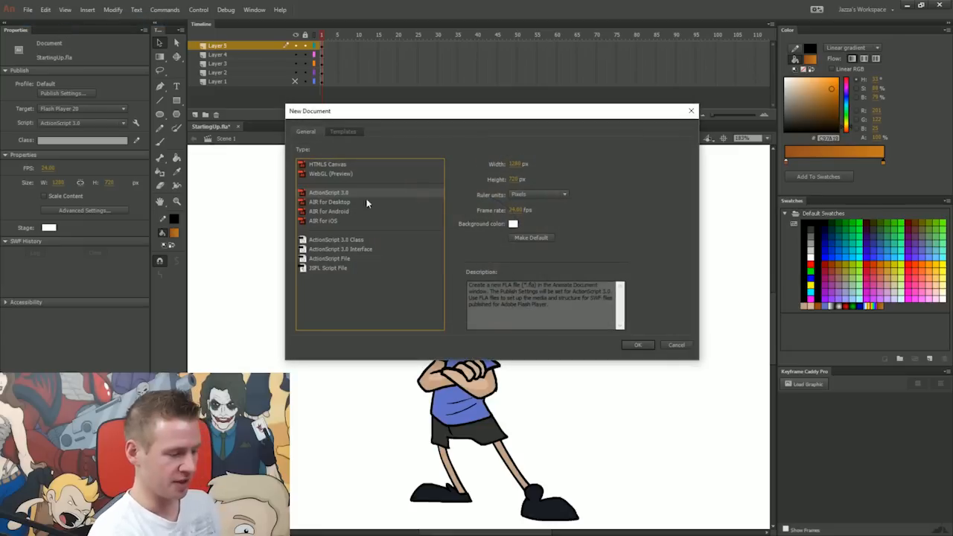
click(626, 346)
Replace the new document's swatches with the colours from the ExampleSwatches file.
click(946, 201)
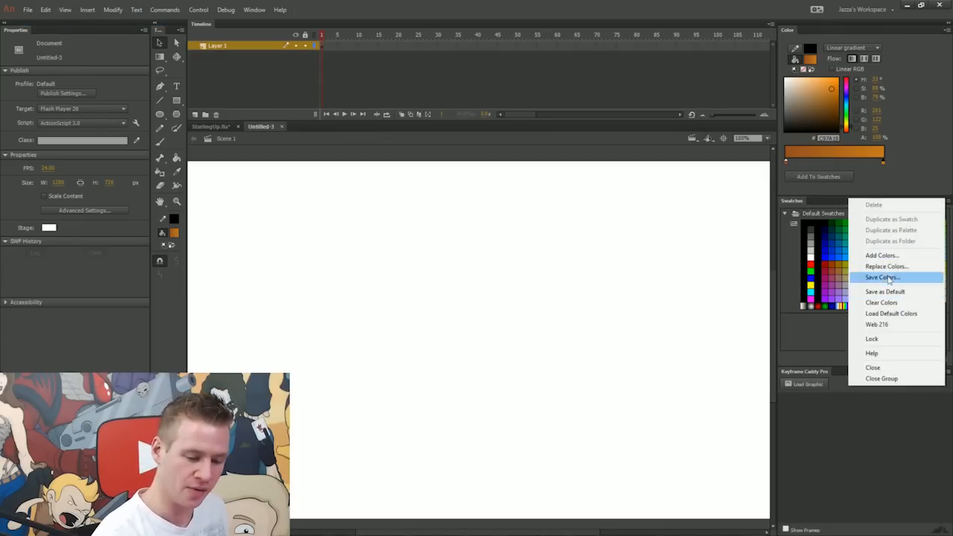
click(887, 266)
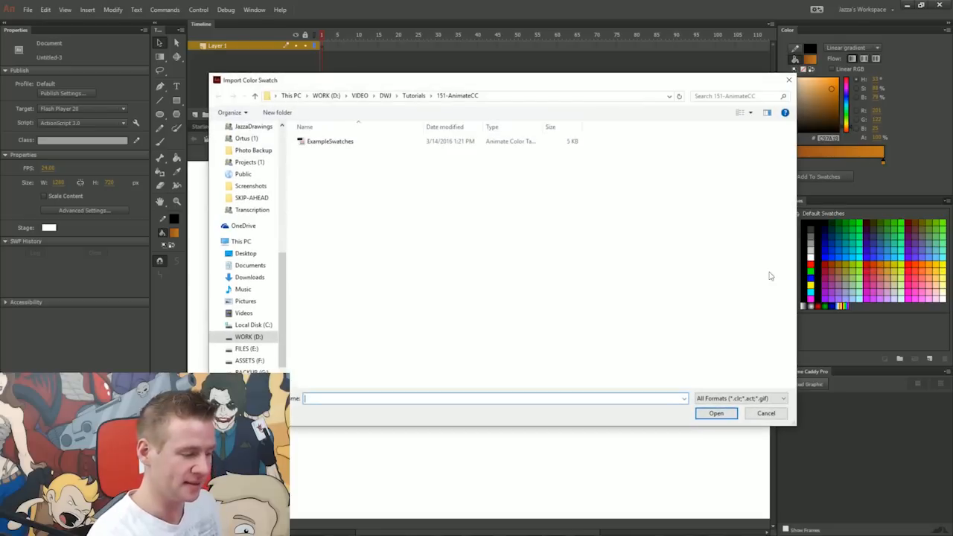
click(343, 142)
double_click(343, 141)
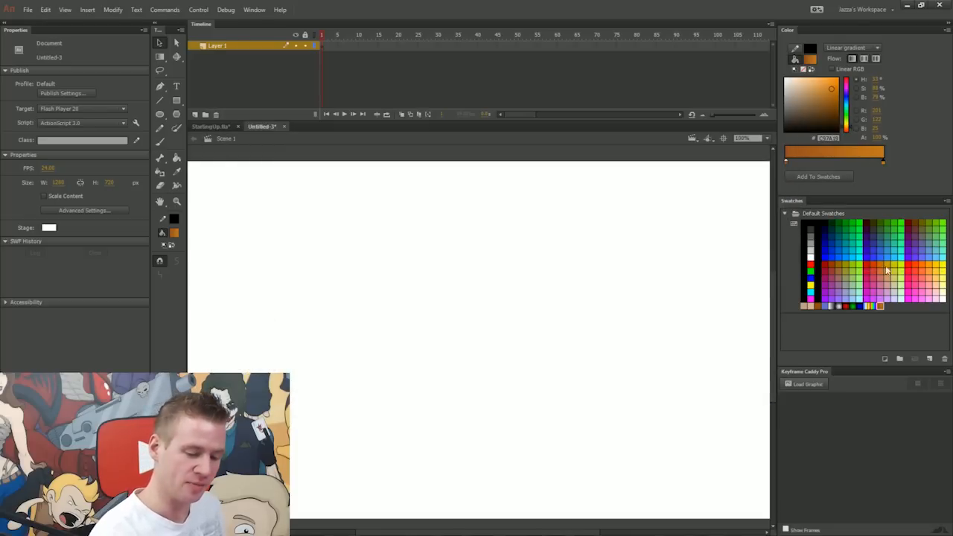
Return to StartingUp.fla and turn the shirt's blue from the Billy swatch folder into a tagged swatch named Shirt.
click(215, 127)
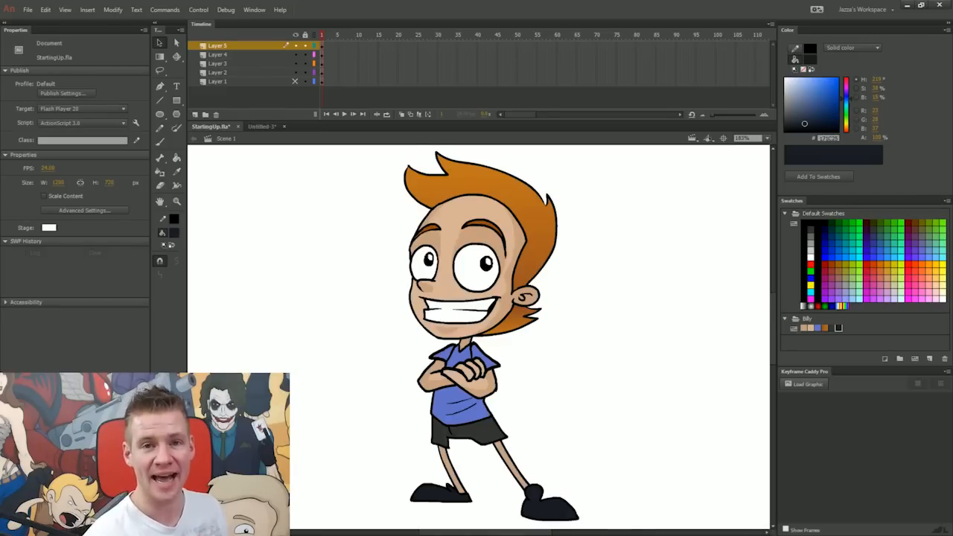
click(804, 329)
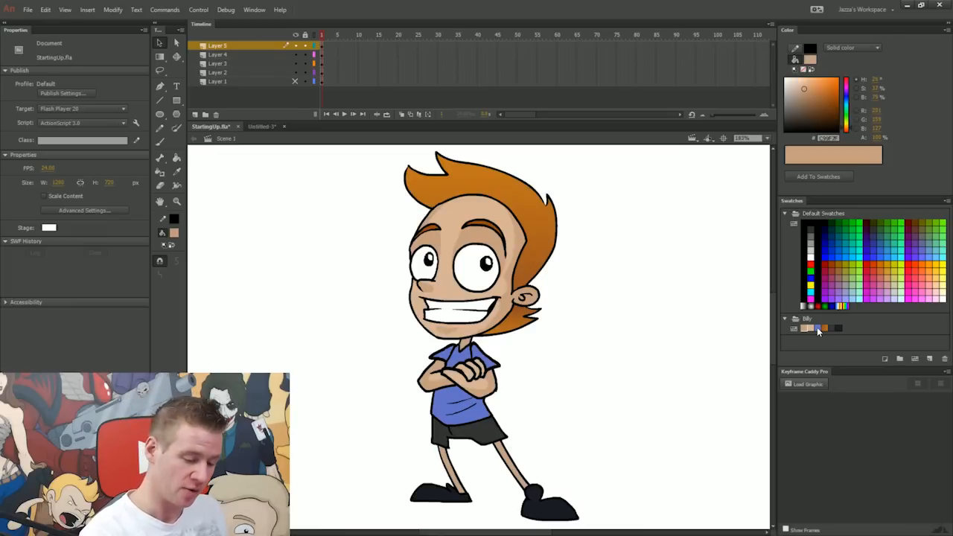
click(818, 329)
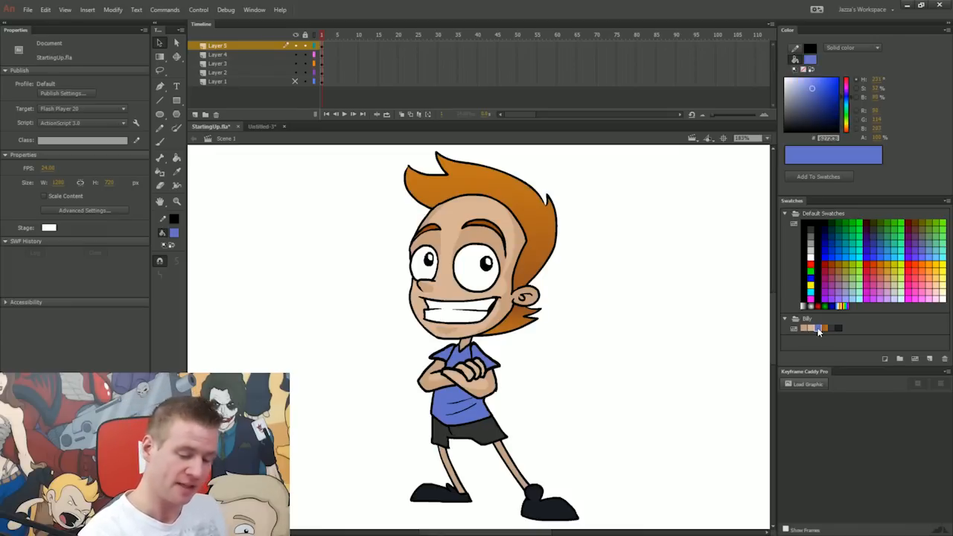
click(885, 359)
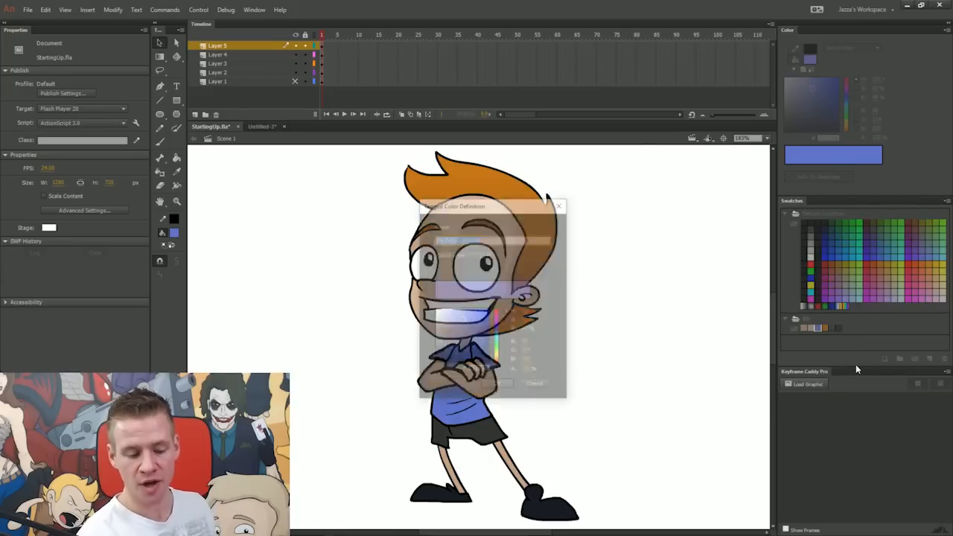
text(shirt)
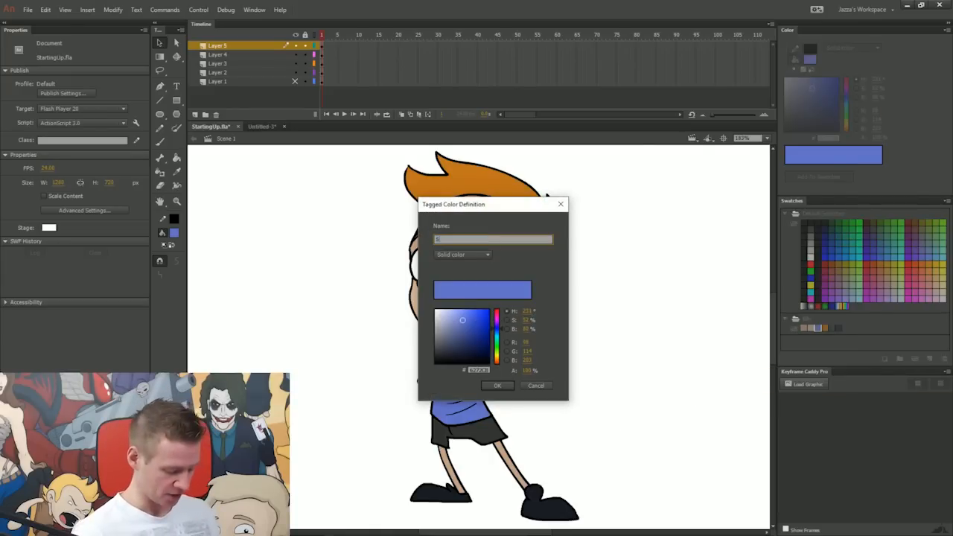
key(Return)
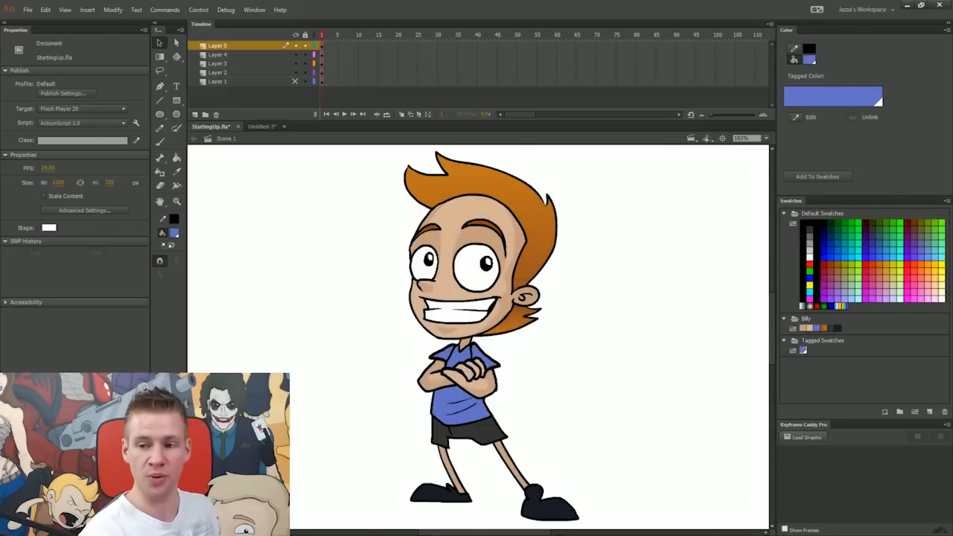
Try recolouring the shirt by changing the Shirt tagged swatch to a green hue.
click(816, 329)
click(804, 350)
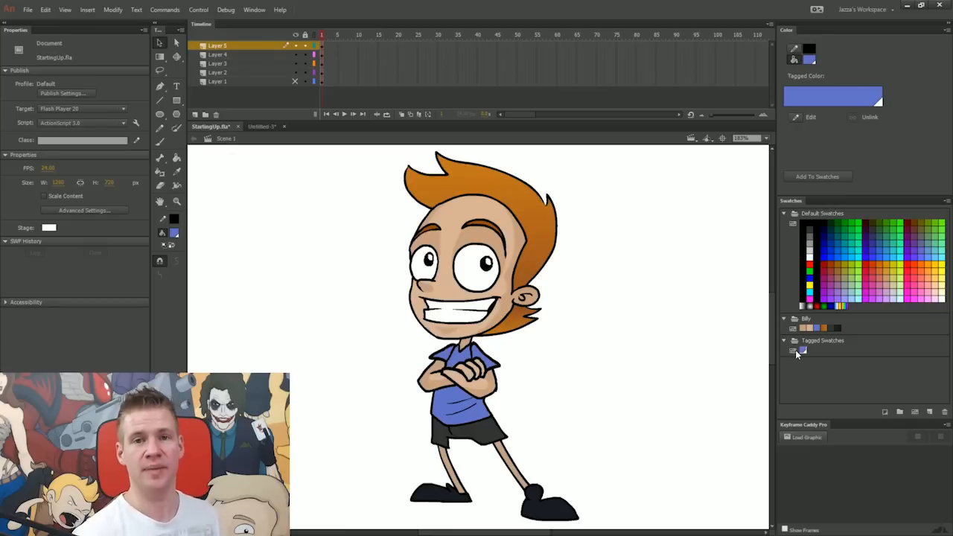
double_click(804, 350)
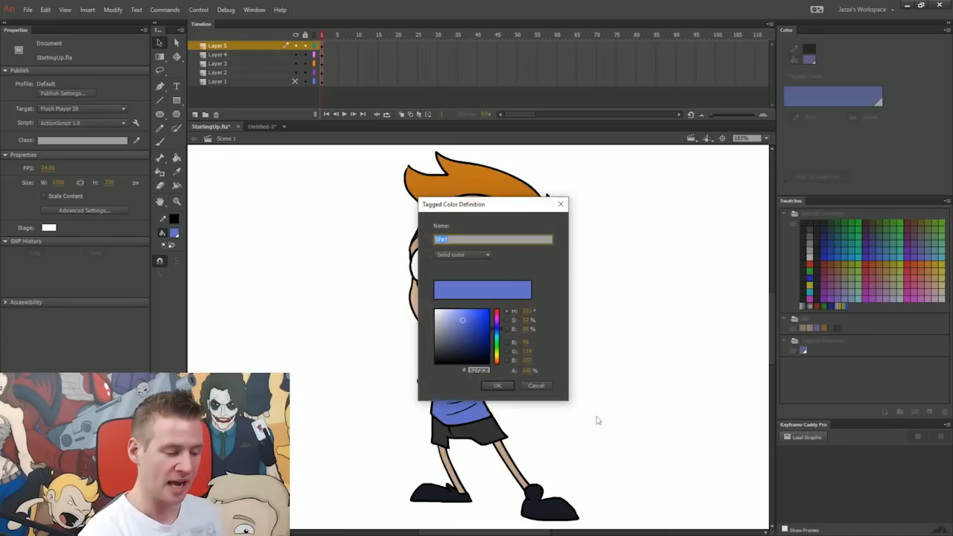
click(498, 341)
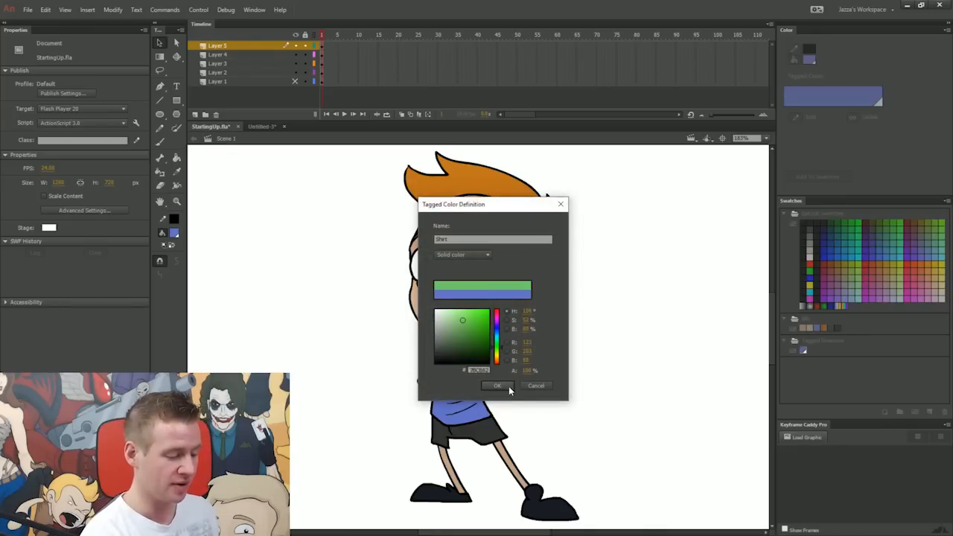
click(506, 386)
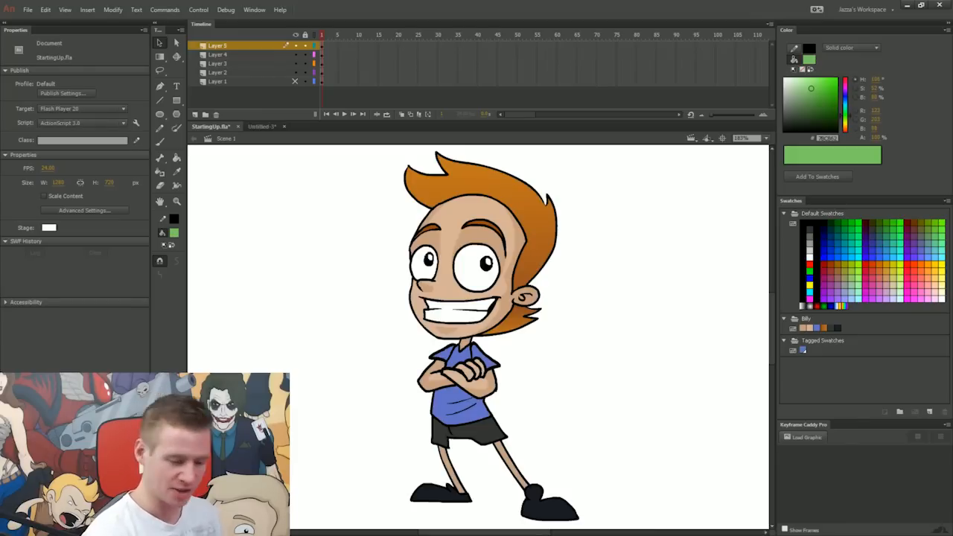
Fill the boy's shirt with the Shirt tagged swatch using the Paint Bucket and recolour that swatch green.
click(802, 350)
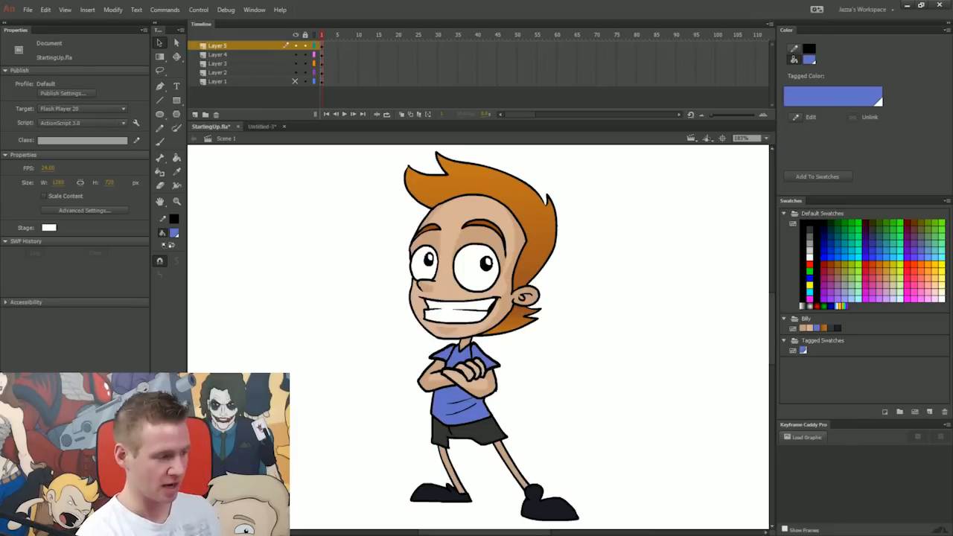
key(k)
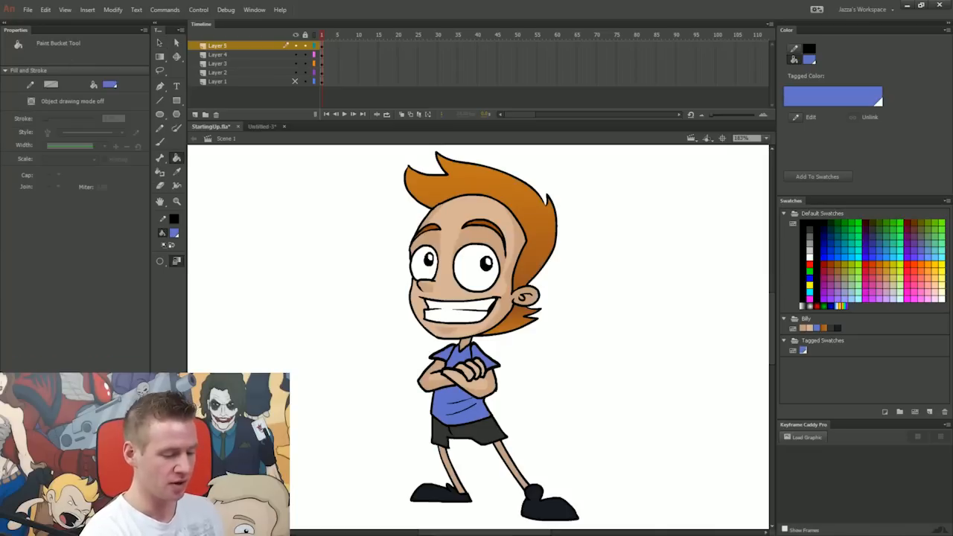
double_click(803, 350)
click(498, 345)
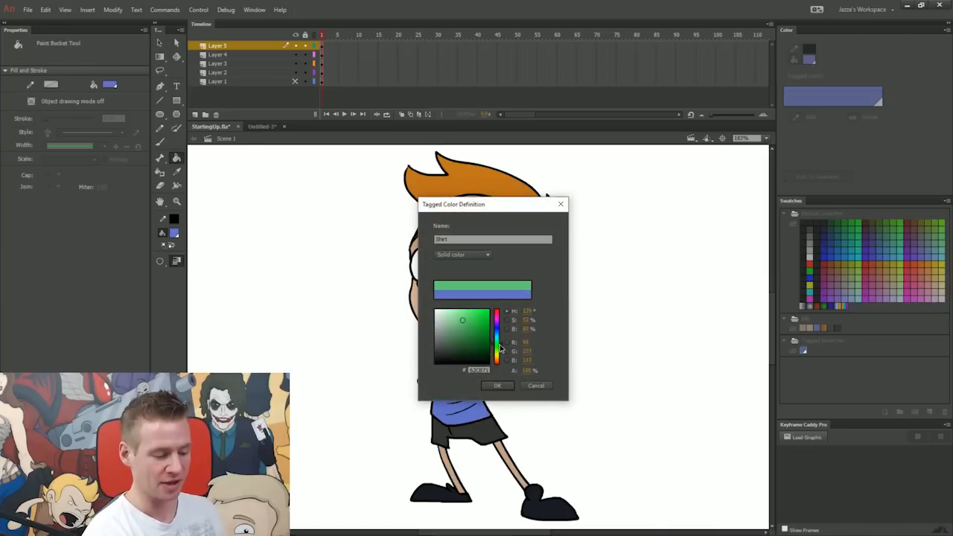
click(497, 385)
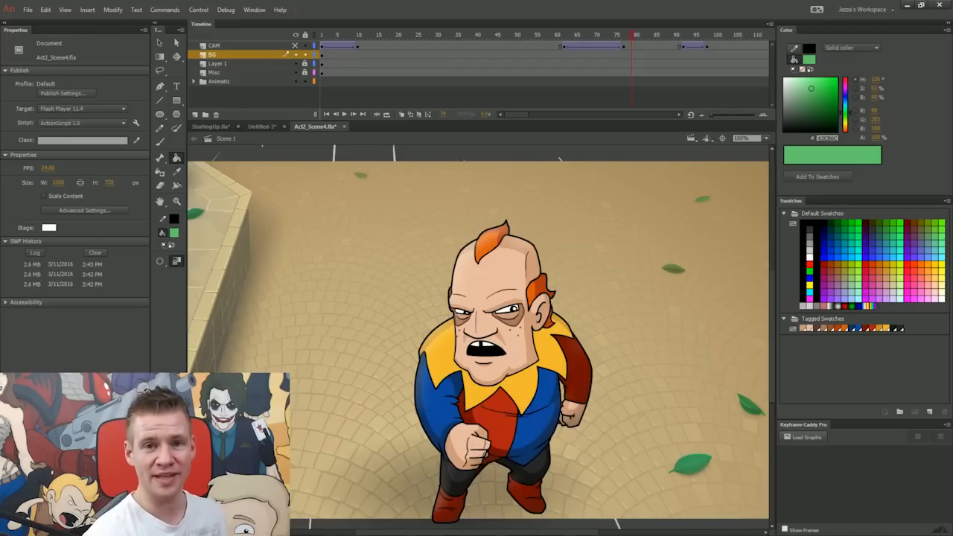
Open the jester symbol in Act2_Scene4.fla, play its animation and return to frame 1.
click(380, 35)
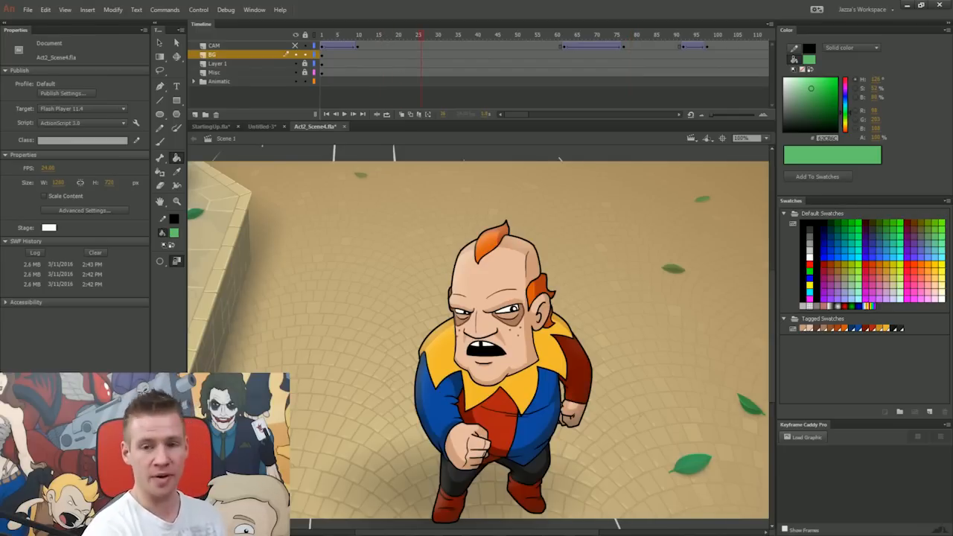
key(v)
double_click(496, 373)
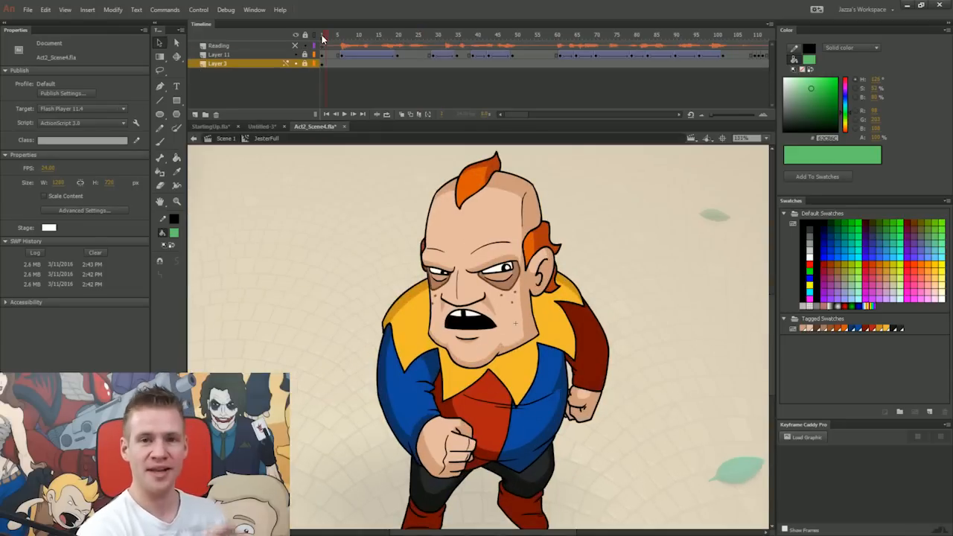
key(Return)
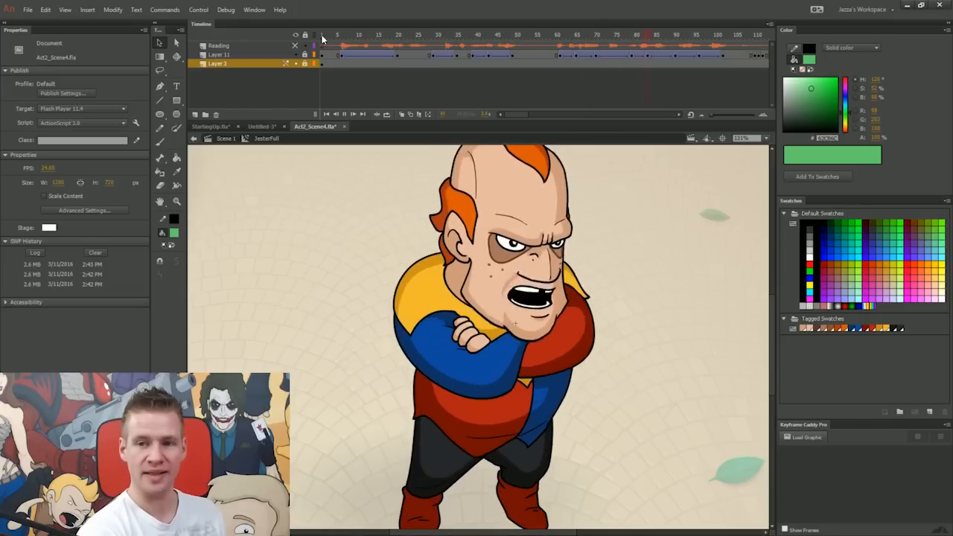
click(323, 37)
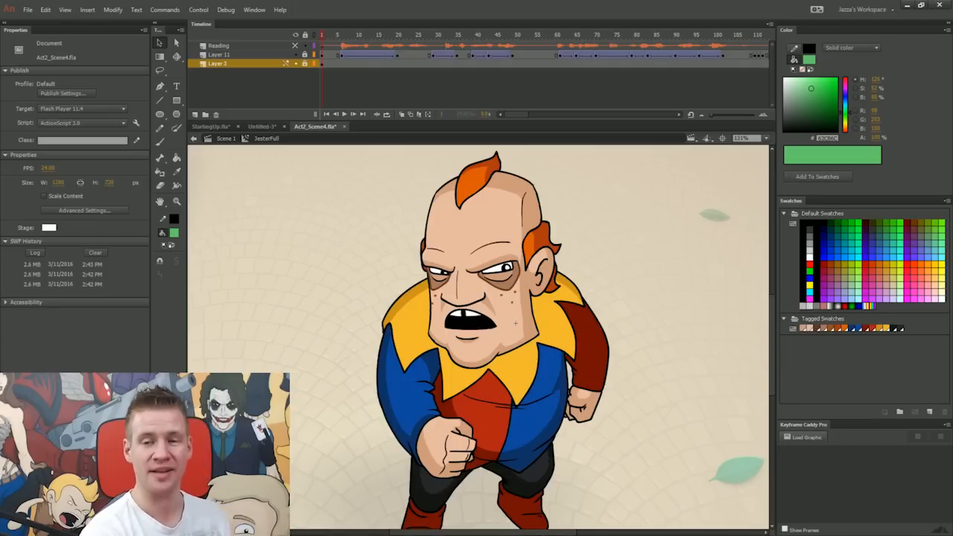
Edit the jester's JS_SkinDark, JS_Eyeline and JS_DarkEye tagged swatches, darkening the shade around his eyes.
double_click(806, 327)
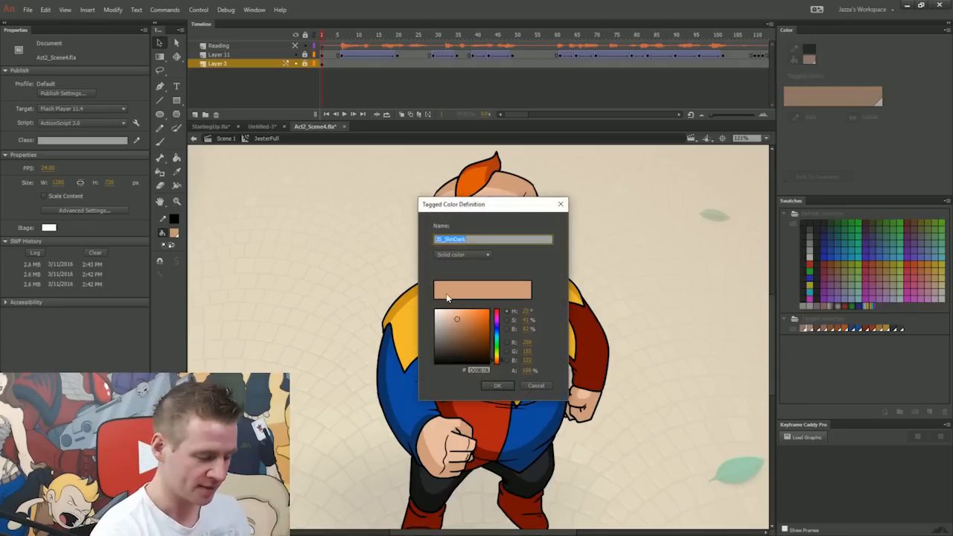
click(497, 385)
double_click(815, 329)
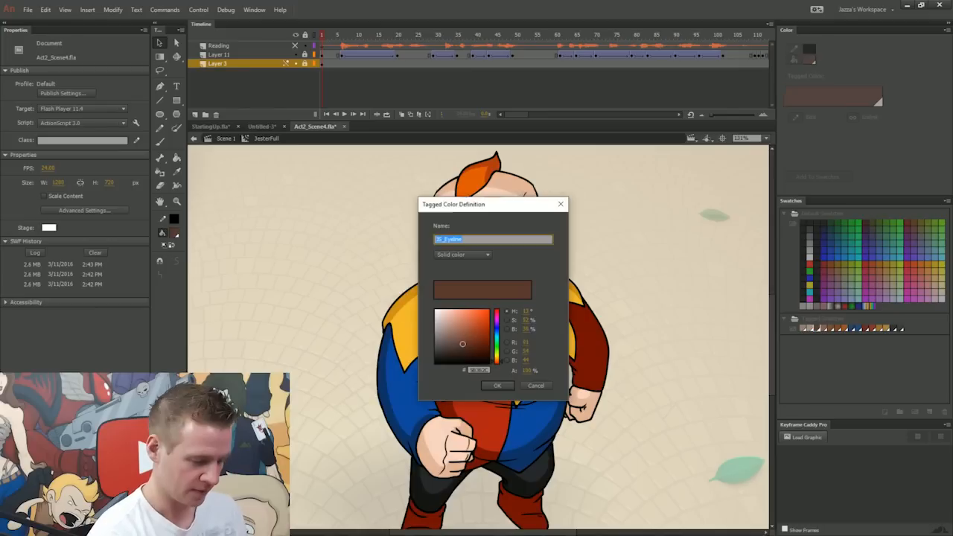
click(497, 385)
double_click(827, 328)
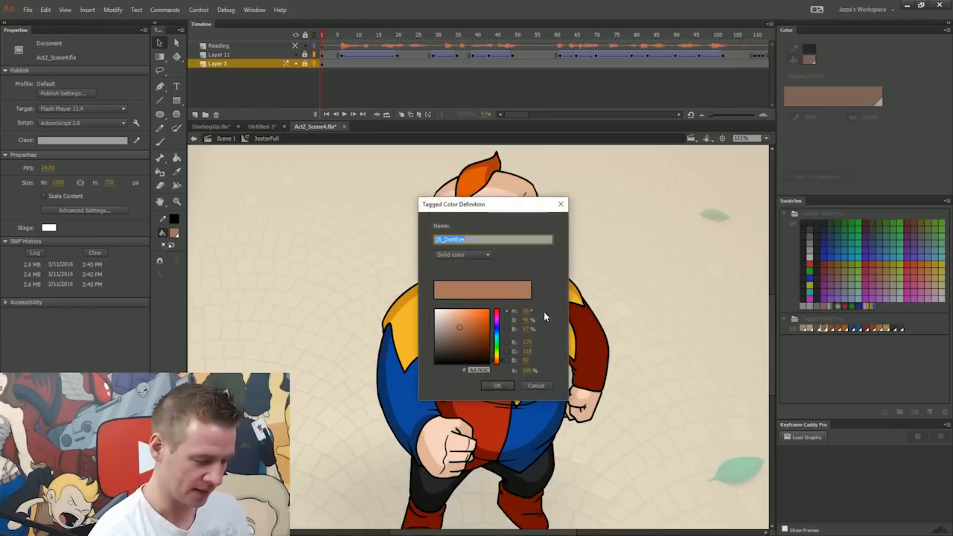
click(497, 385)
Recolour the jester's orange hair tagged swatches blue and the dark blue clothing swatch dark purple.
double_click(839, 328)
drag(505, 351, 498, 313)
click(498, 385)
double_click(845, 328)
click(498, 385)
double_click(853, 328)
click(497, 384)
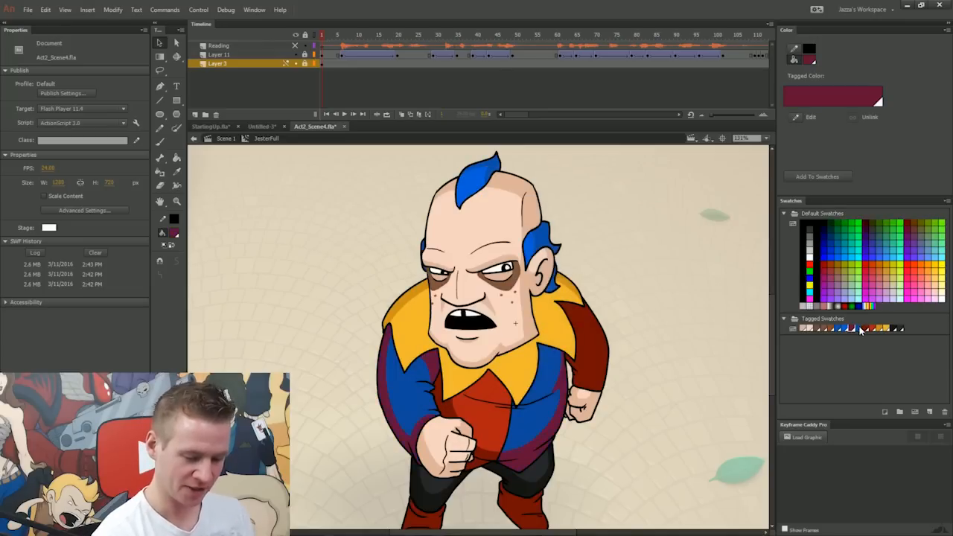
Recolour the JS_BlueLight tagged swatch crimson and the jester's gold collar swatches green.
double_click(860, 328)
drag(609, 301, 609, 285)
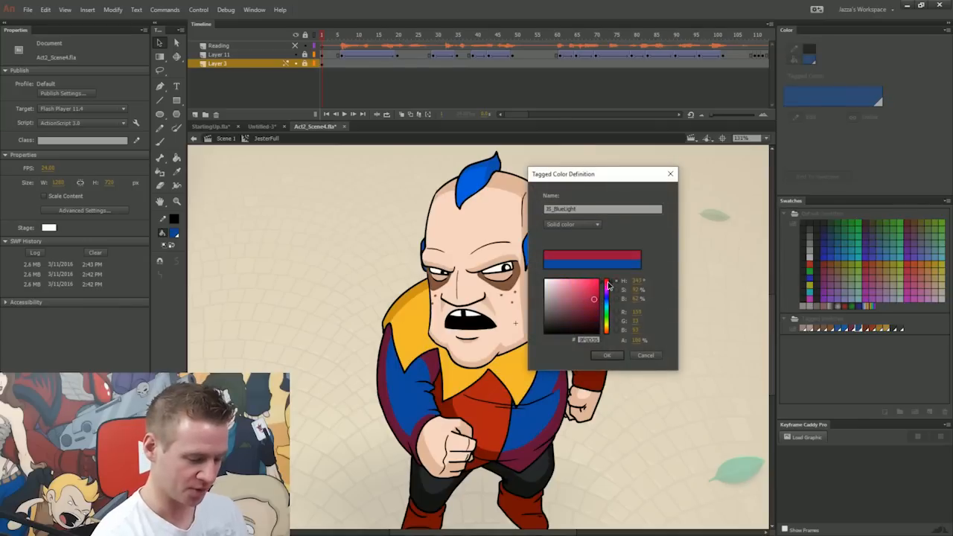
click(607, 355)
double_click(871, 329)
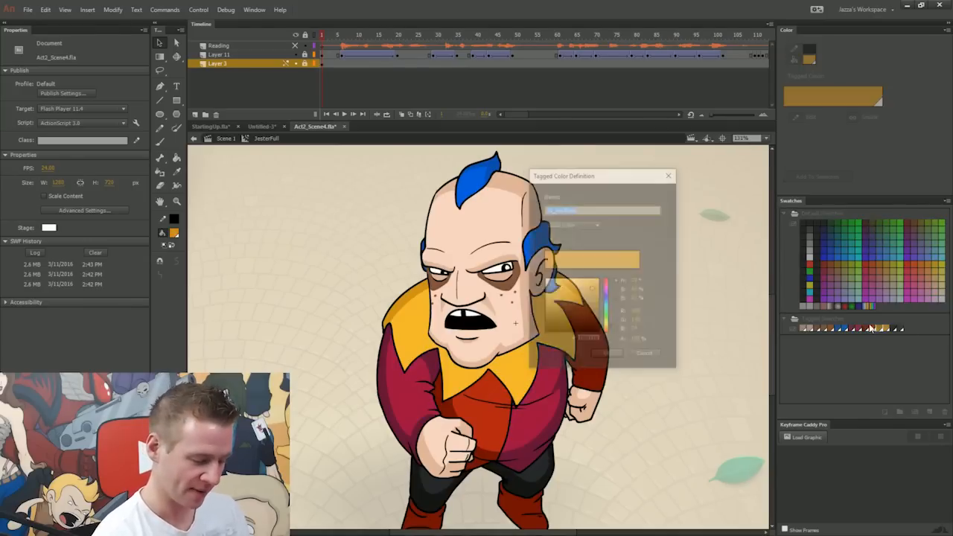
click(612, 317)
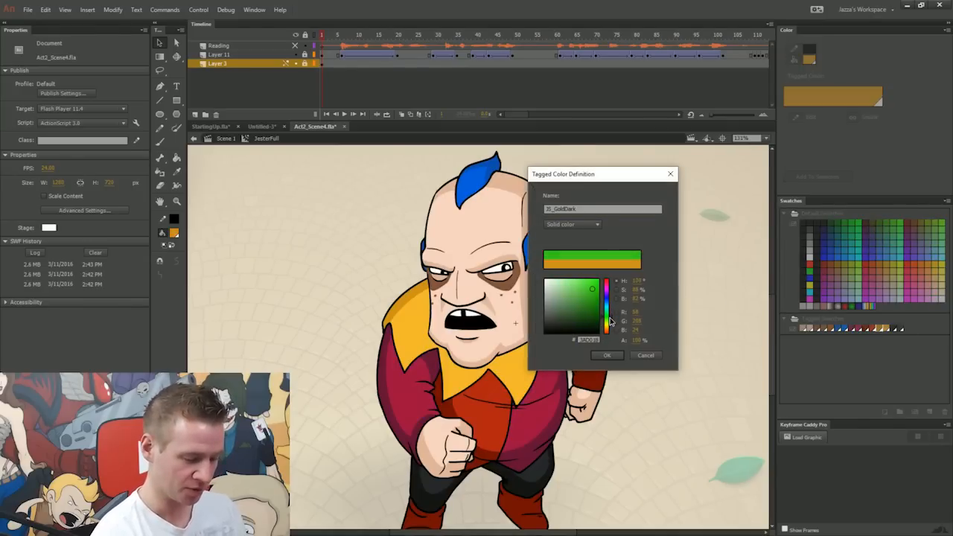
click(609, 356)
Play back the recoloured jester animation and close Act2_Scene4.fla.
click(330, 37)
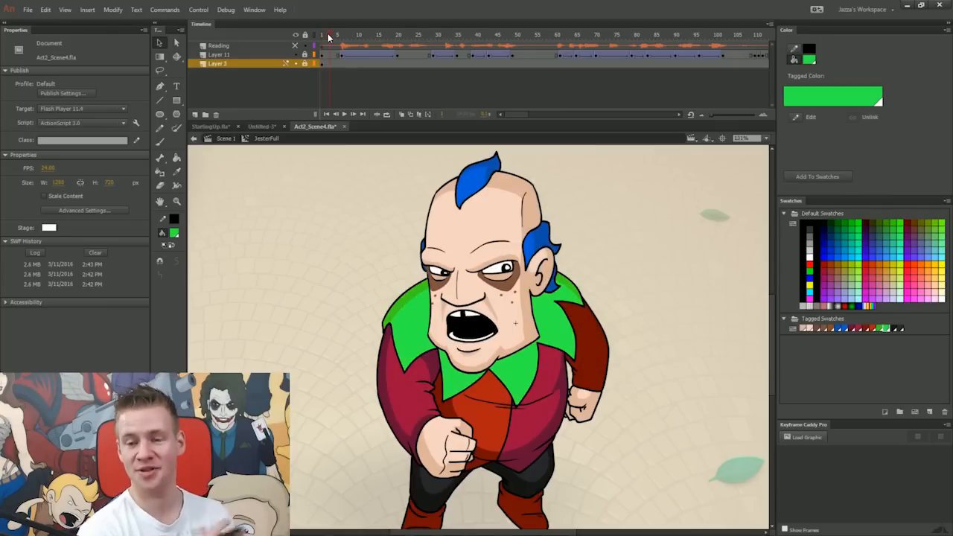
key(Return)
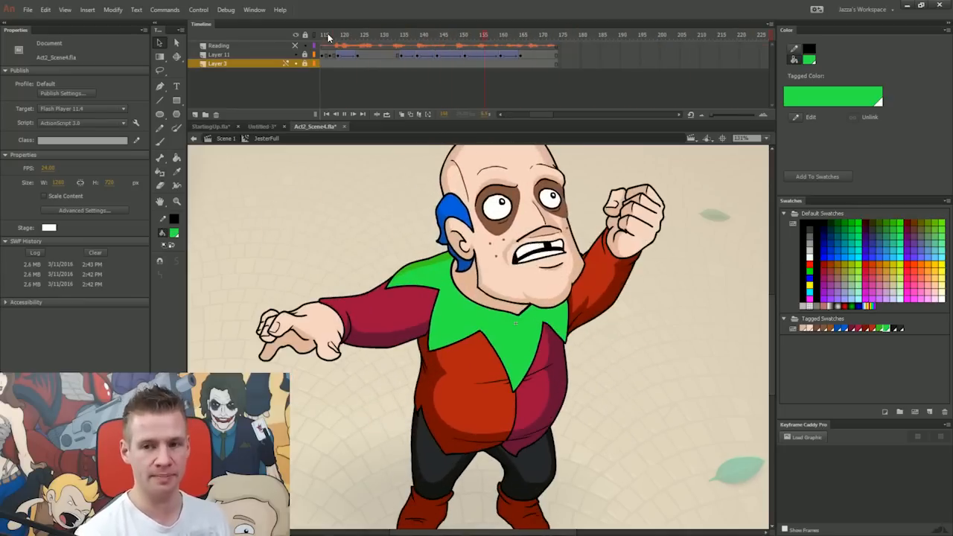
click(344, 126)
click(487, 285)
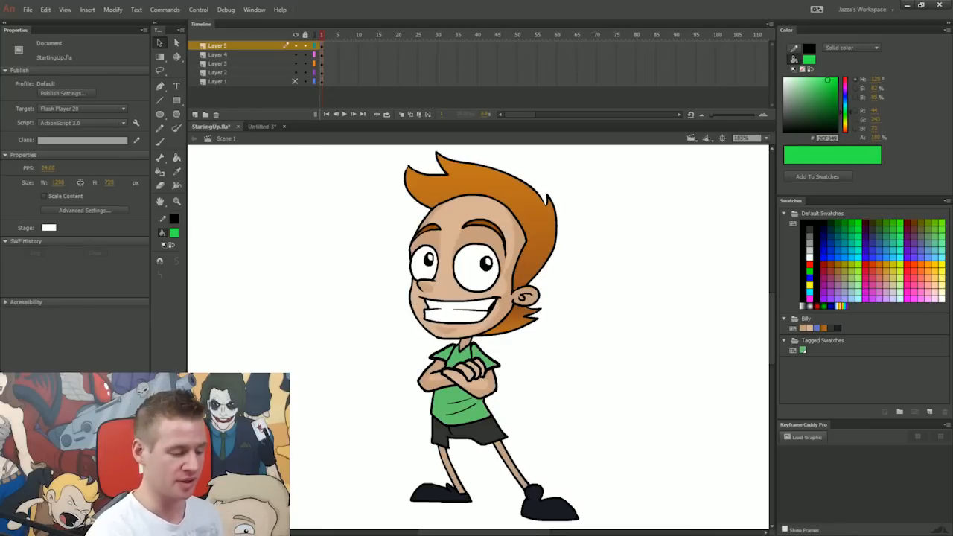
Convert the Billy folder's two skin tones and orange hair gradient into tagged swatches with their default names.
click(804, 328)
click(885, 413)
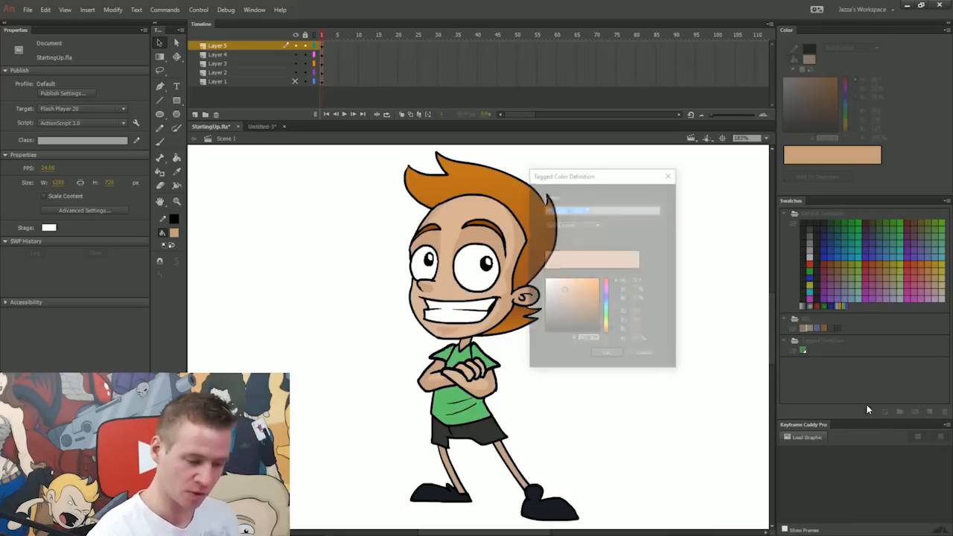
click(604, 355)
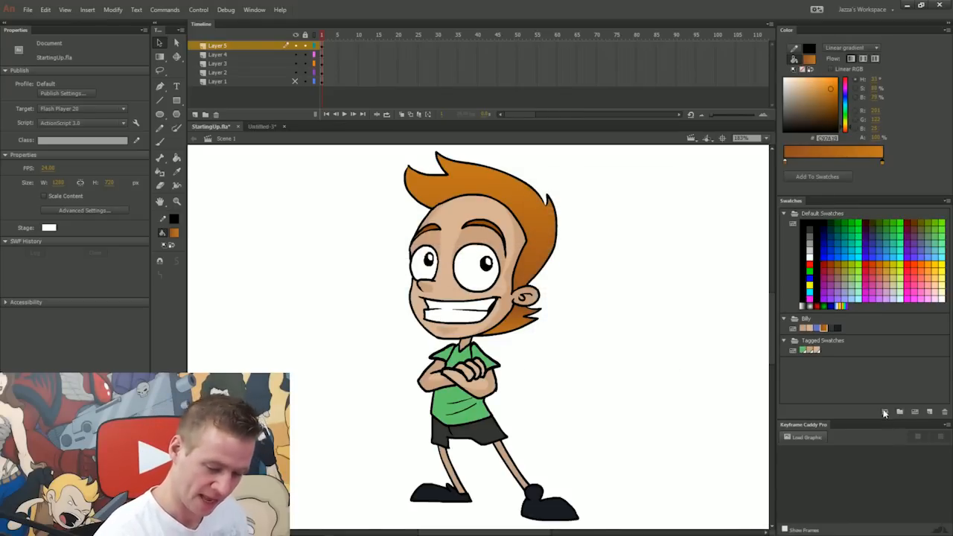
click(886, 412)
click(608, 355)
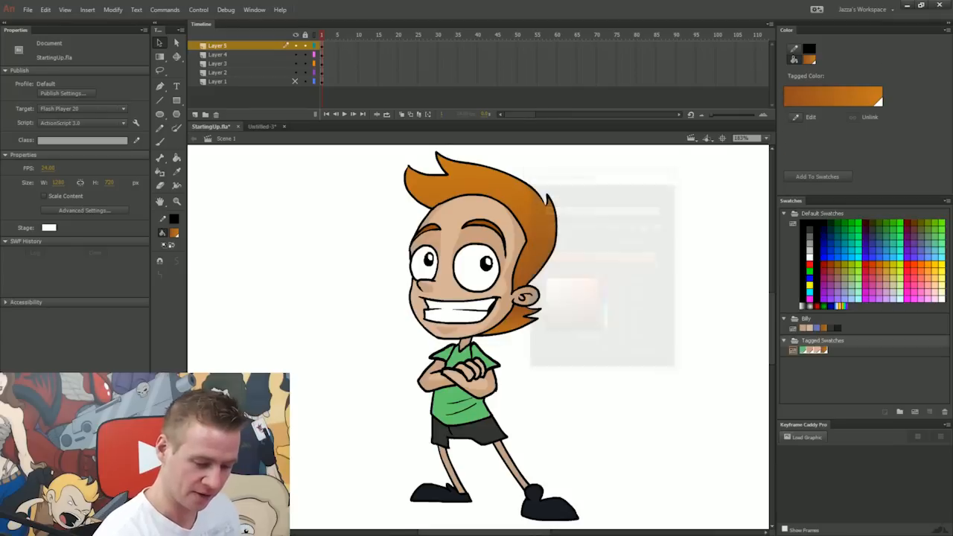
Convert the Billy folder's dark grey and near-black colours into tagged swatches.
click(832, 328)
click(885, 413)
click(608, 355)
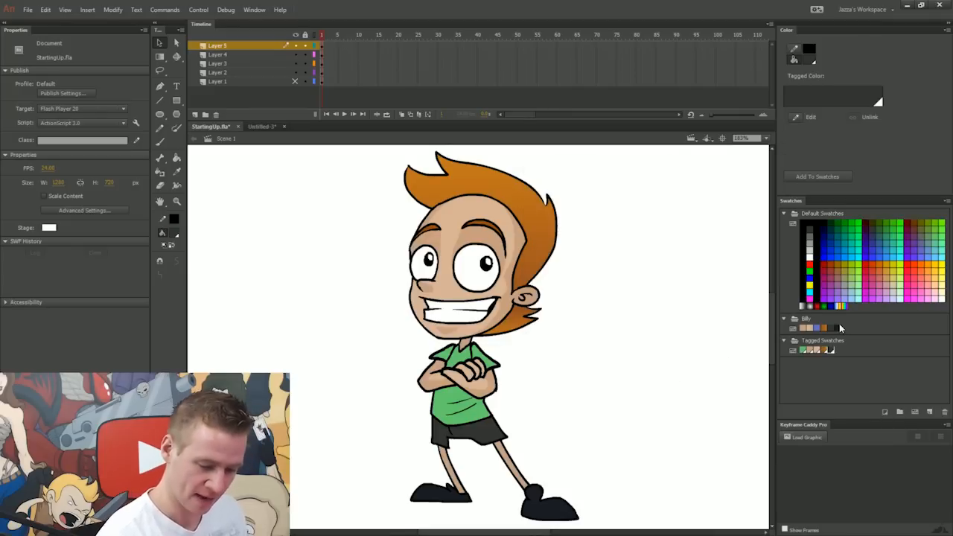
click(839, 328)
click(886, 413)
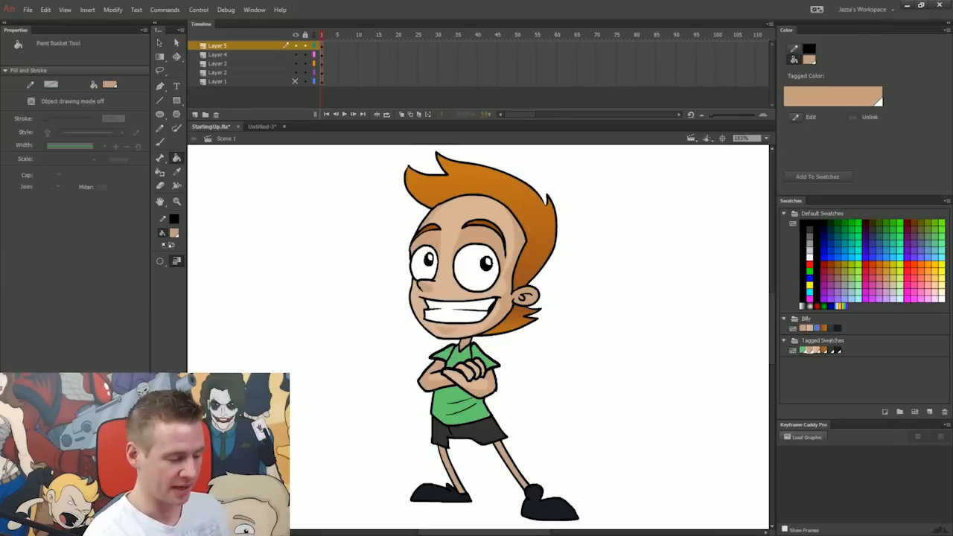
Fill the boy's skin and hair with the matching tagged swatches, undoing the fill that covers the face shading.
click(471, 214)
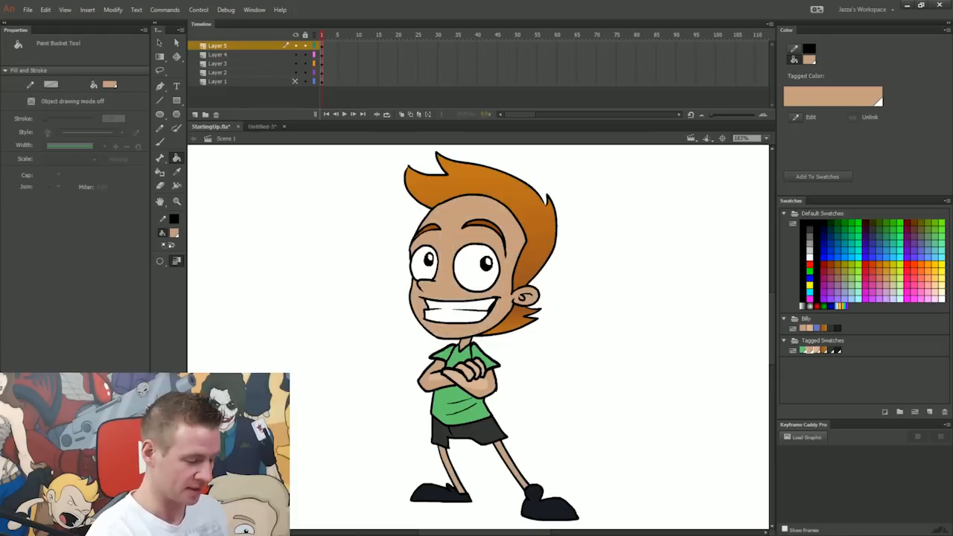
key(ctrl+z)
key(ctrl+y)
key(ctrl+z)
key(ctrl+z)
key(v)
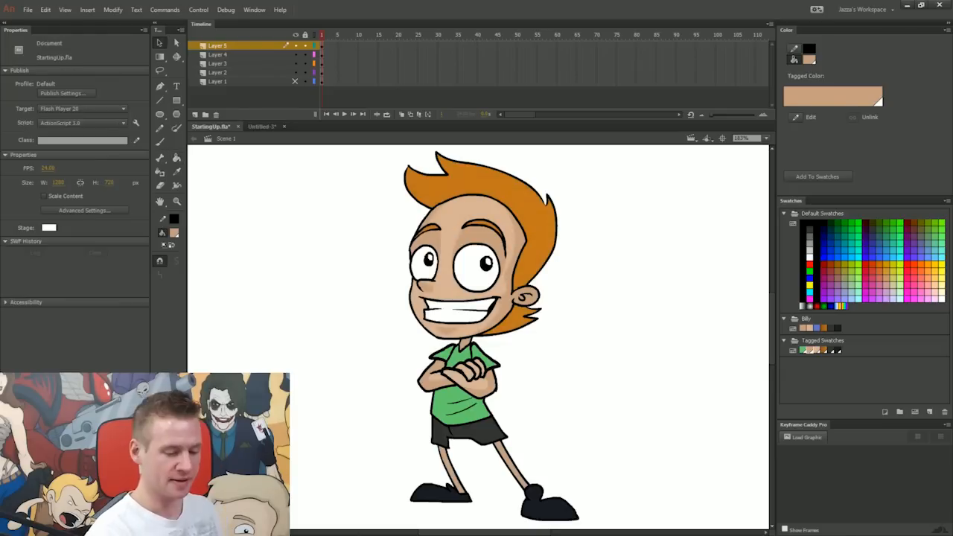
Darken both tagged skin swatches to deep brown tones.
double_click(810, 350)
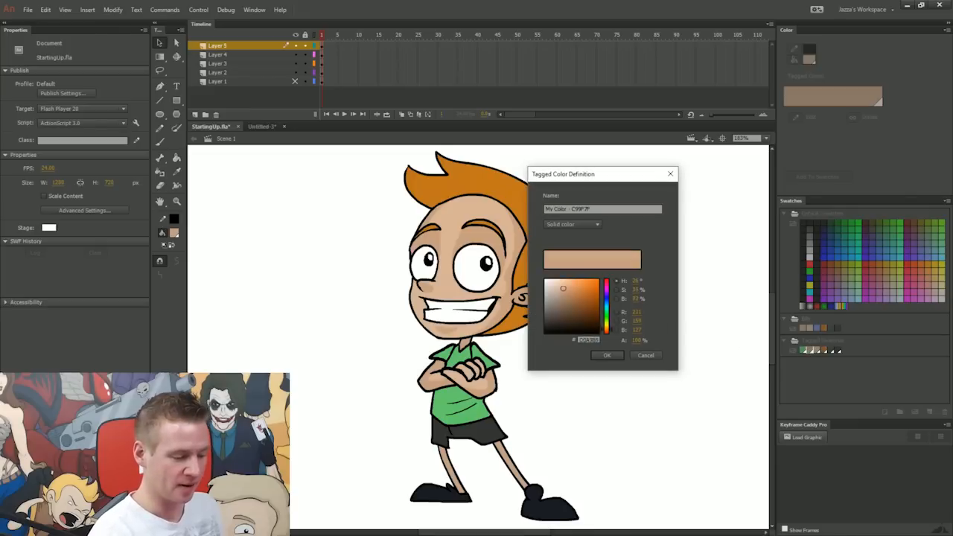
drag(564, 290, 567, 301)
click(607, 355)
double_click(817, 350)
click(607, 355)
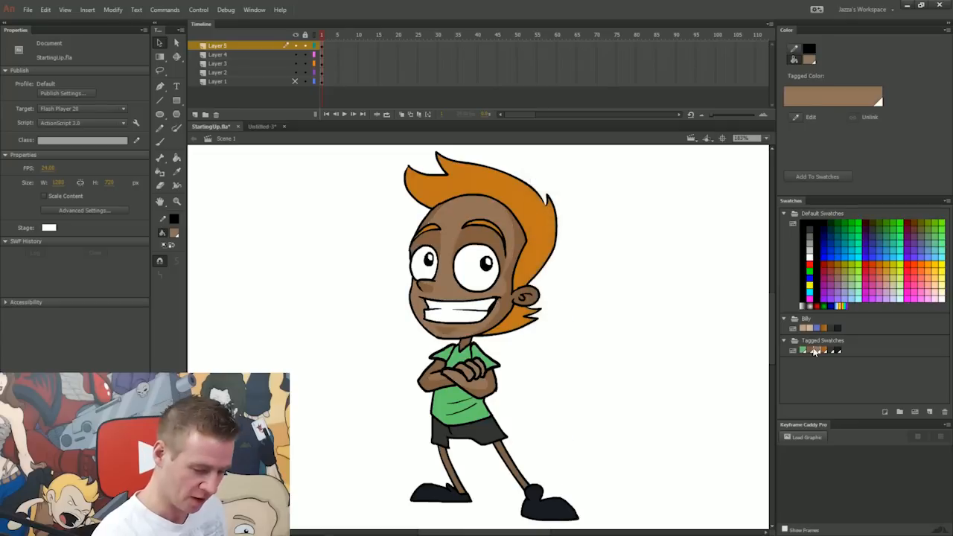
Darken the tagged orange hair swatch to a near-black brown.
double_click(823, 351)
click(549, 268)
drag(588, 303, 585, 330)
click(659, 266)
click(607, 356)
Recolour the Shirt tagged swatch dark red.
double_click(803, 350)
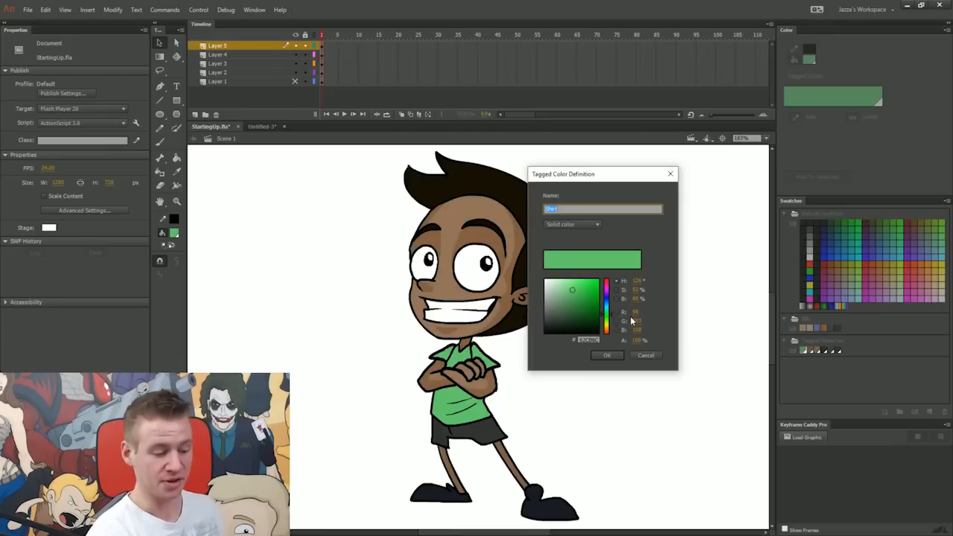
drag(607, 313, 607, 333)
drag(588, 305, 595, 314)
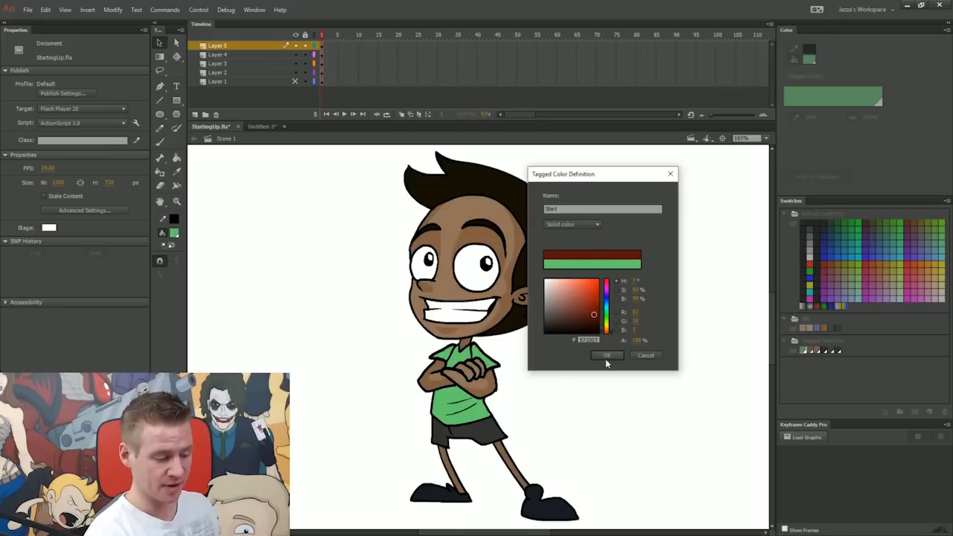
click(607, 355)
Select all of the recoloured boy's artwork on frame 1 and copy it.
click(323, 74)
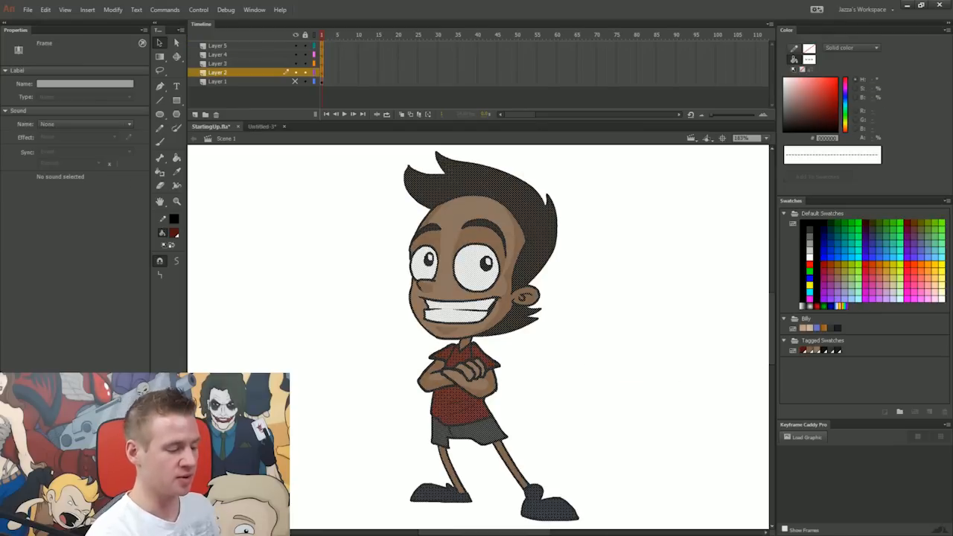
key(ctrl+a)
key(ctrl+c)
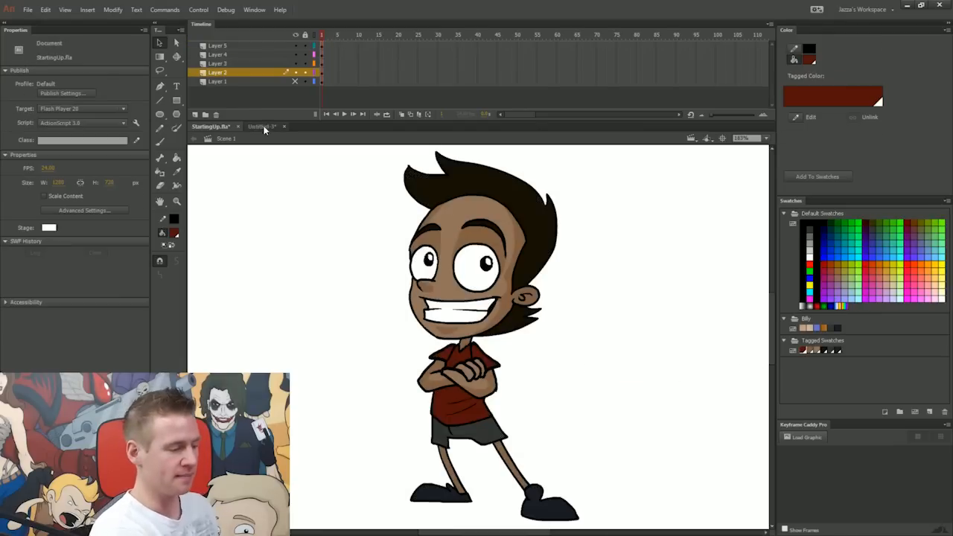
Paste the copied boy artwork into the Untitled-3 document and clear the selection.
click(262, 126)
key(ctrl+v)
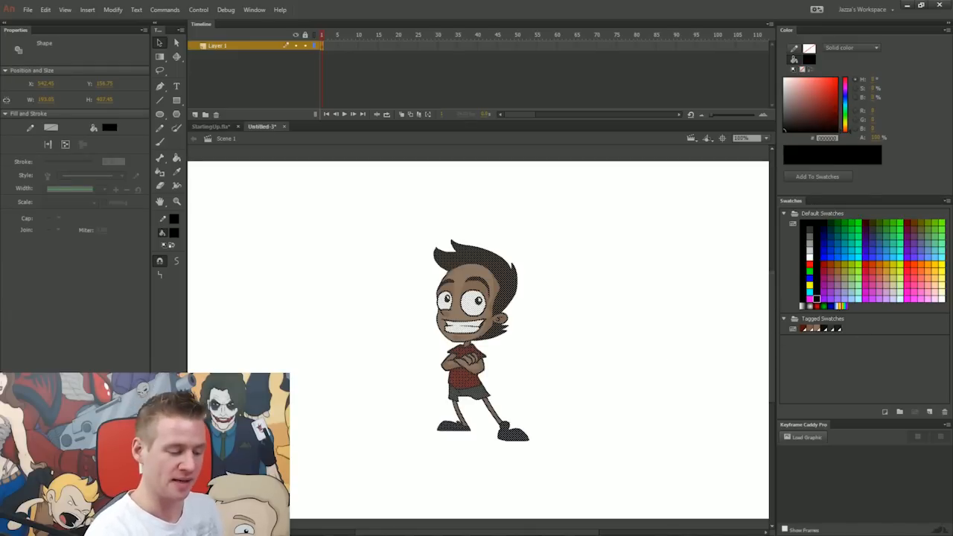
key(ctrl+shift+a)
Lighten the tagged skin swatches in Untitled-3 to tan tones and close that document.
click(815, 328)
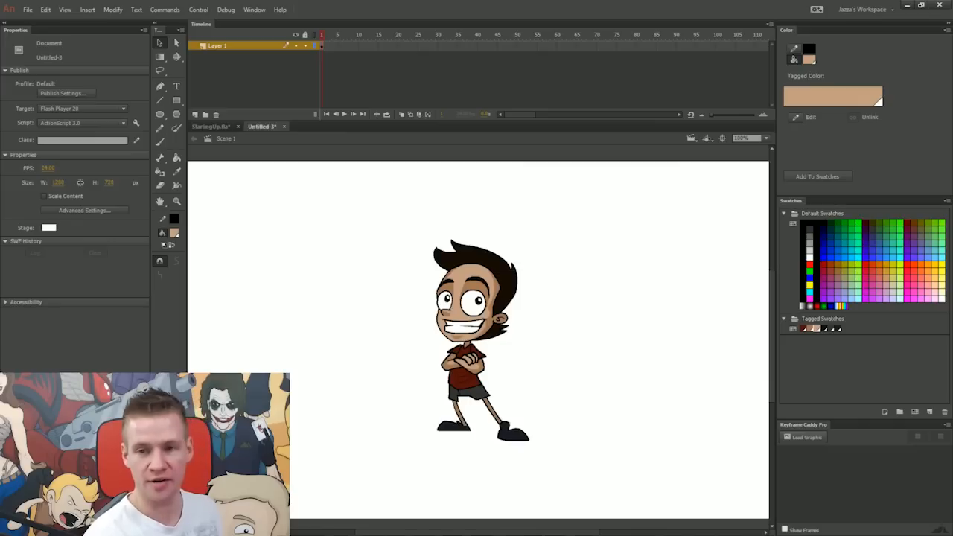
double_click(811, 329)
click(572, 295)
click(607, 356)
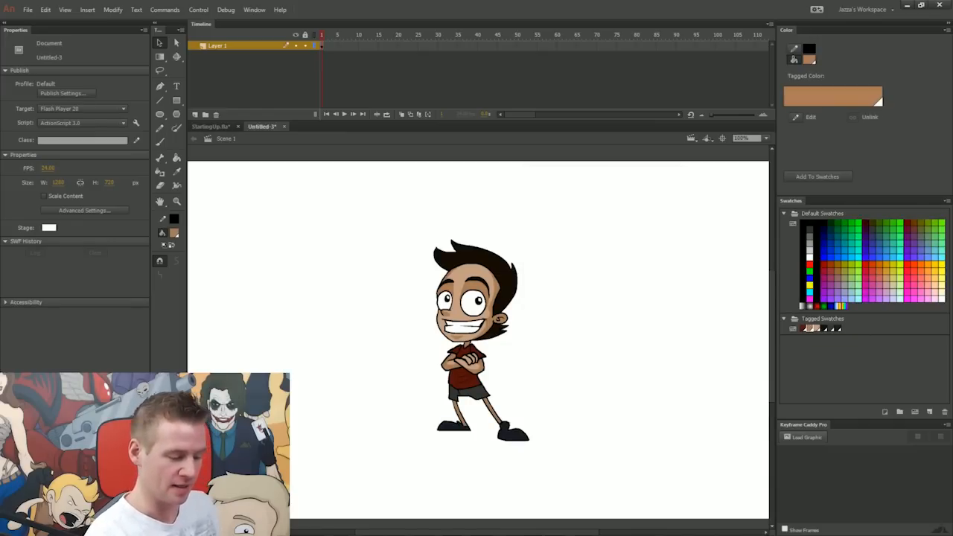
click(284, 126)
click(477, 286)
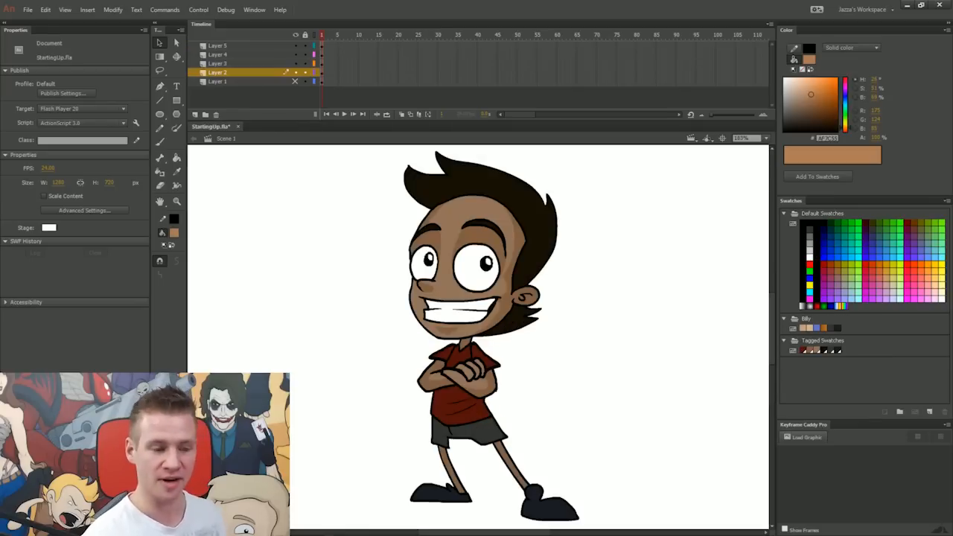
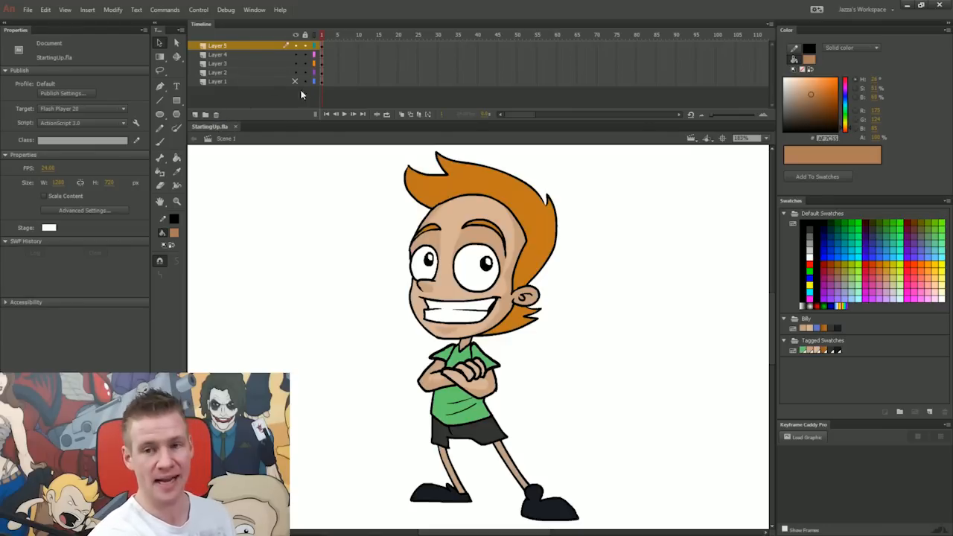
Extend all five layers in StartingUp.fla to frame 100 and deselect the artwork.
drag(409, 45, 664, 74)
click(667, 81)
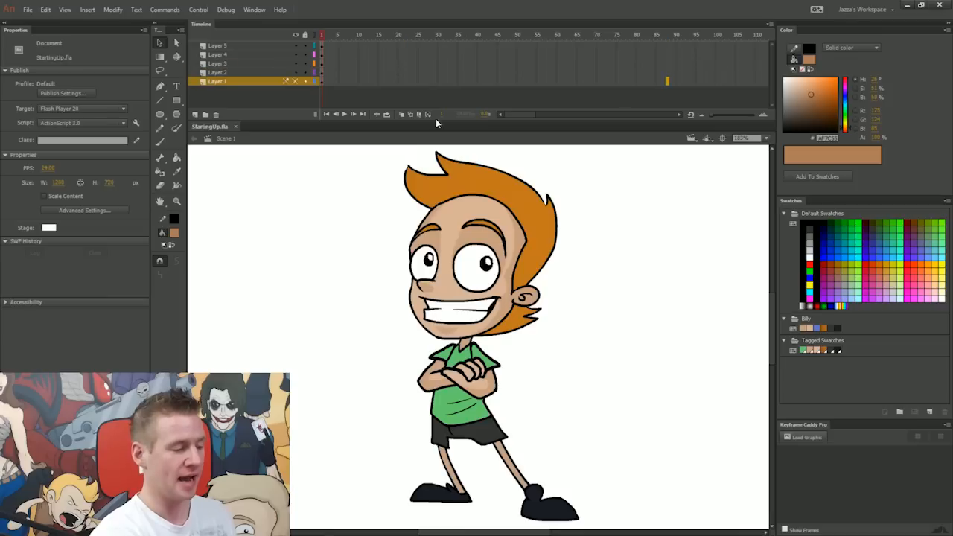
click(537, 39)
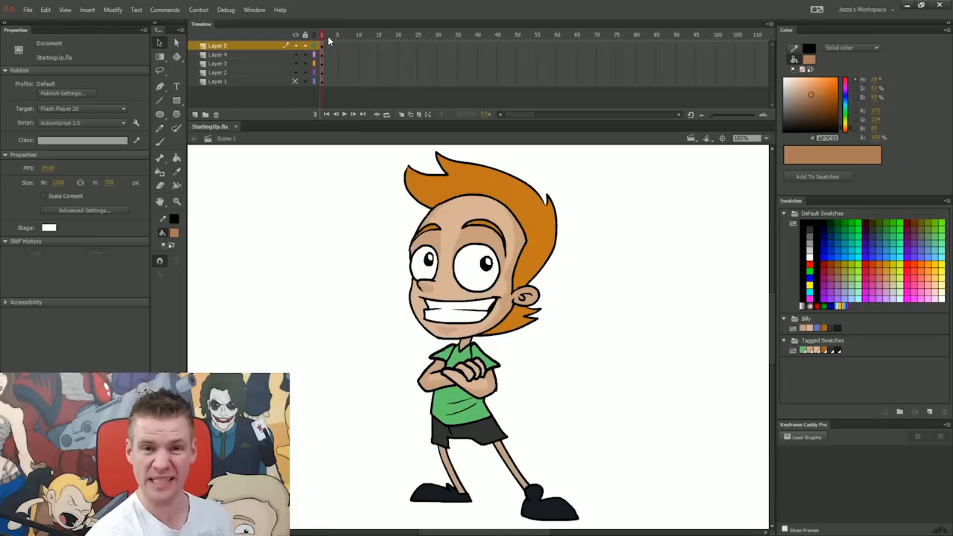
drag(717, 45, 717, 82)
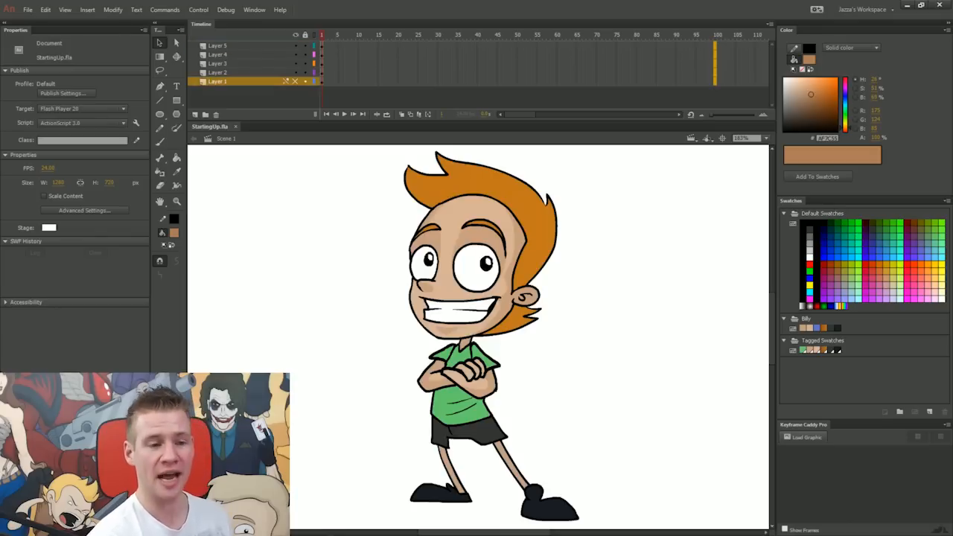
key(F5)
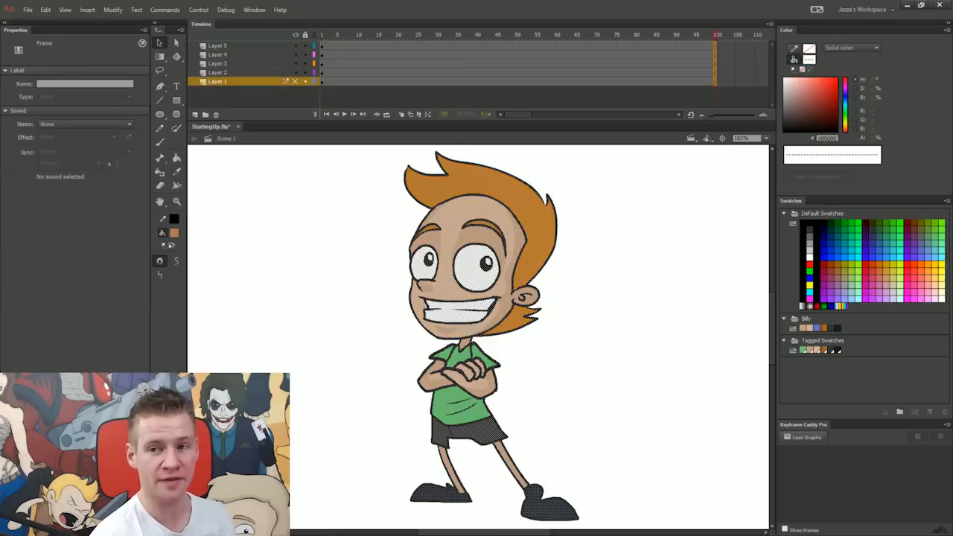
key(Escape)
Try inserting frames on all five layers up to frame 105 and undo the extension.
drag(735, 45, 736, 82)
right_click(741, 82)
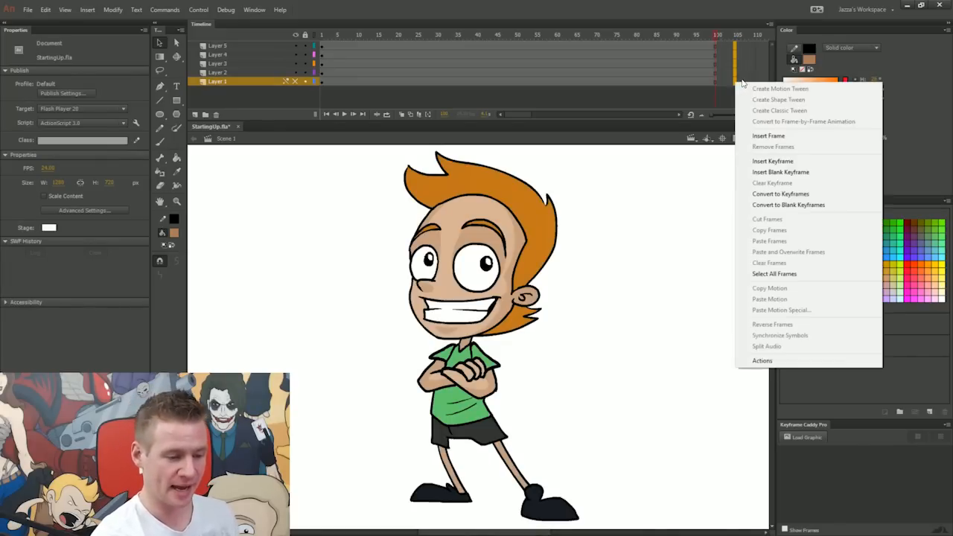
click(768, 136)
key(ctrl+a)
key(ctrl+z)
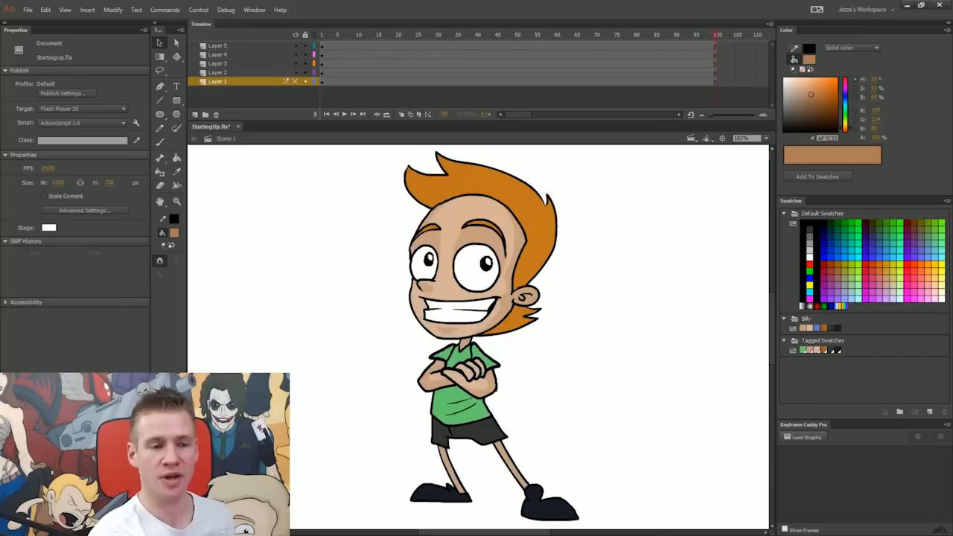
drag(716, 46, 580, 45)
key(ctrl+z)
Scrub the playhead back and forth along the timeline to examine how the still drawing holds across its frames.
click(716, 45)
drag(717, 36, 692, 36)
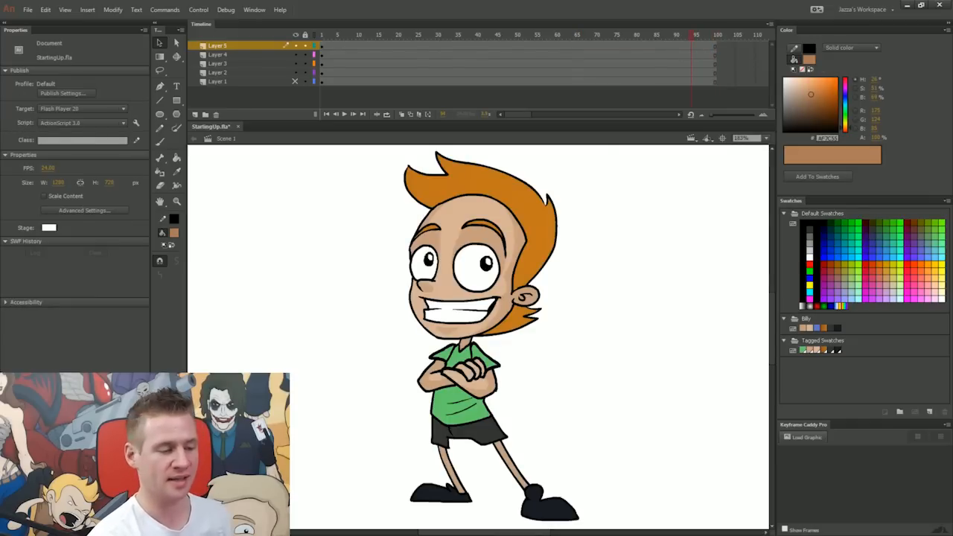
click(635, 36)
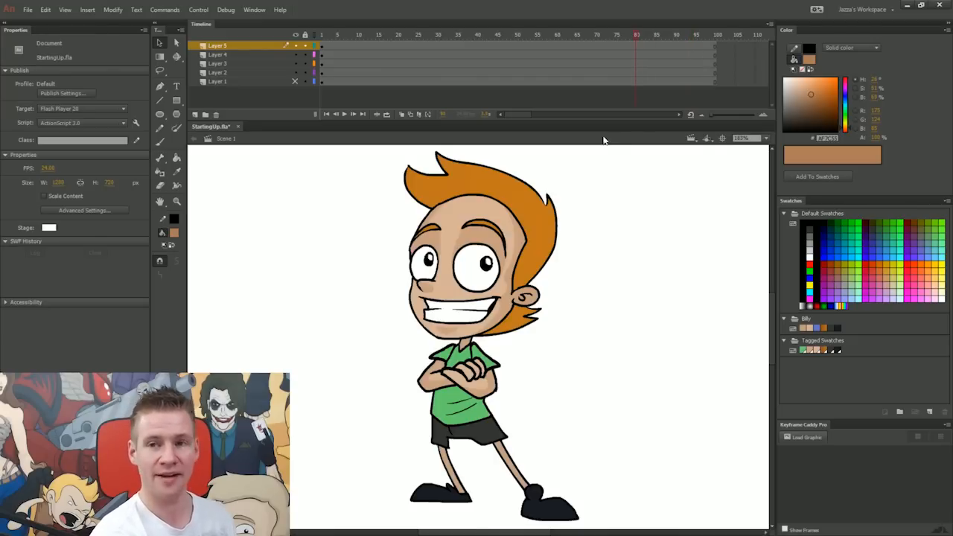
click(698, 38)
mouse_move(698, 39)
mouse_down()
mouse_move(313, 64)
mouse_move(396, 33)
mouse_move(697, 44)
mouse_up()
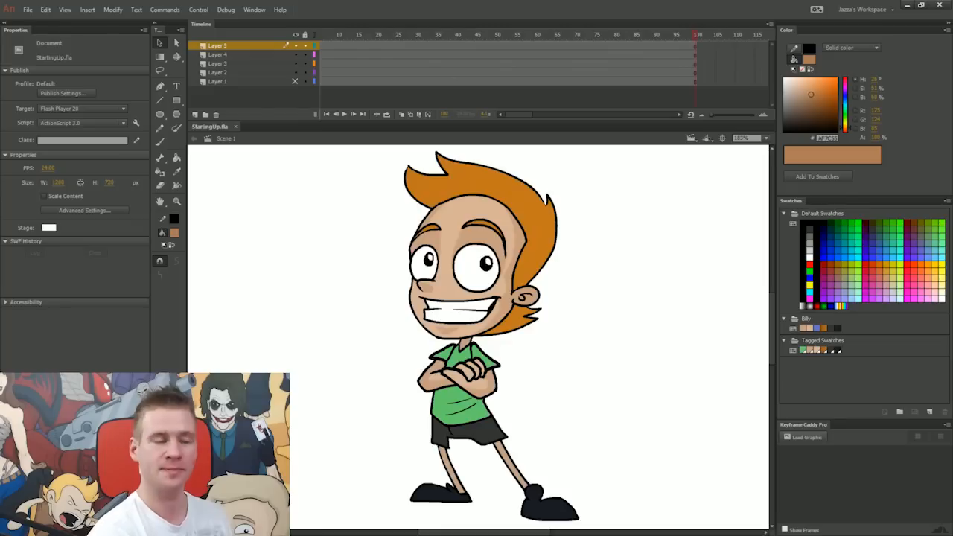
drag(696, 38, 289, 89)
drag(478, 35, 653, 50)
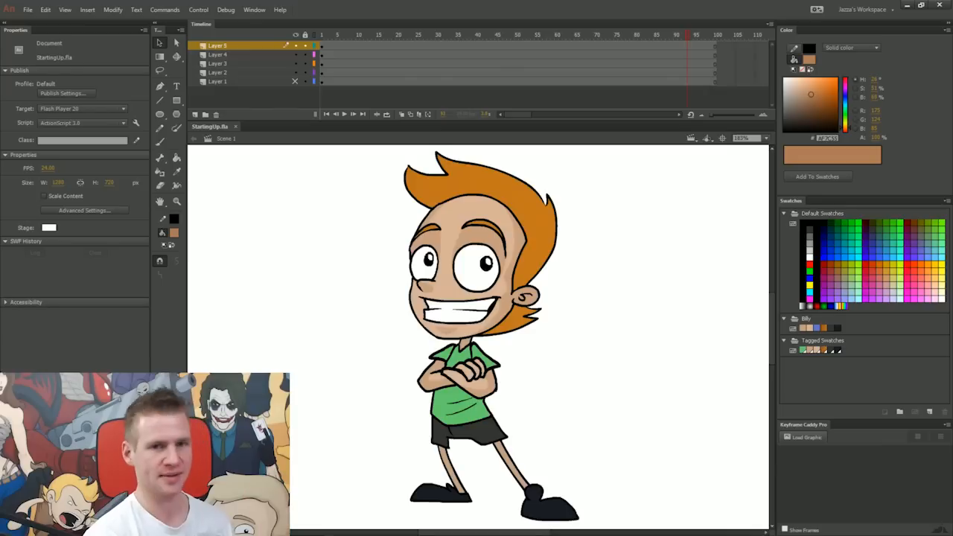
click(443, 51)
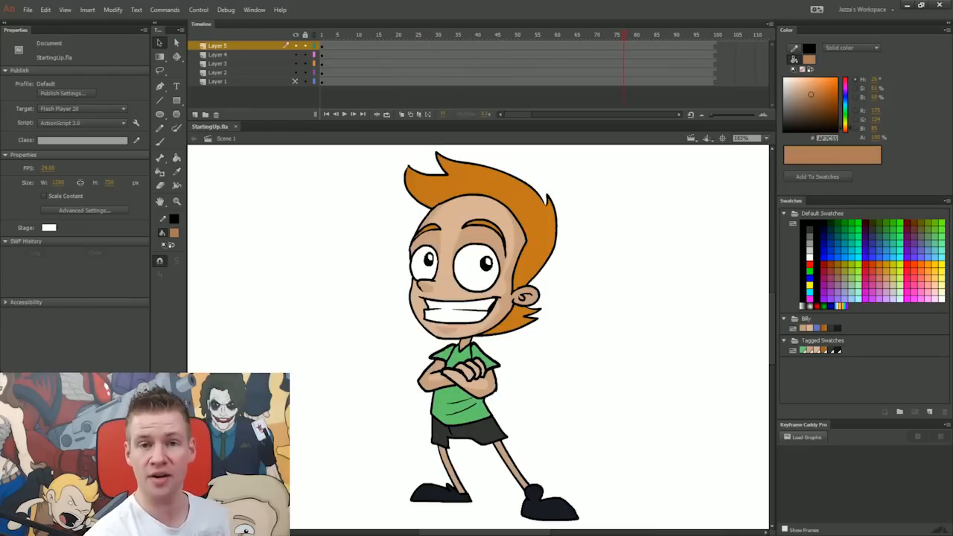
drag(624, 45, 325, 52)
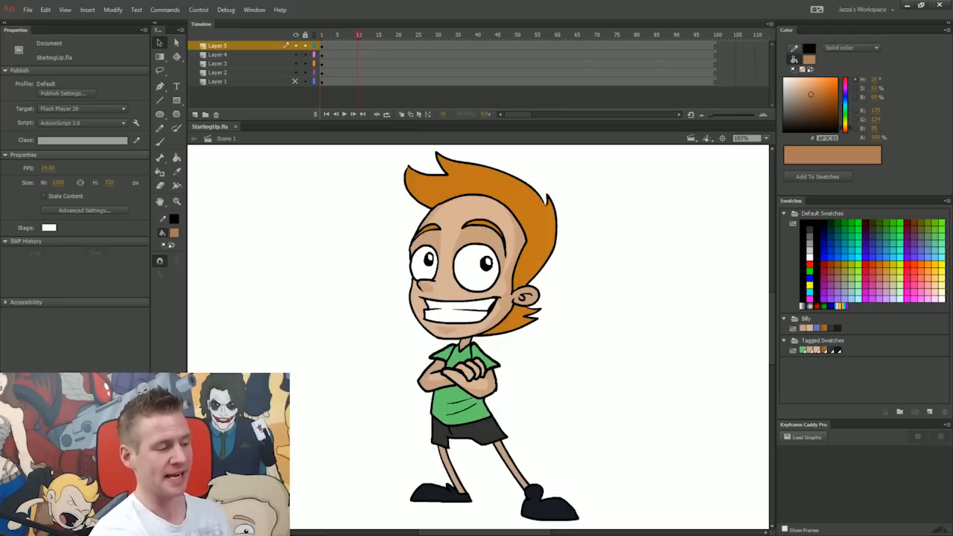
Insert keyframes at frame 10 on Layers 2 to 5 and clear the selection.
drag(358, 45, 358, 72)
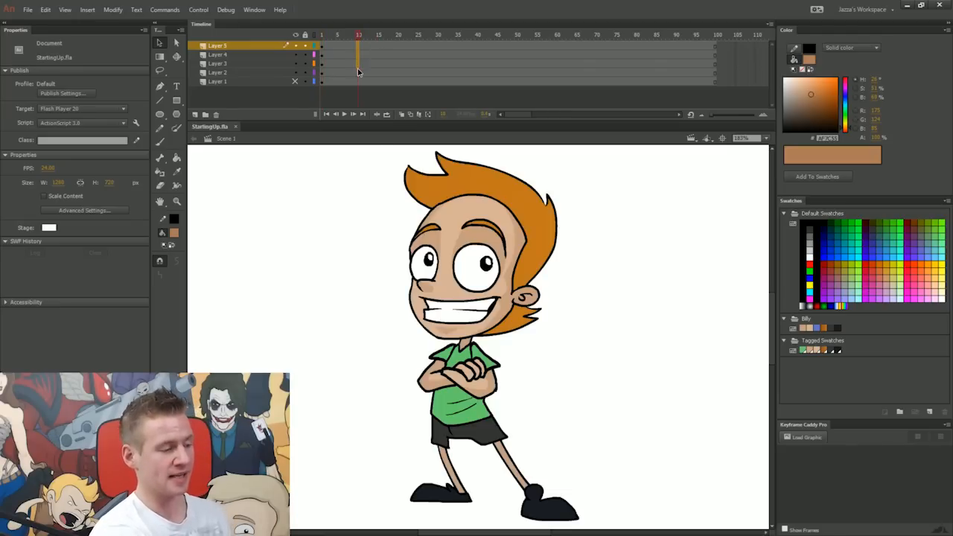
click(358, 74)
key(F6)
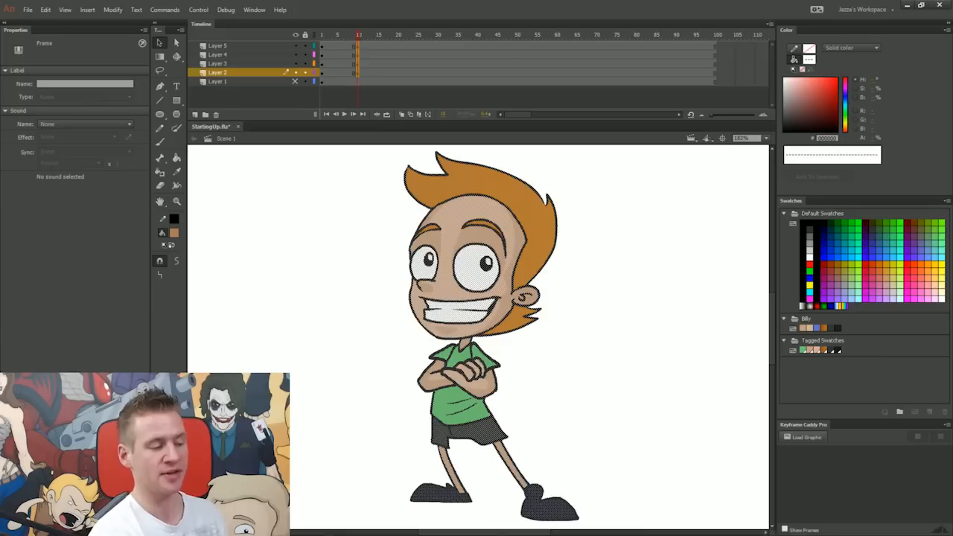
key(Escape)
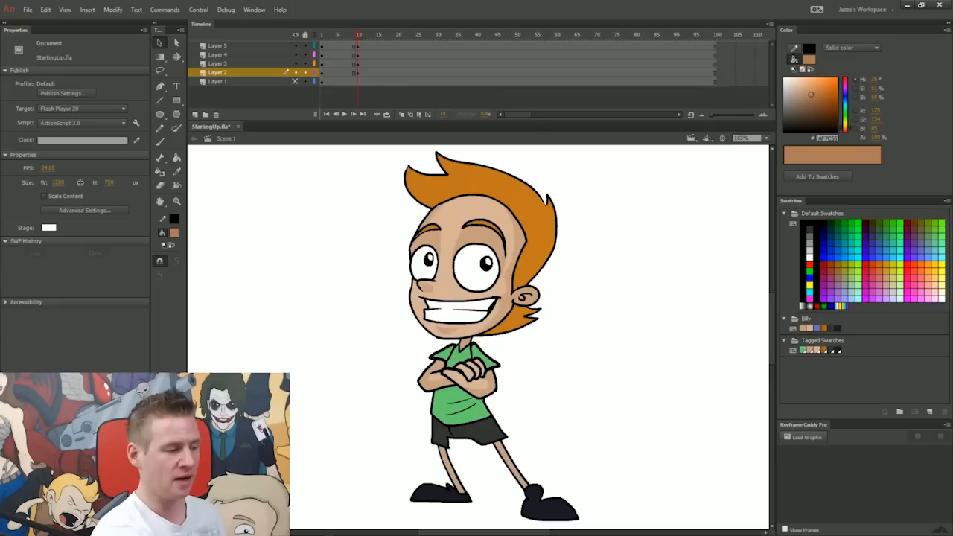
Tilt the boy's head slightly clockwise on Layer 5 at frame 10 with Free Transform.
click(357, 46)
key(q)
drag(563, 149, 578, 161)
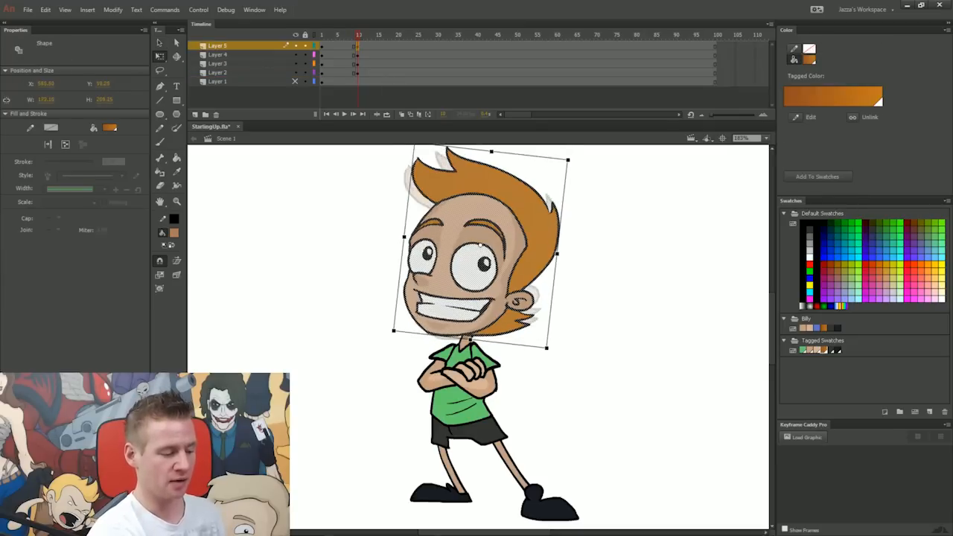
Skew the crossed arms on Layer 4 slightly at frame 10, lowering their left side.
click(357, 55)
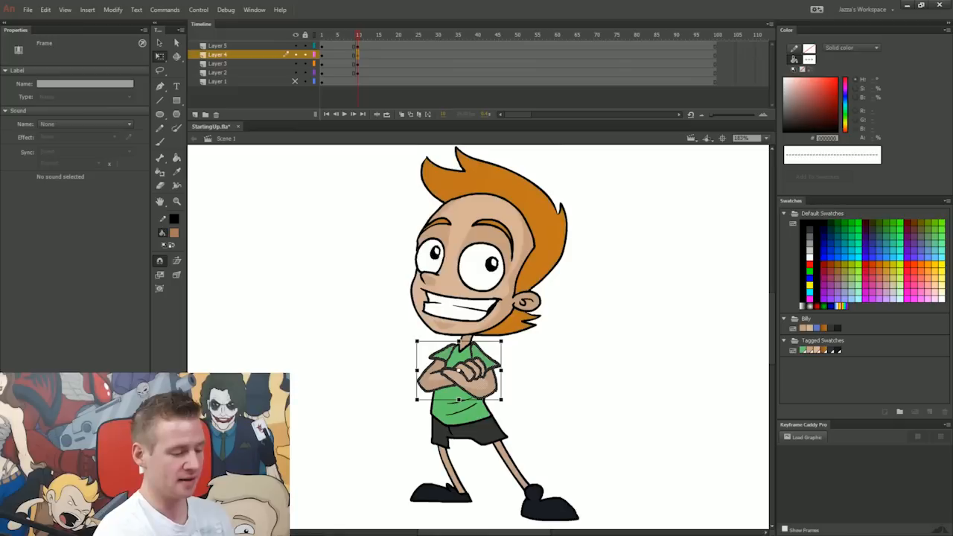
key(ctrl+z)
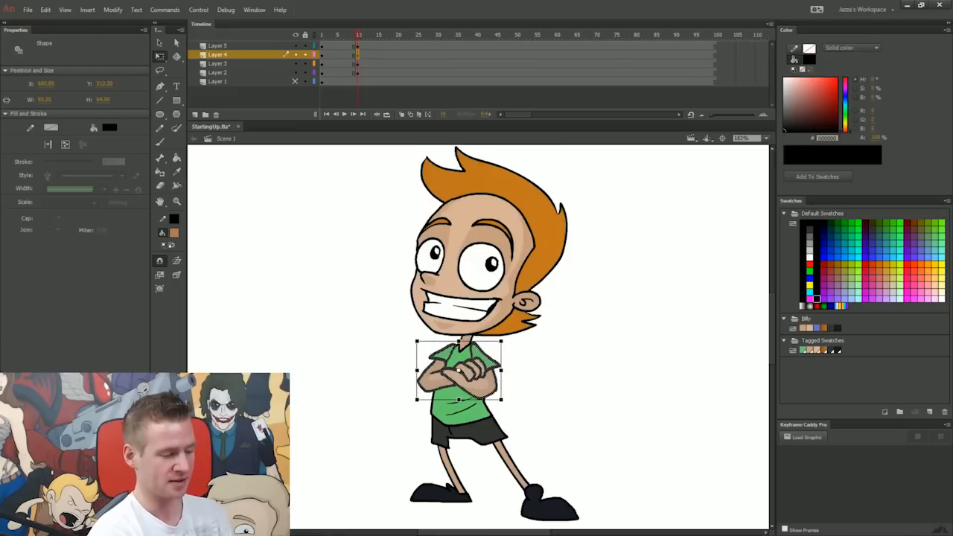
drag(417, 357, 416, 362)
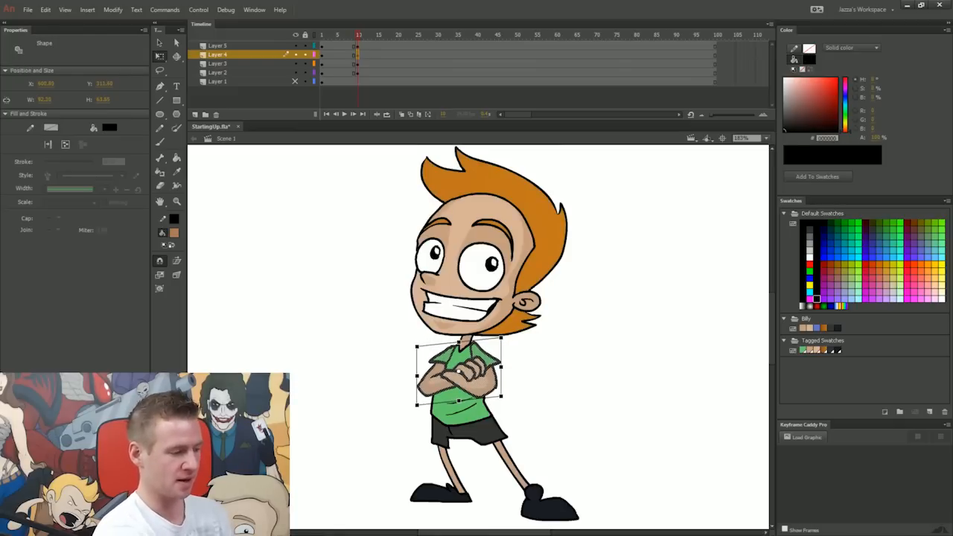
Skew the torso on Layer 3 and the legs on Layer 2 slightly left at frame 10 and preview the pose.
click(358, 64)
drag(486, 449, 481, 449)
click(357, 72)
drag(521, 431, 518, 431)
mouse_move(358, 36)
mouse_down()
mouse_move(345, 38)
mouse_move(367, 46)
mouse_move(347, 46)
mouse_move(365, 51)
mouse_move(347, 52)
mouse_move(371, 53)
mouse_move(349, 59)
mouse_move(380, 46)
mouse_move(347, 47)
mouse_move(369, 47)
mouse_up()
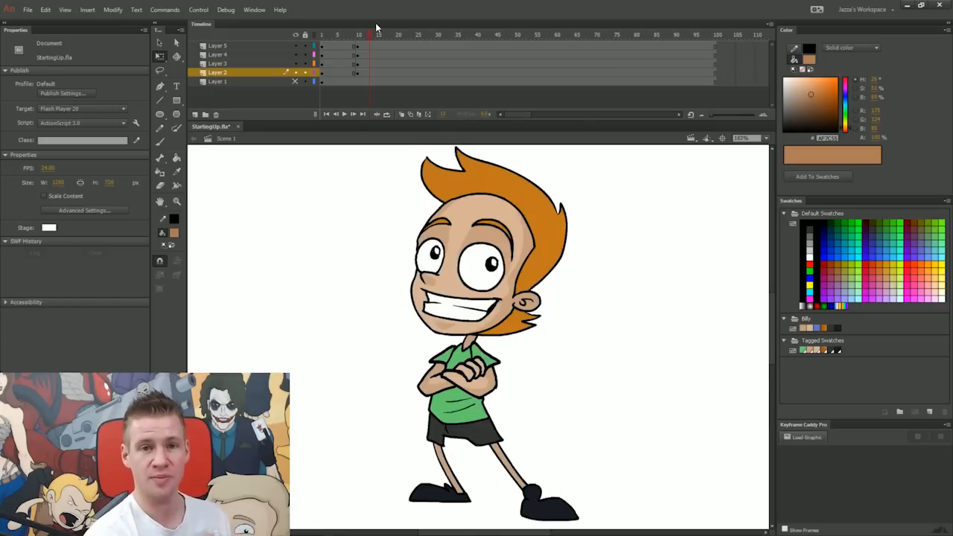
mouse_move(366, 46)
mouse_down()
mouse_move(341, 55)
mouse_move(365, 45)
mouse_up()
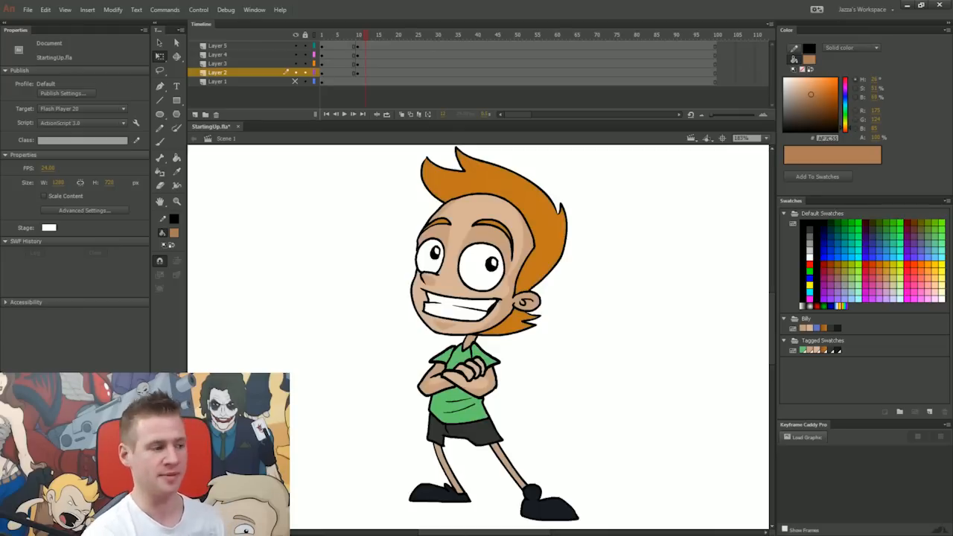
Lengthen every layer to frame 105 and undo the added frames.
drag(735, 46, 741, 96)
key(F5)
key(ctrl+z)
click(735, 38)
Insert six frames on all layers from frame 5 to delay the second pose to frame 16.
drag(388, 36, 339, 58)
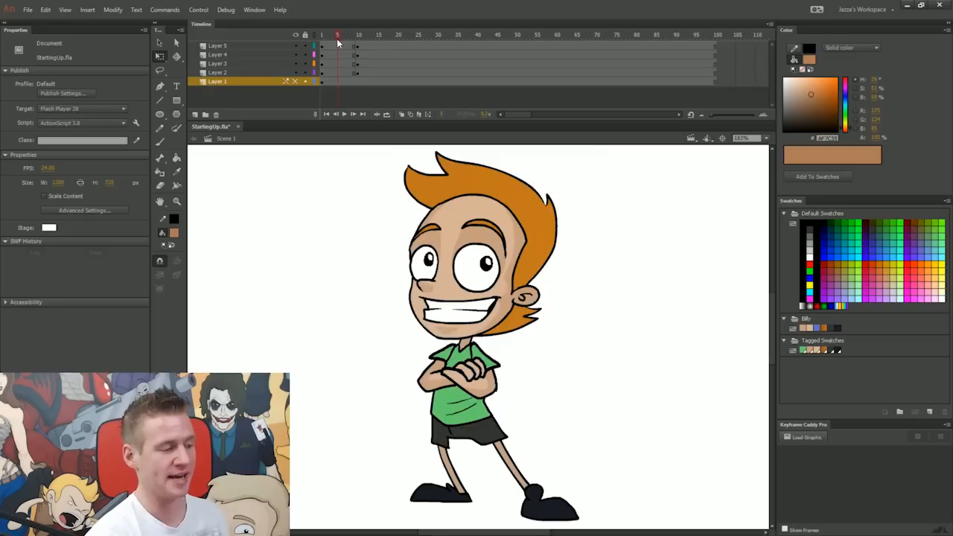
key(F5)
key(F5)
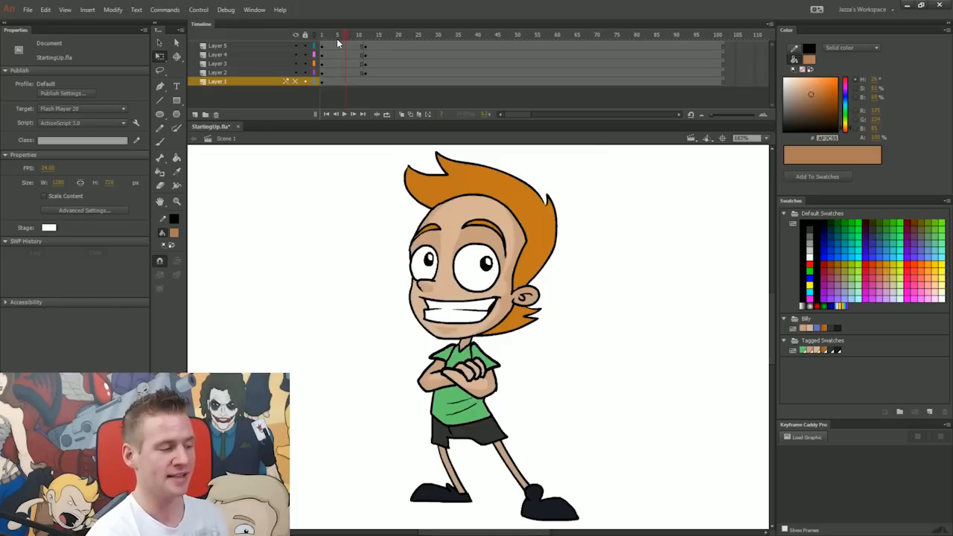
key(F5)
key(F5)
key(F5)
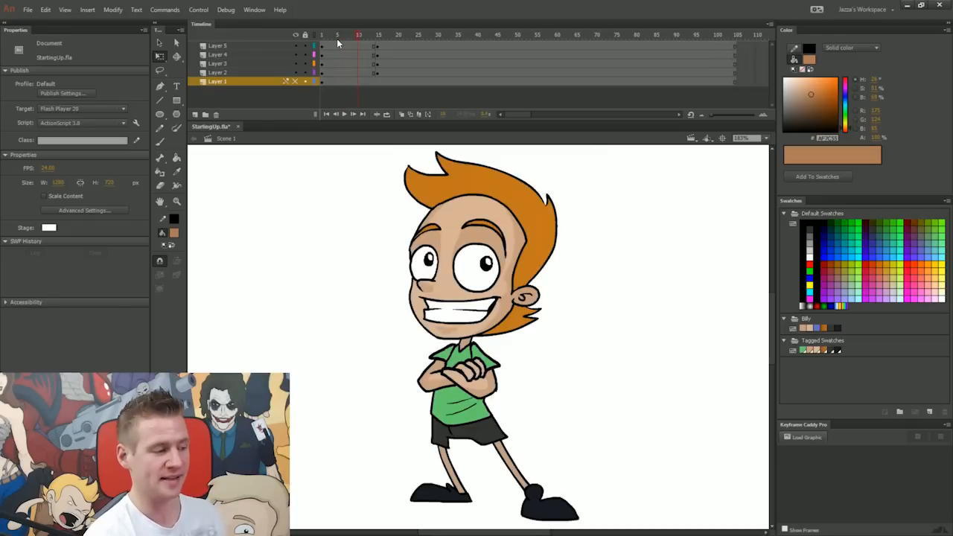
key(F5)
drag(362, 35, 346, 41)
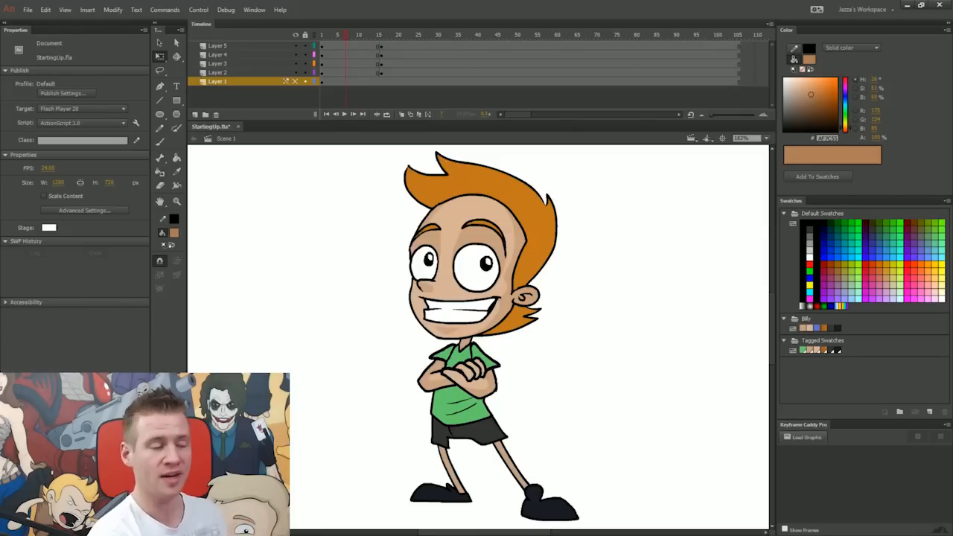
Lengthen the first frame span on Layer 5 alone so that its second keyframe falls on frame 25.
click(355, 45)
click(330, 46)
drag(379, 46, 416, 47)
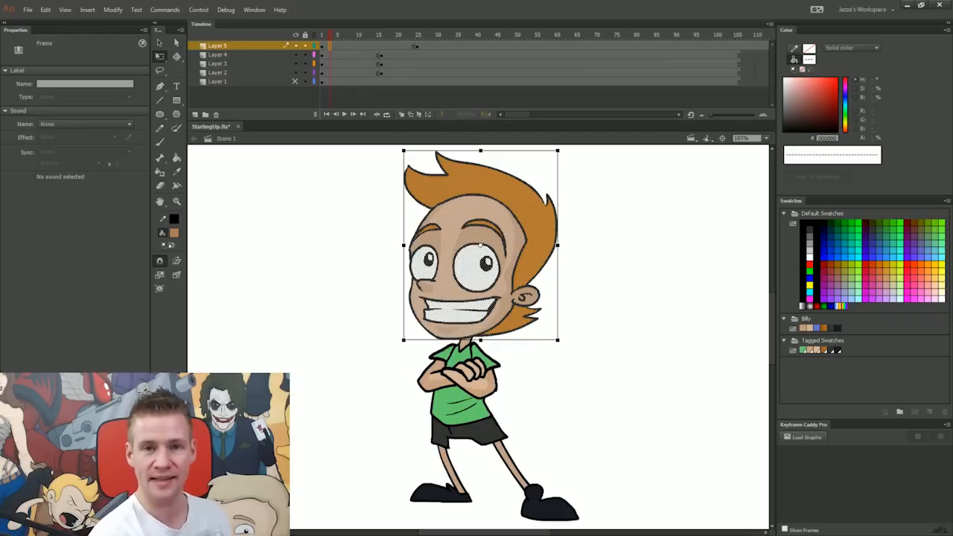
Remove nine frames from Layer 5's first span so that its second keyframe sits at frame 16.
key(shift+F5)
key(shift+F5)
key(shift+F5)
key(shift+F5)
key(shift+F5)
key(shift+F5)
key(shift+F5)
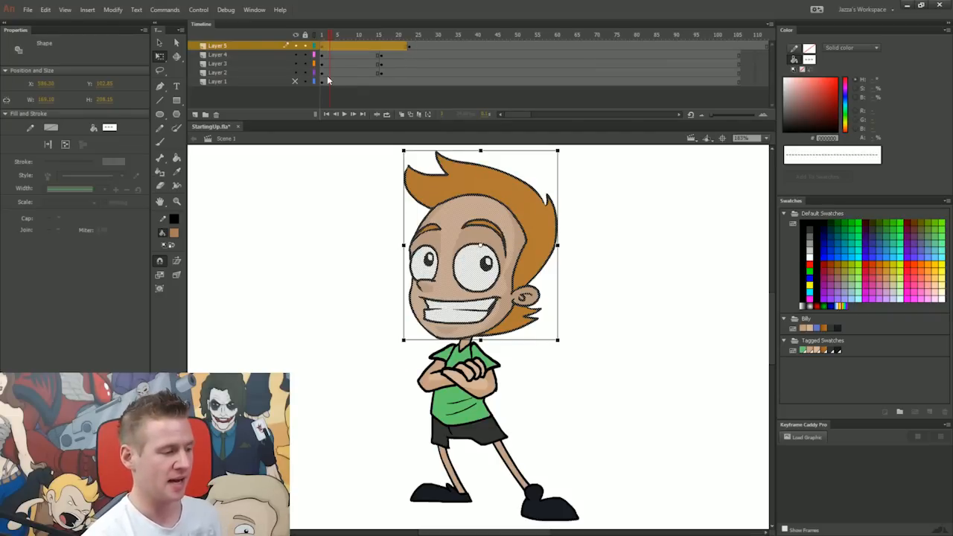
key(shift+F5)
key(shift+F5)
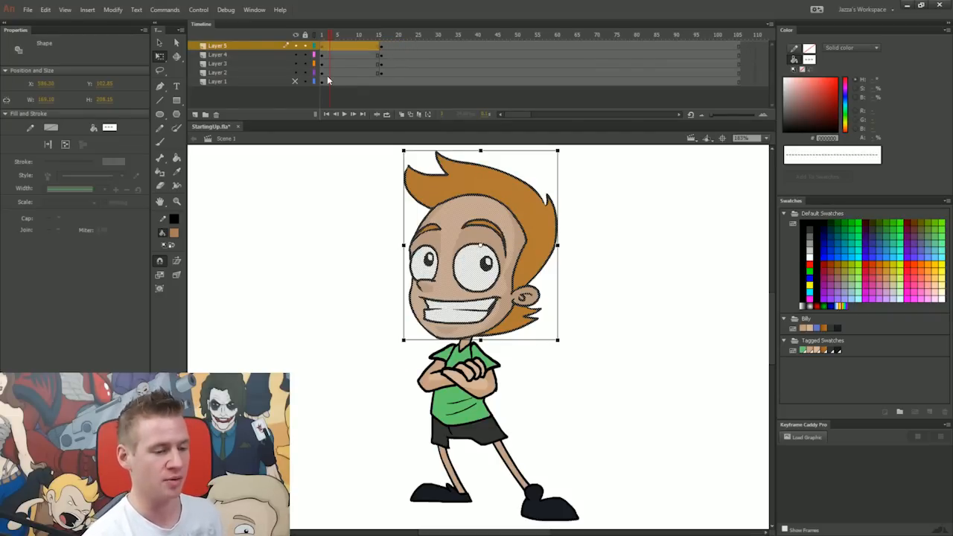
Remove six frames from the first span of all layers, bringing the second keyframes back to frame 10.
click(329, 80)
key(shift+F5)
key(shift+F5)
key(shift+F5)
key(shift+F5)
key(shift+F5)
key(shift+F5)
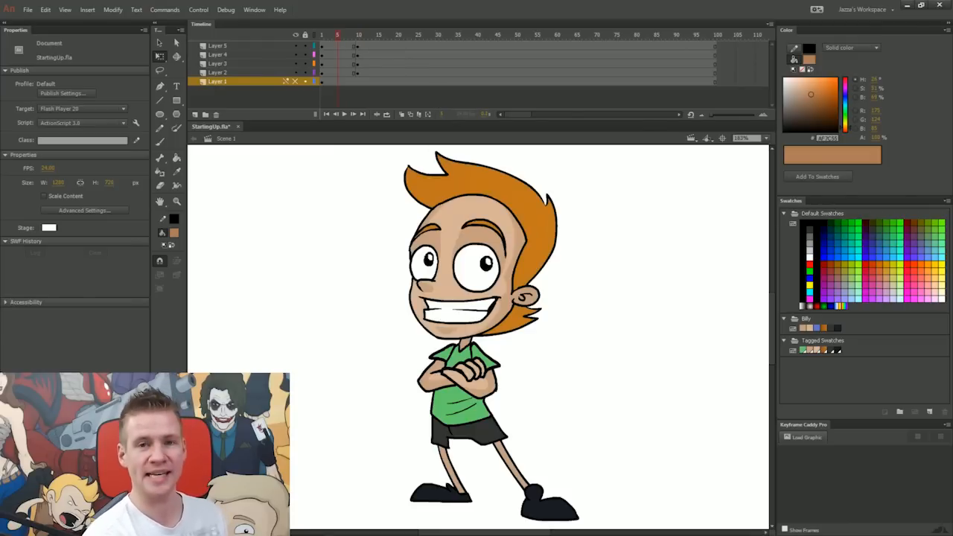
Insert blank keyframes at frame 20 on Layers 2 to 5 to clear the character from there on.
drag(397, 46, 397, 73)
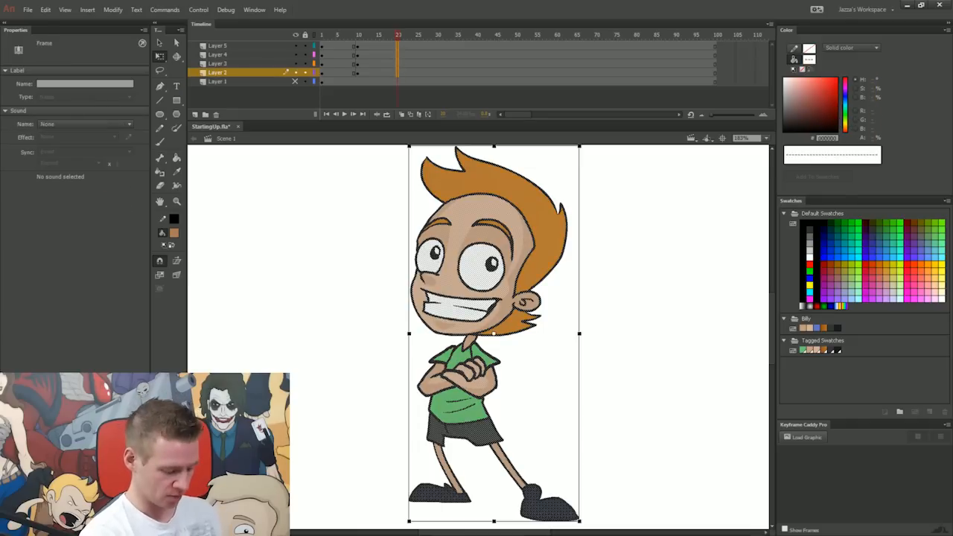
key(F7)
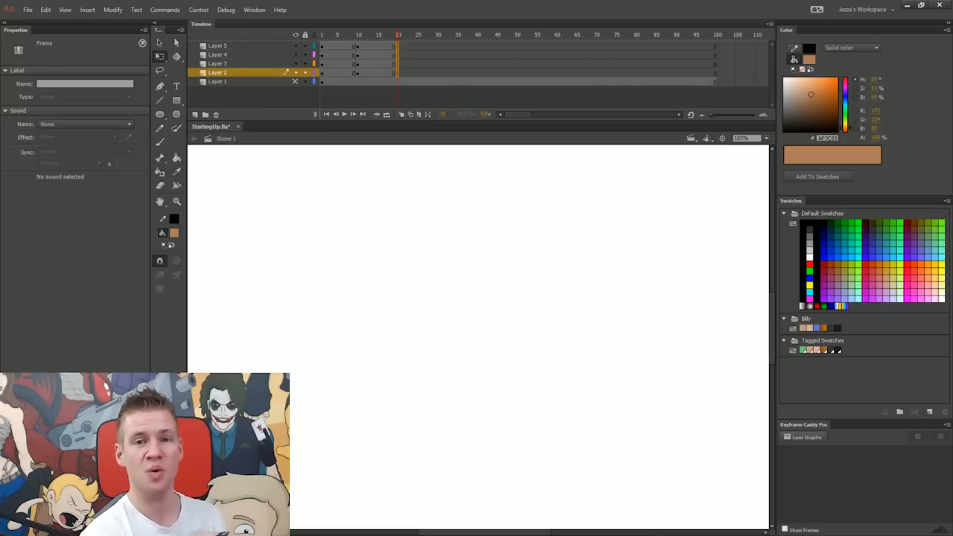
drag(398, 36, 473, 37)
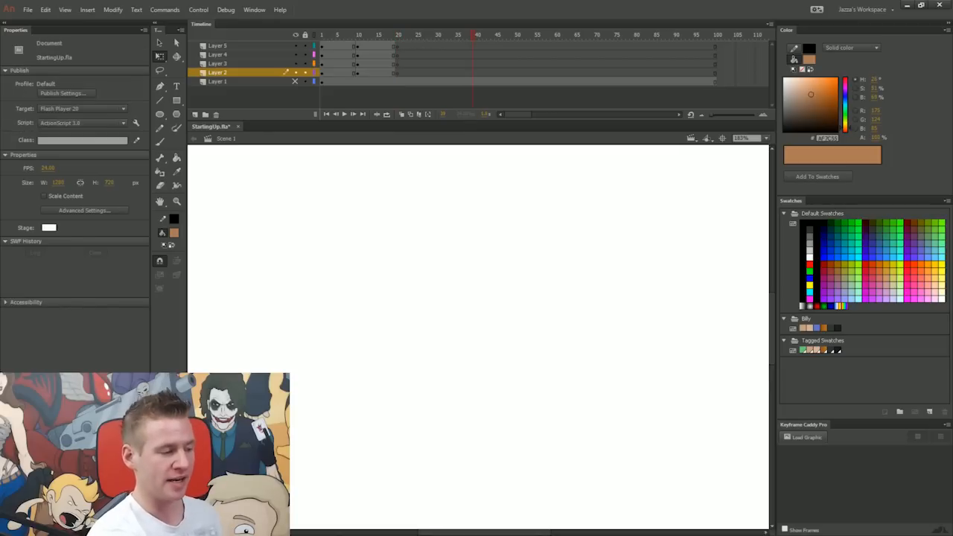
Brush a test spiral into Layer 4's blank span around frame 22 and delete it again.
click(406, 55)
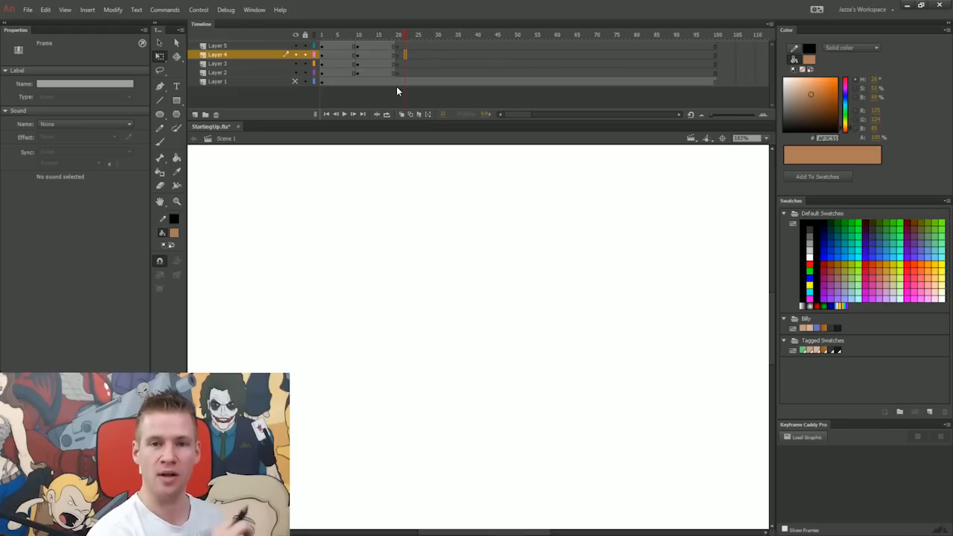
key(b)
mouse_move(406, 237)
mouse_down()
mouse_move(504, 254)
mouse_move(439, 258)
mouse_move(447, 321)
mouse_up()
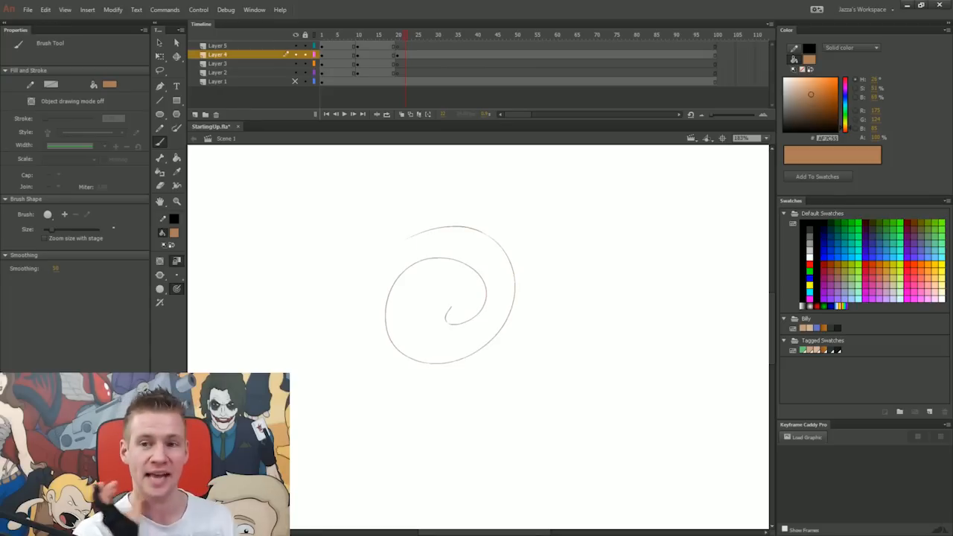
click(403, 55)
key(Delete)
Flip between frames 19 and 20 to compare the second pose with the blank keyframe.
drag(404, 37, 351, 69)
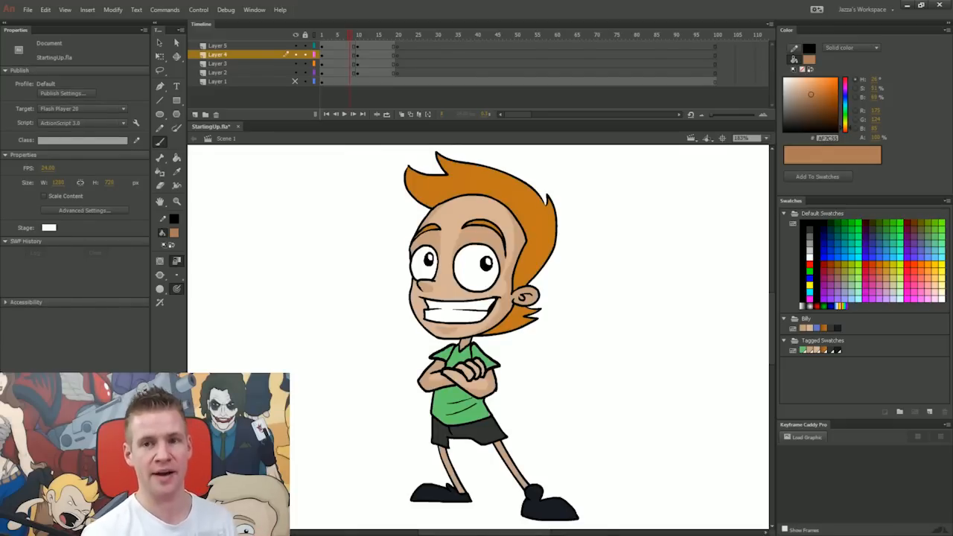
click(399, 37)
key(comma)
key(period)
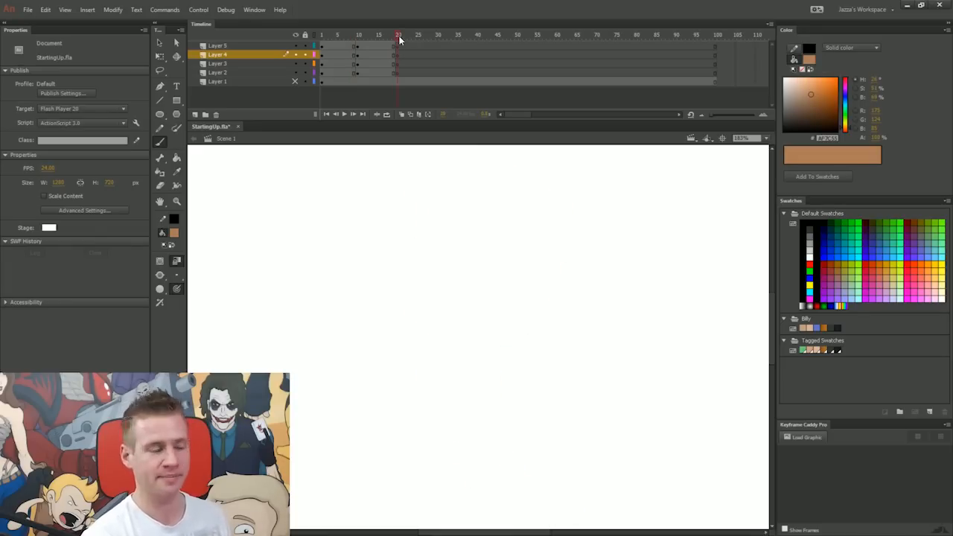
key(comma)
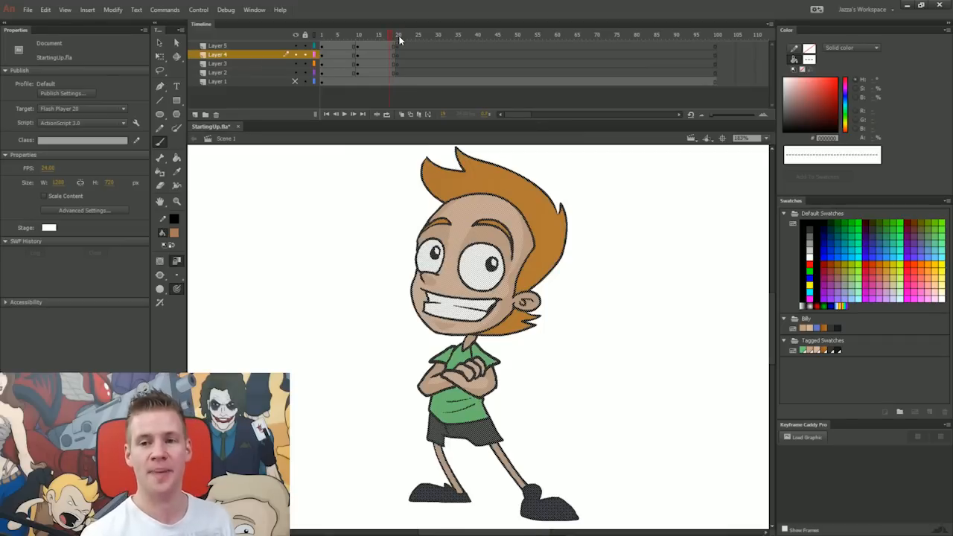
key(period)
key(comma)
key(period)
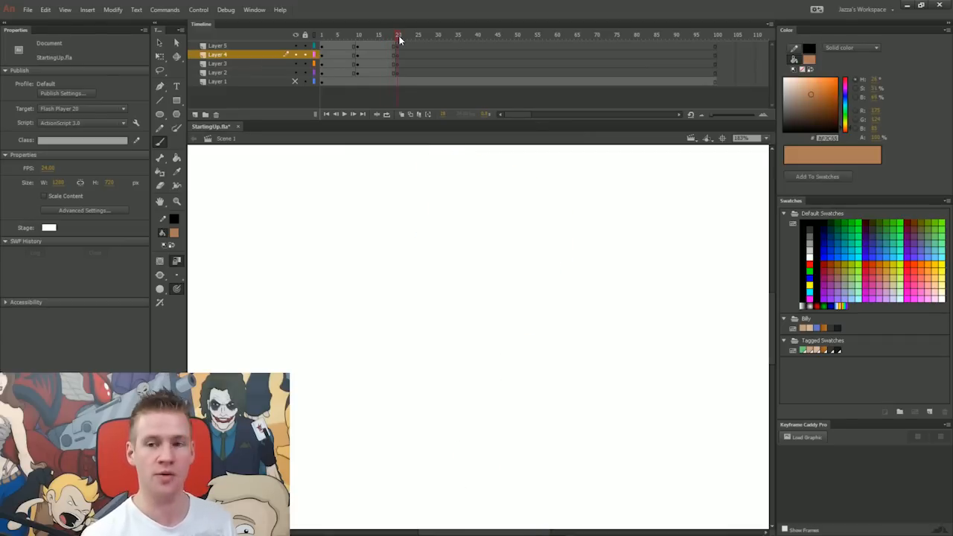
key(comma)
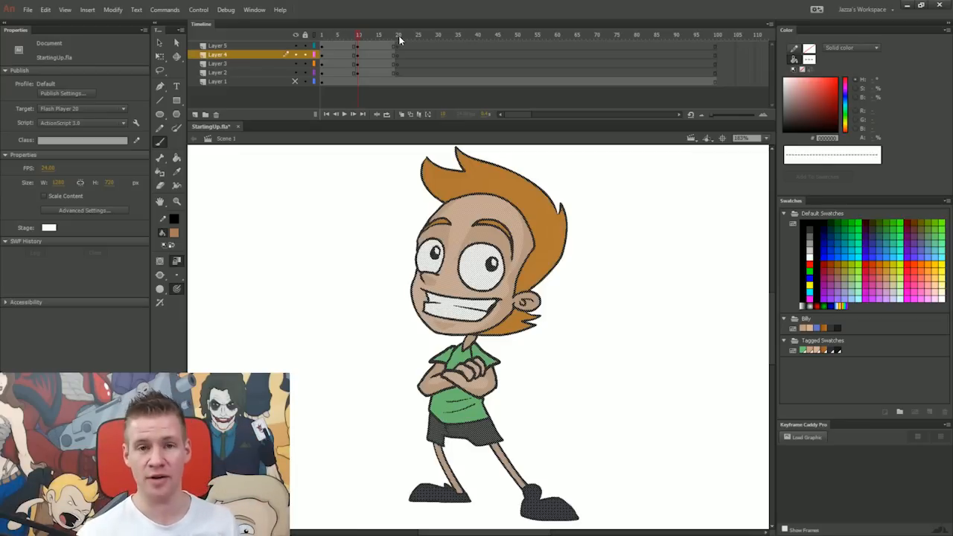
Flip back and forth between frames 9 and 10 to compare the first and second poses.
key(comma)
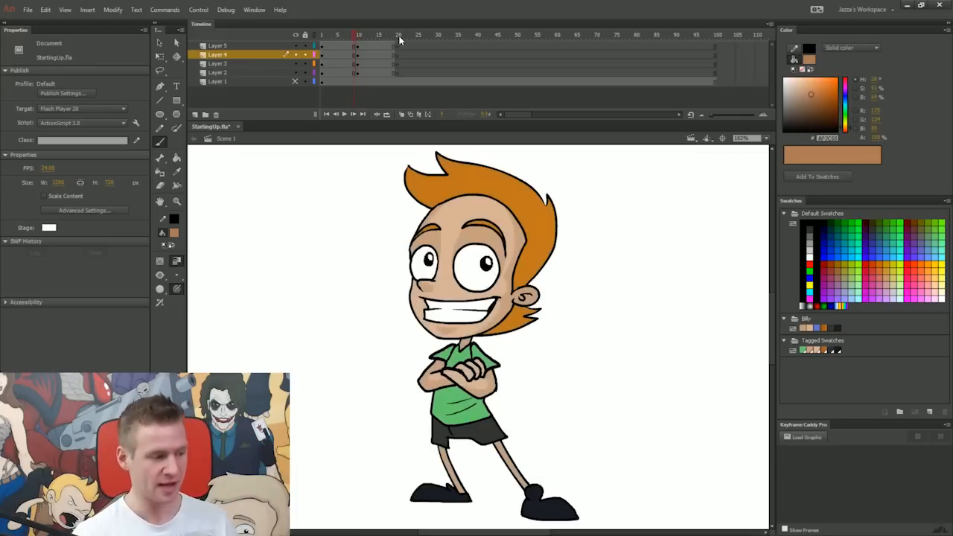
key(period)
key(comma)
key(period)
key(comma)
key(period)
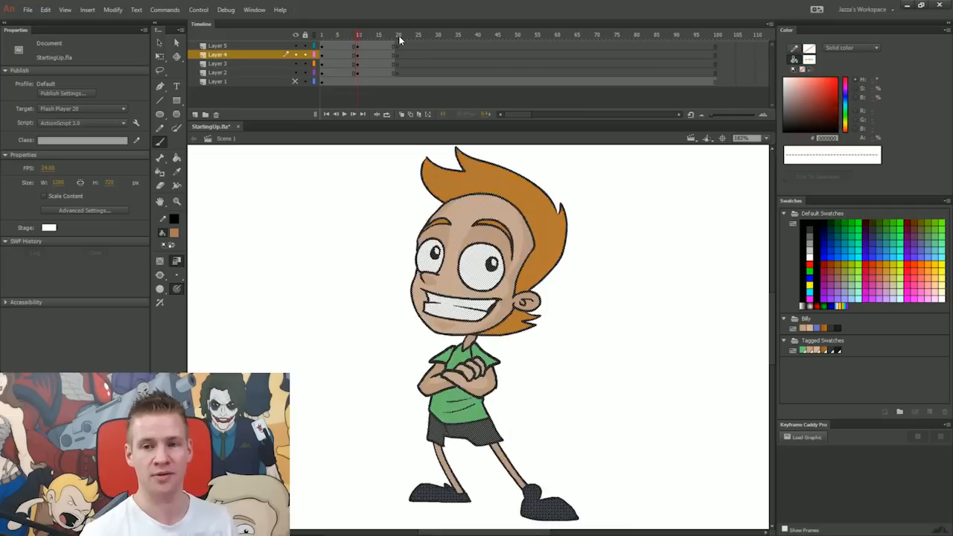
key(comma)
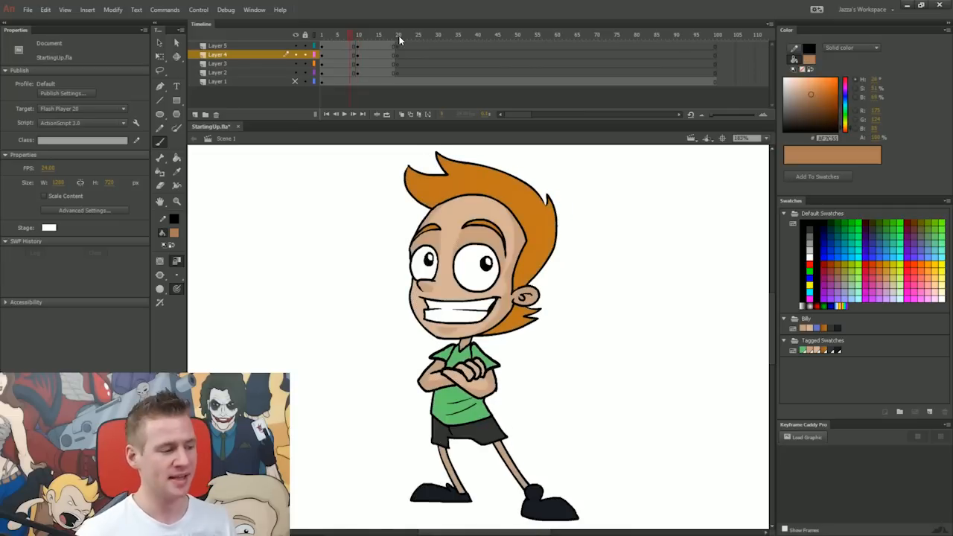
key(period)
key(comma)
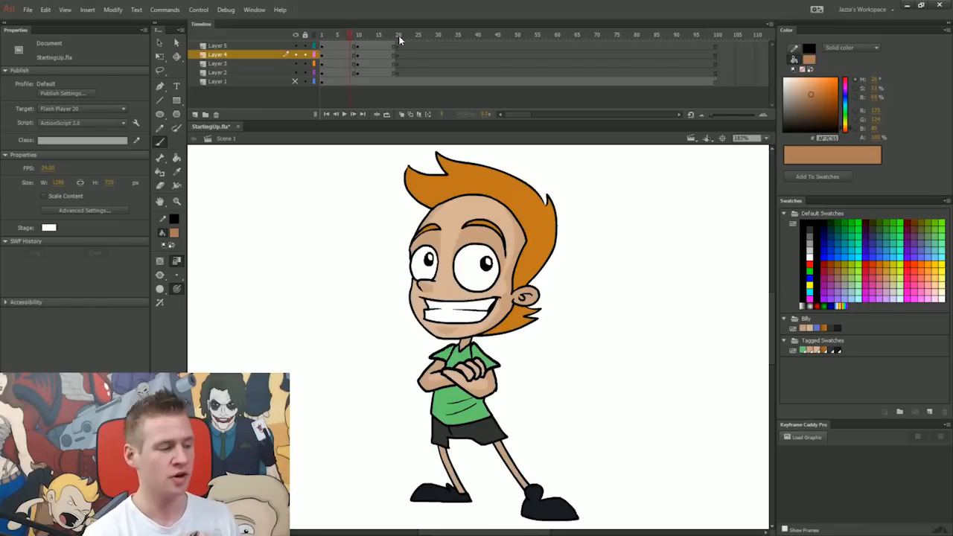
key(period)
key(period)
key(period)
key(comma)
key(period)
key(comma)
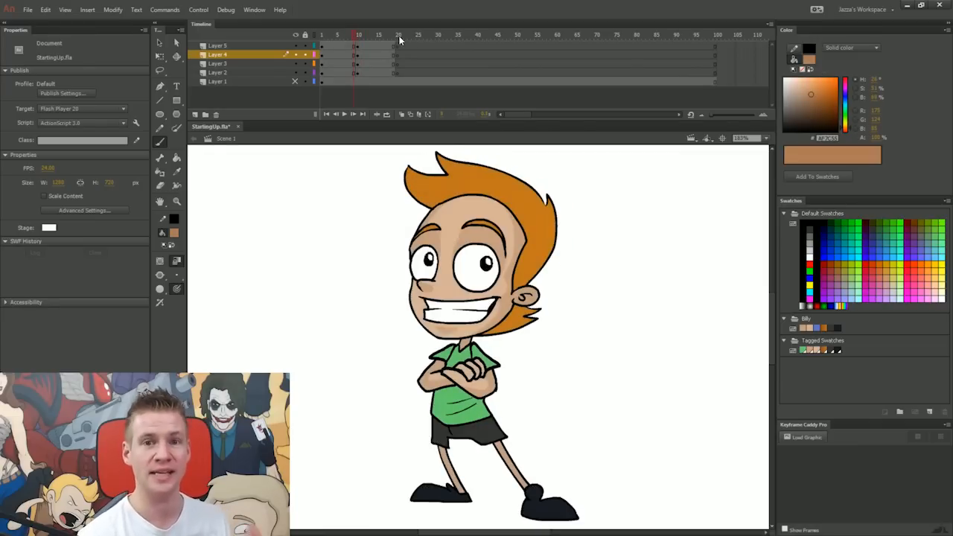
Play the animation on the timeline from frame 9, and replay it from frame 6.
key(v)
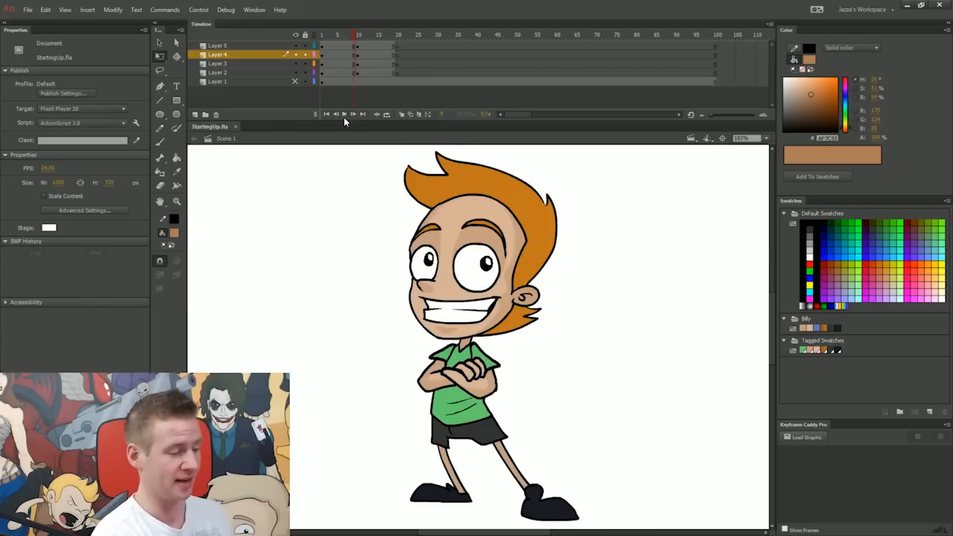
click(343, 116)
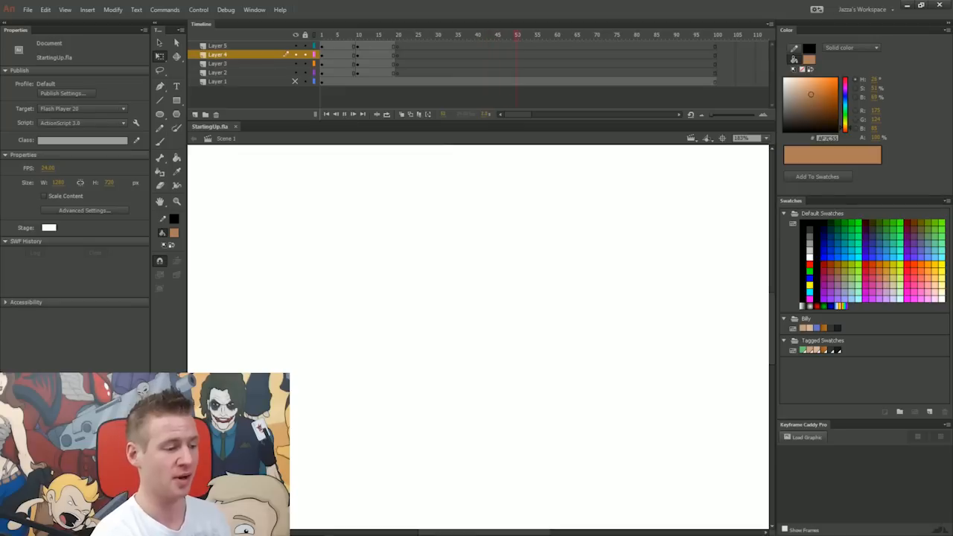
drag(495, 36, 341, 61)
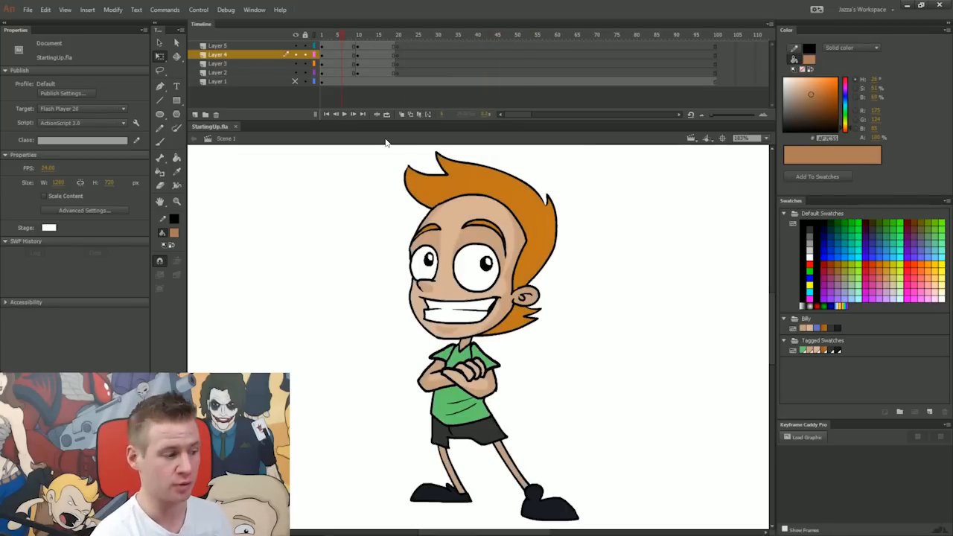
key(Return)
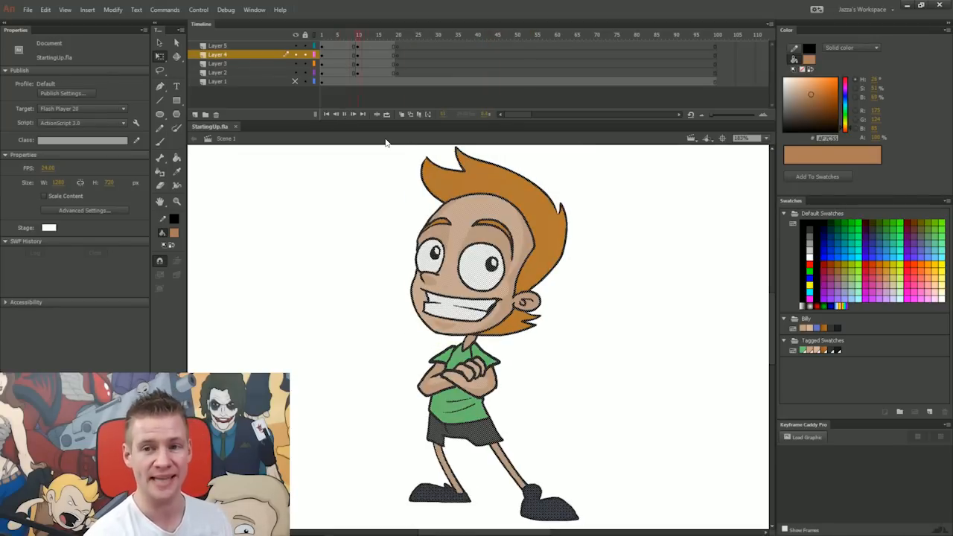
Return to frame 8 and step forward through the pose change at frame 10.
click(353, 34)
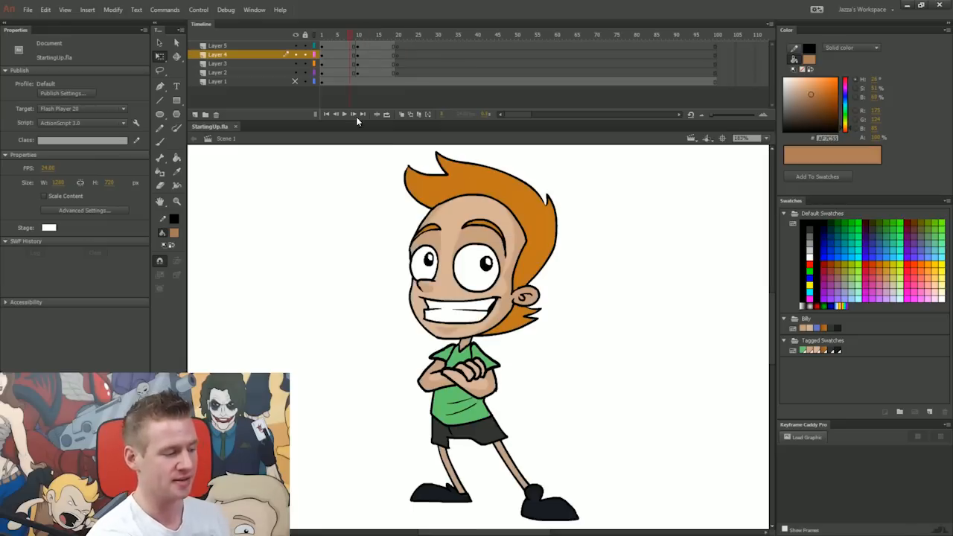
key(period)
key(period)
key(comma)
key(period)
key(period)
key(period)
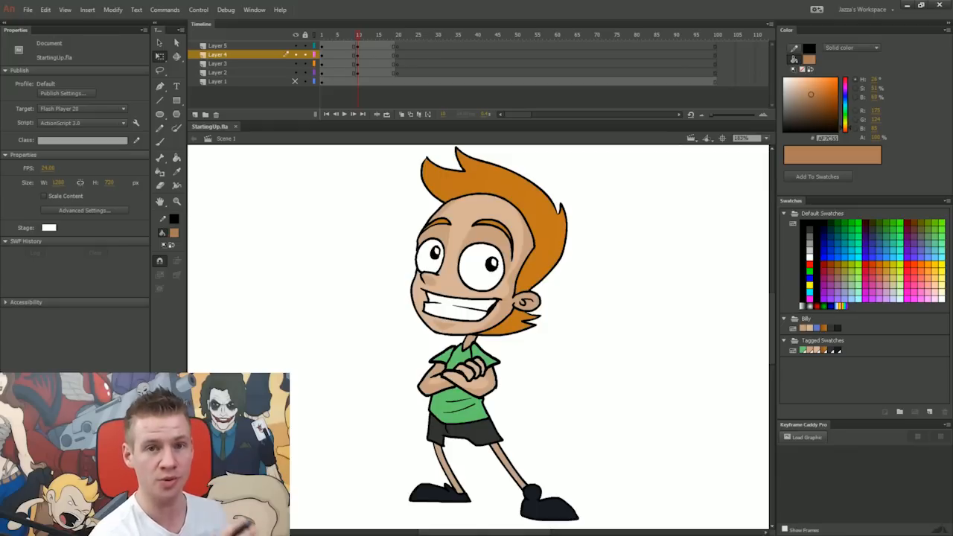
Play the animation looped from frame 1 to about frame 20, and turn looping off again.
click(387, 115)
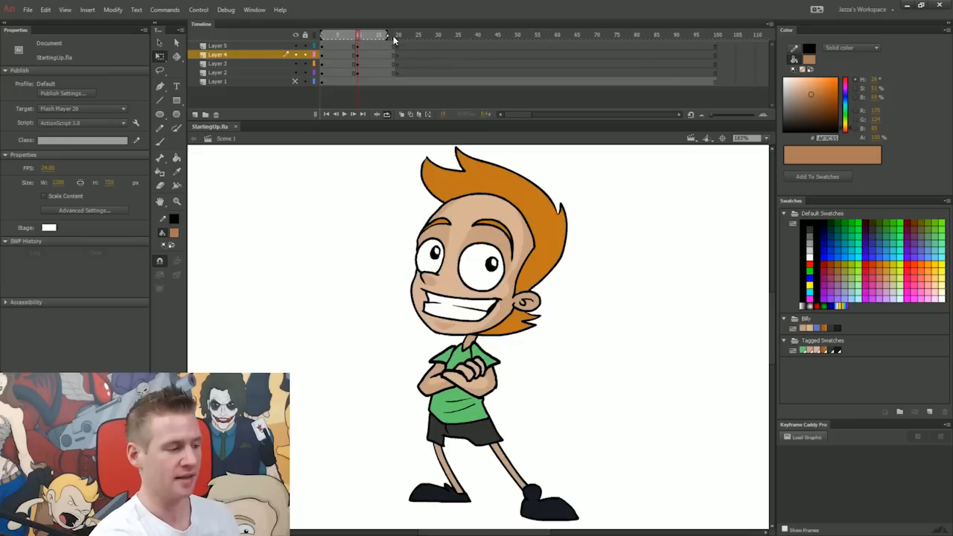
mouse_move(387, 36)
mouse_down()
mouse_move(408, 36)
mouse_move(330, 38)
mouse_up()
key(Return)
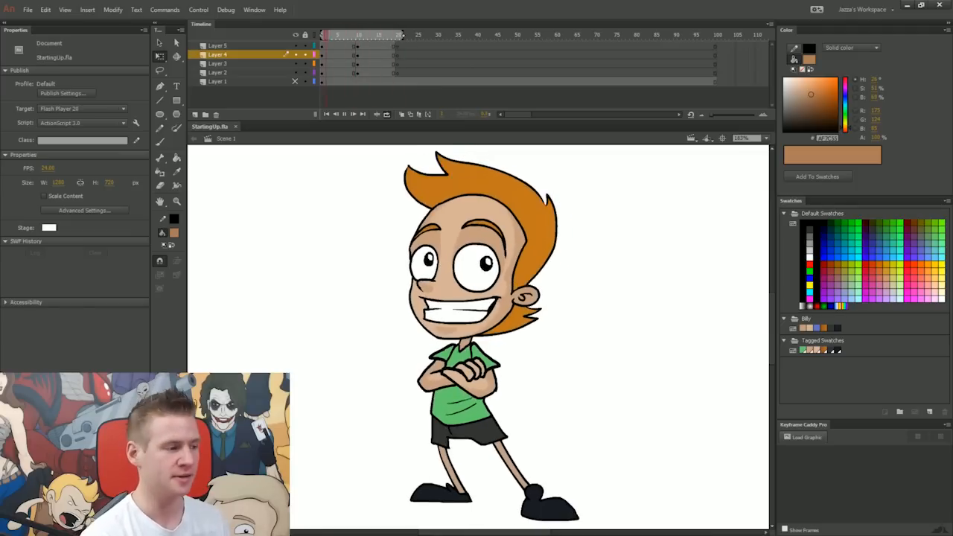
click(387, 114)
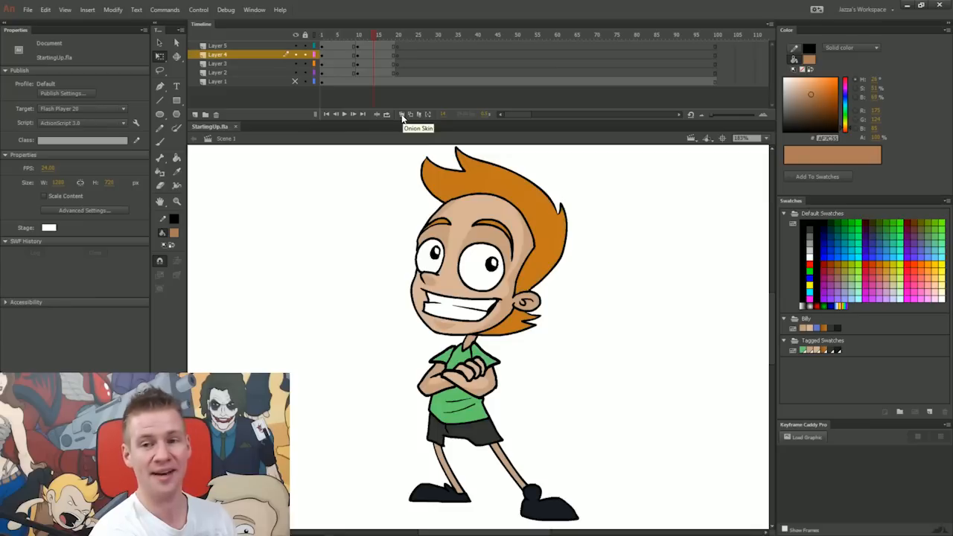
Turn on onion skinning and view the neighbouring pose's ghost at frames 9 and 10.
click(402, 115)
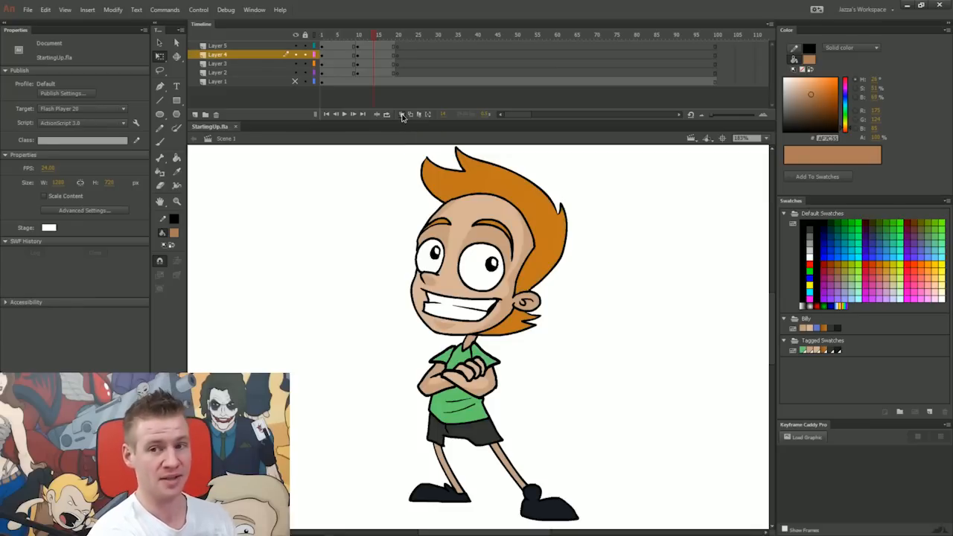
drag(374, 37, 359, 36)
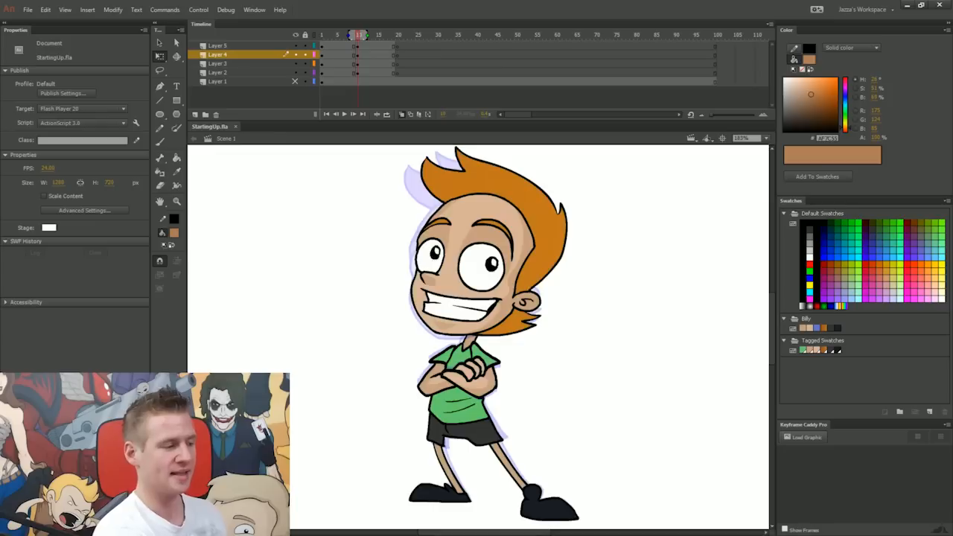
click(386, 115)
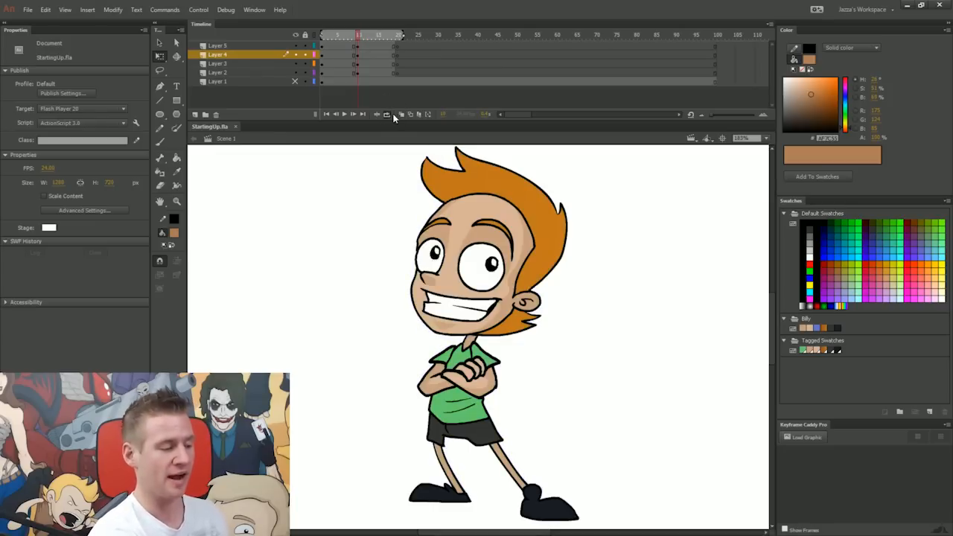
click(402, 115)
drag(358, 36, 354, 36)
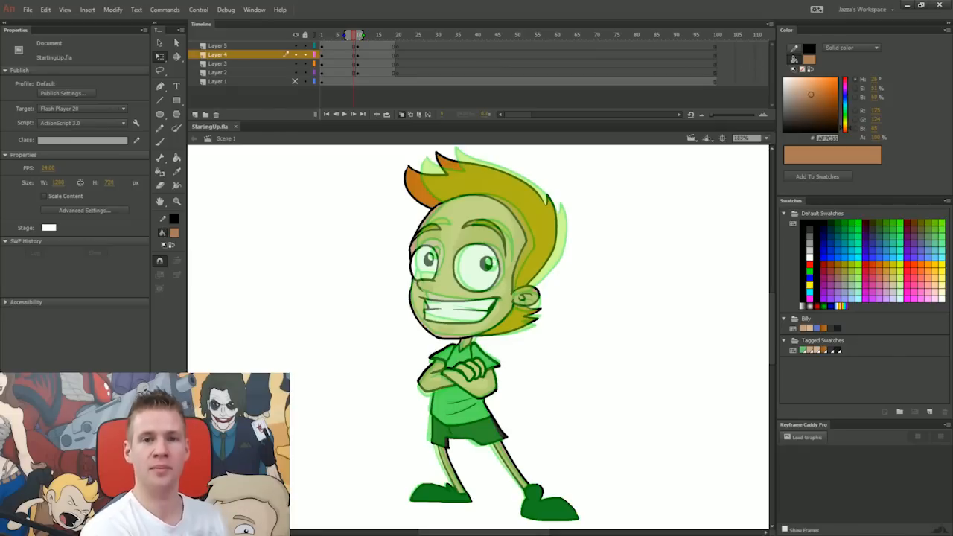
key(.)
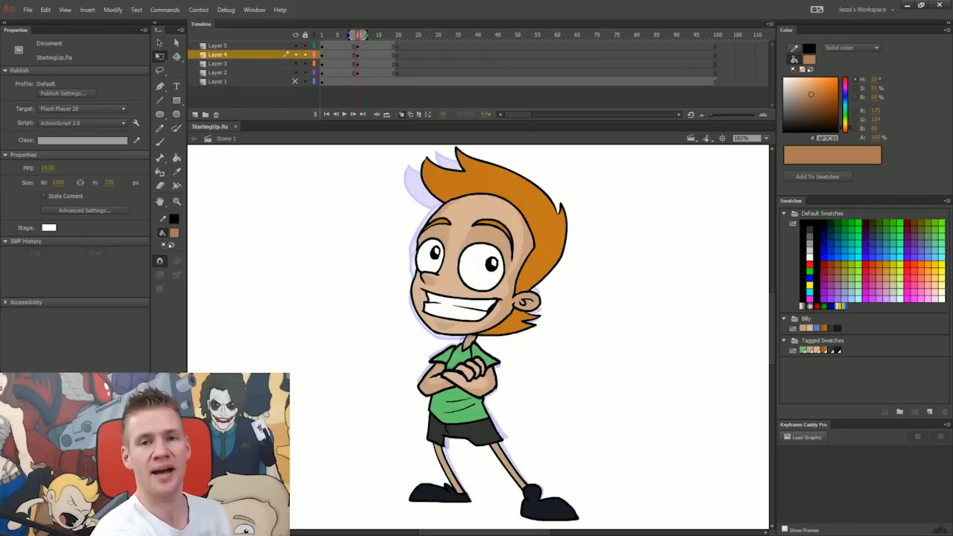
Narrow the onion skin range to one frame on each side and compare frames 9 and 10.
mouse_move(349, 35)
mouse_down()
mouse_move(321, 35)
mouse_move(415, 35)
mouse_move(344, 35)
mouse_move(354, 35)
mouse_up()
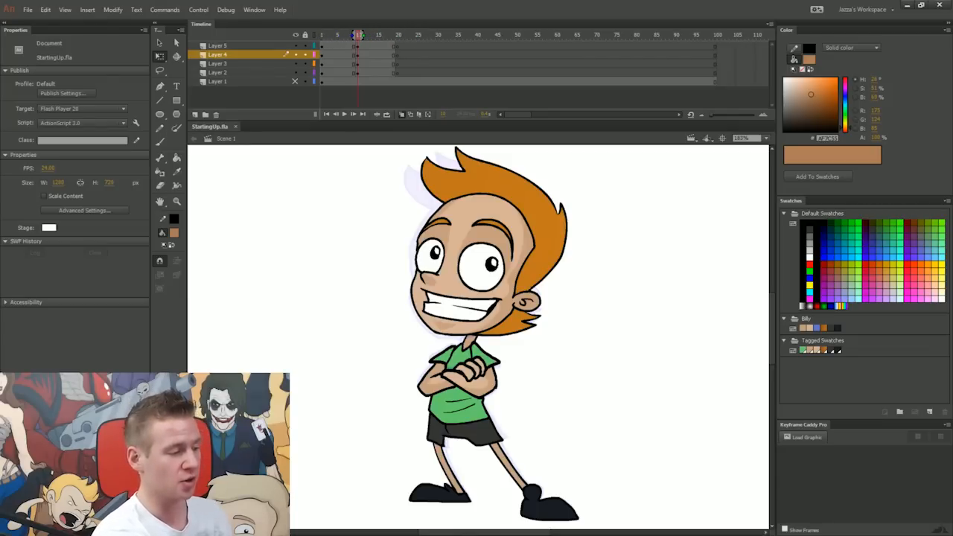
key(comma)
key(period)
key(comma)
key(period)
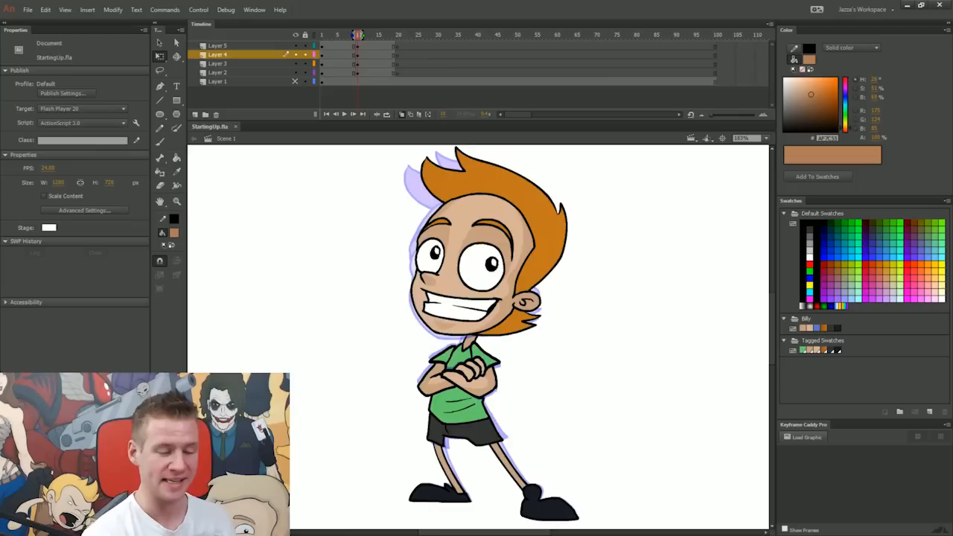
Show the onion skins as outlines and inspect the outlined poses on frames 9 and 10.
click(411, 114)
key(comma)
key(period)
click(417, 115)
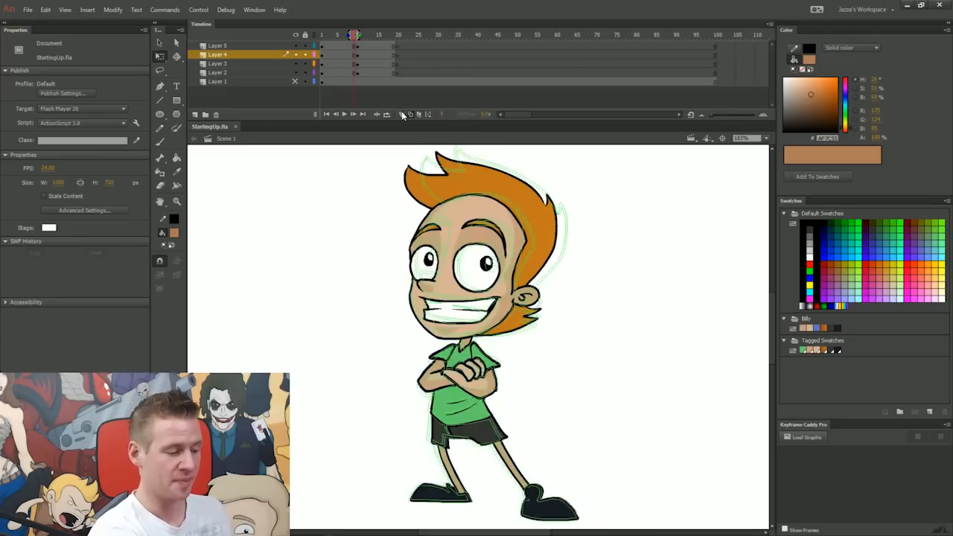
click(411, 114)
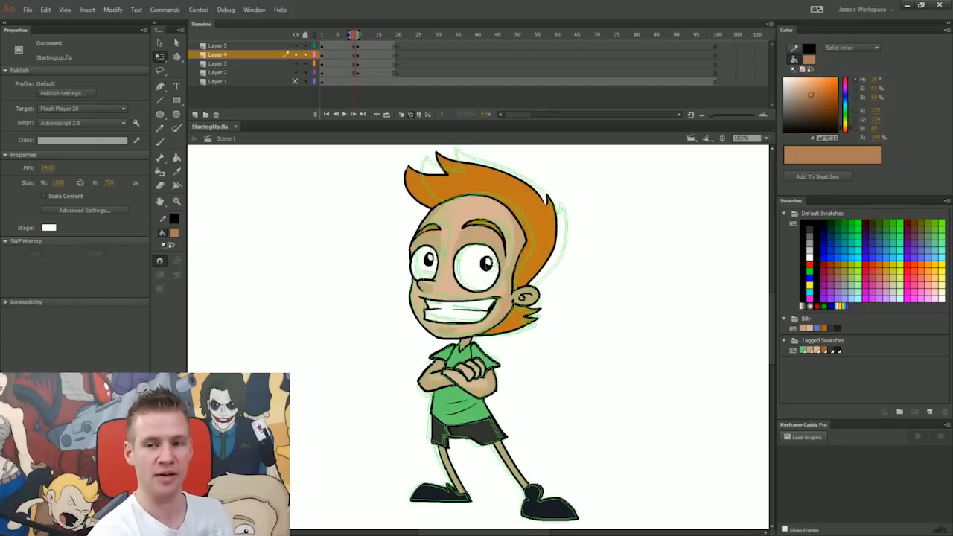
key(comma)
key(period)
Move the playhead to frame 28 to shift the range of frames displayed together.
key(period)
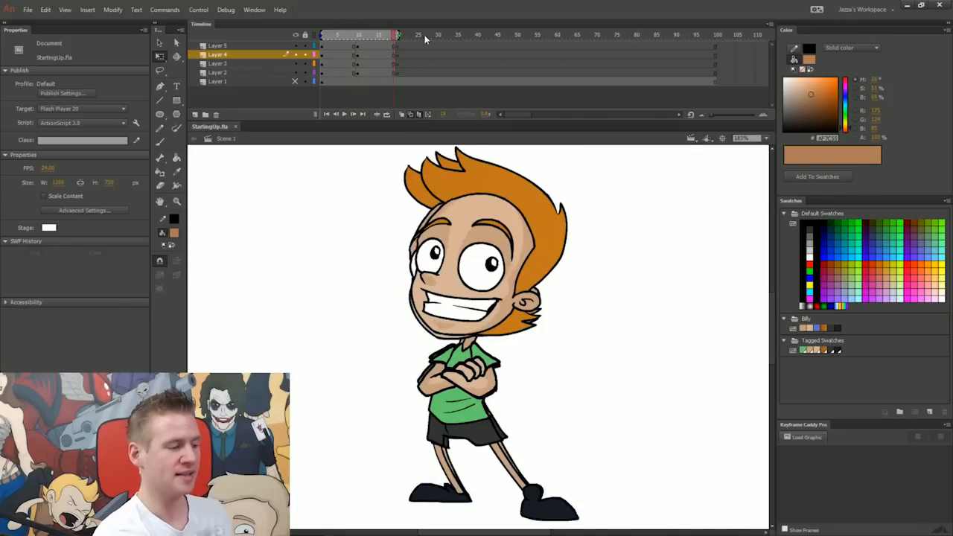
click(427, 35)
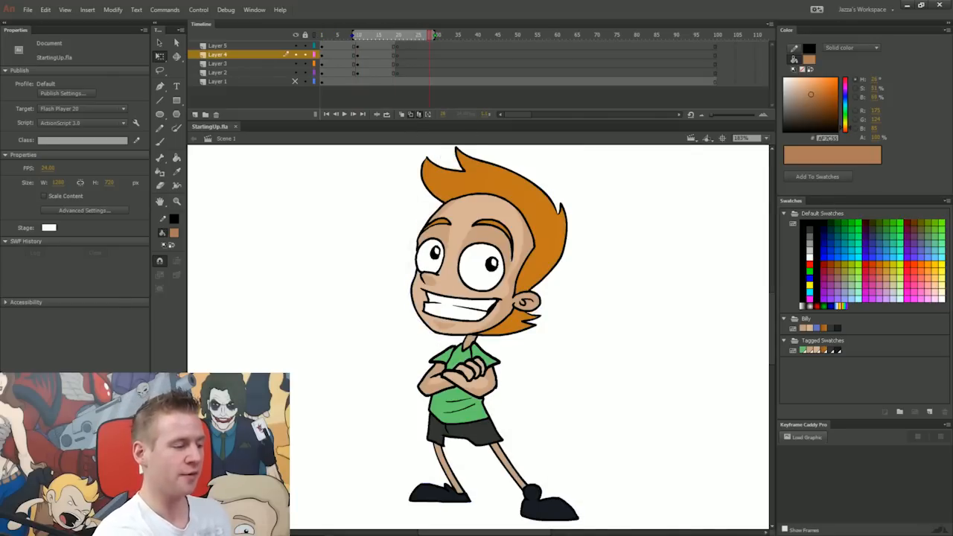
Try to move the boy's poses on frames 1 to 19 to the left together, using a multiple-frame editing range.
drag(357, 35, 313, 38)
drag(428, 36, 398, 37)
drag(323, 46, 396, 74)
key(v)
drag(492, 297, 383, 297)
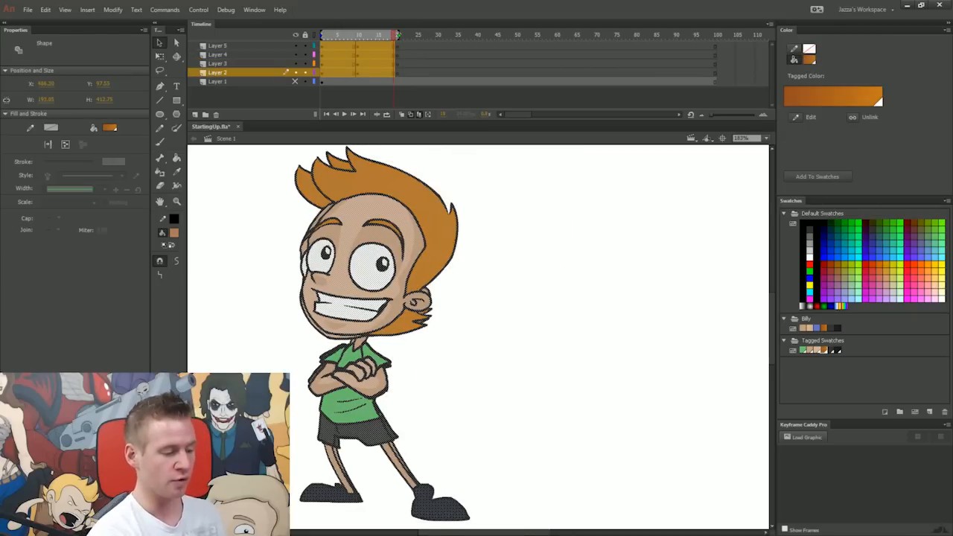
key(ctrl+z)
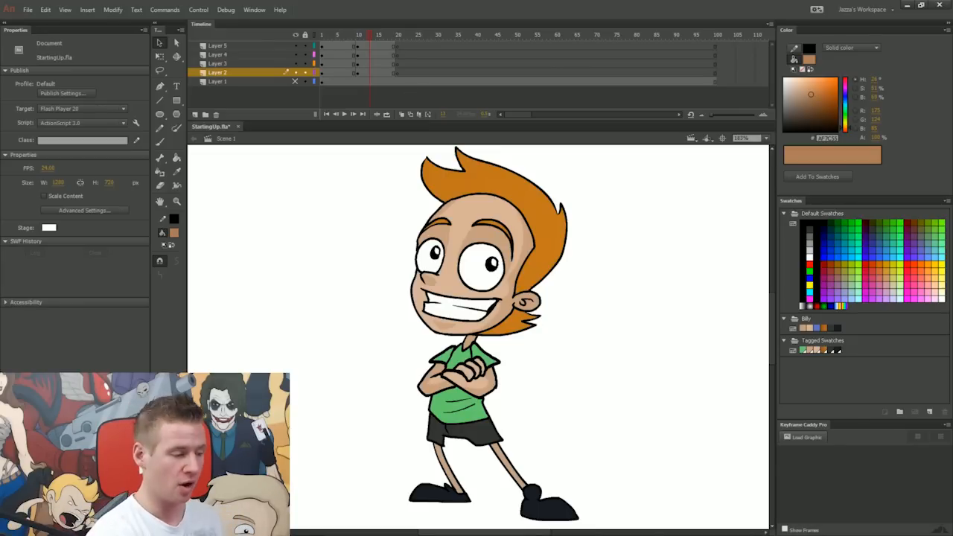
Select the boy's whole drawing at frame 13, then select and deselect the drawing on Layer 2 at frame 48.
mouse_move(657, 150)
mouse_down()
mouse_move(459, 284)
mouse_move(343, 519)
mouse_move(400, 519)
mouse_up()
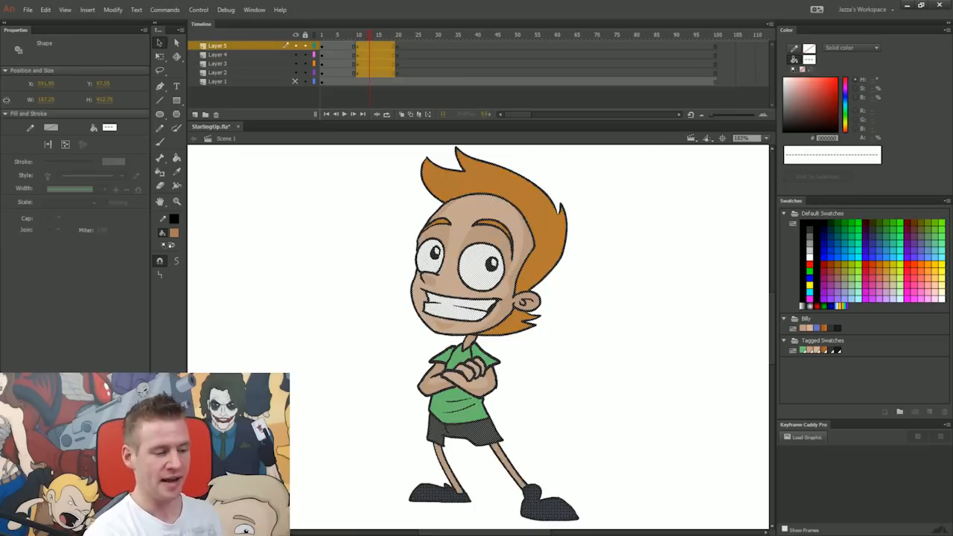
click(463, 365)
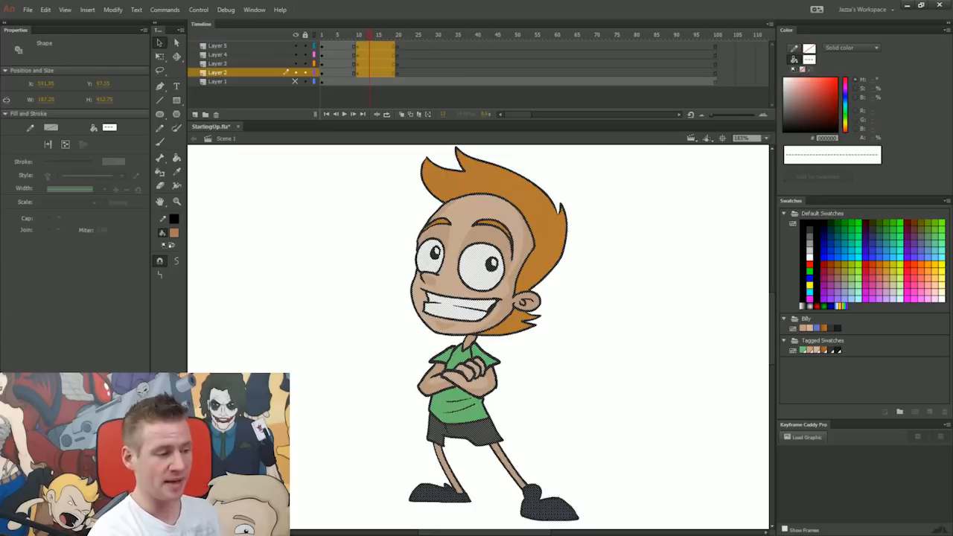
click(508, 35)
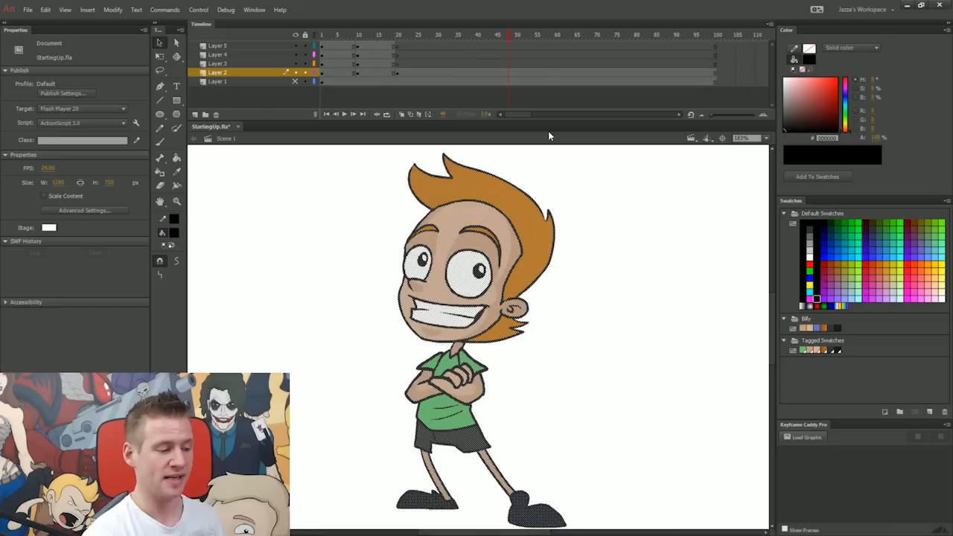
click(508, 72)
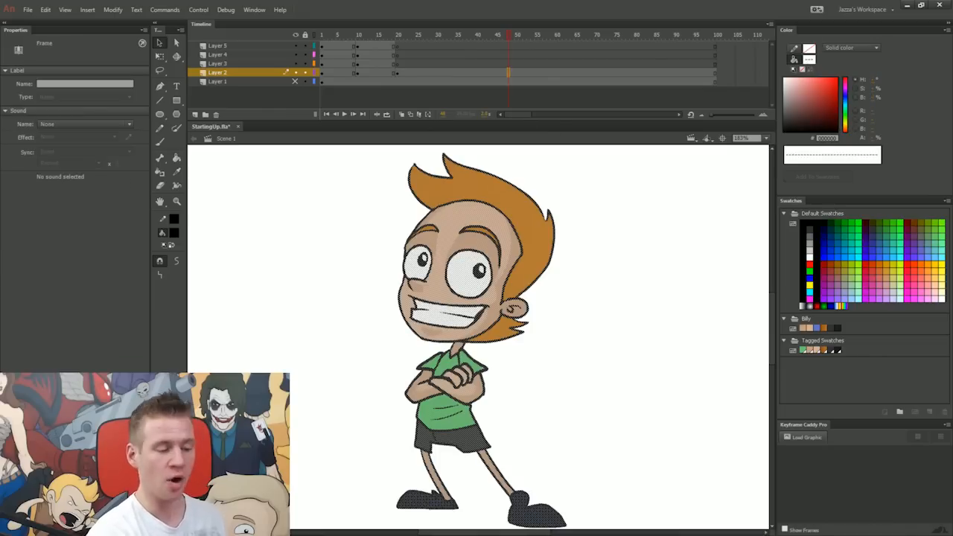
key(Escape)
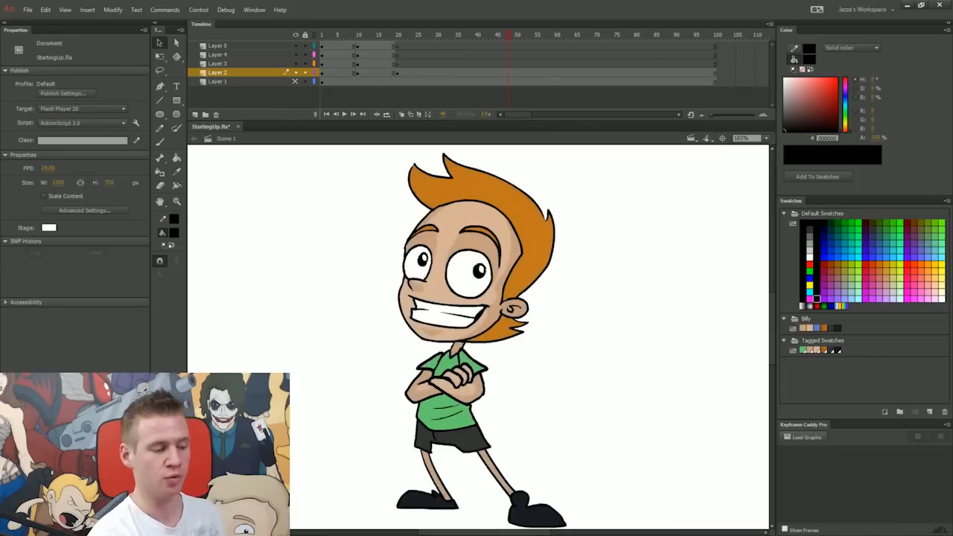
Try to transform and then delete the boy's drawing on Layer 2 at frame 51.
click(520, 72)
key(q)
drag(477, 245, 551, 210)
key(ctrl+z)
key(Escape)
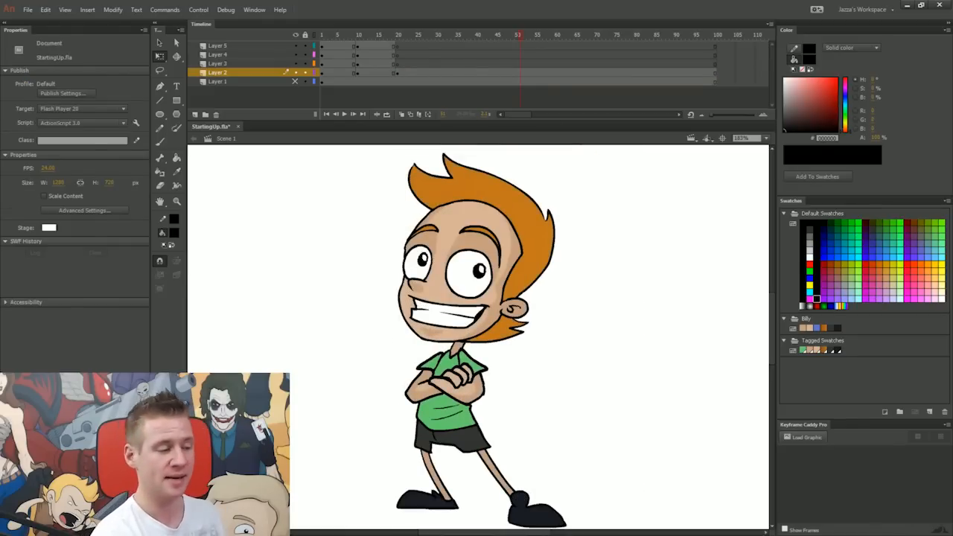
click(521, 72)
key(Delete)
click(542, 93)
key(ctrl+z)
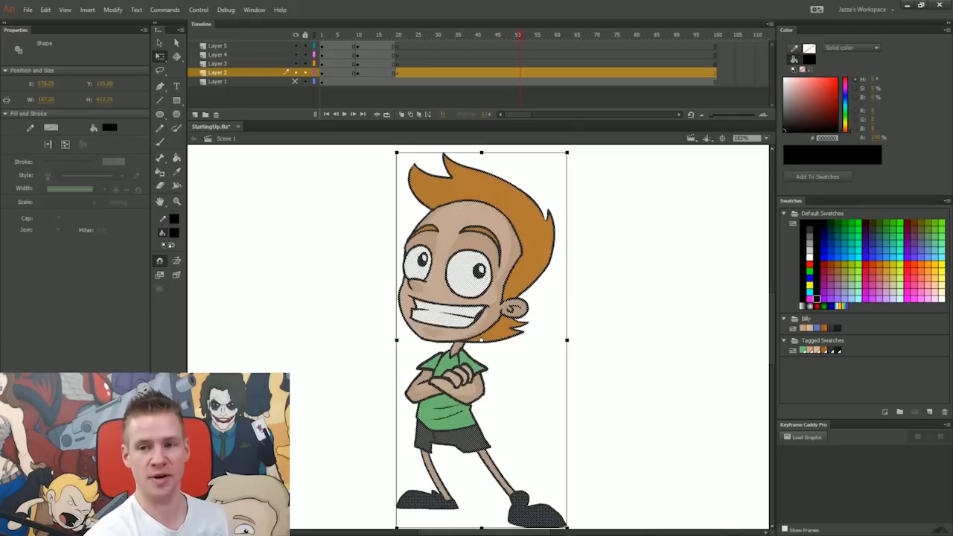
Compare the boy's poses on Layer 2 on either side of the keyframe at frame 20.
click(400, 35)
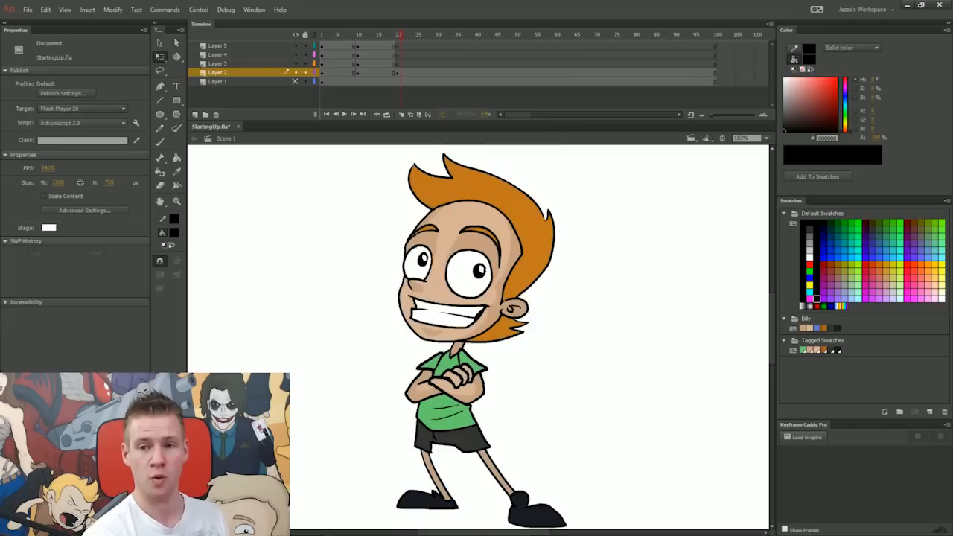
click(397, 73)
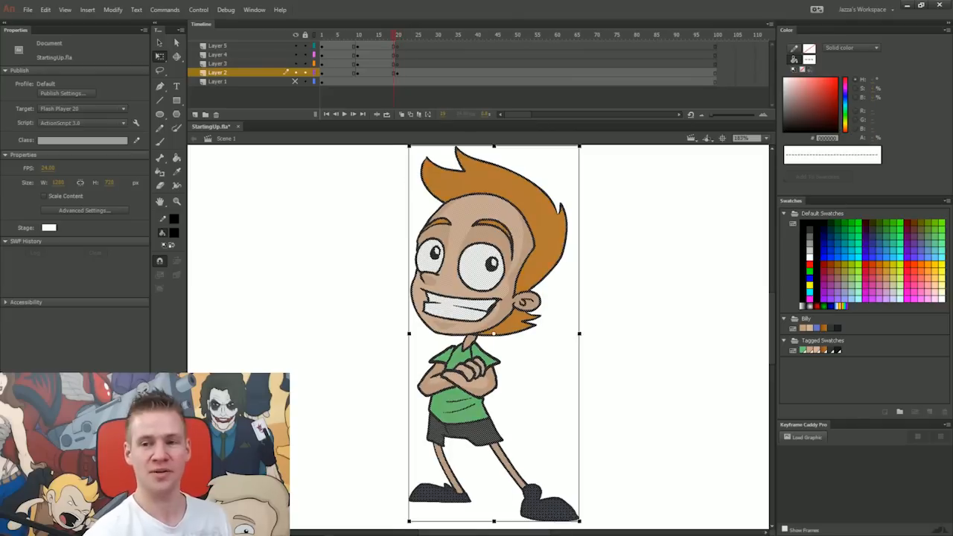
click(397, 73)
click(397, 73)
click(397, 73)
click(397, 73)
click(397, 73)
click(397, 73)
click(397, 73)
key(ctrl+a)
key(Escape)
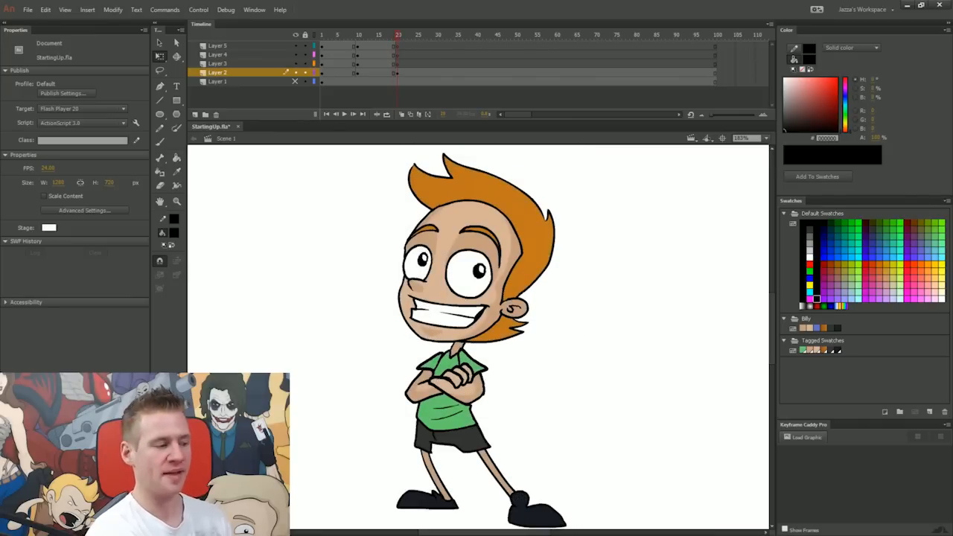
Delete the boy's drawing from the Layer 2 span starting at frame 20 and return to frame 9.
click(409, 73)
key(Delete)
drag(395, 35, 352, 49)
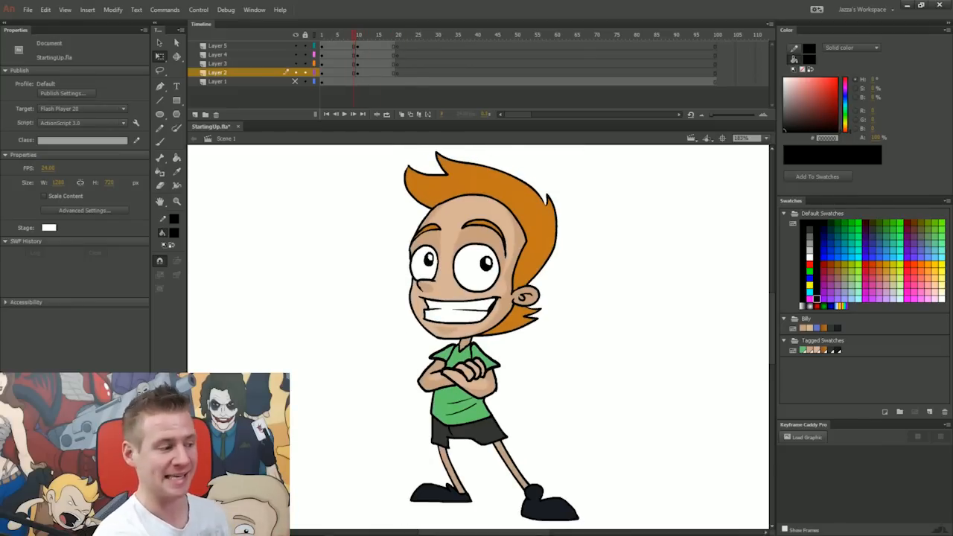
Select frames 1 to 9 on Layers 2 to 5 and review the commands for cutting and copying frames.
mouse_move(353, 35)
mouse_down()
mouse_move(334, 57)
mouse_move(347, 37)
mouse_up()
click(323, 45)
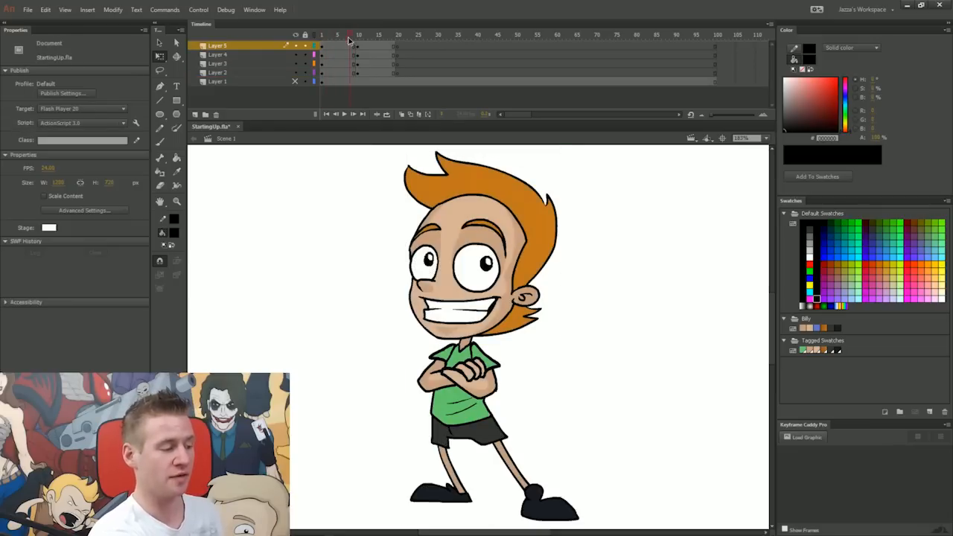
drag(323, 72, 322, 48)
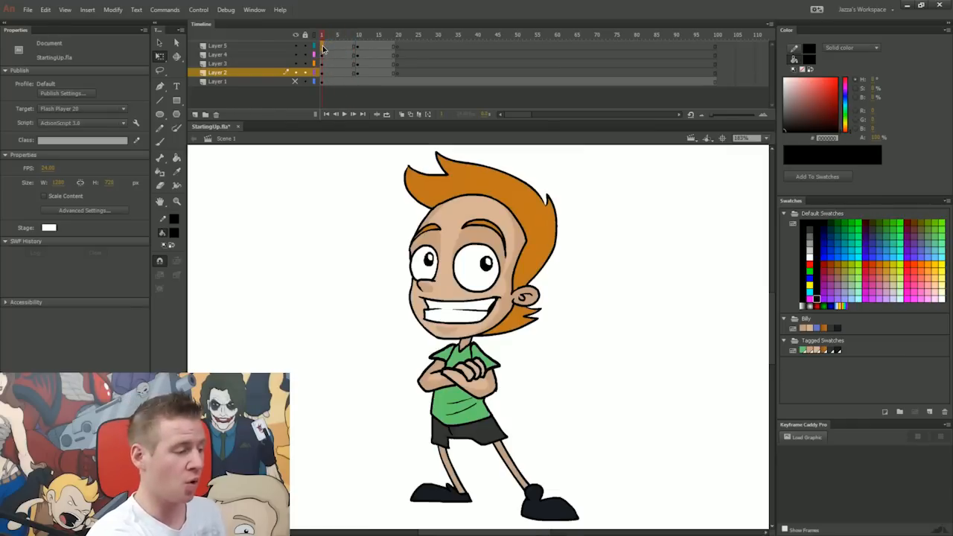
drag(322, 79, 354, 75)
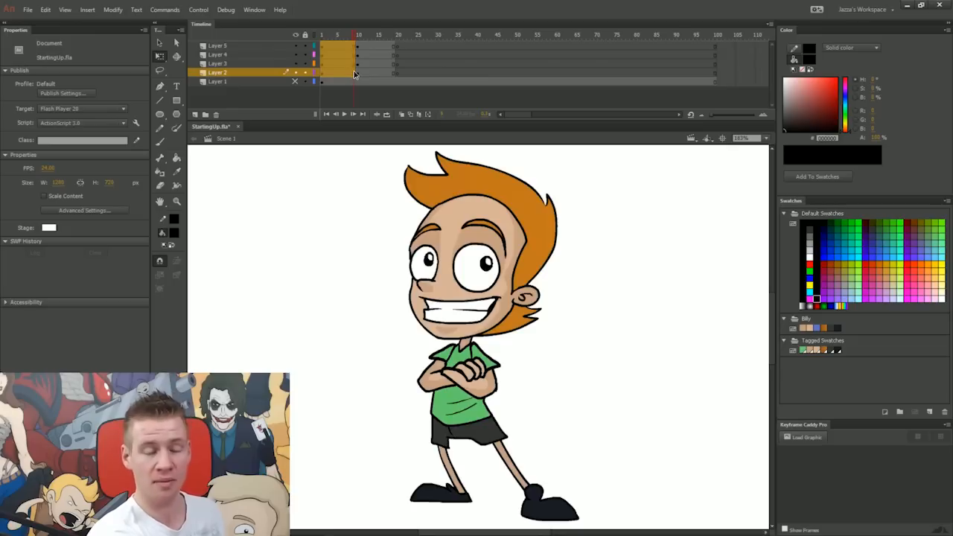
right_click(345, 52)
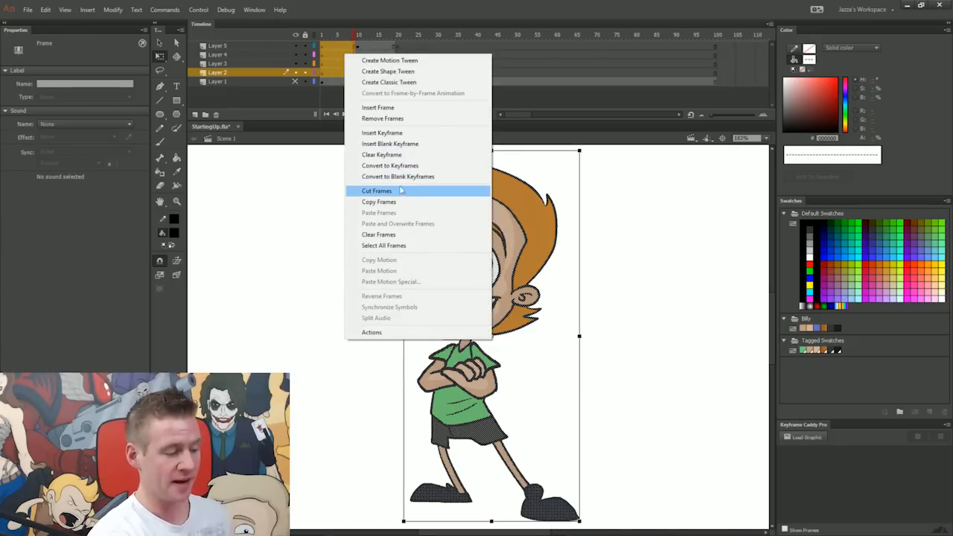
click(456, 47)
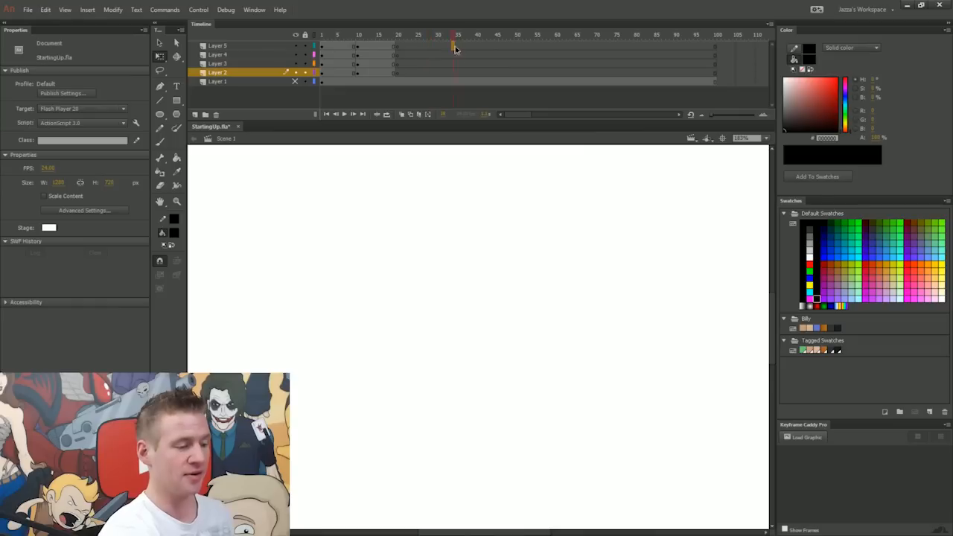
click(456, 63)
click(429, 35)
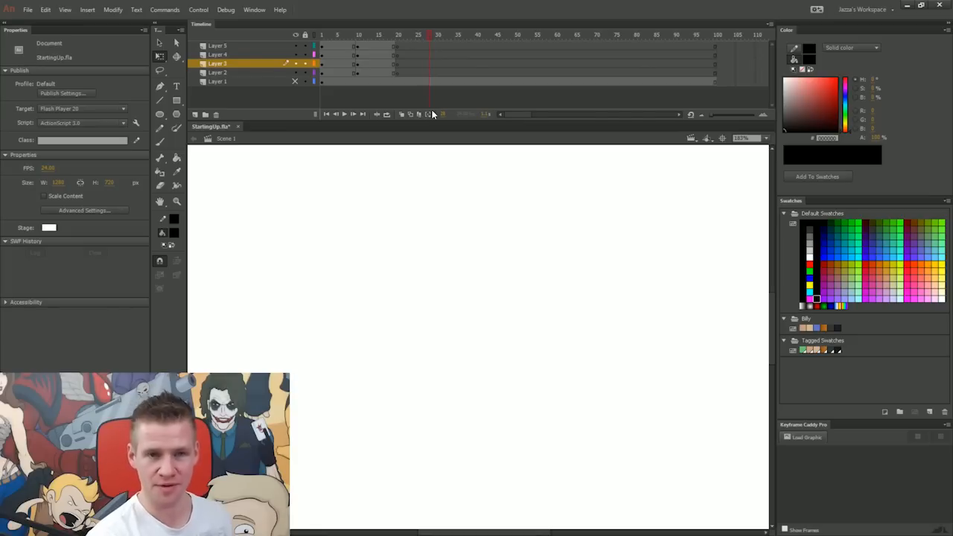
Copy the frame 1 keyframes of Layers 2 to 5 and paste them at frame 40.
drag(328, 46, 358, 75)
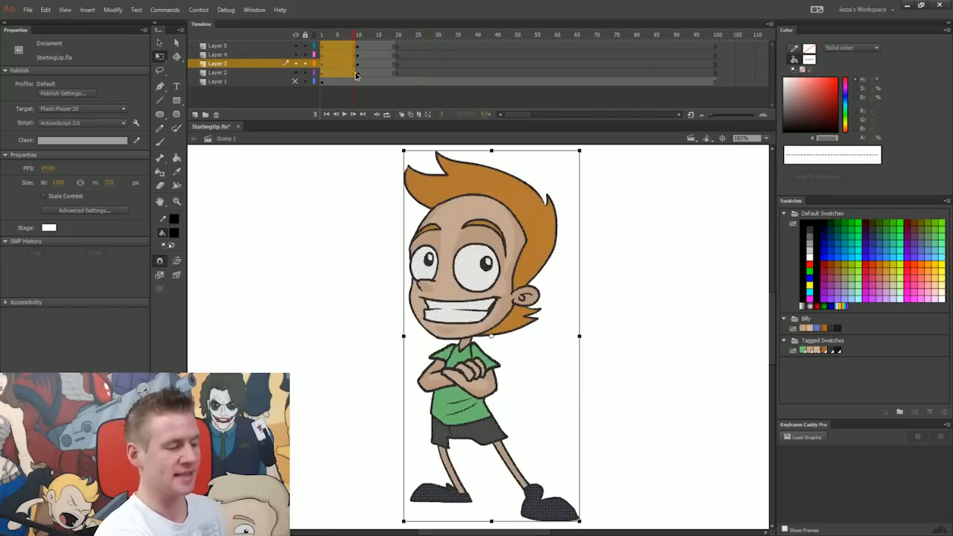
click(322, 36)
drag(322, 46, 322, 73)
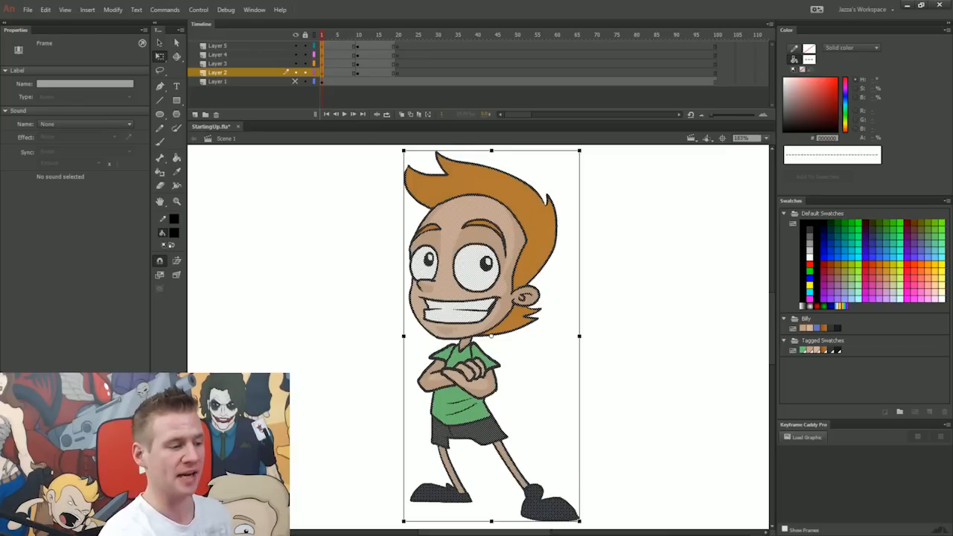
drag(477, 46, 478, 73)
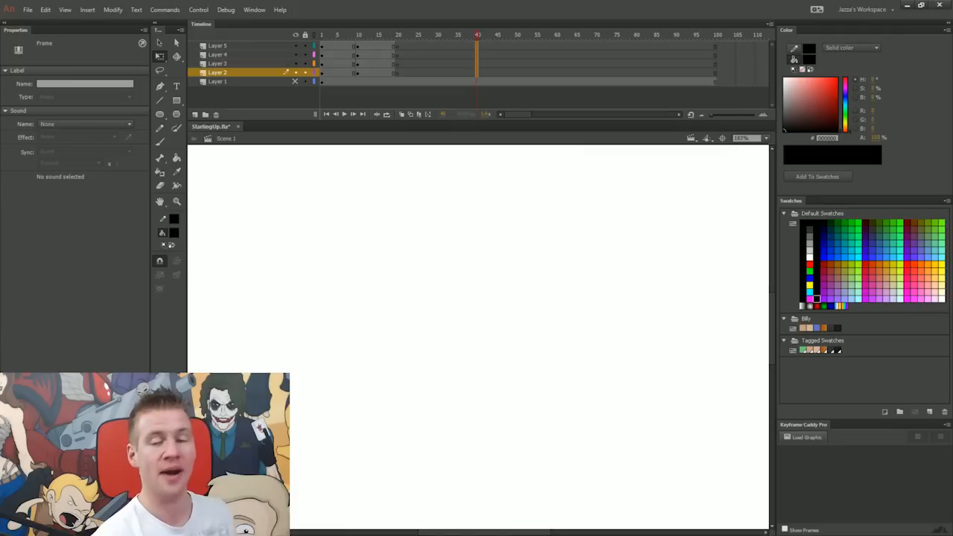
key(ctrl+alt+v)
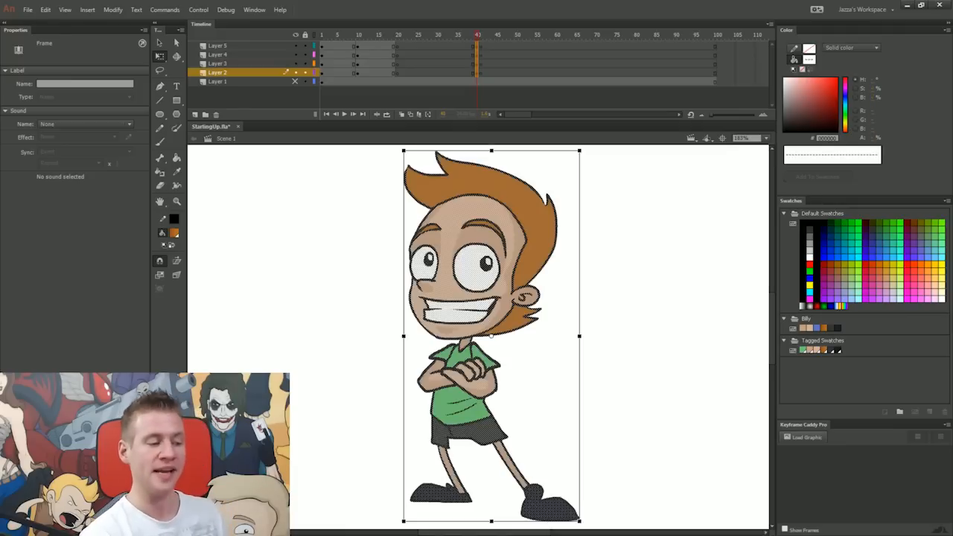
click(480, 36)
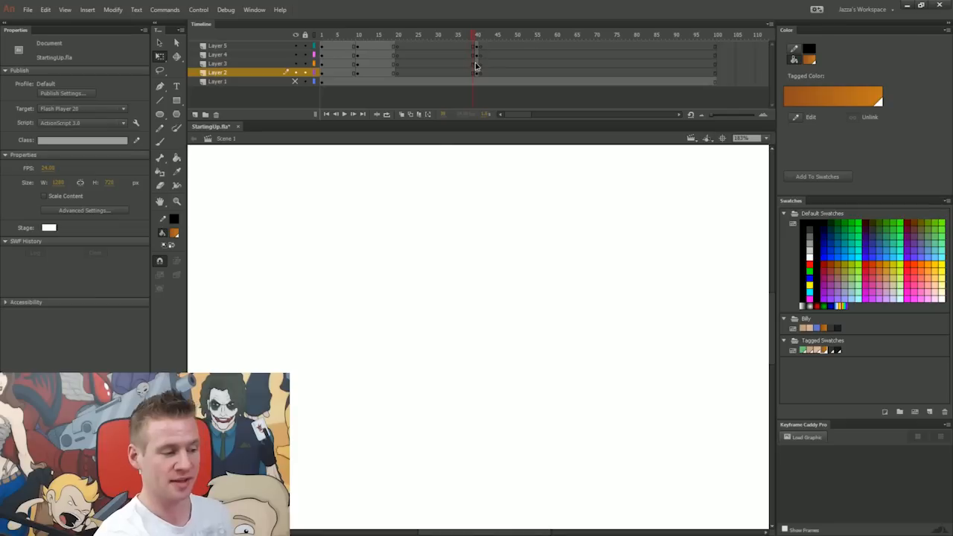
click(477, 36)
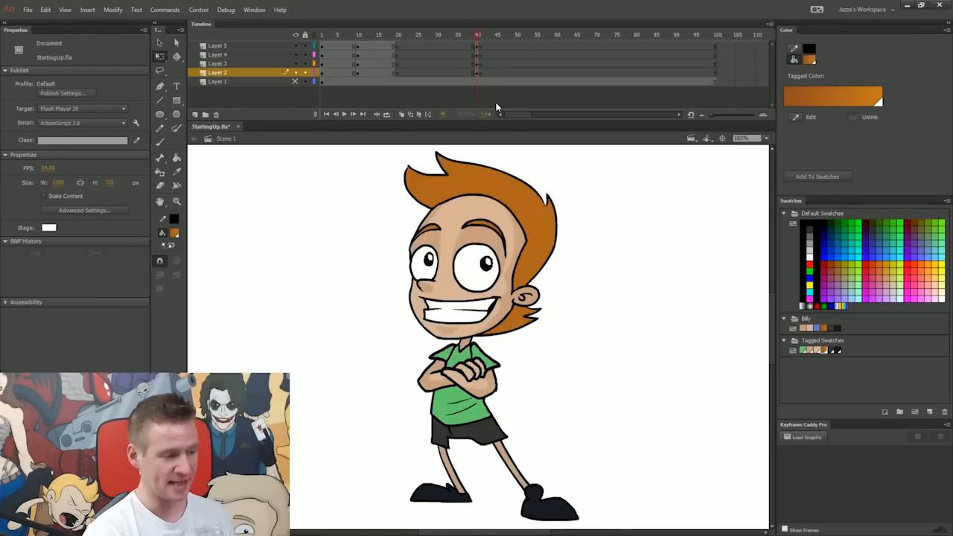
Insert frames after frame 40 on all layers so the pasted pose holds through frame 48.
key(F5)
key(F5)
key(F5)
key(F5)
key(F5)
key(F5)
key(F5)
key(F5)
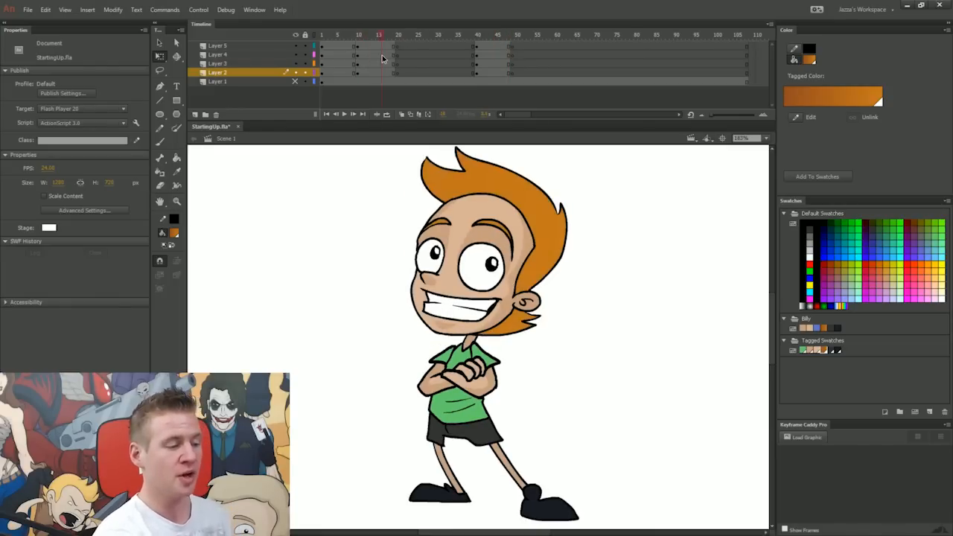
Reduce all five layers to frames 1 to 19 by removing every frame from 20 onward.
drag(396, 46, 330, 102)
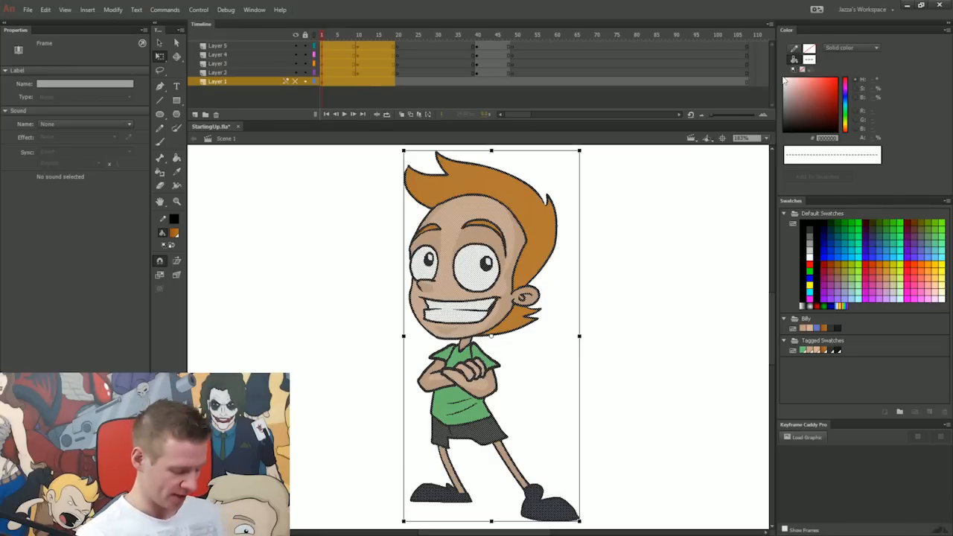
key(ctrl+alt+a)
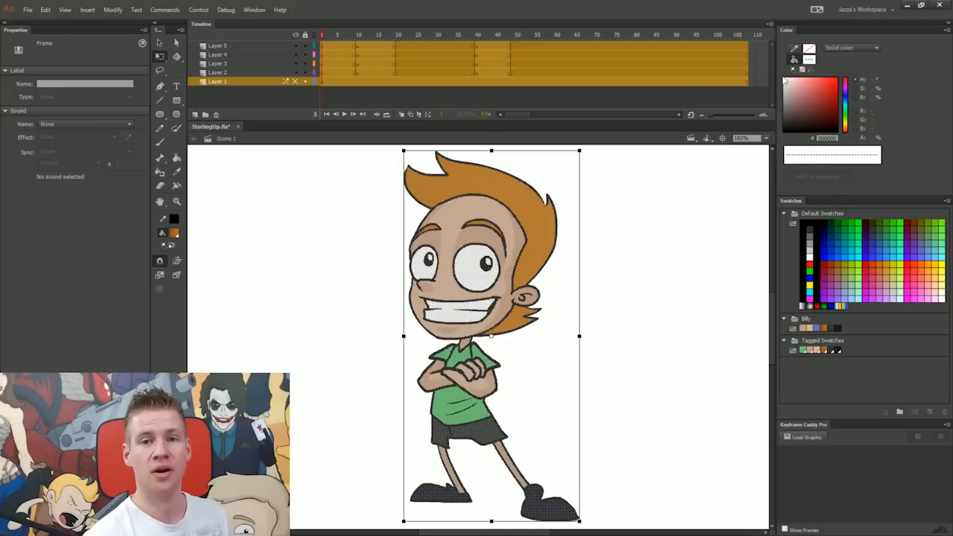
key(ctrl+z)
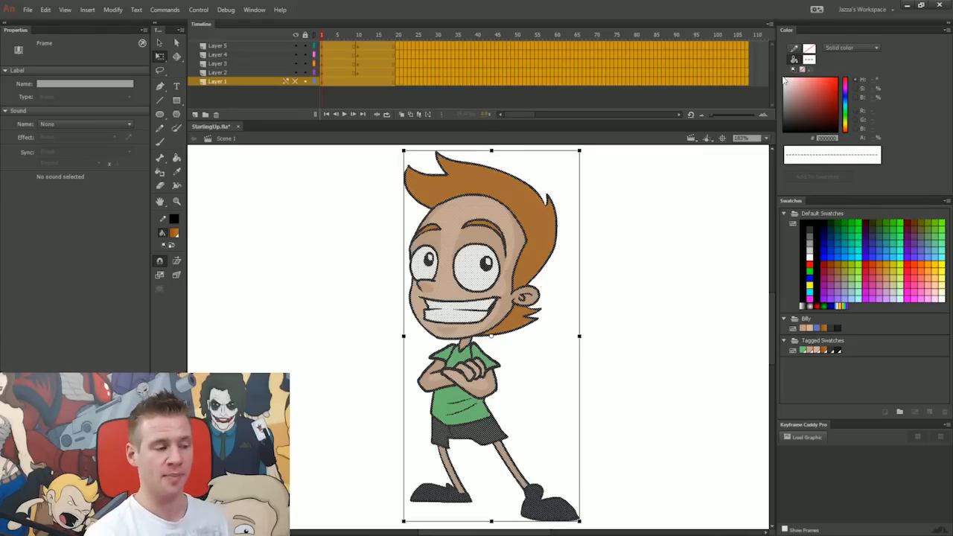
key(ctrl+shift+a)
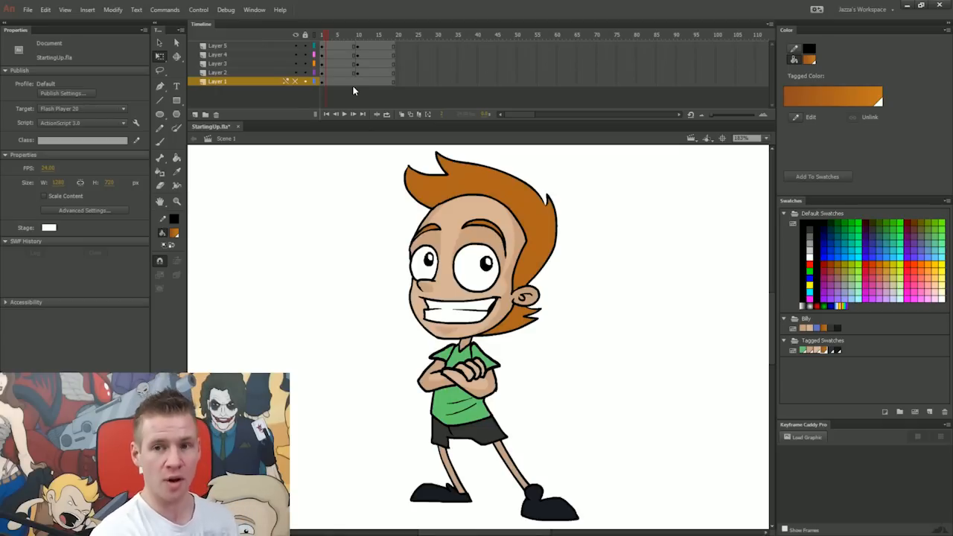
mouse_move(343, 34)
mouse_down()
mouse_move(358, 35)
mouse_move(345, 34)
mouse_up()
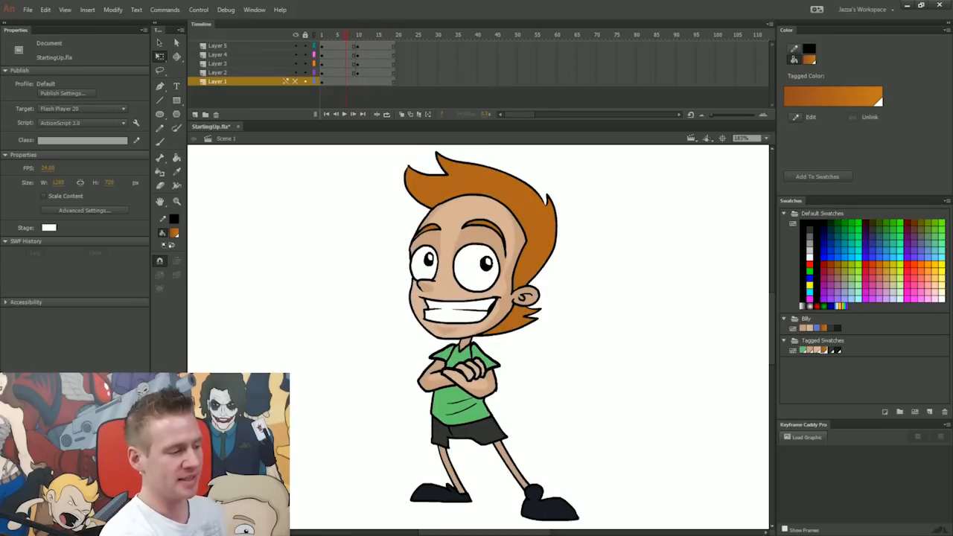
Remove all frames except frame 1 from all five layers.
click(321, 83)
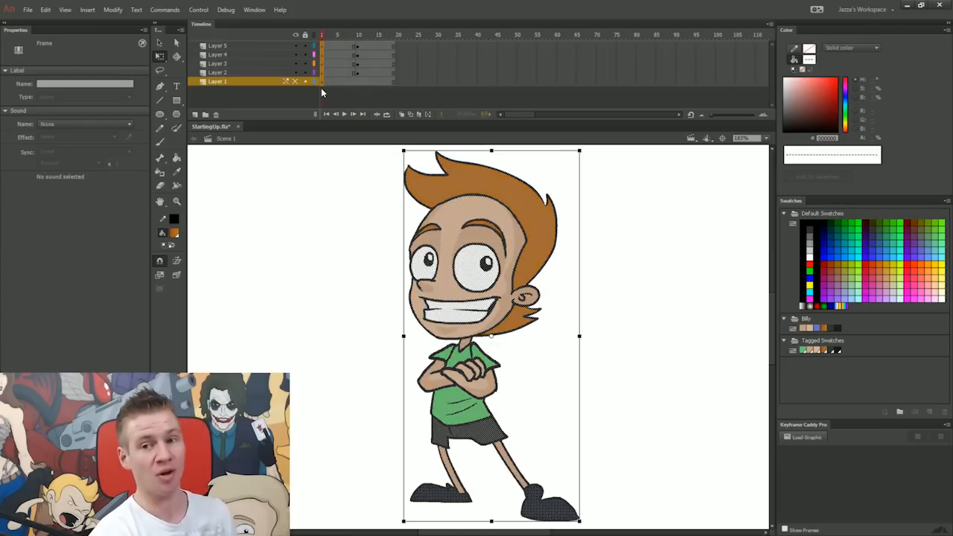
key(ctrl+alt+a)
key(F6)
key(shift+F5)
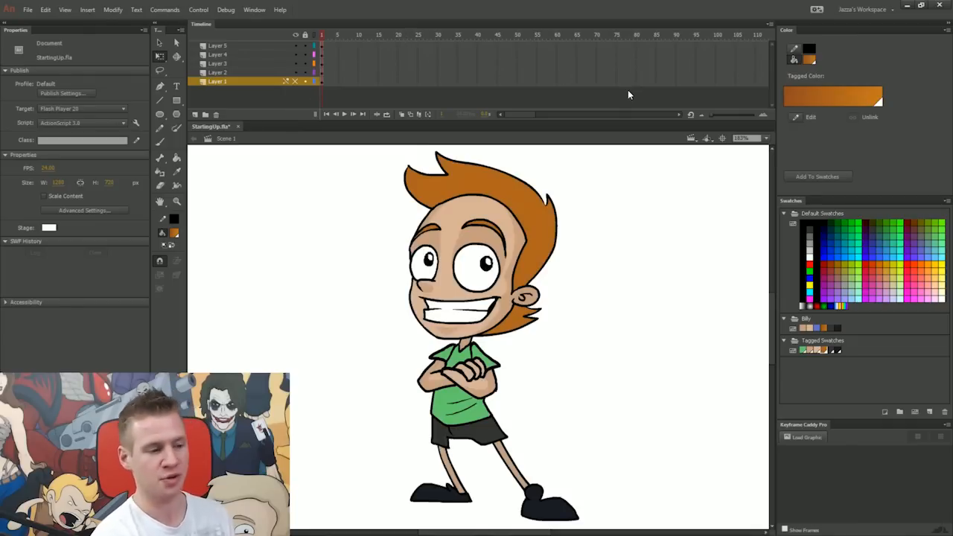
Extend all five layers to frame 100 by inserting frames.
drag(716, 46, 715, 82)
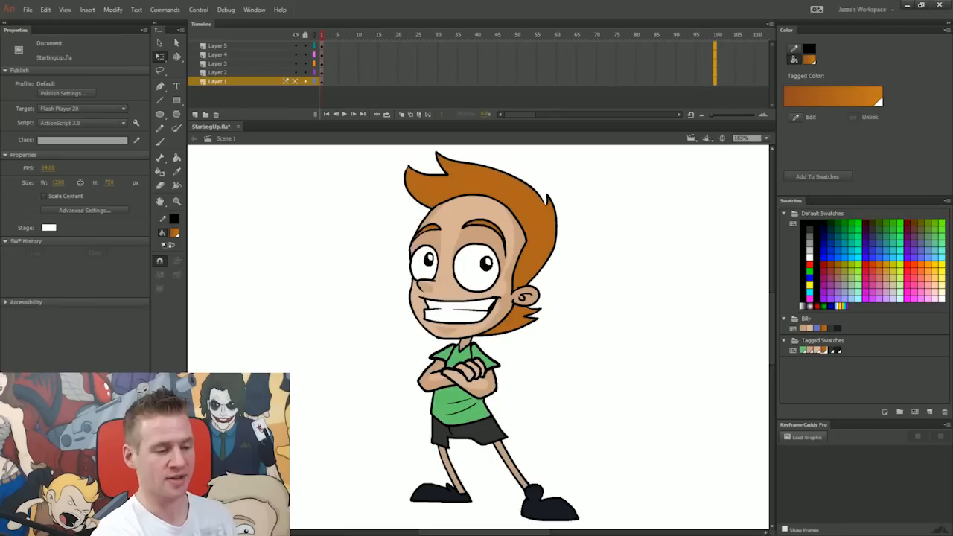
key(F5)
click(286, 100)
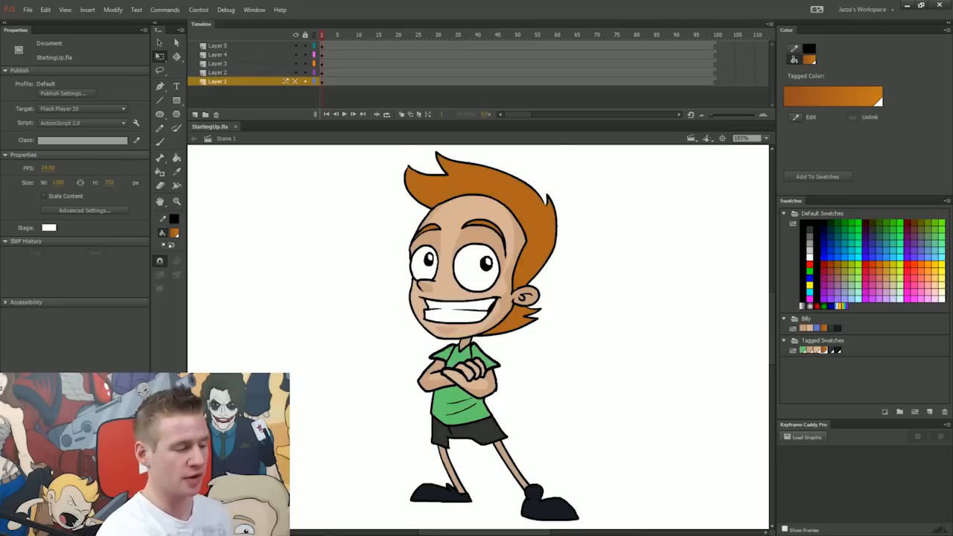
Select the artwork on Layers 5, 4, 3 and 2 one layer at a time near frame 4 to examine each layer's contents.
click(337, 46)
drag(480, 298, 489, 301)
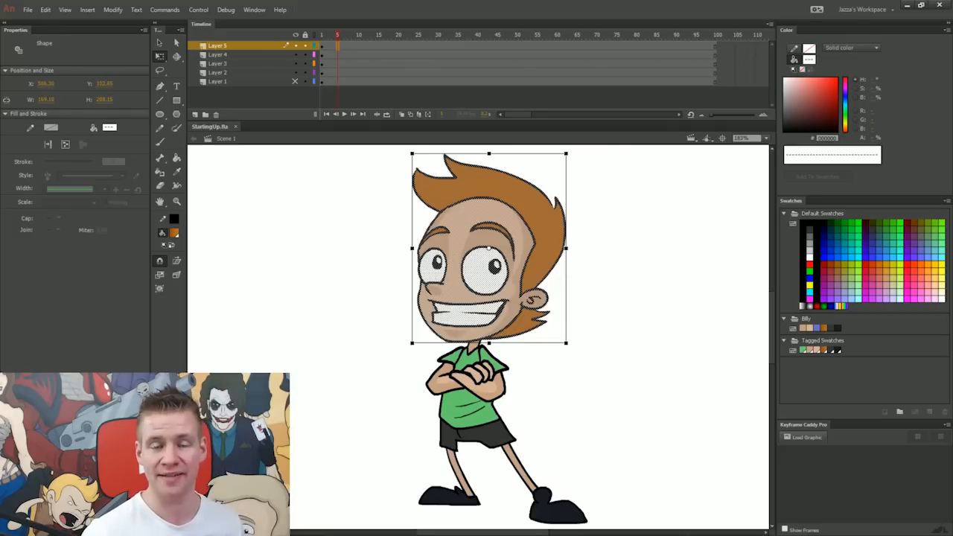
key(Escape)
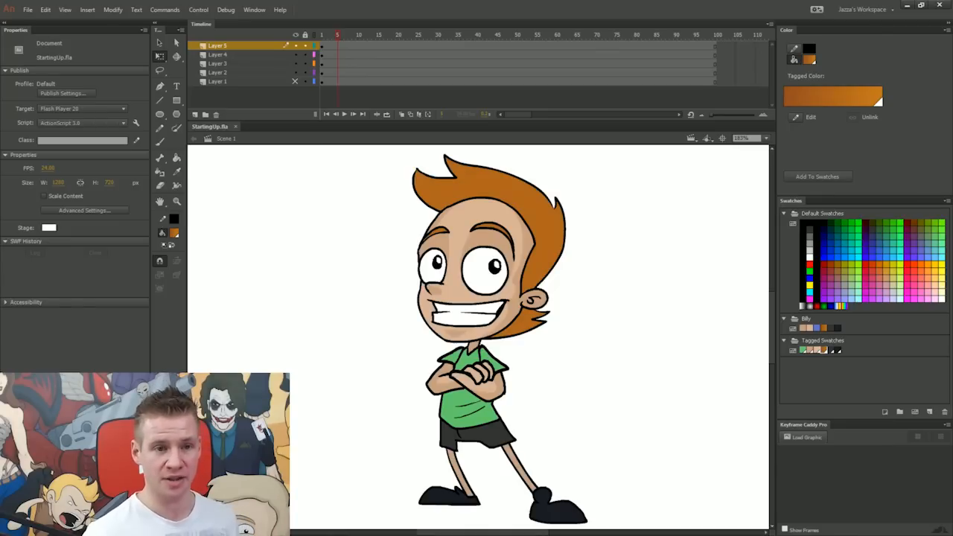
drag(479, 335, 480, 334)
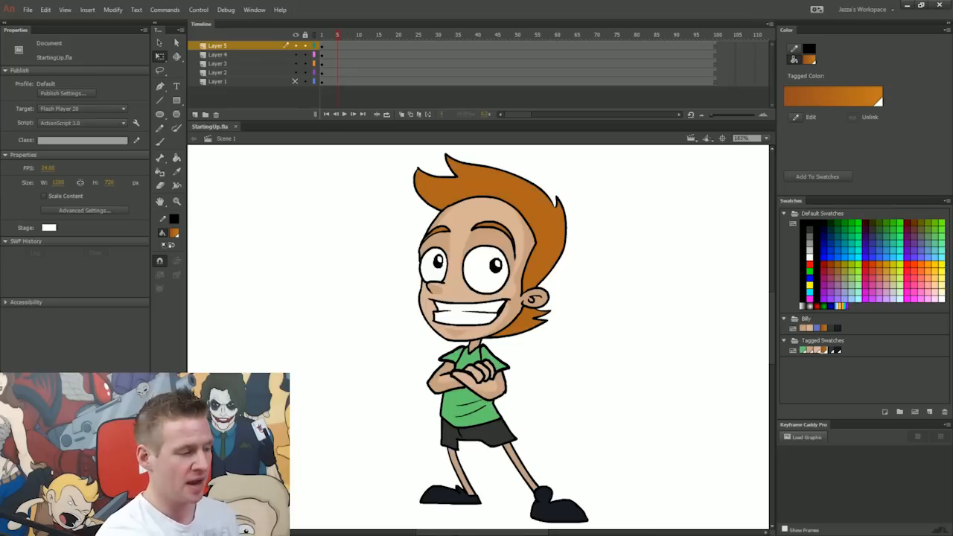
click(334, 45)
click(334, 54)
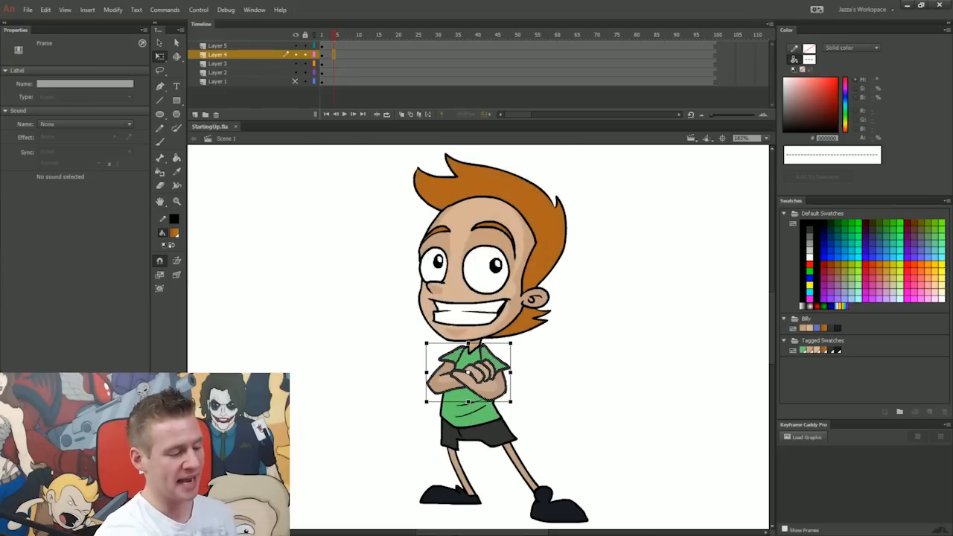
click(334, 63)
click(333, 72)
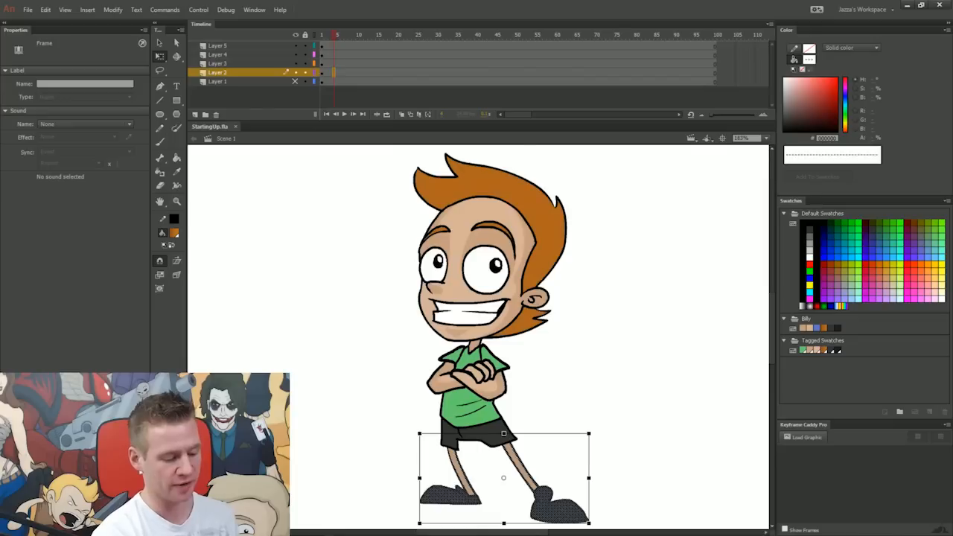
Try moving the legs on Layer 2 away from the body, and undo the move.
drag(548, 507, 649, 453)
key(ctrl+z)
click(650, 452)
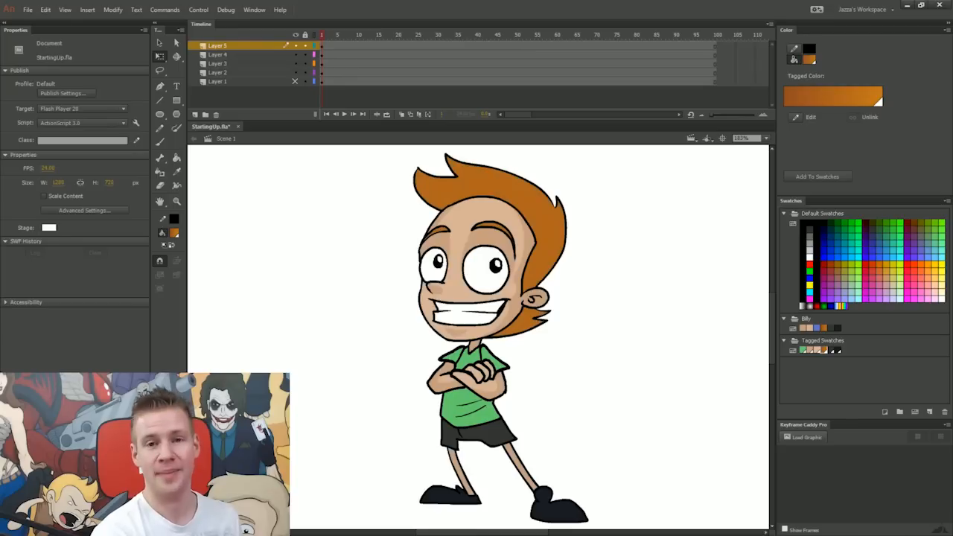
Try reshaping the hair's outer edge and hairline with the Selection tool at frame 1, and undo the changes.
key(v)
drag(566, 227, 593, 225)
key(ctrl+z)
drag(535, 242, 505, 265)
key(ctrl+z)
key(ctrl+z)
key(ctrl+z)
key(Delete)
click(614, 266)
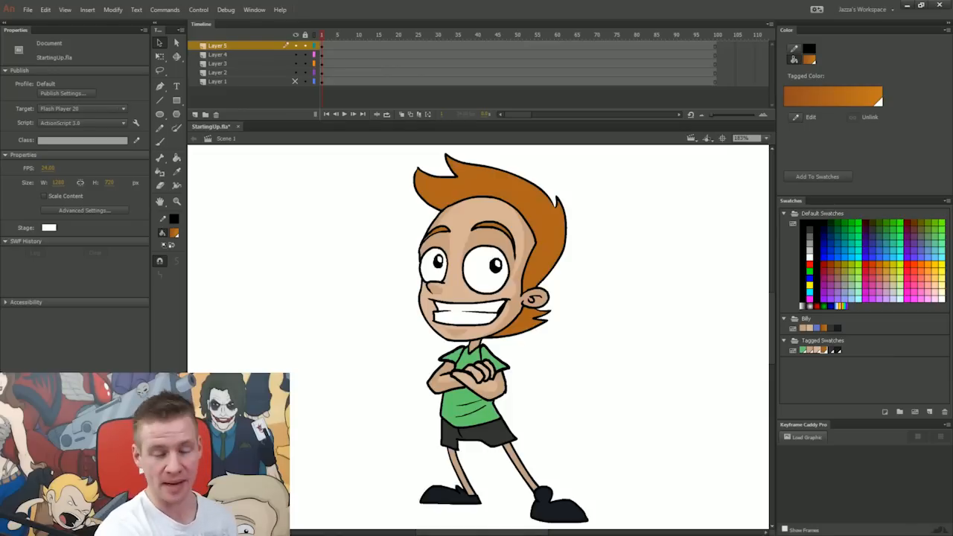
Try moving the orange hair fill away from the head, and undo the move.
click(540, 222)
drag(551, 263, 650, 277)
key(ctrl+z)
click(651, 279)
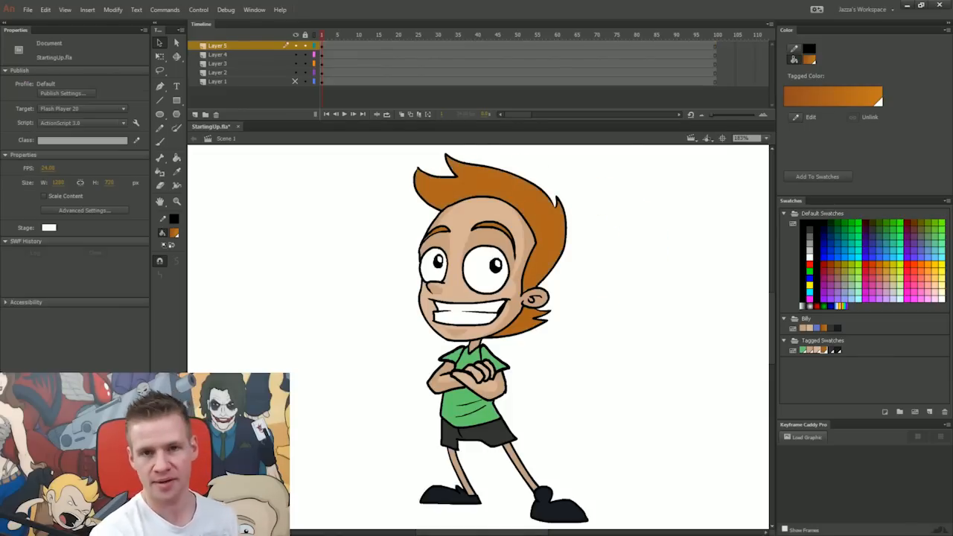
Group all the head artwork on Layer 5 at frame 1.
click(321, 46)
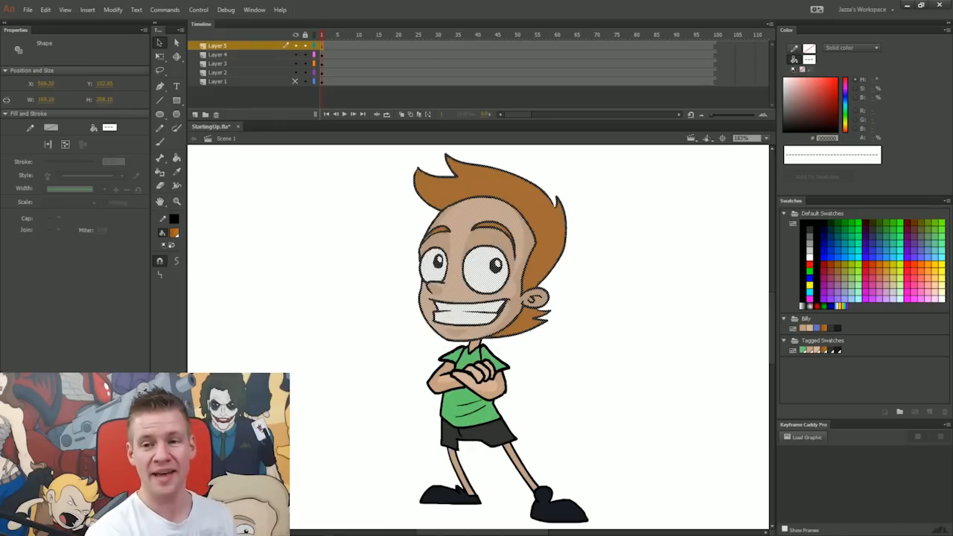
key(ctrl+g)
key(Escape)
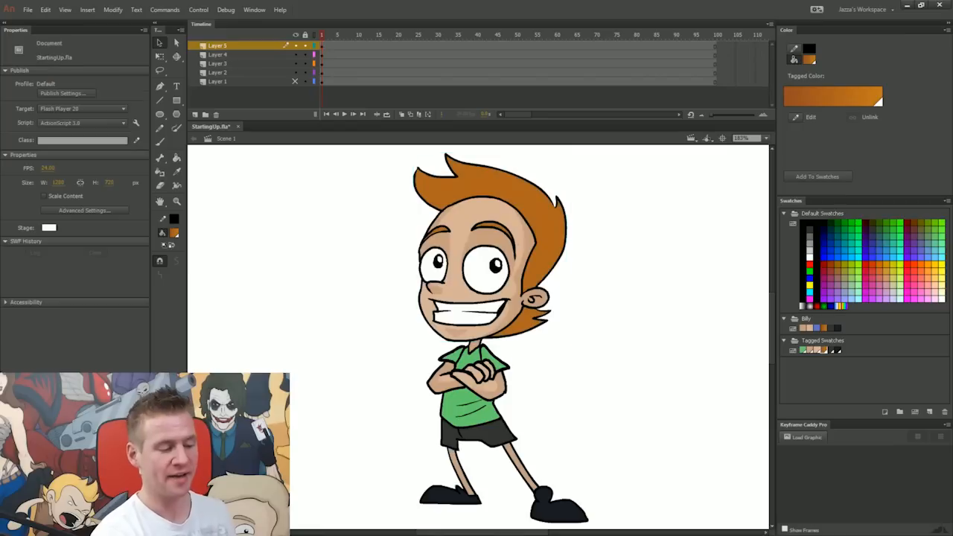
Try moving the grouped head sideways off the body, and undo the move.
click(484, 246)
drag(484, 246, 526, 255)
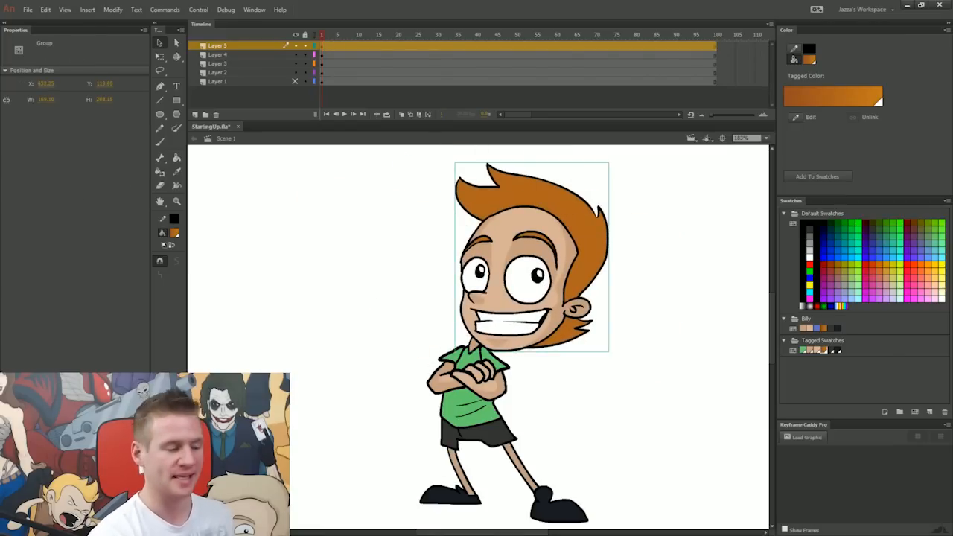
key(ctrl+z)
key(ctrl+z)
key(ctrl+z)
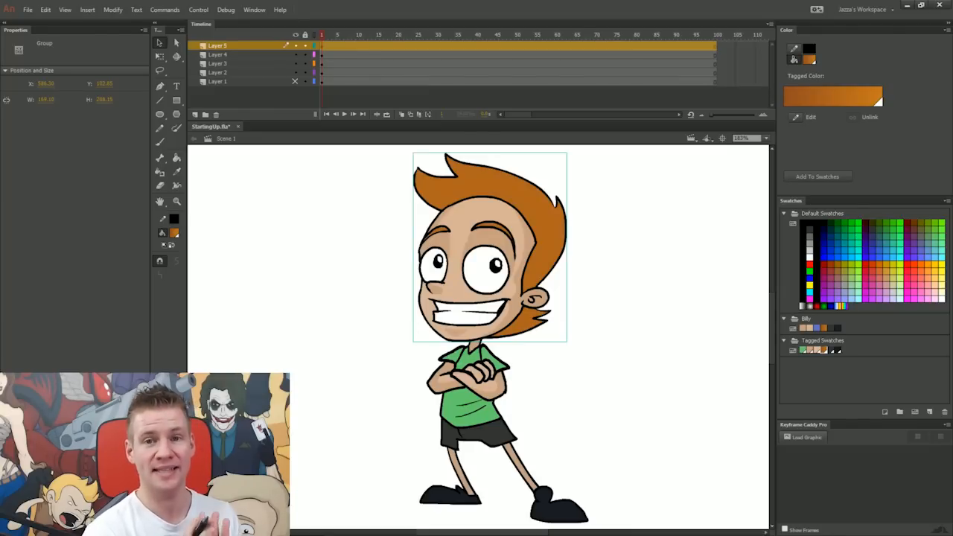
Break the head group apart into raw shapes, try moving them sideways, and undo the move.
key(ctrl+b)
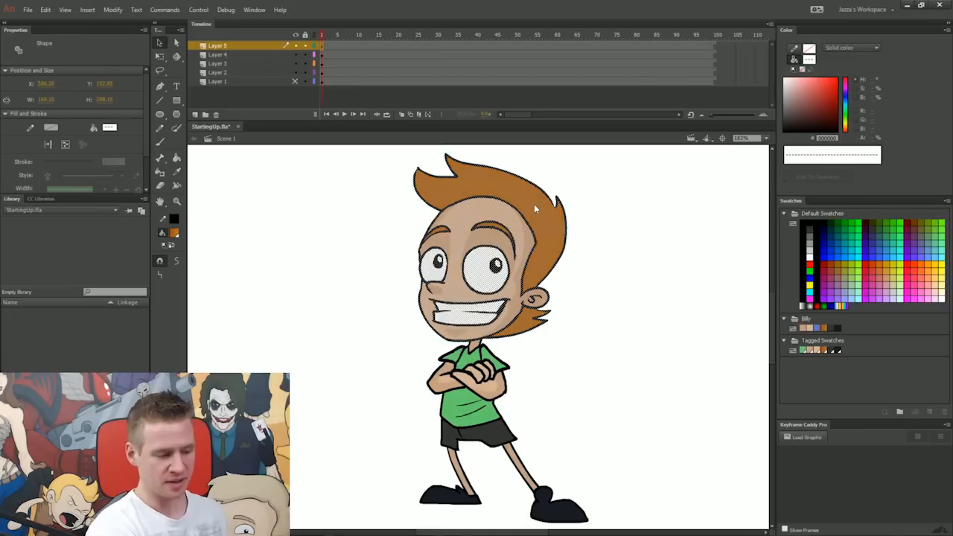
drag(484, 224, 537, 224)
key(ctrl+z)
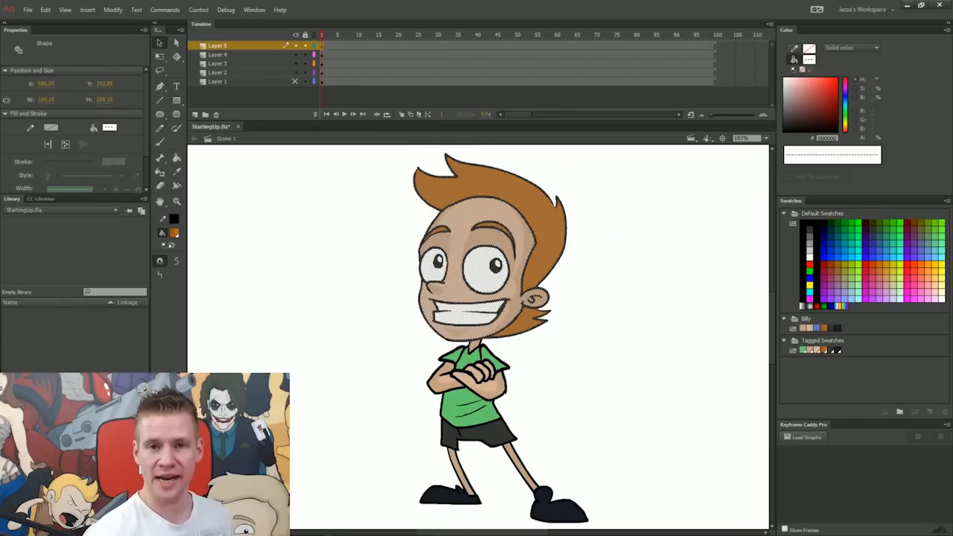
Convert the head artwork on Layer 5 to a Movie Clip symbol named CharacterHead.
right_click(514, 226)
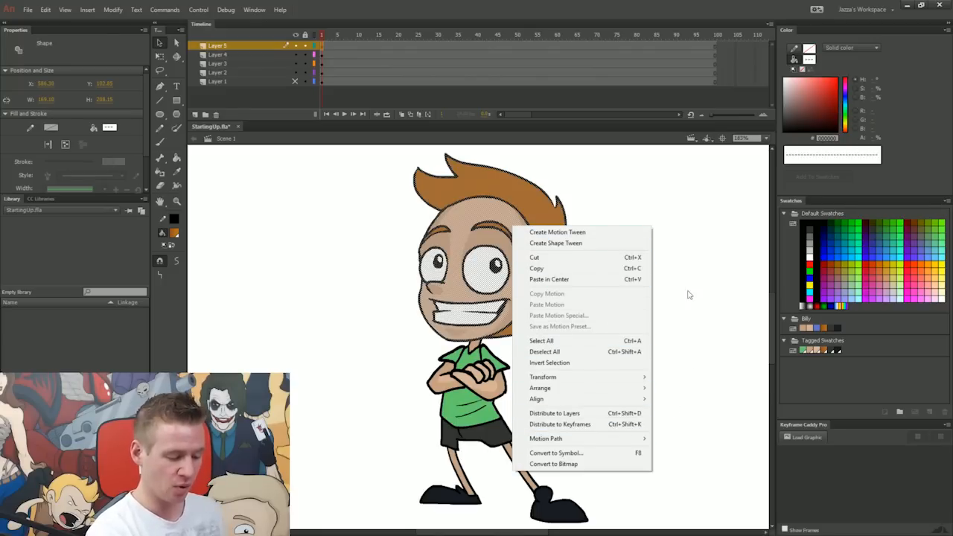
click(693, 17)
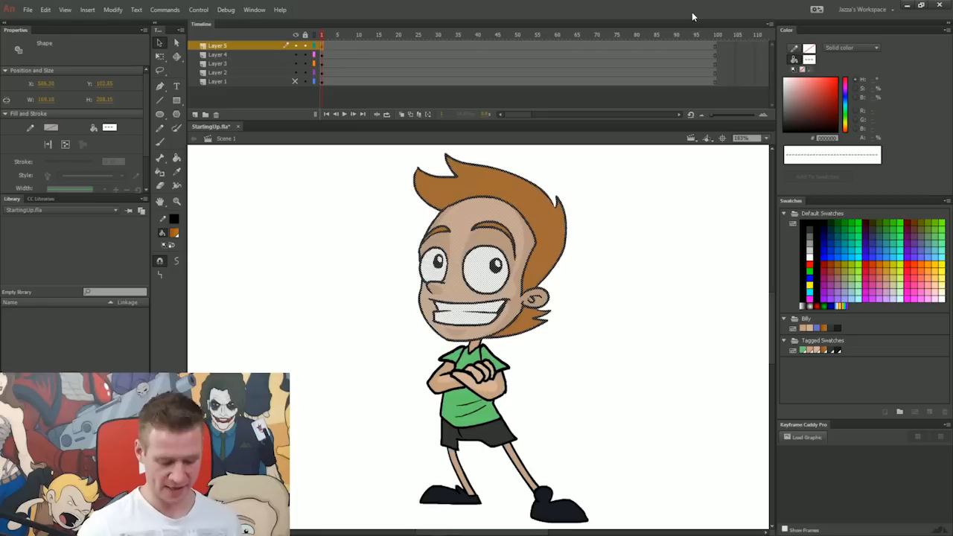
key(F8)
drag(601, 195, 616, 171)
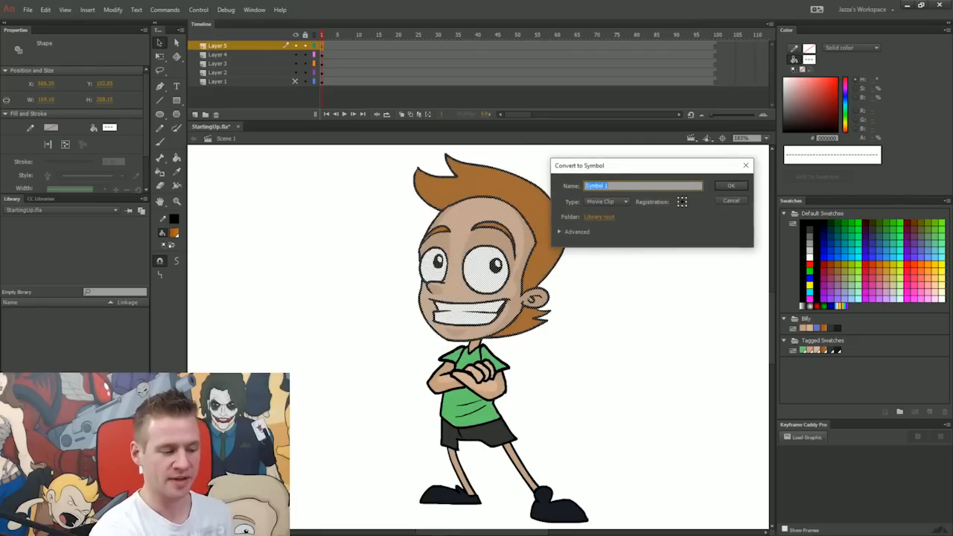
text(CharacterHead)
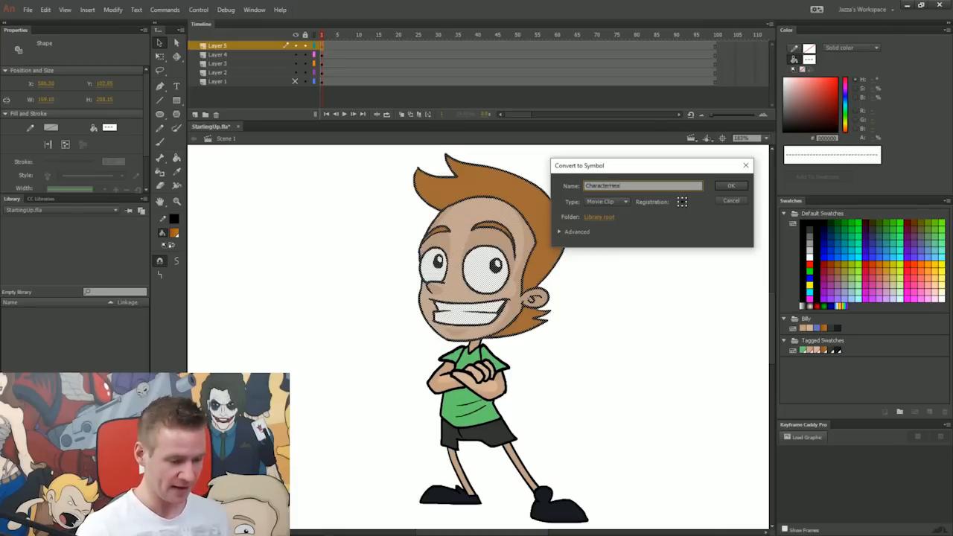
click(625, 202)
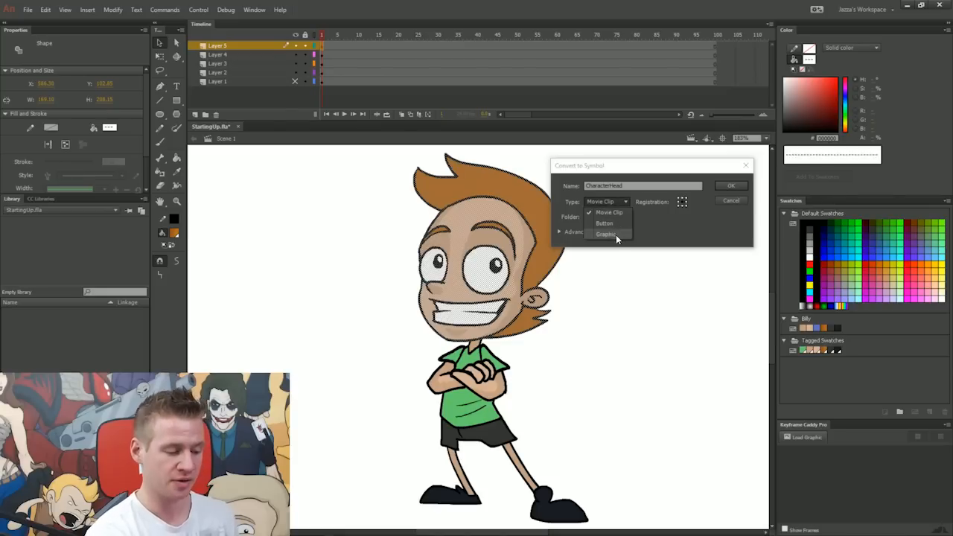
click(619, 214)
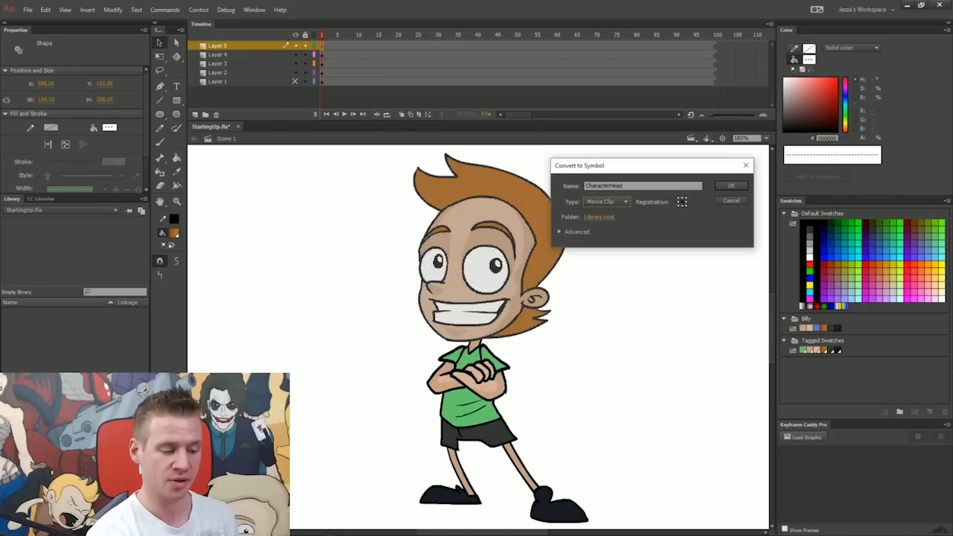
click(732, 187)
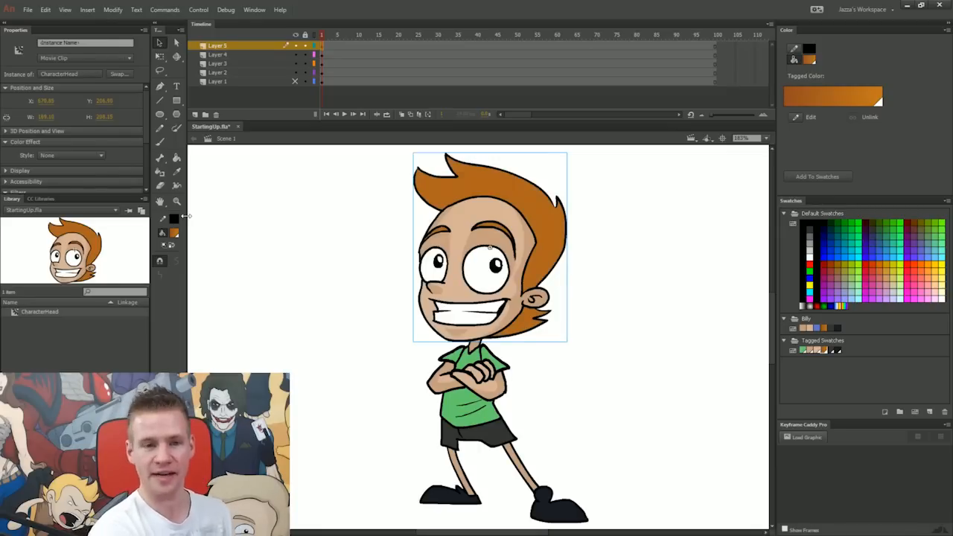
Enlarge the library view, place a second CharacterHead instance beside the character, and delete that copy.
drag(124, 194, 135, 156)
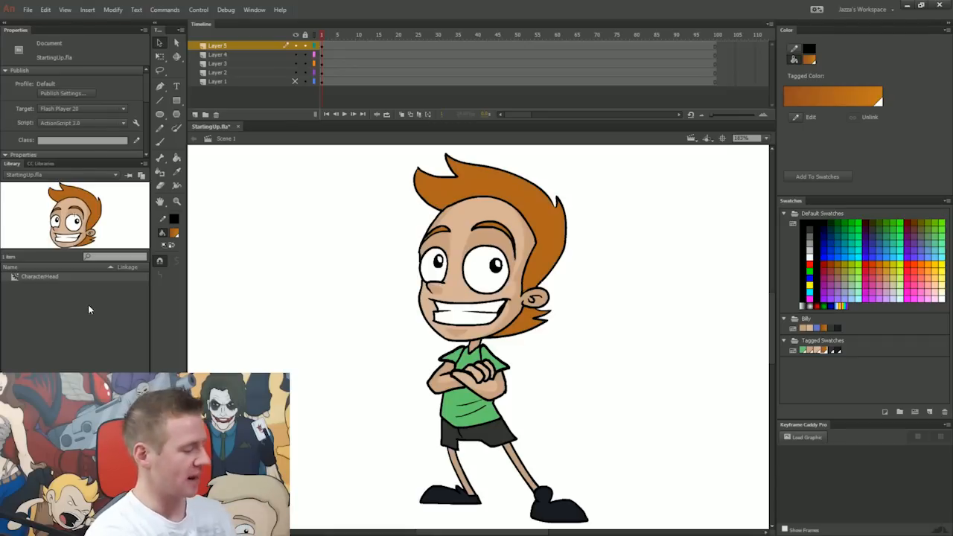
drag(93, 529, 96, 529)
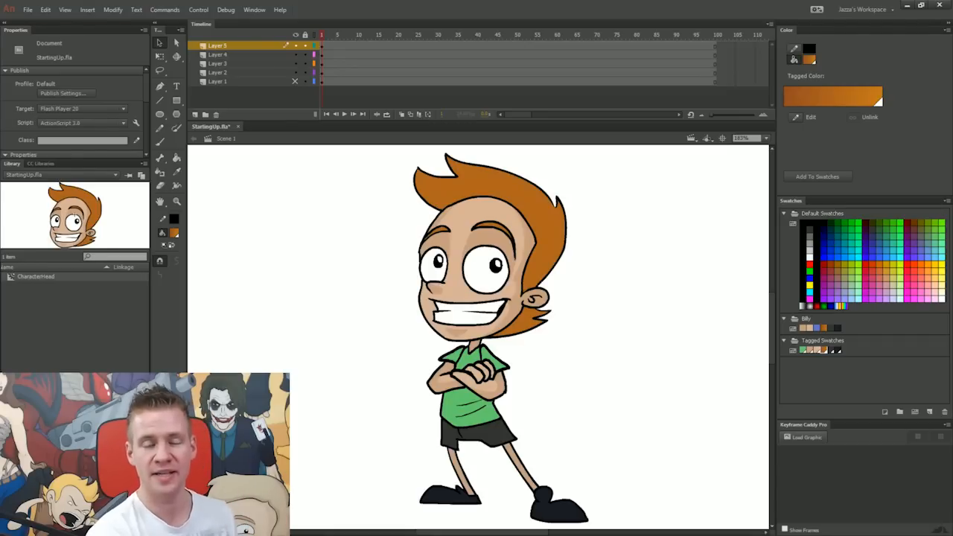
drag(58, 277, 351, 266)
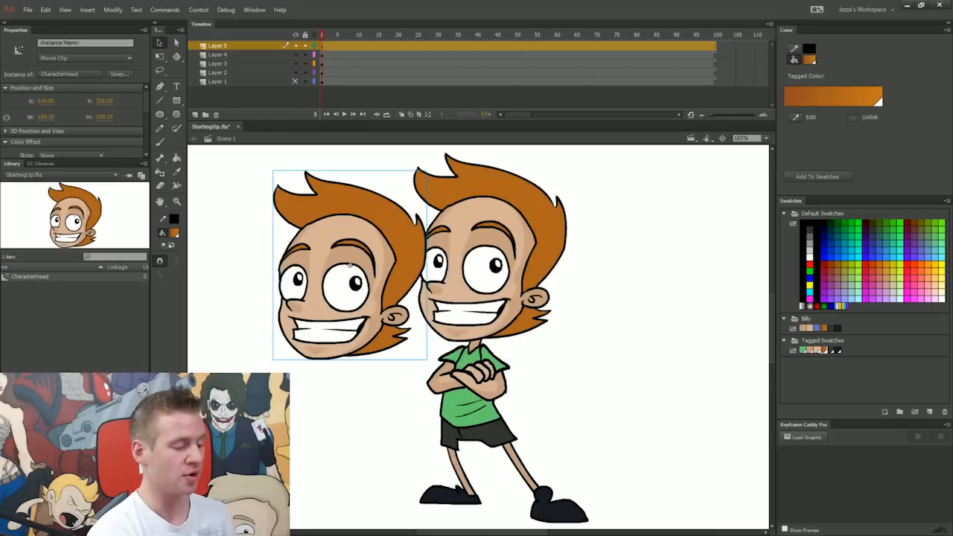
key(Delete)
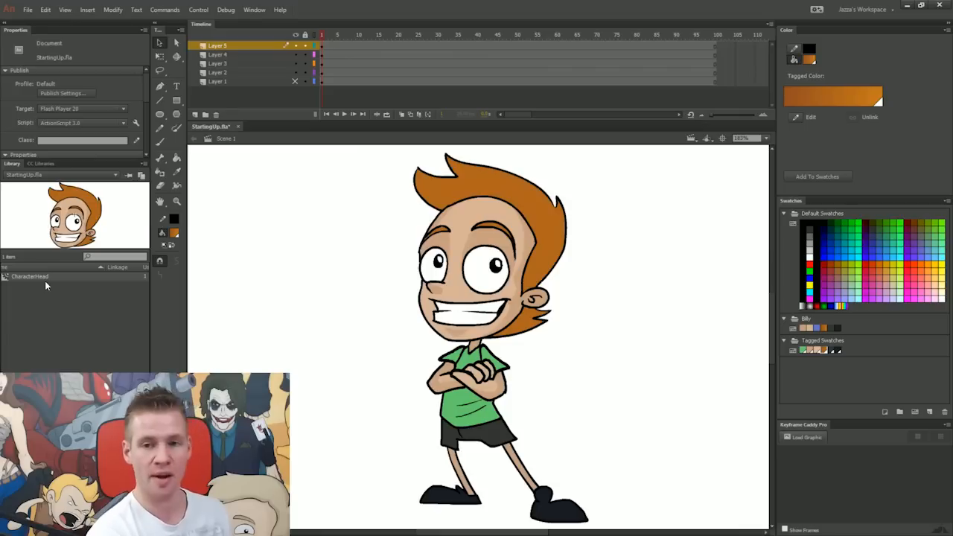
Open the CharacterHead library item's name for editing, open the symbol itself, and return to the main scene.
drag(45, 279, 60, 277)
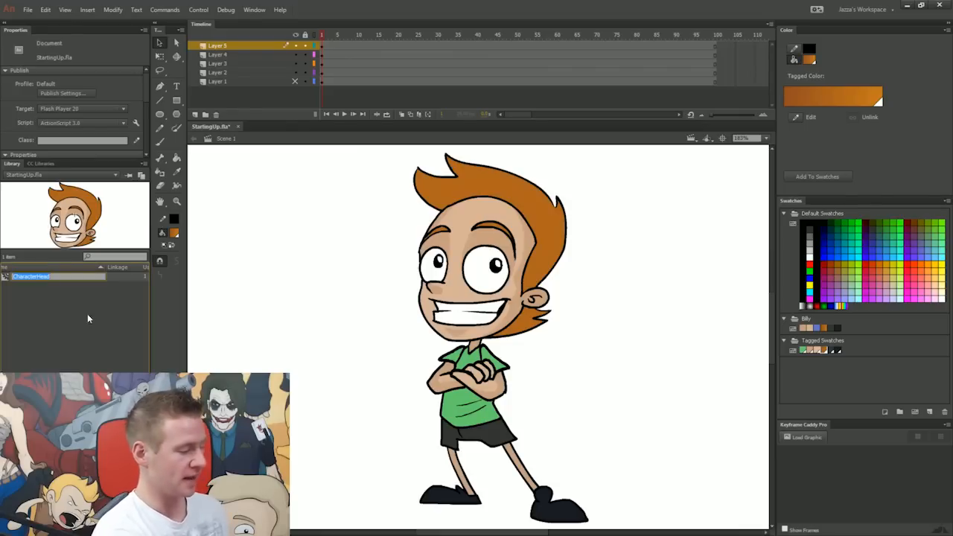
double_click(41, 277)
click(6, 291)
double_click(7, 278)
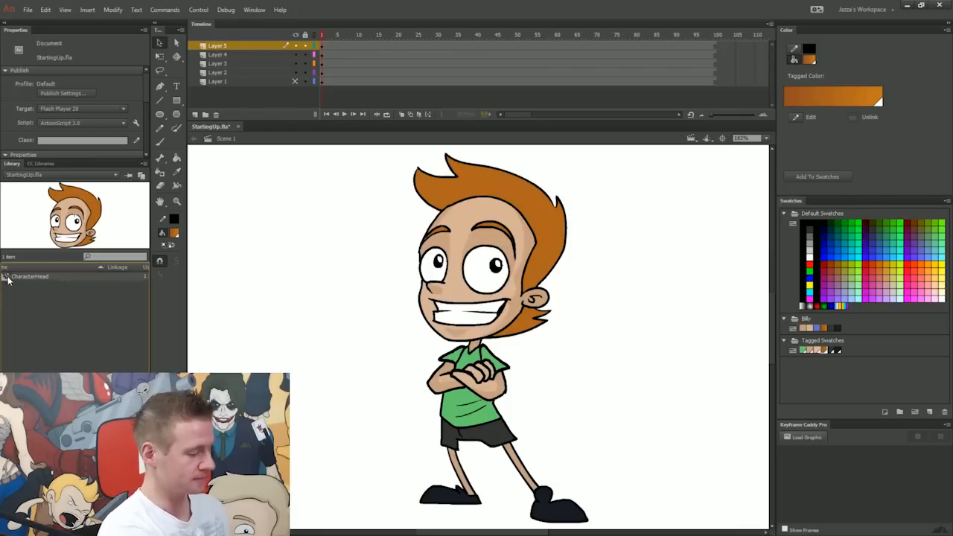
key(ctrl+e)
Try deleting the CharacterHead symbol from the library, and undo the deletion.
click(67, 277)
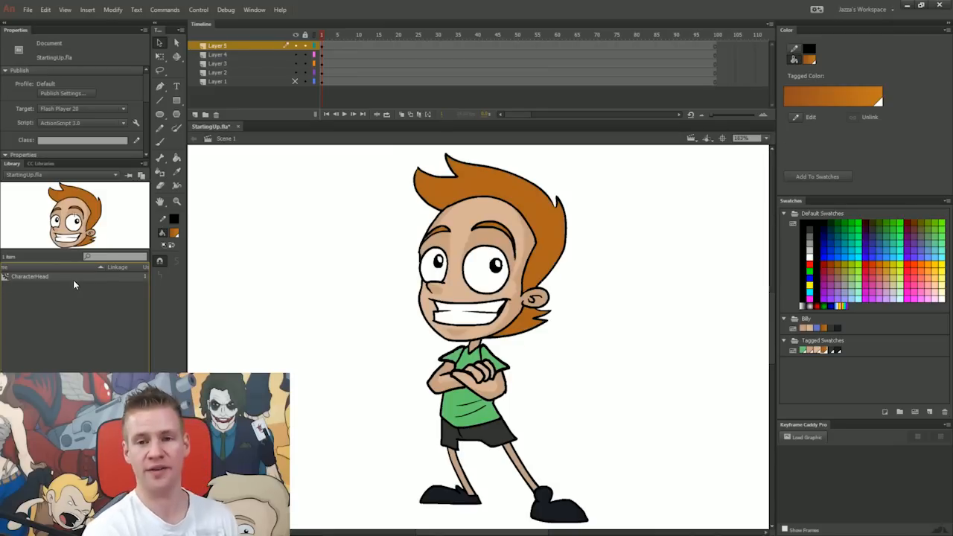
key(Delete)
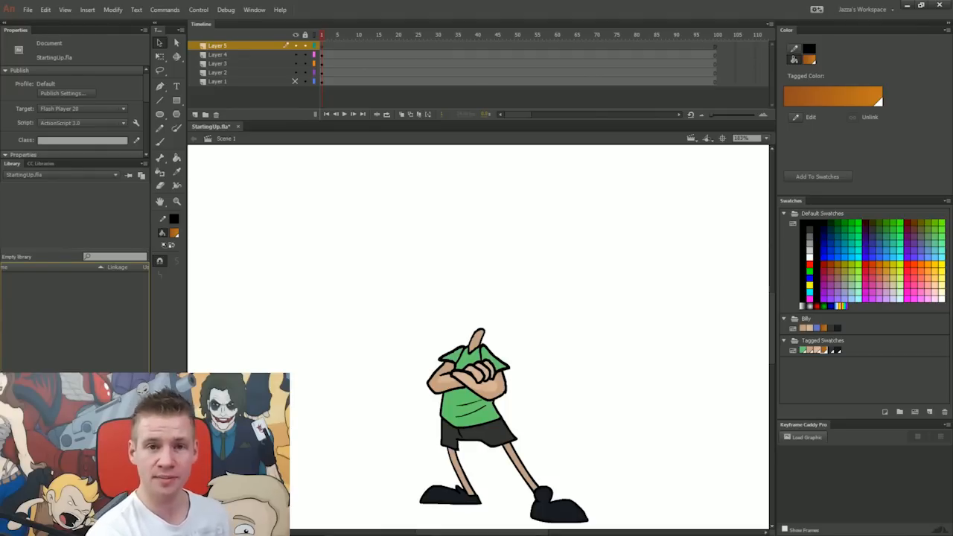
key(ctrl+z)
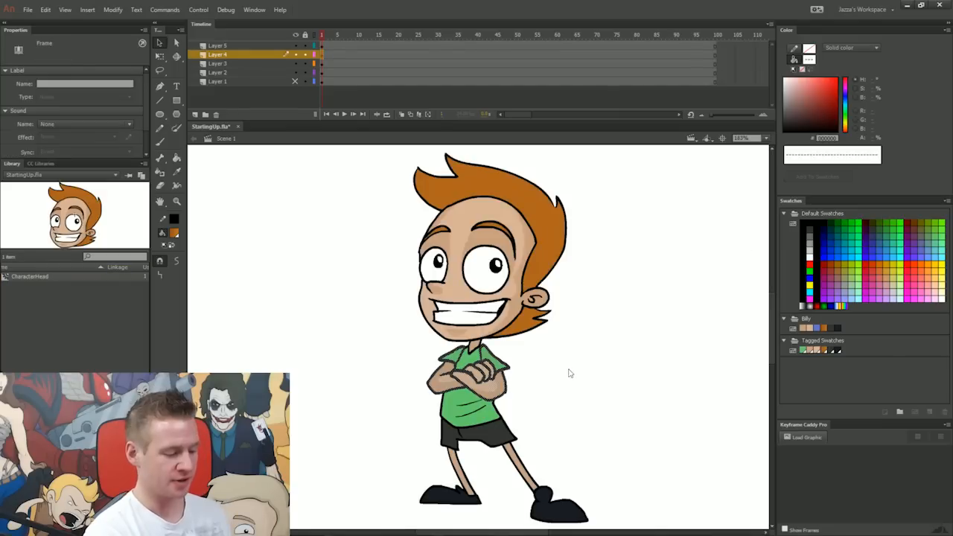
Convert the crossed arms on Layer 4 to a Movie Clip symbol named Arms and the torso on Layer 3 to one named Body.
key(F8)
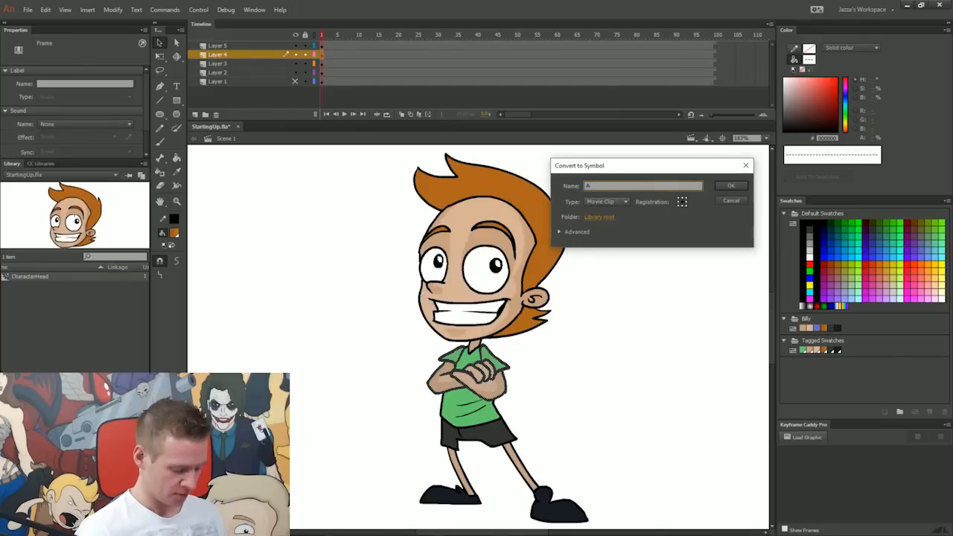
key(Return)
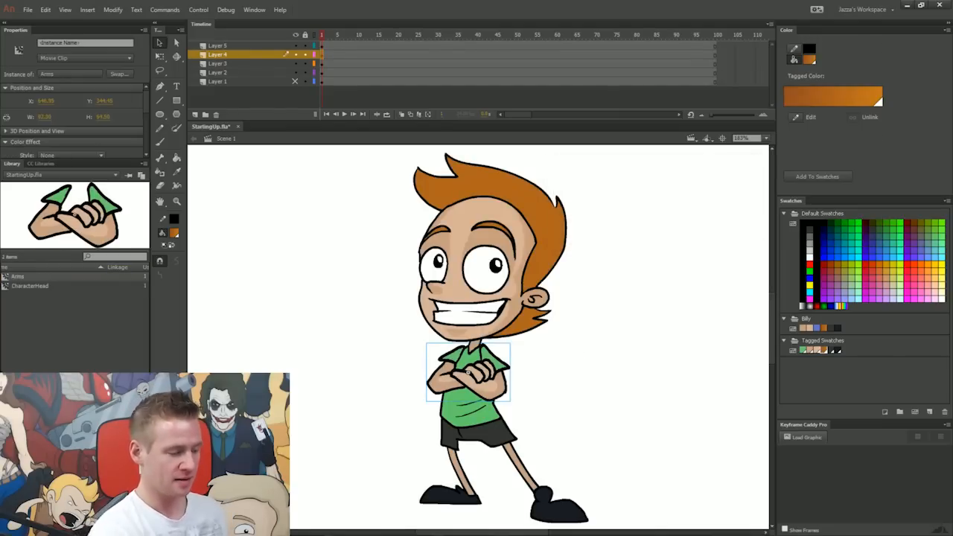
click(218, 64)
key(F8)
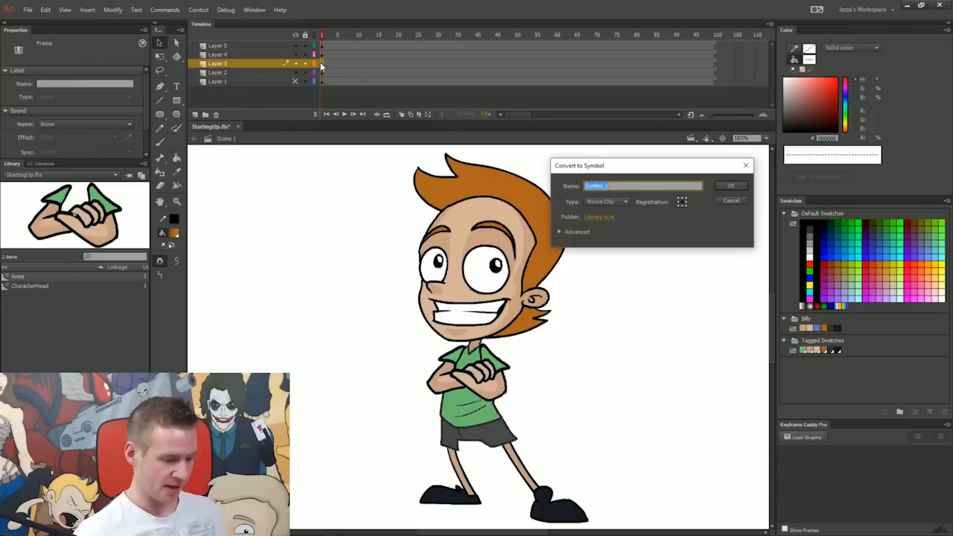
text(Body)
key(Return)
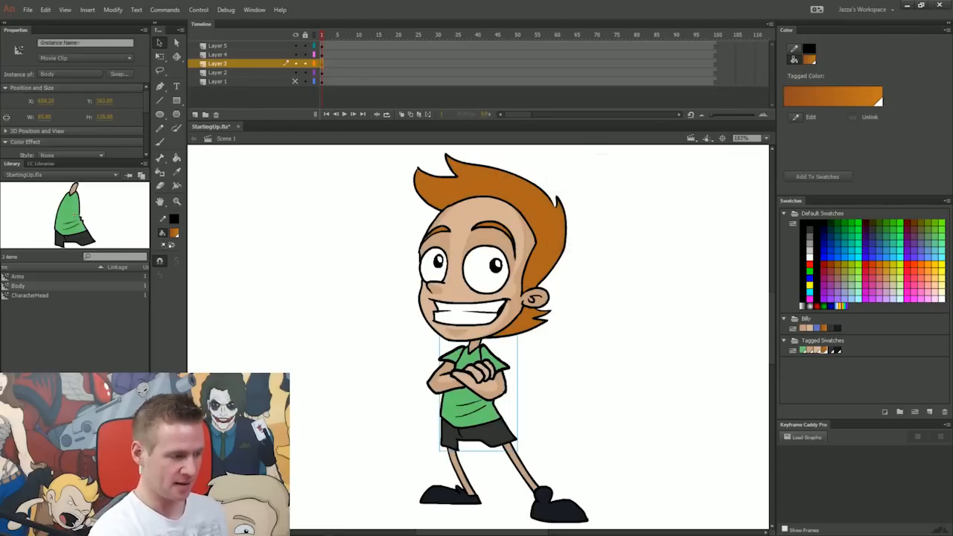
Convert the legs on Layer 2 to a Graphic symbol named Legs.
click(322, 73)
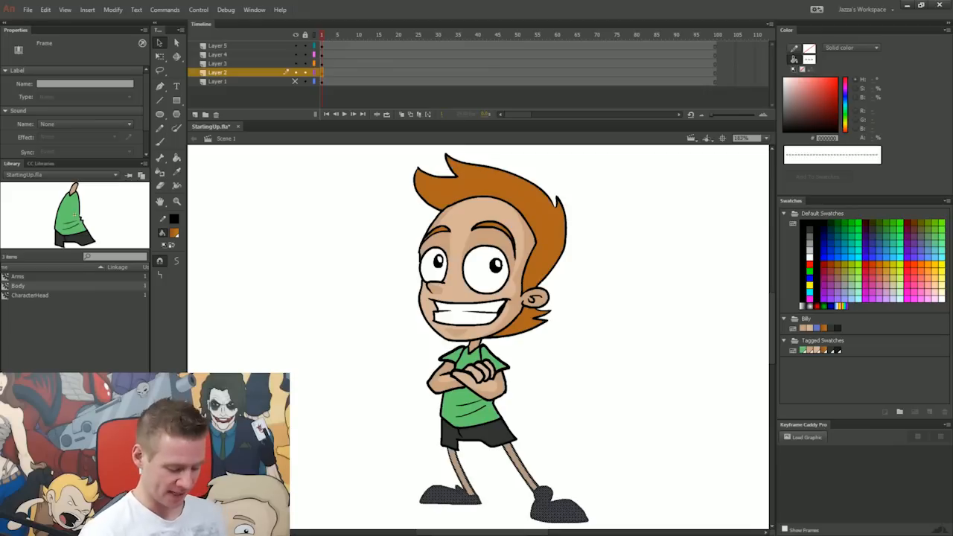
key(F8)
click(620, 200)
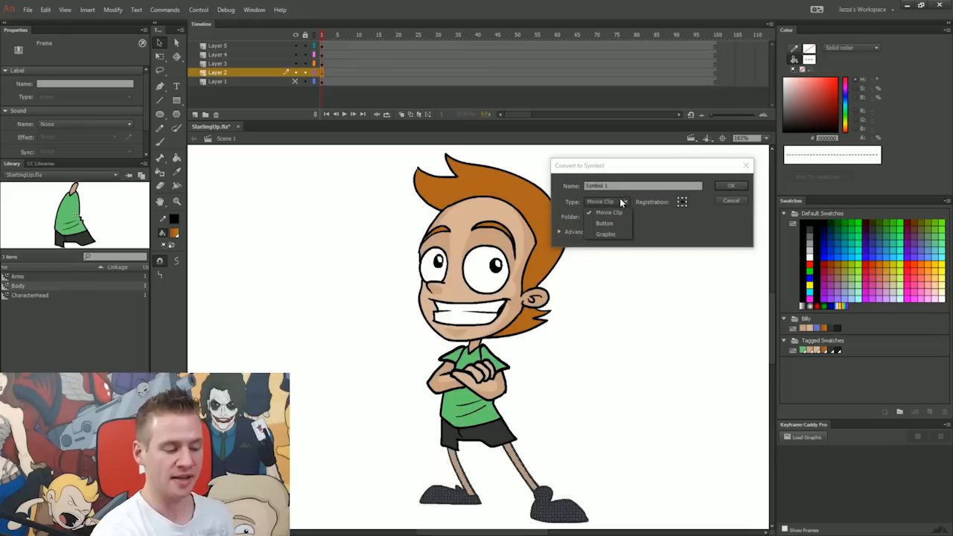
click(615, 234)
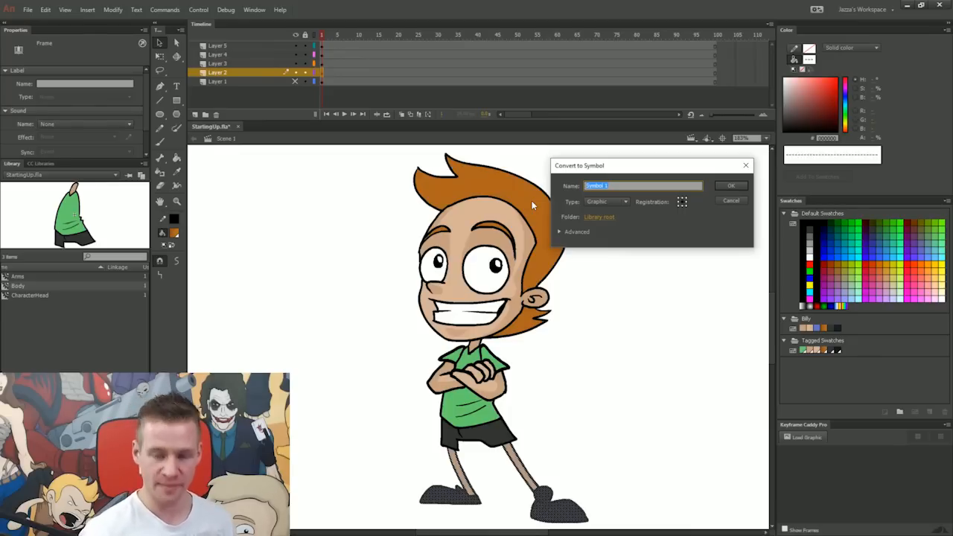
text(Legs)
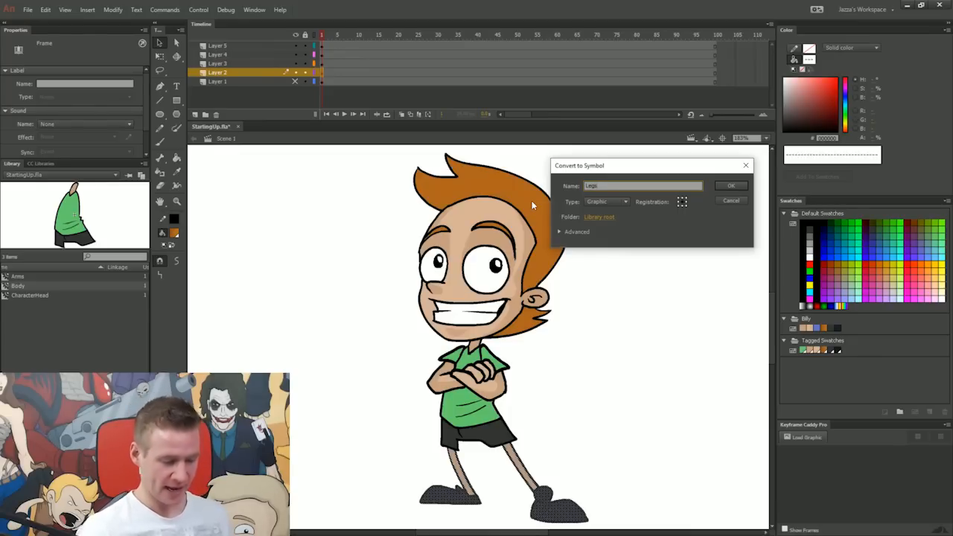
key(Return)
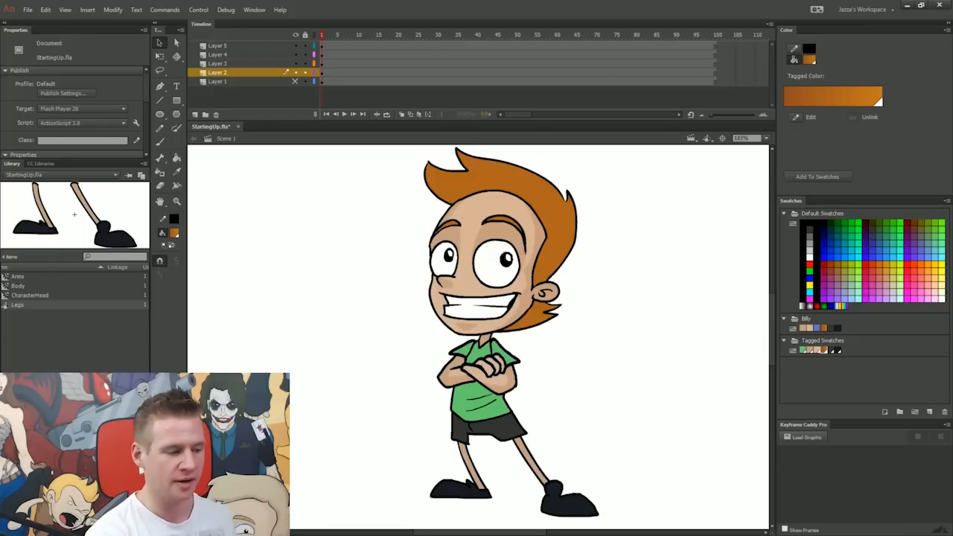
Select the CharacterHead instance on Layer 5 and open the symbol for editing in place.
click(500, 241)
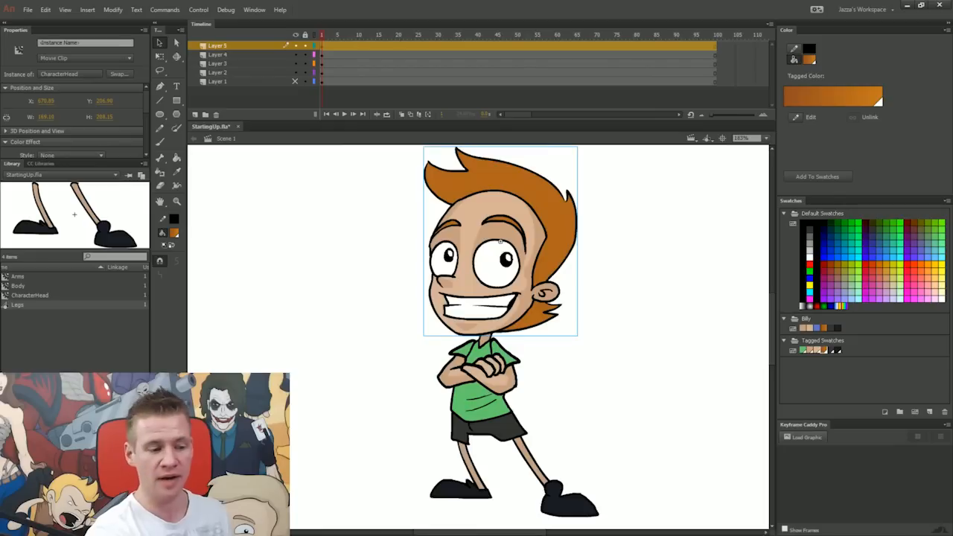
key(Escape)
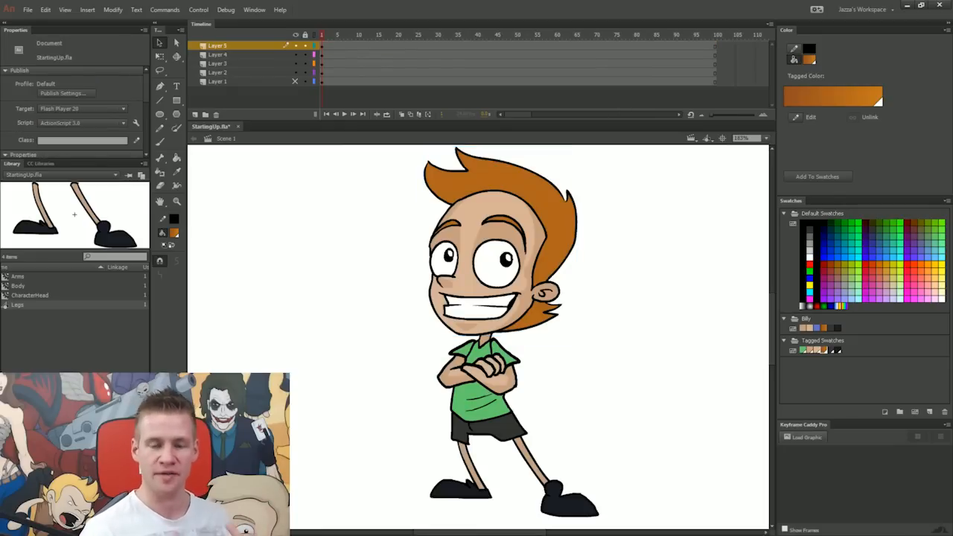
click(321, 45)
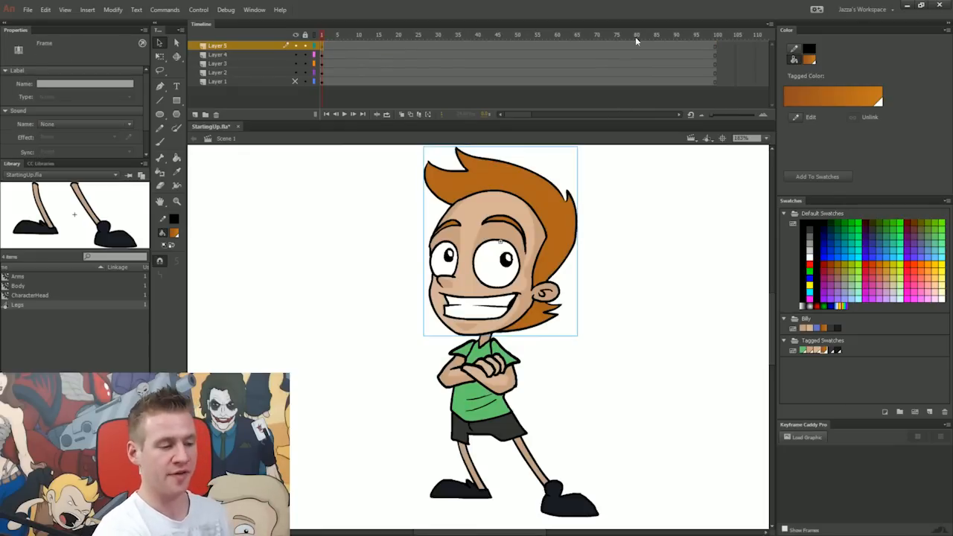
double_click(399, 47)
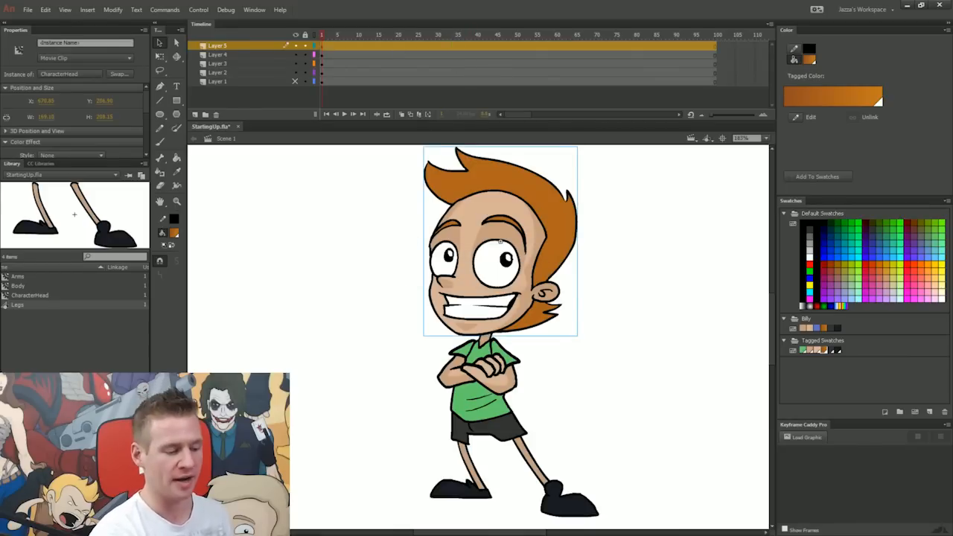
double_click(500, 242)
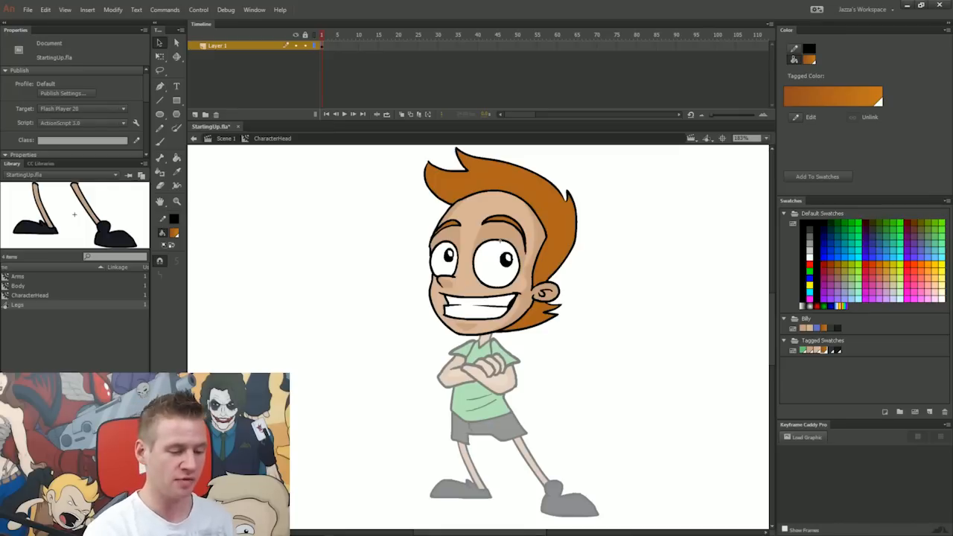
Extend the head symbol's Layer 1 to frame 50 and add a layer above it with a blank keyframe at frame 20.
mouse_move(500, 242)
mouse_down()
mouse_move(510, 268)
mouse_move(501, 255)
mouse_up()
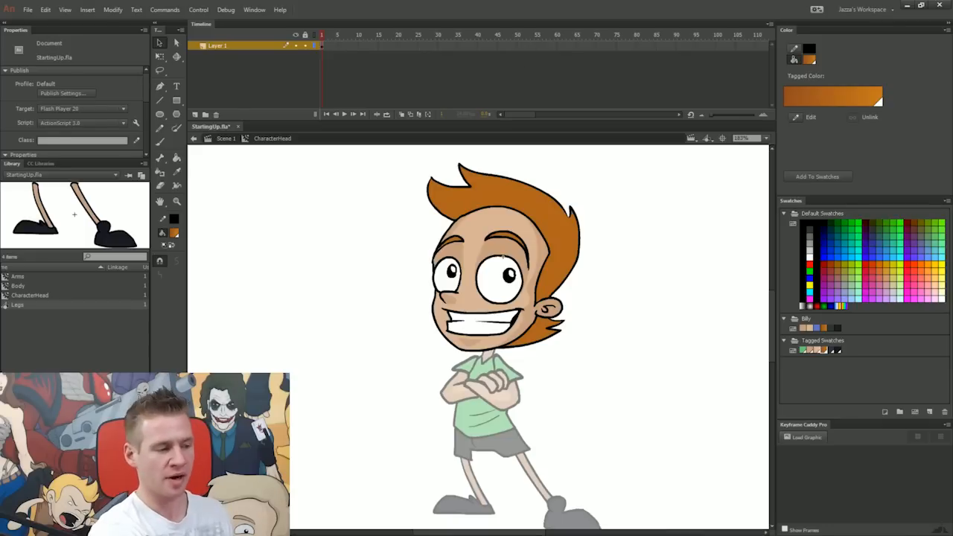
click(517, 35)
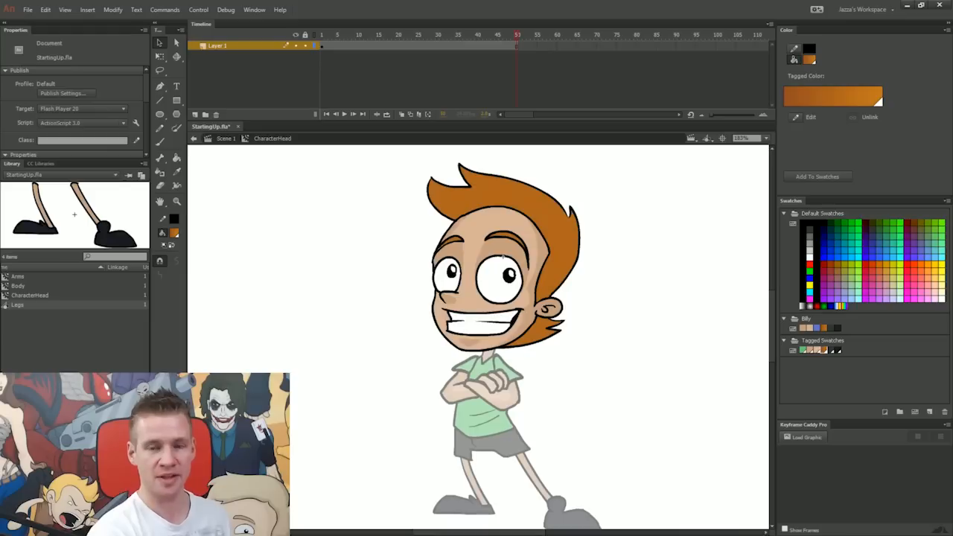
click(197, 116)
click(399, 45)
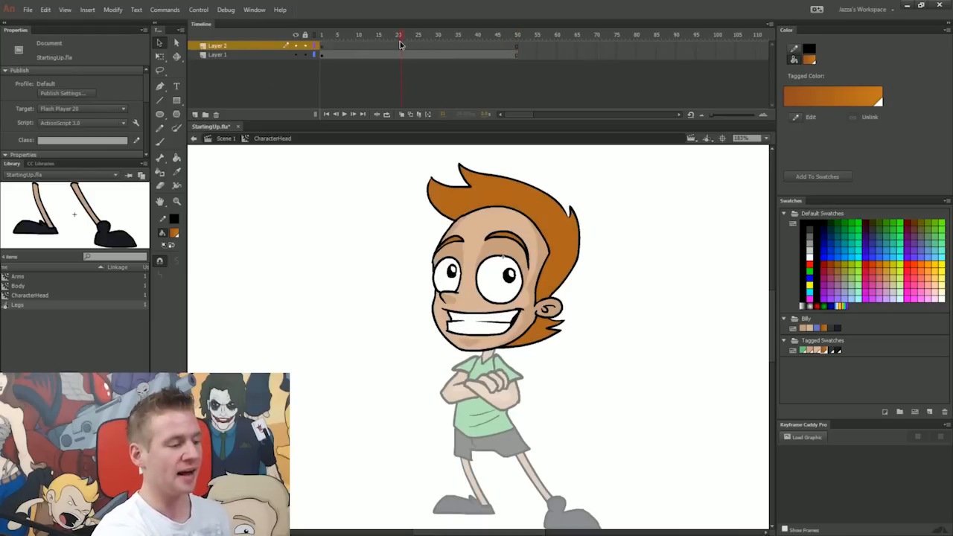
click(398, 45)
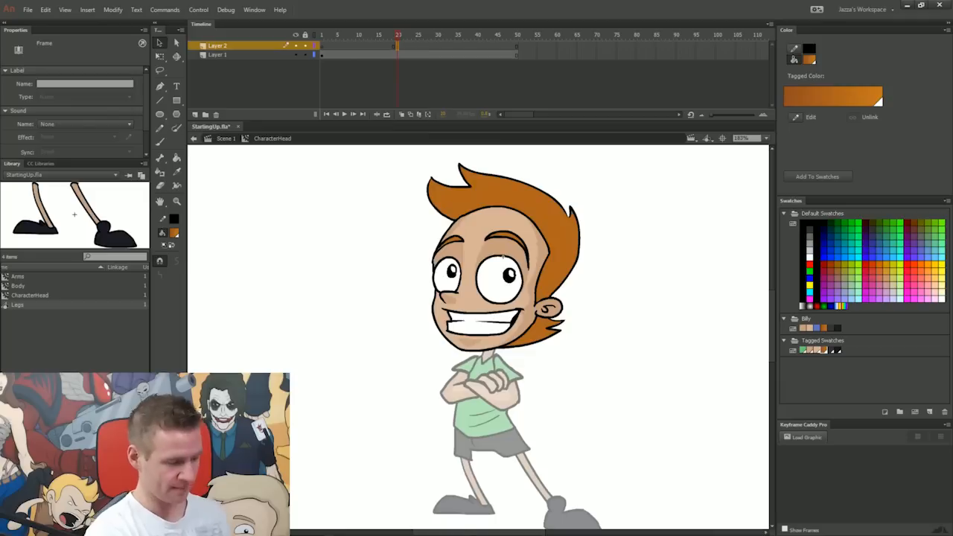
click(398, 46)
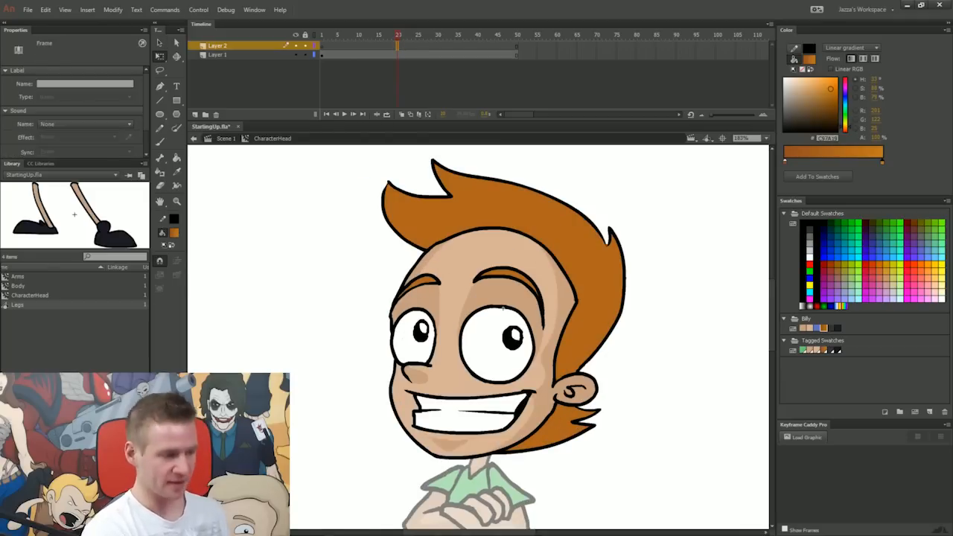
Try pulling out the outline at the back of the hair on Layer 1, and undo the distortion.
key(b)
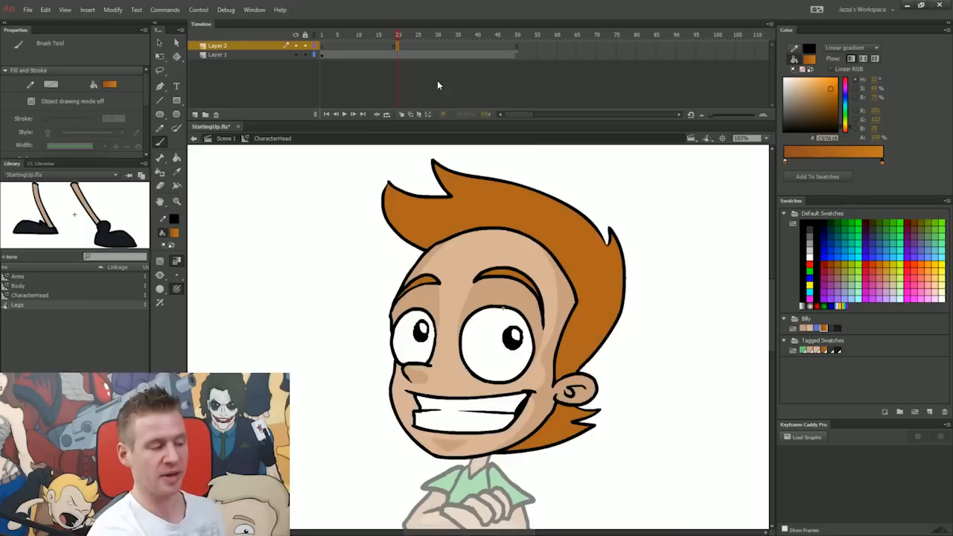
click(398, 54)
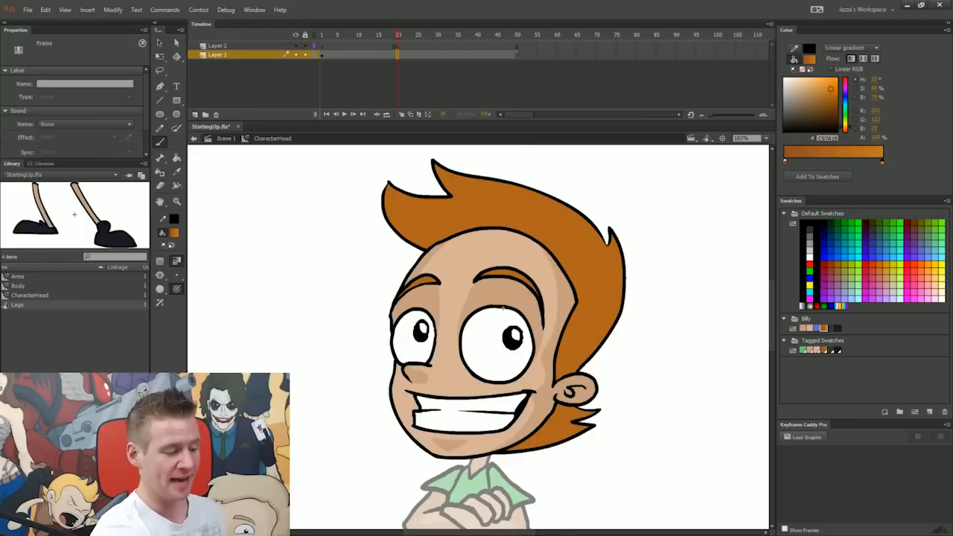
key(v)
key(Escape)
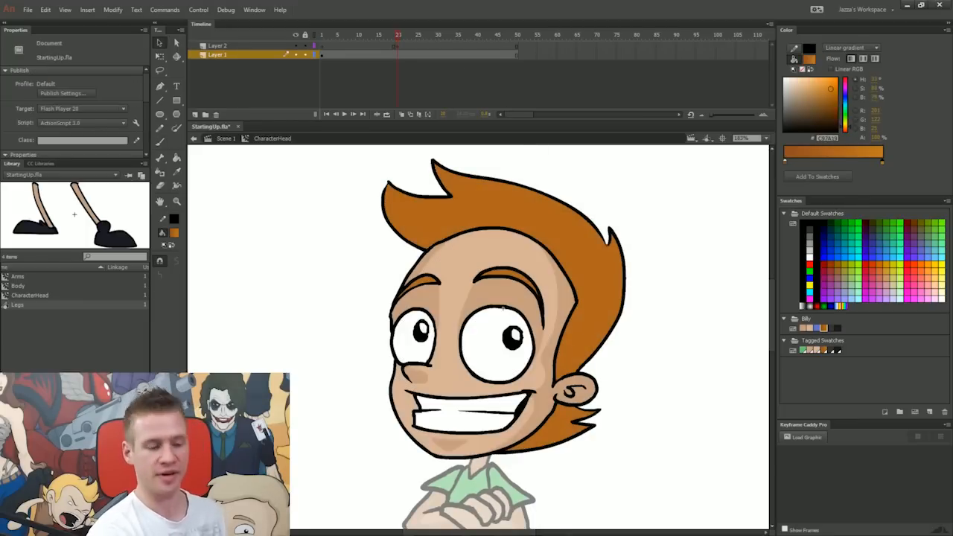
drag(625, 272, 691, 266)
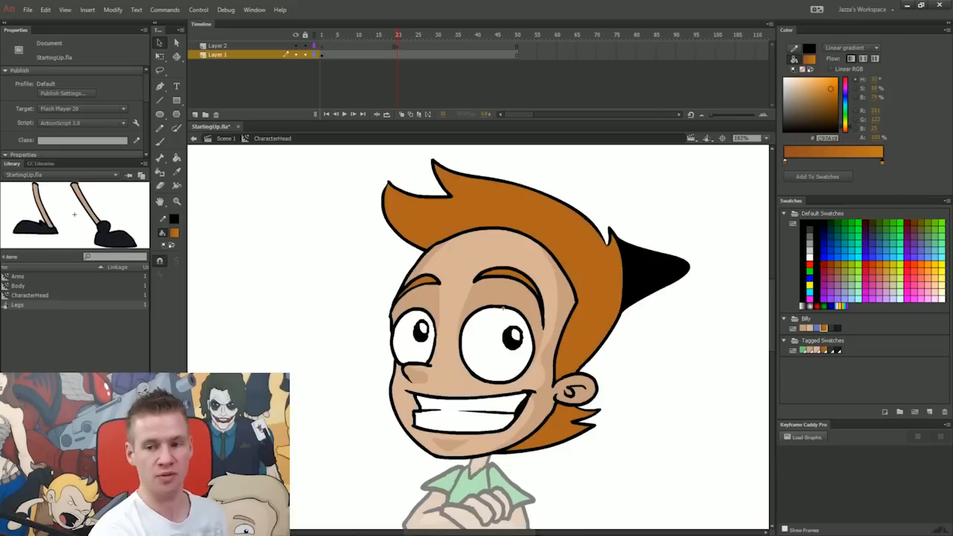
key(ctrl+z)
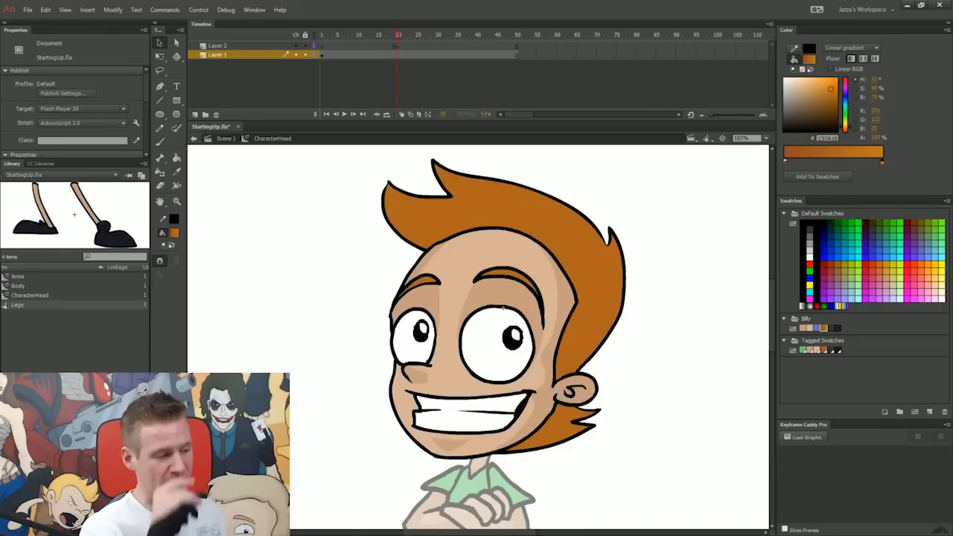
Lock Layer 1 and display it as outlines, making Layer 2 the active layer.
click(304, 54)
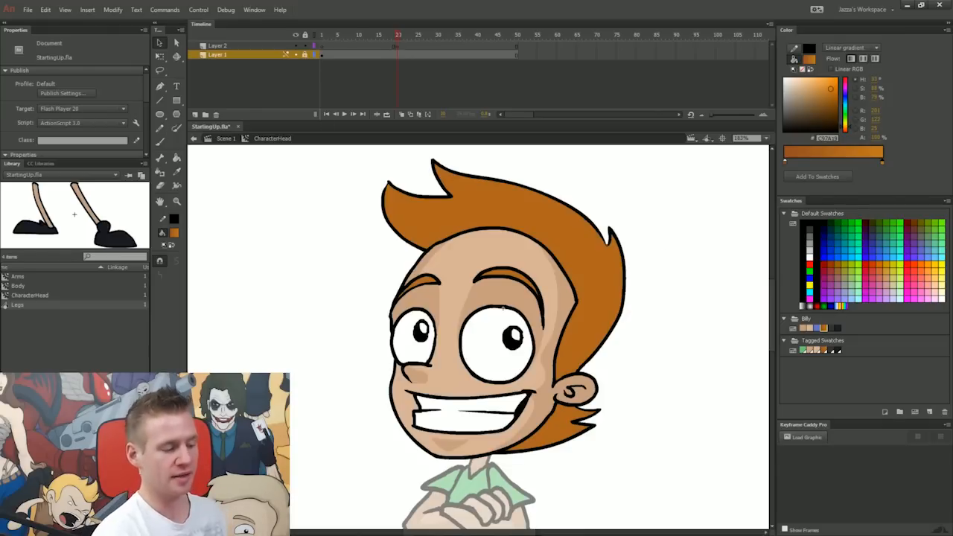
click(313, 55)
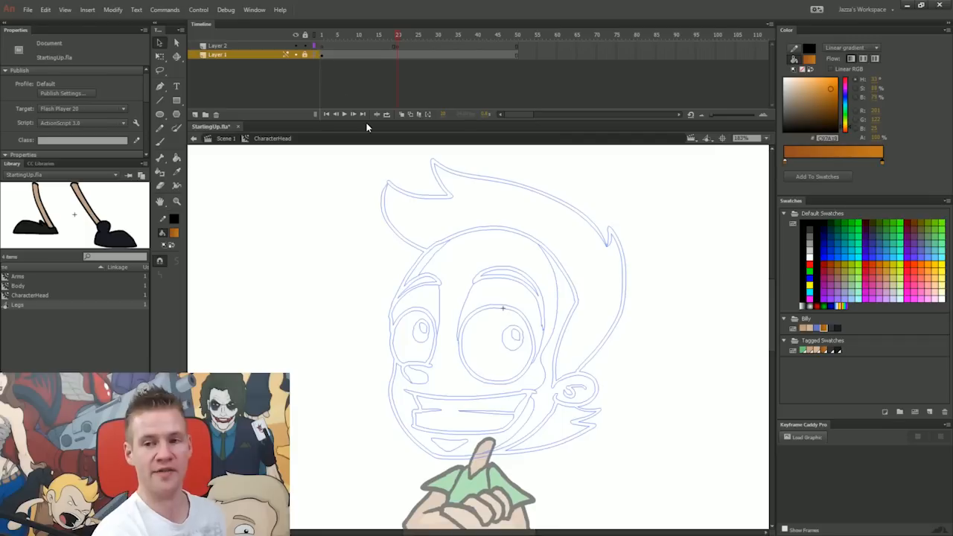
click(218, 45)
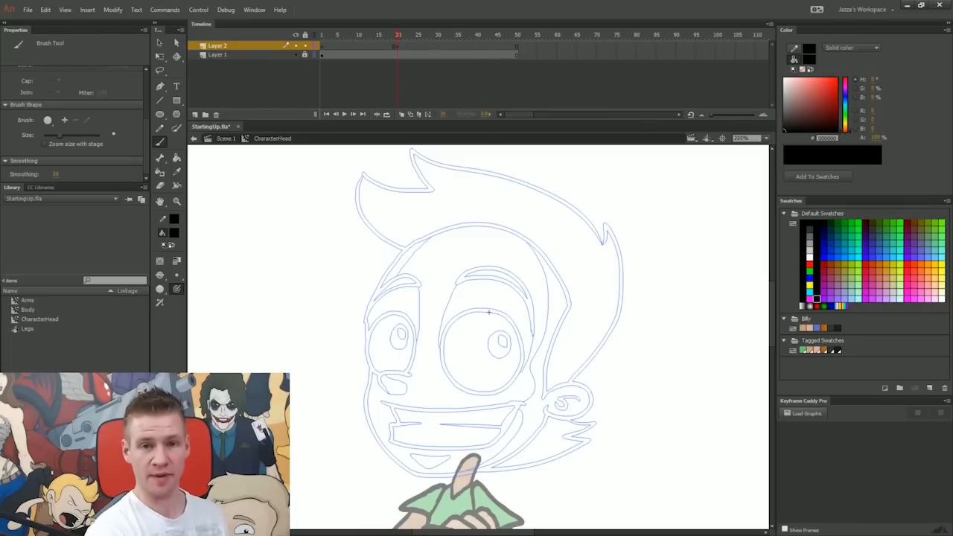
Brush black upper and lower eyelid lines over both eyes on Layer 2 at frame 20.
key(F7)
drag(443, 327, 520, 329)
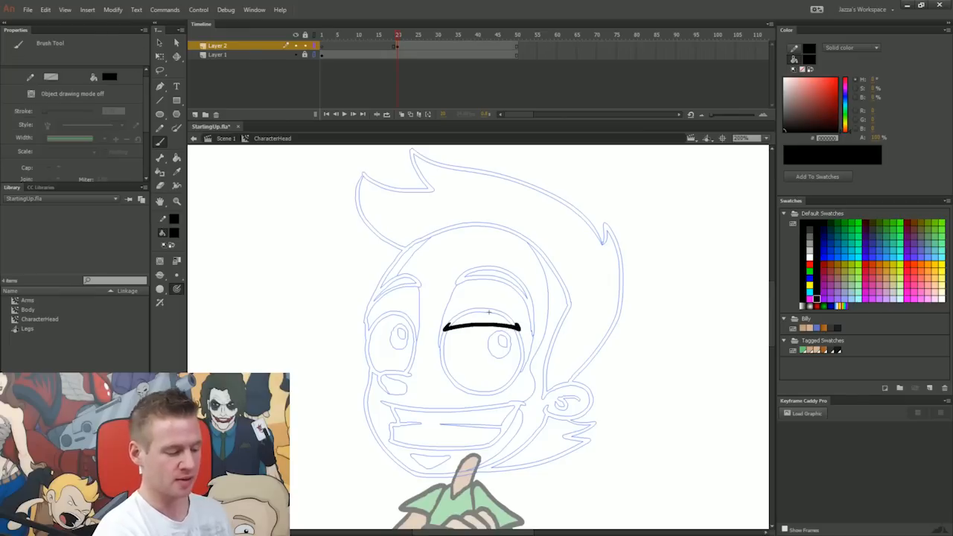
drag(368, 332, 416, 327)
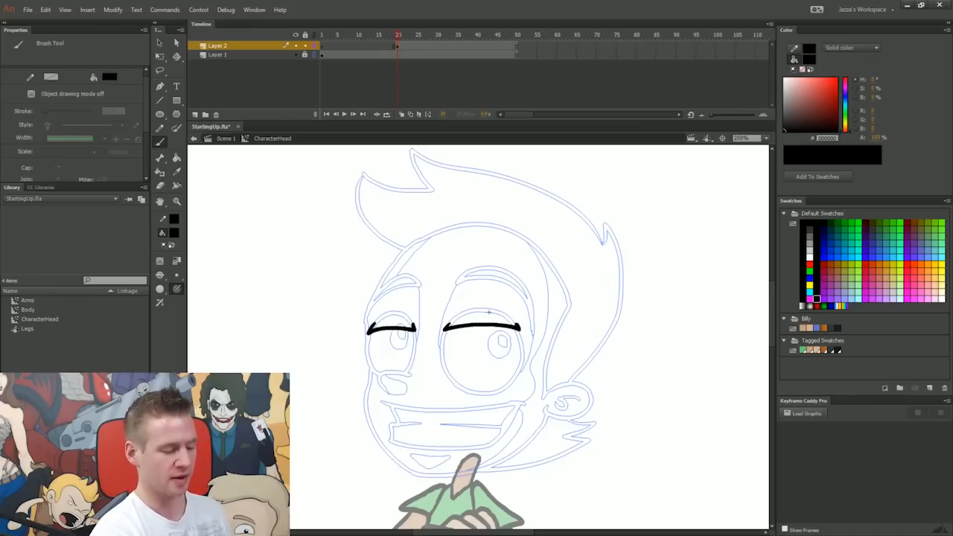
mouse_move(454, 383)
mouse_down()
mouse_move(515, 380)
mouse_move(450, 383)
mouse_up()
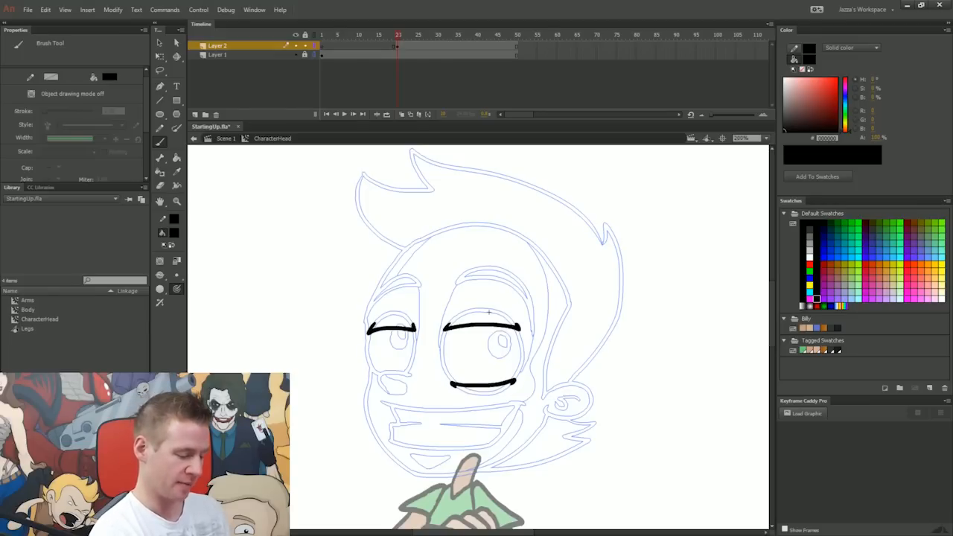
drag(369, 372, 380, 372)
Add a blank keyframe at frame 21 on Layer 2 and turn on Onion Skin to see the previous eyelids.
key(.)
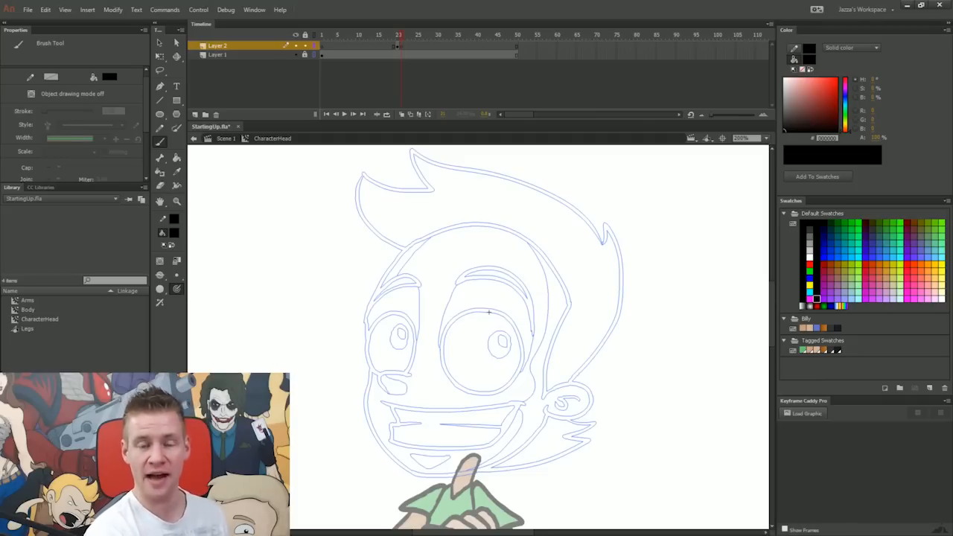
key(.)
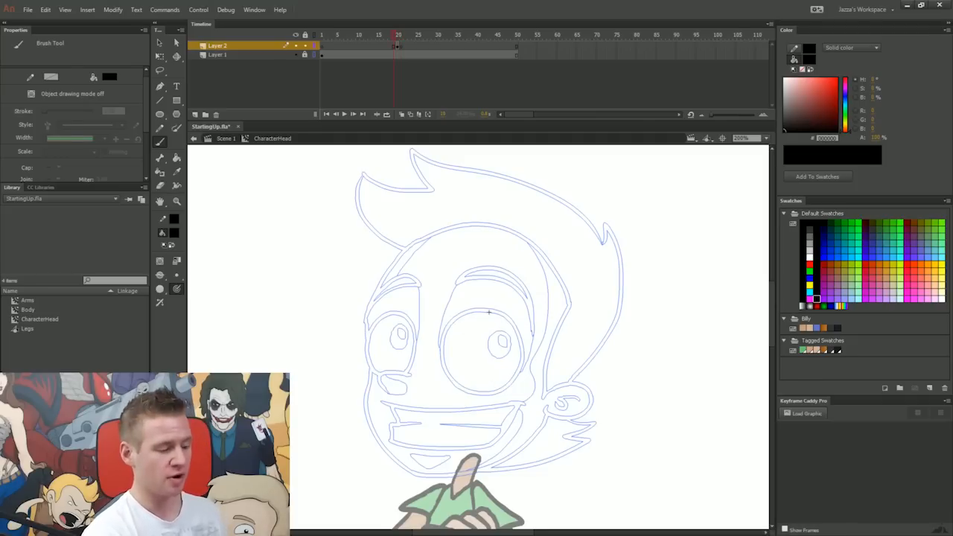
key(.)
key(.)
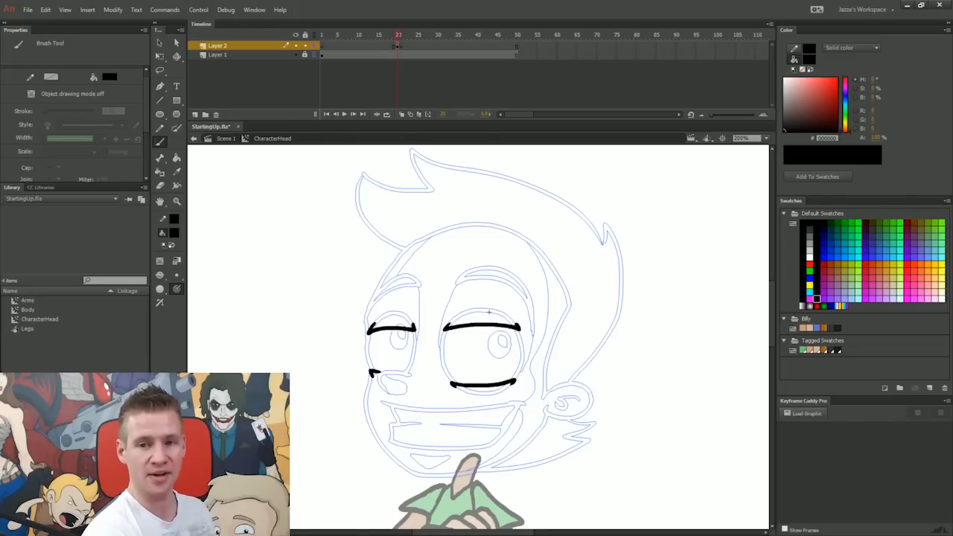
key(.)
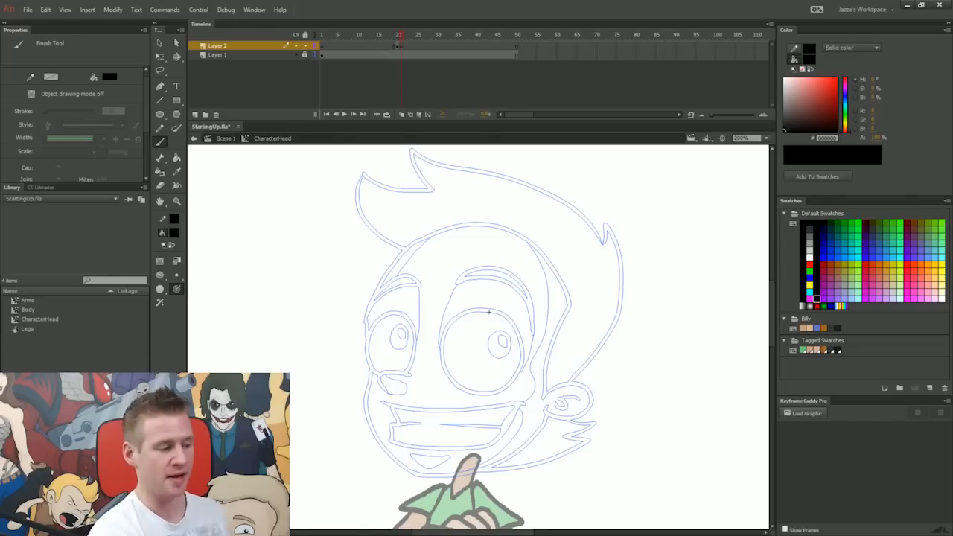
click(402, 115)
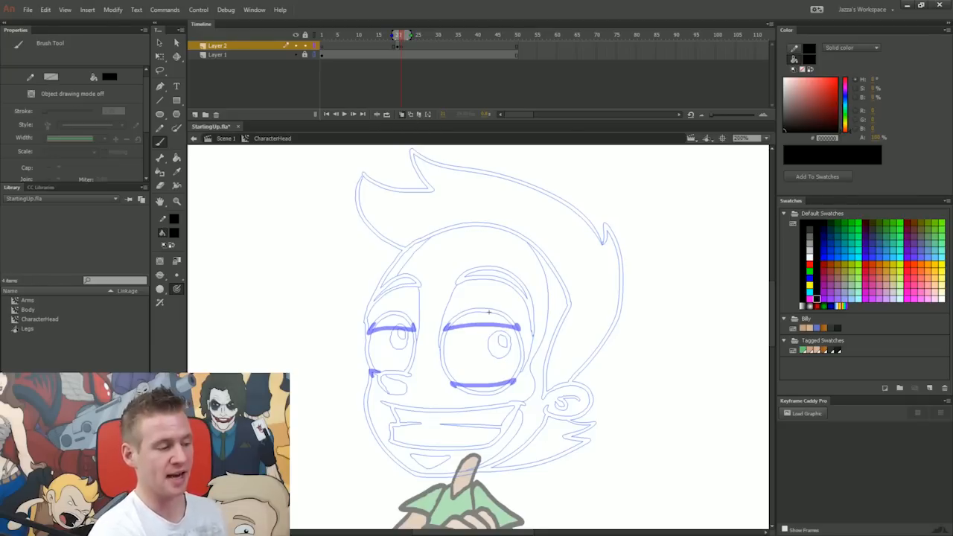
click(395, 45)
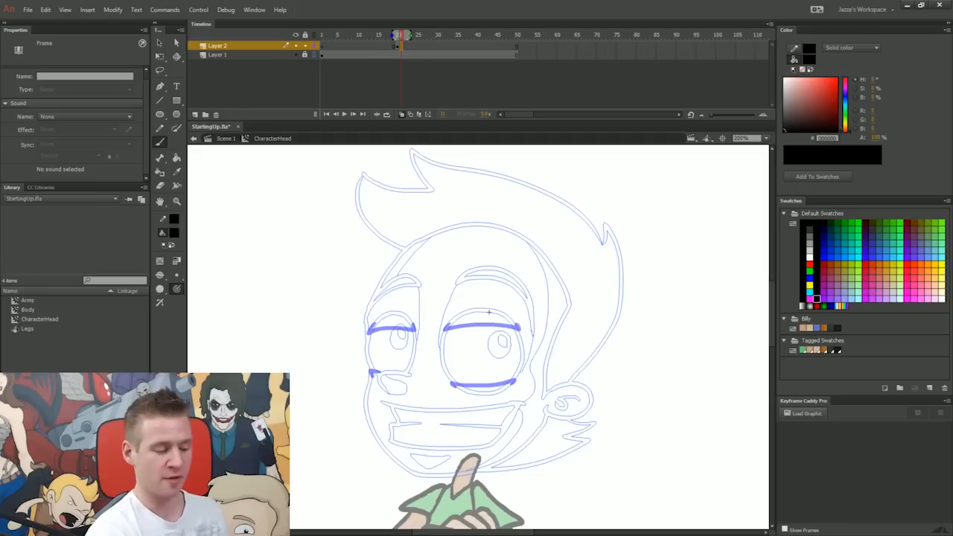
Brush the upper and lower eyelid lines of both eyes on frame 21, closer together than on frame 20.
drag(441, 335, 525, 339)
key(ctrl+z)
drag(440, 332, 524, 341)
drag(441, 372, 521, 381)
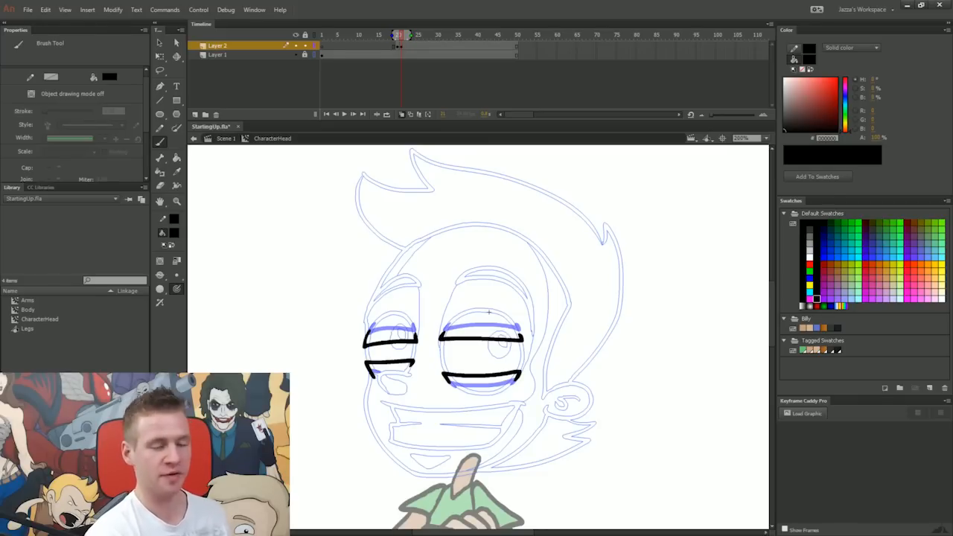
Add a blank keyframe at frame 22 and brush nearly closed eyelid lines over both eyes.
key(F7)
mouse_move(440, 335)
mouse_down()
mouse_move(440, 351)
mouse_move(524, 344)
mouse_up()
mouse_move(444, 377)
mouse_down()
mouse_move(441, 364)
mouse_move(512, 366)
mouse_move(523, 375)
mouse_up()
mouse_move(362, 344)
mouse_down()
mouse_move(367, 355)
mouse_move(414, 353)
mouse_move(415, 344)
mouse_move(364, 351)
mouse_up()
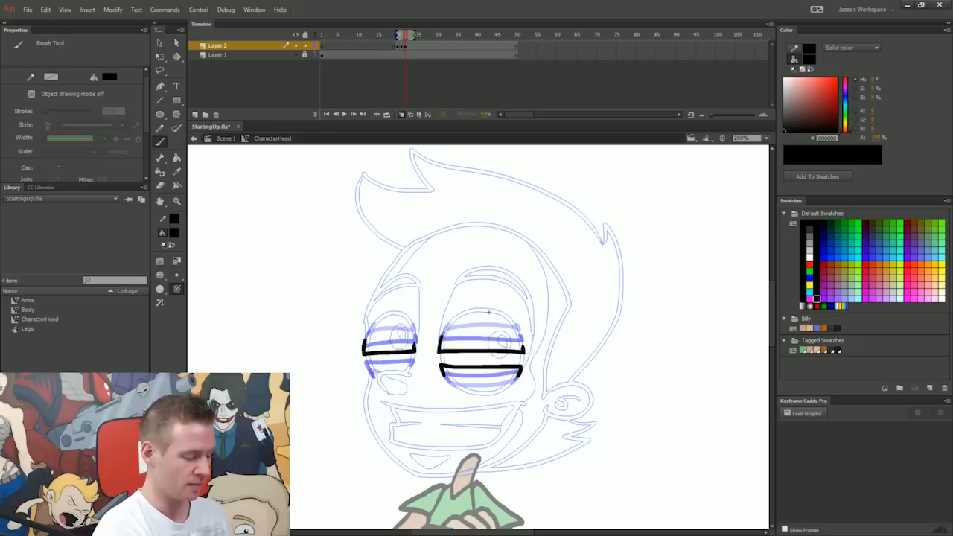
drag(364, 341, 369, 328)
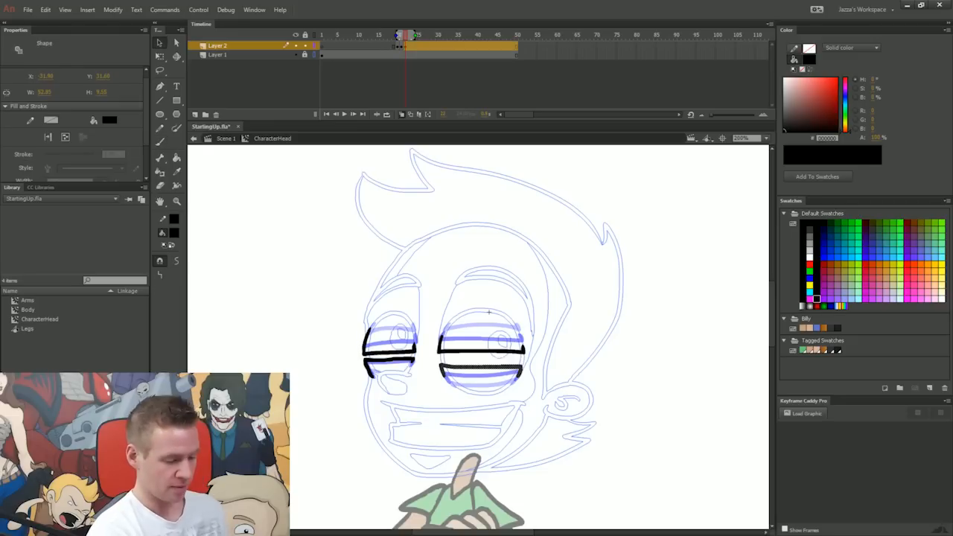
Nudge the larger eye's lower eyelid line upward on frame 22, closer to its upper eyelid line.
key(Up)
key(Up)
key(Up)
key(Up)
key(Up)
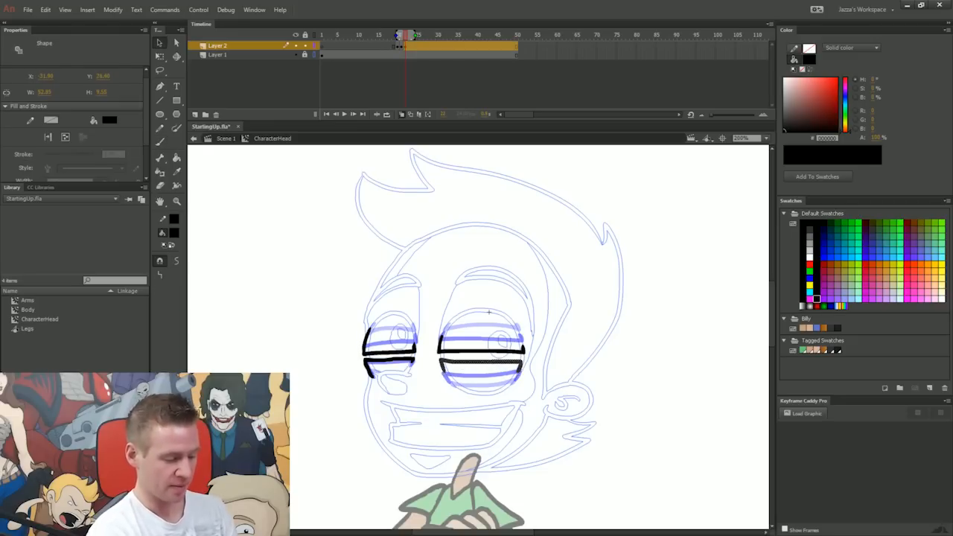
key(Escape)
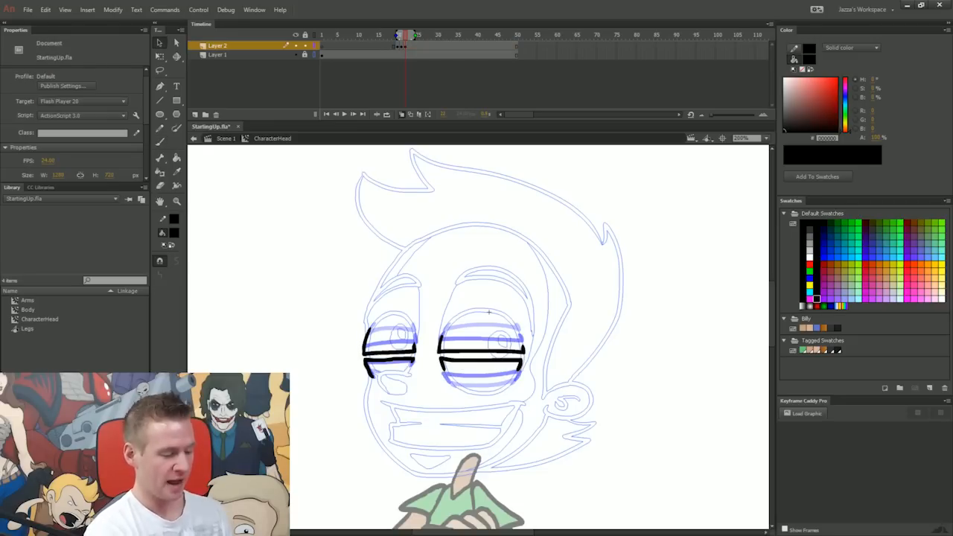
Brush fully closed eyelid lines over both eyes on a new blank keyframe at frame 23, and turn off Onion Skin.
key(F7)
key(b)
mouse_move(369, 325)
mouse_down()
mouse_move(363, 361)
mouse_move(374, 380)
mouse_move(439, 344)
mouse_move(447, 378)
mouse_move(524, 355)
mouse_up()
click(402, 115)
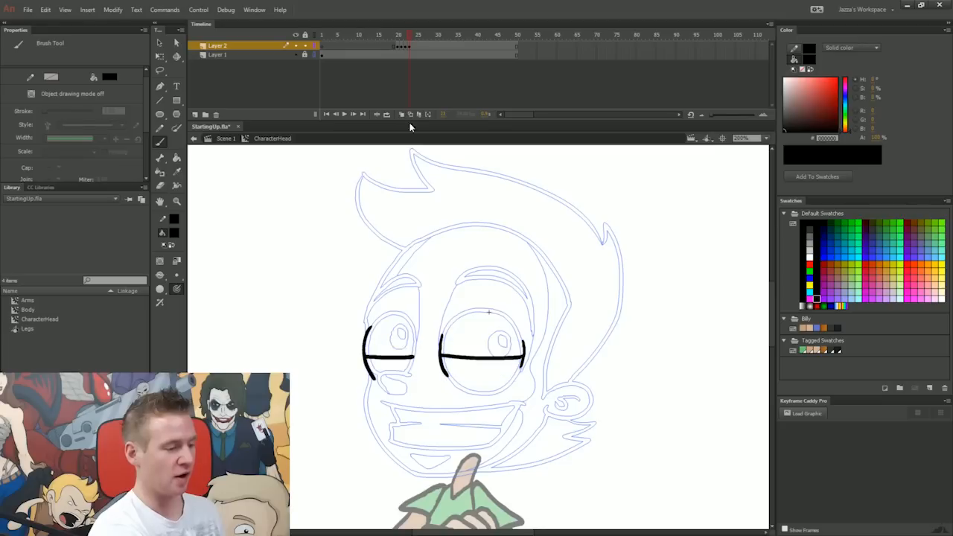
Show Layer 1 in full colour and step back and forth through the eyelid line frames to check the blink drawings.
click(312, 54)
key(comma)
key(comma)
key(comma)
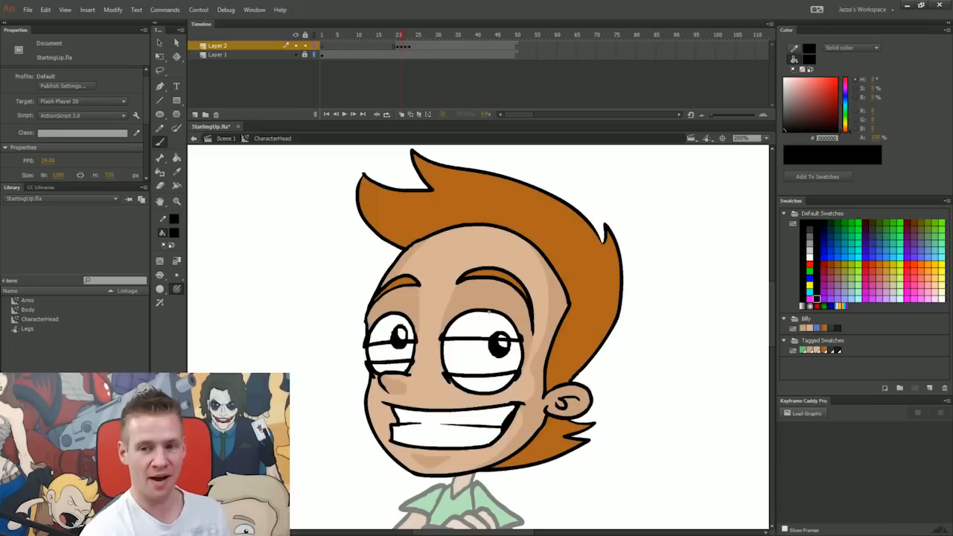
key(period)
key(period)
key(period)
key(comma)
key(comma)
key(comma)
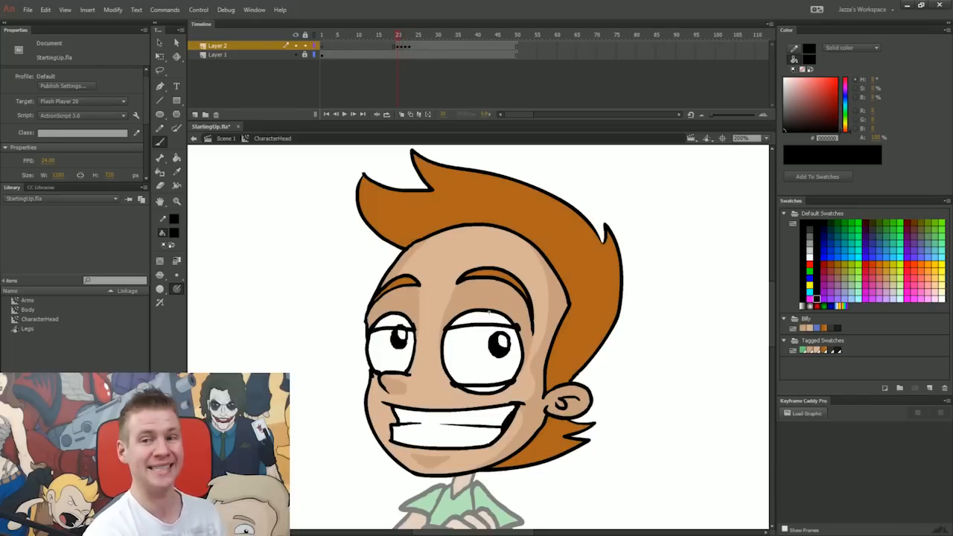
Show Layer 1 as outlines and, in frame 20 of Layer 2, fill both upper eyelids with the tagged skin-tone swatch.
click(313, 54)
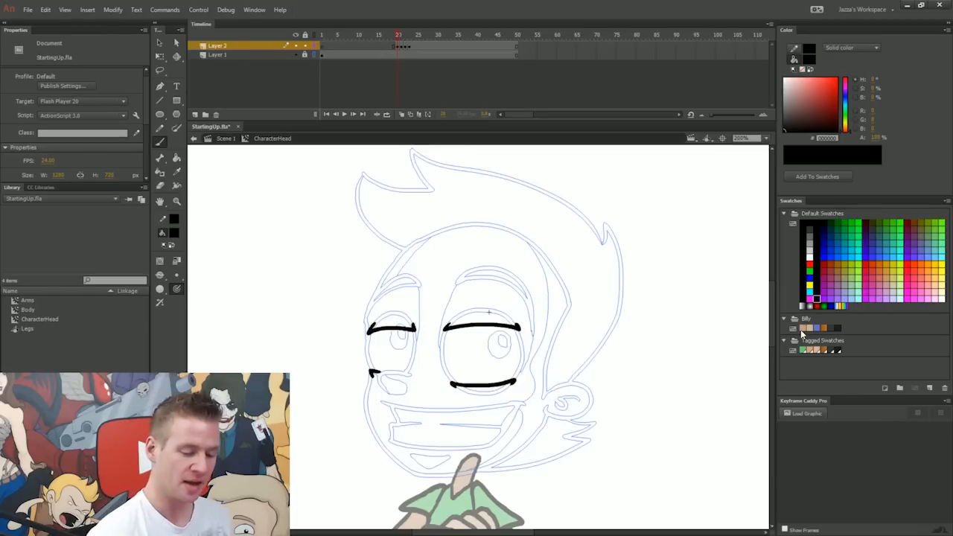
click(813, 350)
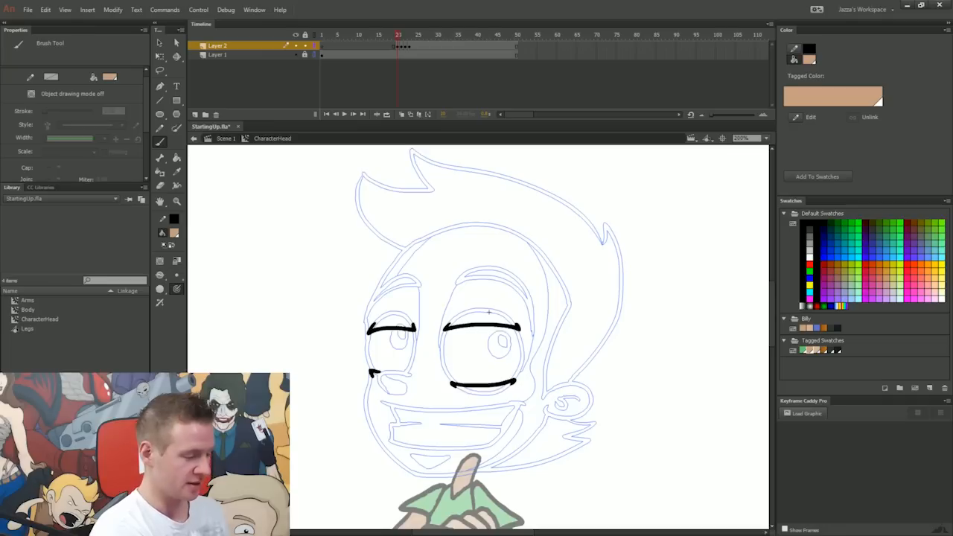
mouse_move(446, 325)
mouse_down()
mouse_move(456, 313)
mouse_move(505, 308)
mouse_move(519, 325)
mouse_up()
key(k)
click(489, 314)
key(b)
mouse_move(373, 323)
mouse_down()
mouse_move(399, 307)
mouse_move(415, 326)
mouse_up()
key(k)
click(392, 318)
key(b)
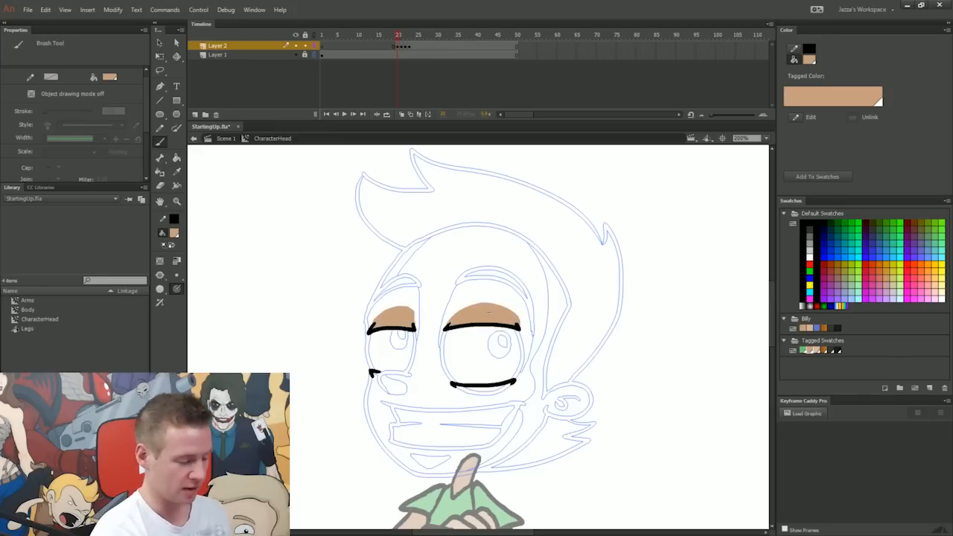
Enclose and fill the larger eye's lower lid in frame 20 with the skin tone.
drag(452, 385, 514, 383)
key(k)
click(482, 391)
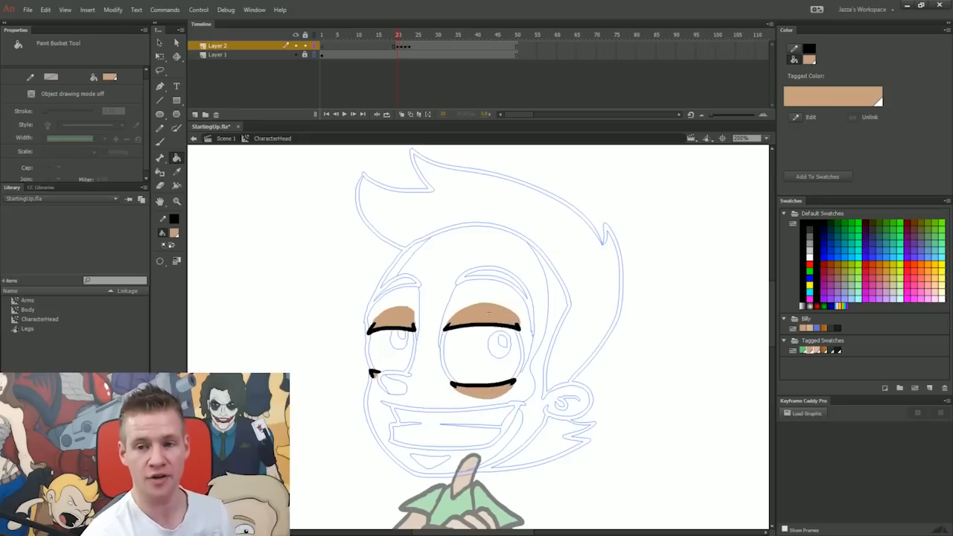
In frame 21, outline both upper eyelids with the brush in the skin tone and fill them.
key(b)
key(period)
mouse_move(443, 335)
mouse_down()
mouse_move(468, 303)
mouse_move(523, 329)
mouse_move(522, 337)
mouse_up()
key(k)
click(490, 320)
key(b)
mouse_move(367, 336)
mouse_down()
mouse_move(377, 315)
mouse_move(412, 313)
mouse_move(416, 337)
mouse_up()
key(k)
click(391, 322)
Paint and fill the lower eyelids in frame 21 with the same skin tone.
key(b)
drag(377, 372, 405, 374)
key(k)
click(389, 368)
key(e)
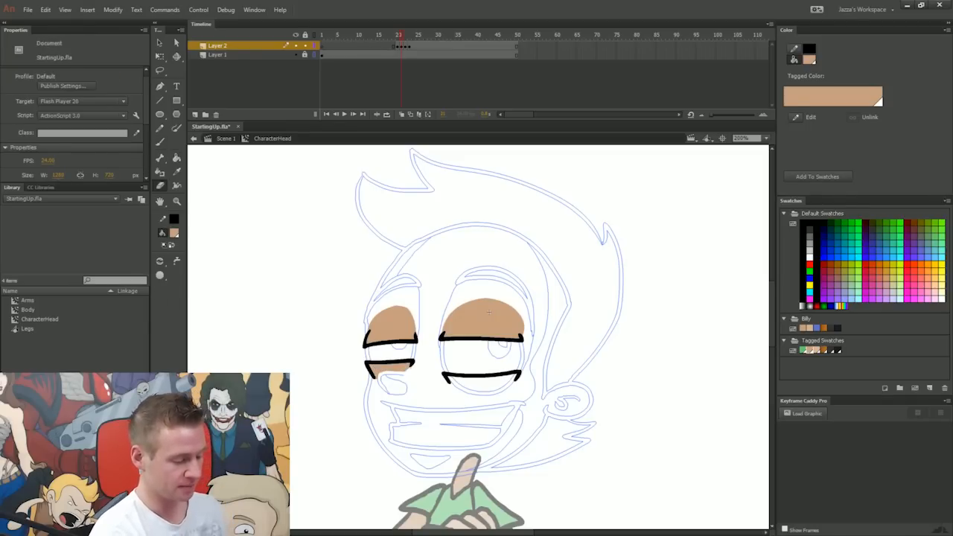
key(k)
Outline and fill the nearly closed eyelids of both eyes in frame 22 with the skin tone.
key(.)
key(b)
mouse_move(442, 339)
mouse_down()
mouse_move(467, 309)
mouse_move(501, 309)
mouse_move(524, 350)
mouse_up()
key(k)
click(489, 312)
key(b)
mouse_move(371, 330)
mouse_down()
mouse_move(379, 312)
mouse_move(414, 315)
mouse_move(414, 346)
mouse_up()
key(k)
click(391, 321)
key(b)
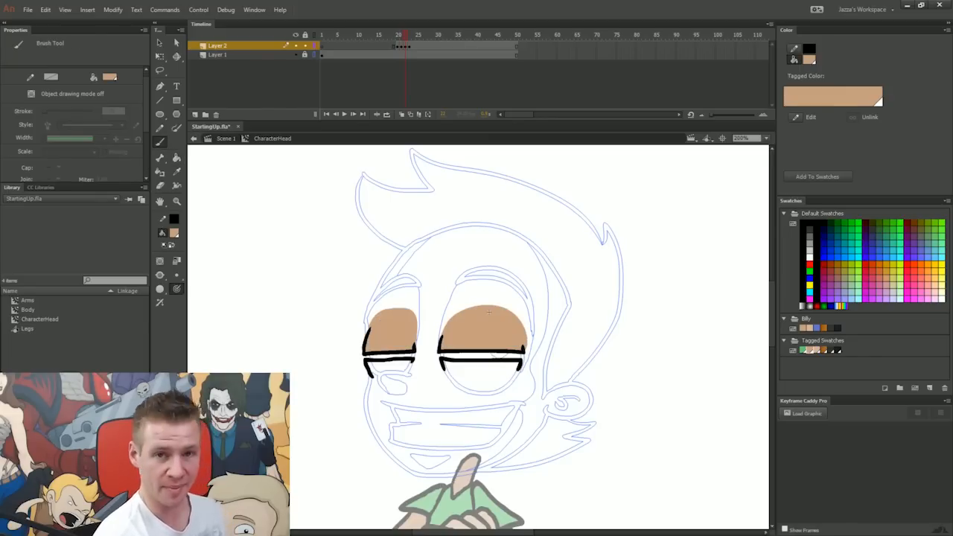
Trace around both closed eyes in frame 23 with the brush and fill them completely with the skin tone.
key(period)
mouse_move(375, 377)
mouse_down()
mouse_move(411, 361)
mouse_move(412, 321)
mouse_move(393, 311)
mouse_move(366, 331)
mouse_up()
key(k)
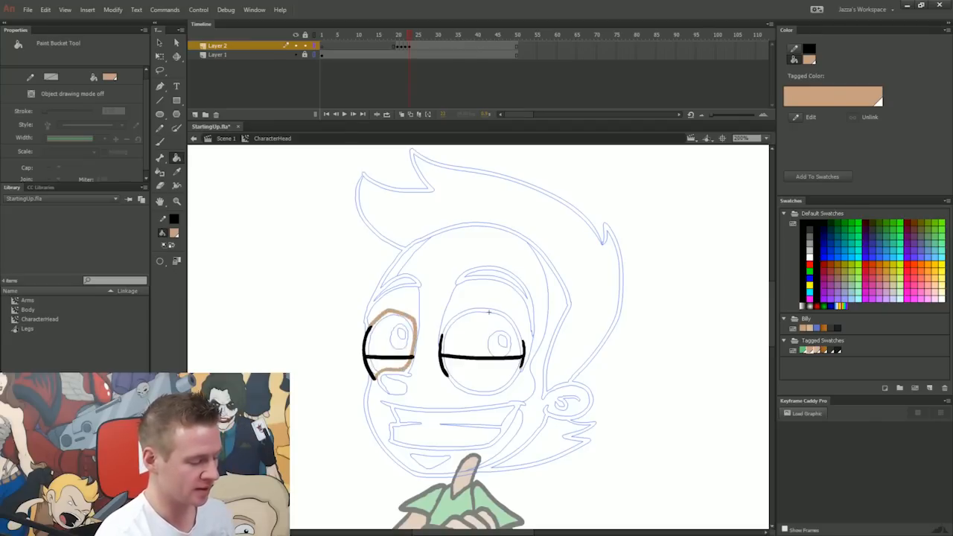
click(391, 331)
key(b)
mouse_move(443, 337)
mouse_down()
mouse_move(505, 308)
mouse_move(524, 350)
mouse_move(520, 374)
mouse_move(483, 394)
mouse_move(456, 388)
mouse_move(445, 373)
mouse_up()
key(k)
click(484, 372)
Unlock Layer 1, show it in full colour and go back to the start of the blink.
click(305, 55)
click(314, 55)
key(comma)
key(comma)
key(comma)
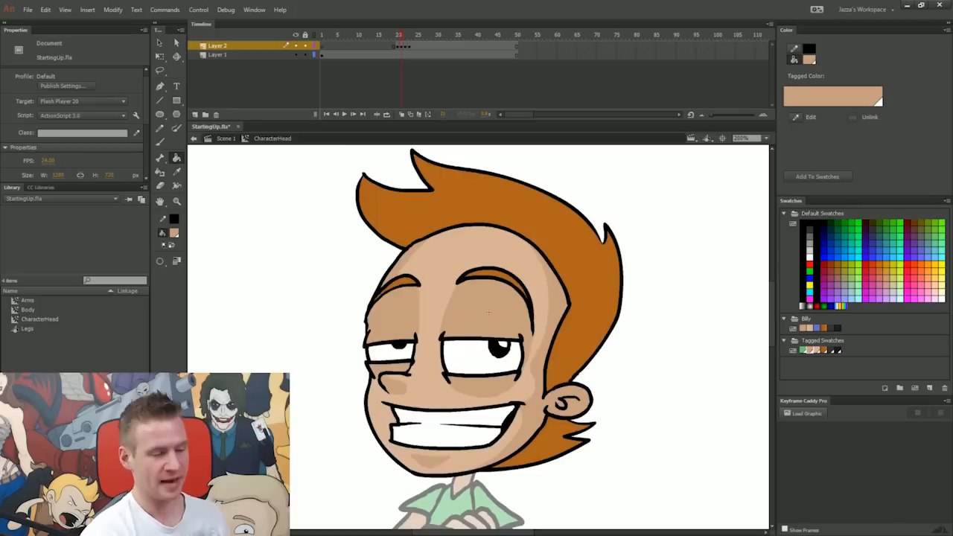
Step back and forth through the blink frames to check the closing motion, and compare neighbouring frames at frame 24 with onion skinning.
key(period)
key(period)
key(period)
key(period)
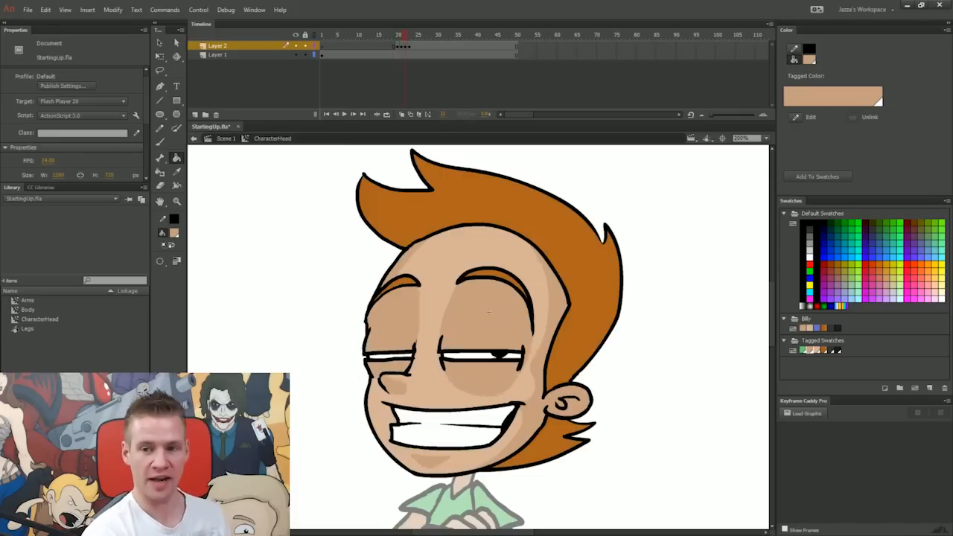
key(comma)
key(comma)
key(comma)
key(comma)
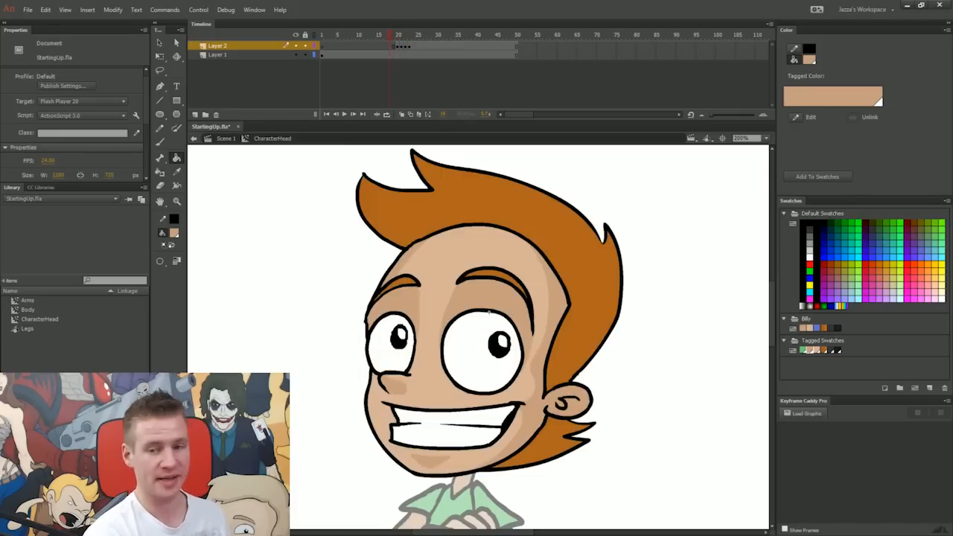
key(period)
key(period)
key(period)
key(period)
key(period)
key(comma)
key(comma)
key(comma)
key(comma)
key(period)
key(period)
key(period)
key(comma)
key(comma)
key(comma)
key(period)
key(period)
key(period)
key(period)
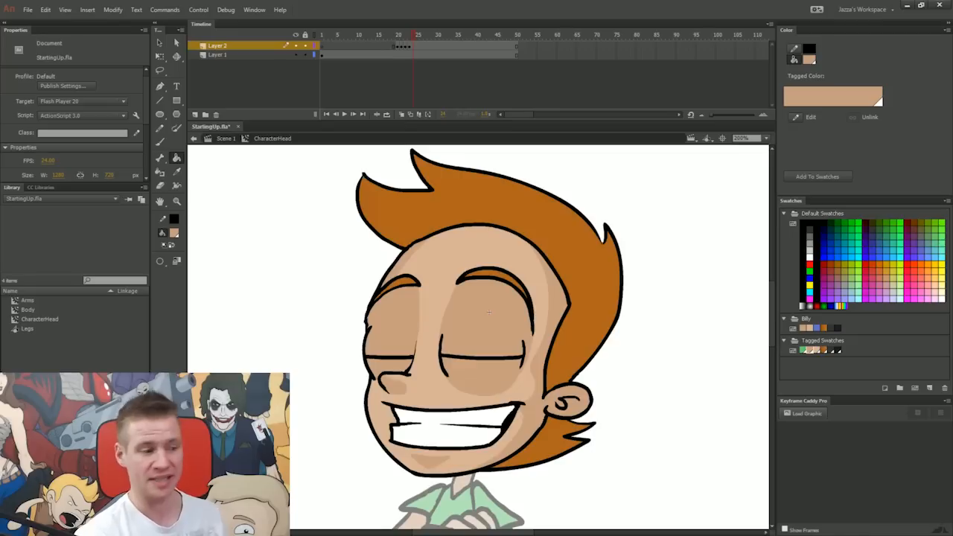
key(period)
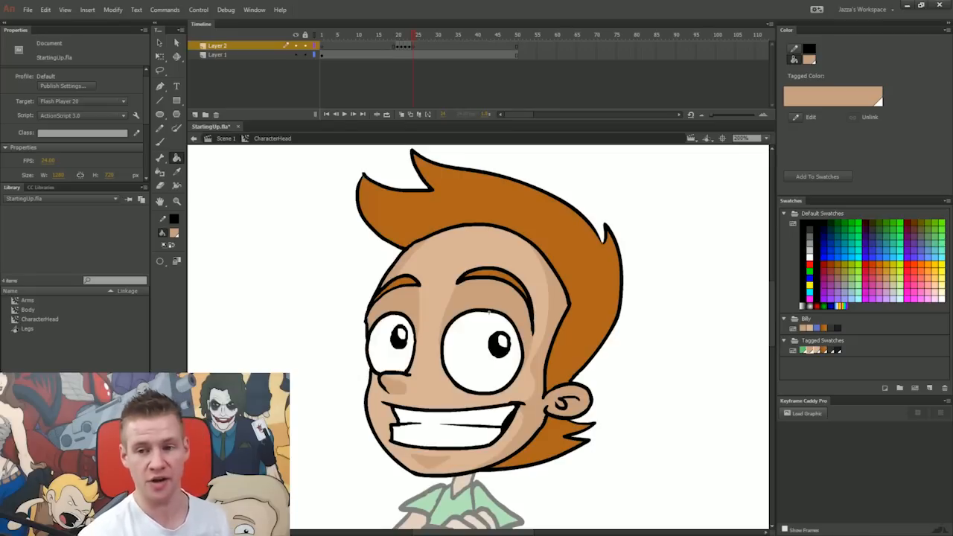
click(402, 115)
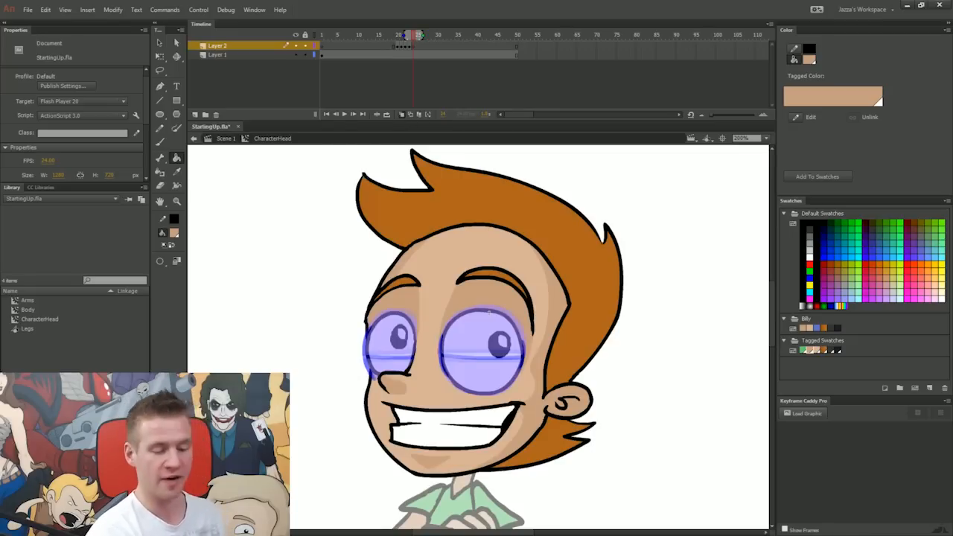
click(403, 114)
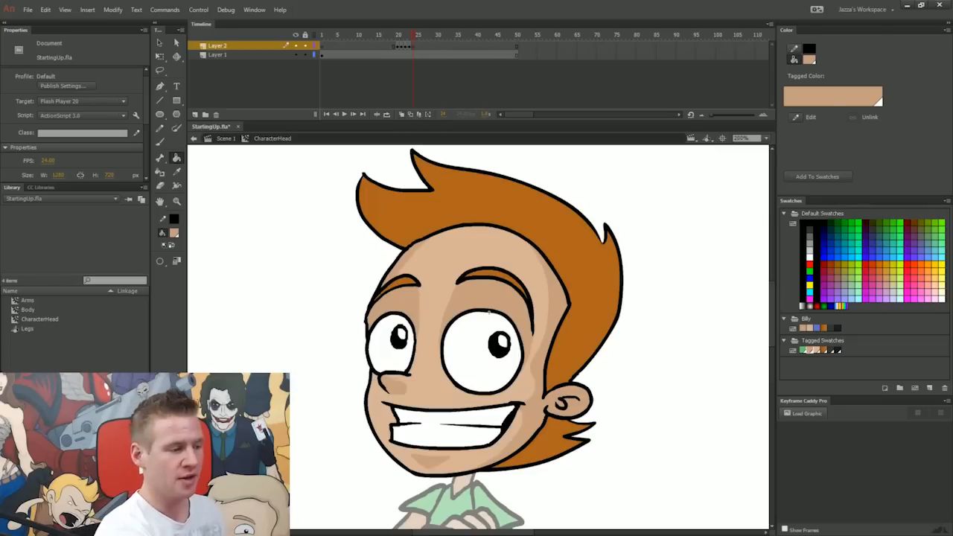
Copy Layer 2's blink frames 22, 21 and 20 onto frames 24, 25 and 26 in that order so the eyes reopen.
click(405, 46)
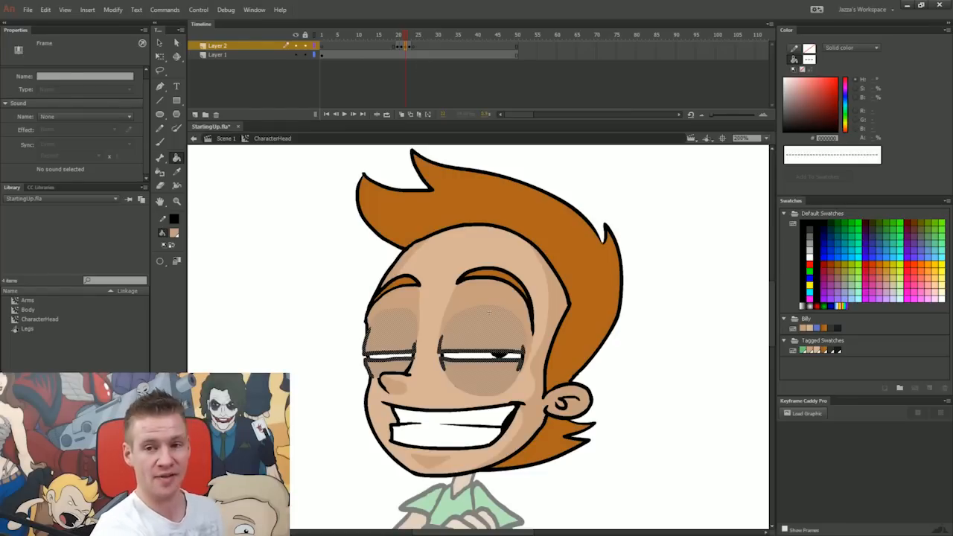
click(413, 46)
key(ctrl+alt+v)
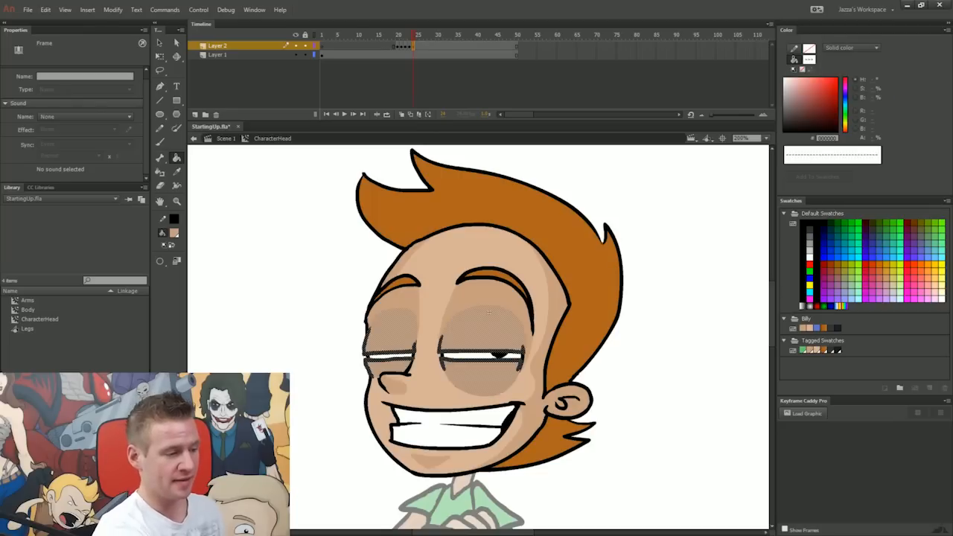
click(402, 47)
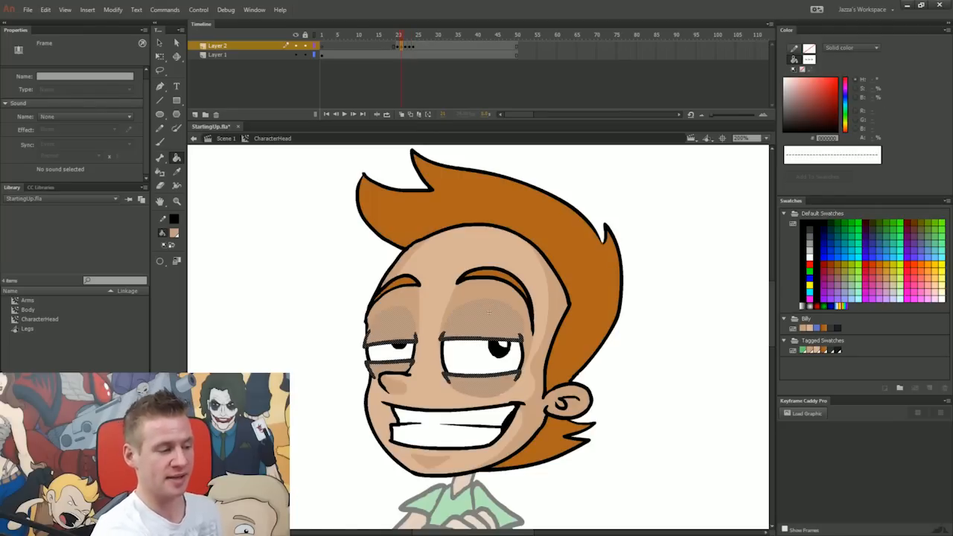
click(417, 46)
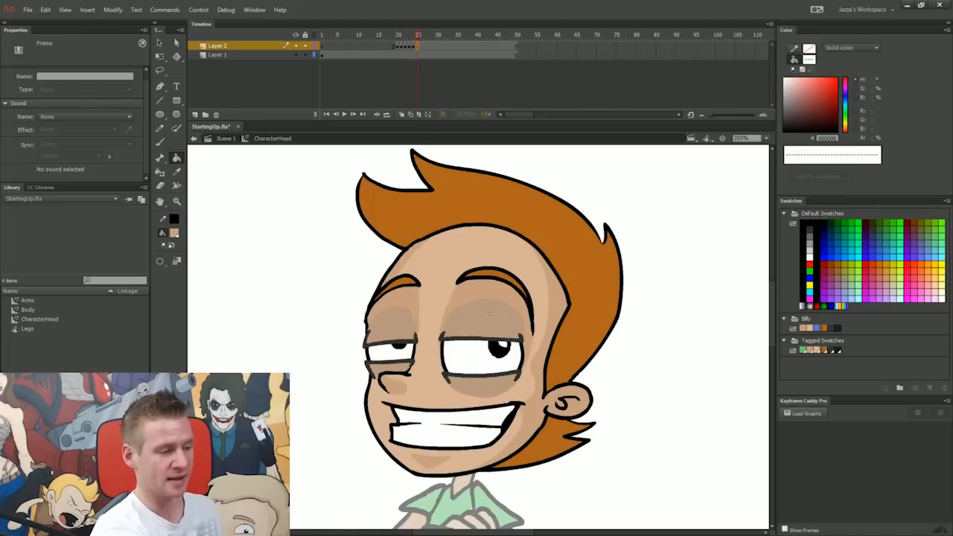
click(398, 46)
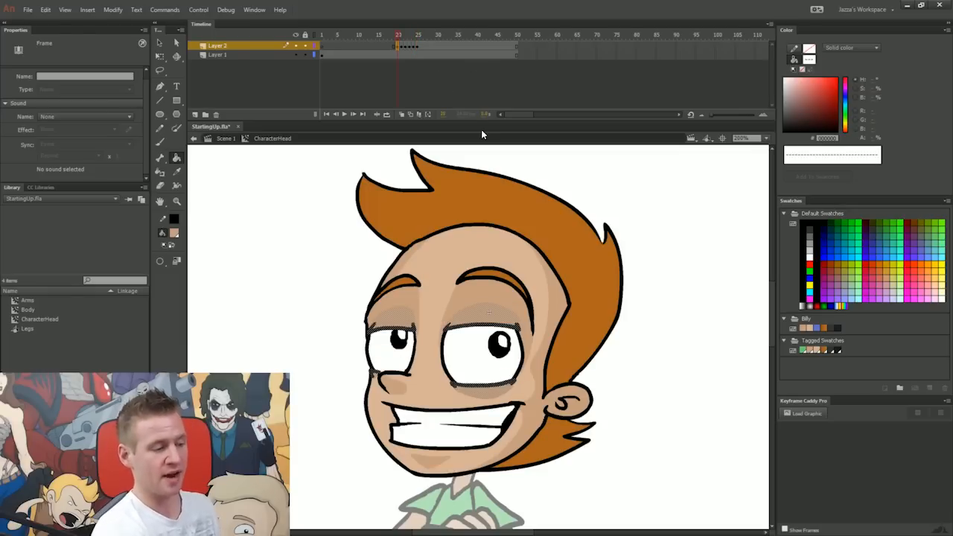
click(422, 47)
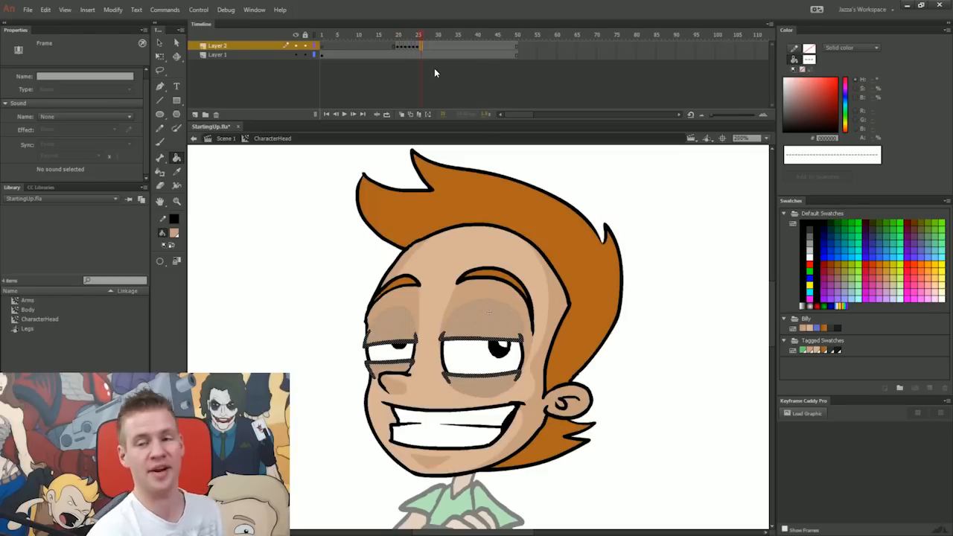
key(ctrl+alt+v)
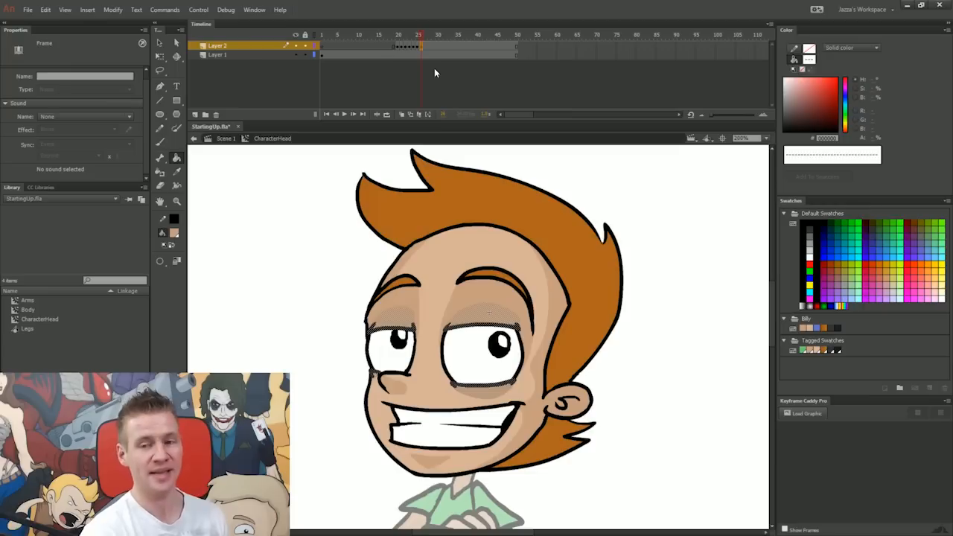
Play the symbol's timeline from just before the blink to preview the eyes closing and reopening.
key(.)
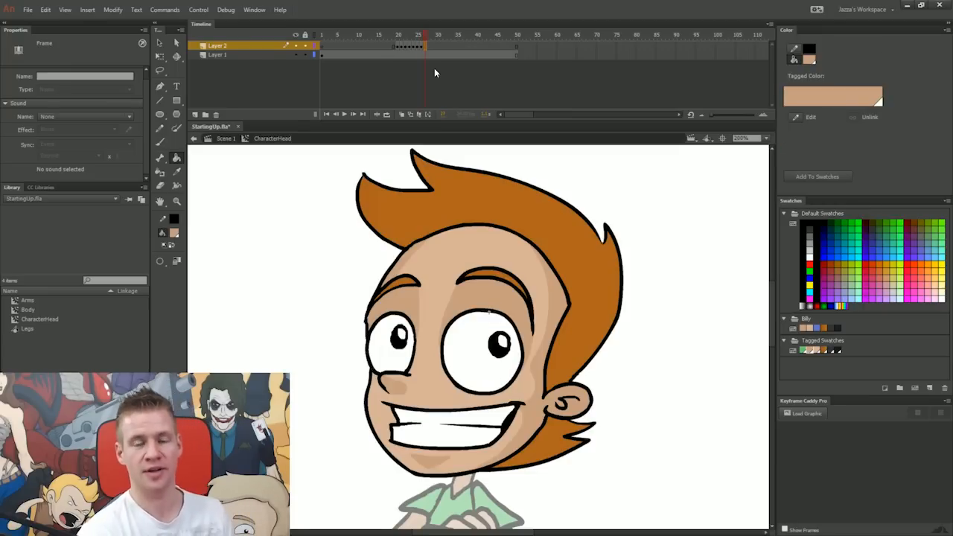
drag(426, 36, 394, 35)
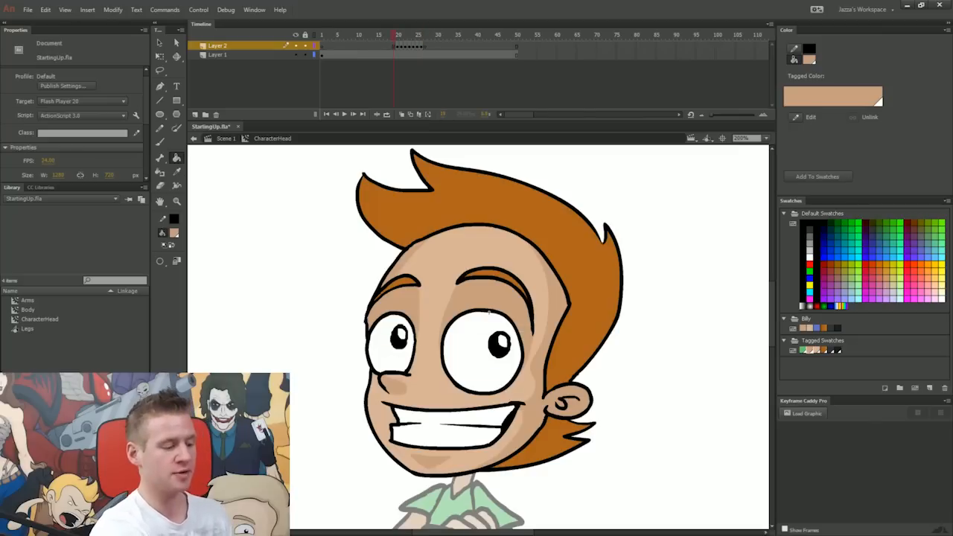
key(Return)
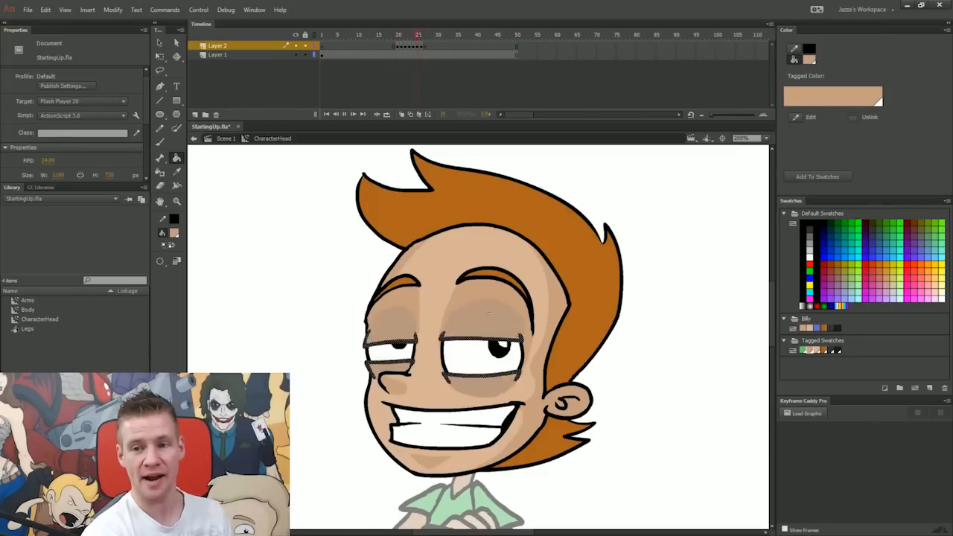
key(v)
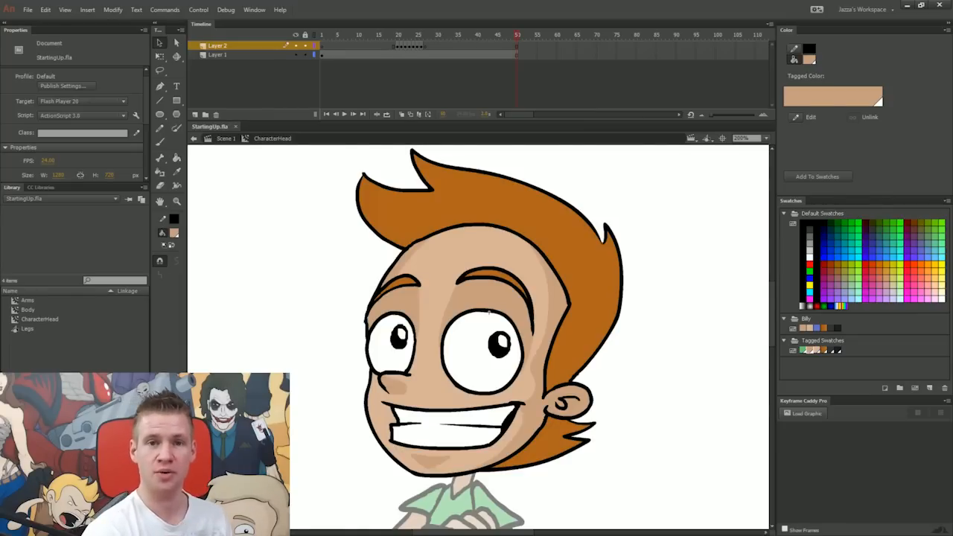
Test the movie to watch the blink on the full character, and close the preview.
key(ctrl+Return)
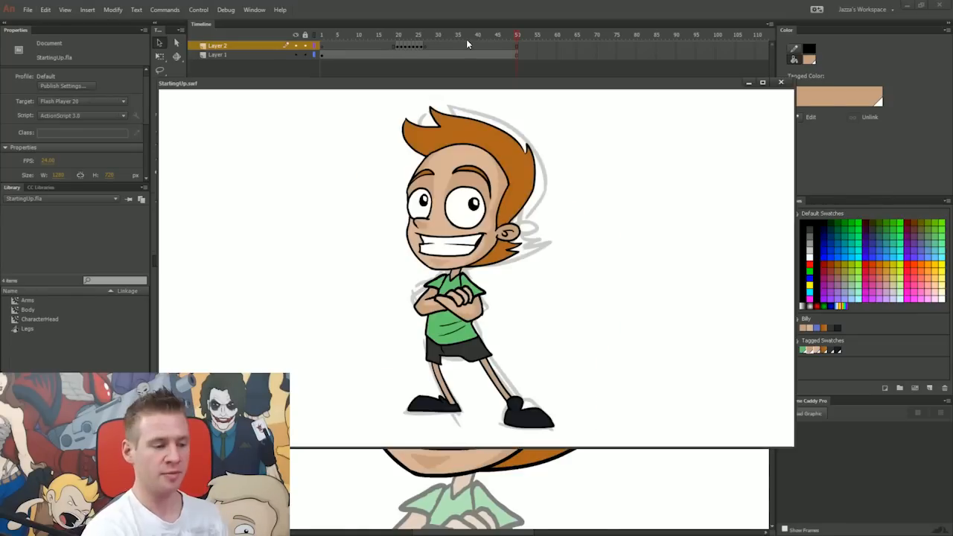
drag(671, 90, 639, 89)
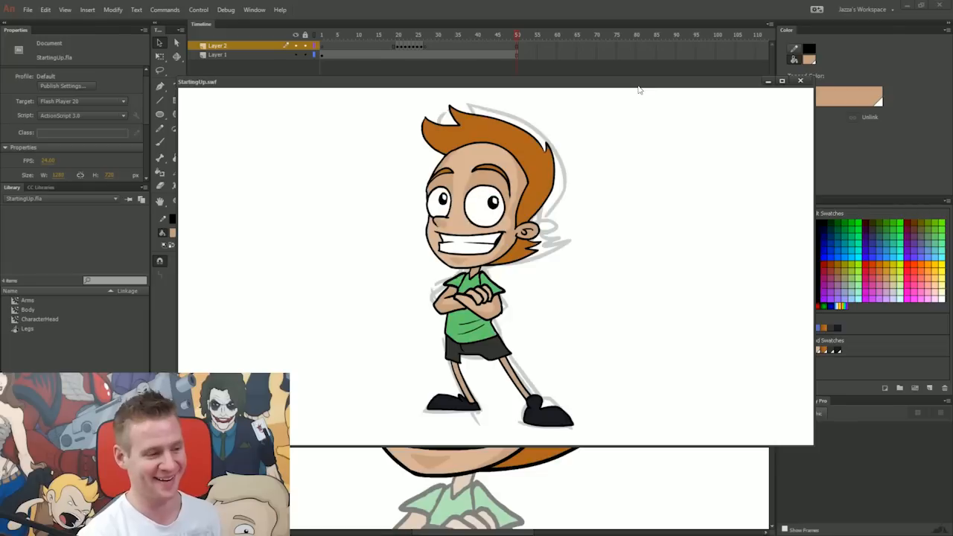
click(800, 80)
Bring the whole stage into view and return from the CharacterHead symbol to Scene 1.
click(767, 138)
click(767, 160)
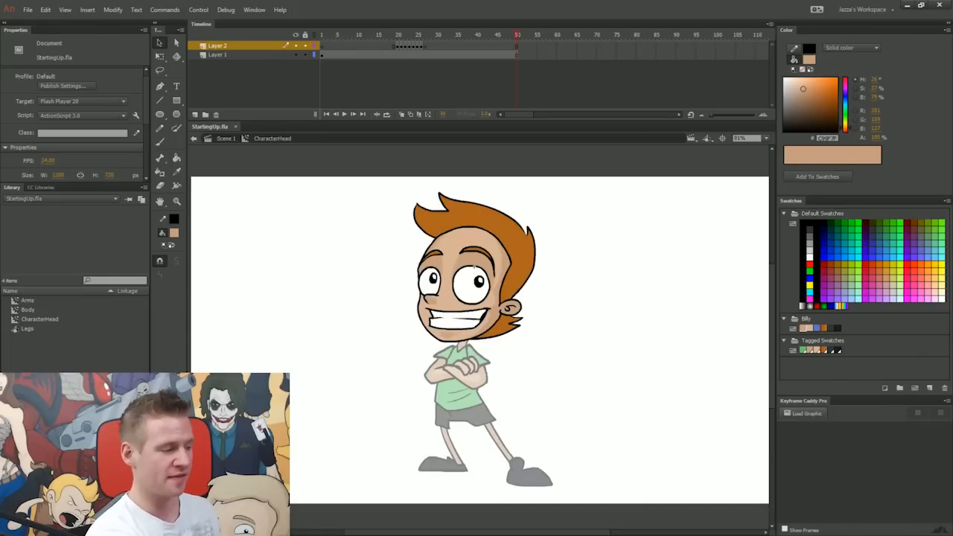
click(194, 139)
Play the main timeline from the start and inspect the CharacterHead instance on the stage.
drag(409, 35, 321, 61)
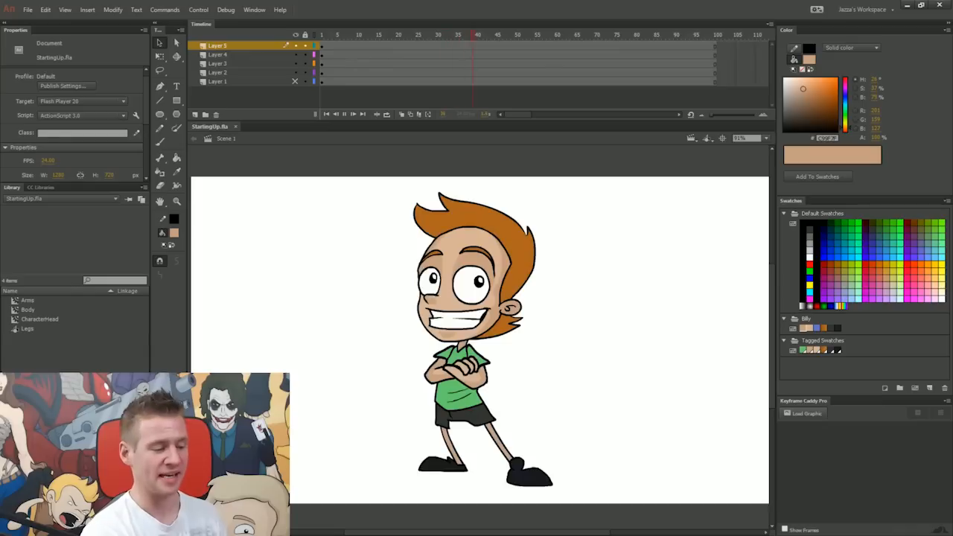
click(474, 267)
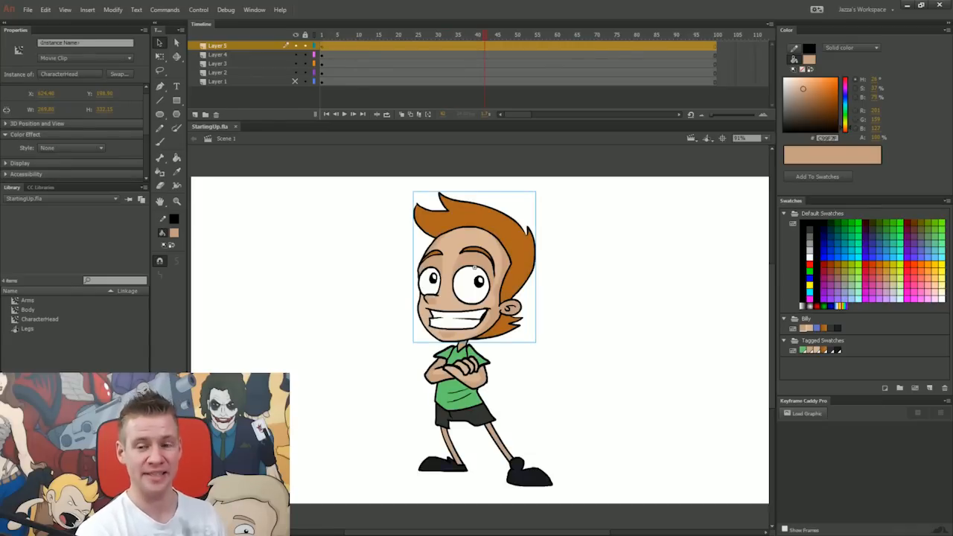
key(Escape)
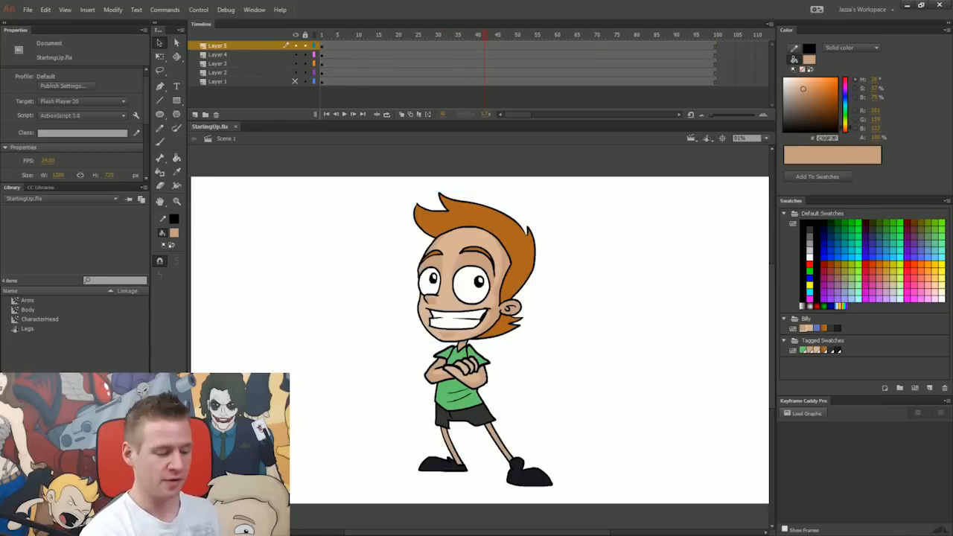
Open the Legs symbol for editing in place with the legs and shoes enlarged in view.
key(z)
click(499, 477)
drag(478, 335, 500, 396)
key(v)
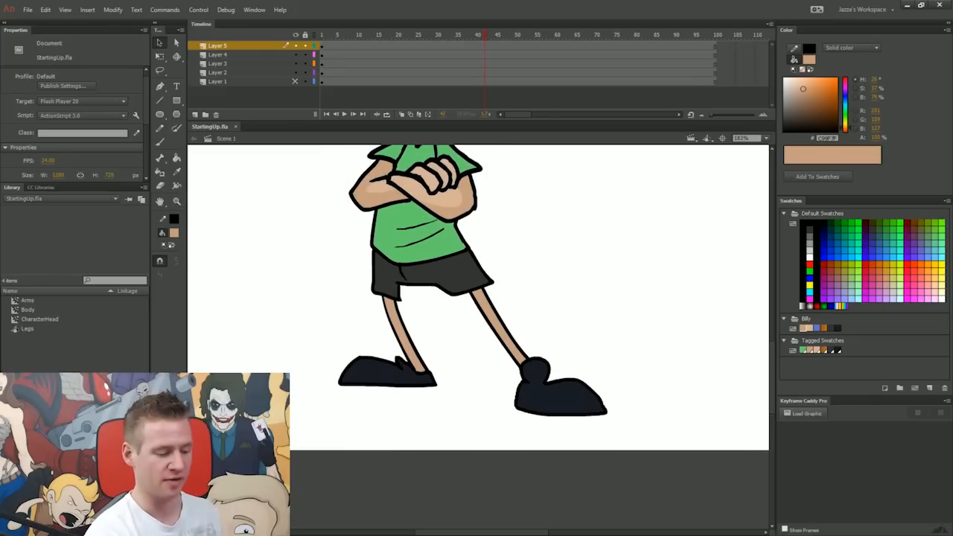
click(472, 344)
double_click(472, 345)
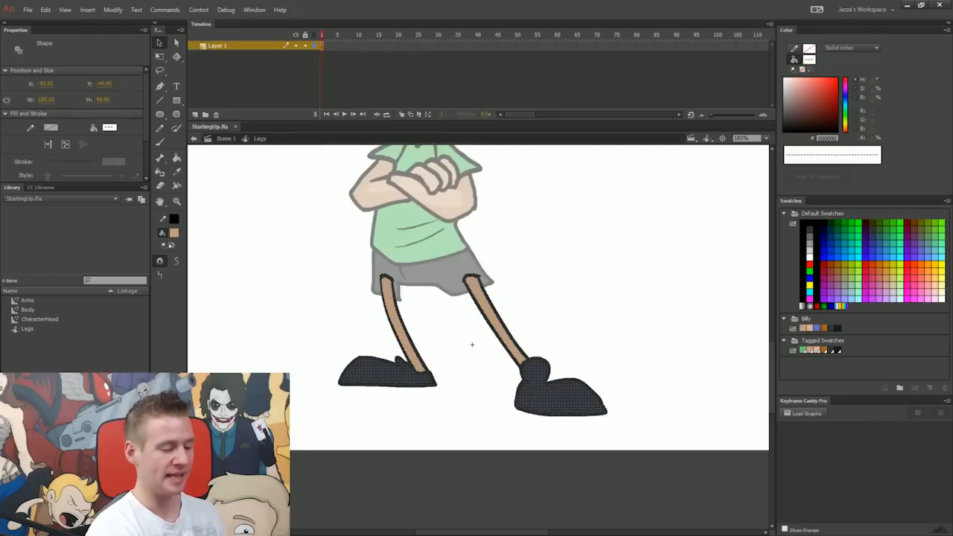
Extend the legs artwork on Layer 1 to frame 30.
click(472, 345)
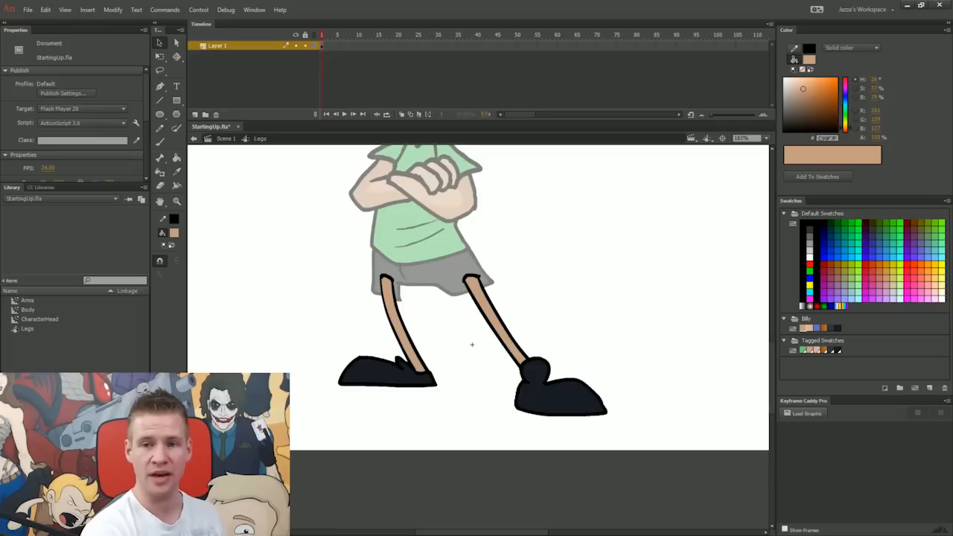
click(438, 46)
key(F6)
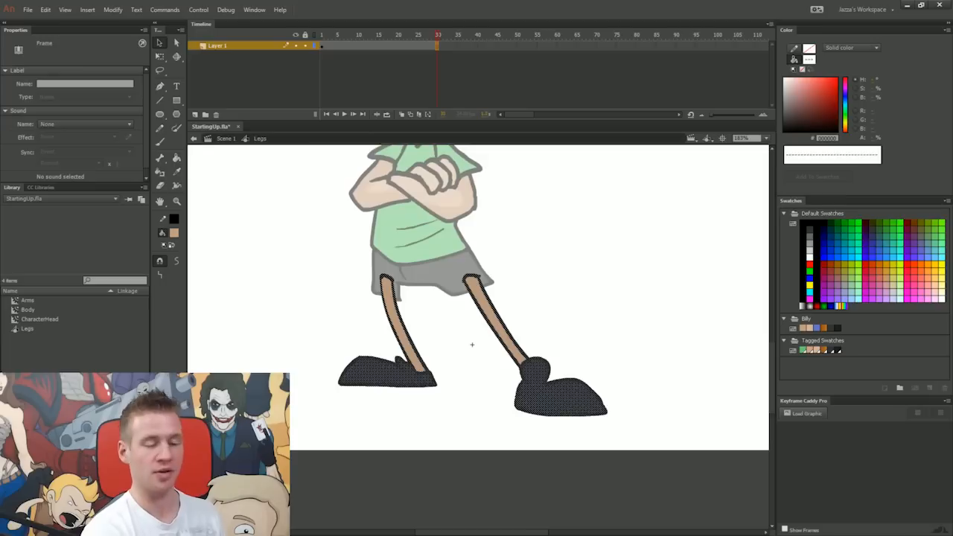
key(Escape)
Add a second layer above the legs and paste a copy of the legs in place on its first frame.
click(196, 116)
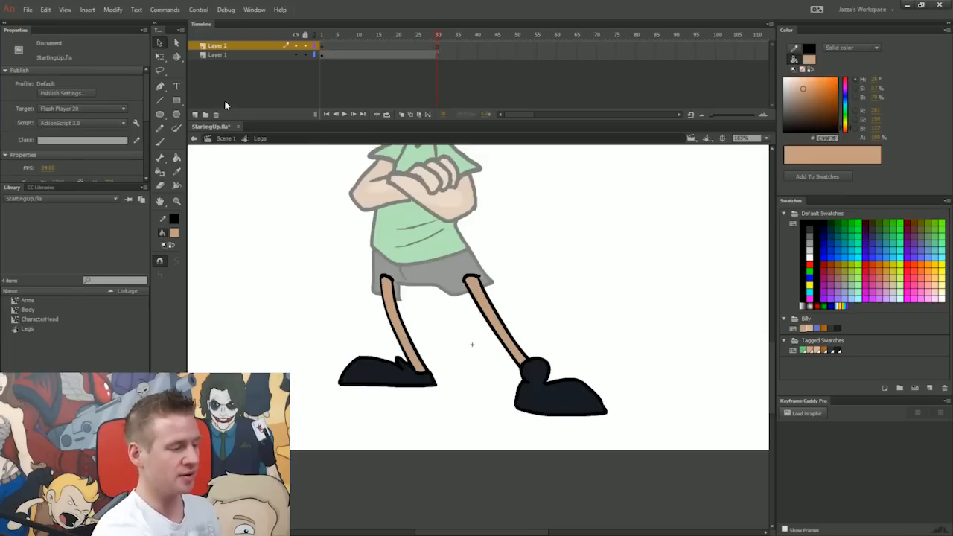
click(321, 55)
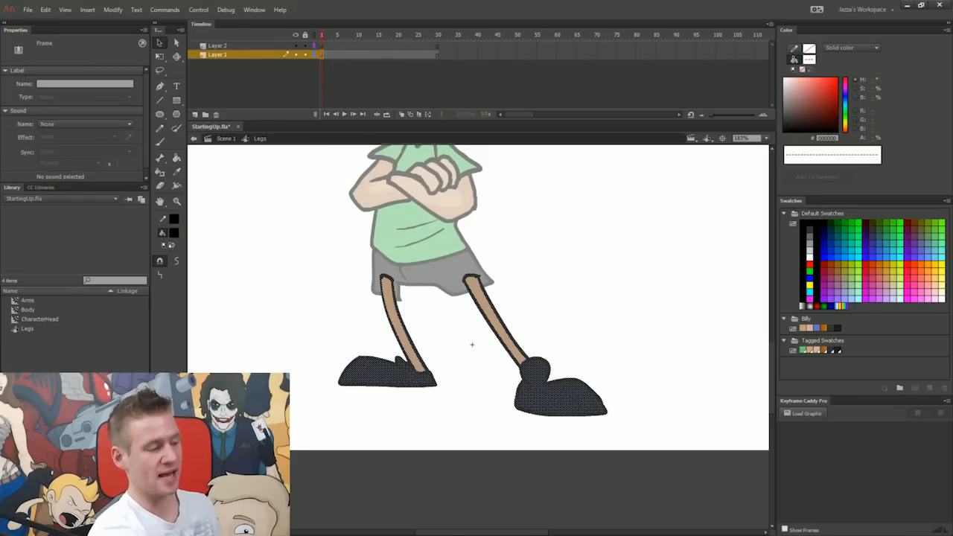
click(321, 45)
key(ctrl+shift+v)
click(326, 36)
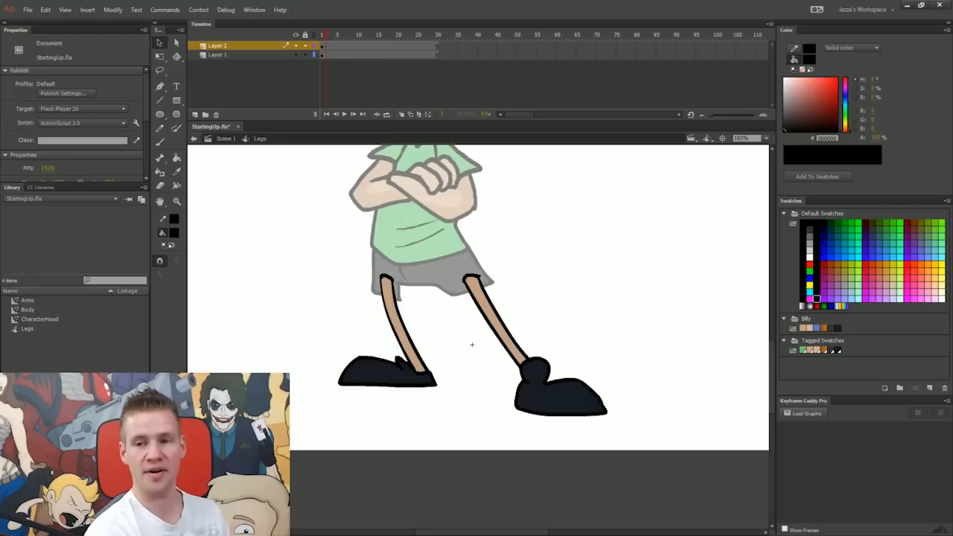
Delete the left leg and shoe from Layer 1 with Layer 2 hidden, and show Layer 2 again.
click(295, 45)
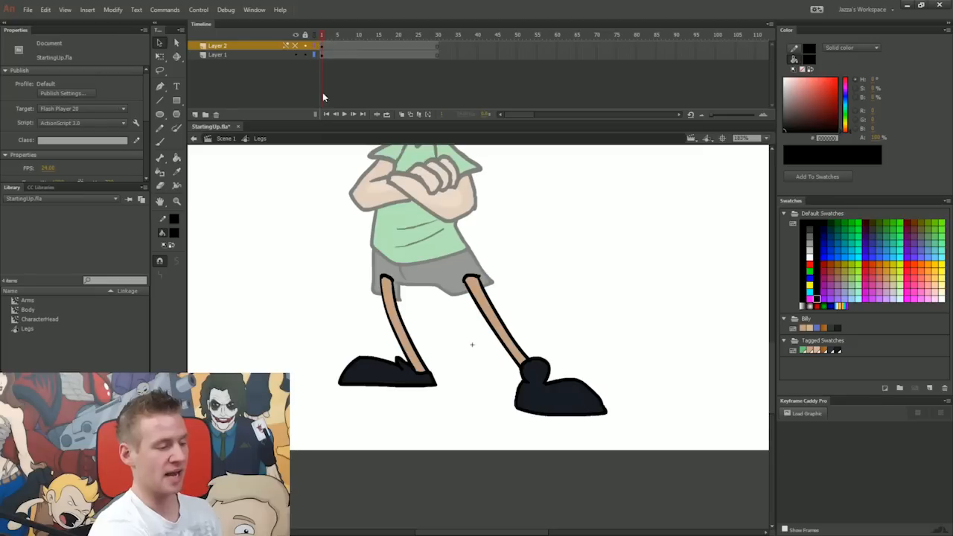
drag(320, 451, 455, 224)
key(Delete)
click(295, 46)
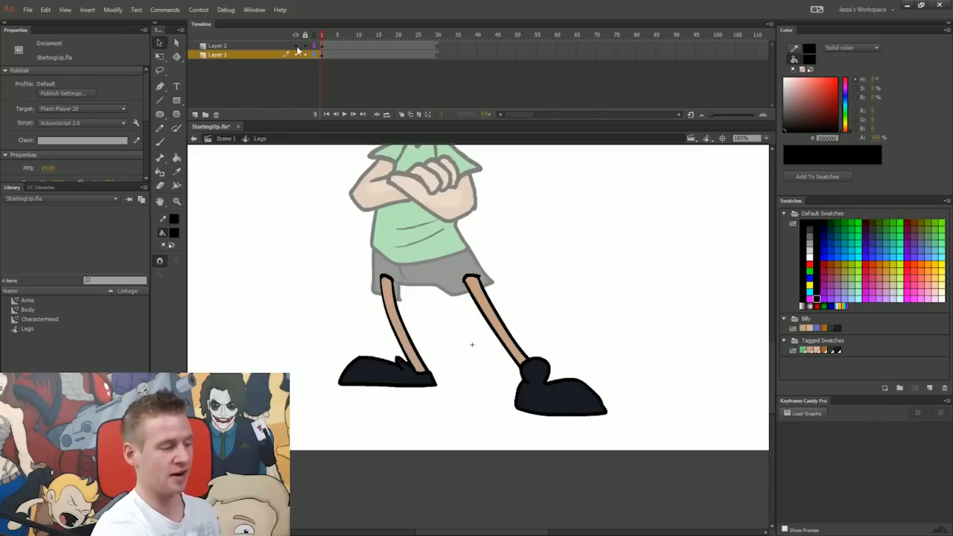
Delete the right leg and shoe from Layer 2 with Layer 1 hidden, and show Layer 1 again.
click(322, 46)
key(Escape)
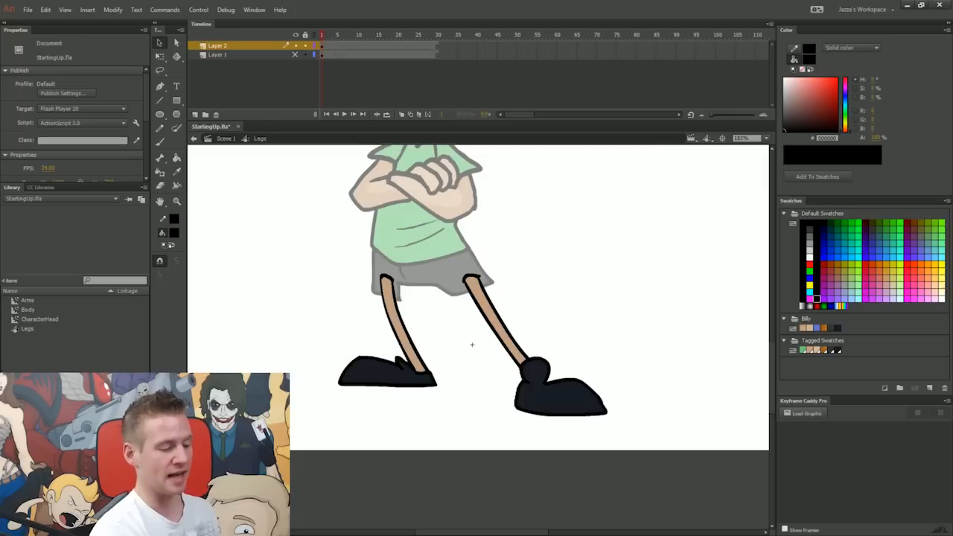
drag(639, 229, 458, 457)
key(Delete)
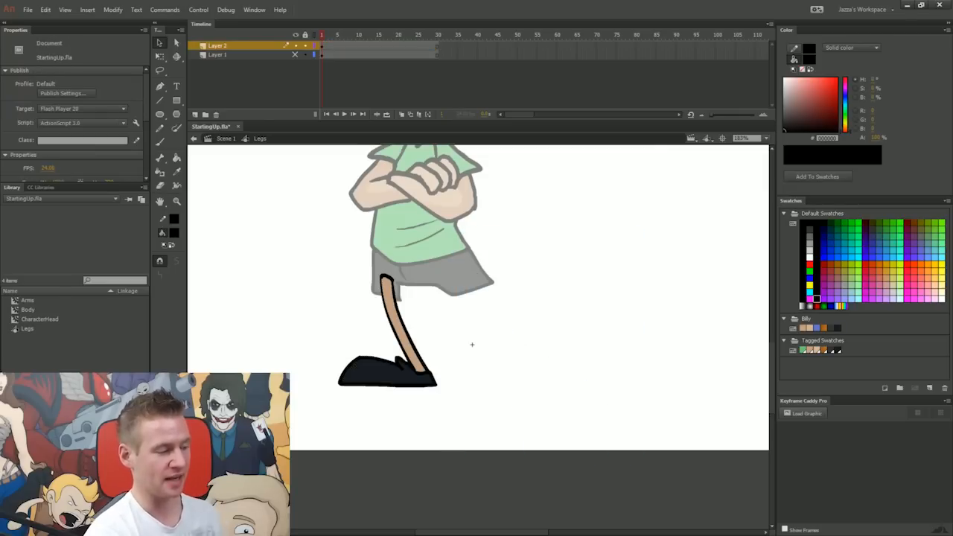
click(295, 55)
Insert a blank keyframe at frame 10 of Layer 1 and turn on onion skinning.
drag(325, 35, 423, 58)
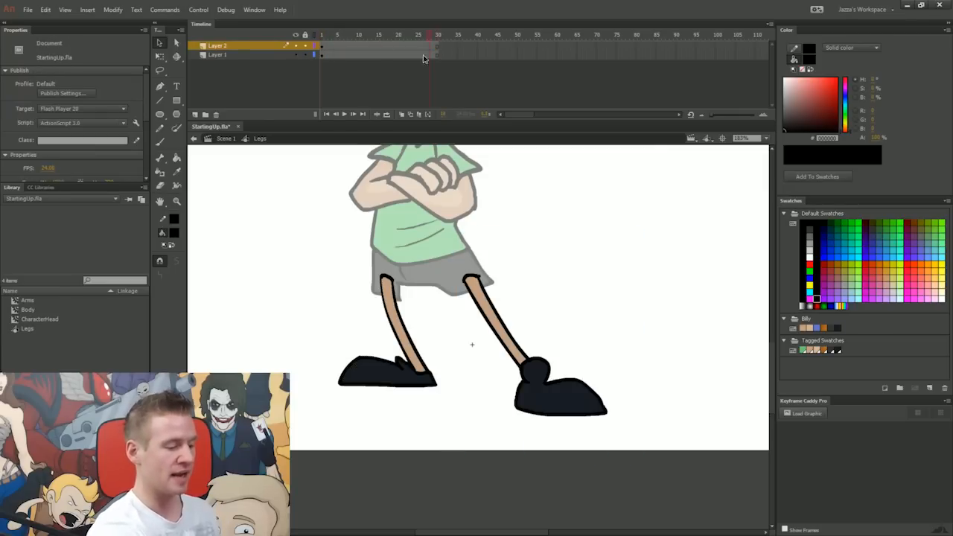
click(323, 45)
click(323, 55)
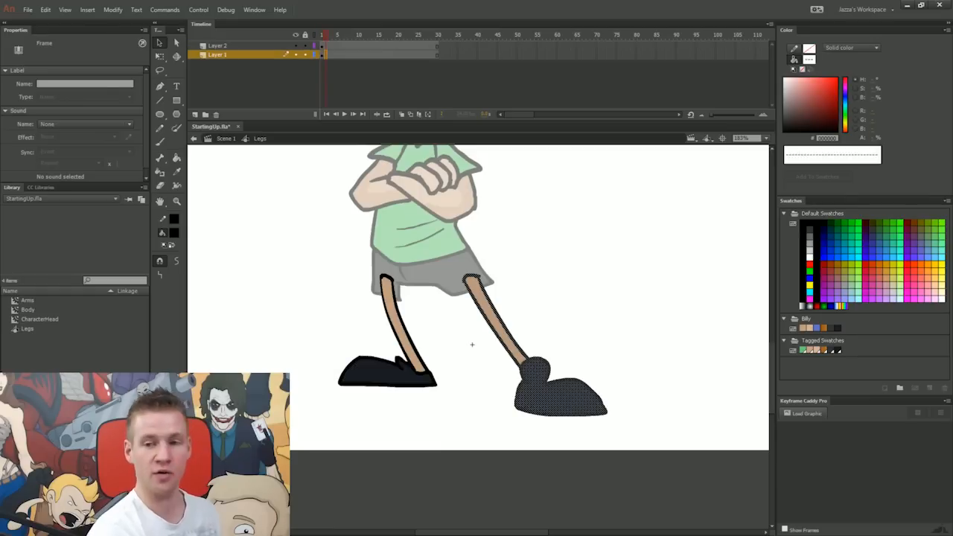
drag(325, 36, 358, 35)
click(358, 46)
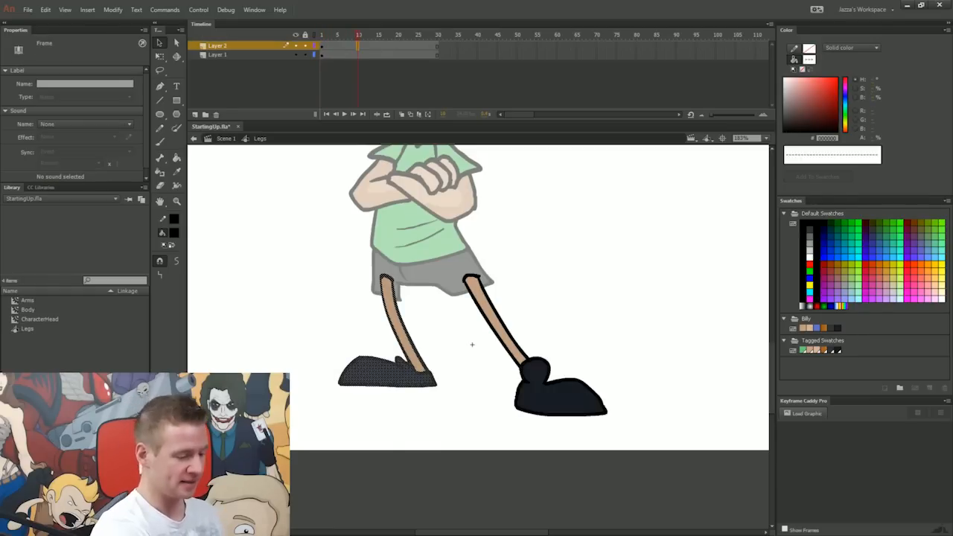
click(362, 56)
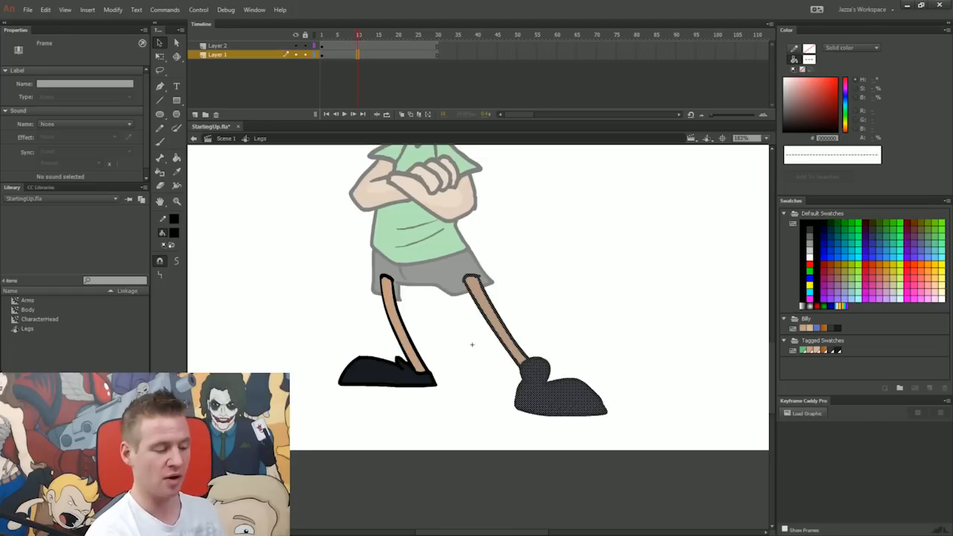
key(Delete)
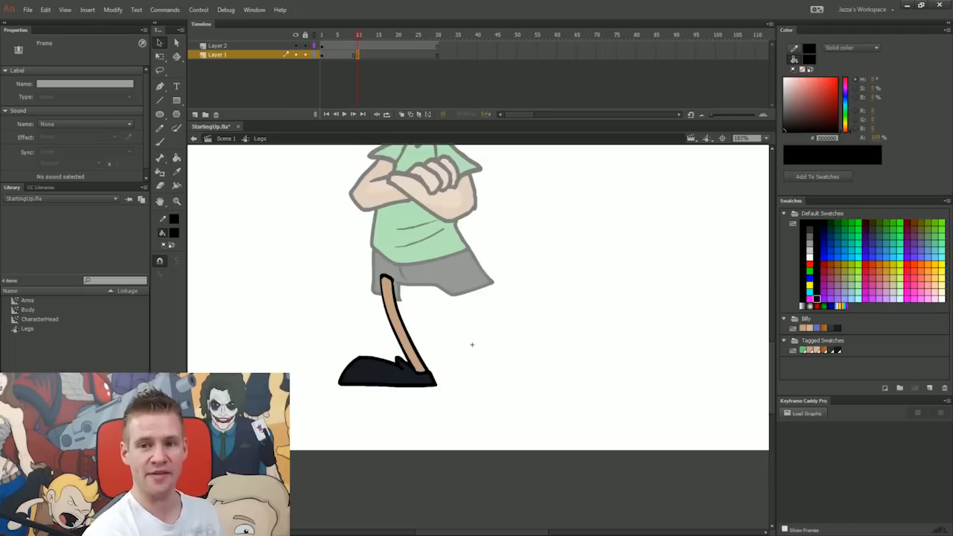
key(b)
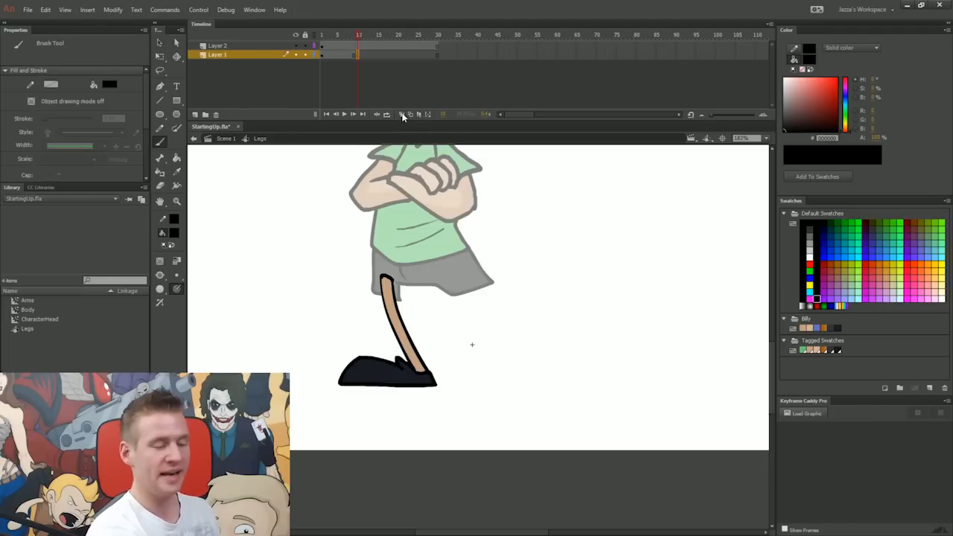
click(403, 114)
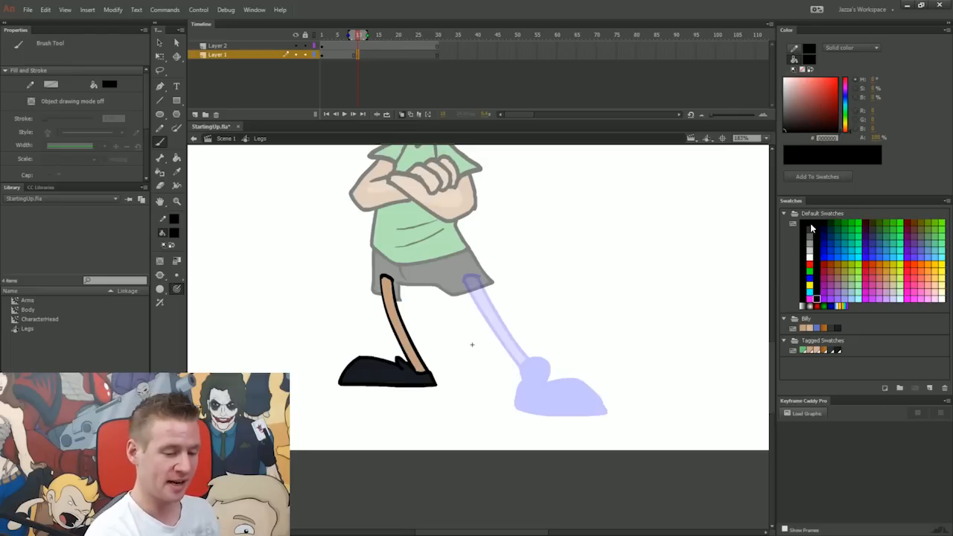
Draw the right leg and its shoe in black brush outline on frame 10, with the toe lifted and the heel planted.
mouse_move(462, 277)
mouse_down()
mouse_move(521, 371)
mouse_move(549, 376)
mouse_move(598, 359)
mouse_up()
mouse_move(525, 378)
mouse_down()
mouse_move(518, 406)
mouse_move(545, 413)
mouse_move(611, 388)
mouse_up()
mouse_move(519, 407)
mouse_down()
mouse_move(614, 377)
mouse_move(609, 389)
mouse_up()
drag(596, 356, 614, 378)
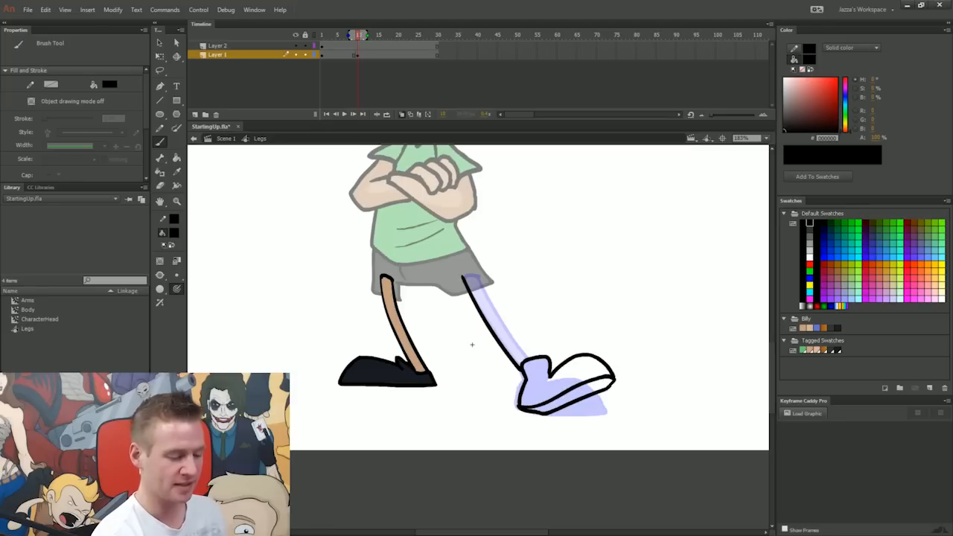
drag(468, 273, 530, 357)
Fill the redrawn leg with the tagged skin tone and the lifted shoe and its sole with the tagged dark colour.
click(809, 350)
key(k)
click(495, 320)
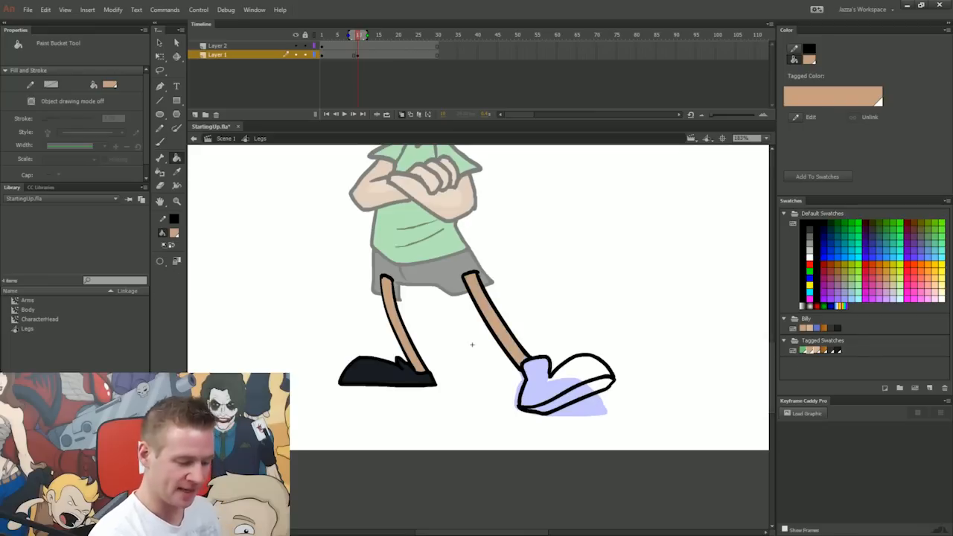
click(838, 350)
click(563, 380)
click(575, 395)
Copy the resting-leg frame to frame 15 of Layer 1 and play the foot tap from the start.
key(comma)
key(period)
key(comma)
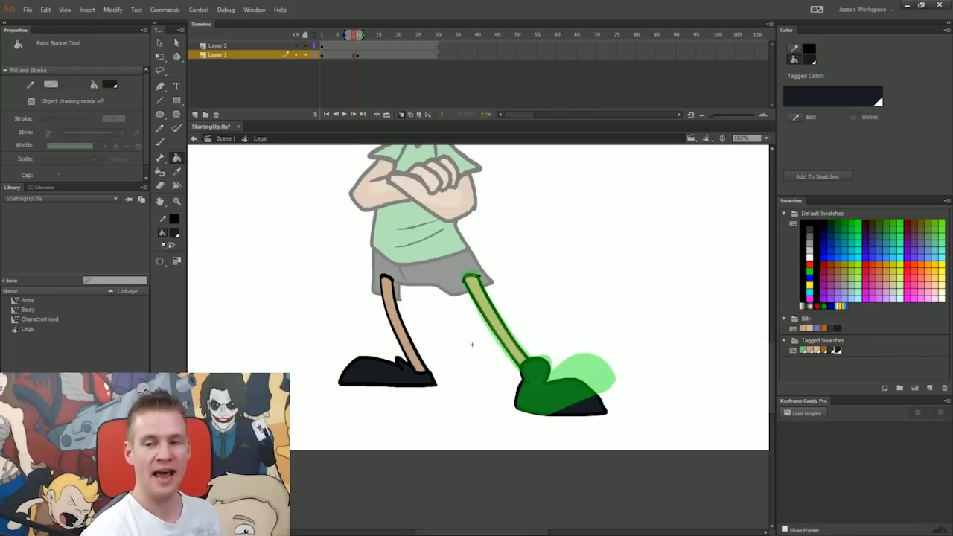
click(354, 54)
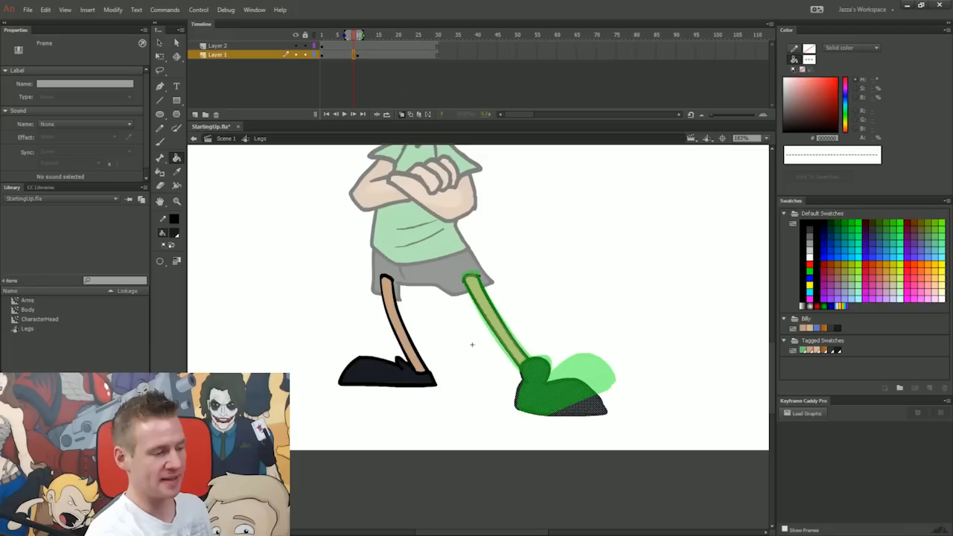
click(382, 54)
key(comma)
key(ctrl+alt+v)
drag(378, 35, 322, 35)
key(Return)
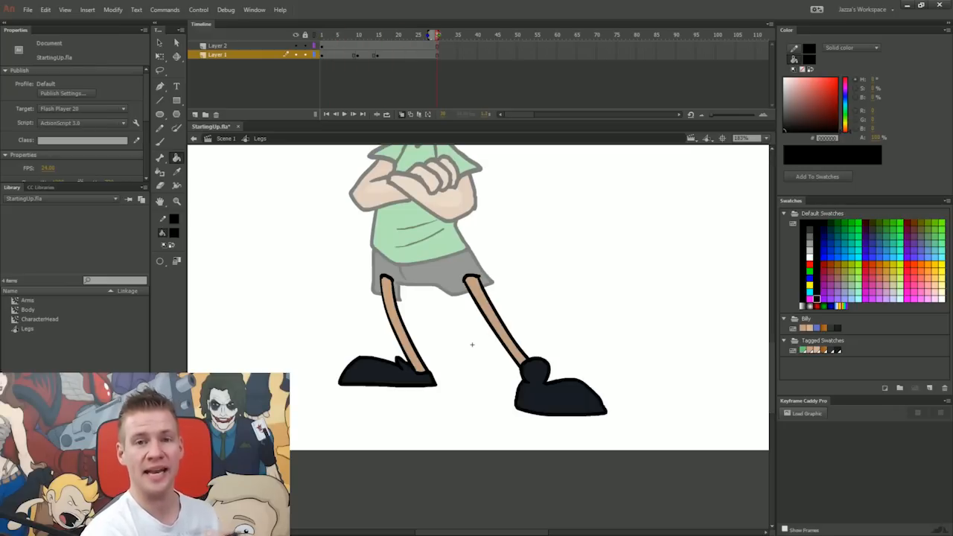
Turn off onion skinning and insert a blank keyframe at frame 9 of Layer 1, before the toe-up pose.
click(353, 55)
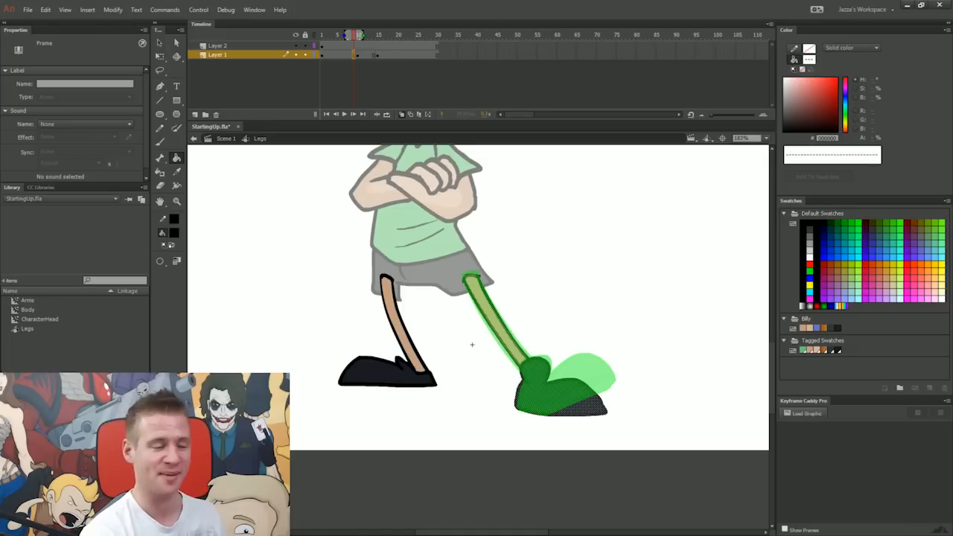
click(402, 115)
mouse_move(352, 36)
mouse_down()
mouse_move(360, 46)
mouse_move(347, 50)
mouse_up()
click(361, 56)
click(354, 54)
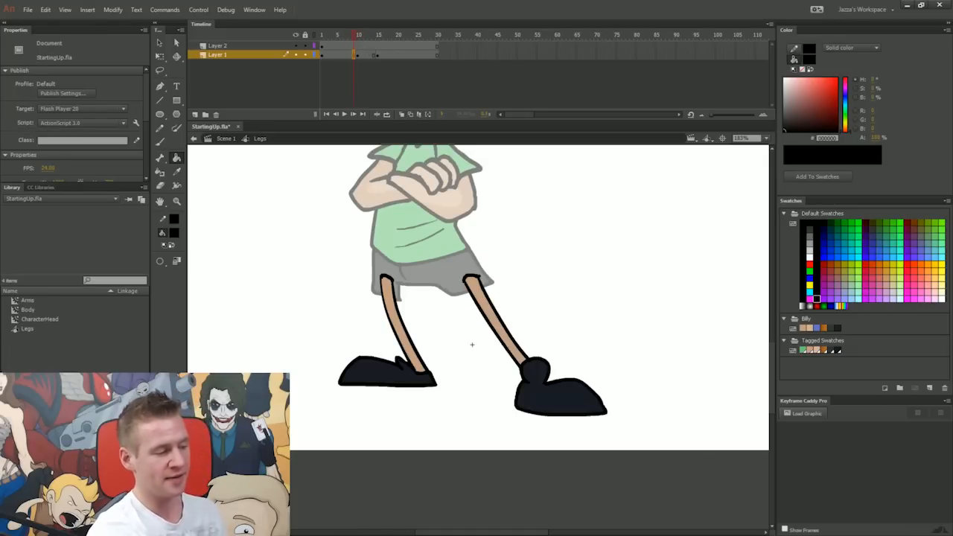
key(Delete)
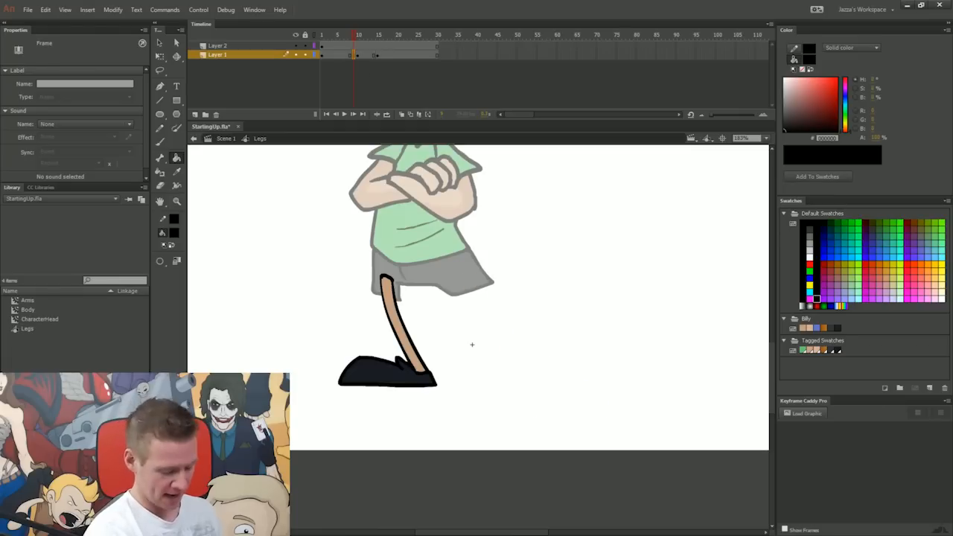
Step through the frames around frame 9 to compare the resting and toe-up poses.
key(ctrl+z)
key(ctrl+z)
key(ctrl+z)
key(ctrl+z)
key(ctrl+z)
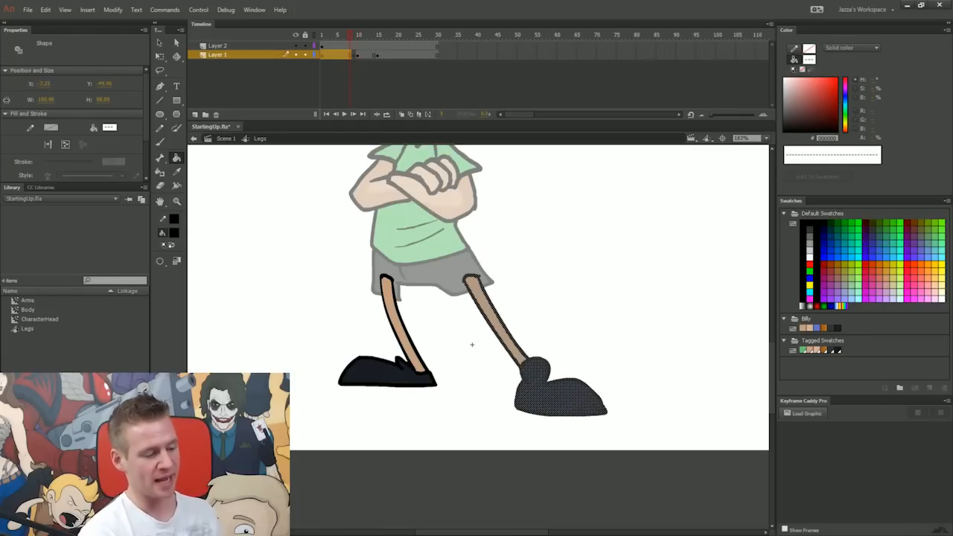
key(period)
key(period)
key(comma)
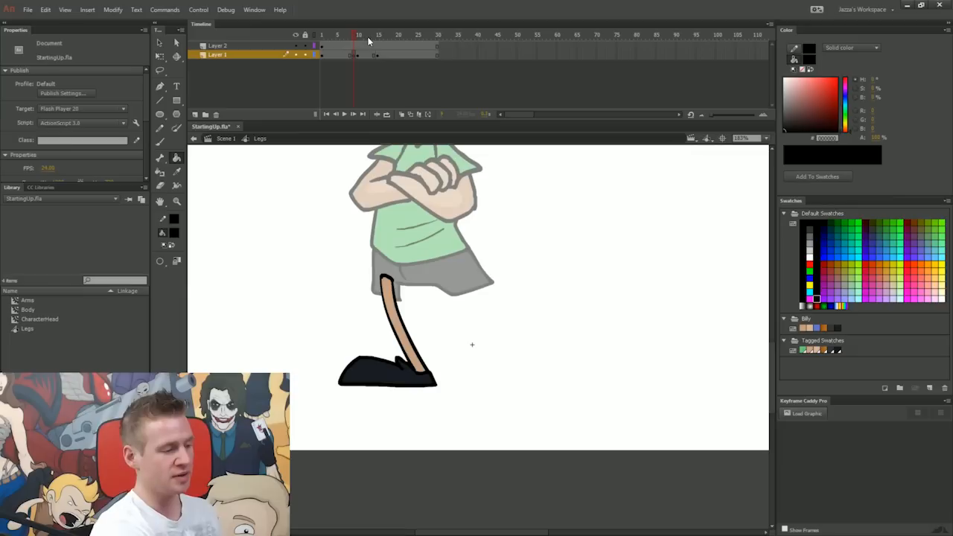
Enable onion skin outlines and brush the leg with a half-lifted shoe on frame 9 as an in-between.
click(403, 114)
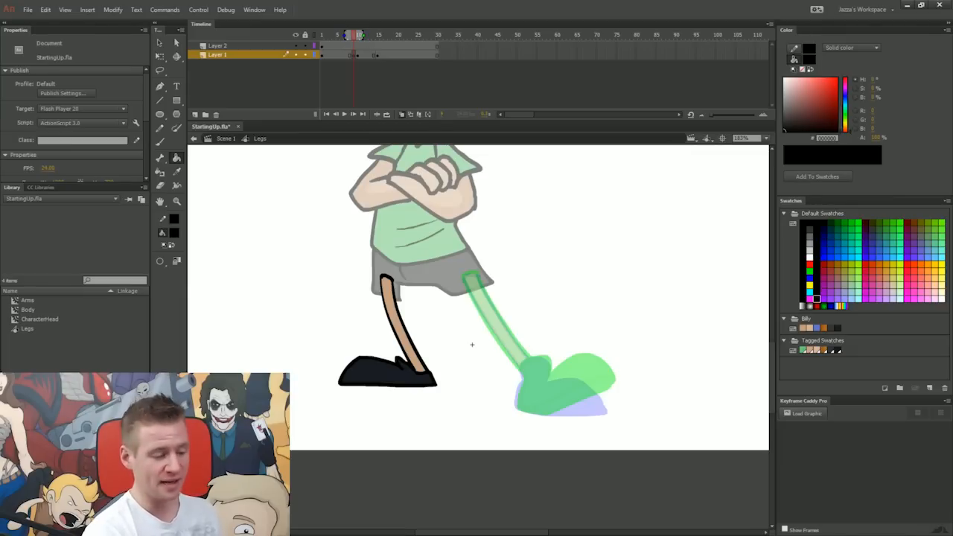
key(b)
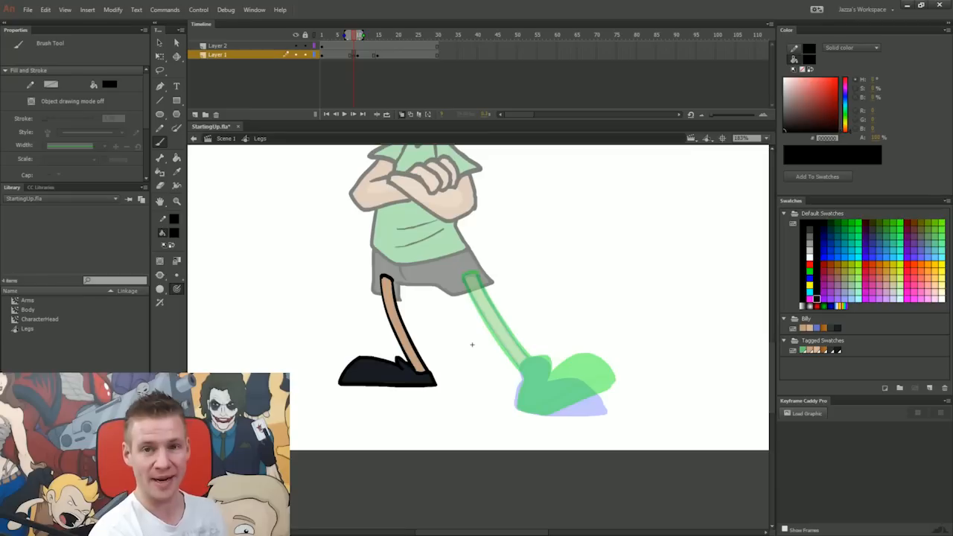
click(409, 114)
mouse_move(524, 379)
mouse_down()
mouse_move(551, 364)
mouse_move(549, 383)
mouse_move(582, 369)
mouse_move(611, 390)
mouse_move(612, 407)
mouse_up()
mouse_move(524, 380)
mouse_down()
mouse_move(518, 407)
mouse_move(610, 408)
mouse_up()
mouse_move(521, 408)
mouse_down()
mouse_move(589, 399)
mouse_move(528, 409)
mouse_up()
mouse_move(461, 272)
mouse_down()
mouse_move(526, 370)
mouse_move(465, 268)
mouse_up()
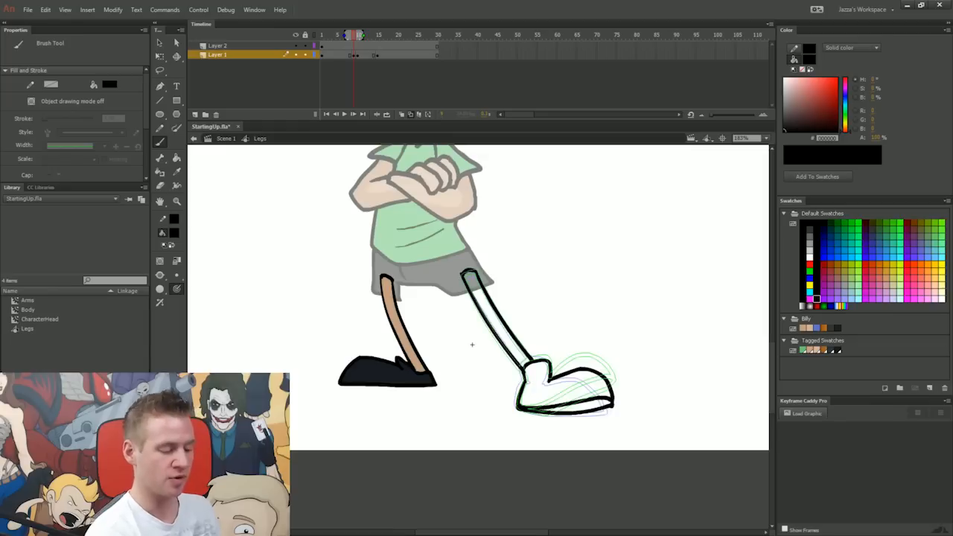
Fill the in-between leg with the tagged skin tone and its shoe and sole with the tagged dark colour.
click(805, 350)
key(k)
click(493, 316)
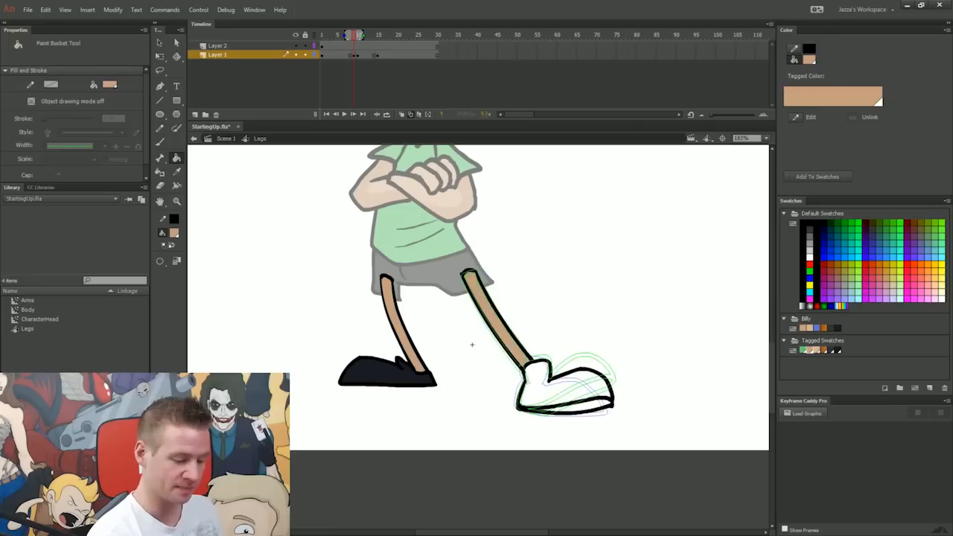
click(832, 350)
click(559, 389)
click(584, 407)
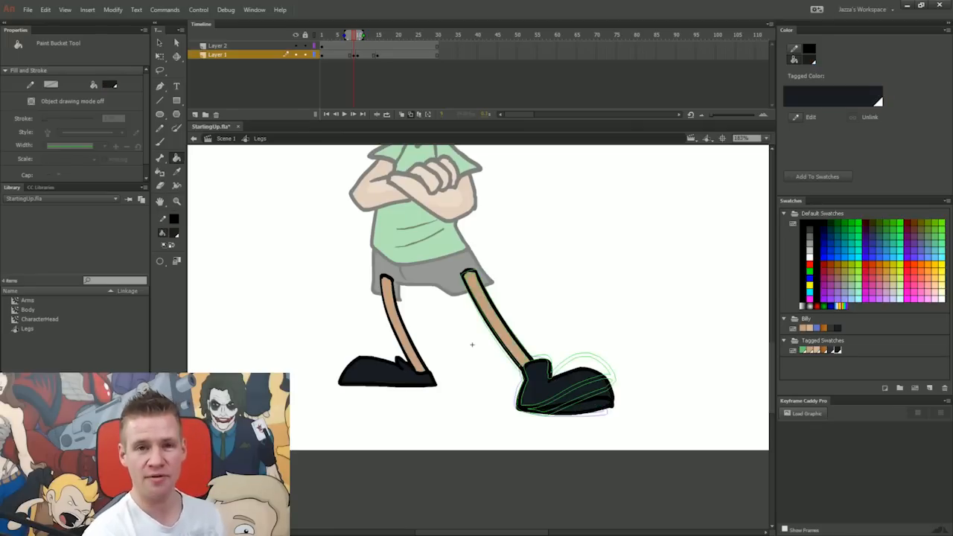
Move the in-between keyframe to frame 8 of Layer 1 and insert a blank keyframe at frame 7.
key(F6)
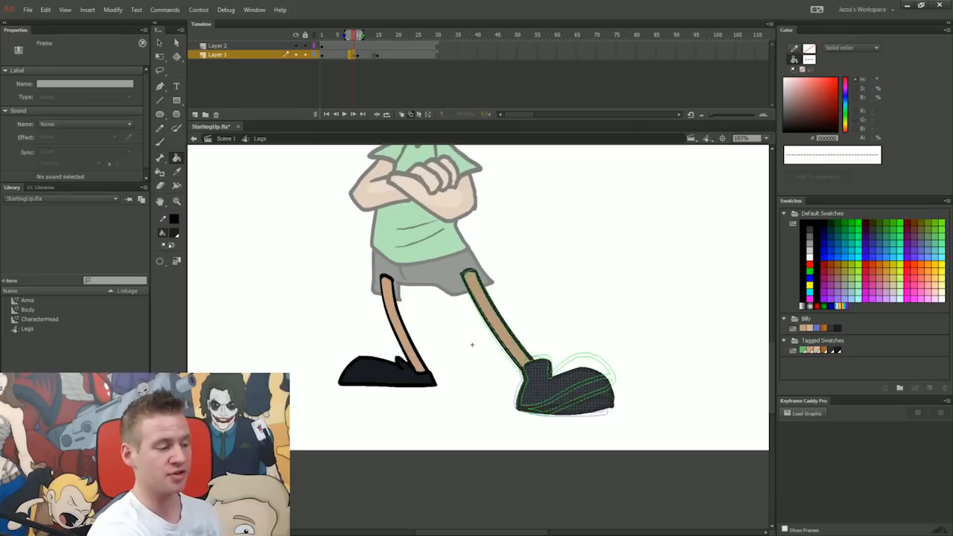
drag(354, 55, 349, 56)
click(345, 55)
key(F7)
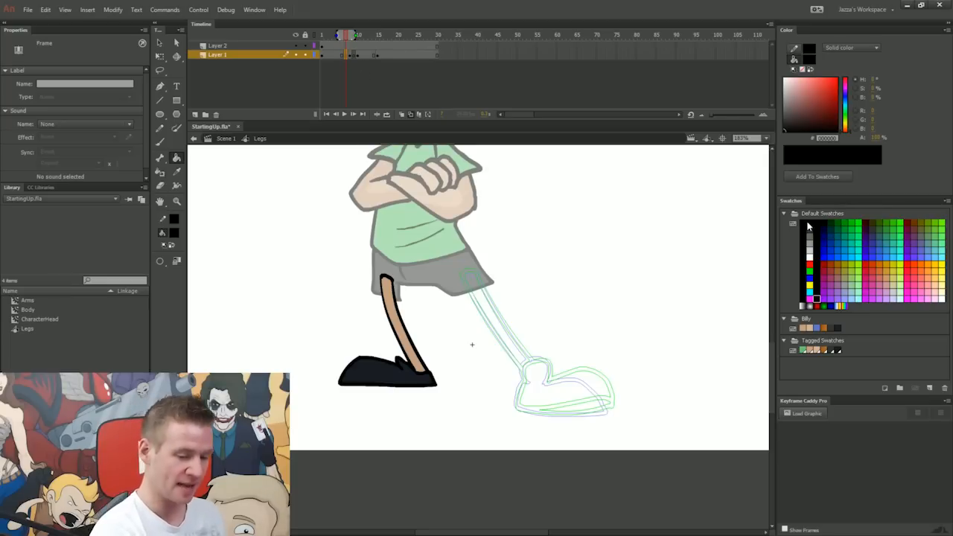
Brush the remaining in-between drawings of the front leg and shoe on frames 7 and 9, following the onion skin outlines.
key(b)
key(.)
key(.)
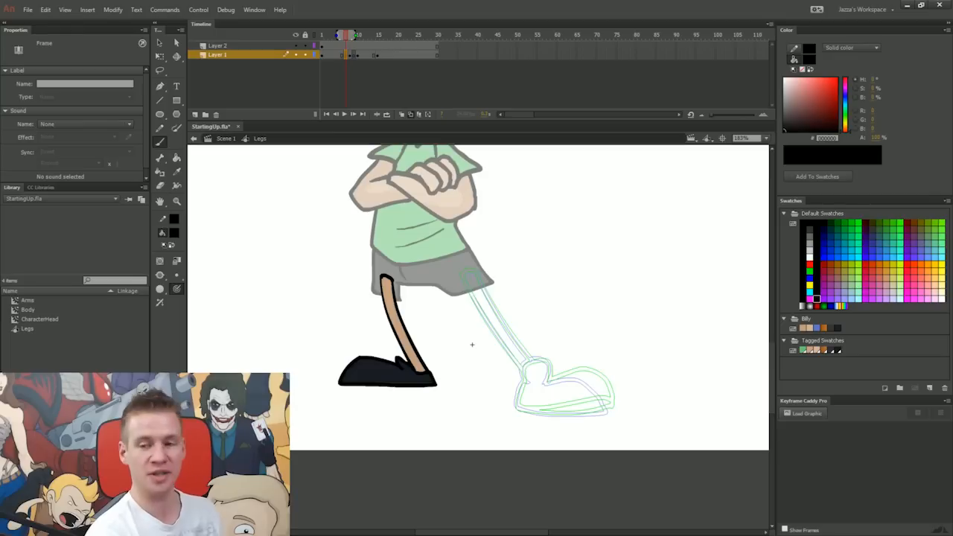
mouse_move(462, 272)
mouse_down()
mouse_move(525, 370)
mouse_move(477, 270)
mouse_move(530, 362)
mouse_move(525, 380)
mouse_move(531, 366)
mouse_move(550, 366)
mouse_move(548, 380)
mouse_move(584, 374)
mouse_move(609, 405)
mouse_up()
mouse_move(526, 383)
mouse_down()
mouse_move(516, 408)
mouse_move(613, 405)
mouse_up()
key(ctrl+z)
drag(516, 407, 591, 410)
key(ctrl+z)
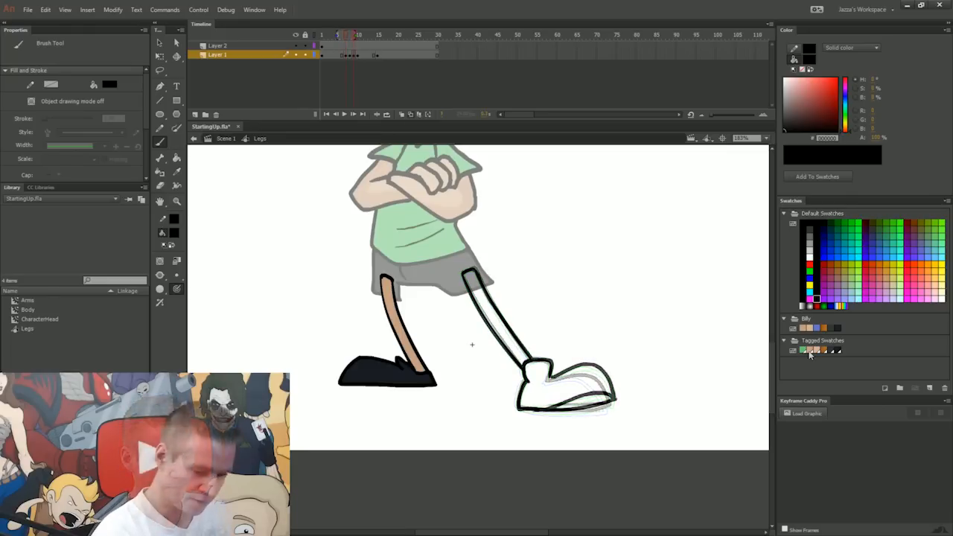
Disable the onion skin outlines and fill the front leg on frames 7 and 9 with the tagged skin tone.
click(410, 115)
click(810, 350)
key(k)
click(497, 320)
key(comma)
key(comma)
click(497, 318)
Fill the front shoe and its sole on the frame 7 and 9 in-betweens with the tagged dark colour.
click(837, 351)
click(551, 390)
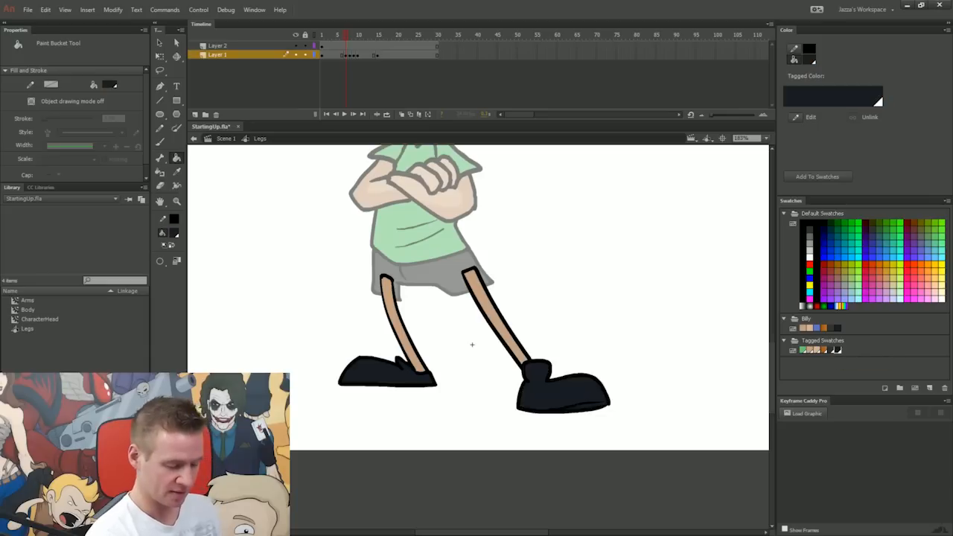
key(period)
click(552, 390)
key(period)
click(552, 389)
click(581, 403)
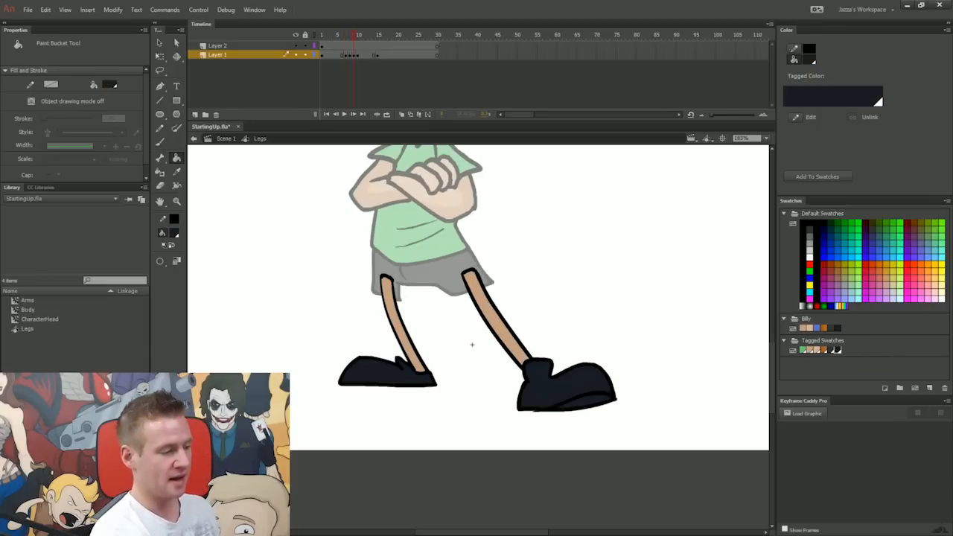
Scrub and step through frames 5 to 10 to examine the foot lift sequence.
click(345, 46)
mouse_move(345, 48)
mouse_down()
mouse_move(363, 46)
mouse_move(335, 57)
mouse_move(362, 57)
mouse_move(340, 60)
mouse_move(358, 64)
mouse_move(353, 36)
mouse_move(361, 38)
mouse_up()
drag(335, 35, 359, 36)
click(357, 55)
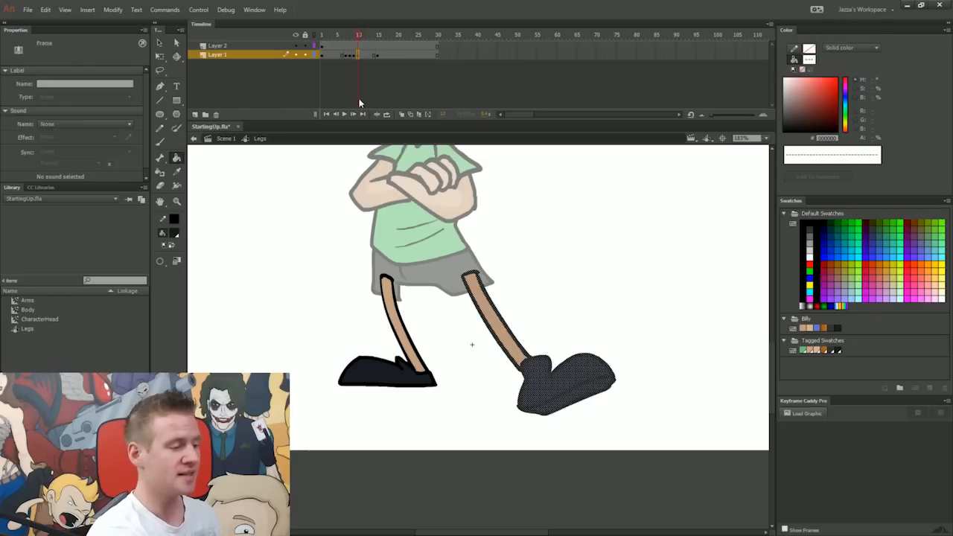
key(comma)
key(comma)
key(comma)
key(comma)
key(comma)
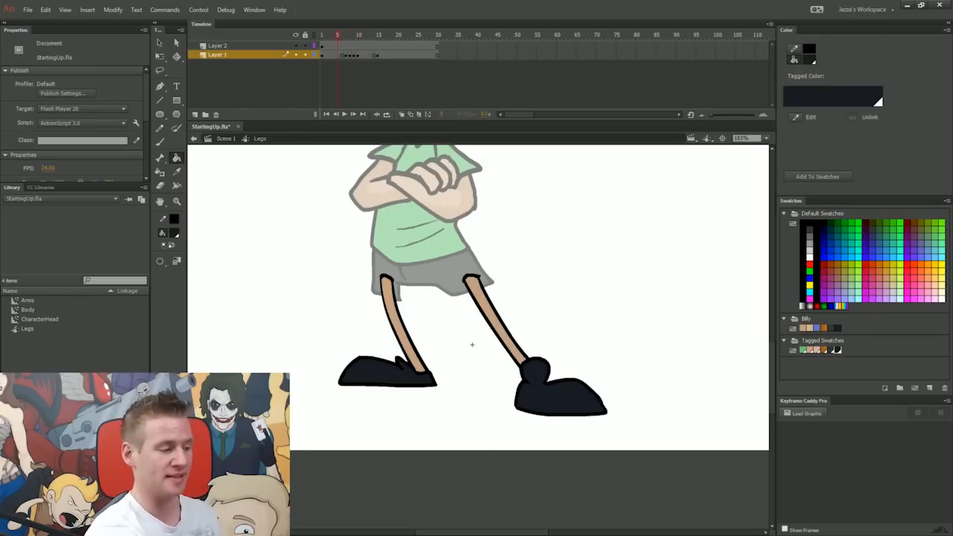
Retime the foot-lift keyframes on Layer 1 to start at frame 6, with each drawing held for two frames through frame 12.
click(346, 56)
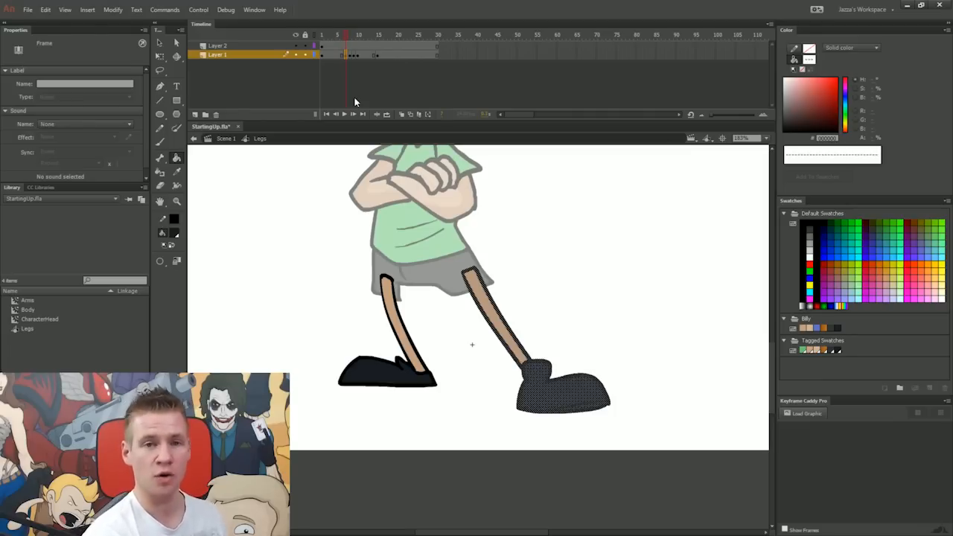
drag(346, 55, 365, 55)
click(362, 55)
key(Return)
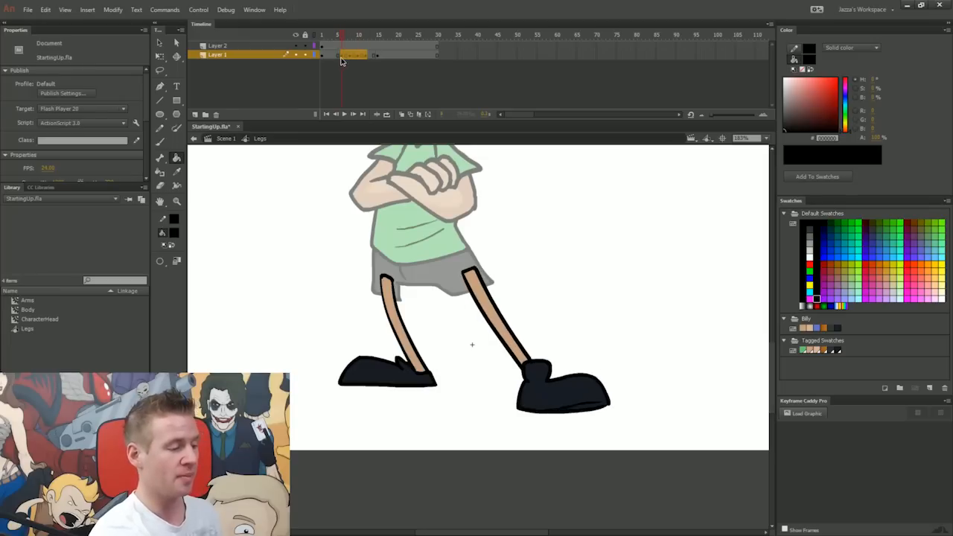
click(365, 56)
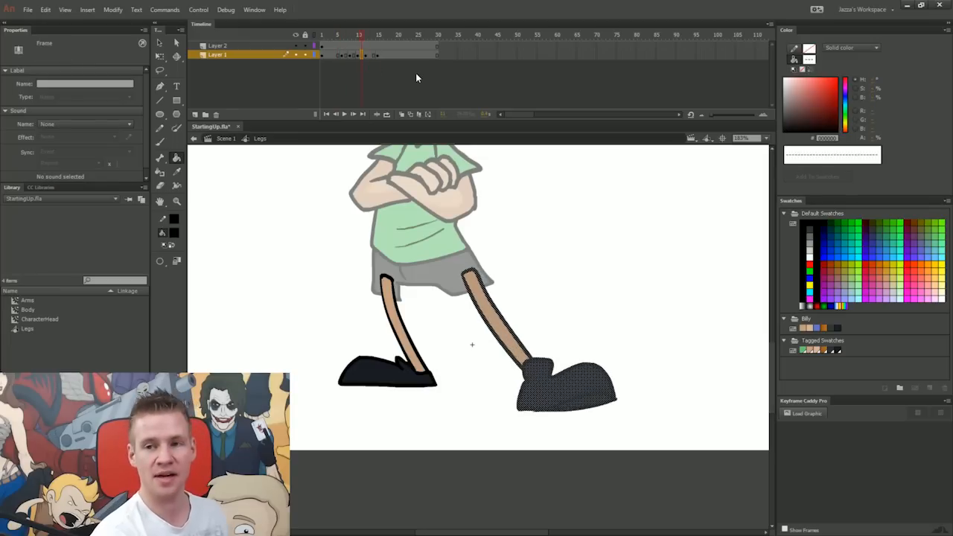
Copy the in-between drawings to Layer 1 after the raised pose, lower the foot to rest by frame 21, and play the tap.
click(377, 55)
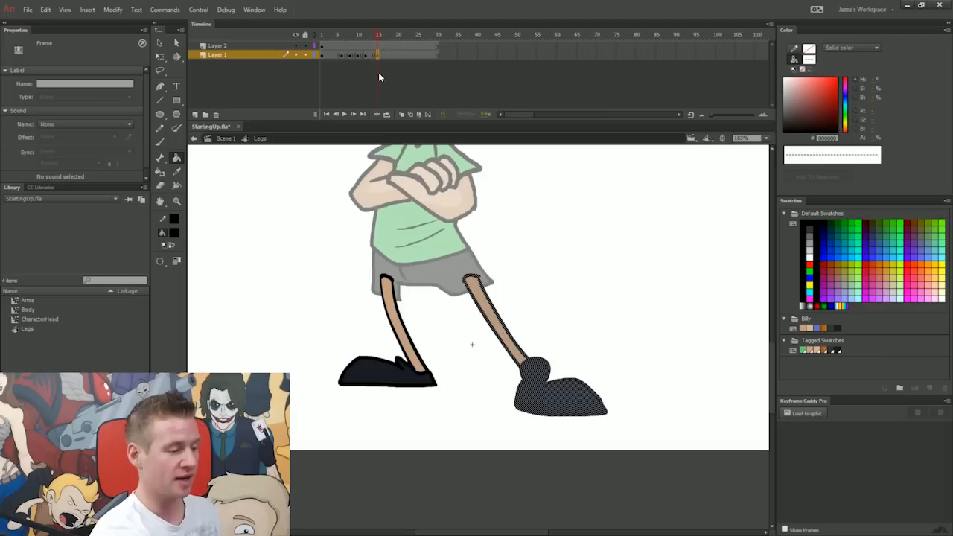
click(360, 55)
click(378, 55)
click(347, 55)
click(383, 56)
click(346, 56)
drag(346, 55, 325, 78)
key(Return)
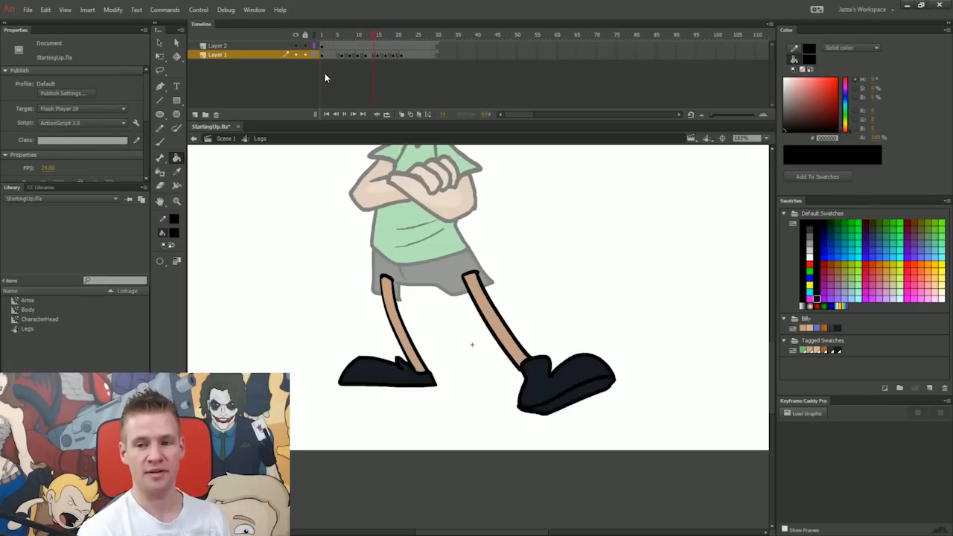
Return to Scene 1, show the whole frame, and play the foot tap on the full character from the start.
key(v)
drag(773, 366, 772, 351)
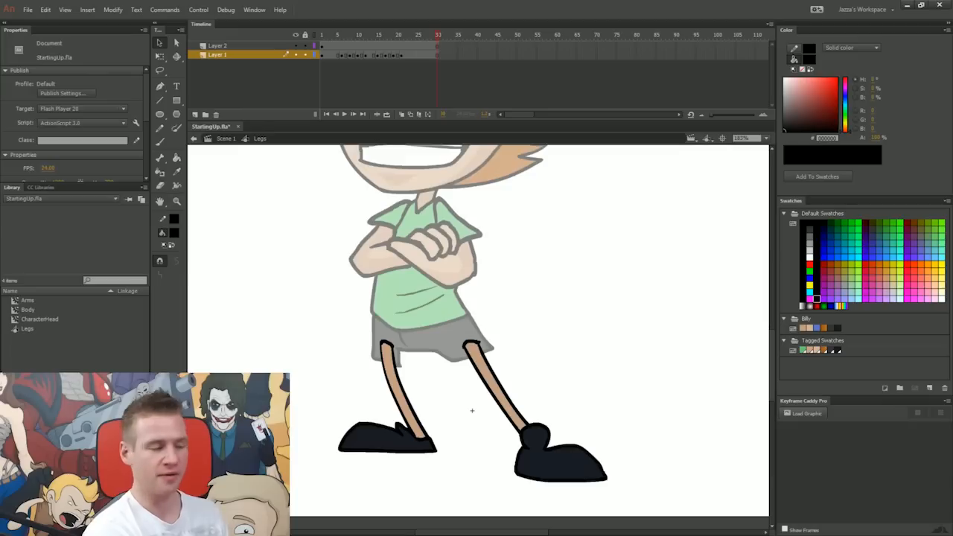
click(196, 140)
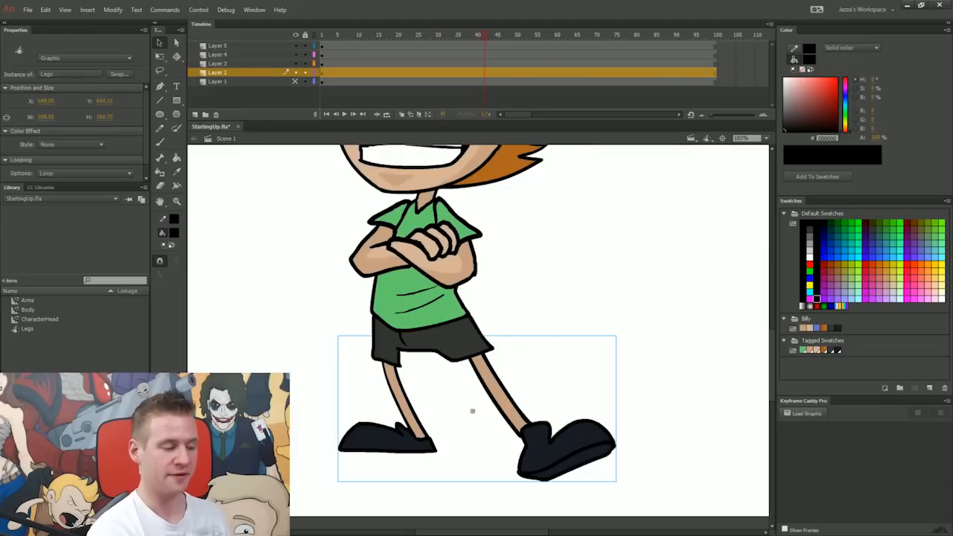
drag(395, 38, 326, 38)
click(764, 139)
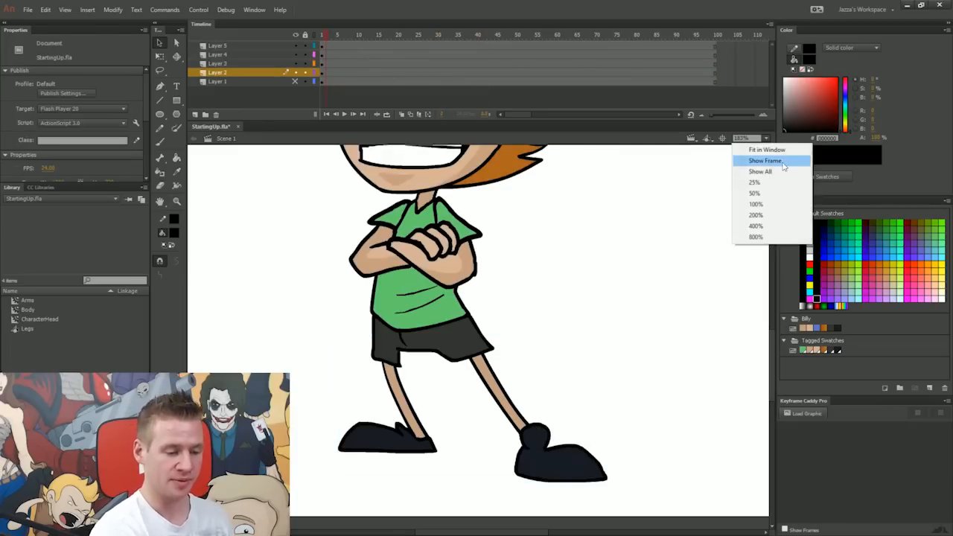
click(763, 157)
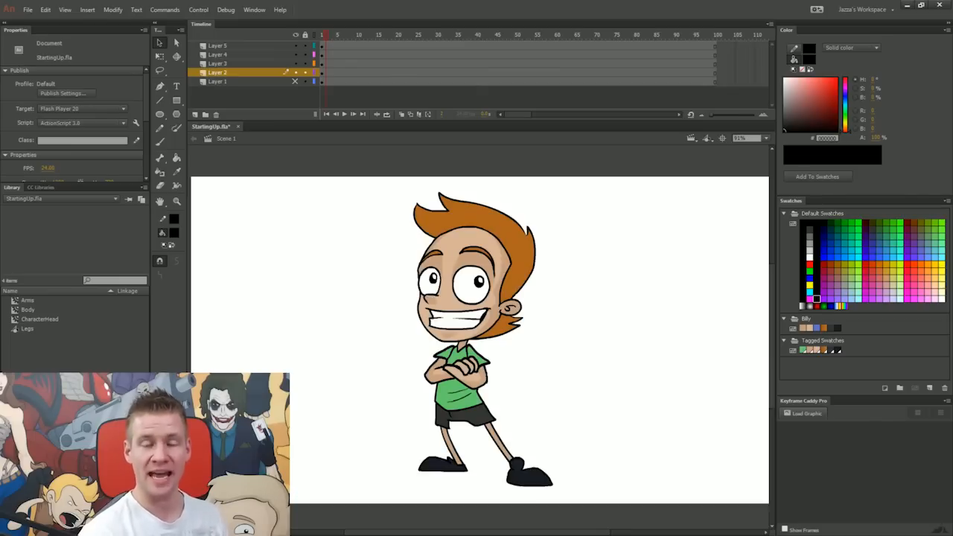
key(Return)
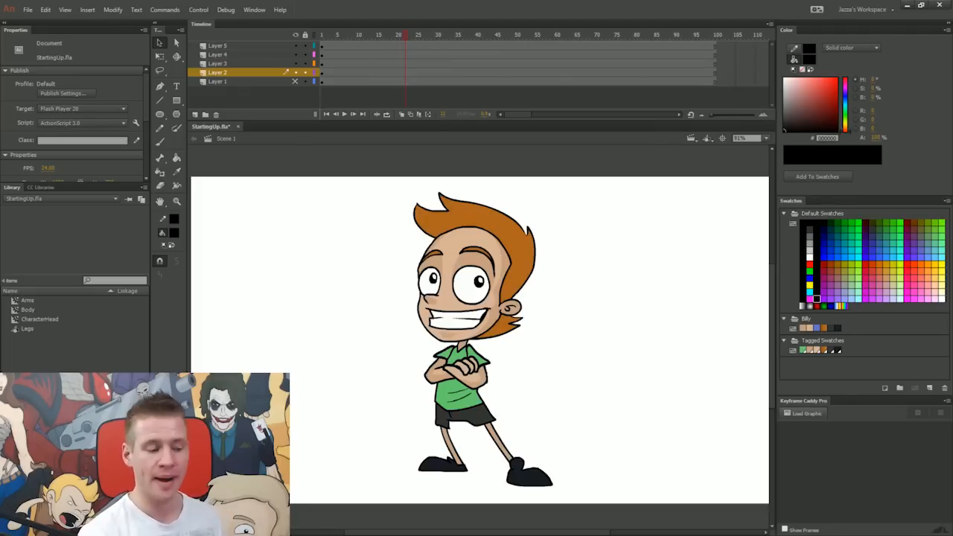
Try reducing all Scene 1 layers to a single frame and test the movie.
click(471, 417)
click(611, 402)
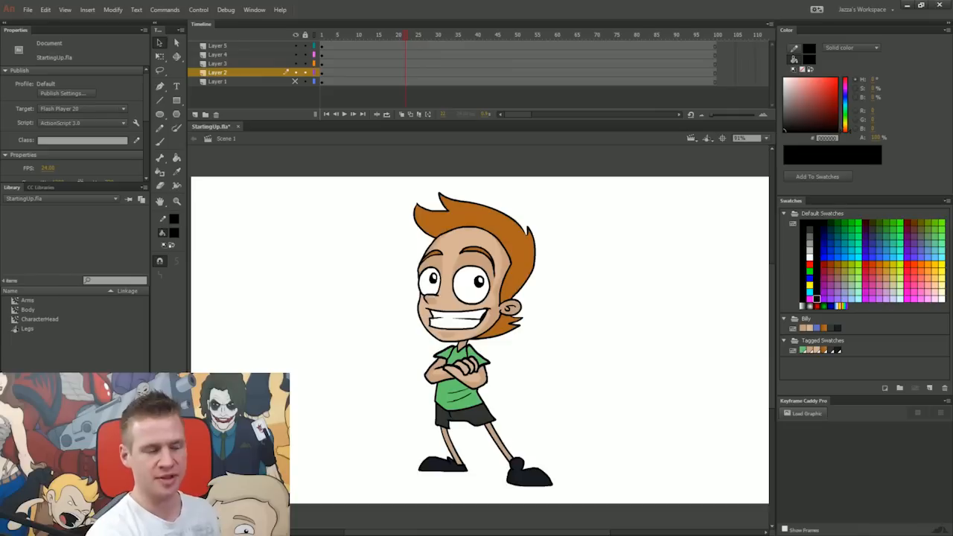
drag(322, 46, 322, 82)
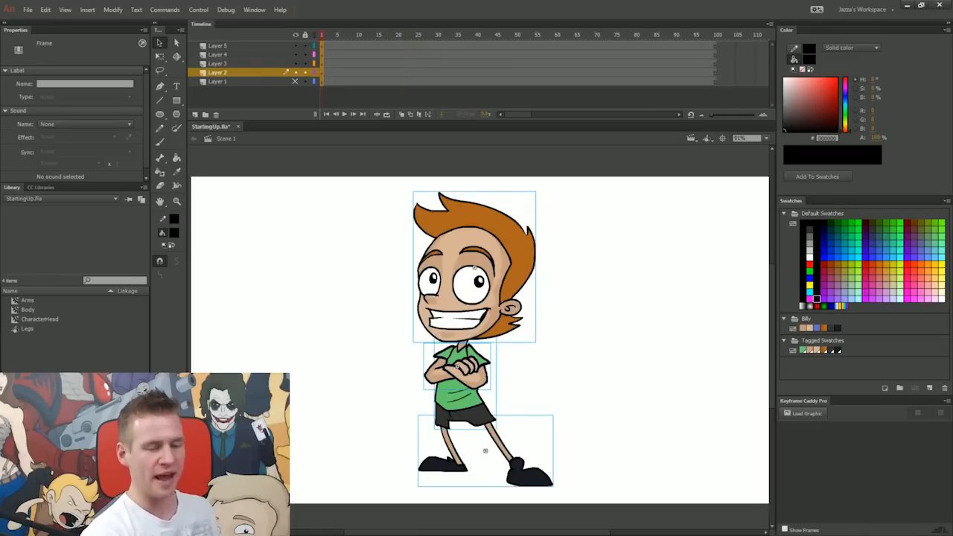
key(ctrl+alt+a)
key(F6)
key(ctrl+z)
key(ctrl+z)
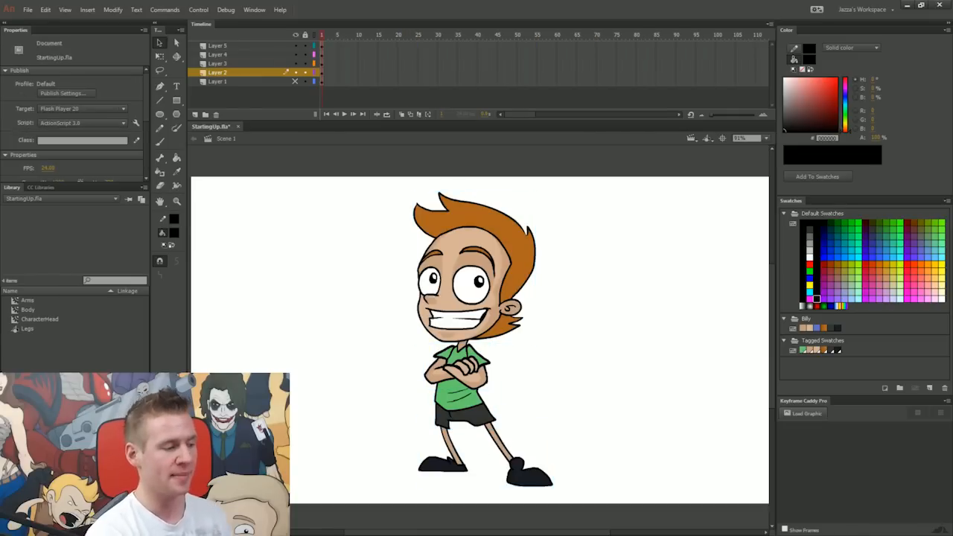
key(ctrl+Return)
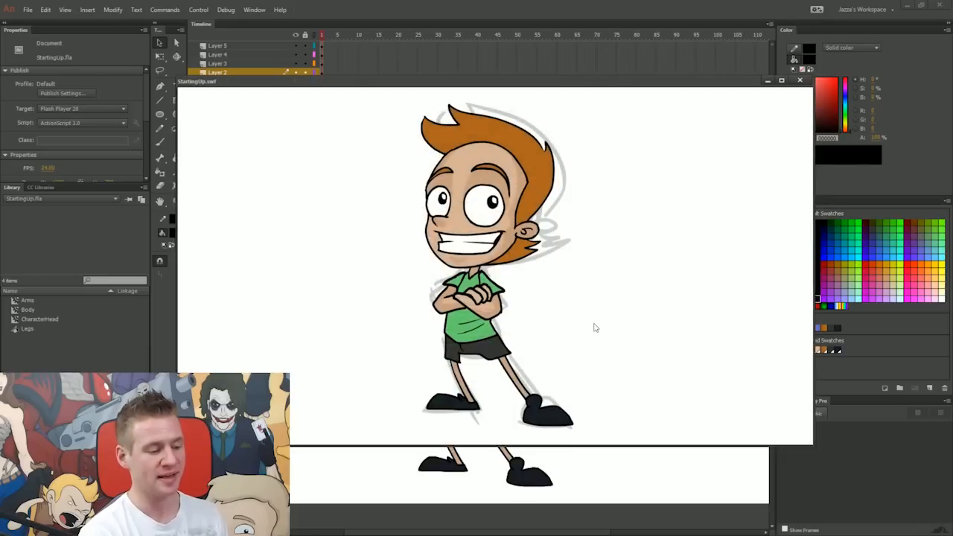
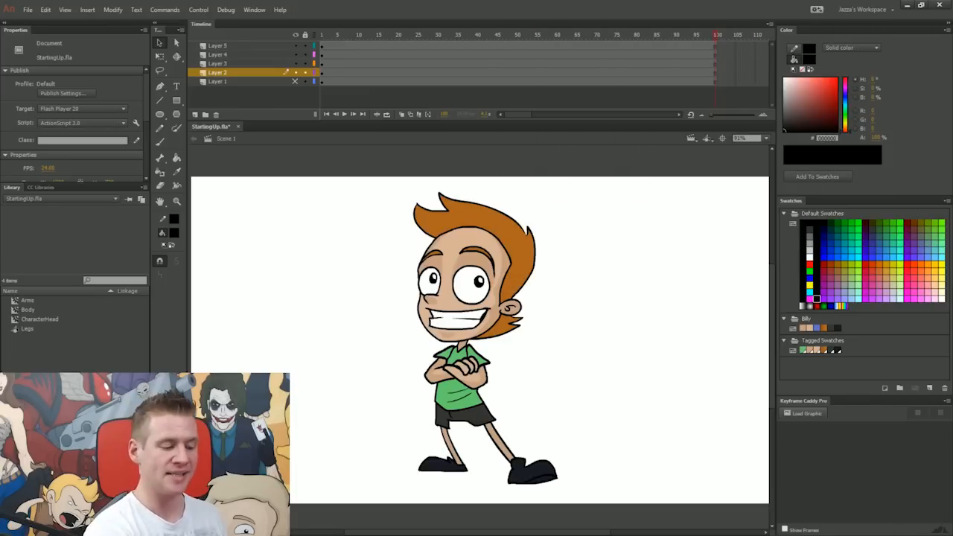
Change the CharacterHead library symbol's type to Graphic in its symbol properties.
click(475, 266)
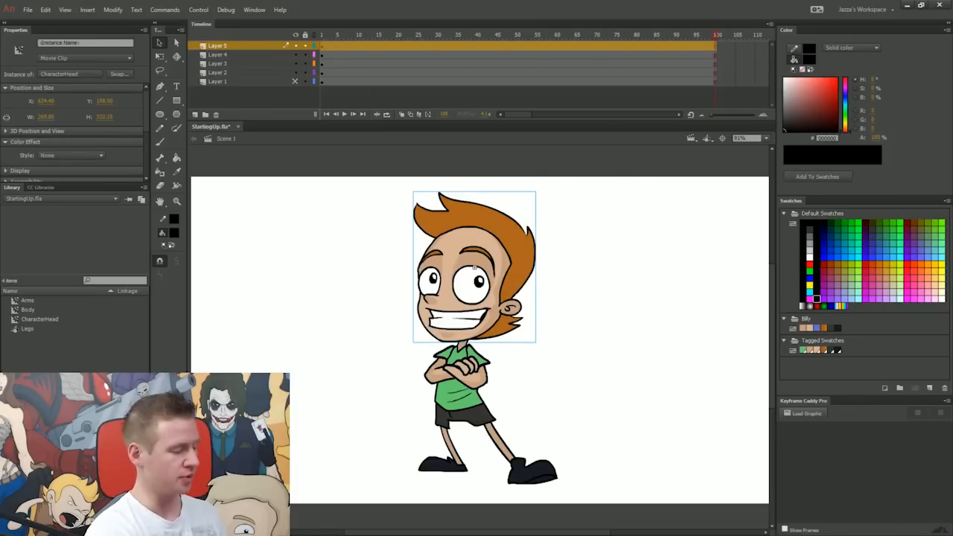
click(26, 304)
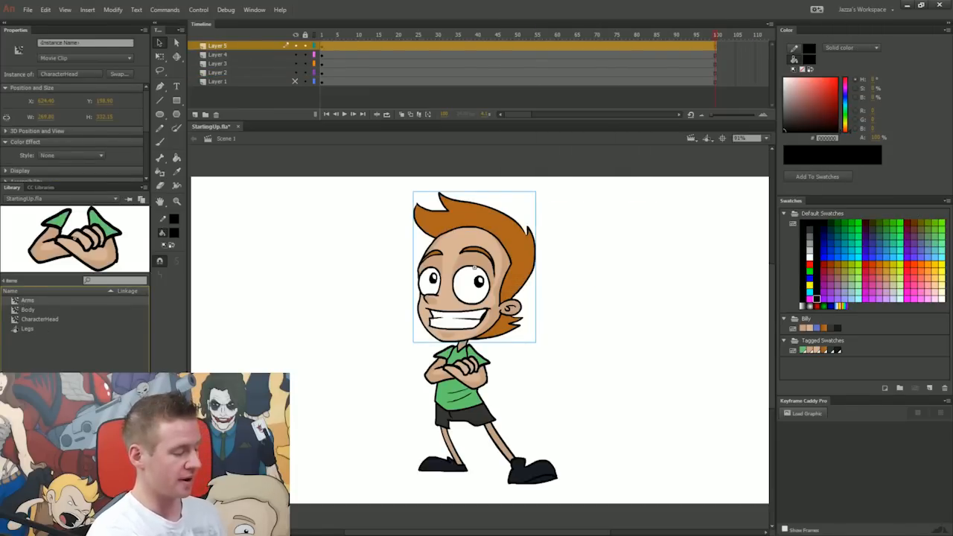
key(Down)
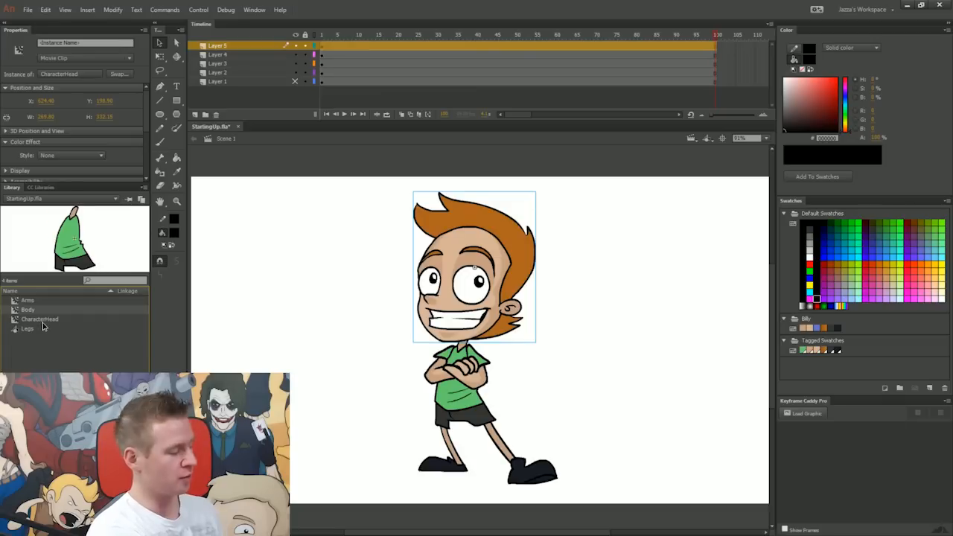
click(45, 320)
right_click(49, 320)
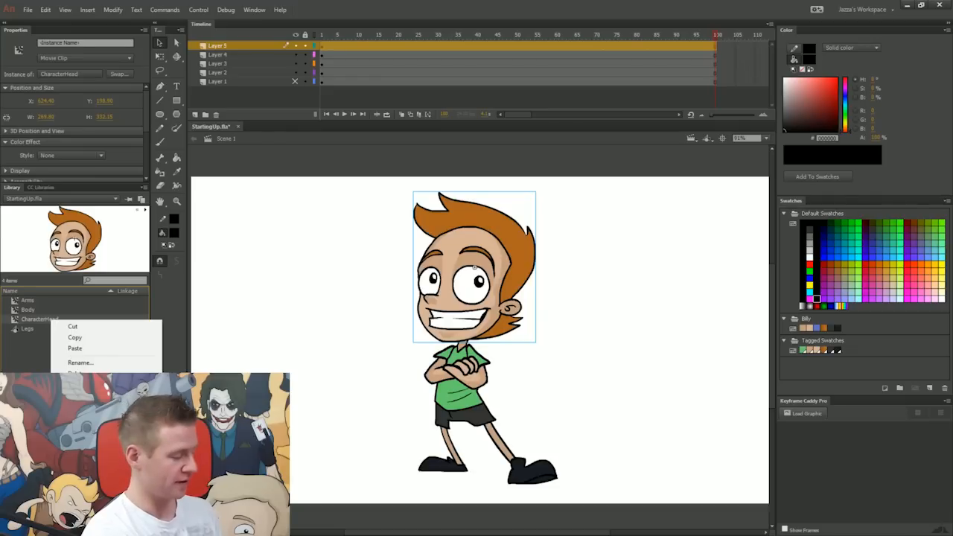
click(82, 454)
drag(615, 168, 623, 138)
click(629, 173)
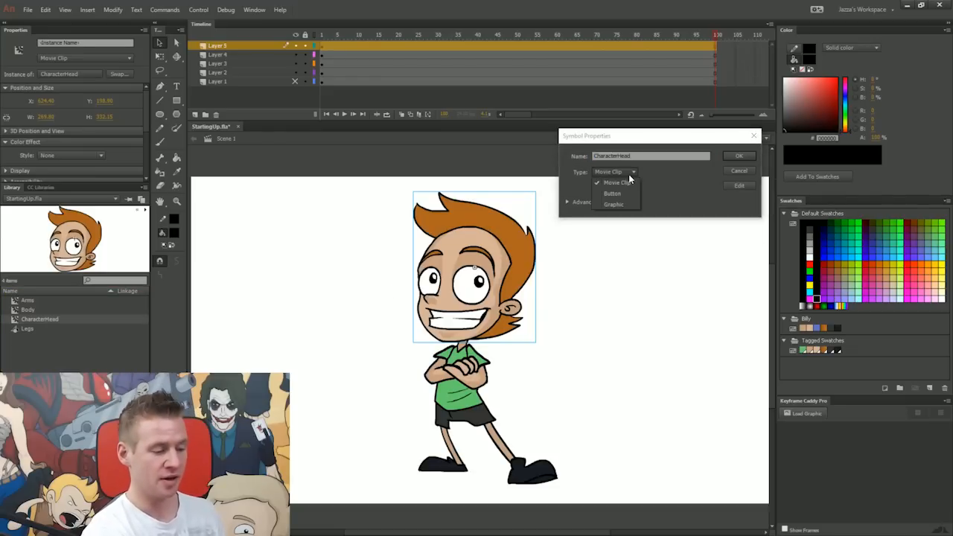
click(614, 203)
click(738, 156)
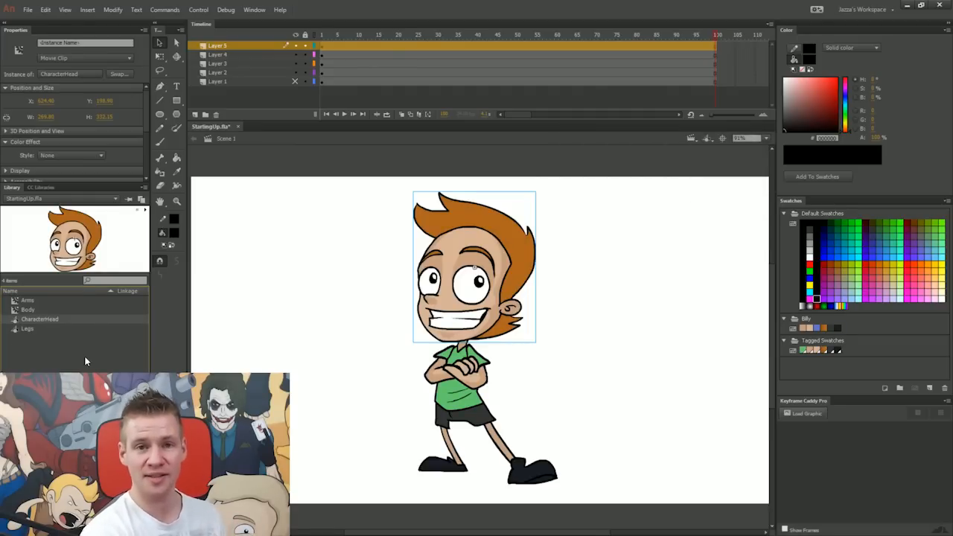
Set the head instance's behaviour on the stage to Graphic, play the animation, and return to frame 1.
click(240, 416)
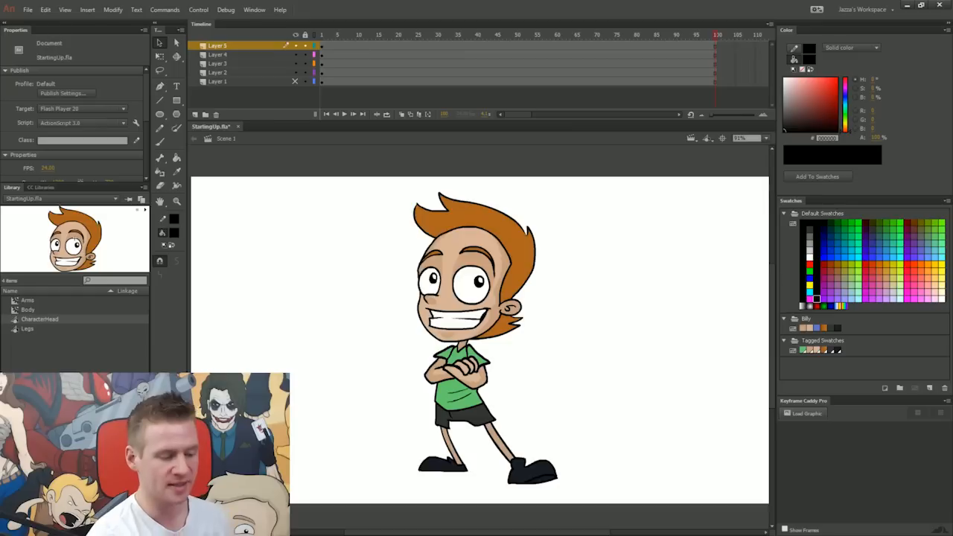
click(474, 267)
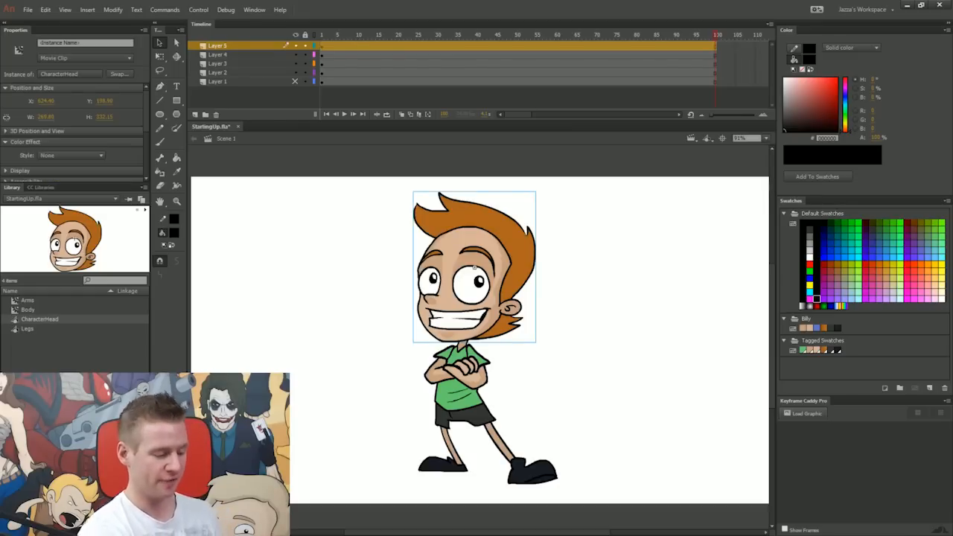
click(126, 58)
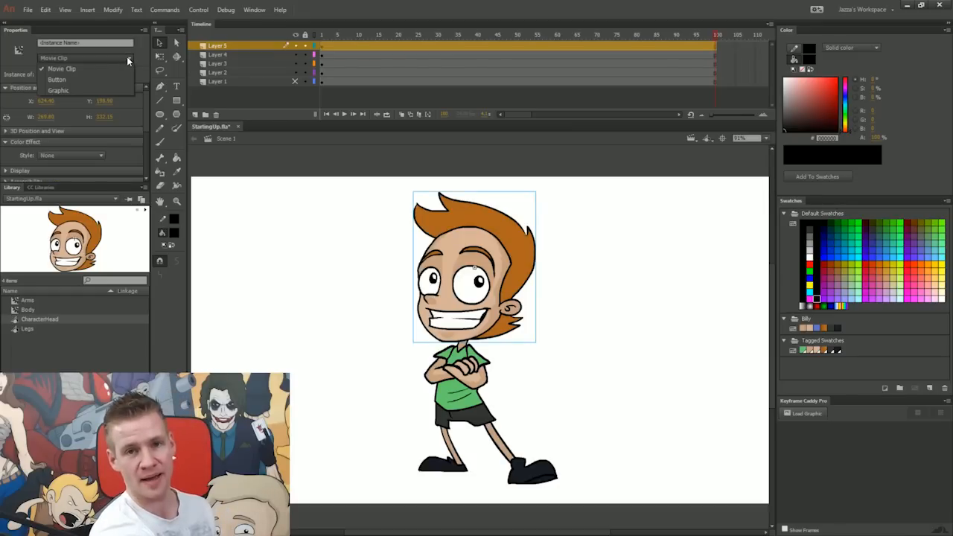
click(101, 90)
drag(381, 43, 316, 53)
key(Return)
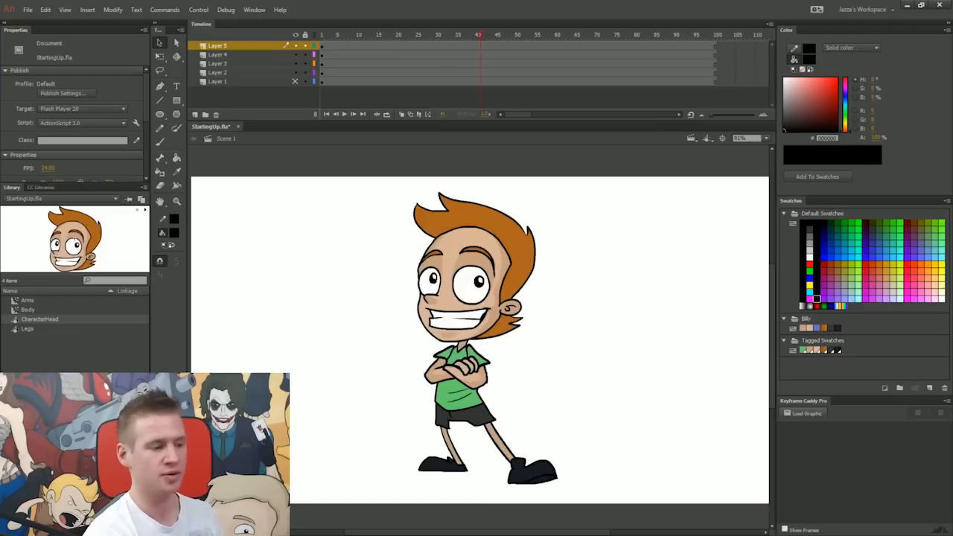
click(318, 52)
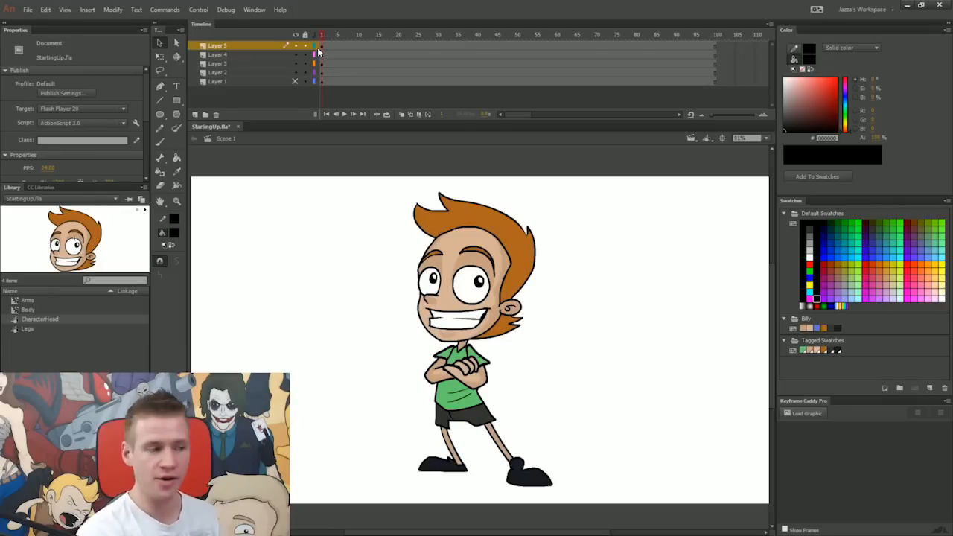
Try blank keyframes at frame 15 on Layers 2 to 5 with onion skinning, and use regular keyframes there instead.
drag(378, 46, 379, 79)
key(F7)
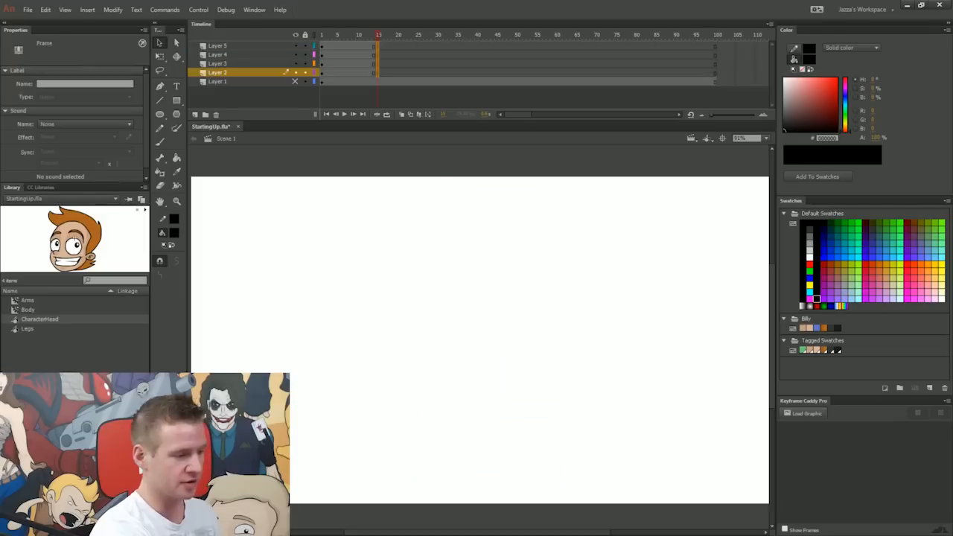
click(402, 114)
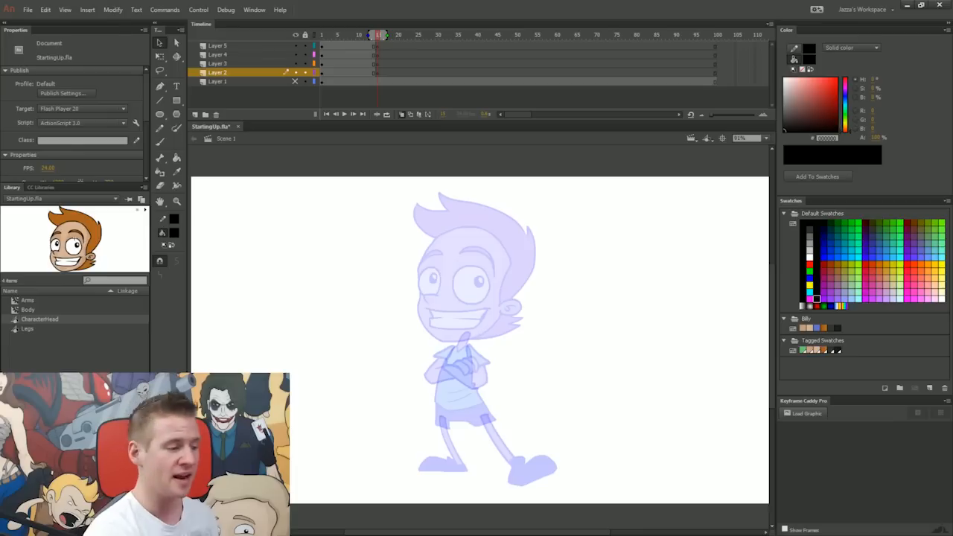
key(F6)
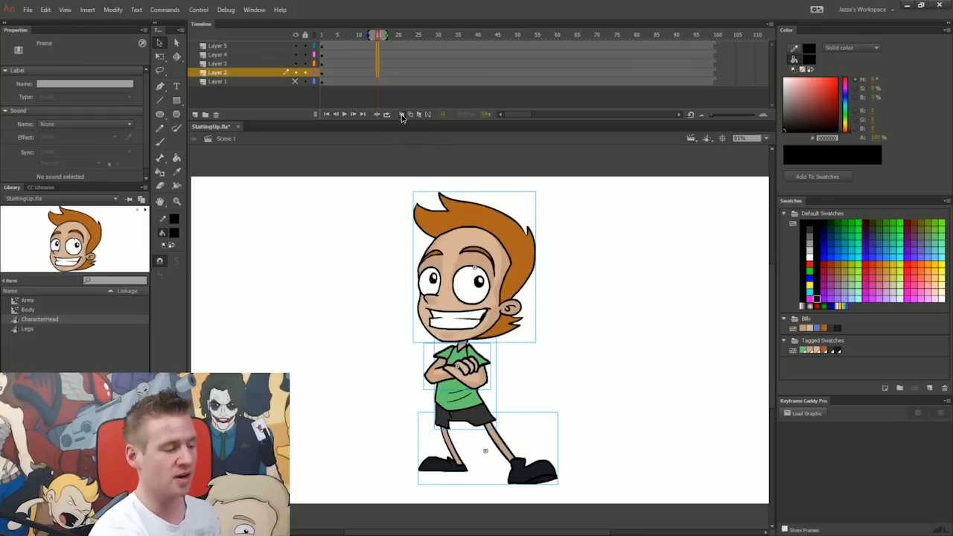
With onion skinning off, move the head's transformation point on frame 1 to the chin and add a Layer 5 keyframe at frame 15.
click(402, 115)
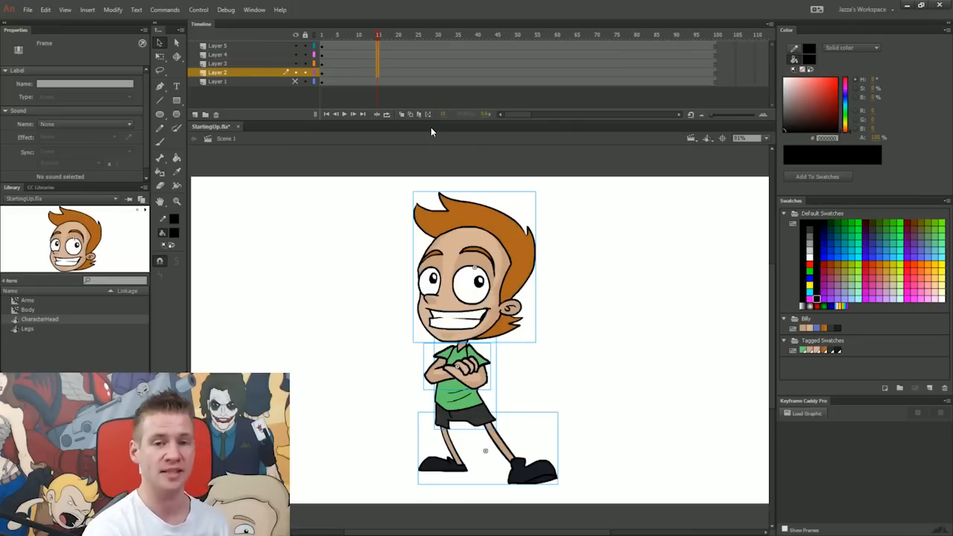
drag(378, 35, 322, 35)
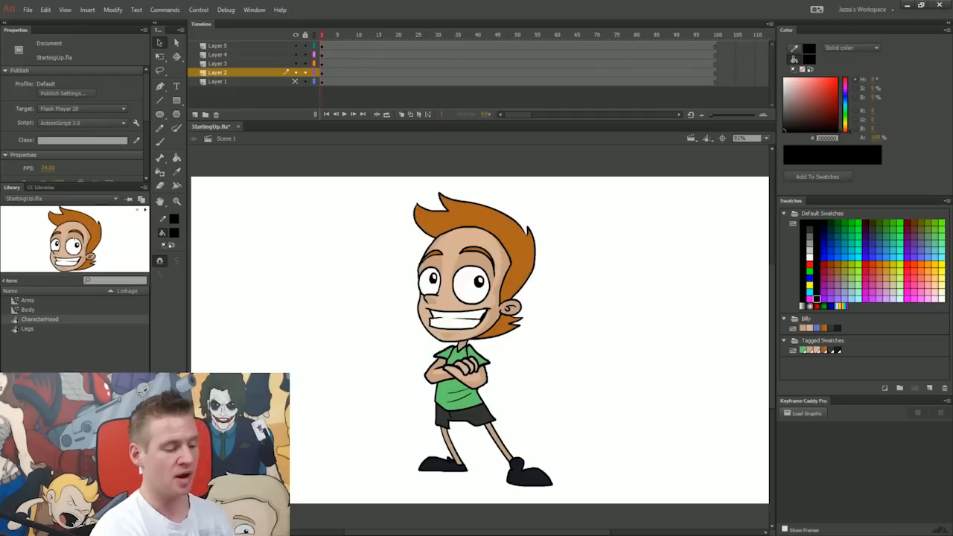
click(474, 266)
key(q)
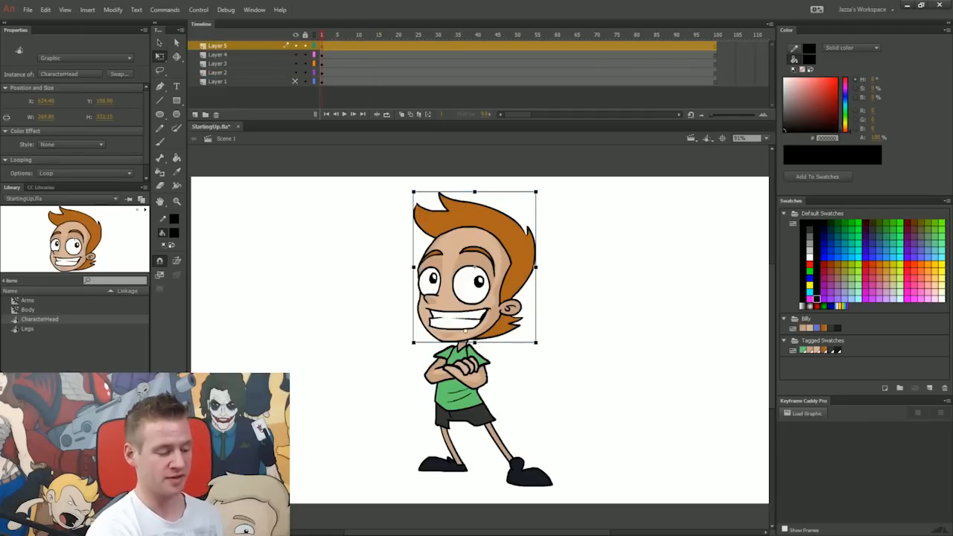
mouse_move(536, 191)
mouse_down()
mouse_move(583, 228)
mouse_move(498, 178)
mouse_move(573, 220)
mouse_move(488, 190)
mouse_move(573, 220)
mouse_move(518, 184)
mouse_move(536, 191)
mouse_up()
key(Return)
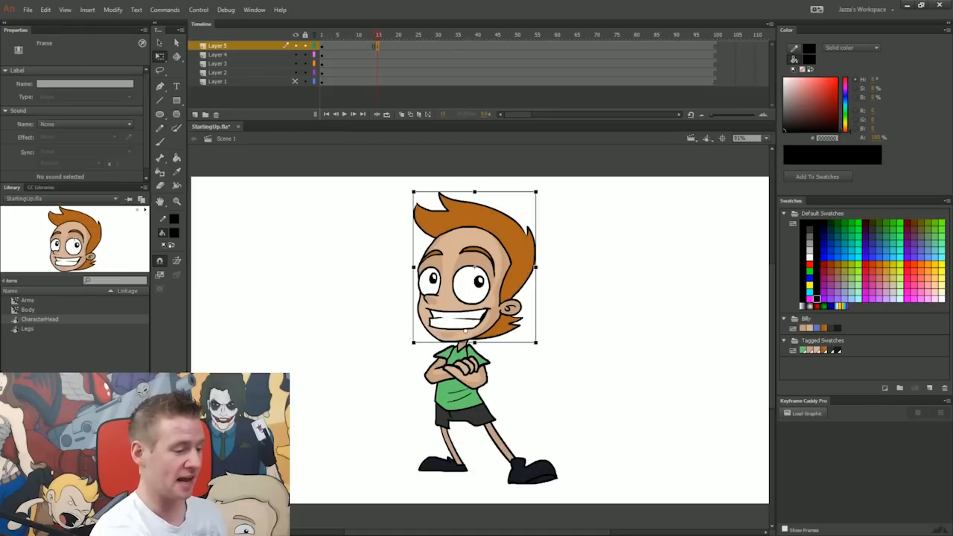
Insert a Layer 5 keyframe at frame 30 and rotate the head slightly clockwise about its pivot there.
click(437, 46)
key(F6)
drag(536, 192, 561, 207)
right_click(418, 46)
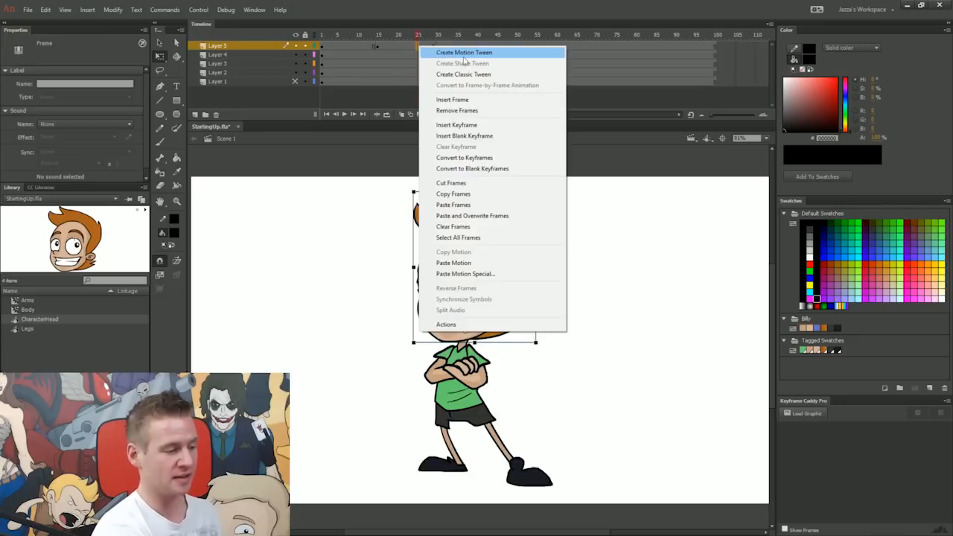
click(413, 35)
drag(413, 36, 442, 41)
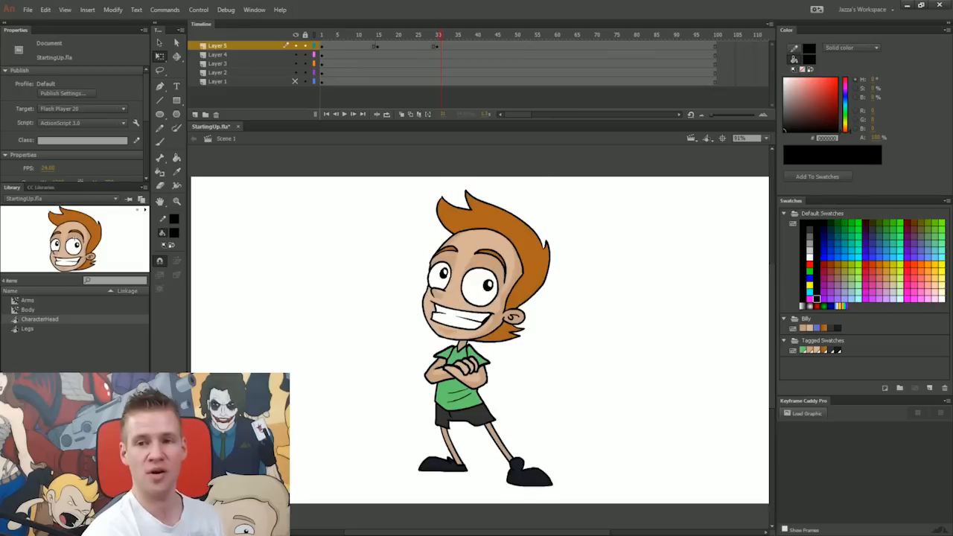
Create a classic tween between frames 15 and 30 on Layer 5 and play the head tilt.
right_click(405, 46)
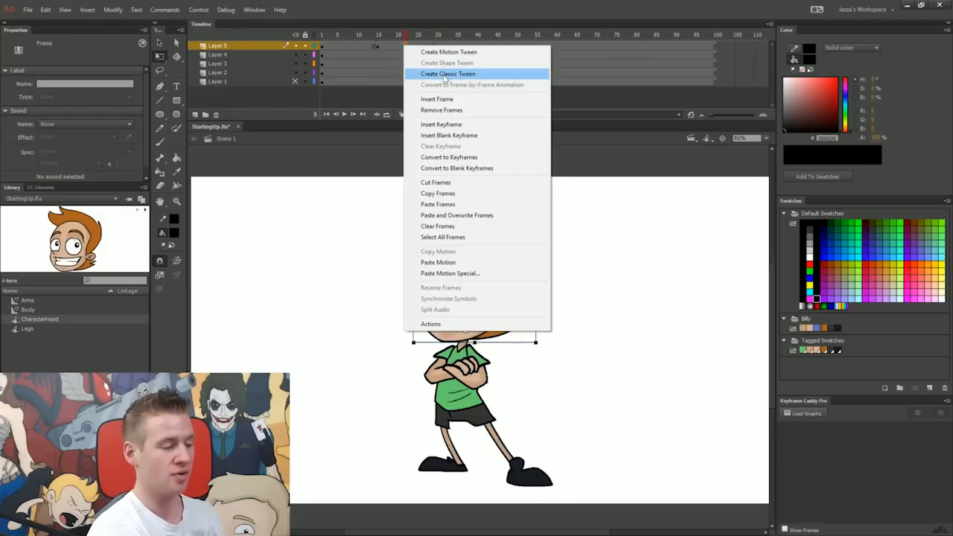
click(447, 73)
click(379, 34)
key(Return)
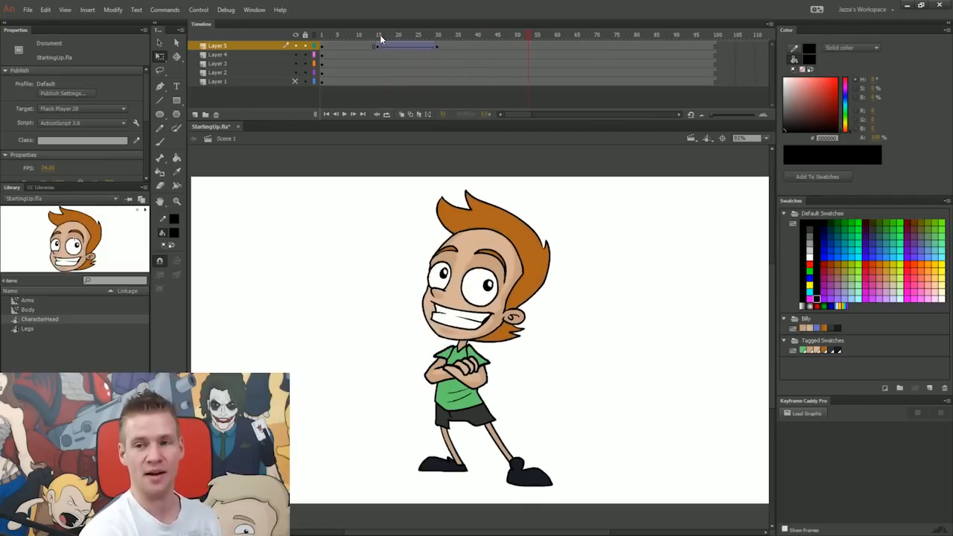
click(380, 35)
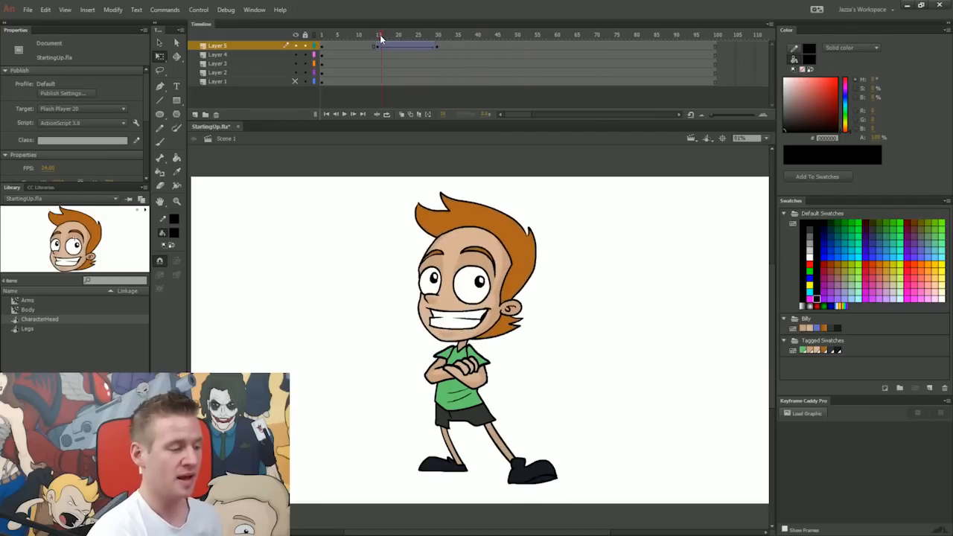
Try a motion tween between frames 15 and 30 on Layer 5 in place of the classic tween, and play it.
click(405, 46)
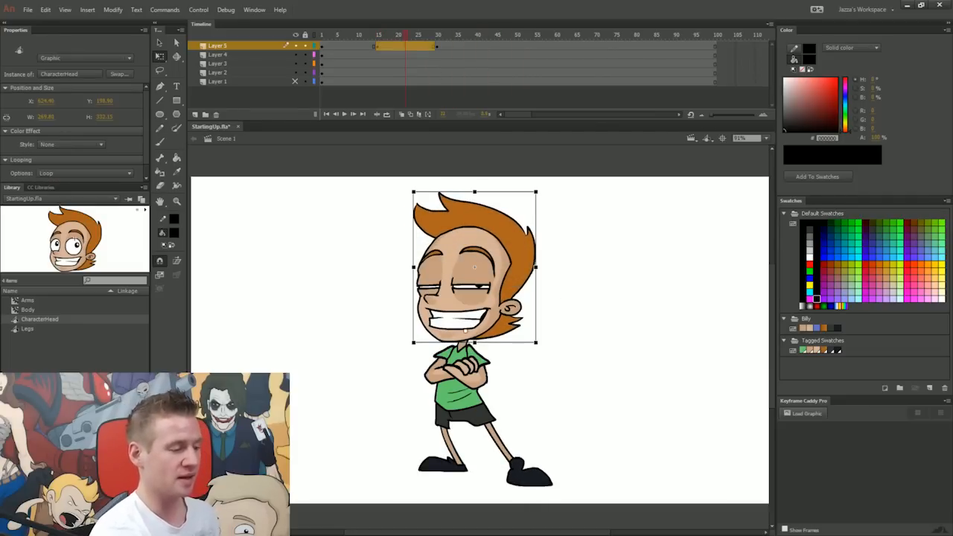
right_click(417, 45)
click(468, 47)
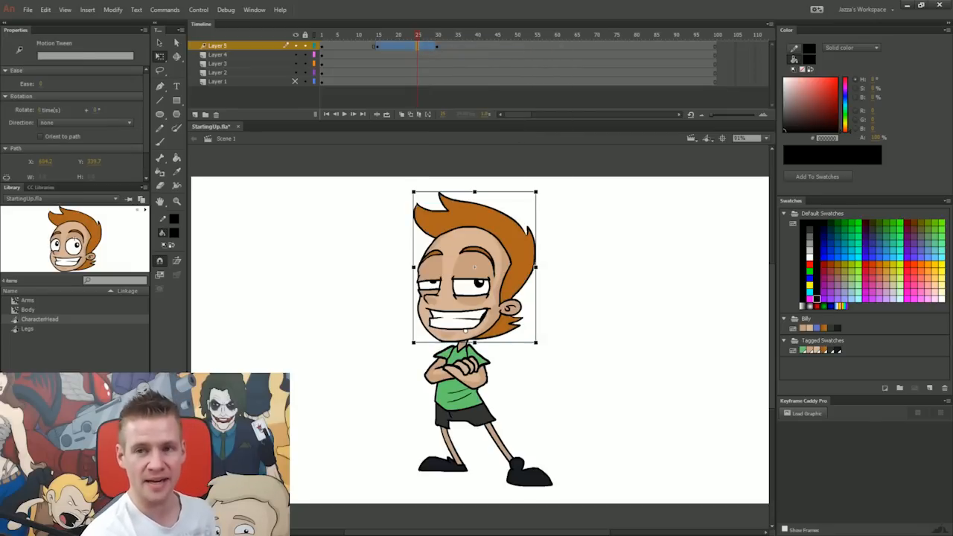
click(360, 35)
key(Return)
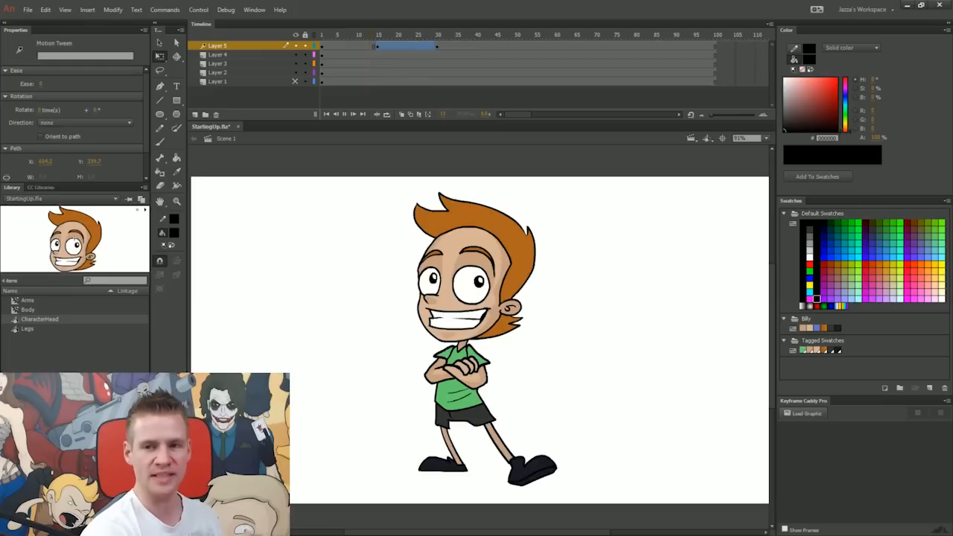
key(Return)
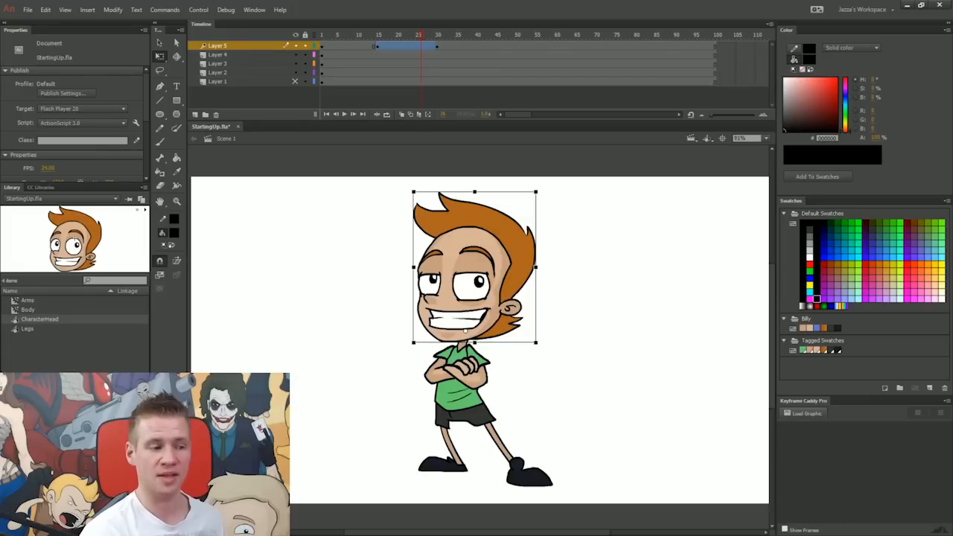
Replace the motion tween between frames 15 and 30 on Layer 5 with a classic tween and play the animation.
click(364, 46)
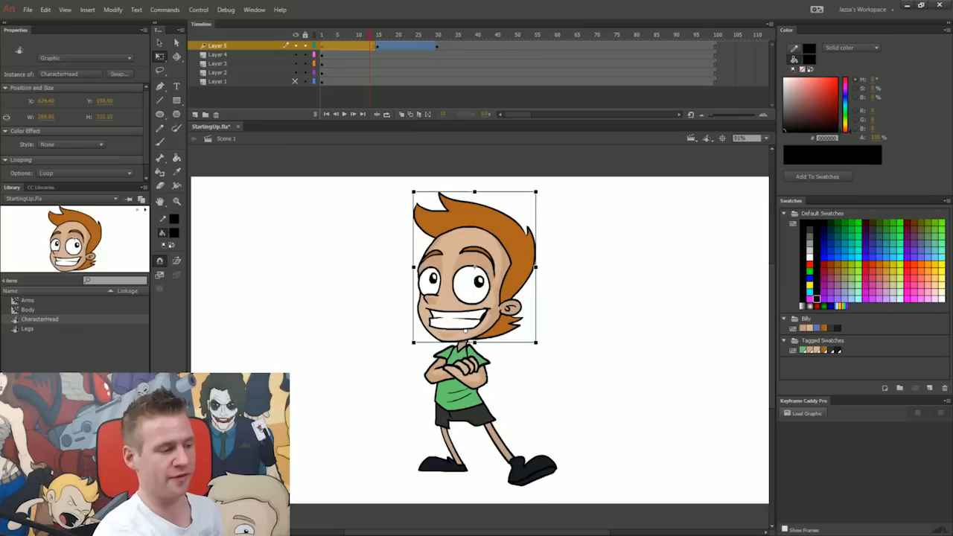
click(401, 46)
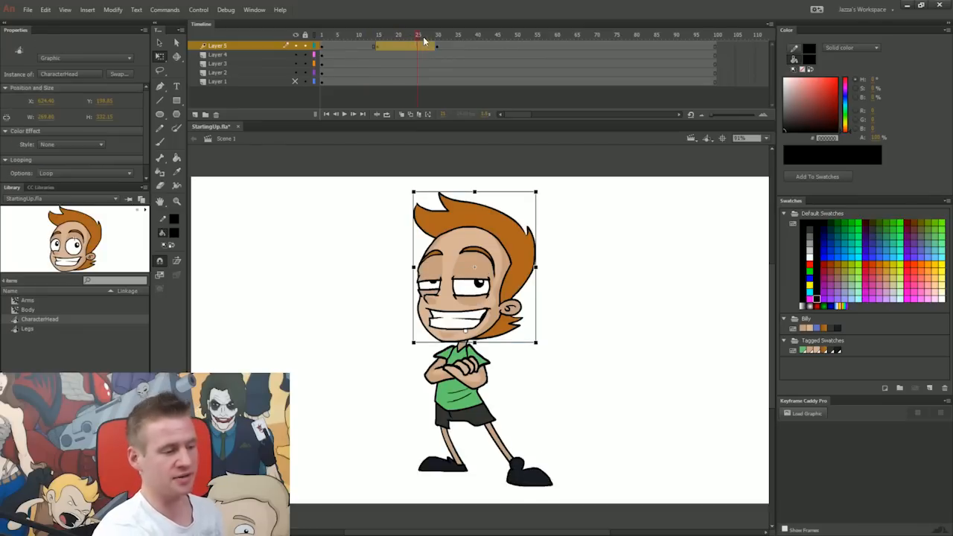
right_click(420, 46)
click(483, 75)
drag(418, 36, 354, 37)
key(Return)
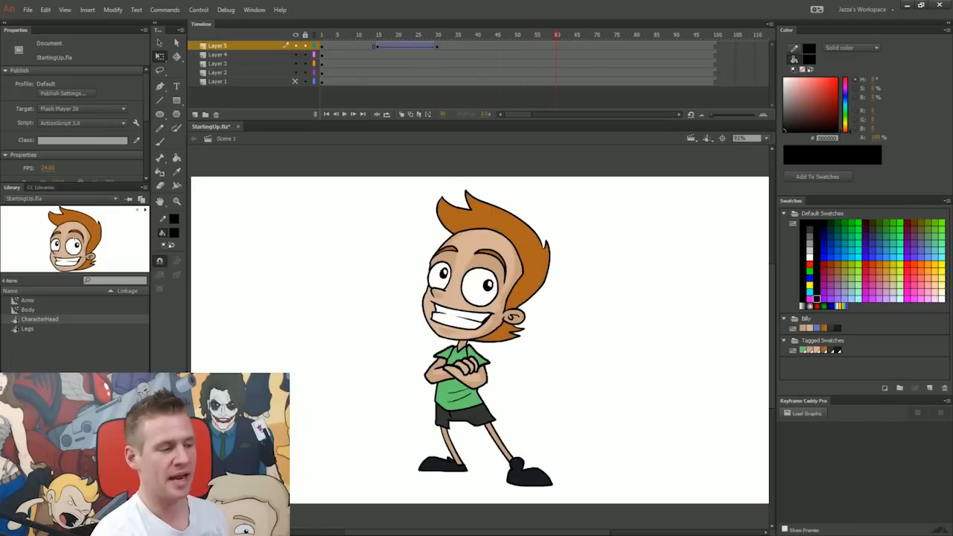
Insert Layer 5 keyframes at frames 50 and 70, and rotate the head back upright at frame 70.
drag(440, 36, 512, 52)
click(517, 46)
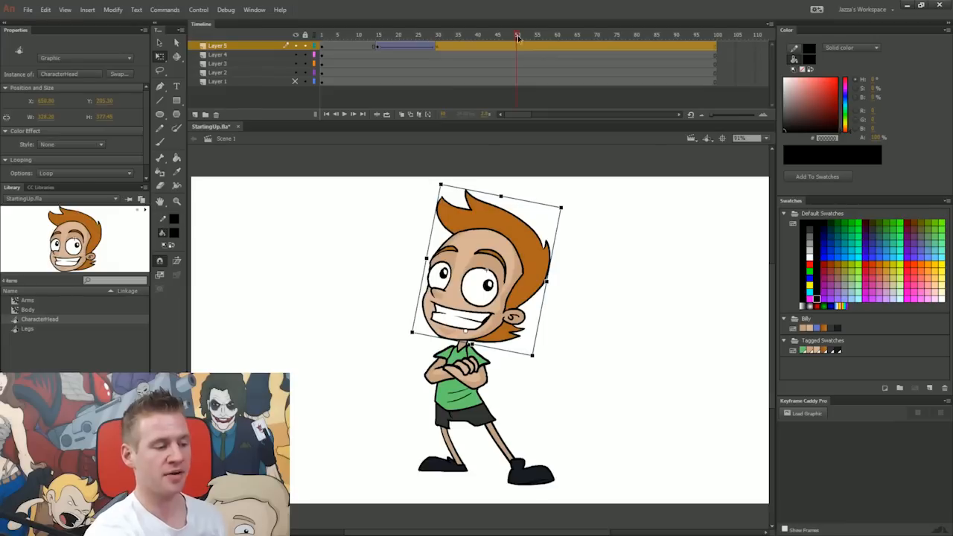
key(F6)
drag(524, 37, 596, 47)
drag(564, 204, 540, 188)
Create a classic tween between frames 50 and 70 on Layer 5 and play the head's return.
right_click(588, 46)
click(633, 72)
click(513, 45)
key(Return)
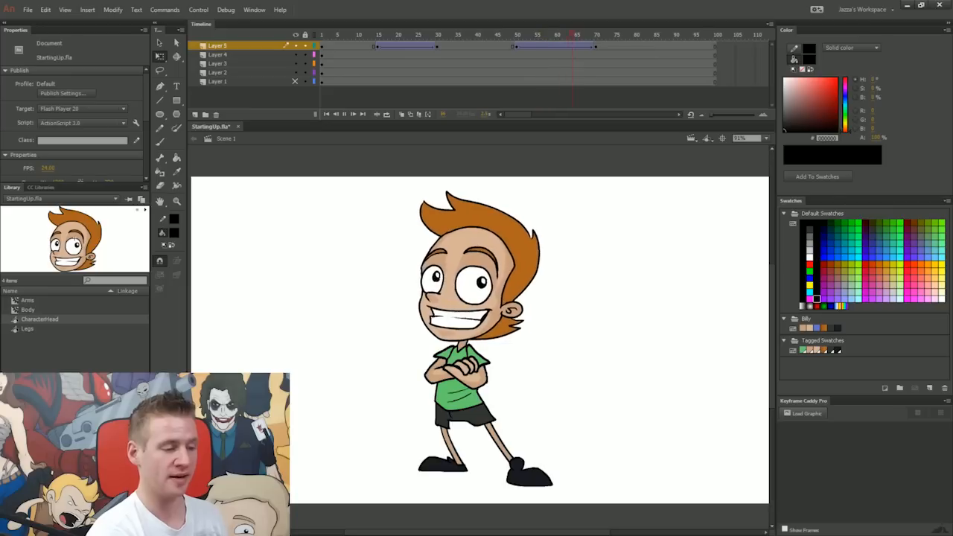
key(Return)
Compare the head's pose before frame 15 and after frame 70, and try to match them with a slight rotation.
click(360, 35)
click(609, 37)
click(363, 35)
click(628, 35)
click(359, 31)
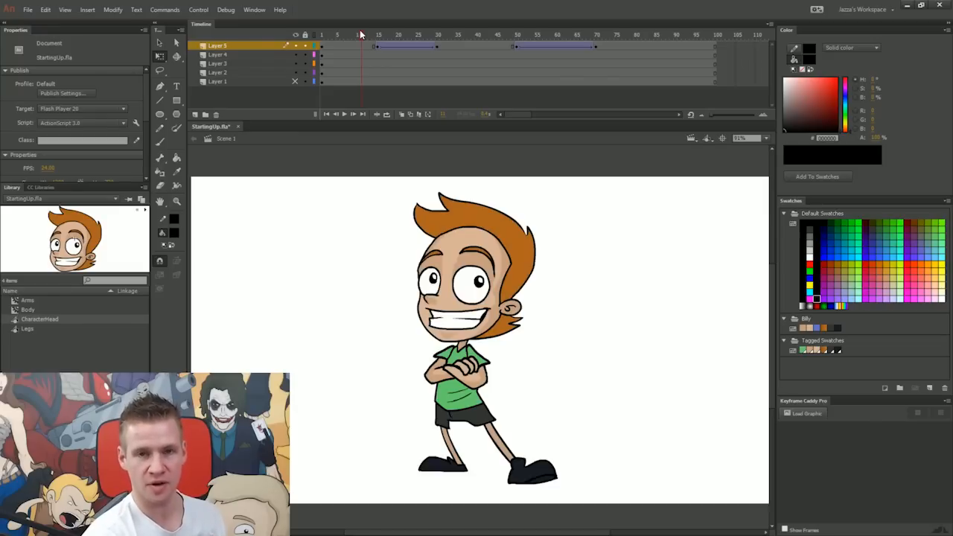
click(600, 46)
mouse_move(539, 188)
mouse_down()
mouse_move(527, 182)
mouse_move(541, 188)
mouse_up()
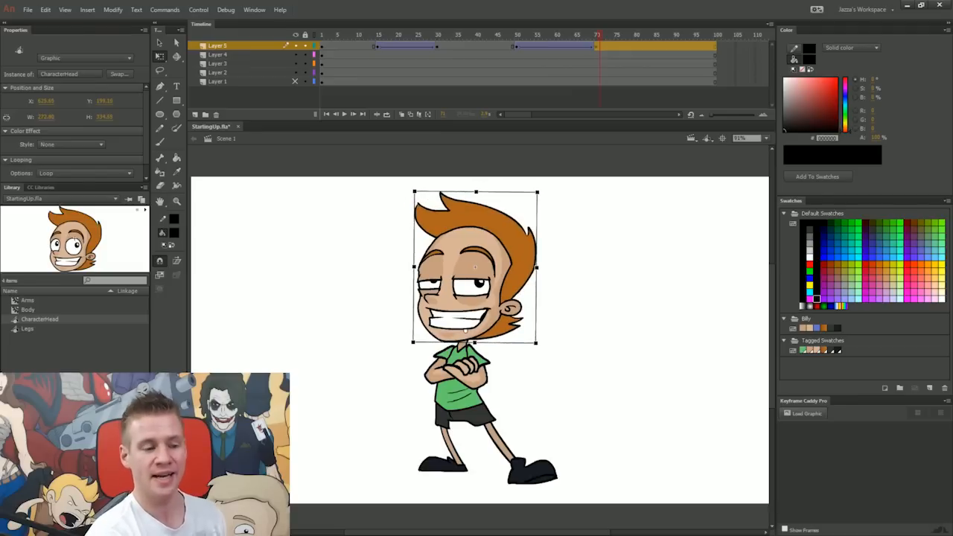
click(365, 350)
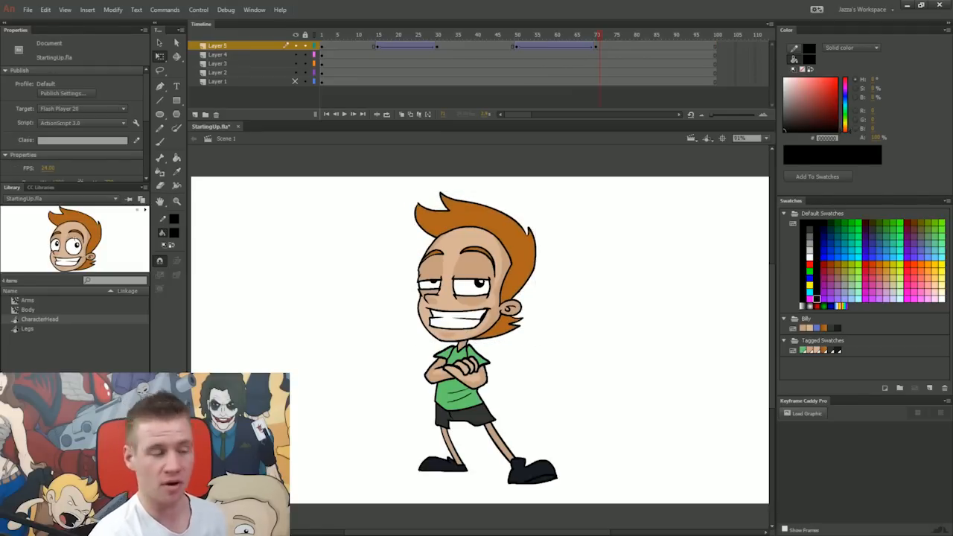
Copy the frame 1 keyframe of Layer 5 and paste it over the keyframe at frame 70.
click(321, 46)
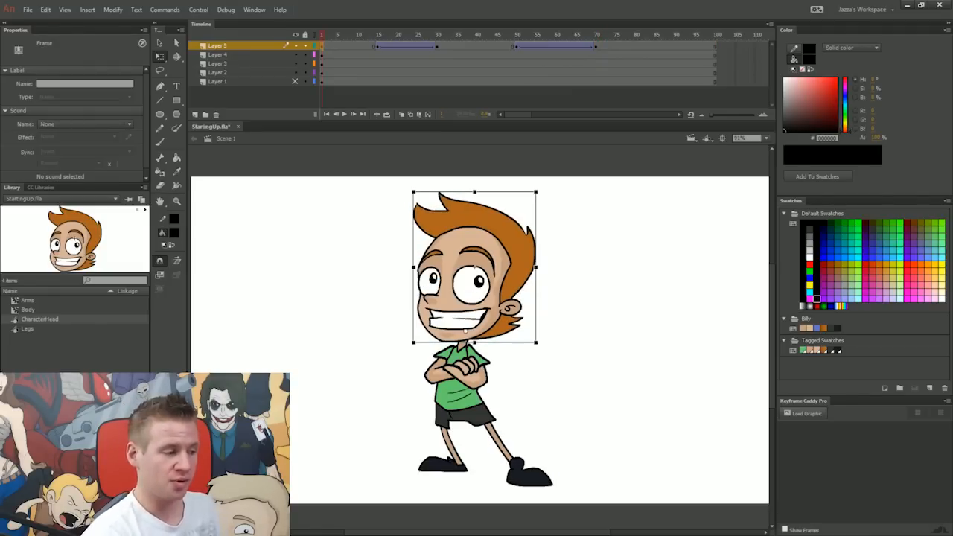
click(600, 46)
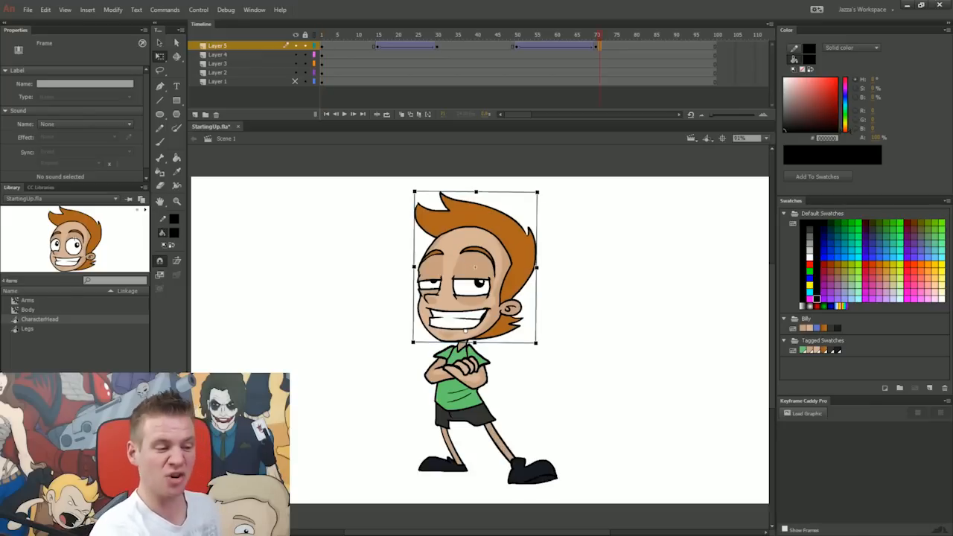
key(comma)
key(ctrl+alt+v)
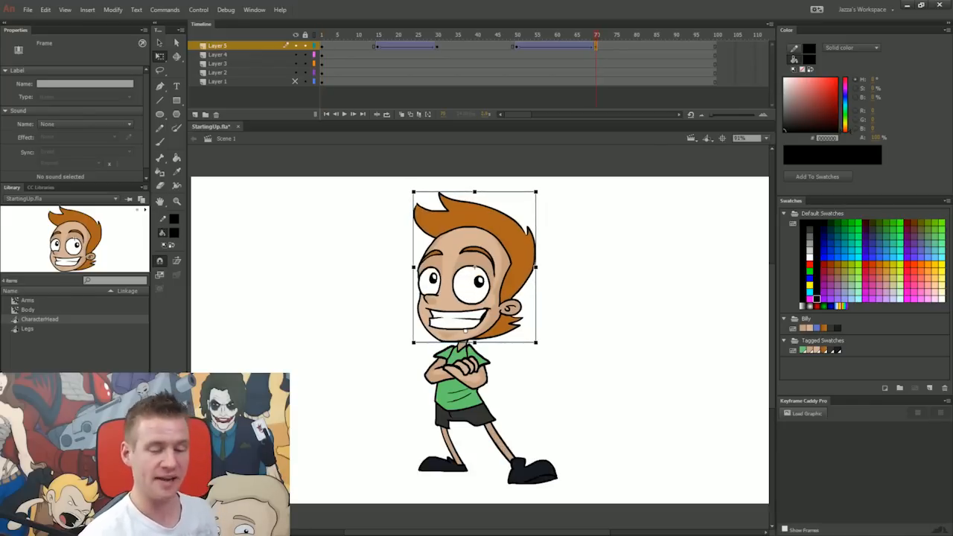
click(603, 40)
mouse_move(601, 46)
mouse_down()
mouse_move(581, 47)
mouse_move(621, 47)
mouse_move(589, 48)
mouse_move(600, 47)
mouse_move(597, 38)
mouse_move(640, 47)
mouse_move(600, 49)
mouse_up()
click(596, 46)
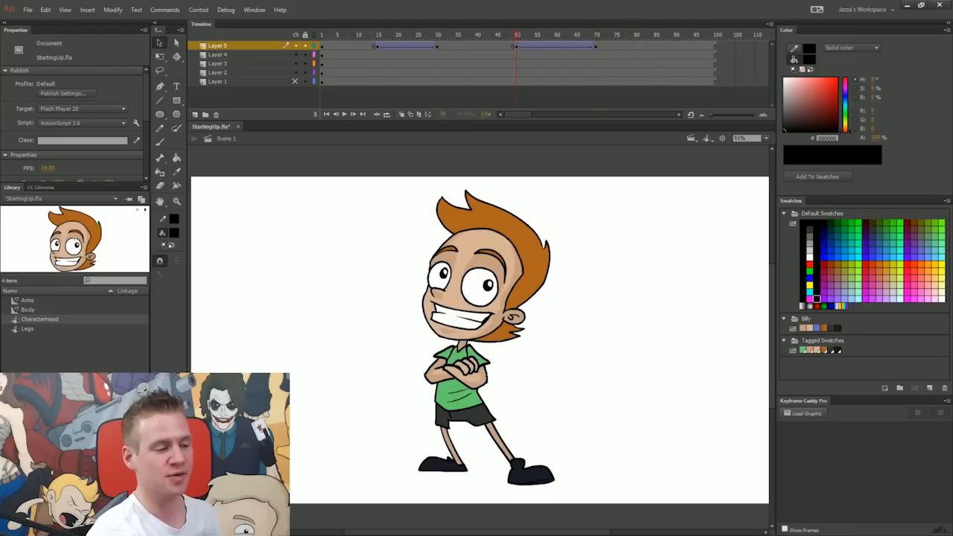
Reveal the full looping settings of the head instance at frame 70 and scrub through the timeline to check the blink timing.
click(596, 46)
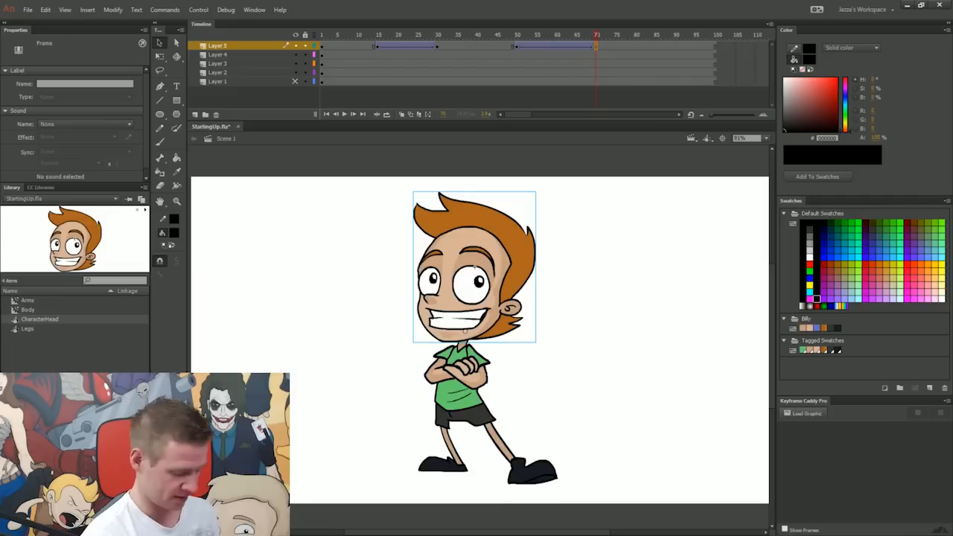
click(475, 267)
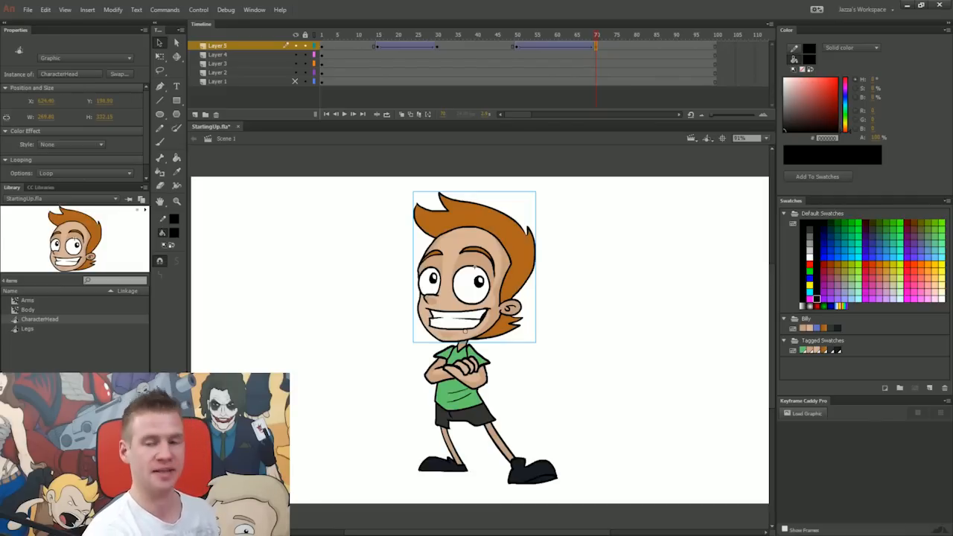
scroll(147, 134, down, 1)
drag(114, 182, 113, 215)
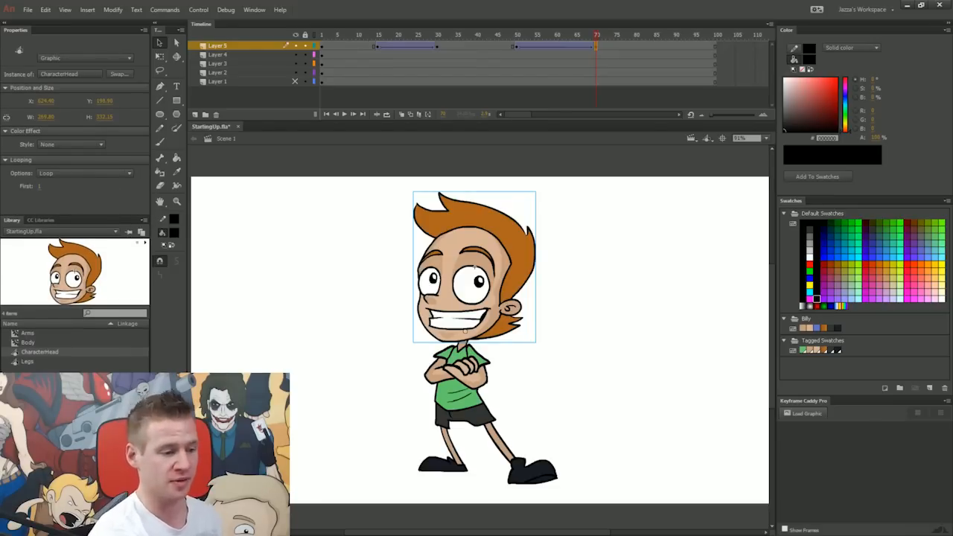
click(298, 193)
drag(339, 35, 597, 40)
click(475, 266)
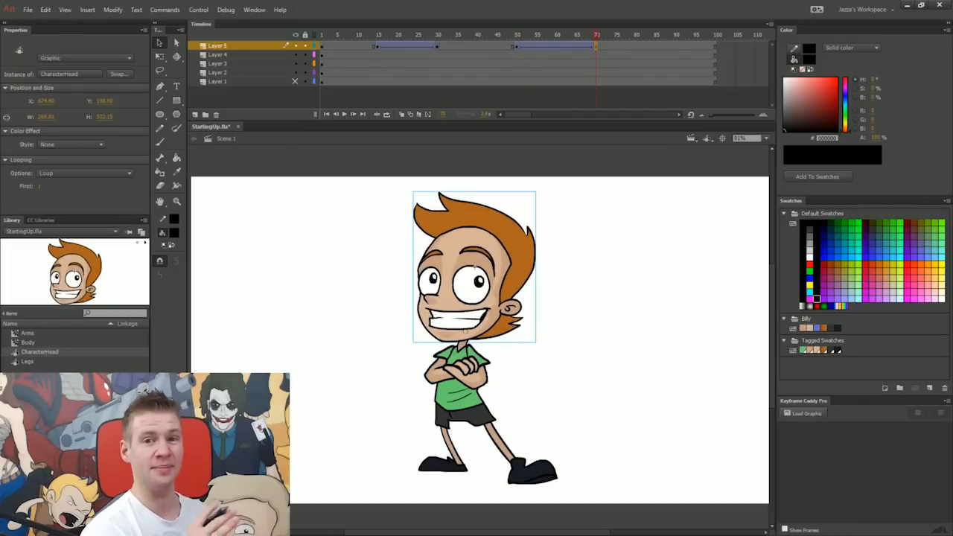
Set the first loop frame of the head instance at frame 70 to 20 and play the animation.
drag(347, 37, 517, 47)
click(596, 46)
click(473, 272)
click(40, 186)
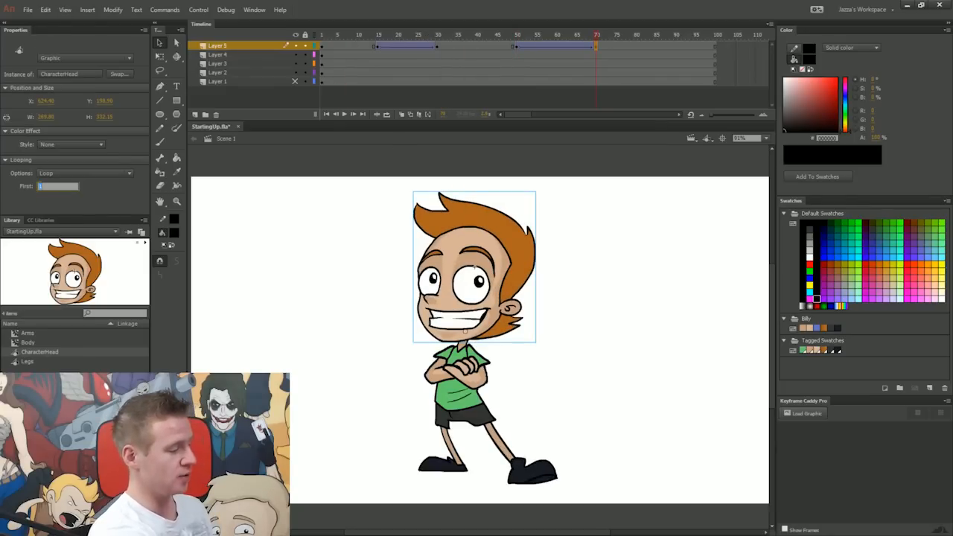
text(20)
key(Return)
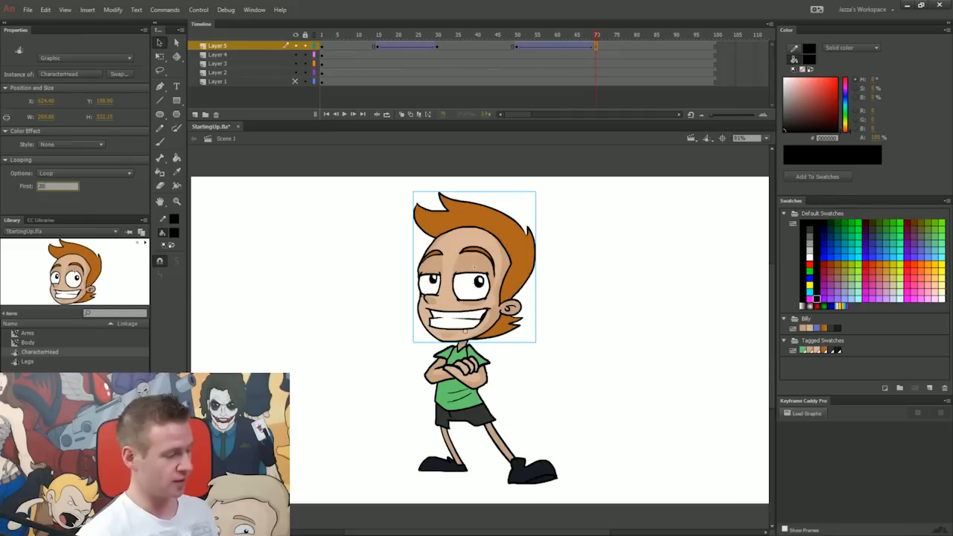
drag(595, 36, 589, 35)
key(Return)
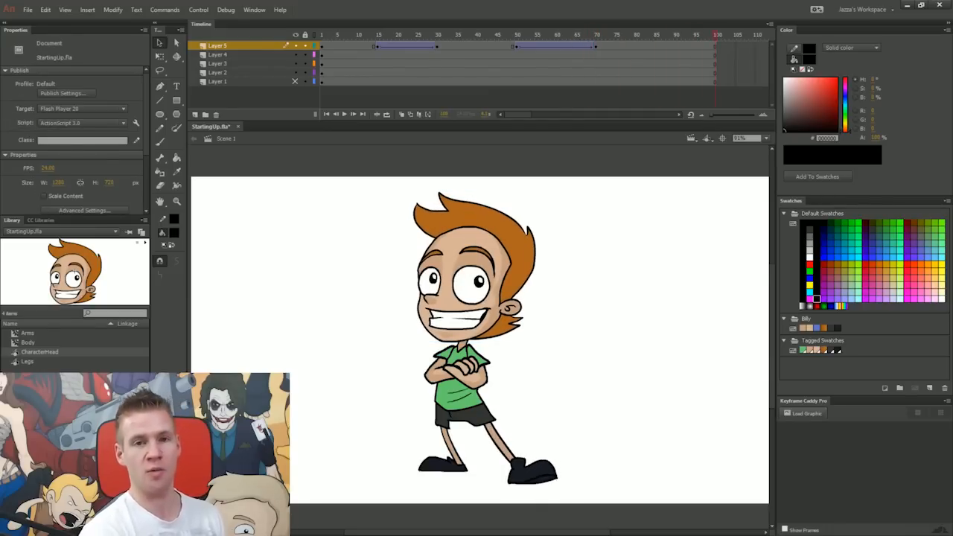
Review the head animation by scrubbing past frames 50 and 70, and return to frame 1.
click(337, 37)
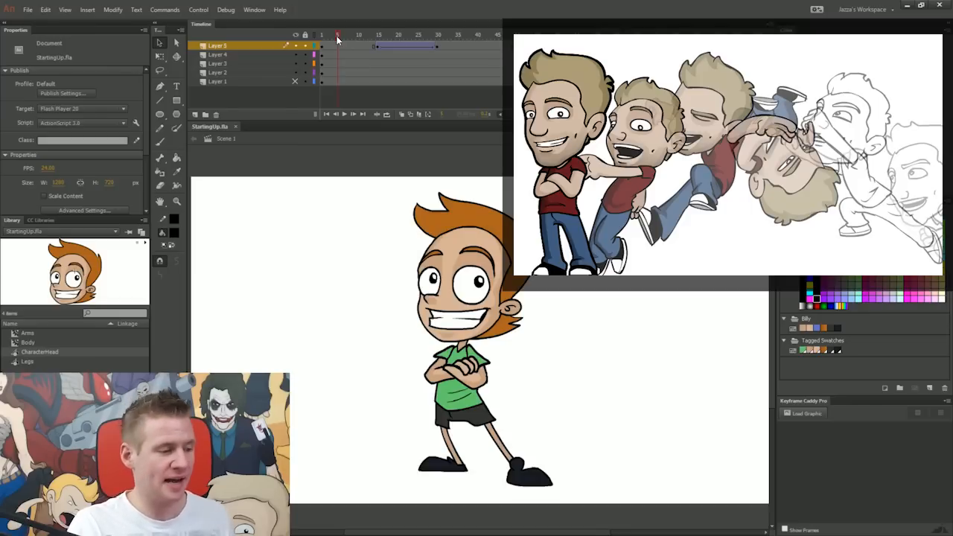
drag(502, 35, 513, 35)
drag(589, 35, 599, 35)
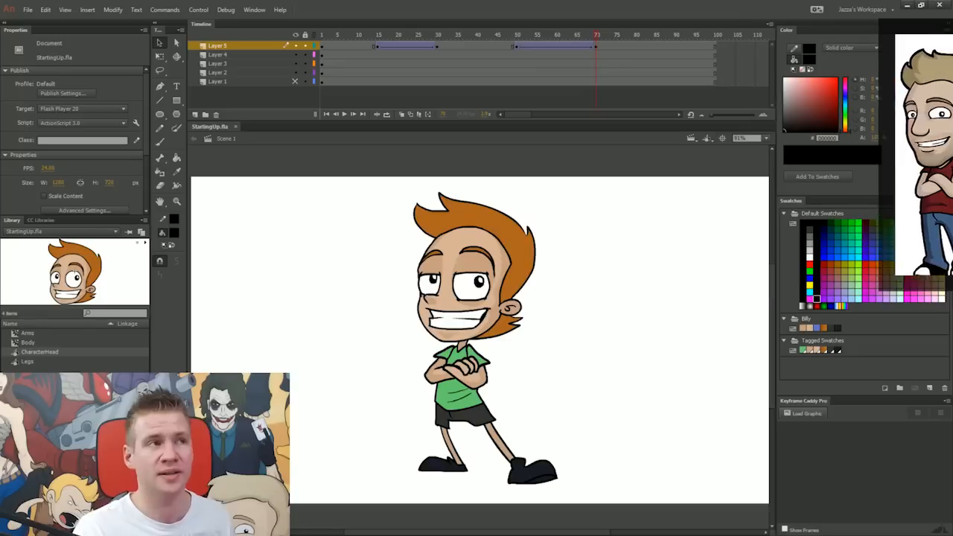
click(335, 38)
drag(335, 38, 329, 36)
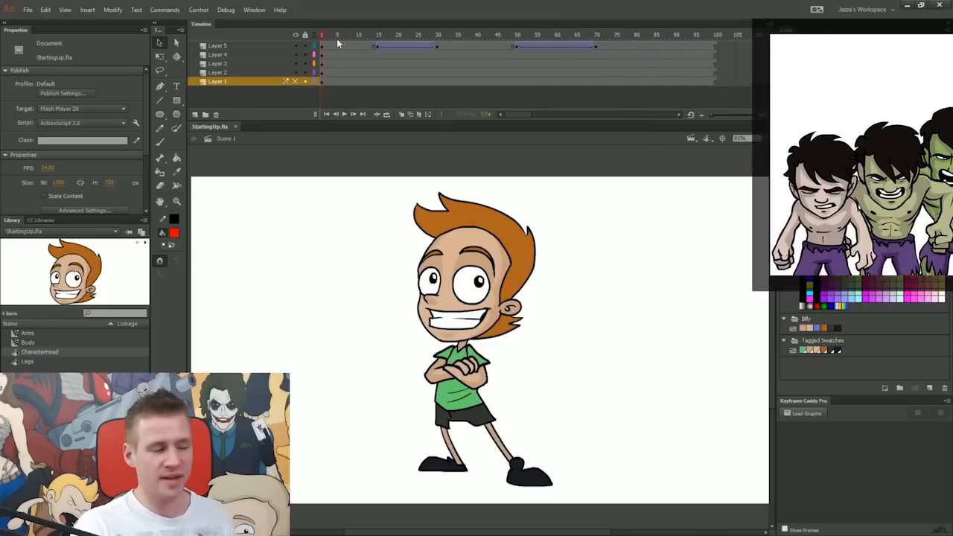
Play the animation in the timeline, test the movie to review the result, and return to frame 1.
drag(337, 43, 521, 67)
key(Return)
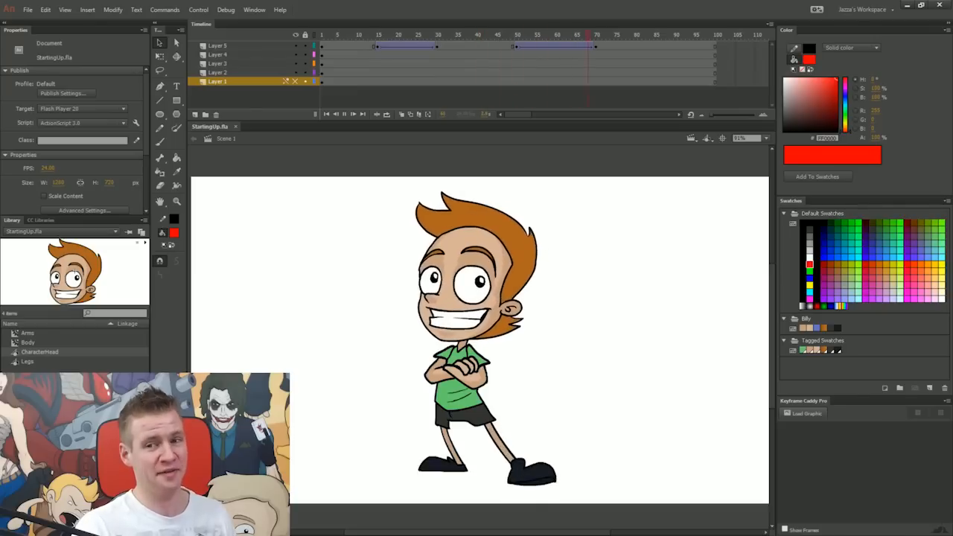
key(ctrl+Return)
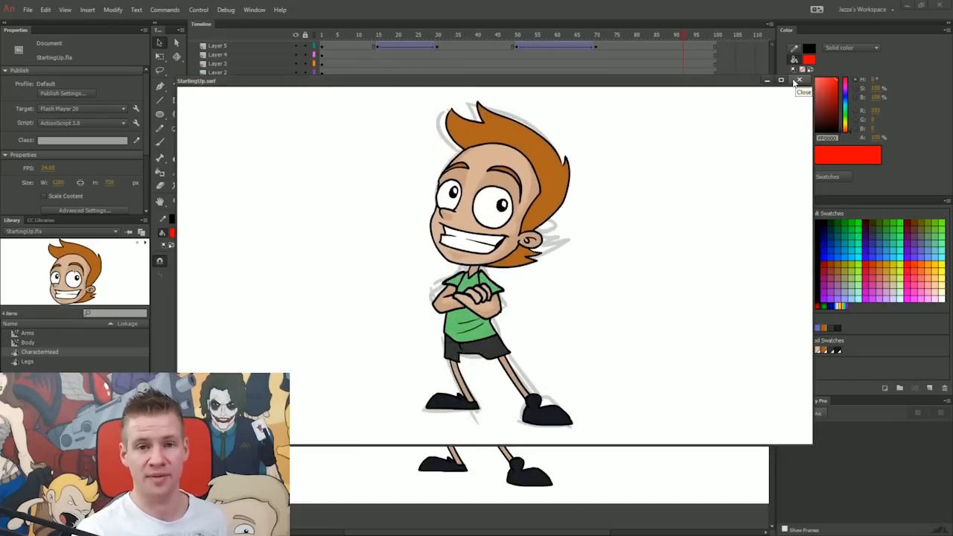
click(799, 81)
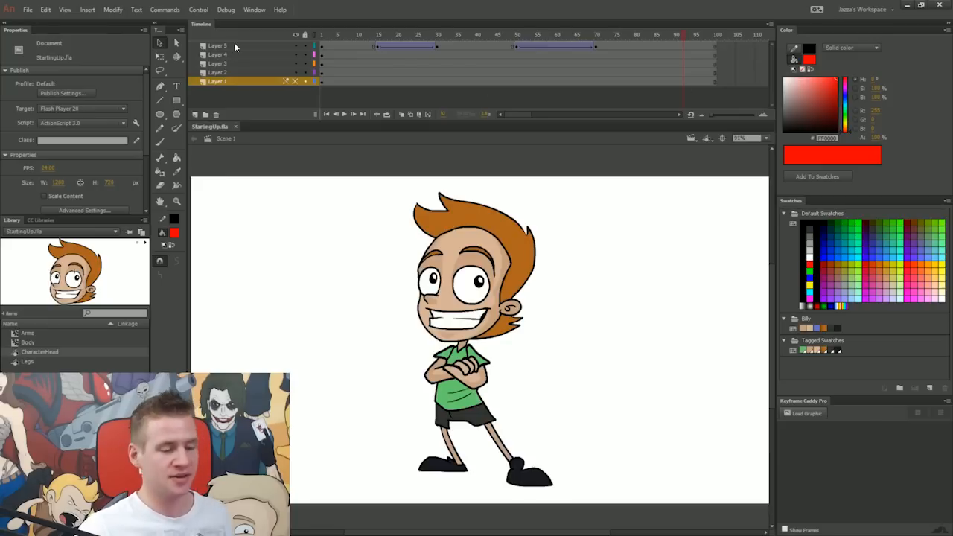
click(345, 35)
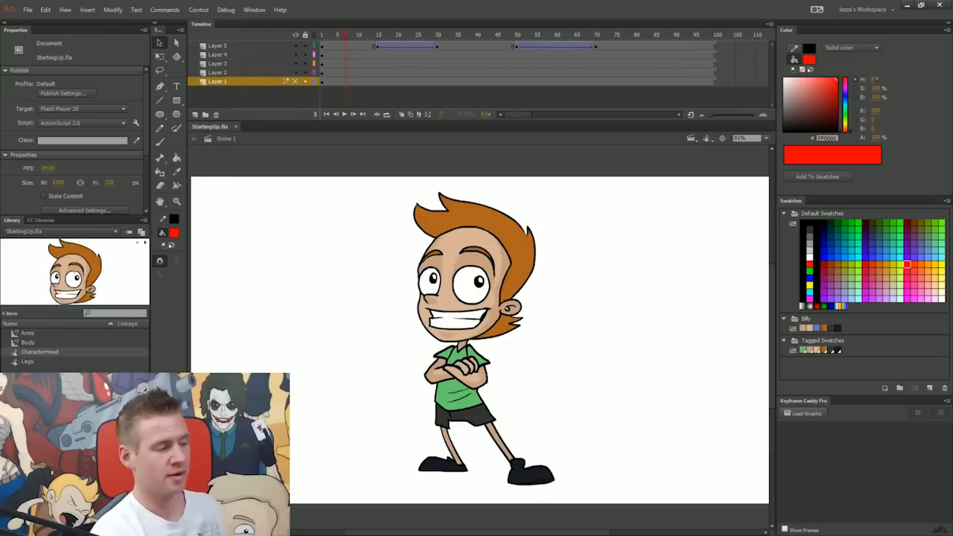
drag(345, 40, 319, 50)
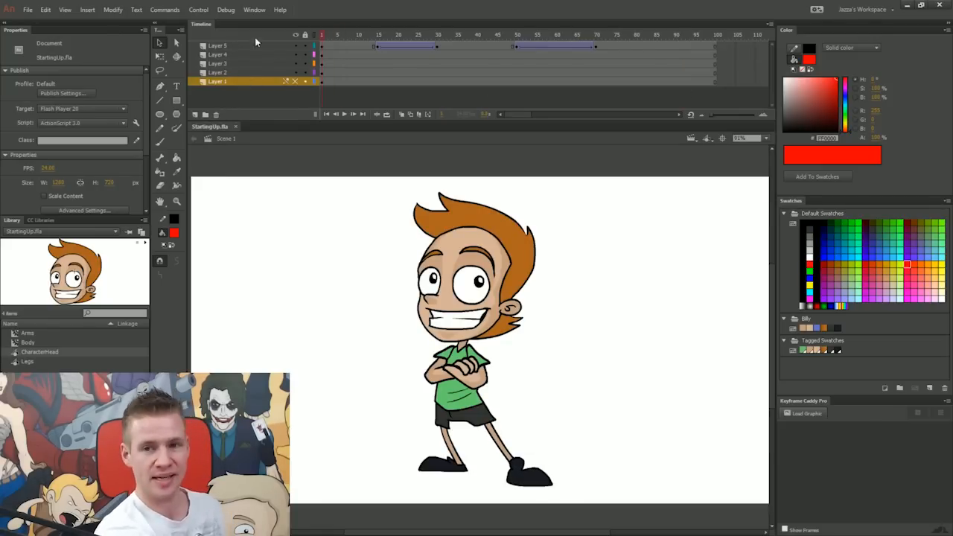
Try to turn Layer 2 into a mask layer, and undo the change.
right_click(233, 74)
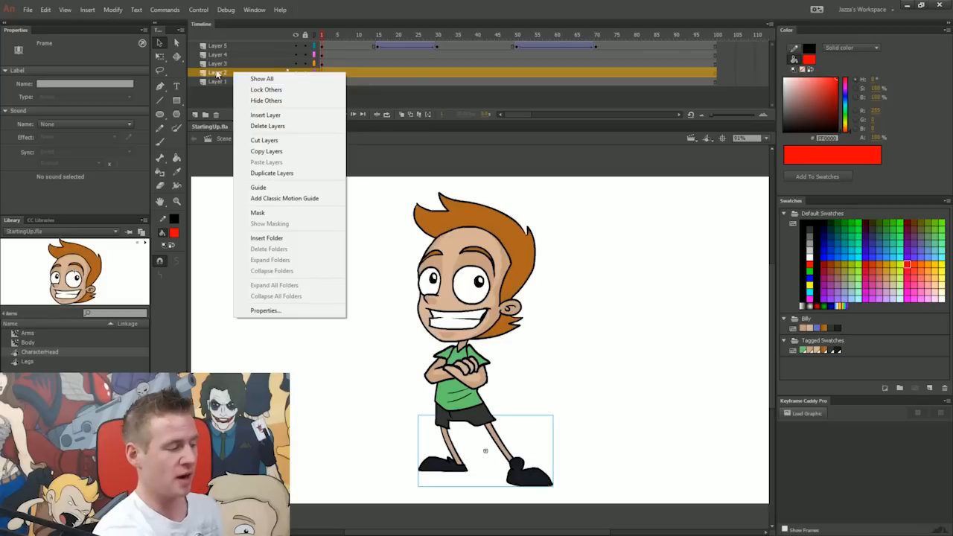
click(288, 213)
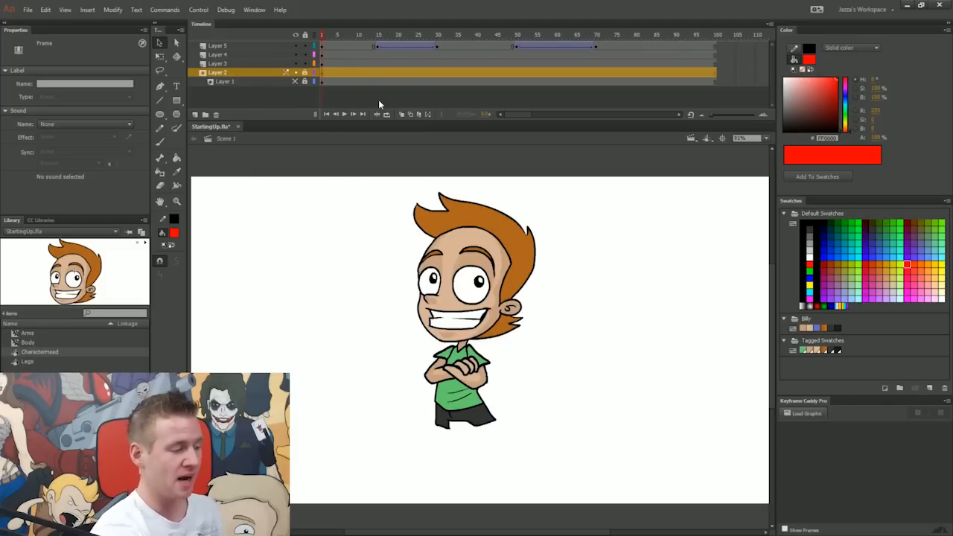
key(ctrl+z)
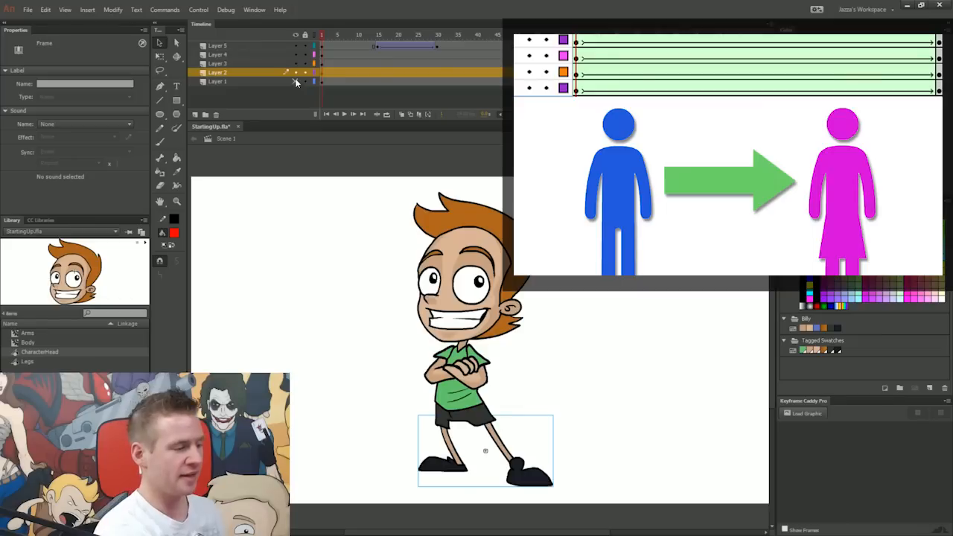
Show the rough character sketch on Layer 1 and return to frame 1.
click(294, 82)
right_click(252, 81)
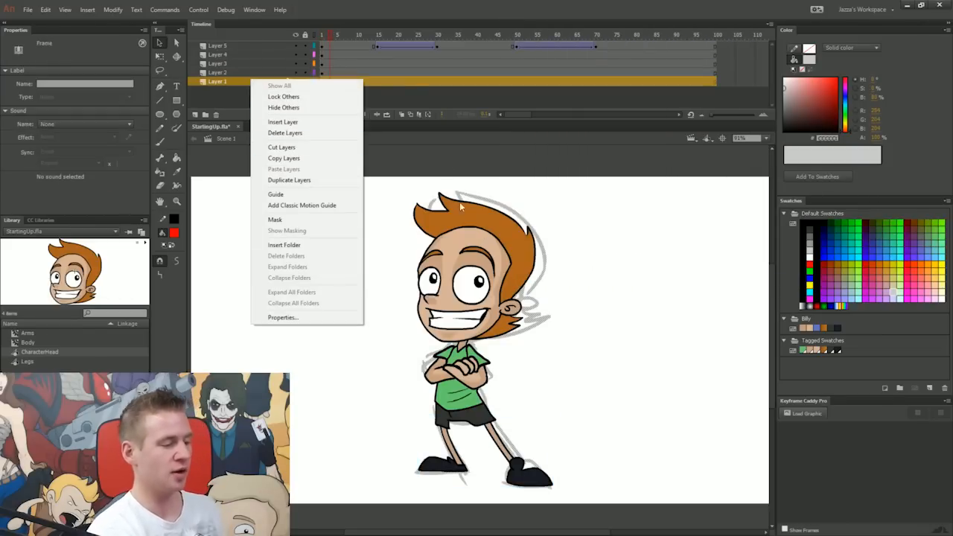
click(345, 37)
drag(343, 35, 322, 35)
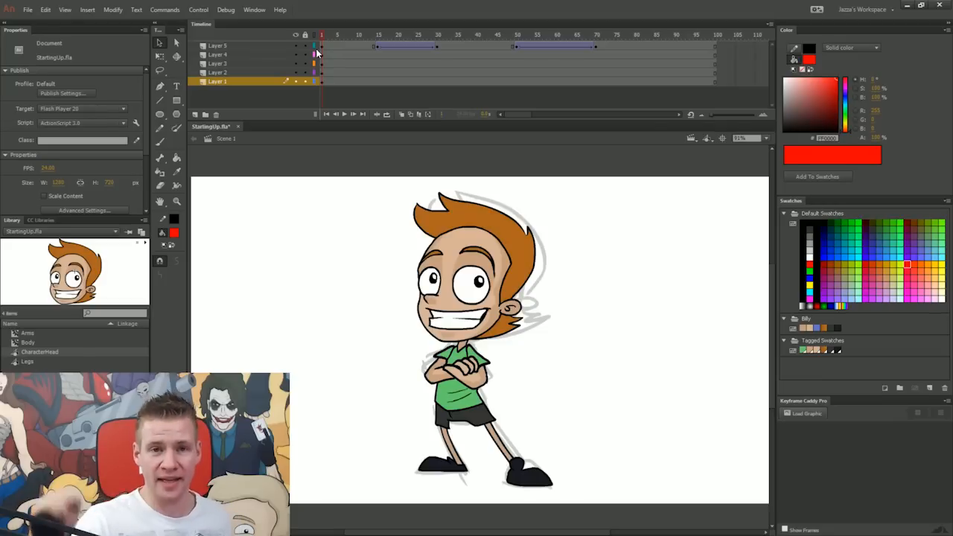
Try painting a red bouncing path across the whole stage on Layer 1 with the Brush tool.
key(b)
mouse_move(192, 246)
mouse_down()
mouse_move(316, 314)
mouse_move(332, 471)
mouse_move(403, 338)
mouse_move(529, 417)
mouse_move(547, 468)
mouse_move(652, 385)
mouse_move(709, 484)
mouse_up()
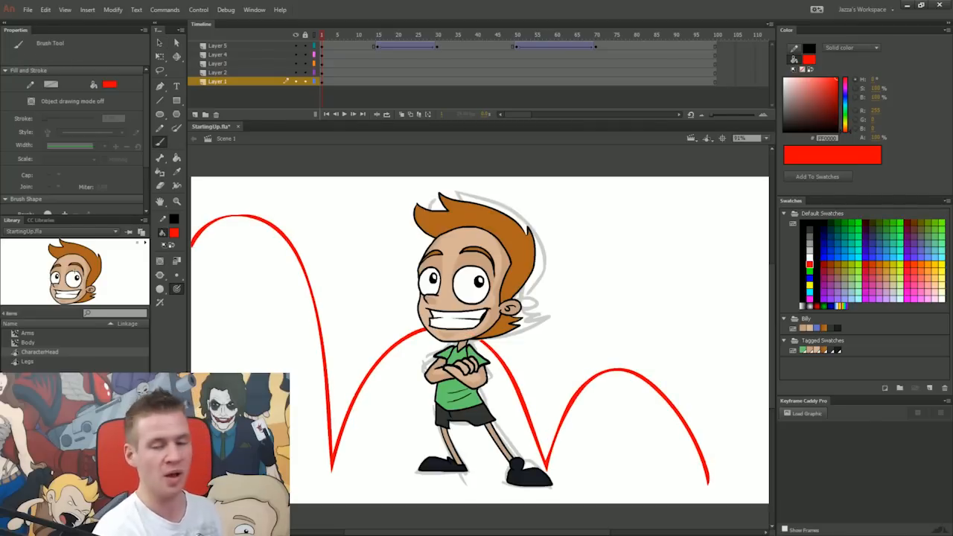
key(F6)
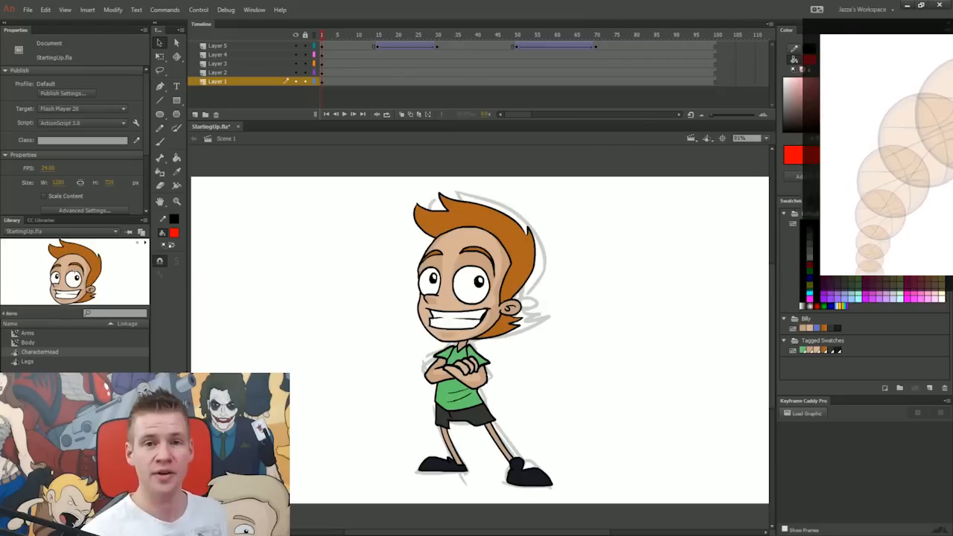
Hide Layers 2 to 5 to isolate the rough sketch on Layer 1.
right_click(240, 86)
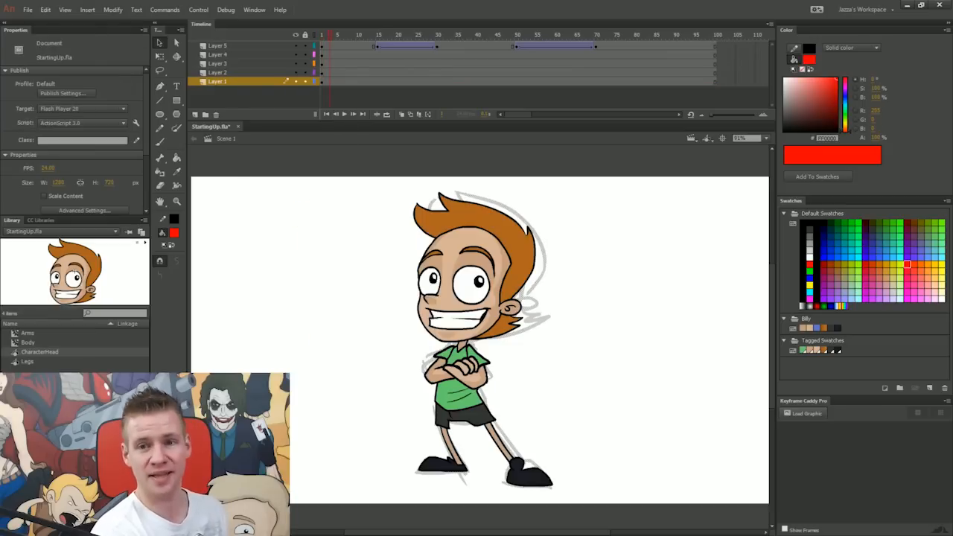
mouse_move(322, 45)
mouse_down()
mouse_move(322, 73)
mouse_move(295, 46)
mouse_up()
click(331, 35)
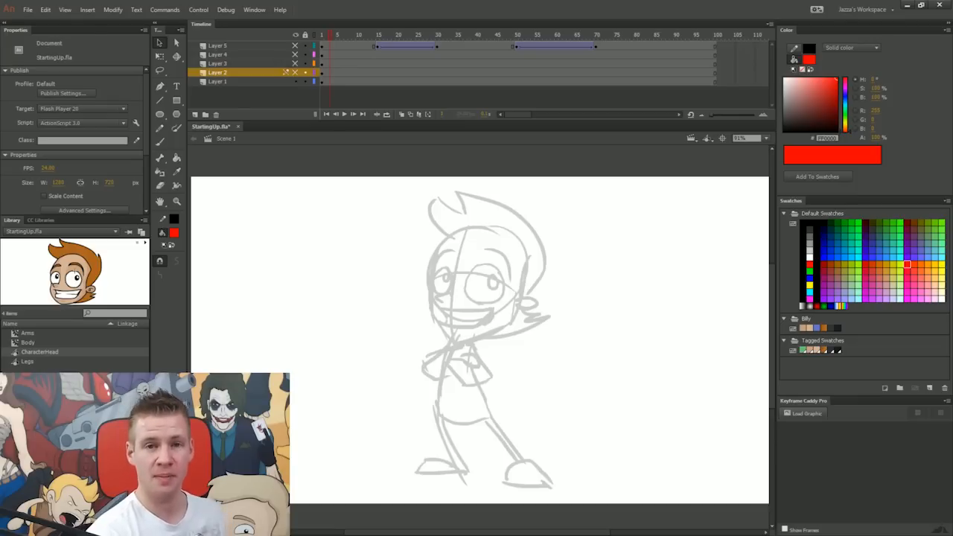
Try to delete the rough sketch from Layer 1, and undo the deletion.
click(334, 81)
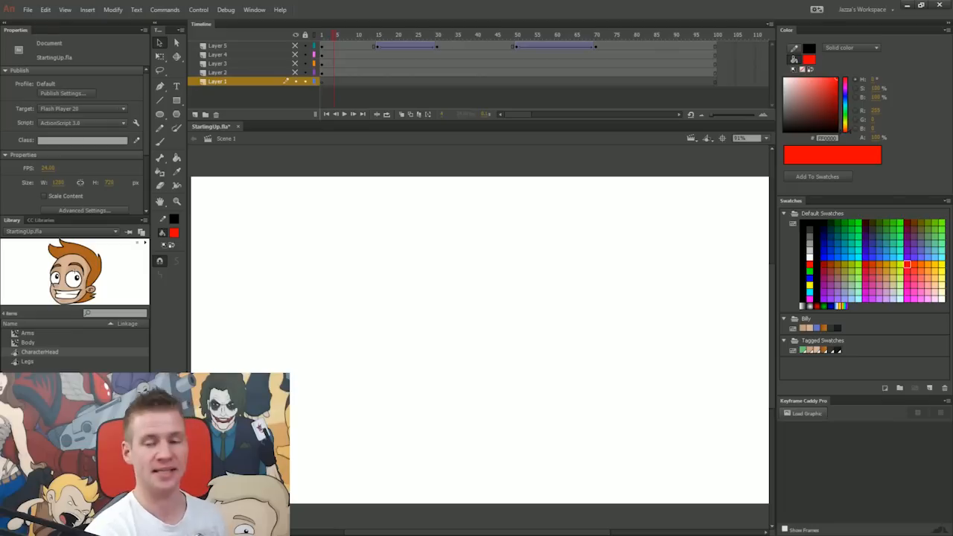
key(ctrl+z)
click(609, 247)
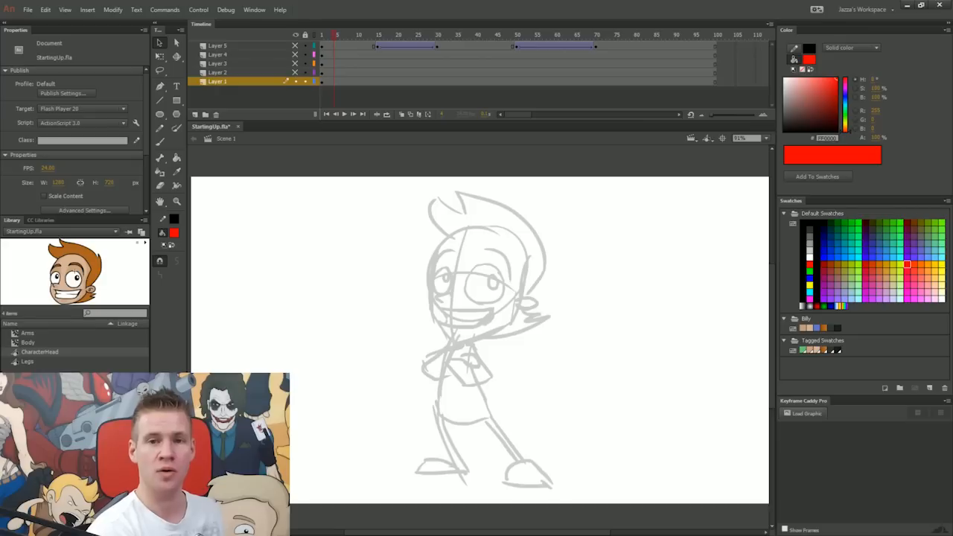
Turn Layer 1 into a guide layer, make Layers 2 to 5 visible, and test the movie.
right_click(243, 83)
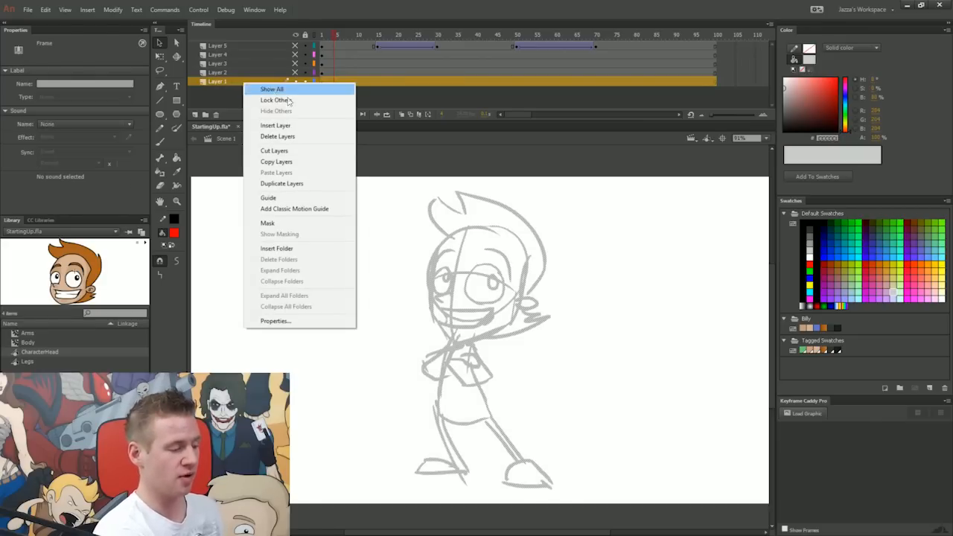
click(287, 200)
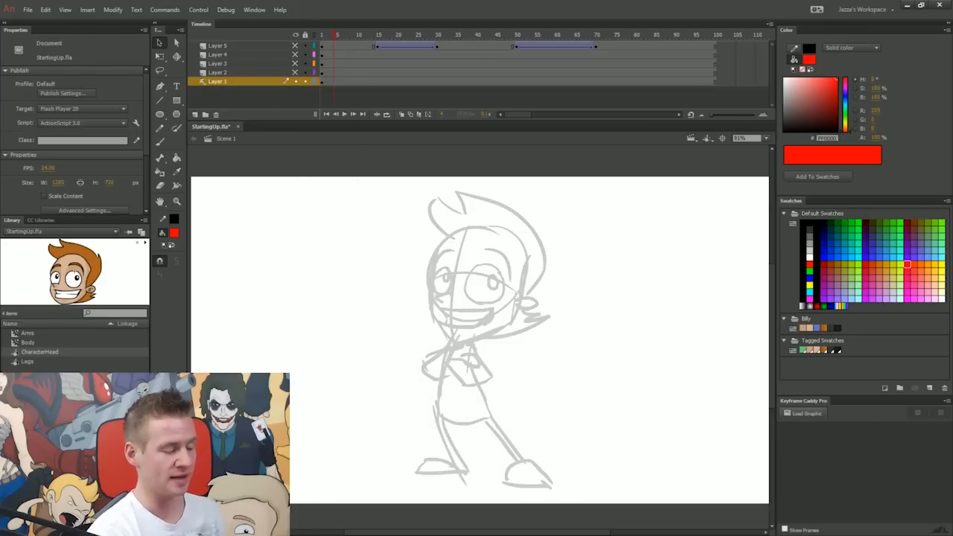
drag(295, 72, 295, 46)
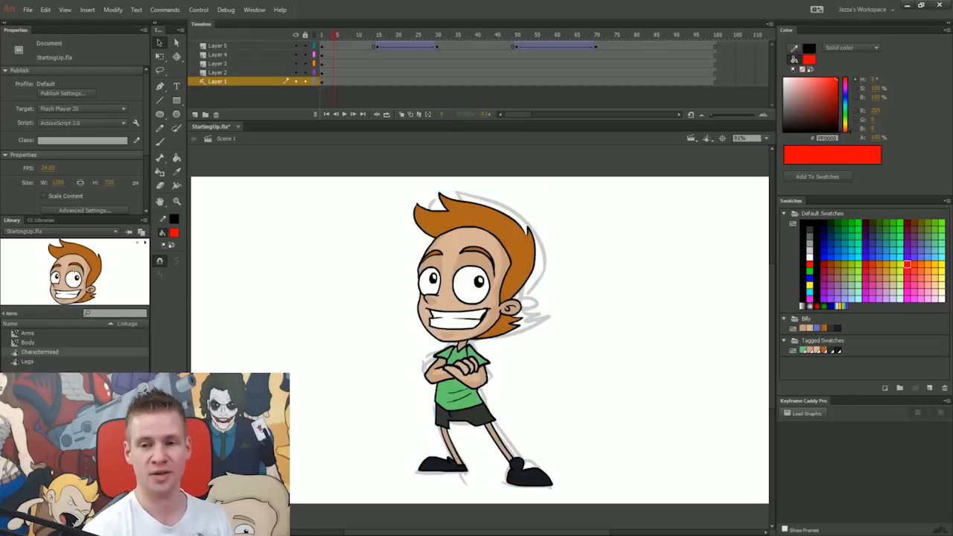
key(ctrl+Return)
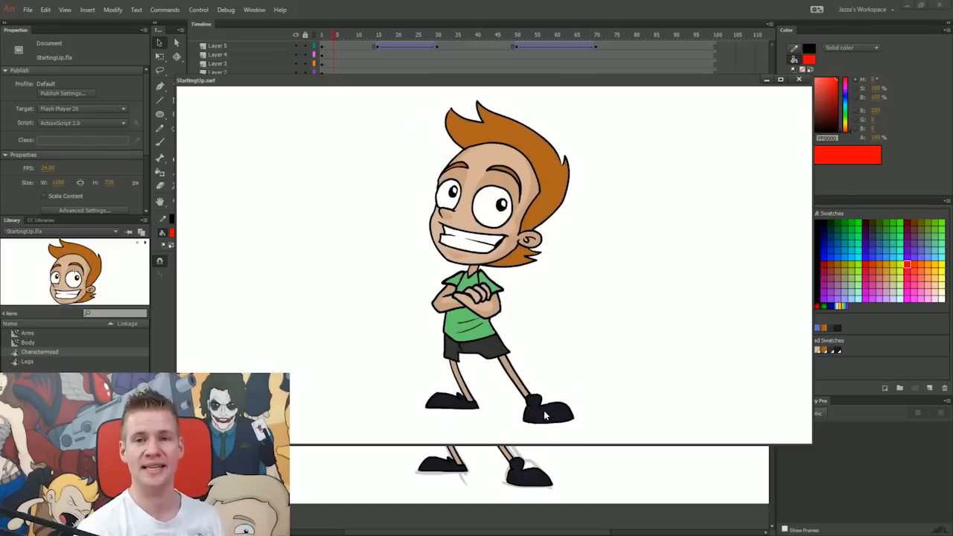
key(ctrl+w)
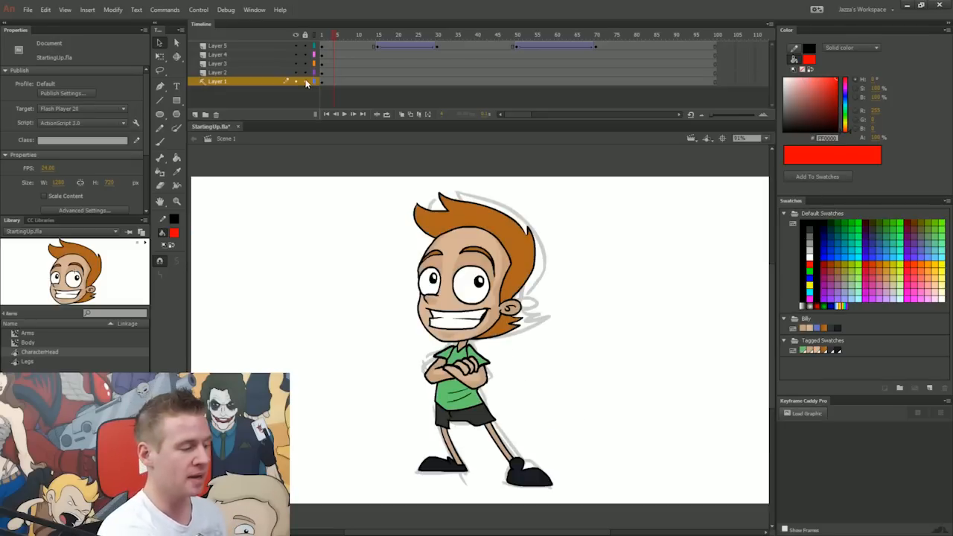
Lock the Layer 1 guide while keeping its sketch visible, and test the movie.
click(305, 82)
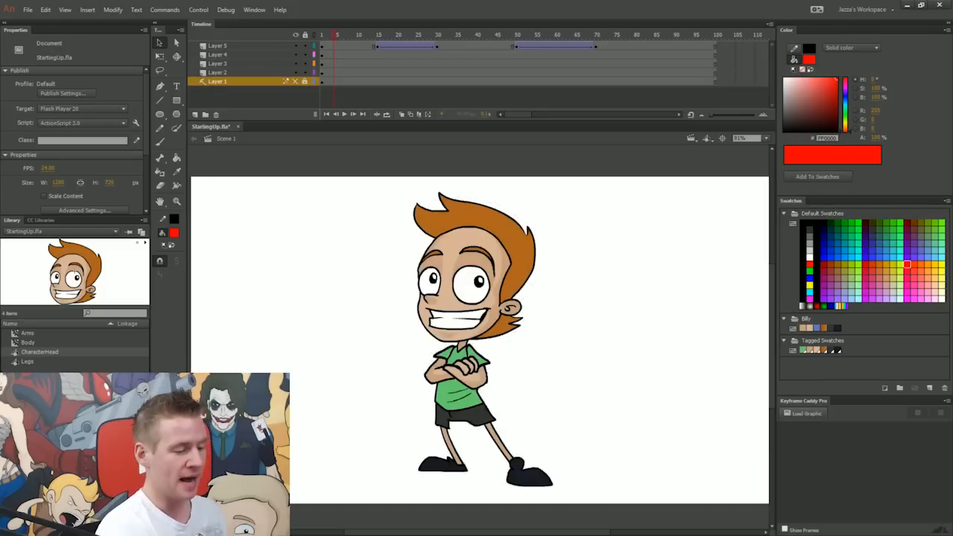
click(296, 81)
drag(314, 47, 313, 81)
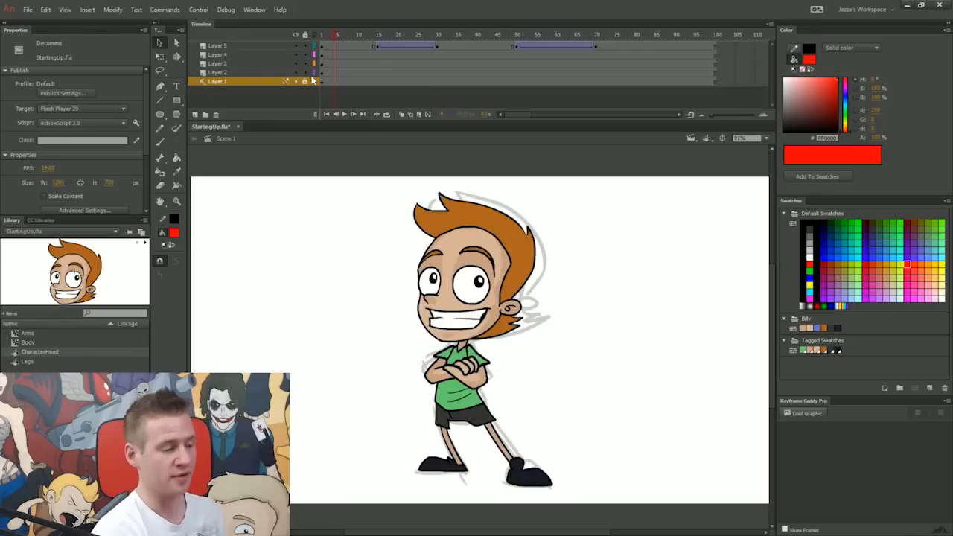
key(ctrl+Return)
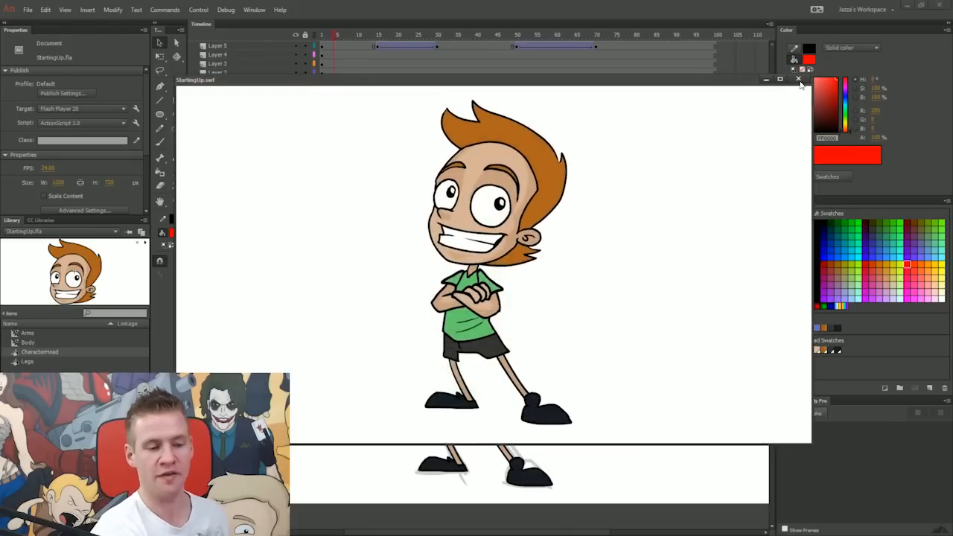
click(799, 80)
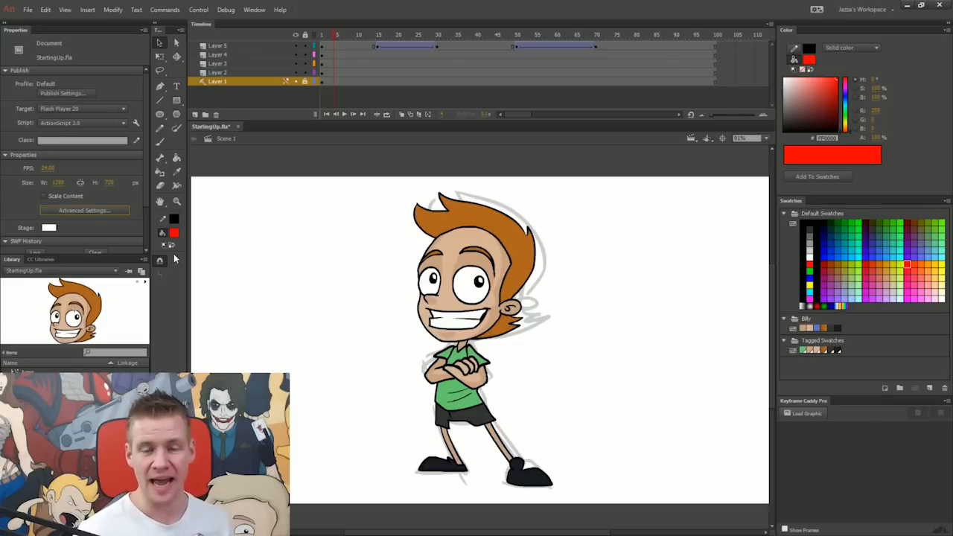
Examine frame 10 of Layers 5, 4, 3 and 2 to see which body part each layer holds, and return to frame 1.
drag(576, 37, 393, 92)
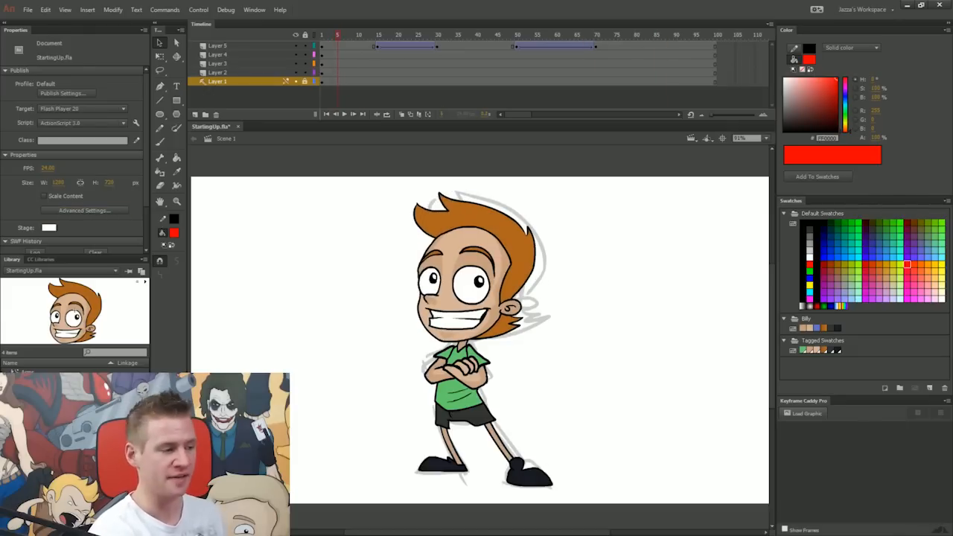
click(358, 46)
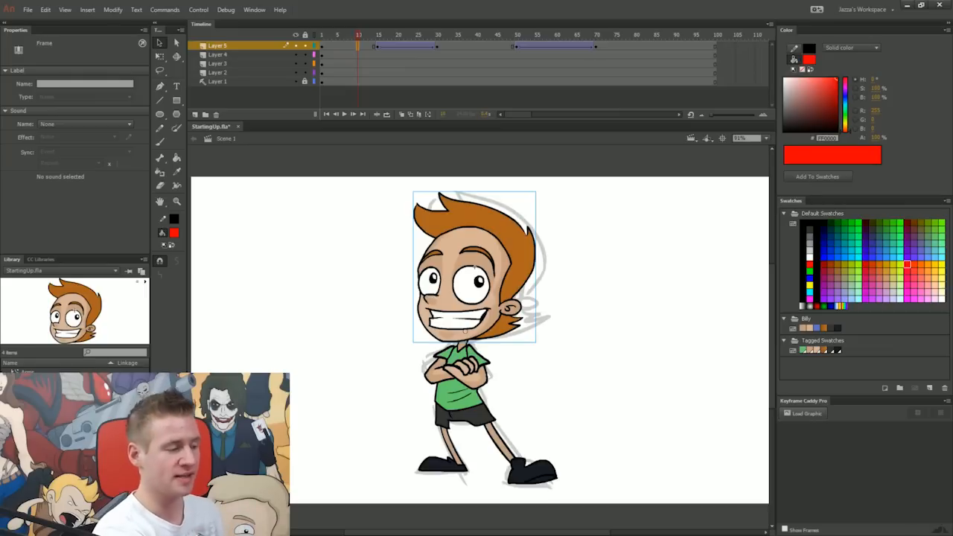
click(358, 55)
click(358, 64)
click(358, 73)
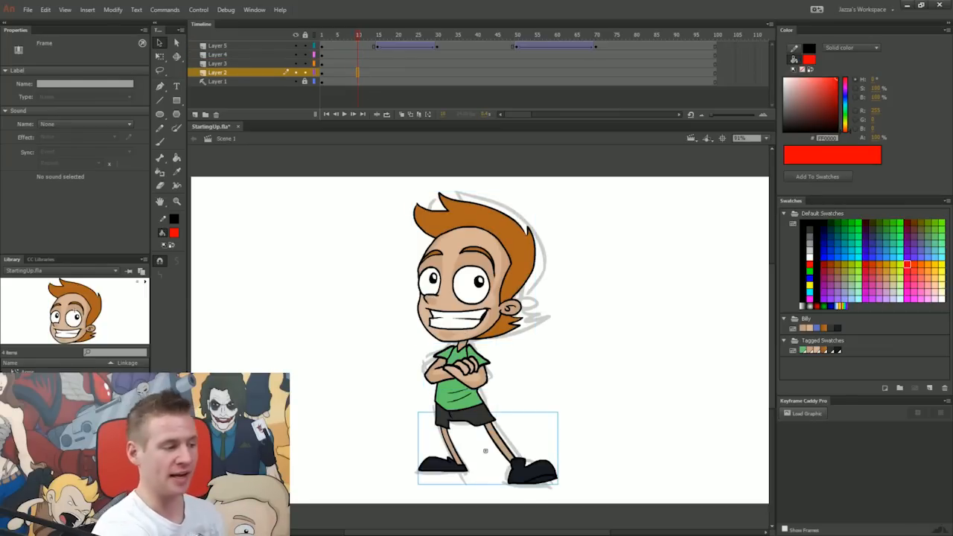
click(323, 37)
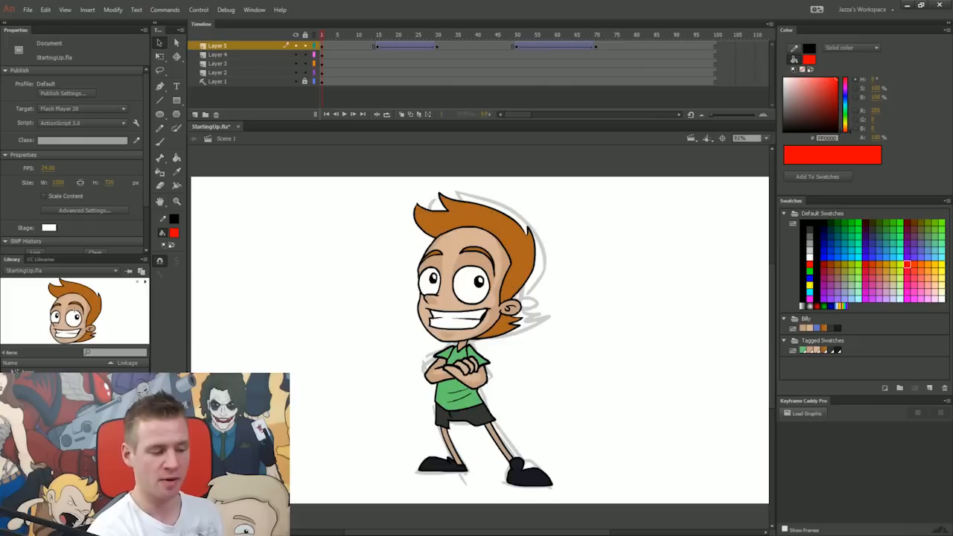
Inspect the head, legs, arms and body instances on the stage one by one, and clear the selection.
click(477, 249)
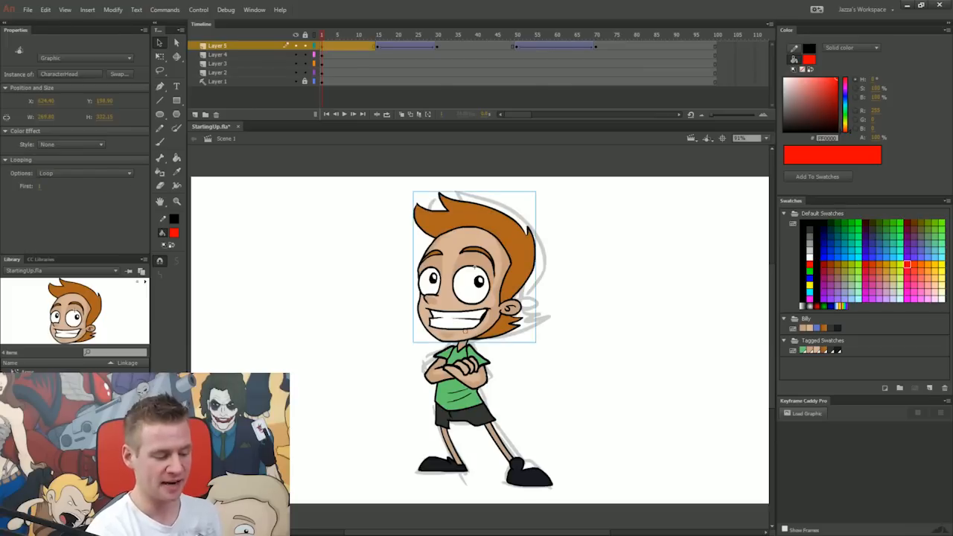
click(481, 417)
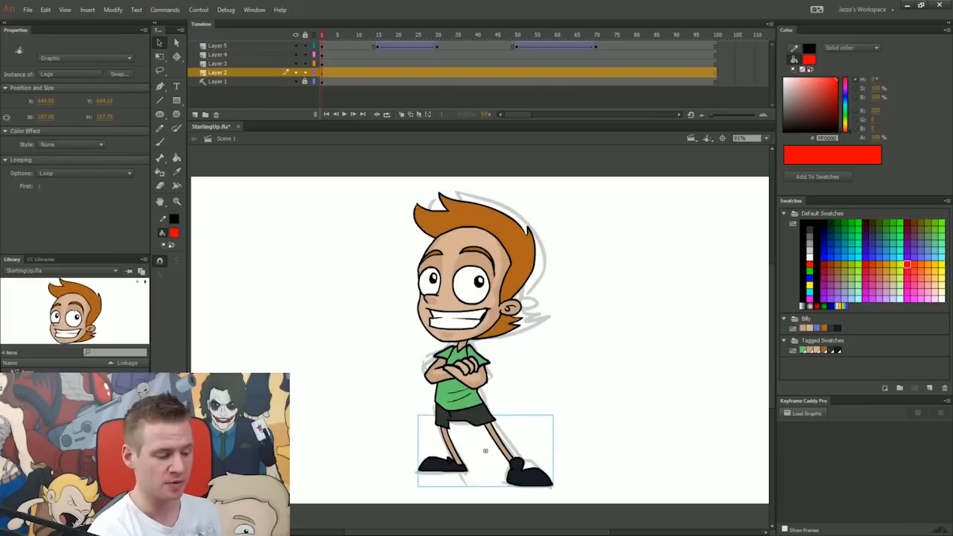
click(463, 370)
click(457, 399)
click(595, 380)
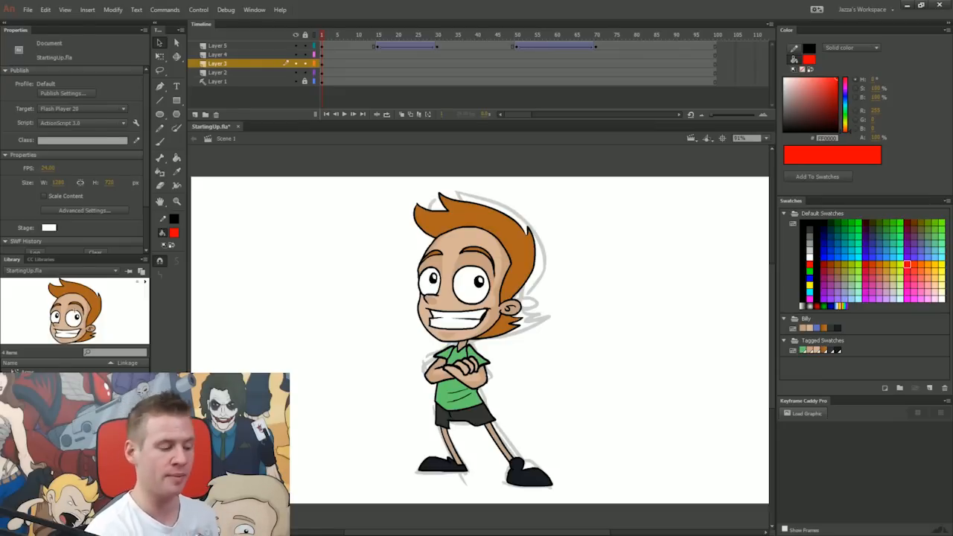
Insert a new layer above Layer 5 and brush a red scribble beside the character's head at frame 1.
drag(323, 46, 714, 76)
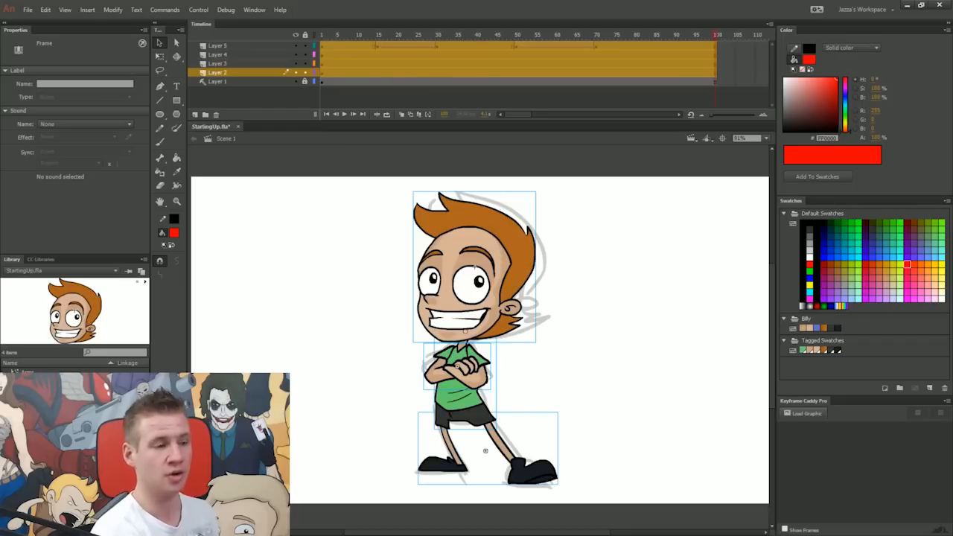
click(195, 114)
key(b)
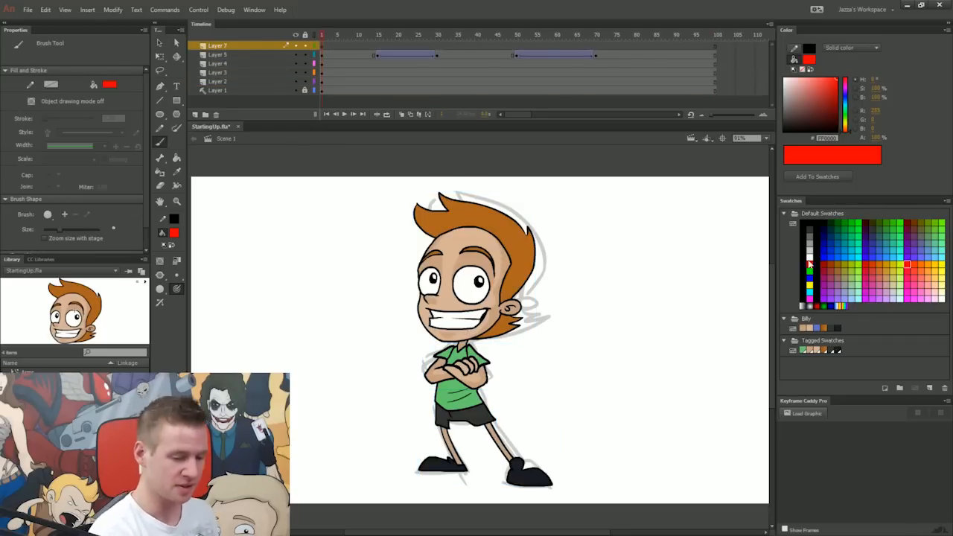
mouse_move(560, 292)
mouse_down()
mouse_move(574, 354)
mouse_move(591, 327)
mouse_up()
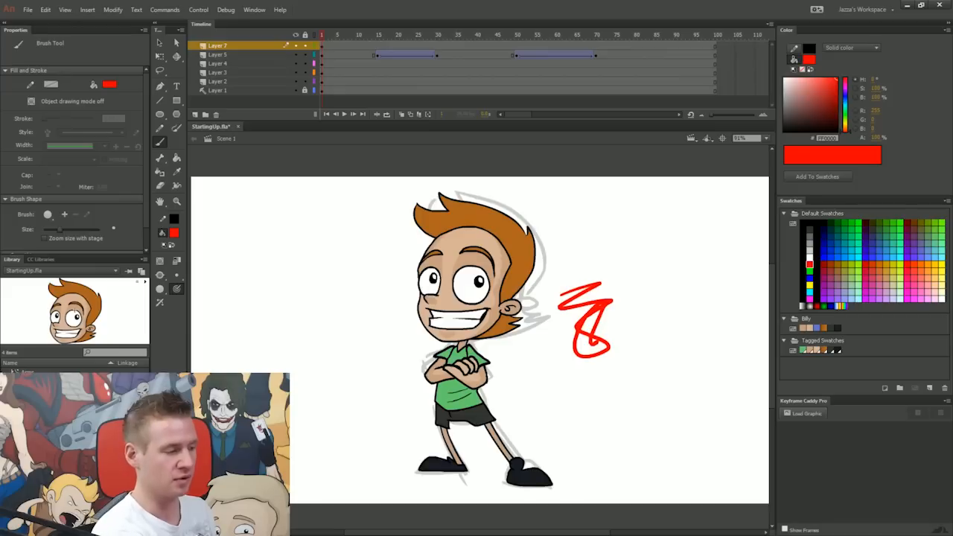
Move the red scribble slightly up, away from the head, and convert it to a Movie Clip symbol named CharacterLoop.
click(325, 46)
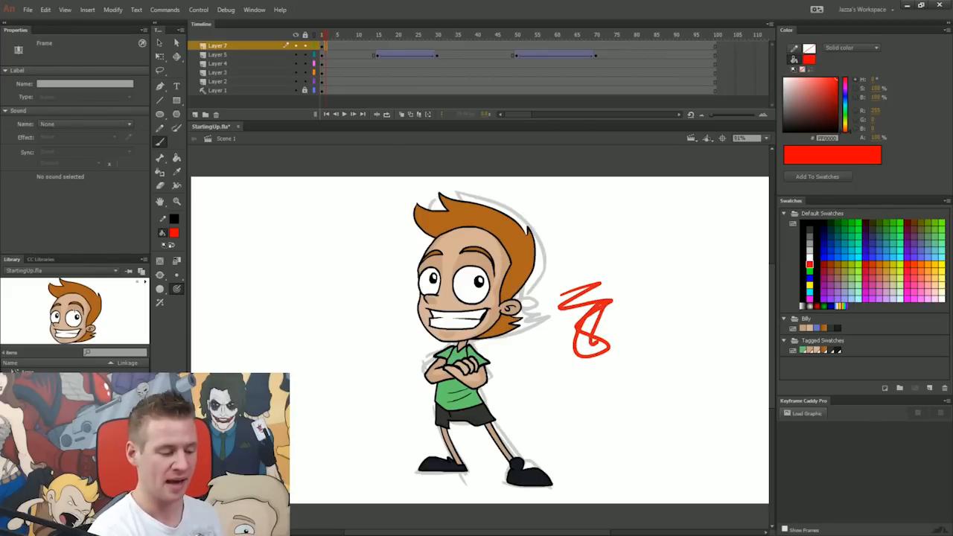
key(v)
drag(594, 341, 613, 322)
key(F8)
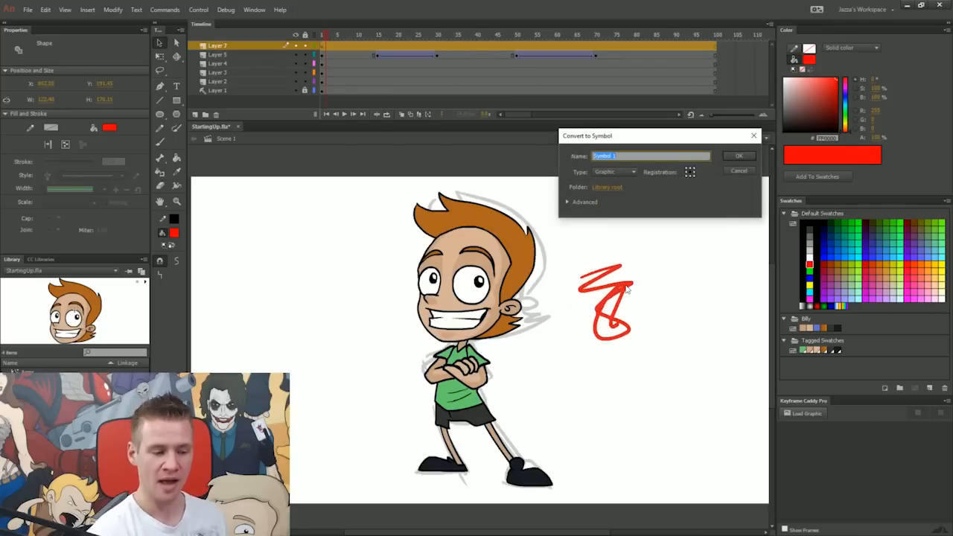
click(620, 170)
click(633, 182)
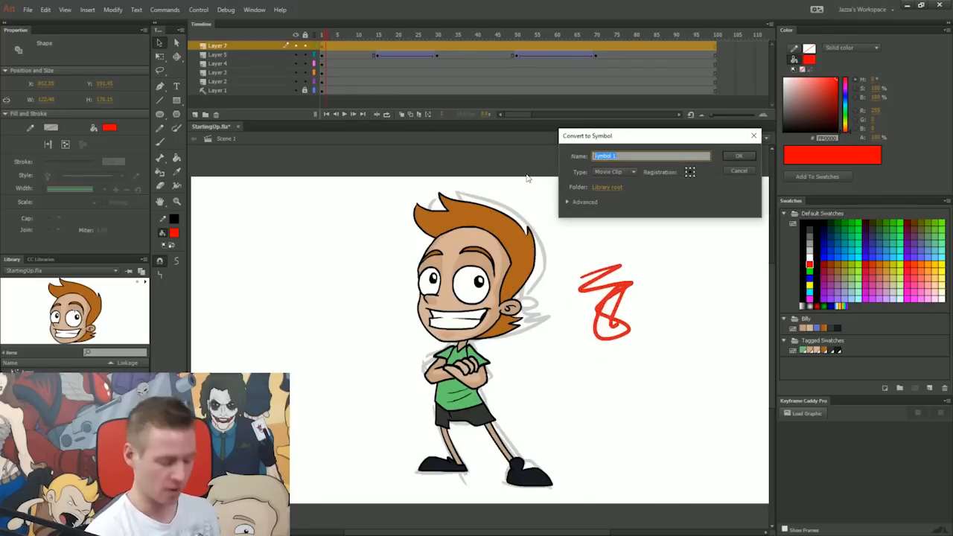
text(Character)
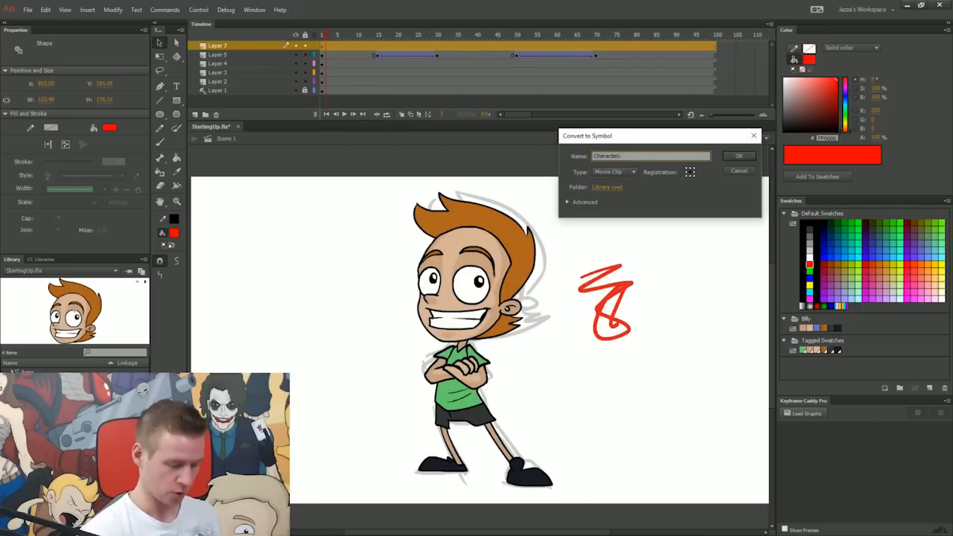
text(Loop)
key(Return)
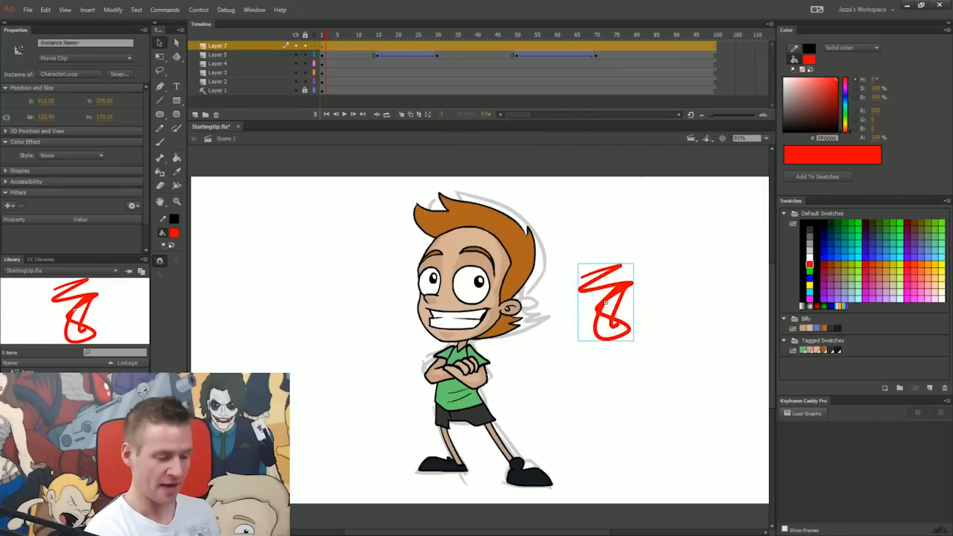
Replace the scribble inside the CharacterLoop symbol with the copied character animation layers, and return to Scene 1.
double_click(605, 300)
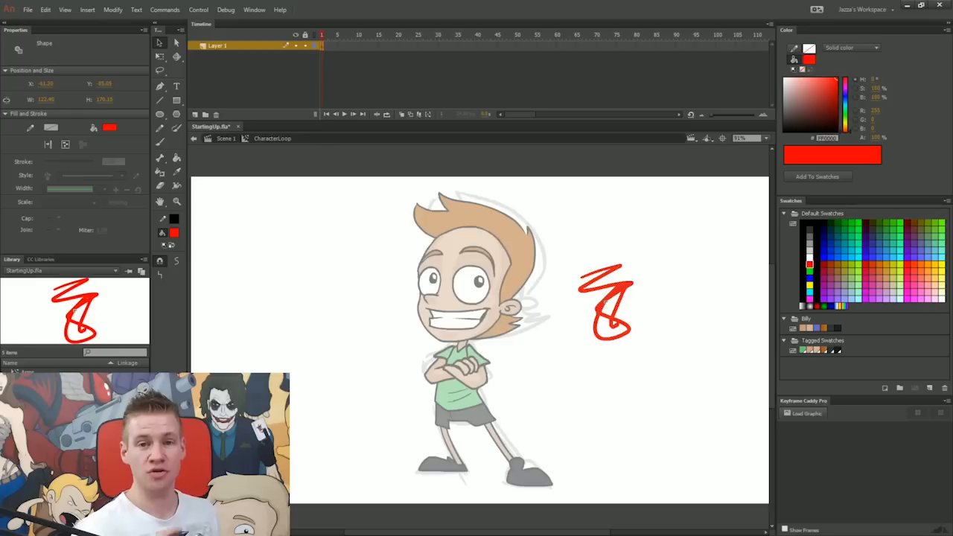
key(ctrl+alt+v)
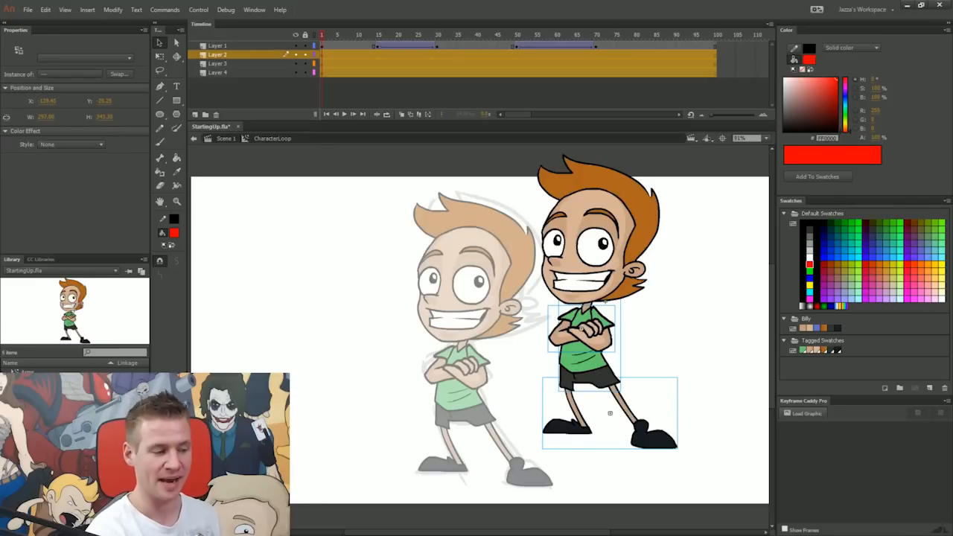
key(Escape)
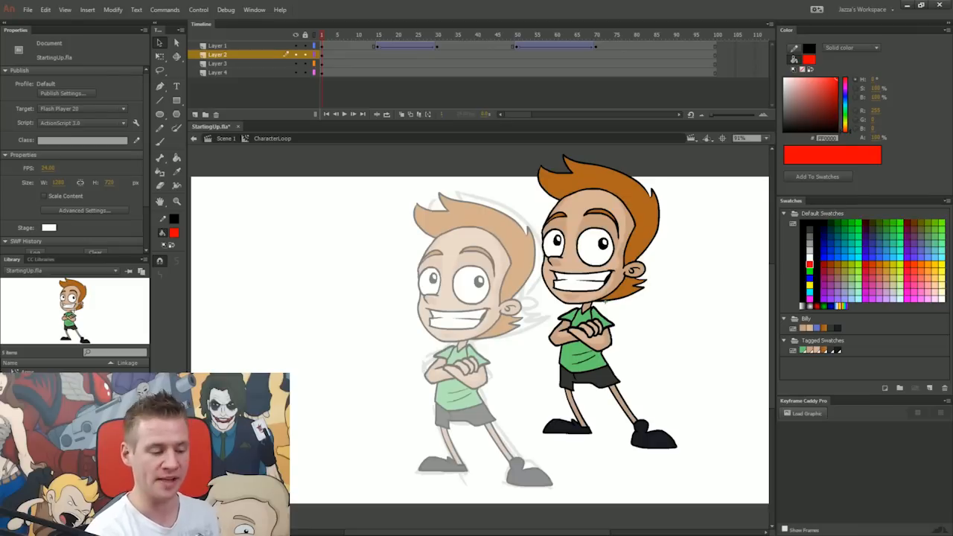
double_click(703, 290)
Delete Layers 5, 4, 3 and 2 from the main timeline, and position the CharacterLoop instance over the guide sketch.
drag(633, 236, 718, 270)
drag(718, 270, 685, 294)
click(475, 266)
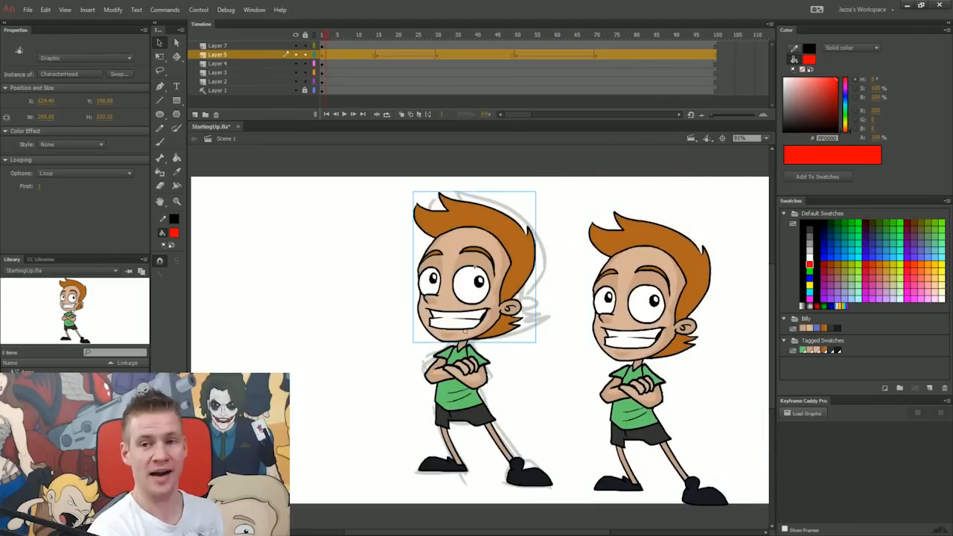
click(218, 114)
click(218, 113)
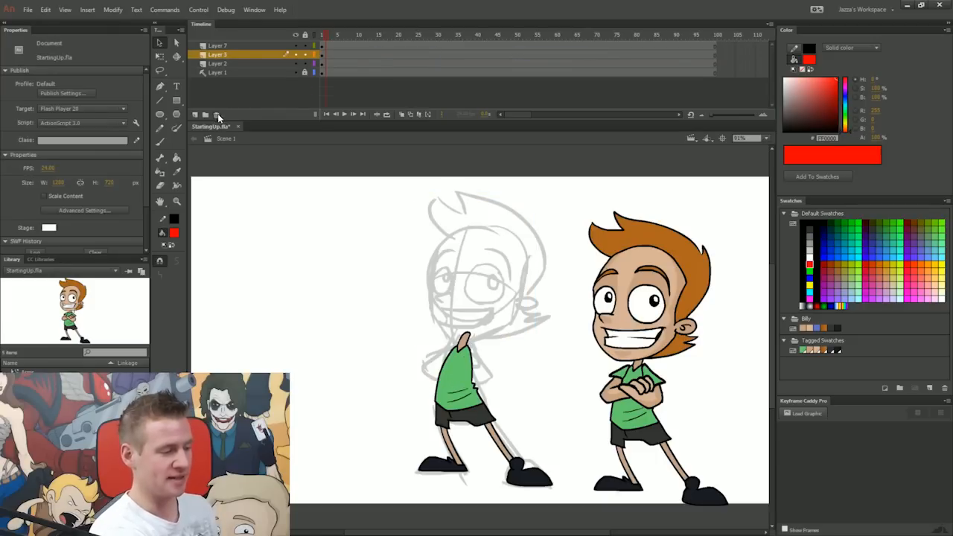
click(218, 113)
click(217, 113)
mouse_move(656, 361)
mouse_down()
mouse_move(467, 316)
mouse_move(446, 346)
mouse_move(483, 344)
mouse_up()
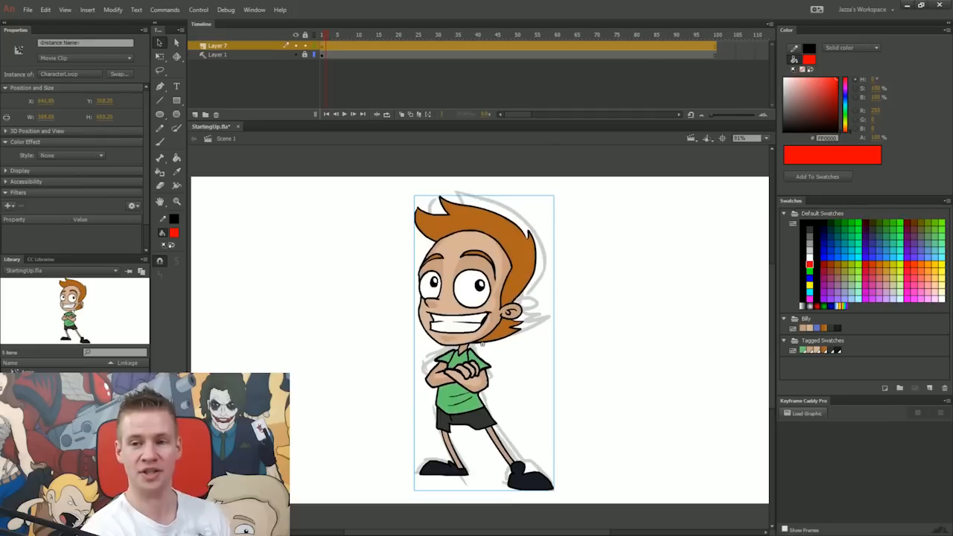
Inspect the layers inside the CharacterLoop symbol and its instance in Scene 1, and clear the selection.
double_click(483, 344)
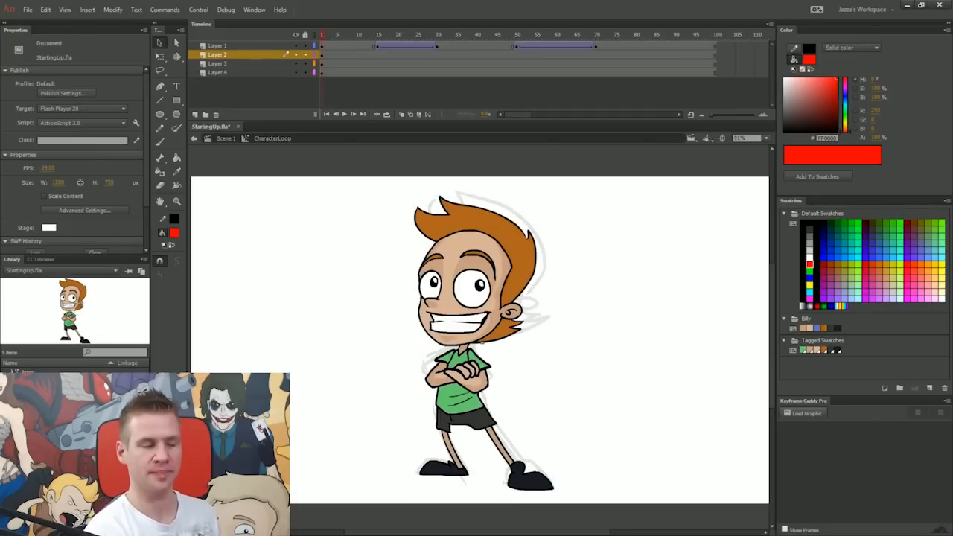
click(195, 140)
click(483, 344)
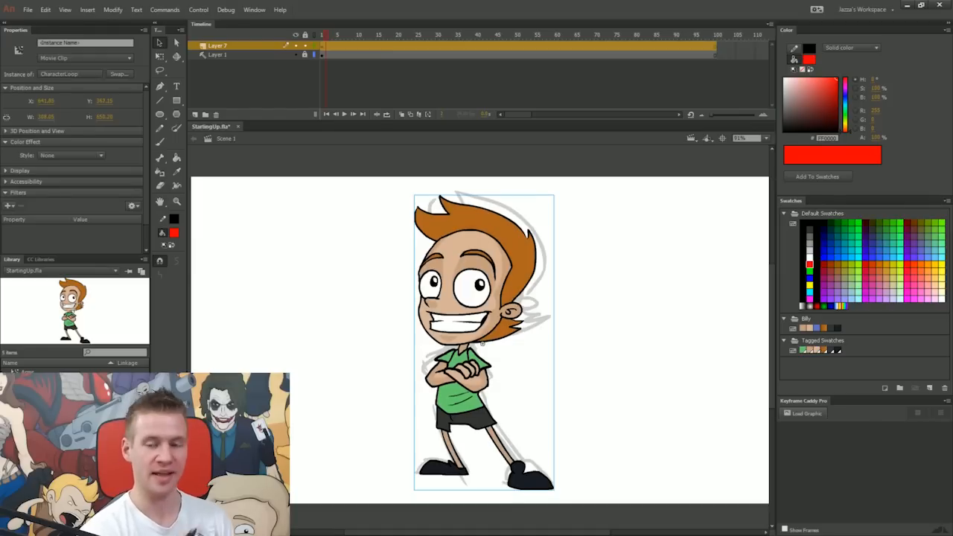
key(Escape)
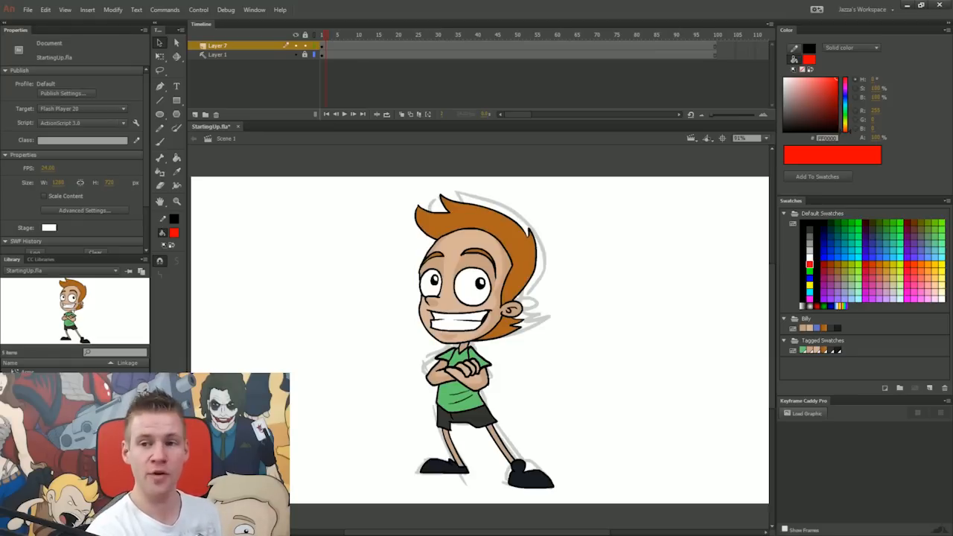
Remove all frames after frame 1 from Layer 7 and Layer 1, test the movie, and close the preview.
drag(729, 36, 216, 205)
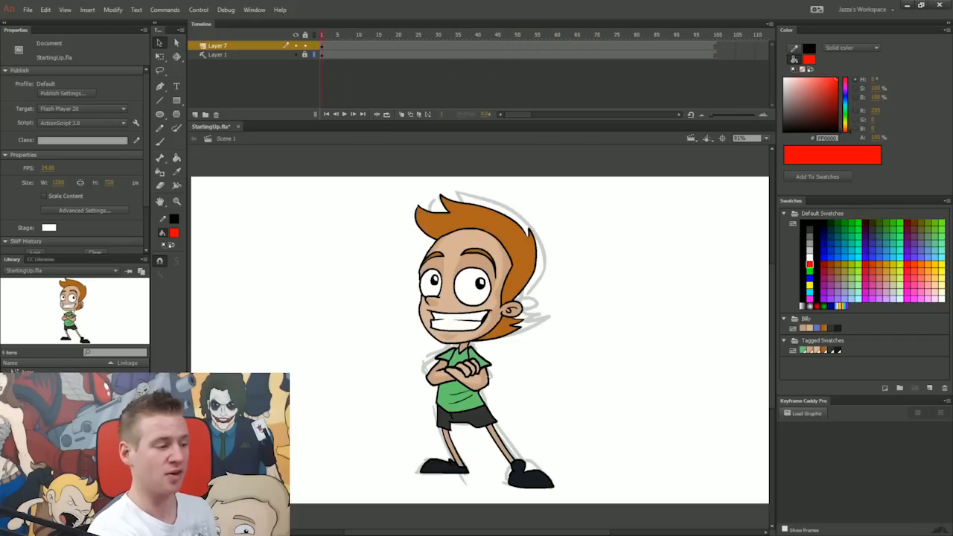
drag(324, 46, 713, 67)
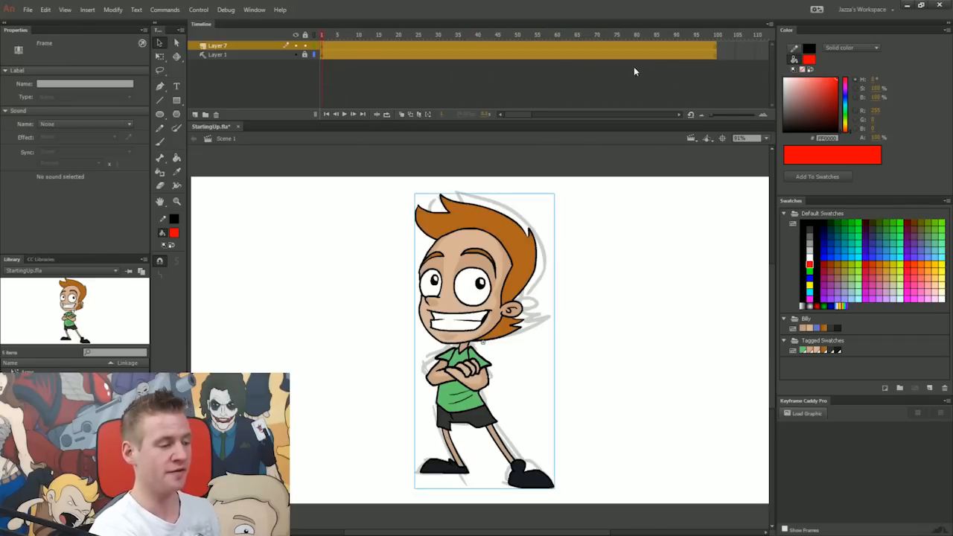
key(shift+F5)
key(ctrl+Return)
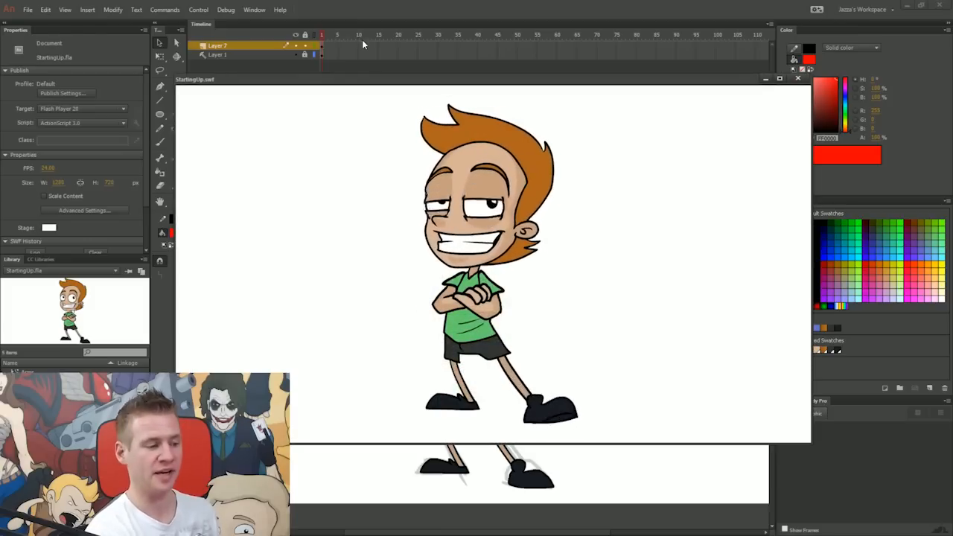
click(797, 78)
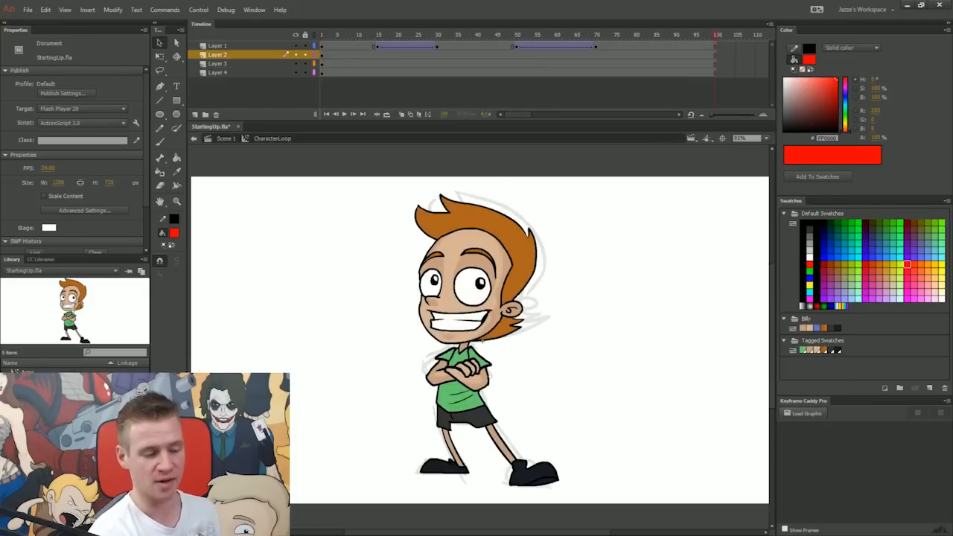
Return from the CharacterLoop symbol to Scene 1 and hide the Layer 1 guide sketch.
double_click(321, 161)
click(320, 161)
click(295, 55)
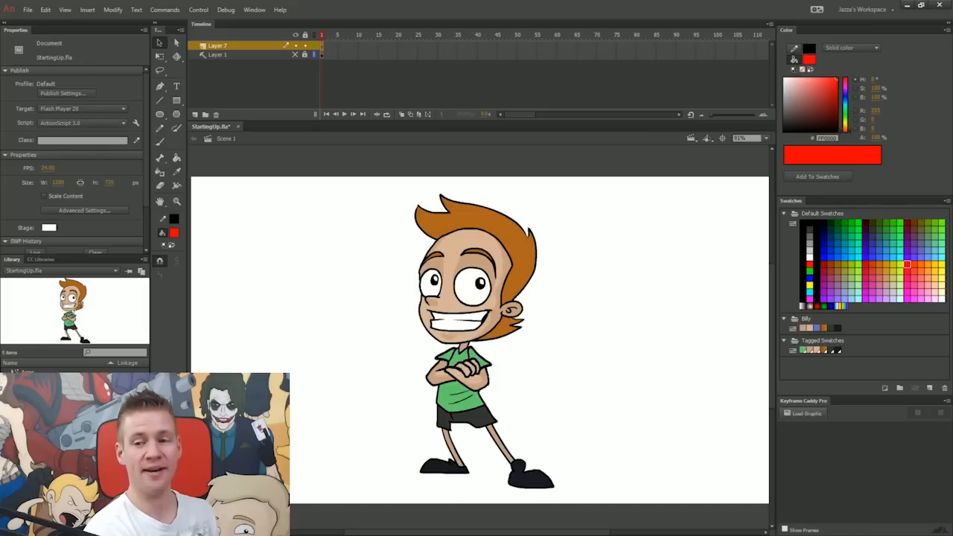
Enlarge the properties area for the CharacterLoop instance and add a Drop Shadow filter to it.
click(482, 341)
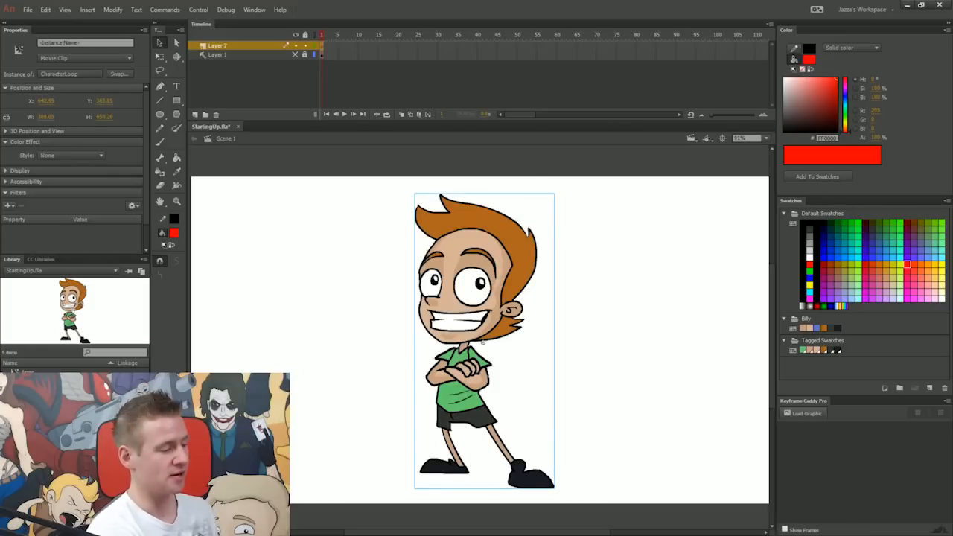
scroll(145, 112, down, 2)
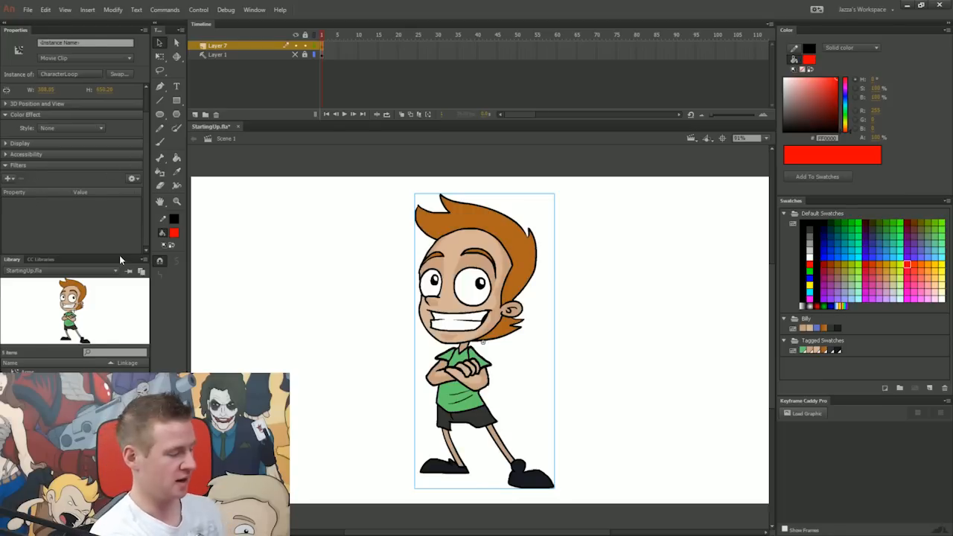
drag(121, 256, 125, 370)
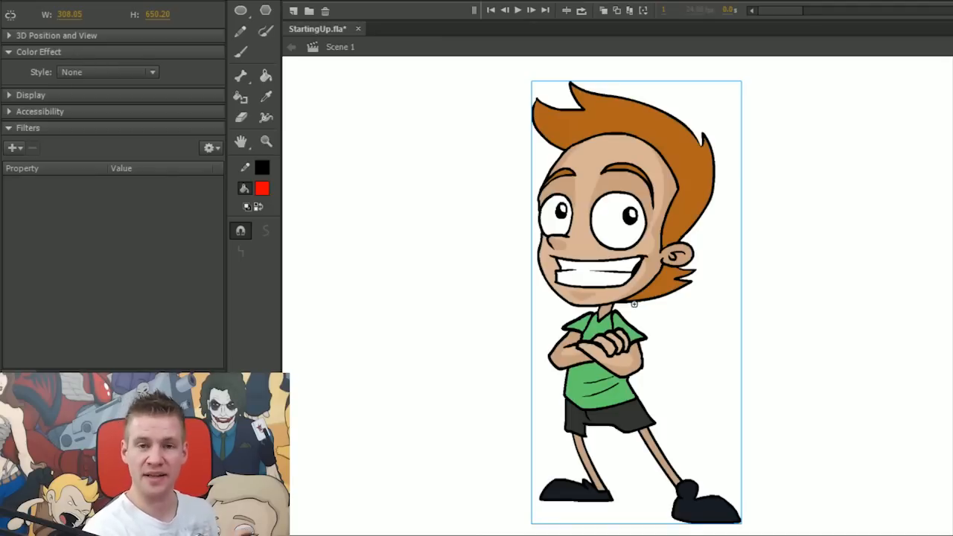
click(13, 147)
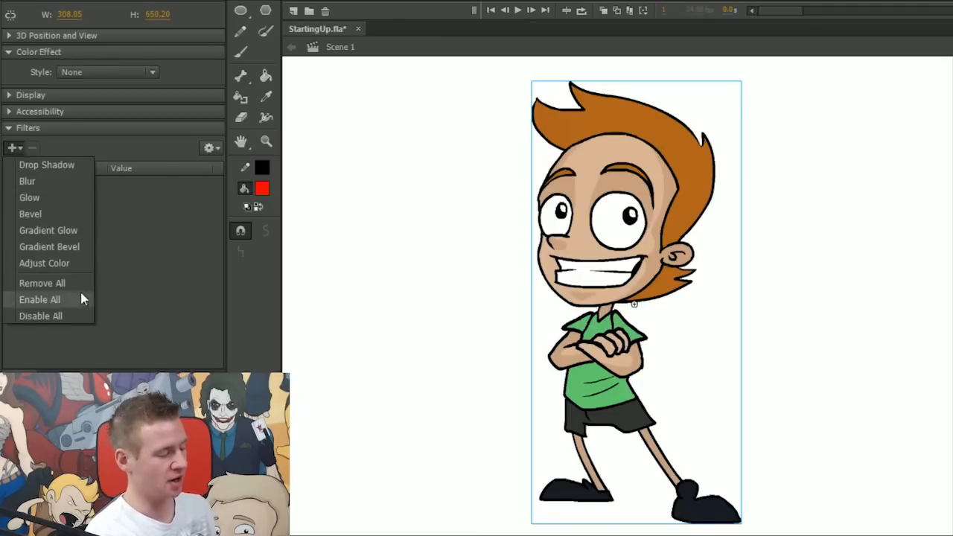
click(70, 165)
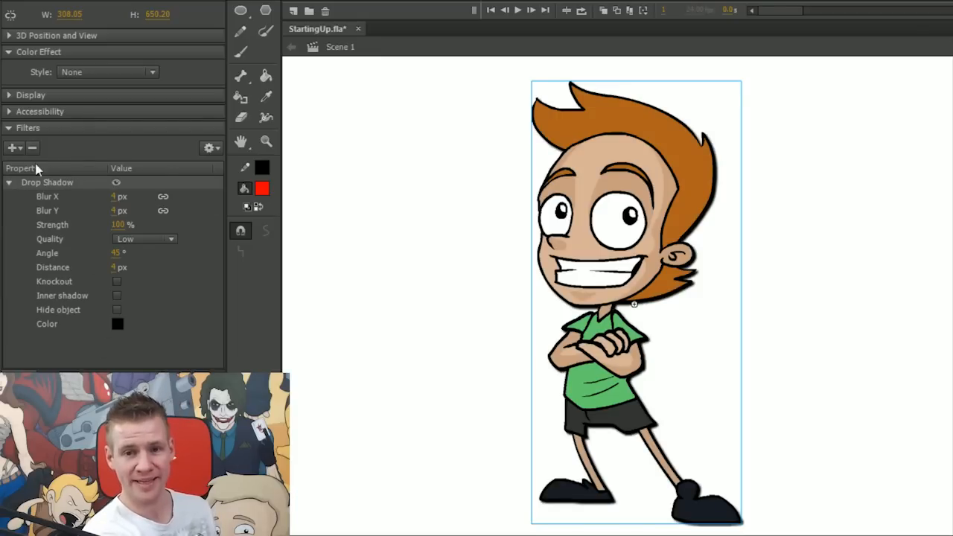
Set the drop shadow's blur to 24 px, strength to 26%, angle to 51° and distance to 21 px.
mouse_move(118, 225)
mouse_down()
mouse_move(80, 225)
mouse_move(107, 225)
mouse_up()
drag(114, 197, 123, 196)
click(113, 268)
drag(113, 268, 165, 257)
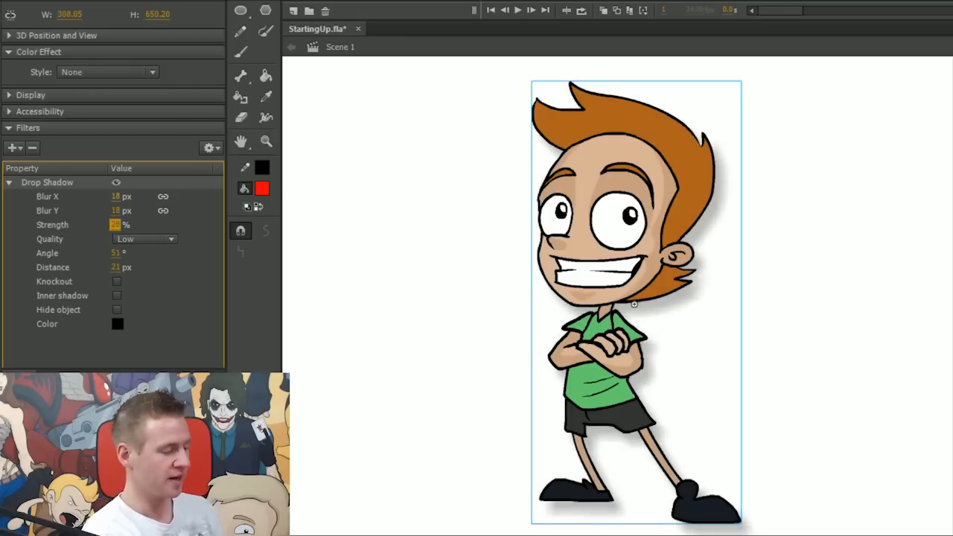
click(113, 197)
text(18)
key(Return)
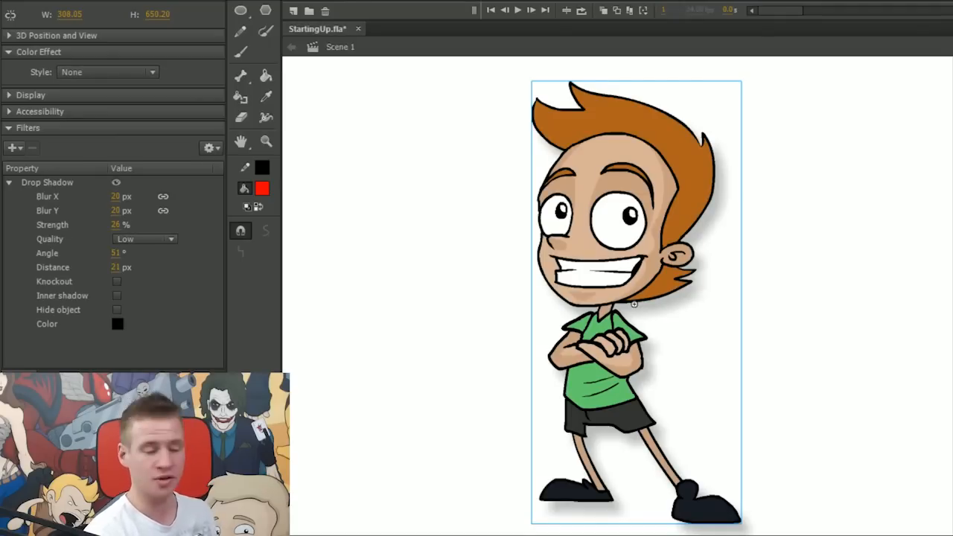
drag(115, 196, 119, 196)
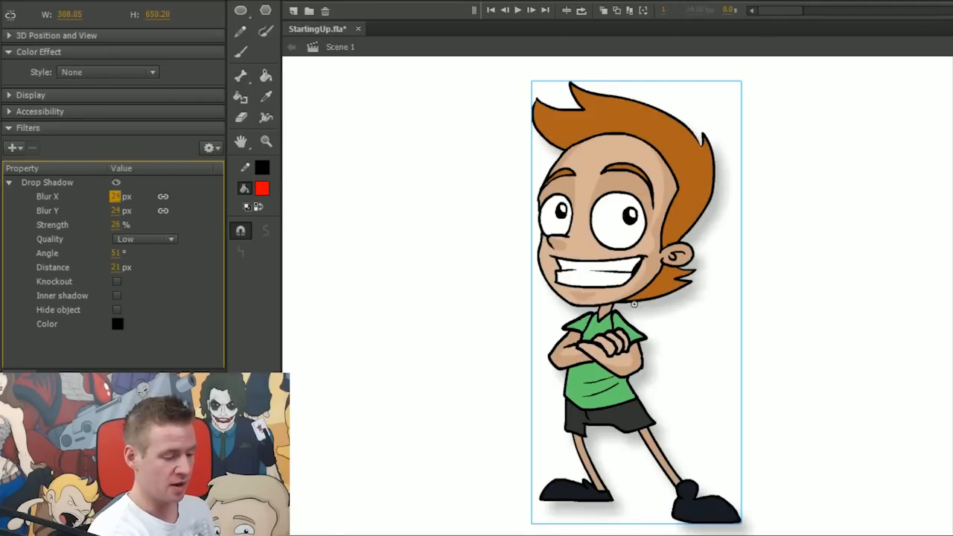
Add a Glow filter to the CharacterLoop instance, collapse both filters' settings, and reorder Glow above Drop Shadow.
click(20, 149)
click(67, 196)
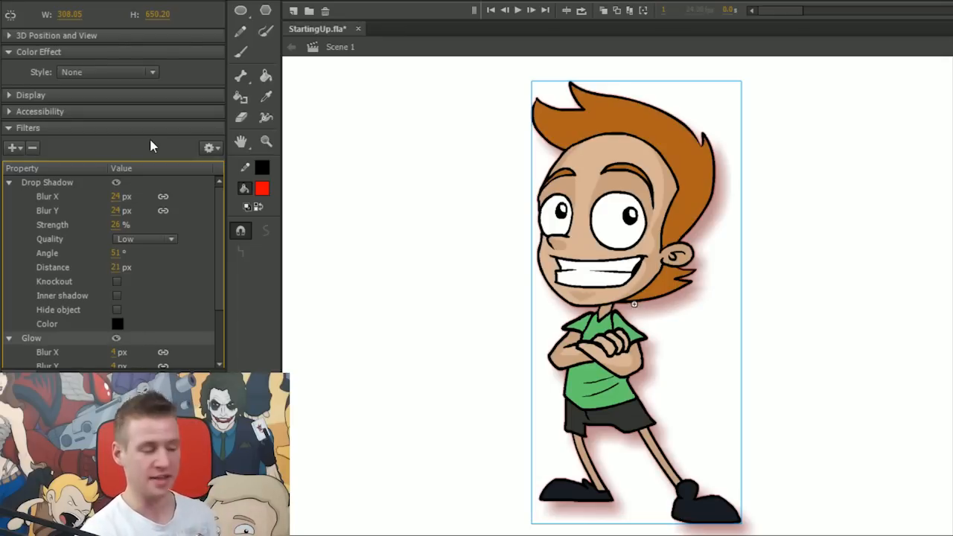
click(10, 186)
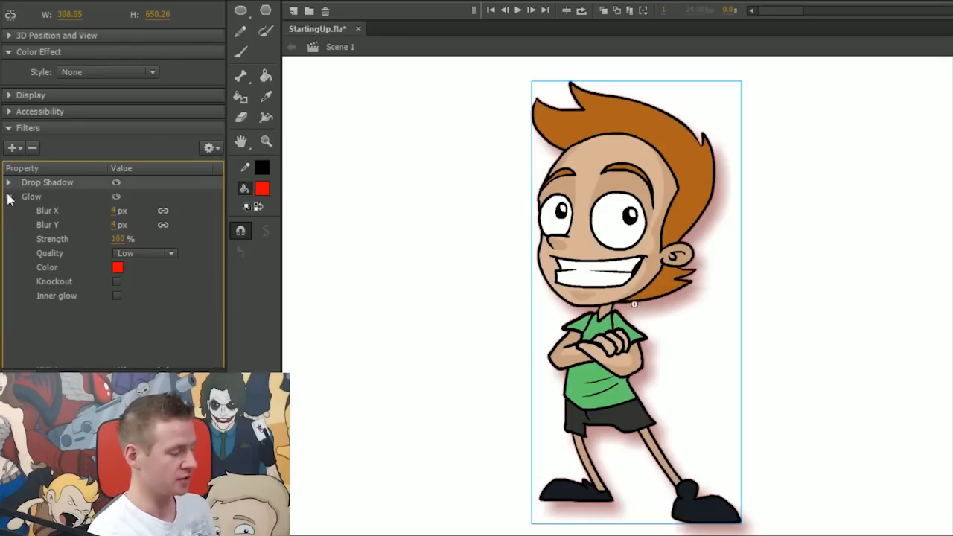
click(9, 197)
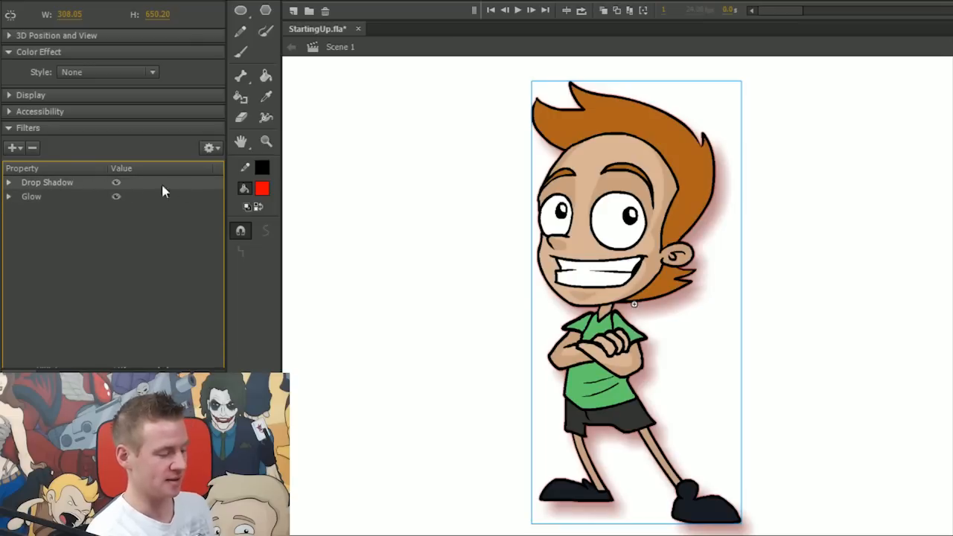
drag(85, 196, 86, 181)
click(81, 183)
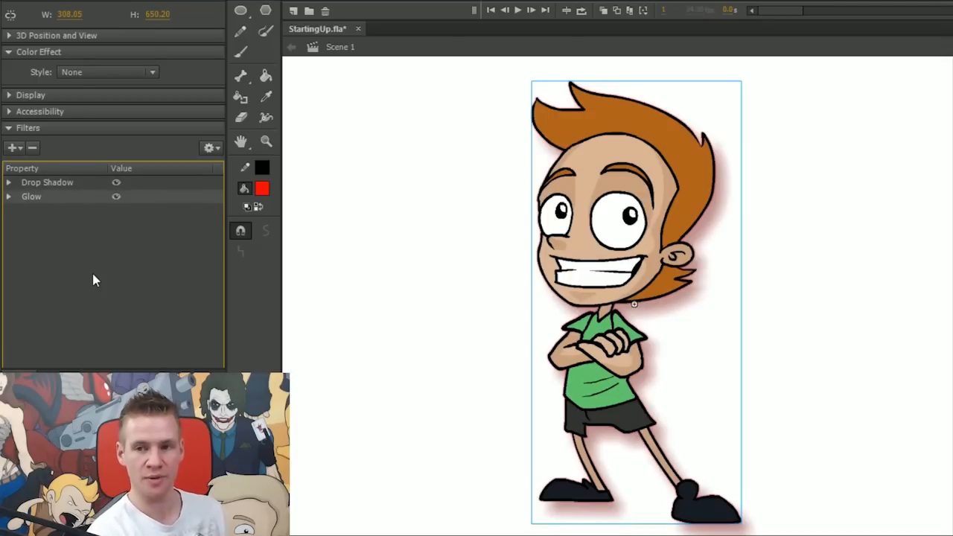
drag(62, 197, 70, 180)
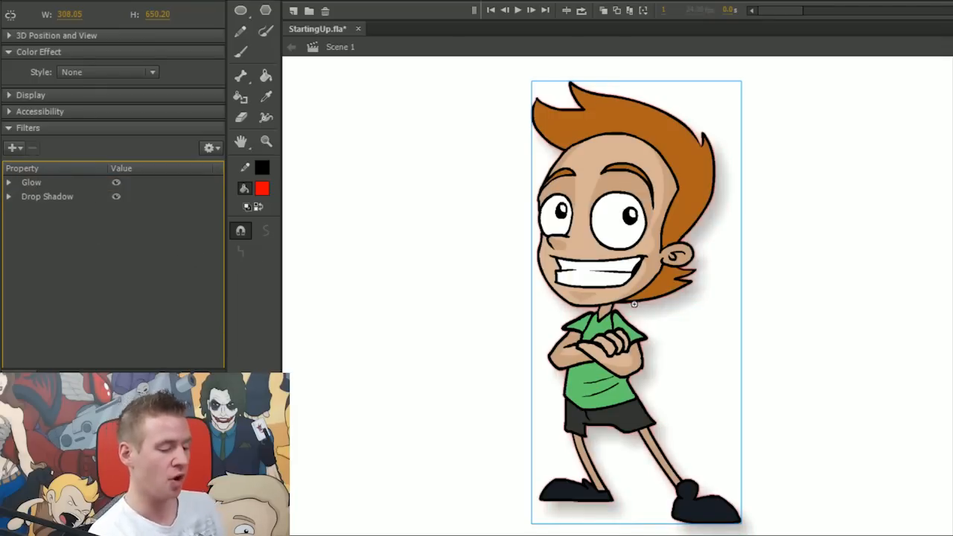
Set the Glow filter's colour to black and its strength to 1000%, and deselect the character.
click(9, 183)
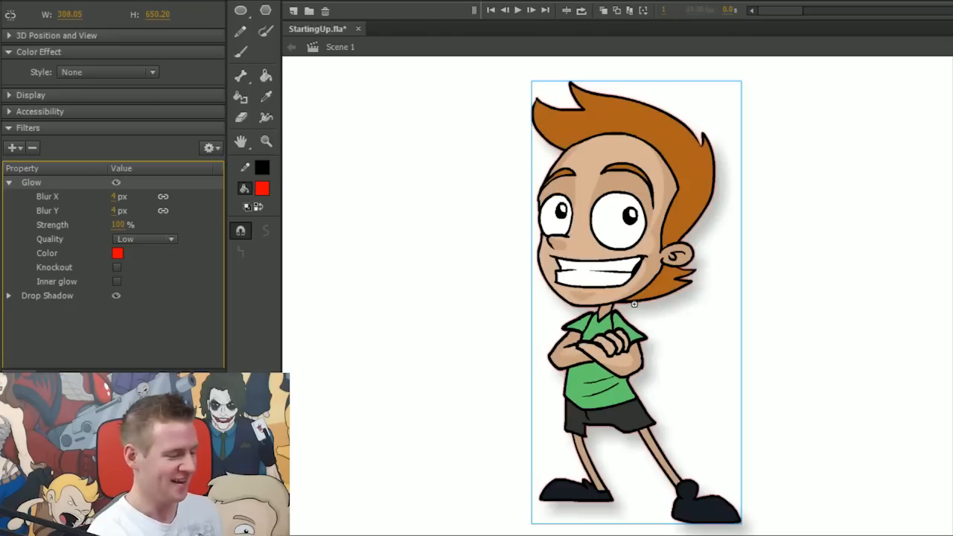
click(117, 253)
click(166, 305)
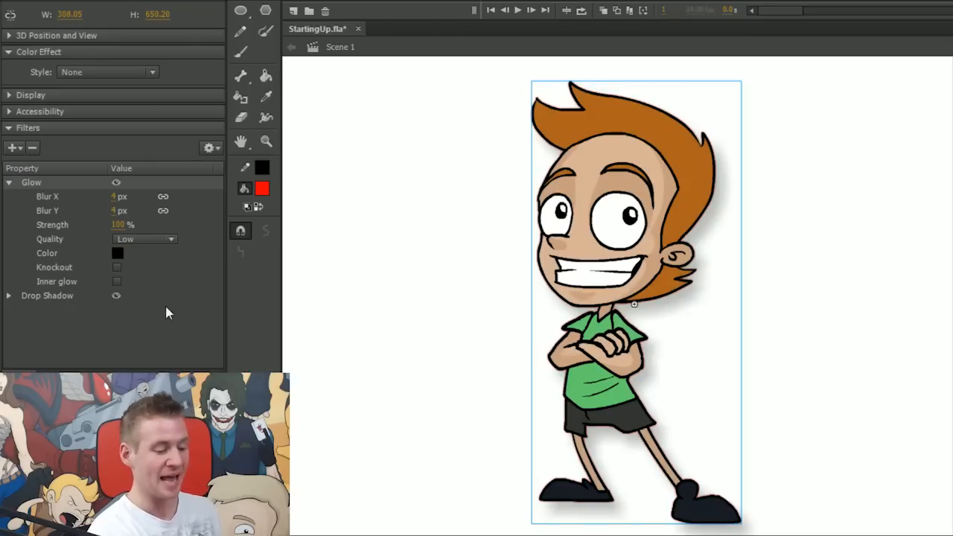
click(117, 225)
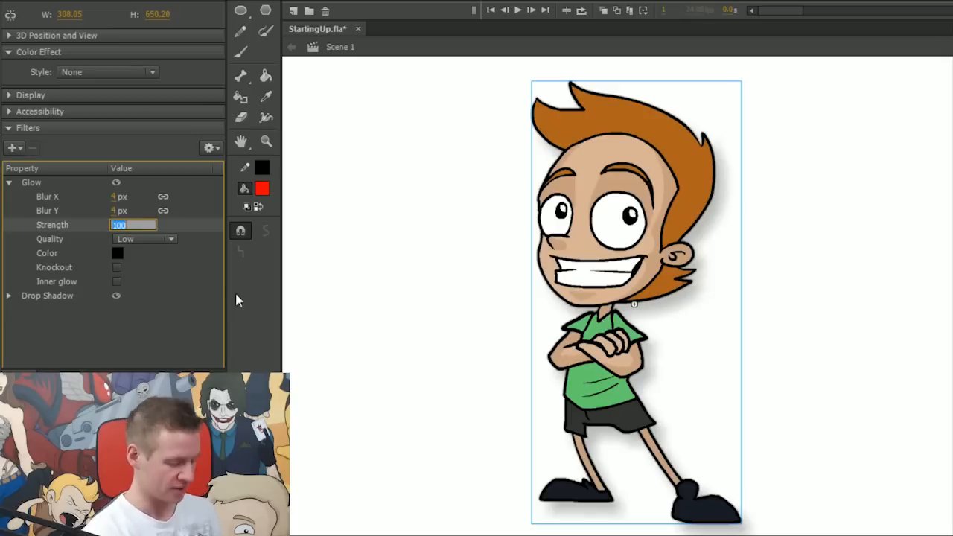
text(1000)
key(Return)
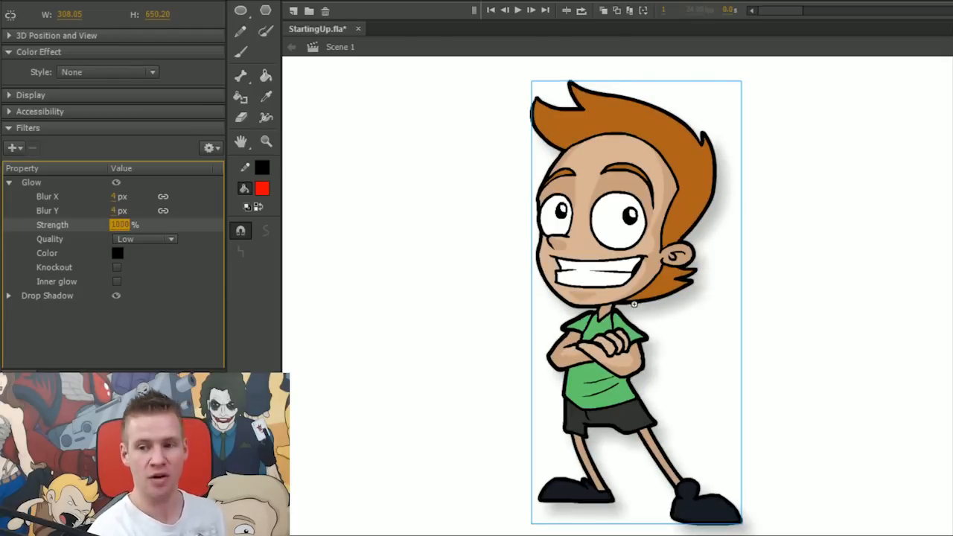
click(417, 298)
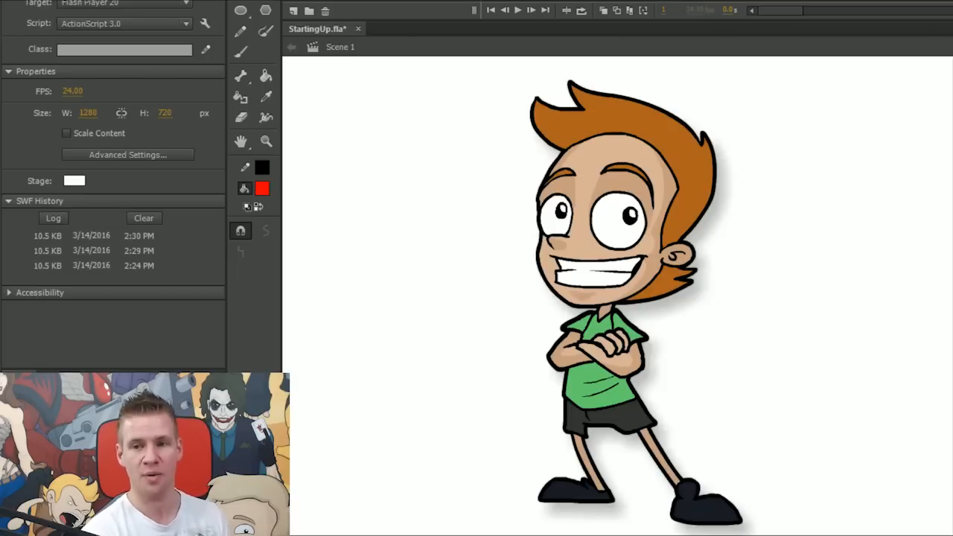
Test the movie to preview the outlined looping character, and close the preview.
key(ctrl+Return)
drag(798, 4, 765, 5)
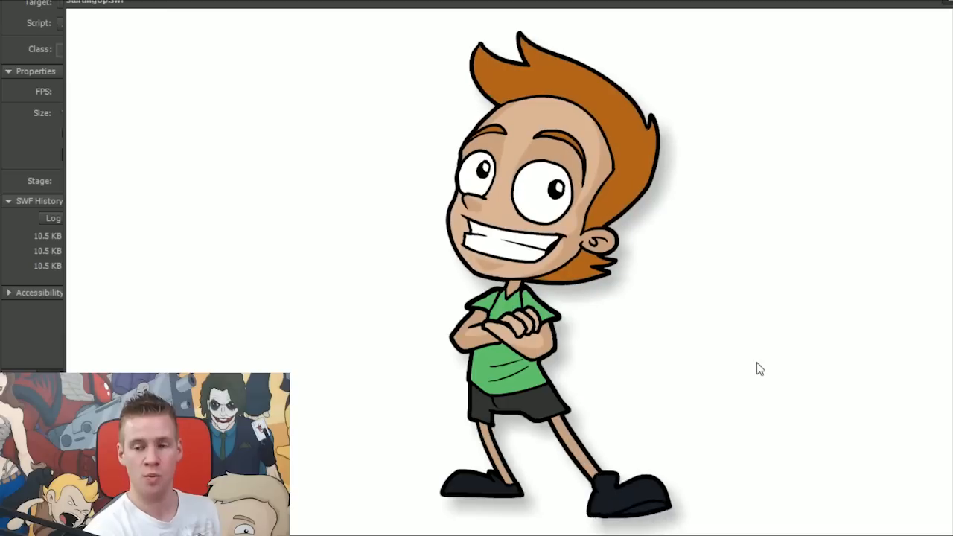
key(ctrl+w)
Try a blur of 8 px on the CharacterLoop instance's Glow filter, and settle on 3 px.
click(634, 304)
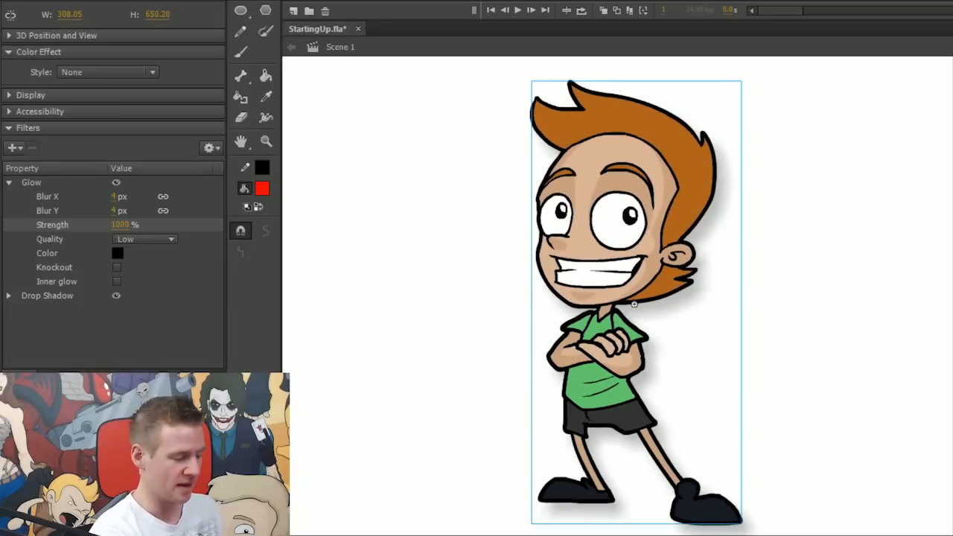
click(116, 197)
text(8)
key(Return)
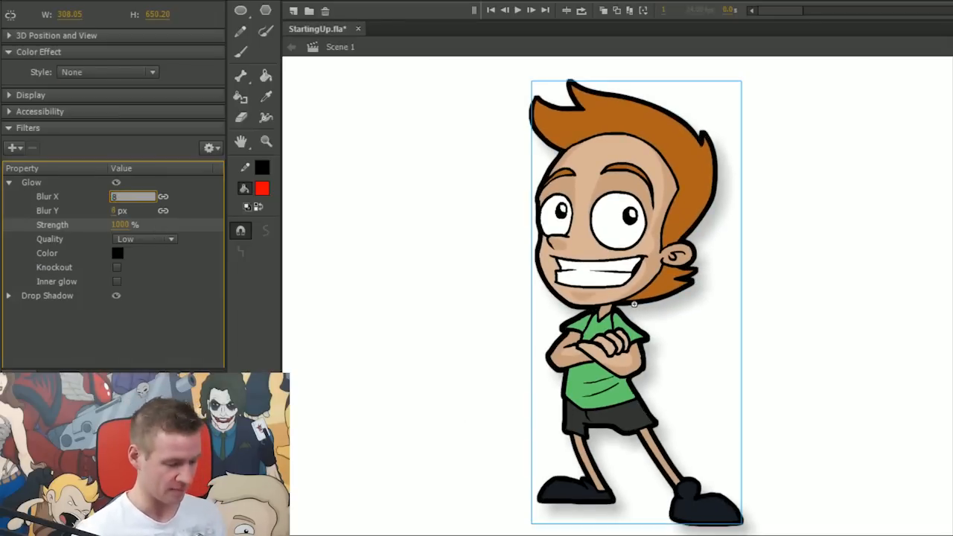
click(120, 196)
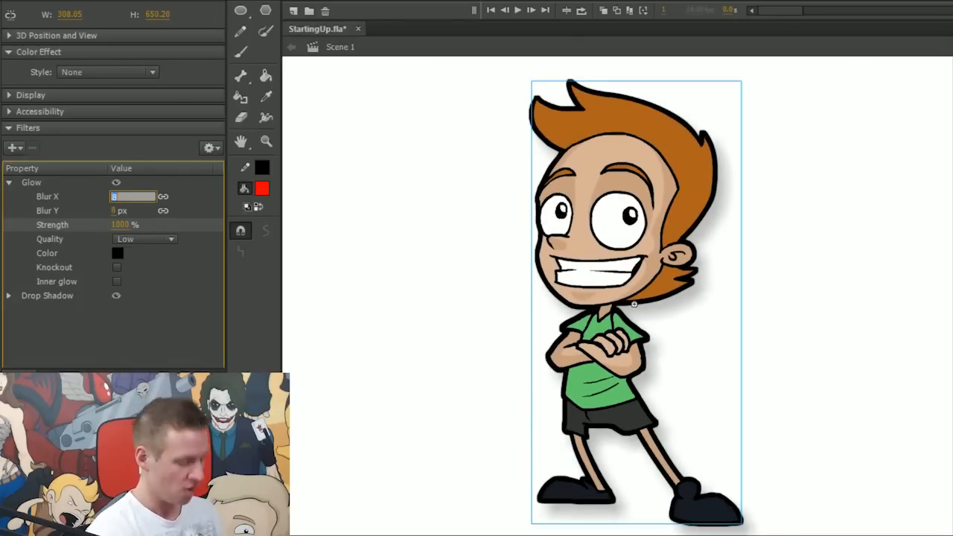
text(3)
key(Return)
key(Escape)
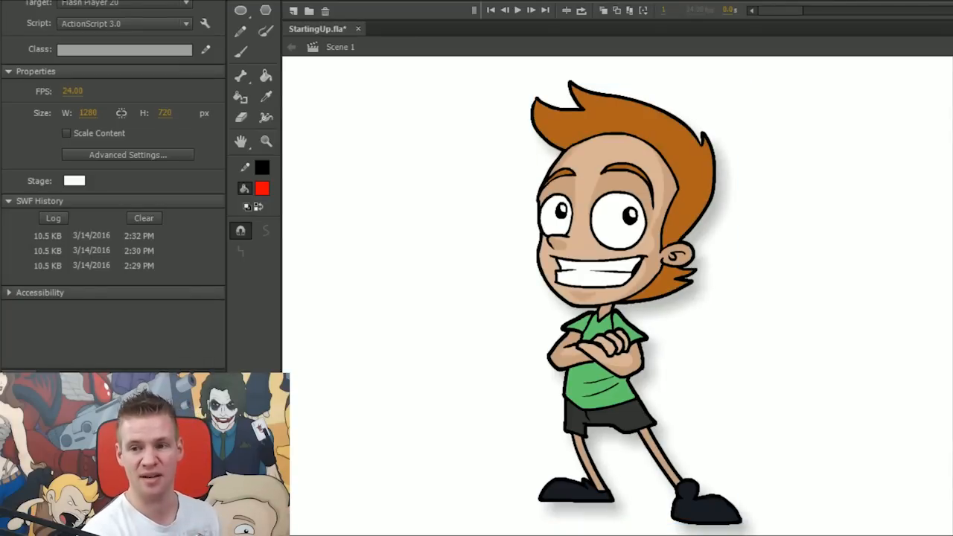
Add a Blur filter to the CharacterLoop instance.
click(634, 303)
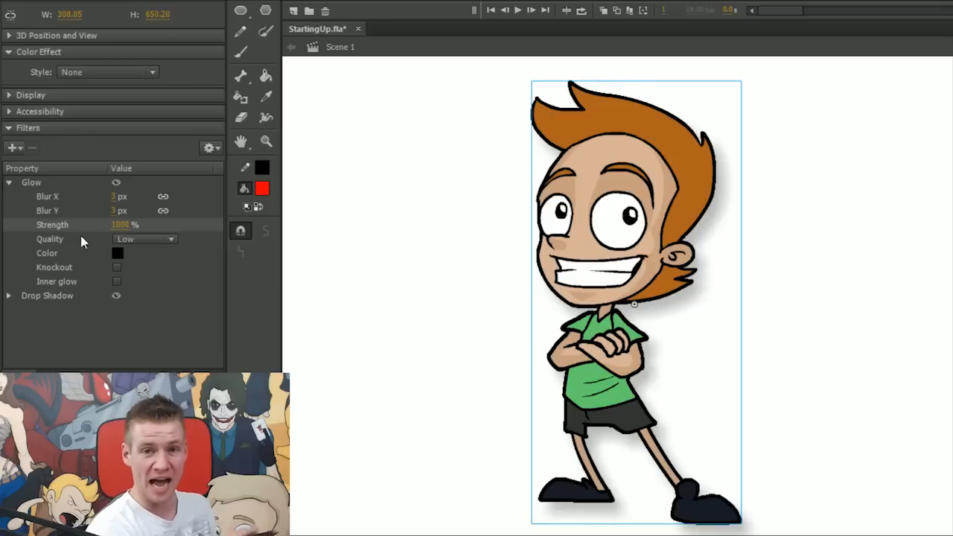
click(18, 148)
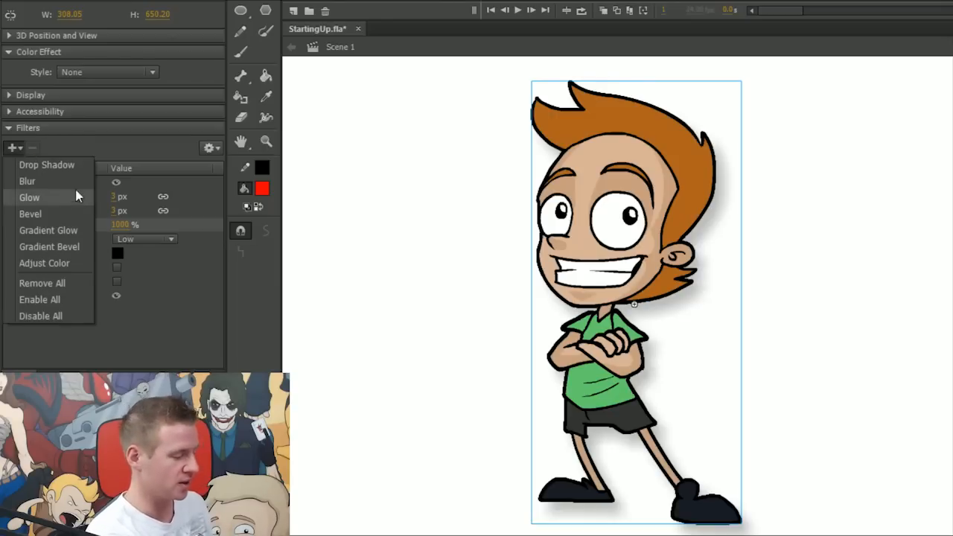
click(56, 179)
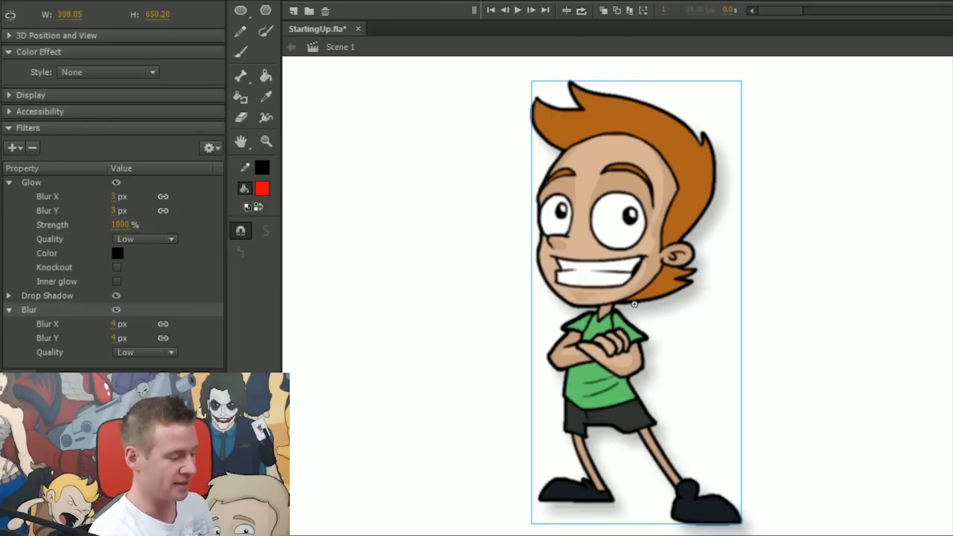
Set the quality of both the Blur and the Glow filter to High.
click(170, 240)
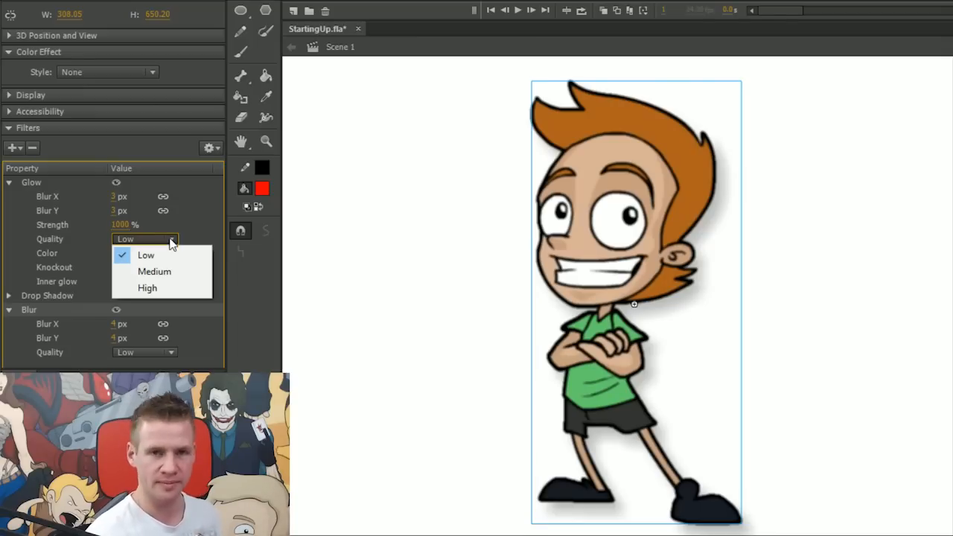
click(161, 255)
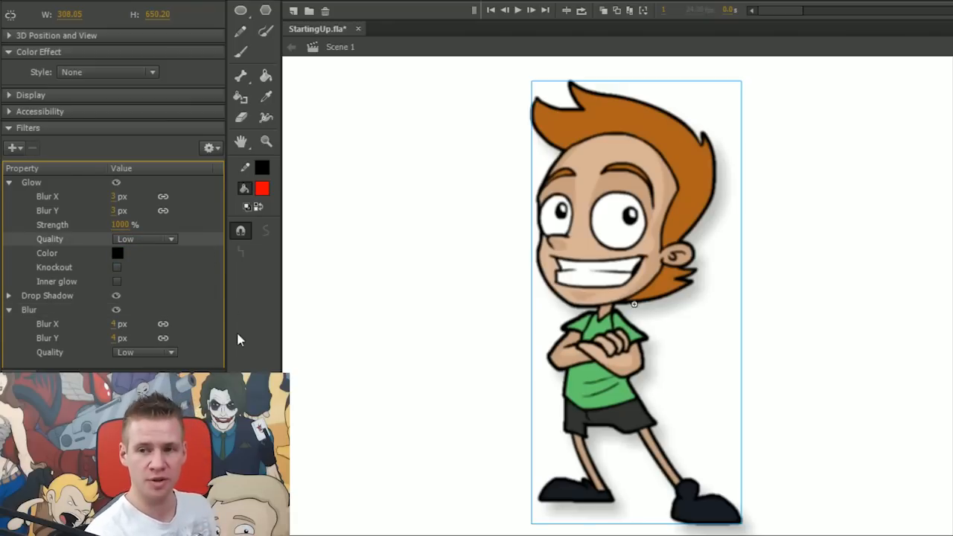
click(170, 352)
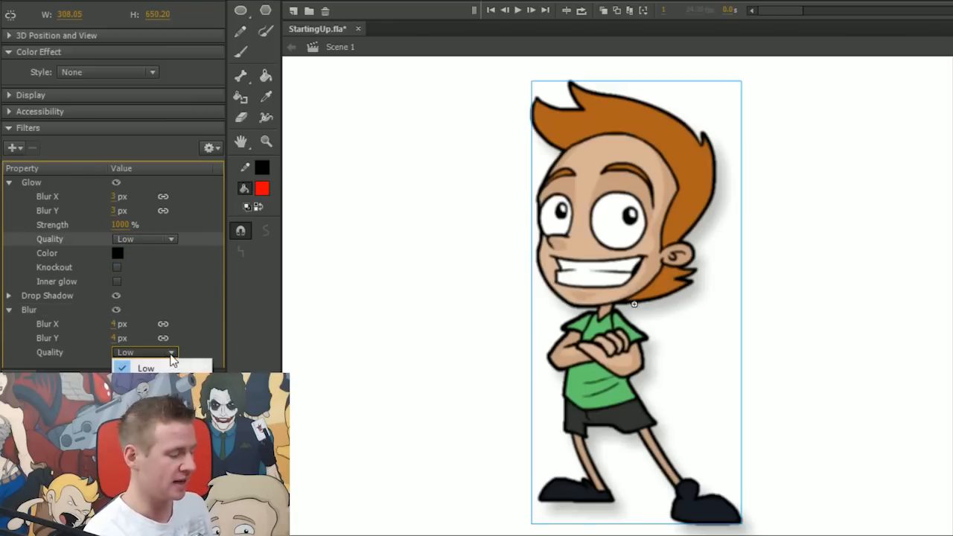
click(149, 394)
click(171, 242)
click(179, 288)
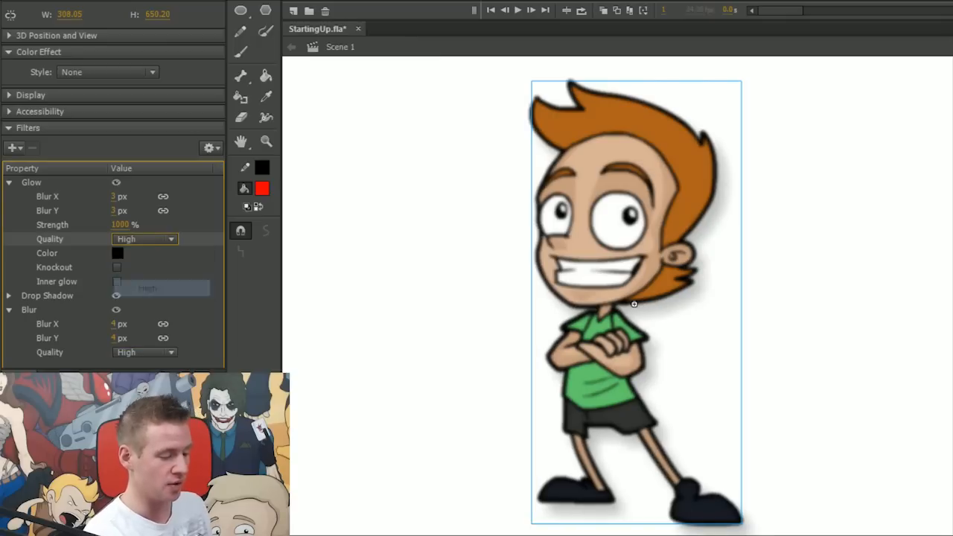
click(271, 287)
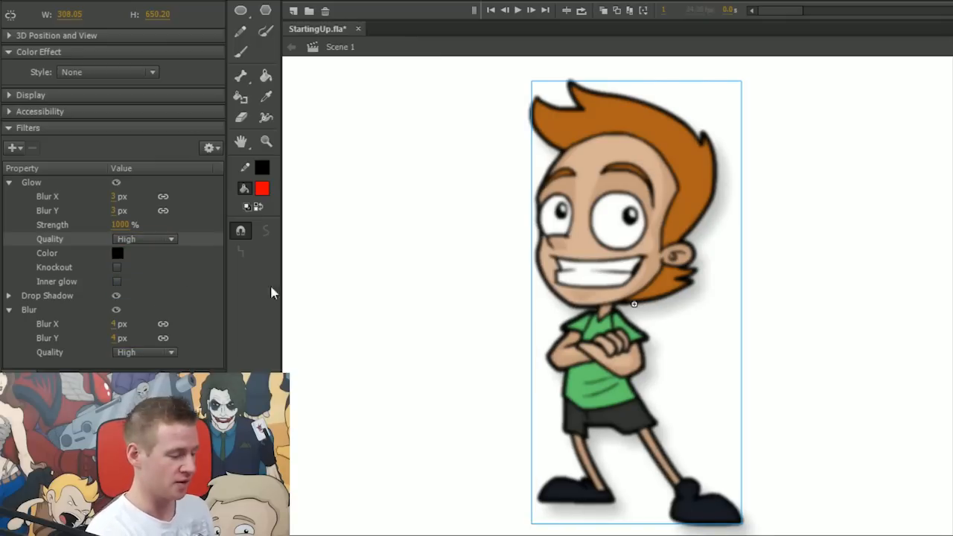
Increase the Blur filter's horizontal and vertical blur to 15 px and deselect the character.
drag(113, 324, 121, 324)
key(Escape)
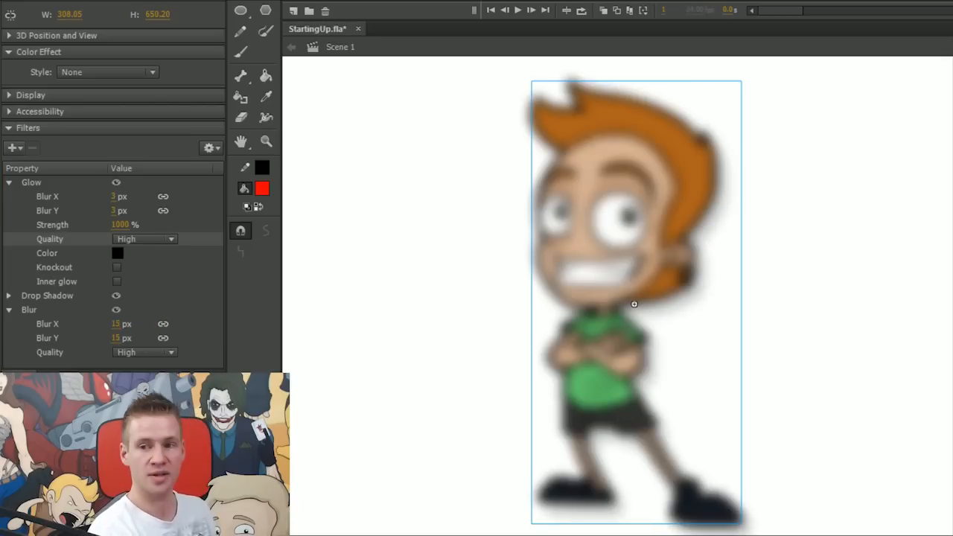
key(Escape)
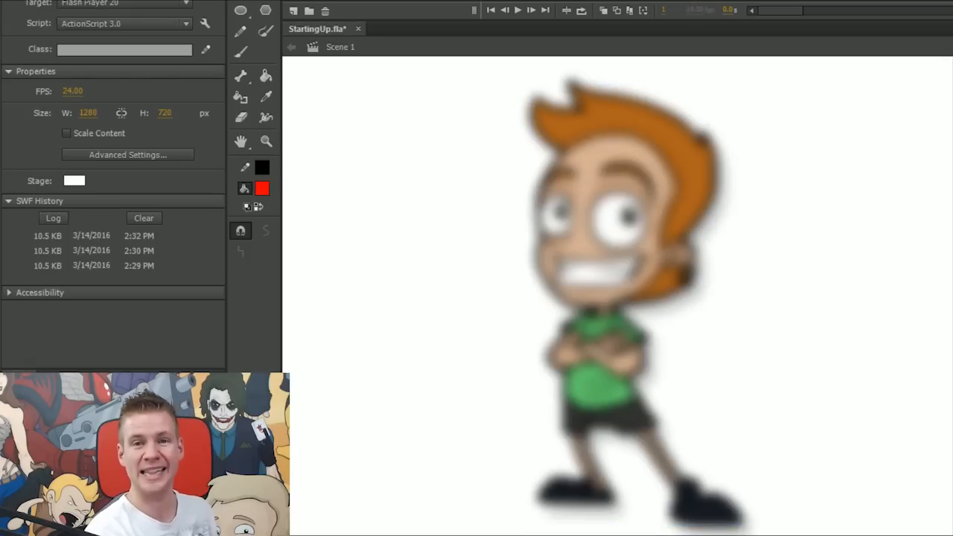
Switch the Blur filter's quality to Low for comparison and set it back to High.
click(633, 304)
click(165, 352)
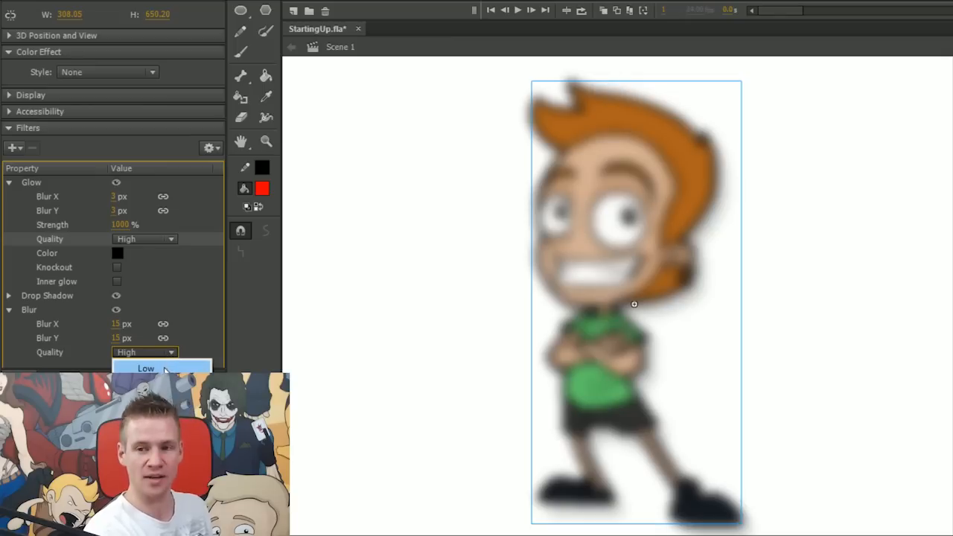
click(146, 368)
key(Escape)
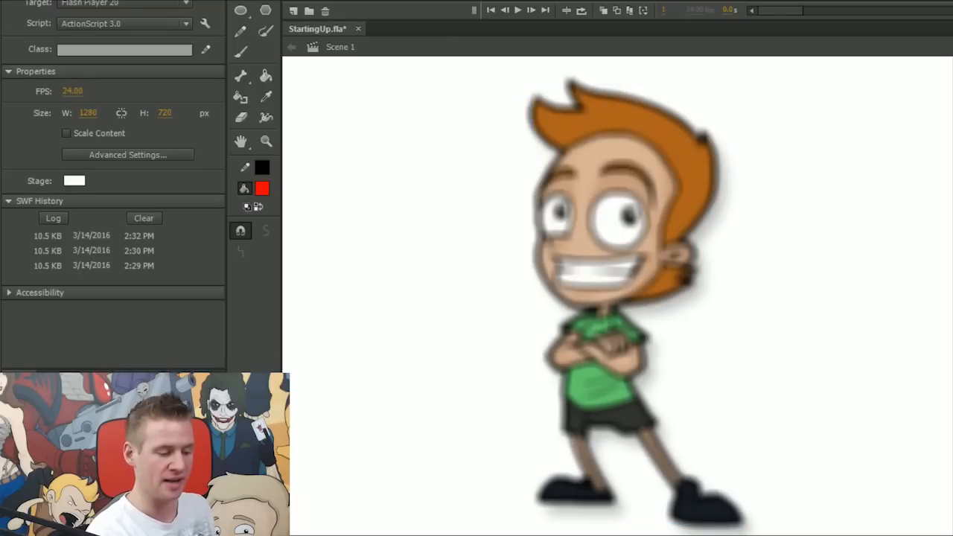
click(607, 336)
click(146, 353)
click(142, 396)
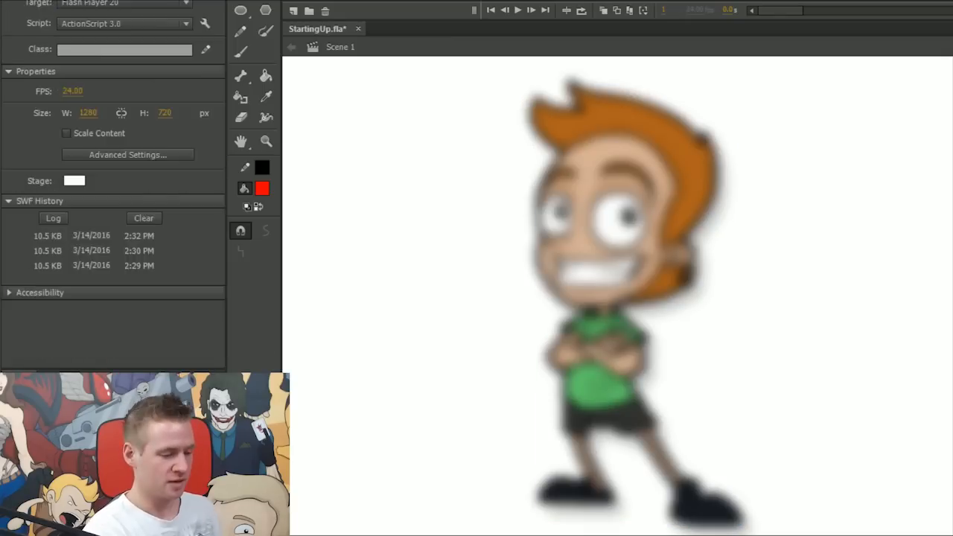
Remove the Blur filter from the CharacterLoop instance and add an Adjust Color filter to it.
click(51, 311)
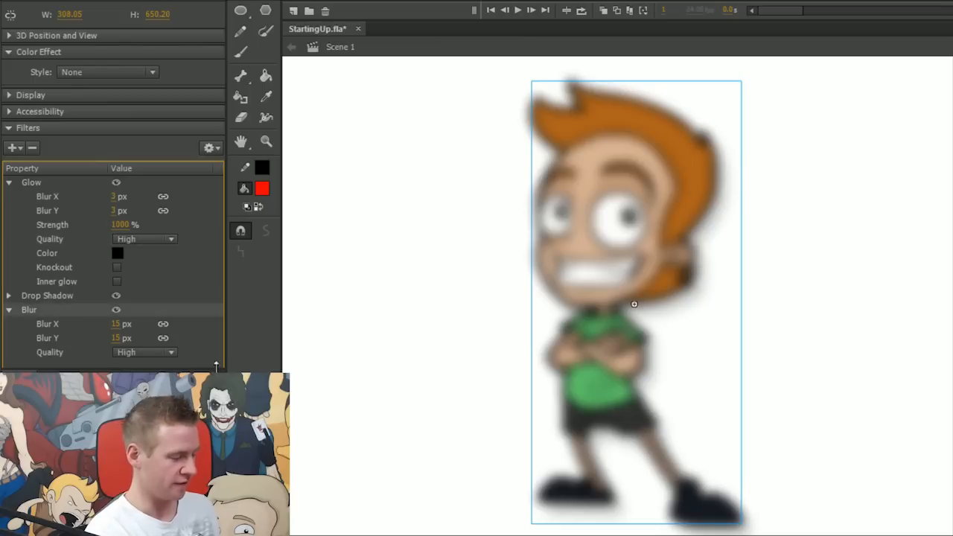
click(32, 149)
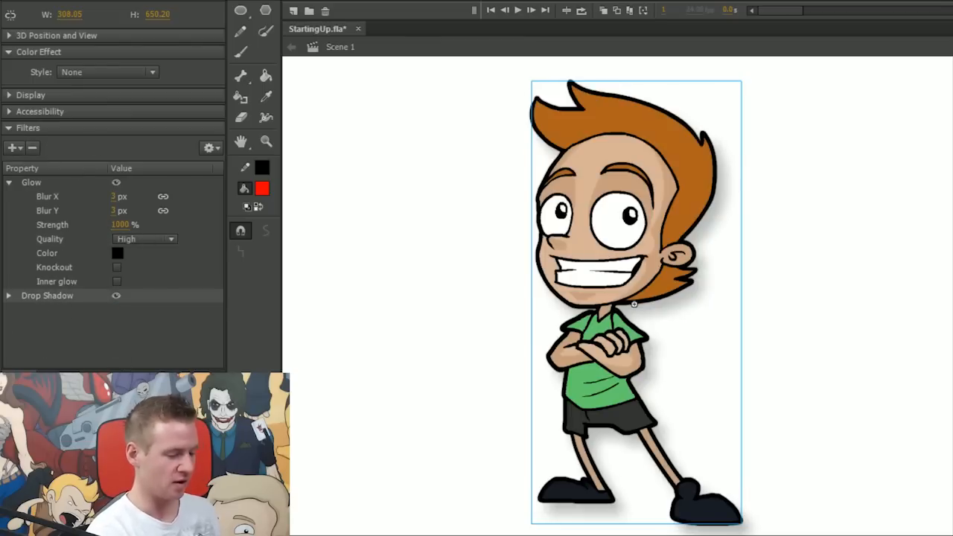
click(14, 147)
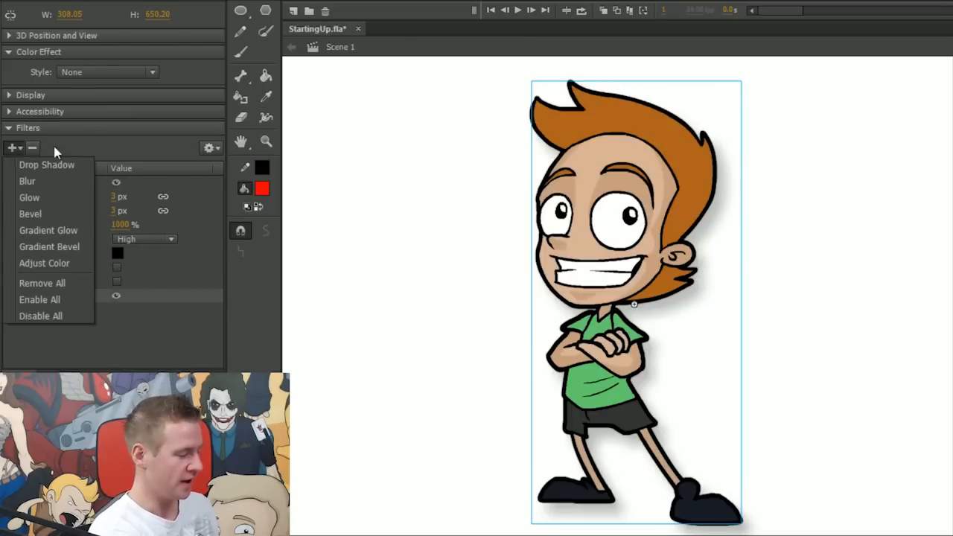
click(77, 263)
drag(117, 320, 116, 347)
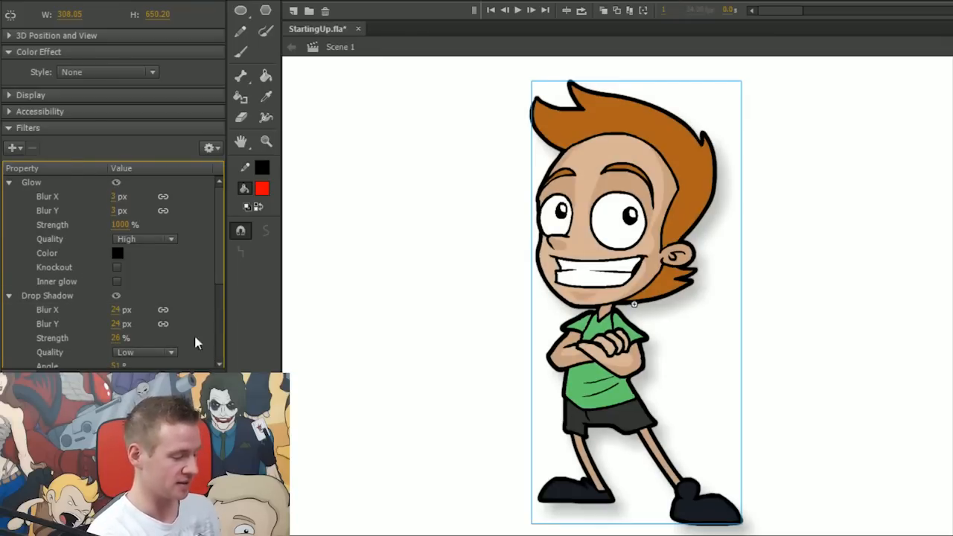
click(417, 268)
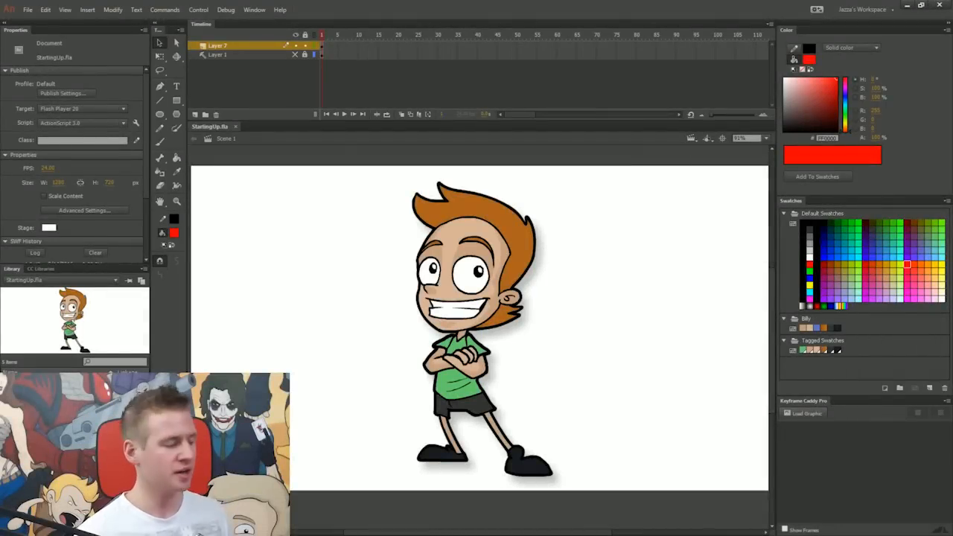
Enlarge the library area and preview the Arms, Body, CharacterHead, CharacterLoop and Legs symbols.
drag(128, 264, 132, 183)
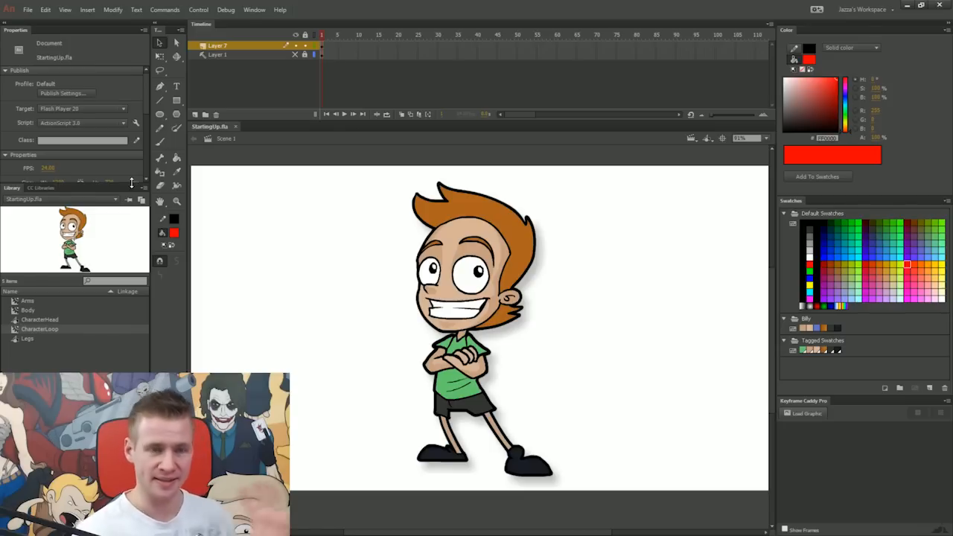
drag(131, 183, 131, 161)
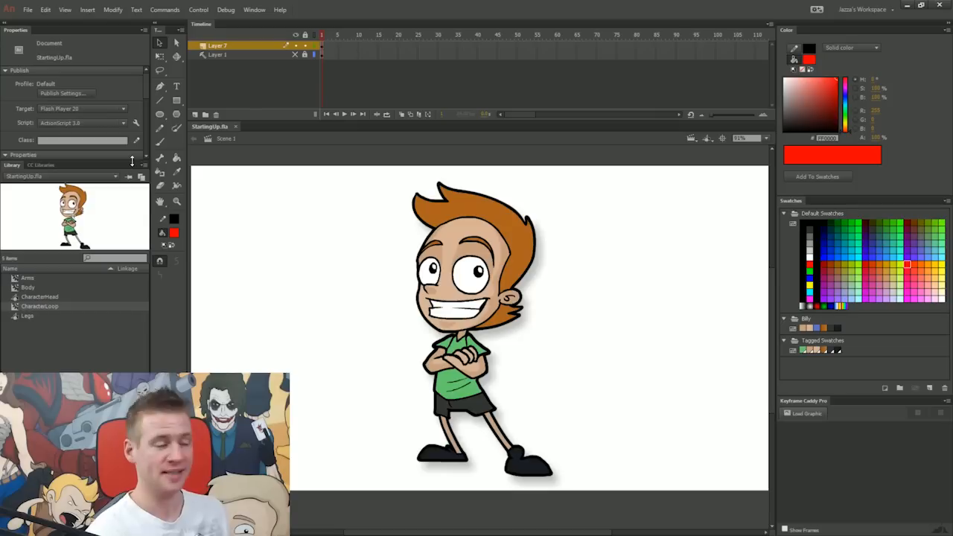
click(57, 278)
click(55, 287)
click(59, 296)
click(56, 306)
click(52, 316)
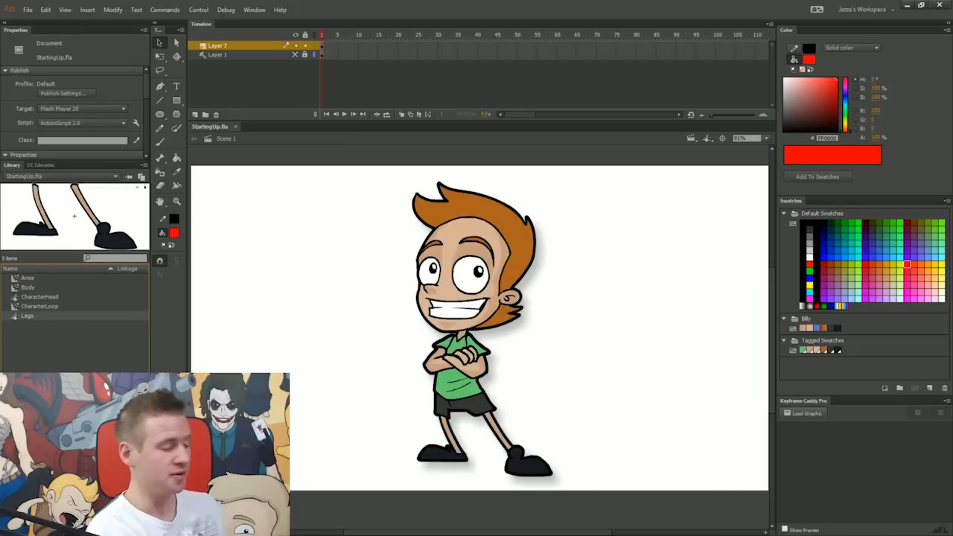
Place instances of Legs, CharacterHead and Arms beside the character on the stage, and delete them again.
drag(53, 317, 386, 242)
click(64, 297)
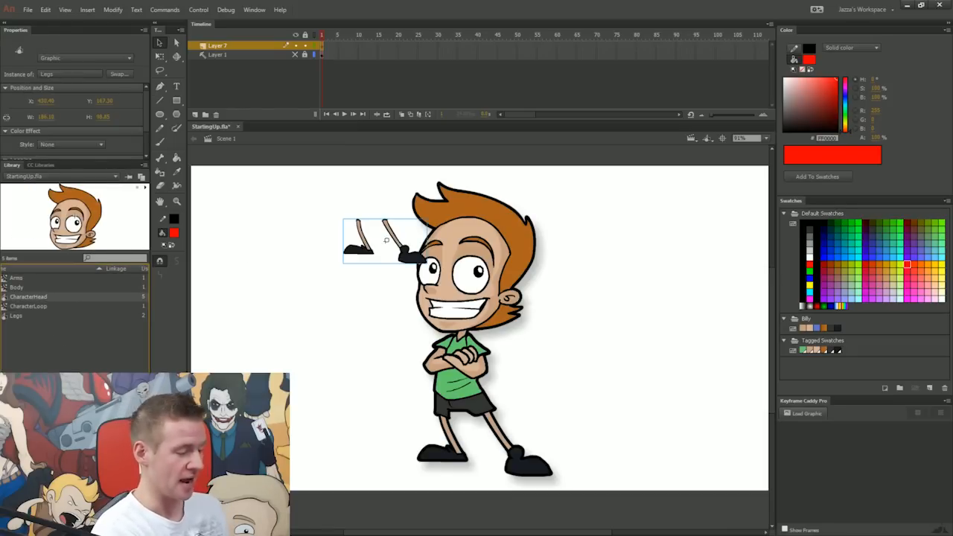
drag(64, 297, 315, 270)
drag(30, 279, 269, 288)
key(q)
drag(233, 210, 385, 323)
key(Delete)
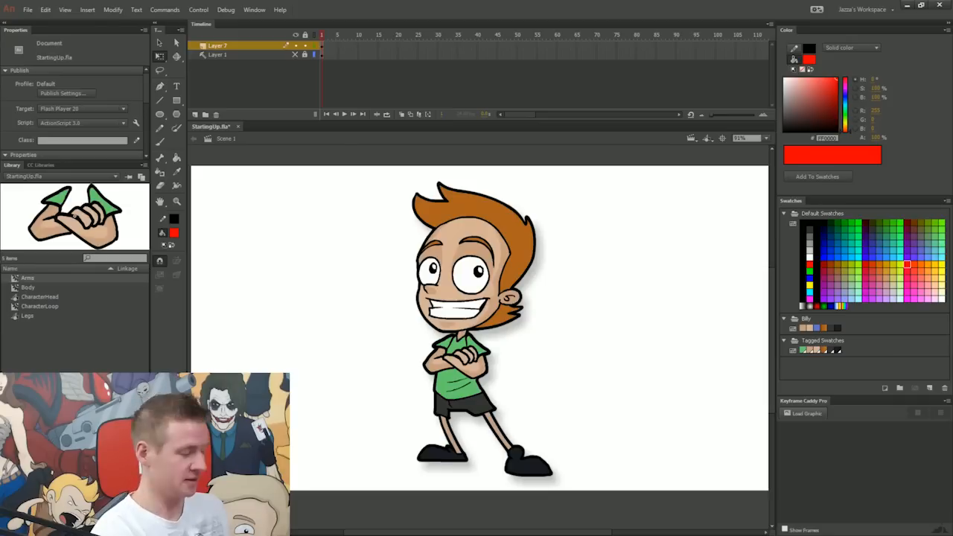
Place four more CharacterLoop instances around the original, test the movie, and close the preview.
drag(50, 306, 421, 347)
drag(51, 309, 651, 327)
key(ctrl+Return)
drag(675, 143, 709, 38)
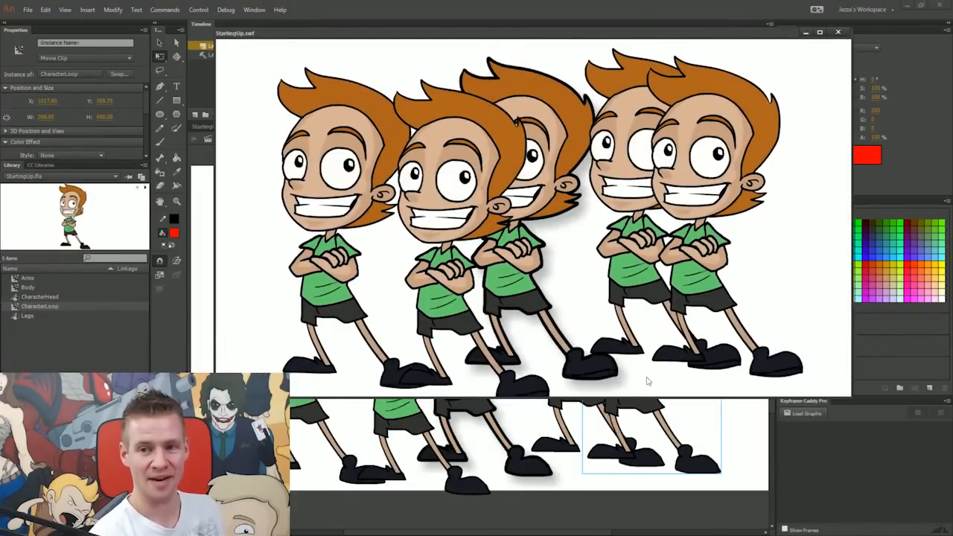
click(838, 32)
Delete the extra CharacterLoop instances, keeping only the original filtered character on the stage.
drag(736, 236, 555, 300)
key(Delete)
drag(293, 274, 390, 338)
drag(385, 283, 364, 277)
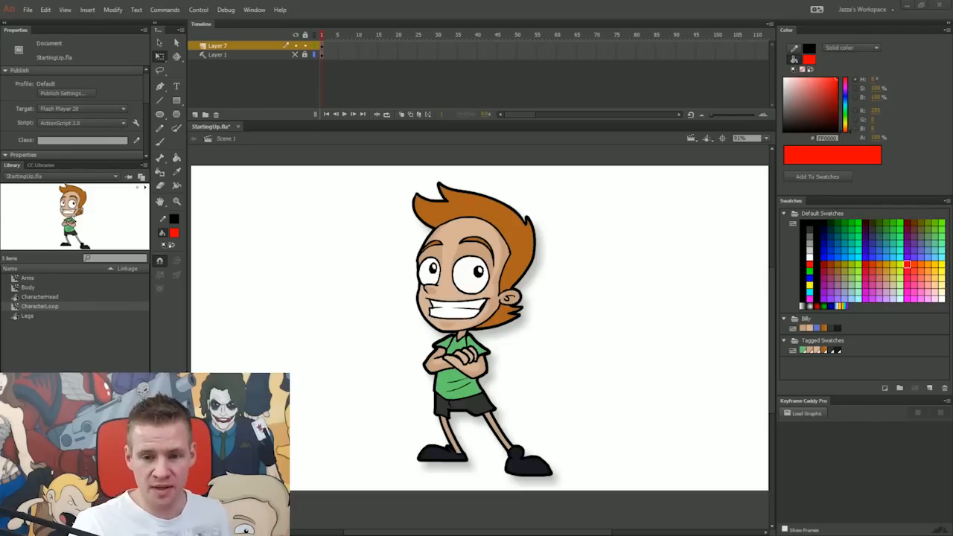
Import Baroque_Coffee_House.mp3 into the library and preview its waveform.
drag(396, 329, 42, 366)
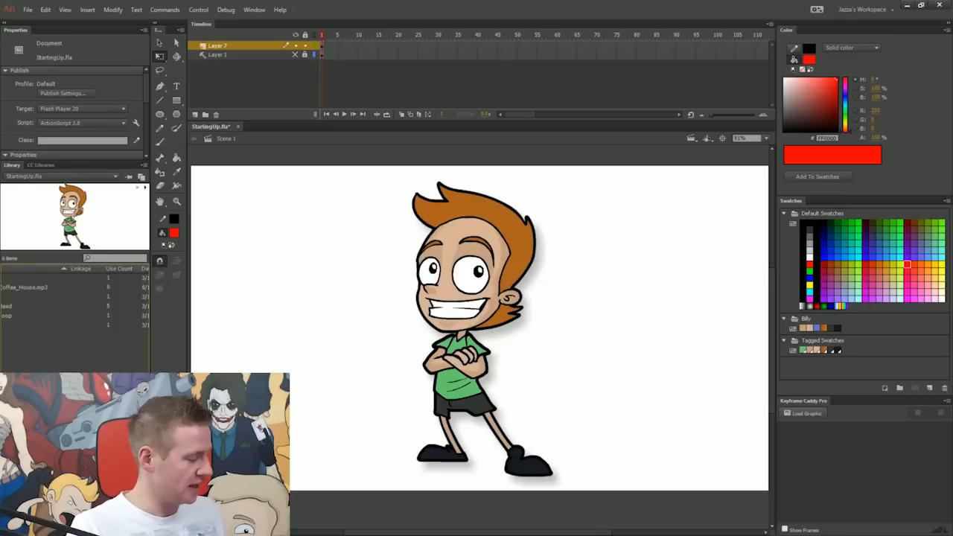
click(65, 286)
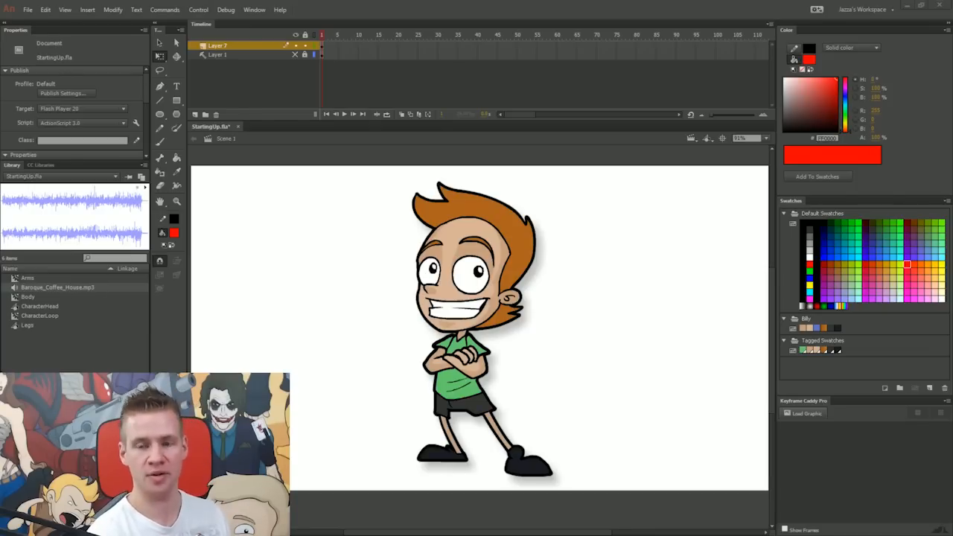
Inside the CharacterLoop symbol, add a new layer above the others and place Baroque_Coffee_House.mp3 on it.
click(481, 329)
double_click(480, 328)
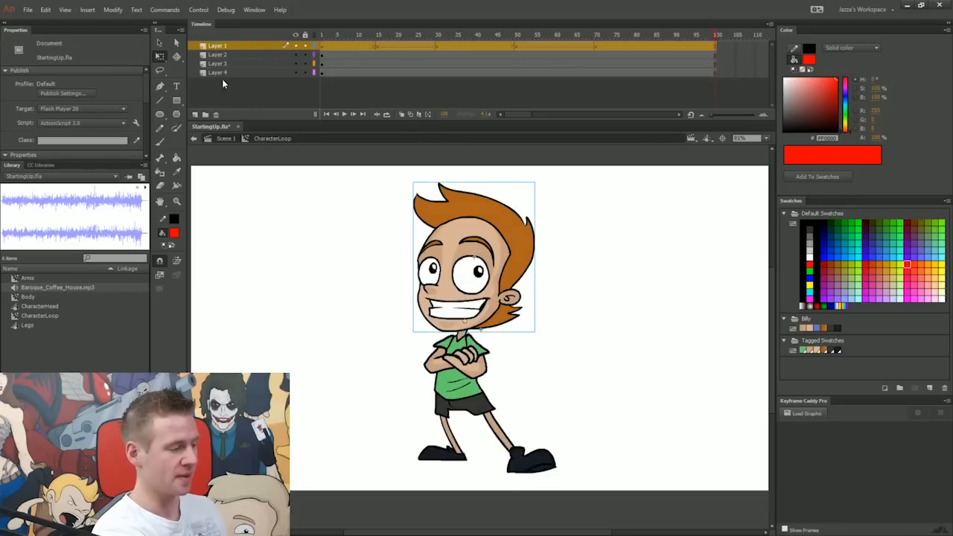
click(195, 114)
click(332, 41)
mouse_move(332, 41)
mouse_down()
mouse_move(365, 39)
mouse_move(339, 42)
mouse_up()
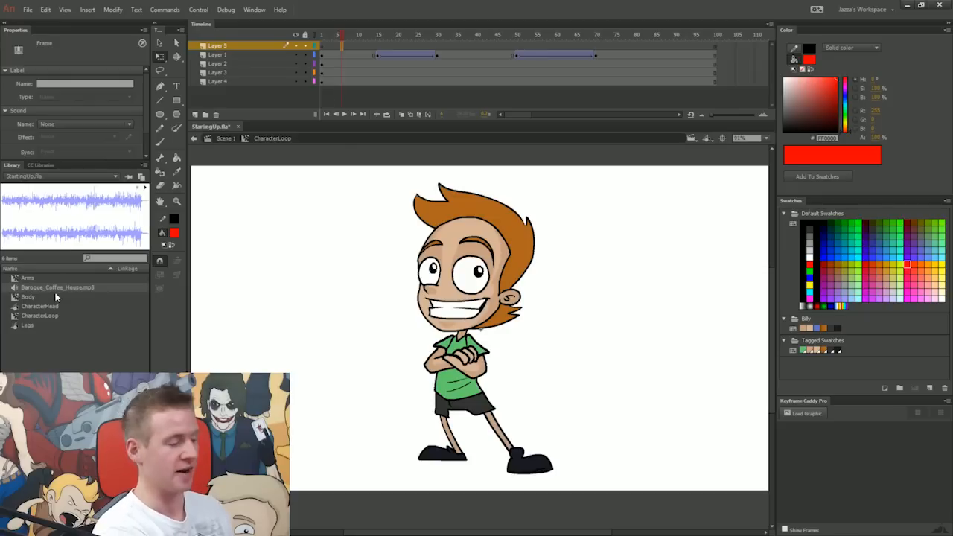
drag(48, 287, 447, 246)
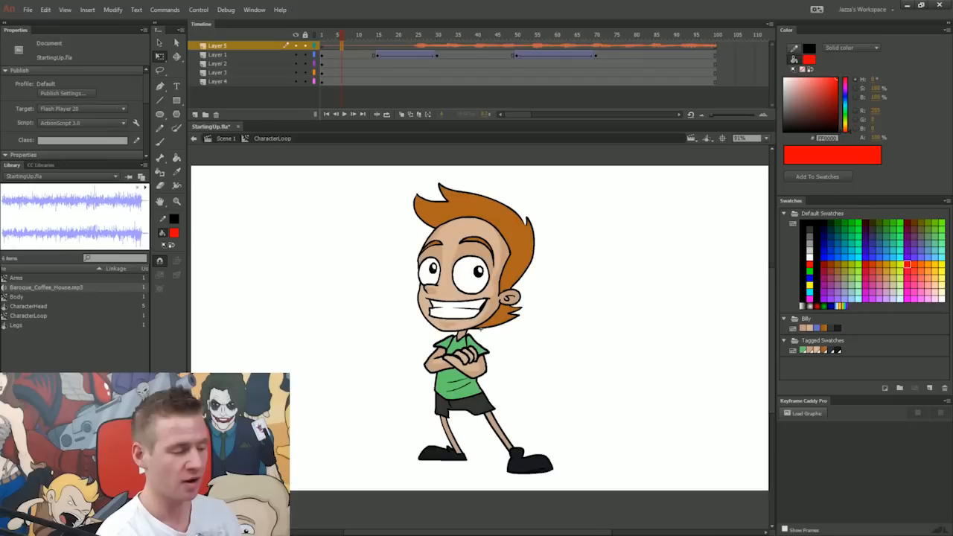
Play the CharacterLoop timeline with the sound, look over its sync options, and scrub through the frames.
key(Return)
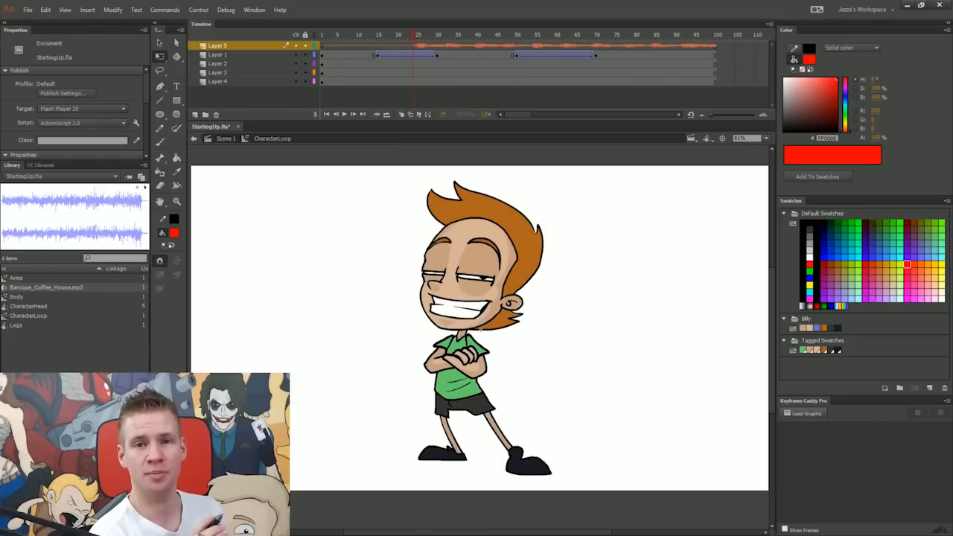
key(Return)
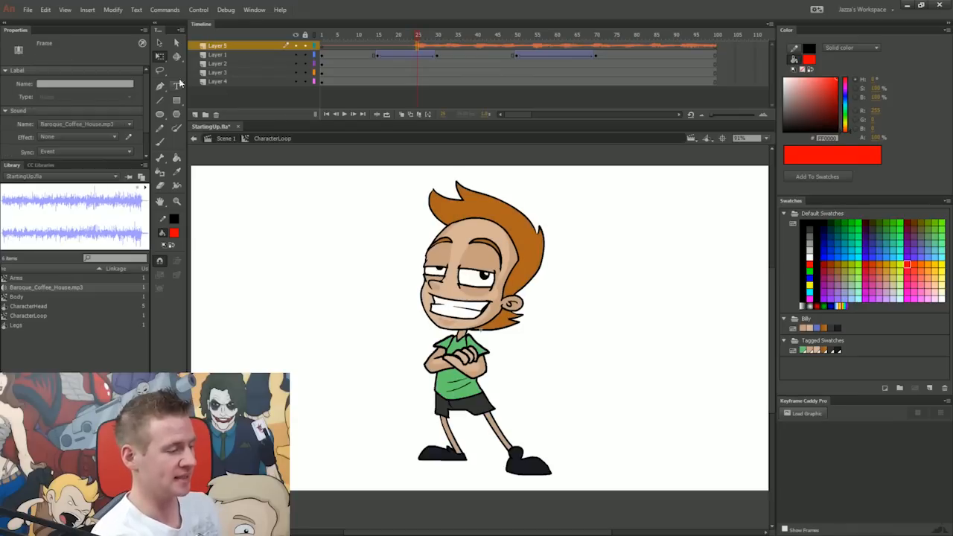
drag(146, 86, 144, 131)
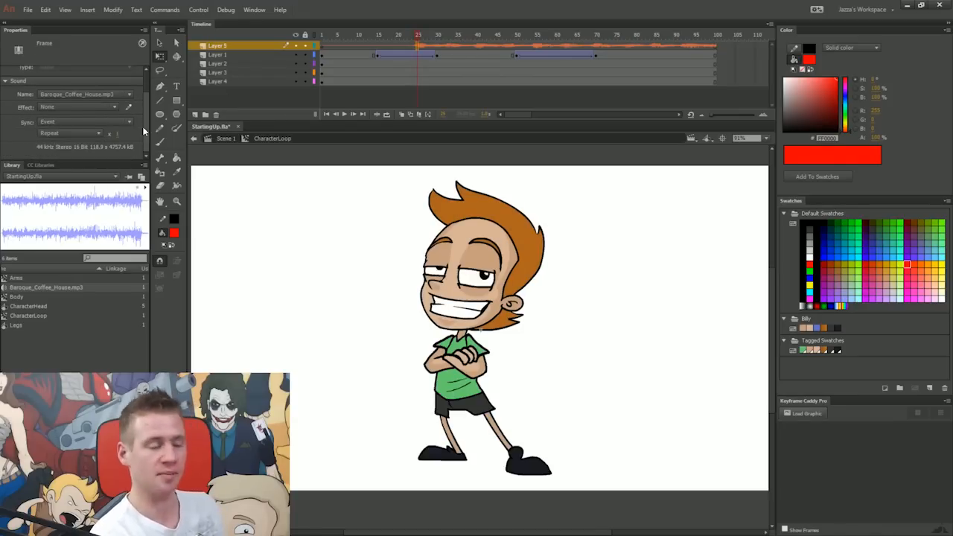
click(125, 122)
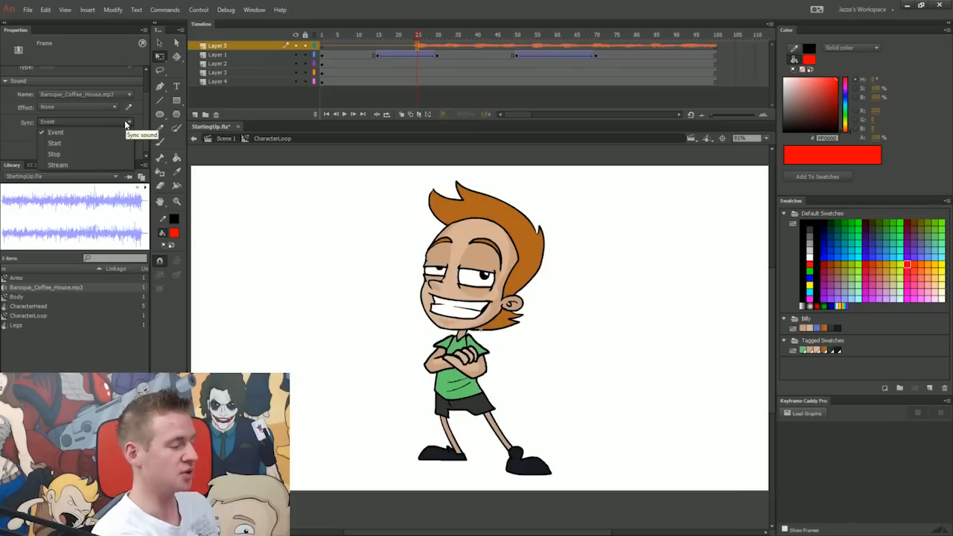
click(125, 122)
drag(405, 35, 687, 94)
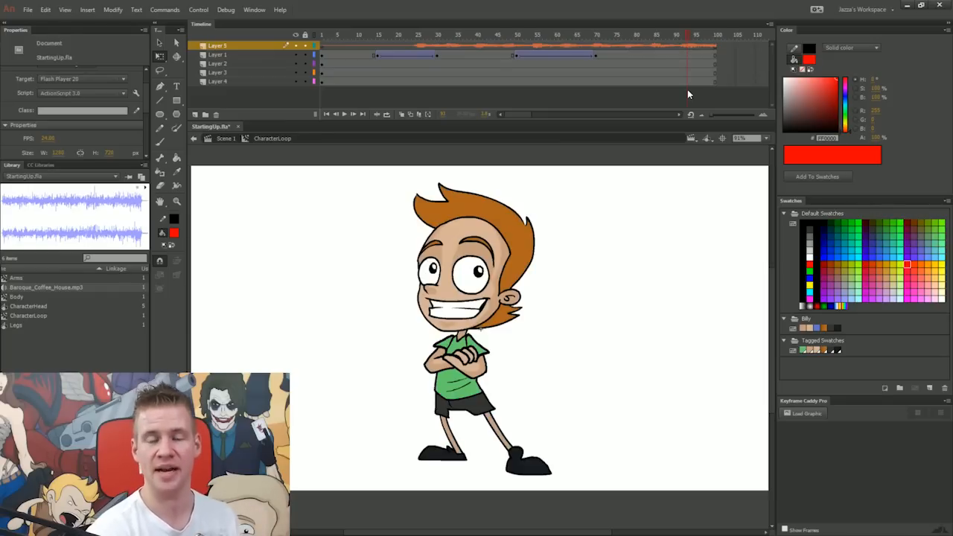
Set the sync of the music on the sound layer to Stream.
click(446, 45)
click(457, 46)
click(126, 122)
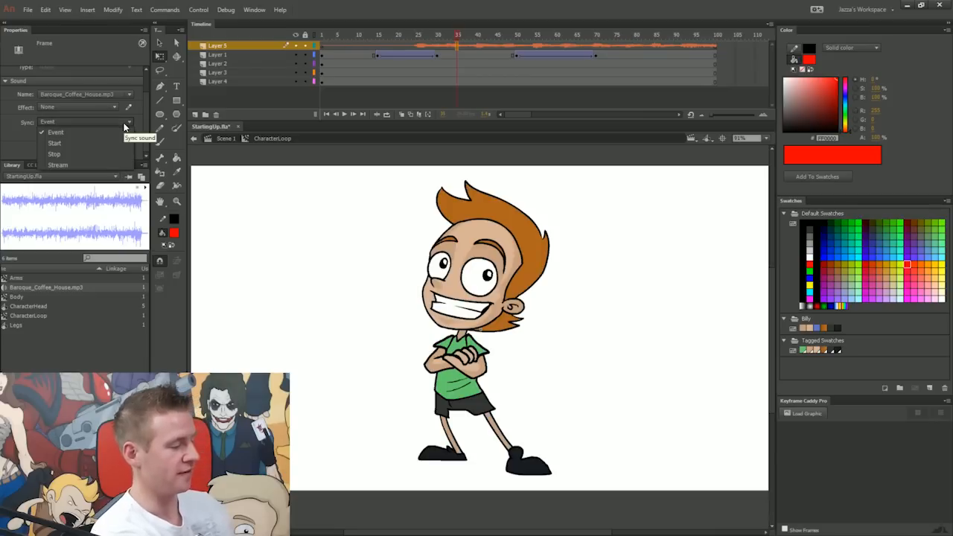
click(72, 164)
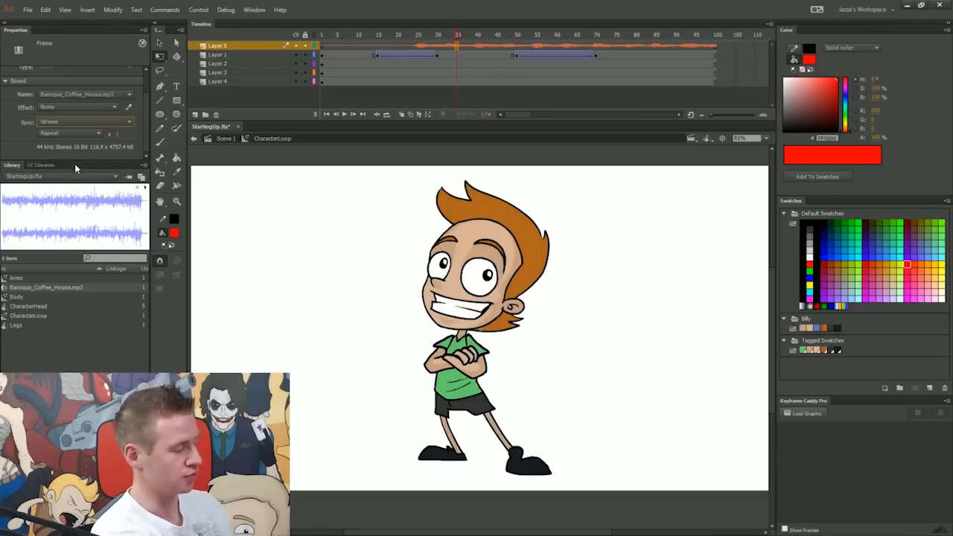
Play and scrub the timeline to check how the streamed music follows the animation.
click(411, 38)
key(Return)
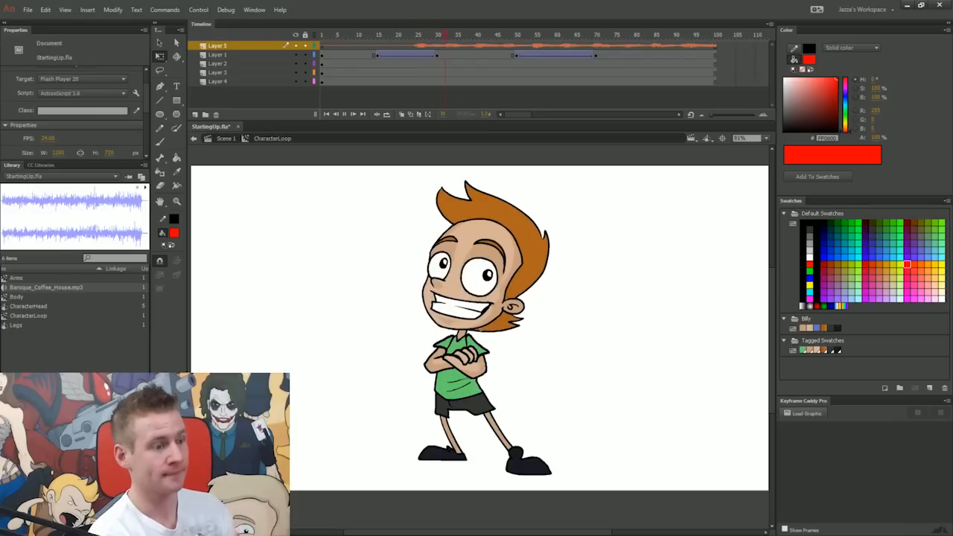
key(Return)
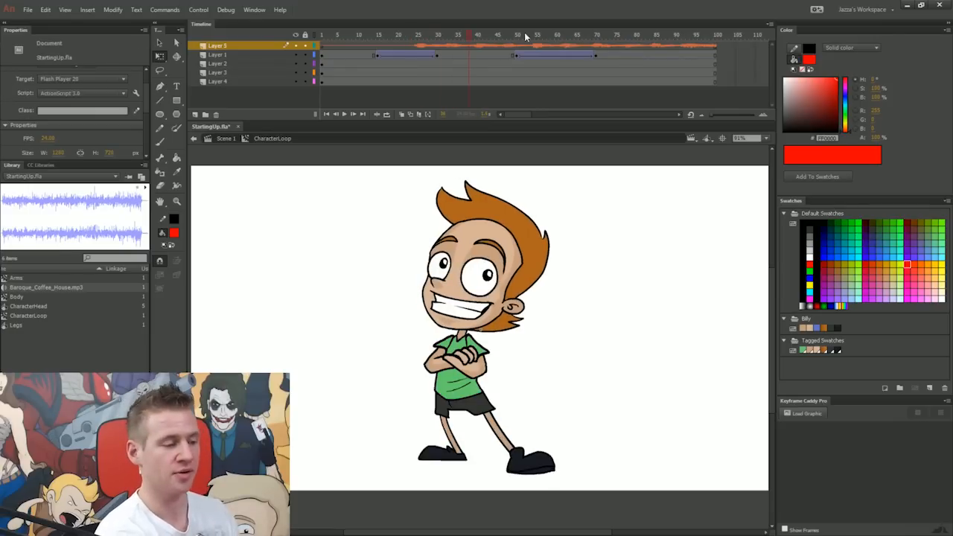
drag(525, 37, 641, 45)
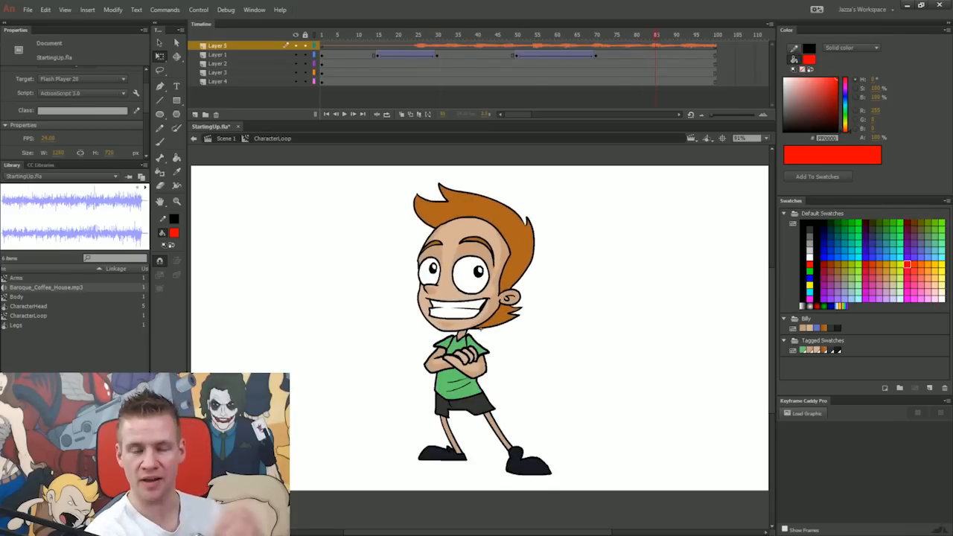
click(376, 44)
scroll(147, 138, down, 3)
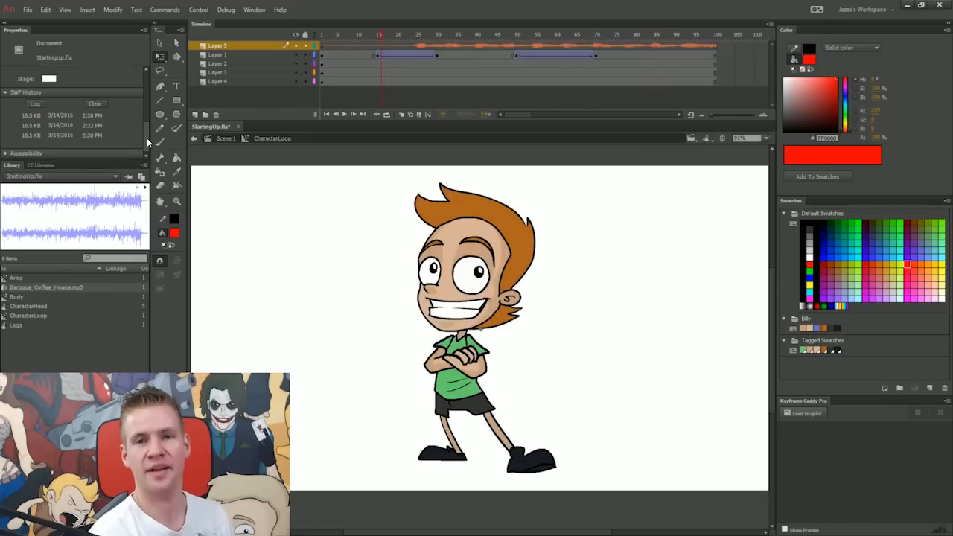
click(466, 39)
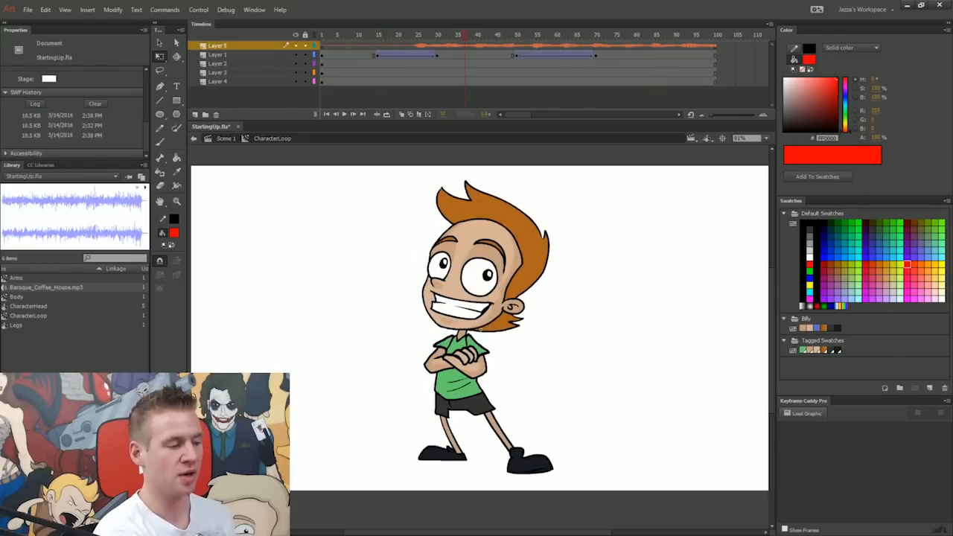
Split the audio on the sound layer at frame 45.
click(496, 46)
right_click(498, 44)
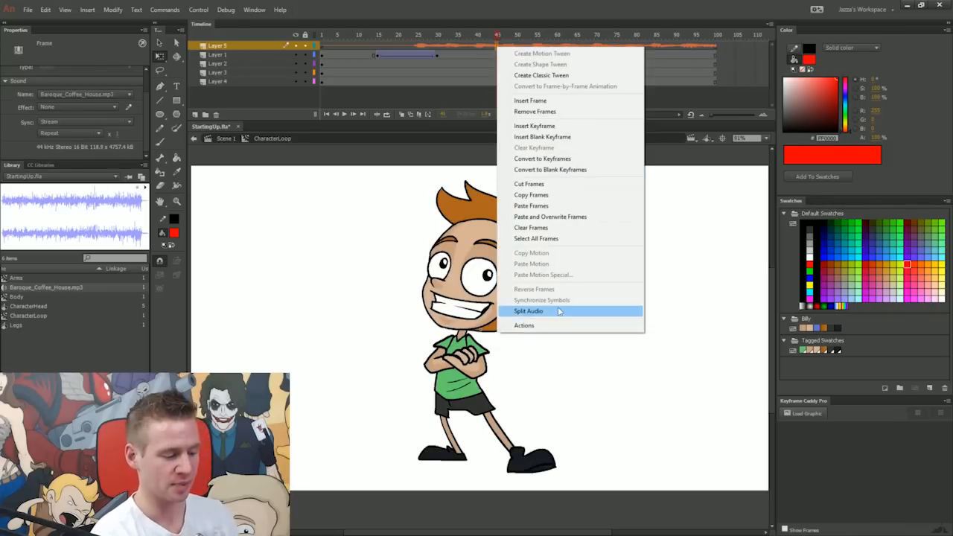
click(528, 311)
click(497, 46)
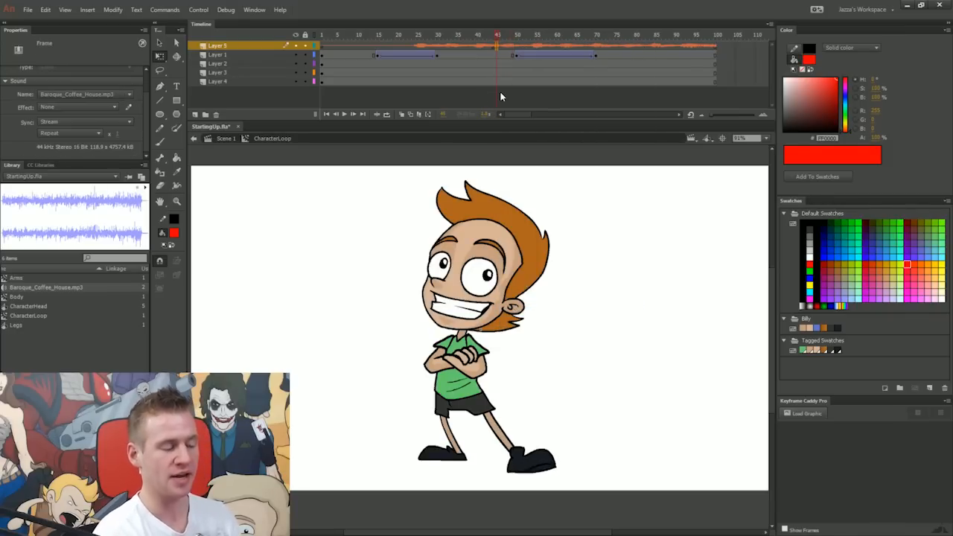
Play the timeline past the audio split and go back to frame 45.
key(Return)
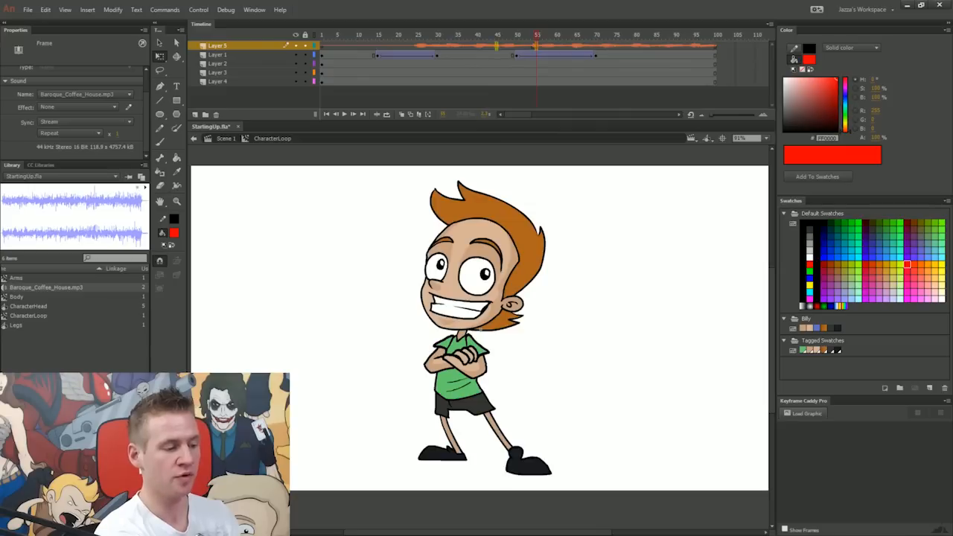
drag(537, 35, 513, 35)
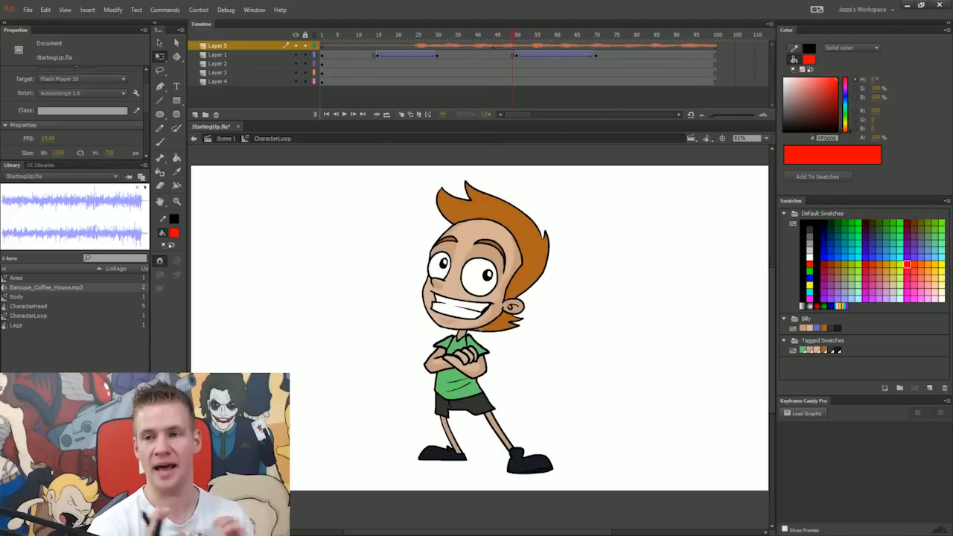
key(comma)
key(comma)
key(comma)
key(comma)
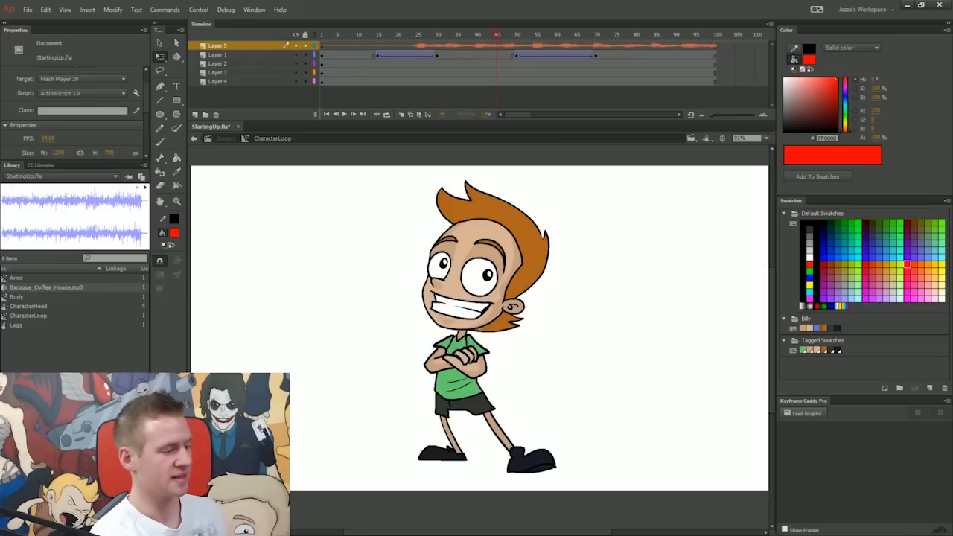
Delete the sound layer from CharacterLoop and return to Scene 1.
click(217, 115)
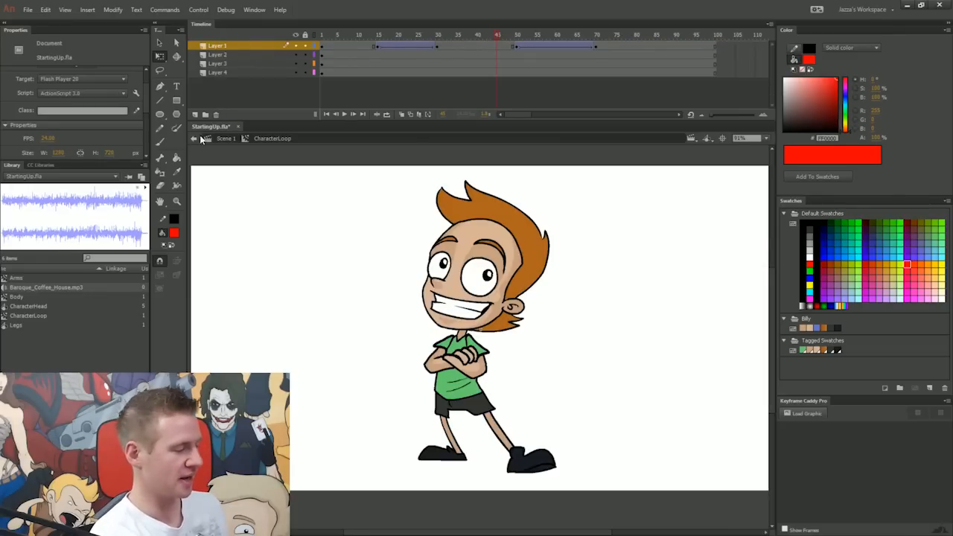
click(194, 138)
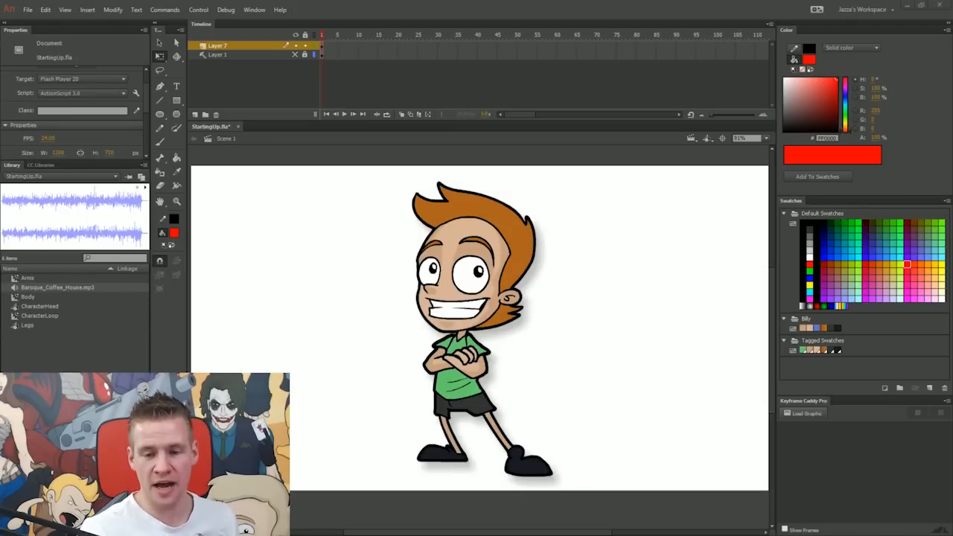
Import button.png into the library and add a new layer above the character's layer.
drag(952, 365, 57, 402)
click(35, 307)
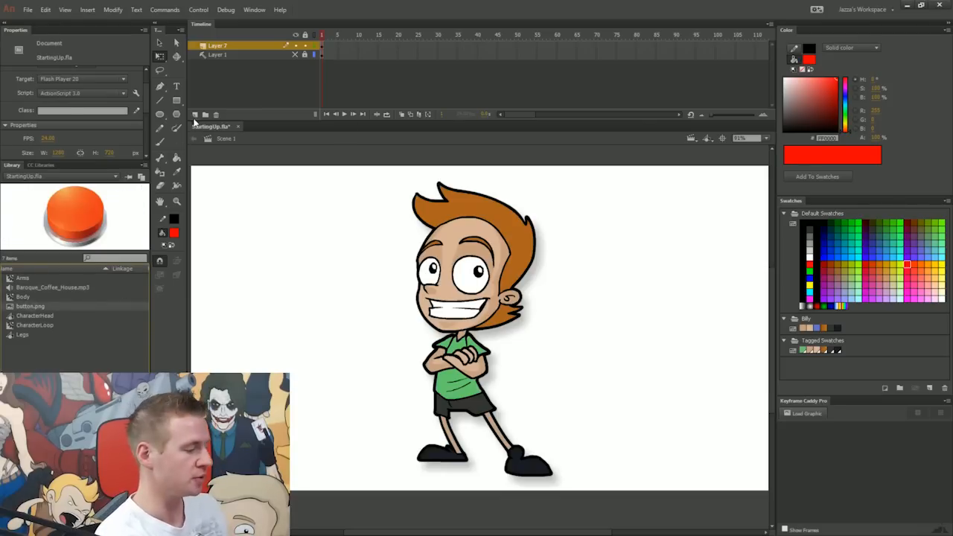
click(194, 115)
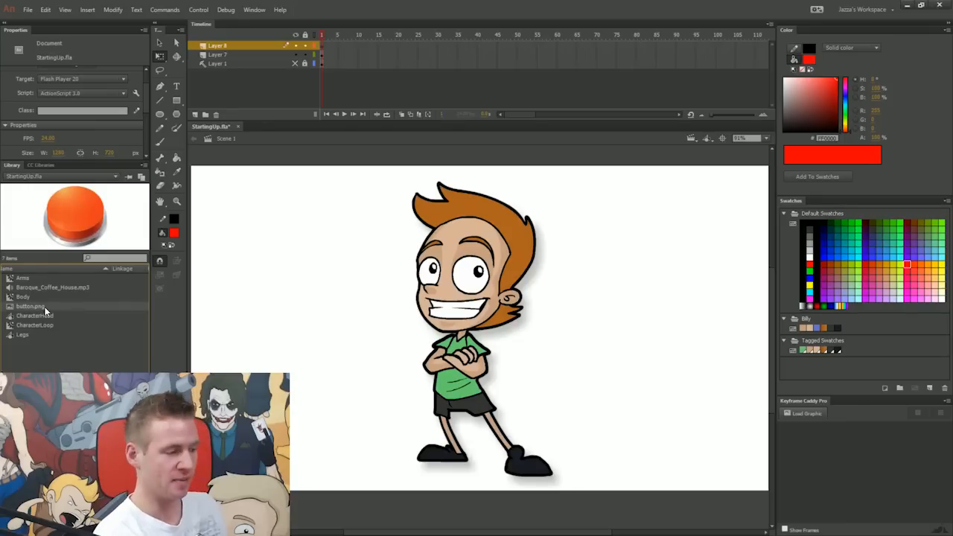
Place the button.png image beside the character on the stage, and delete it again.
drag(40, 311, 575, 311)
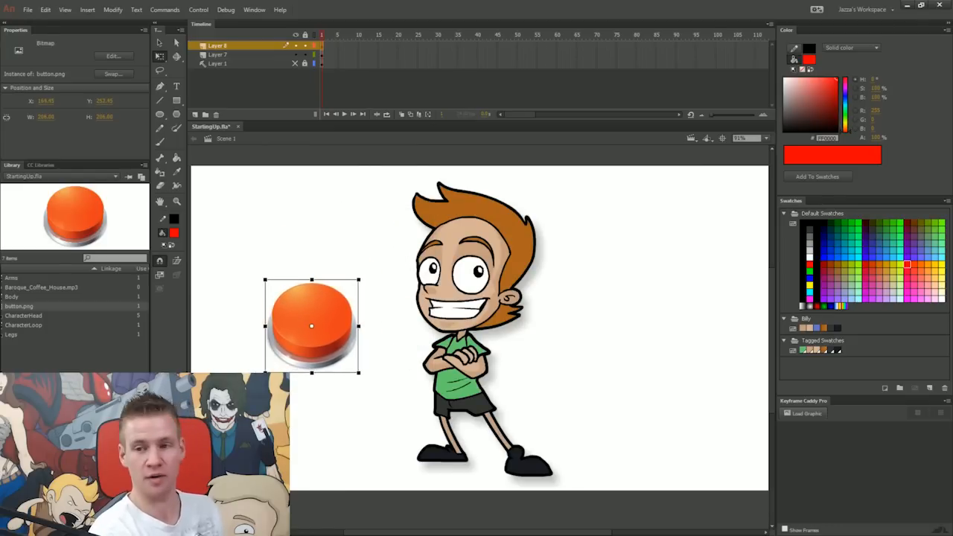
key(Escape)
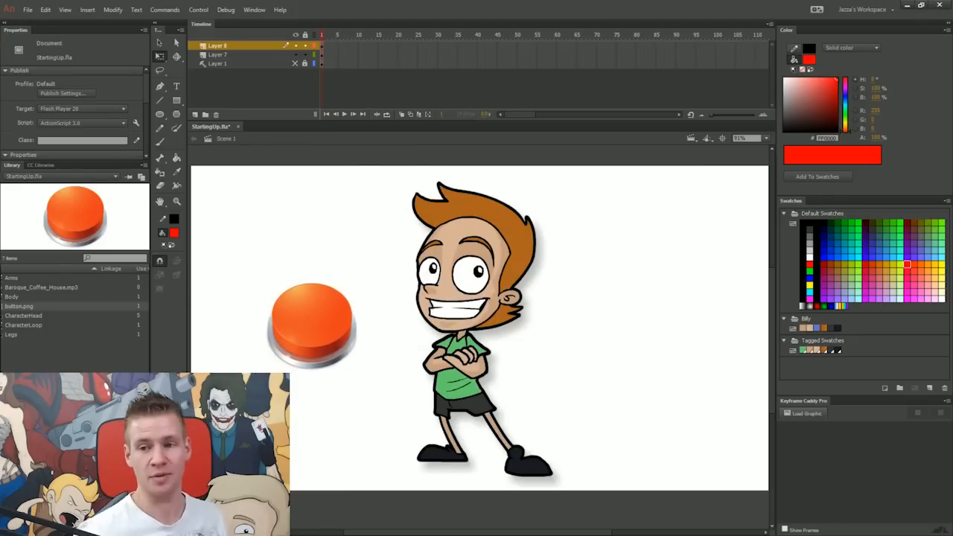
scroll(75, 306, left, 2)
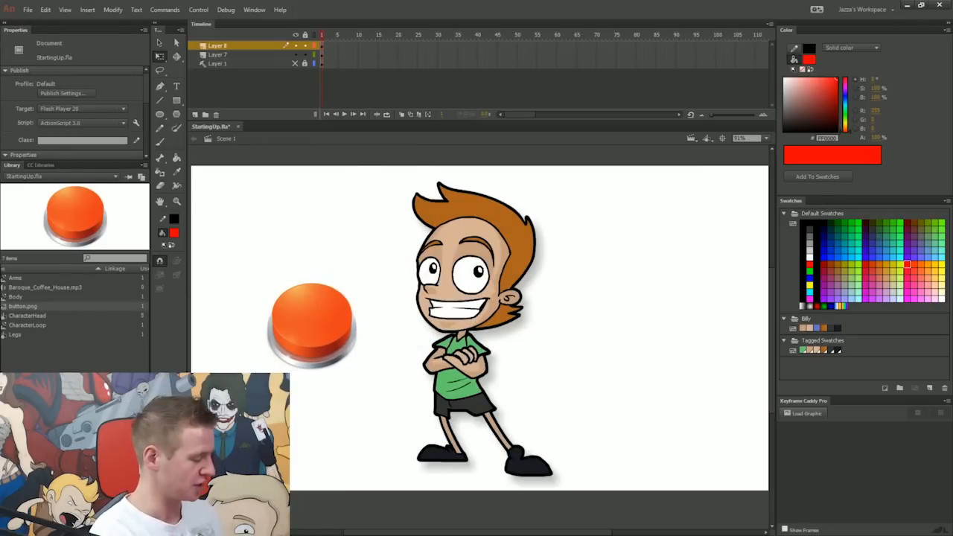
click(311, 326)
key(Escape)
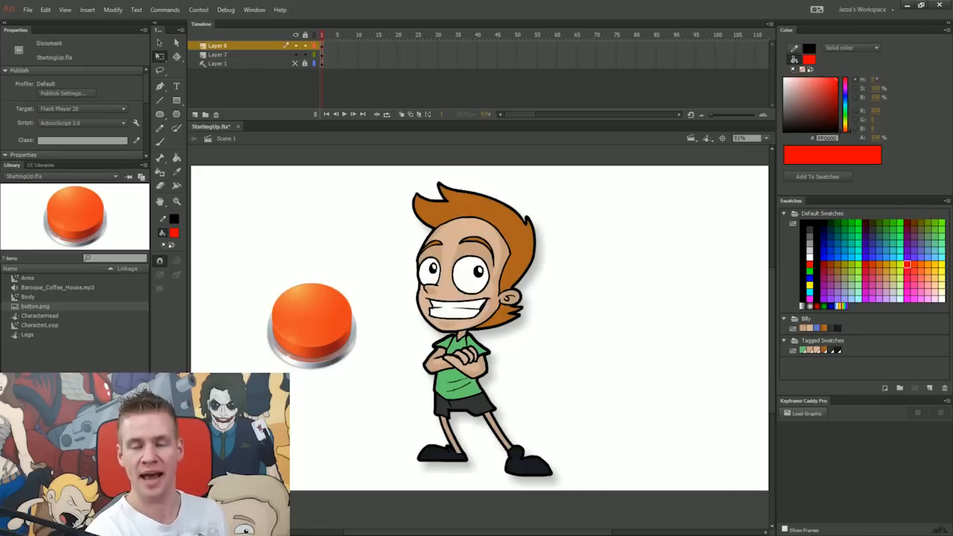
click(311, 317)
key(Delete)
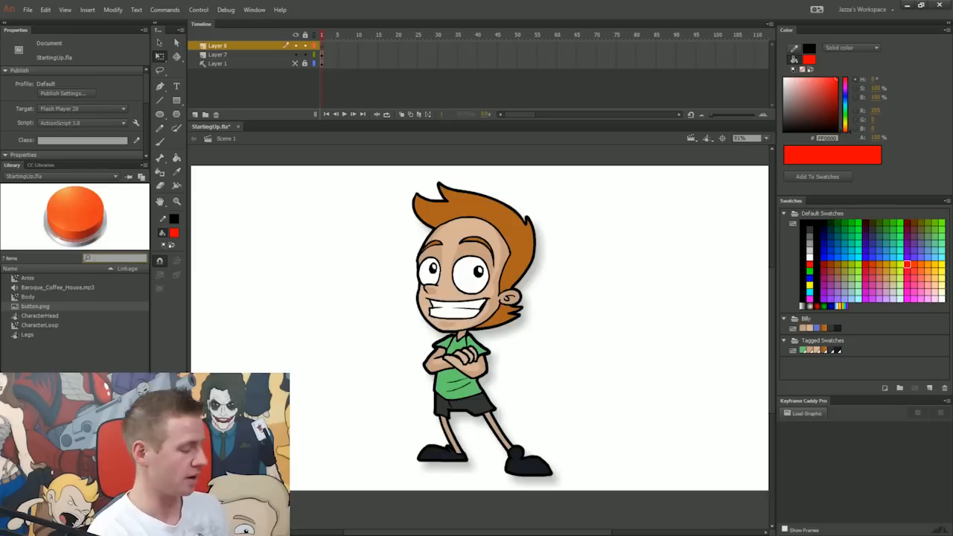
Undock the library as a floating window over the stage, and open and cancel the creation of a new symbol.
drag(11, 164, 544, 52)
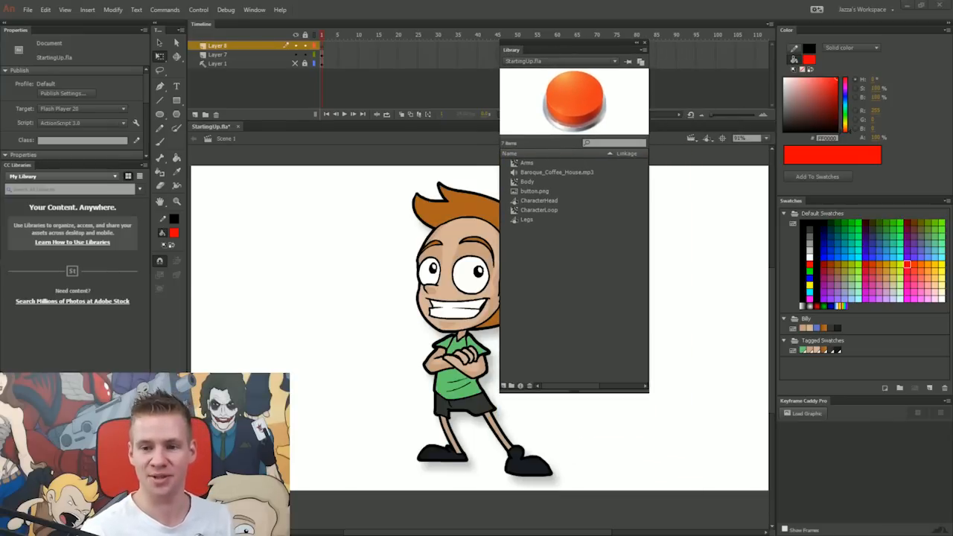
drag(598, 43, 580, 42)
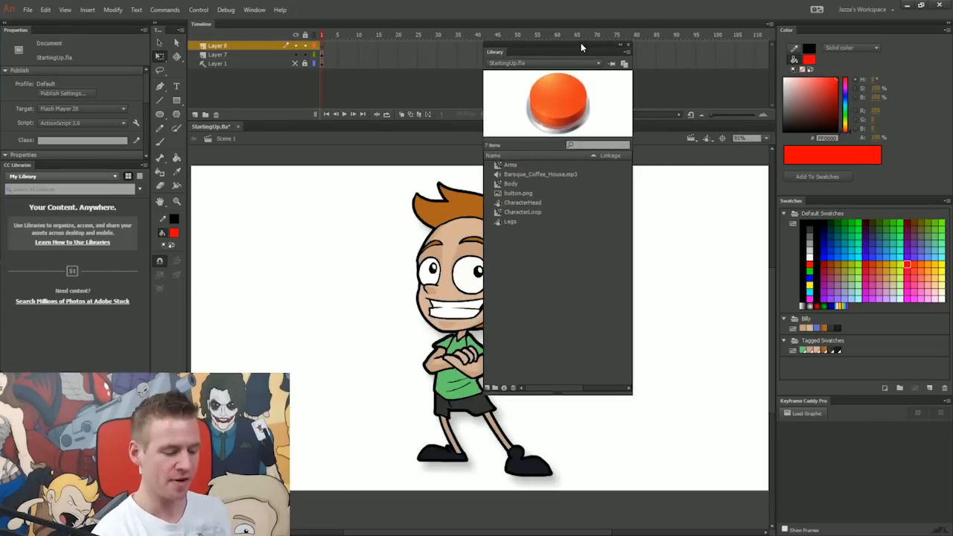
click(490, 389)
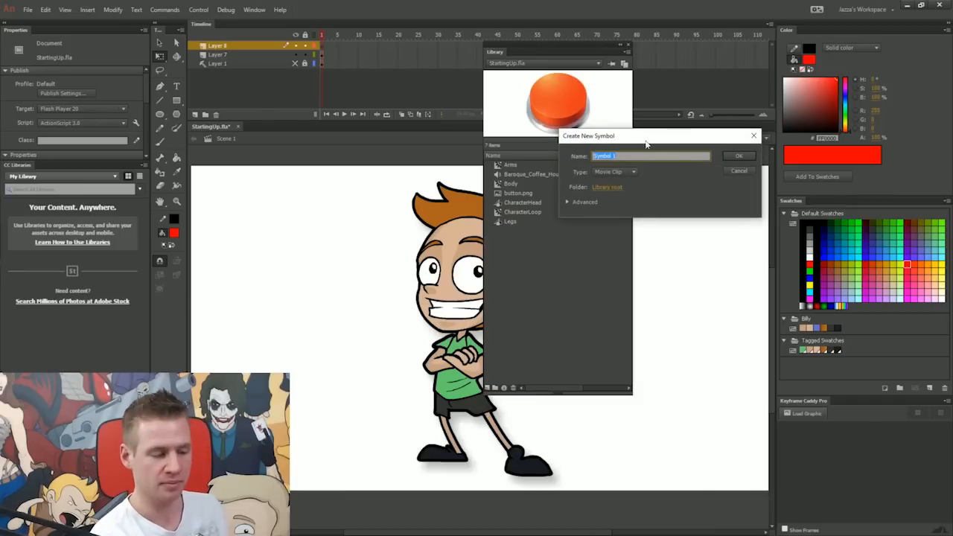
click(753, 135)
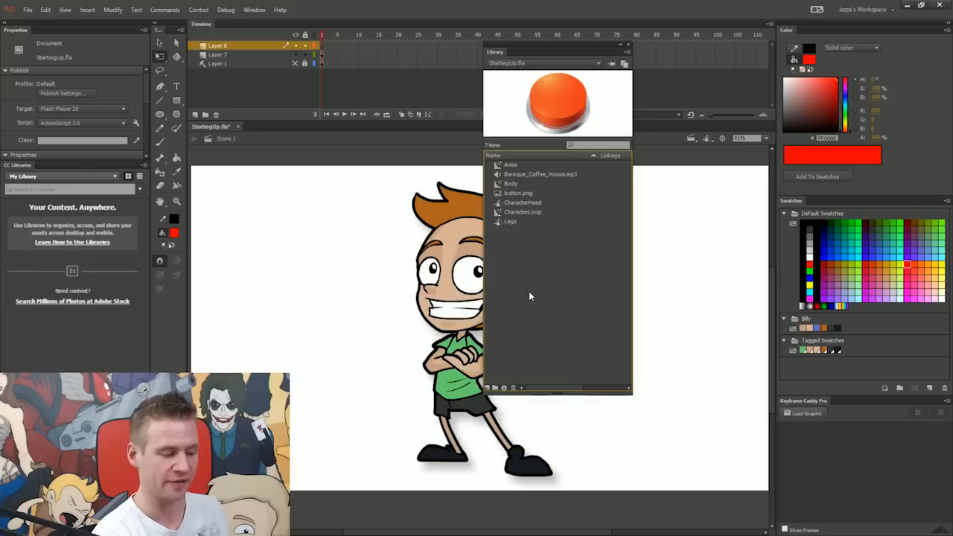
Create a library folder named STUFF, move all the library items into it, and expand and collapse the folder.
click(496, 388)
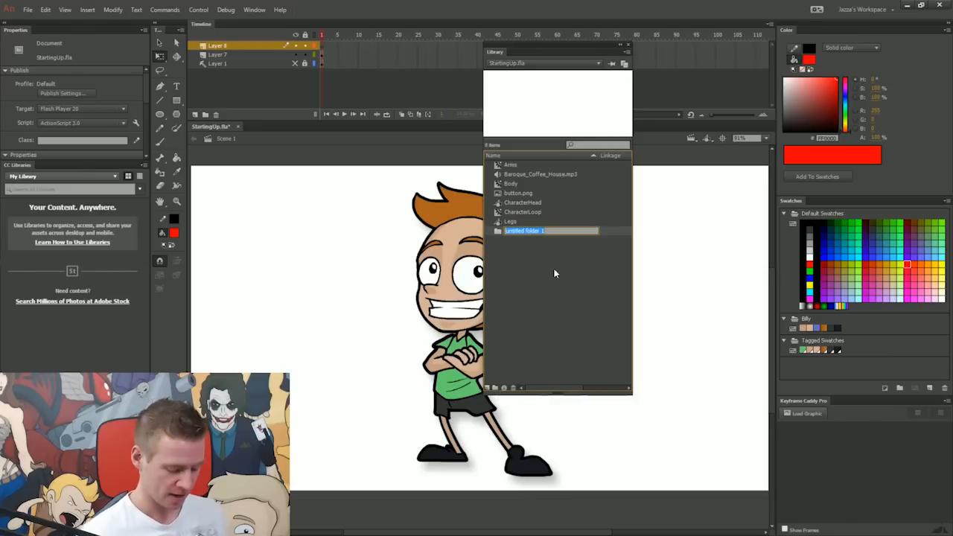
text(C)
key(Return)
click(513, 222)
shift+click(517, 166)
drag(524, 216, 516, 237)
click(488, 164)
click(489, 165)
click(488, 165)
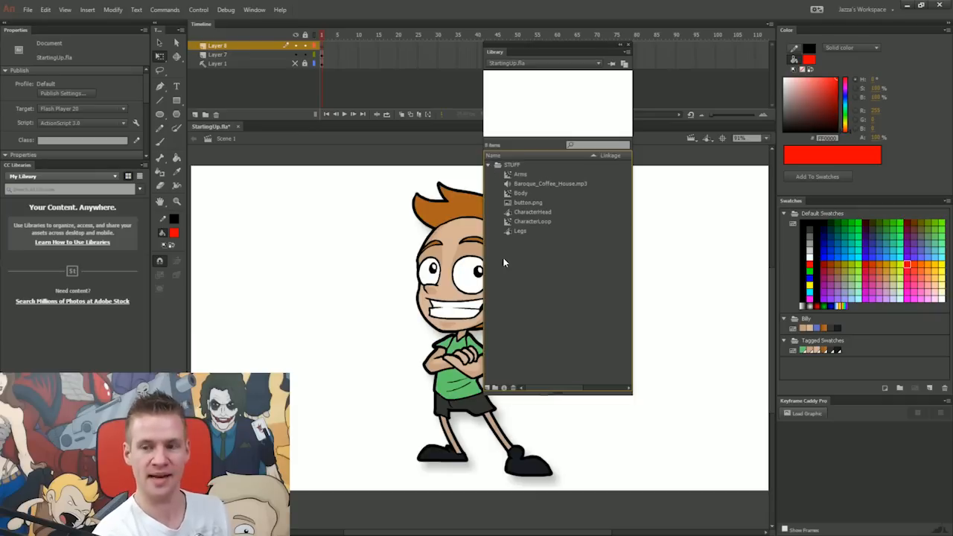
click(489, 166)
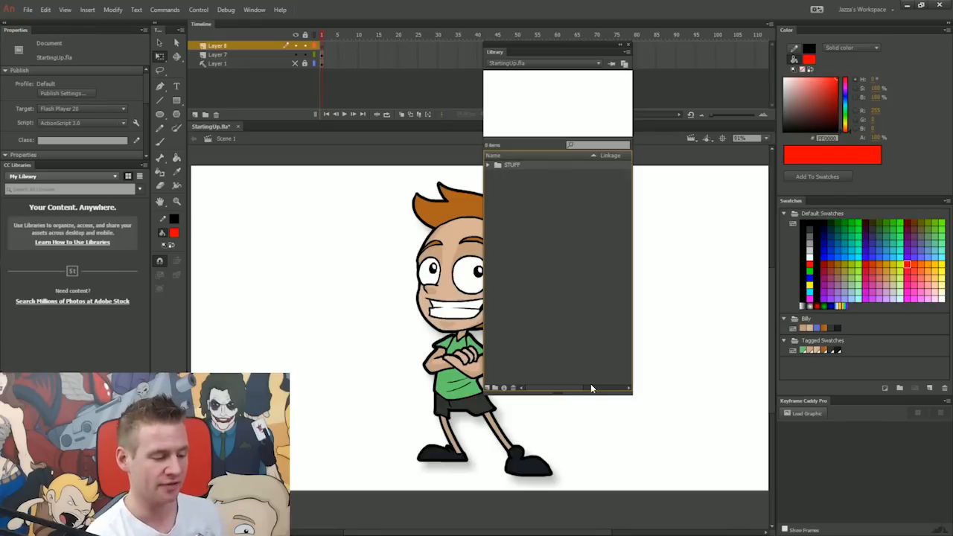
Undo moving the items into the STUFF folder, and delete the folder from the library.
key(ctrl+z)
key(ctrl+z)
key(ctrl+z)
key(ctrl+z)
key(ctrl+z)
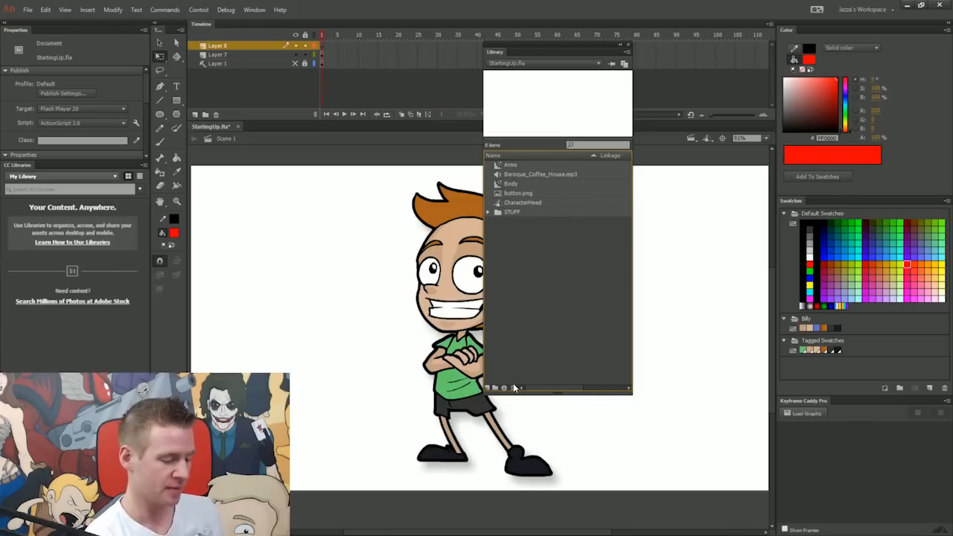
key(ctrl+z)
key(ctrl+z)
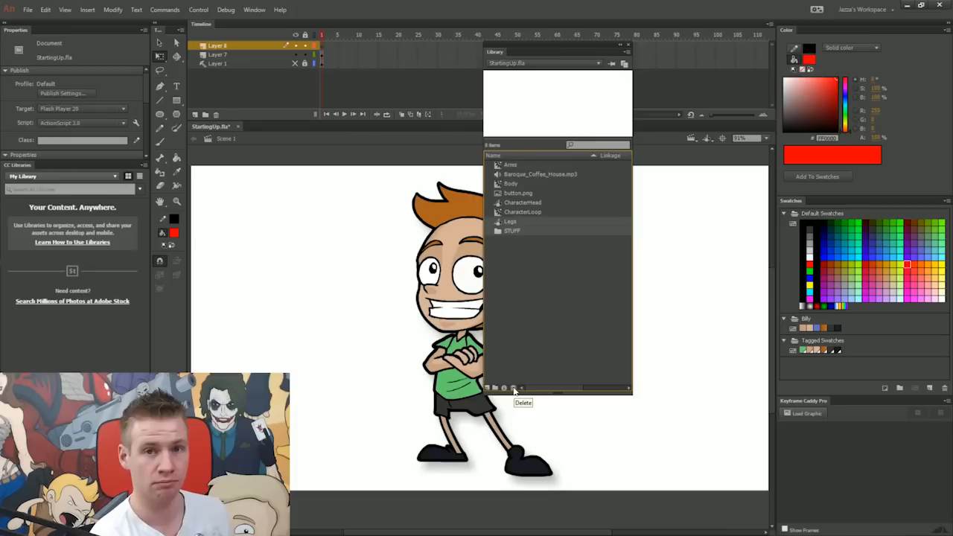
click(521, 231)
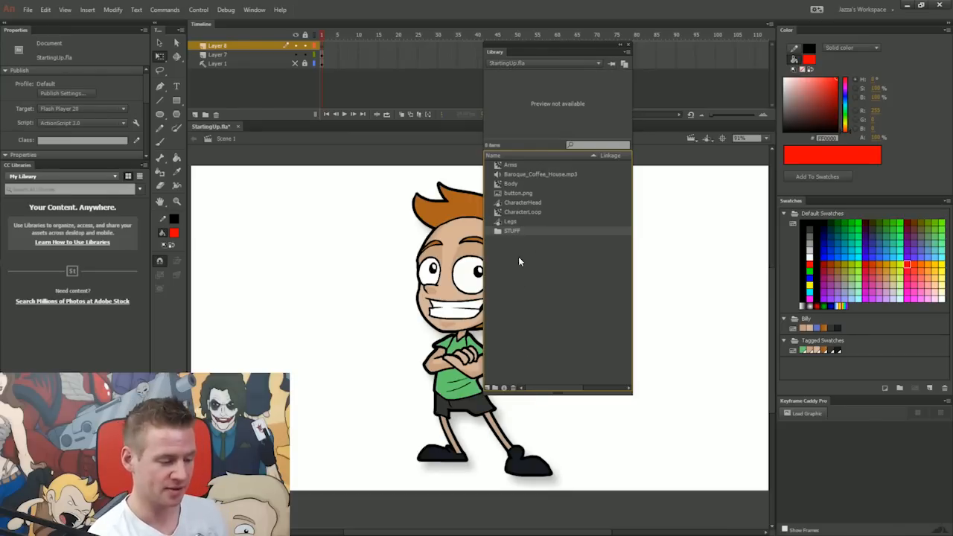
click(514, 388)
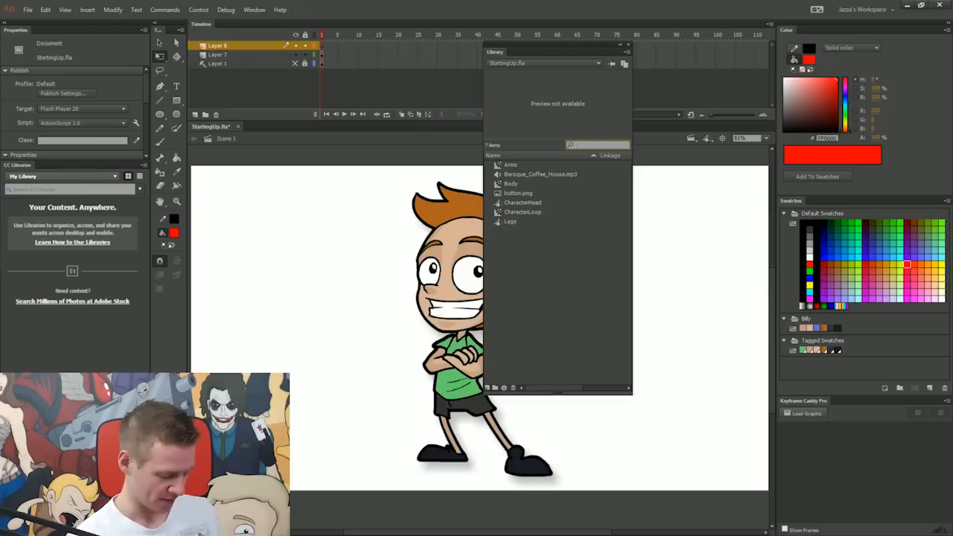
Search the library for "character", preview the CharacterLoop and CharacterHead symbols, and clear the search.
text(character)
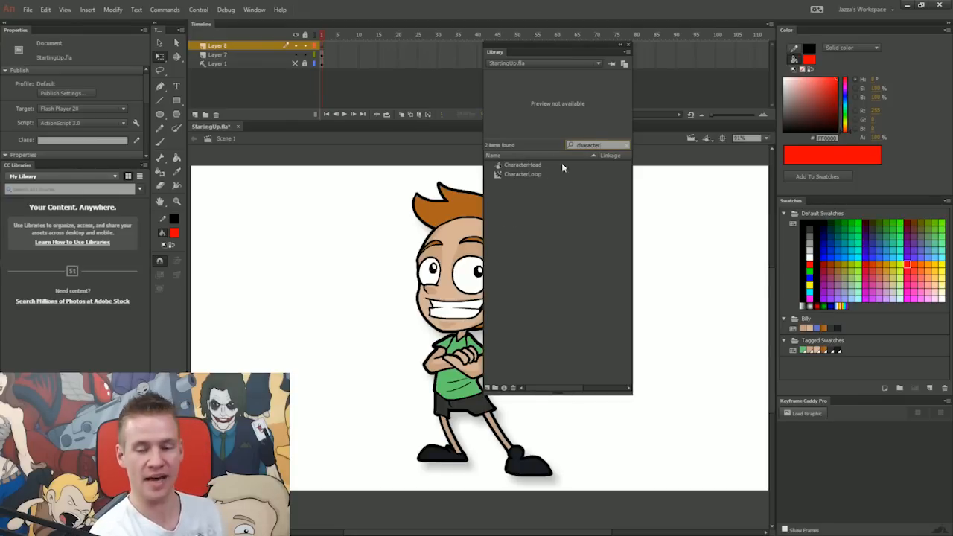
click(535, 167)
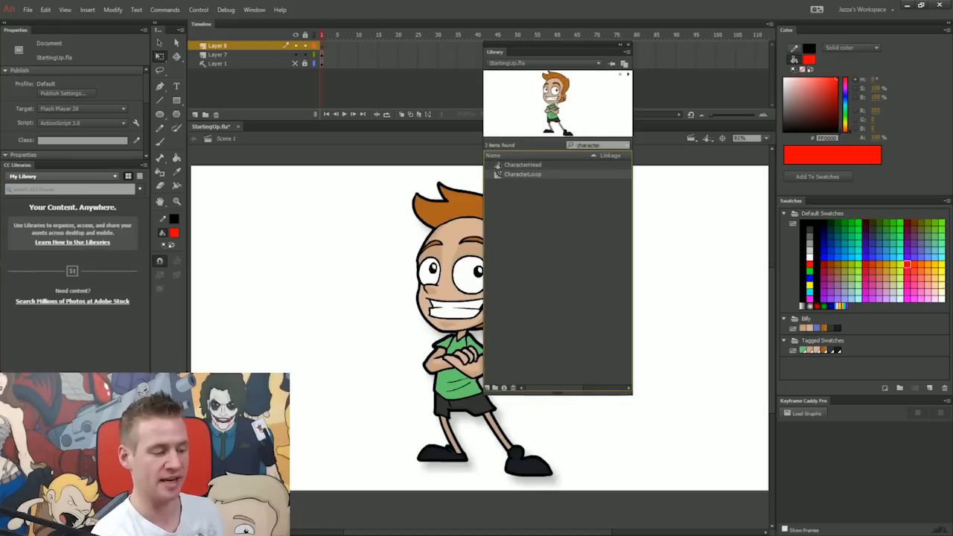
click(530, 165)
double_click(588, 146)
key(BackSpace)
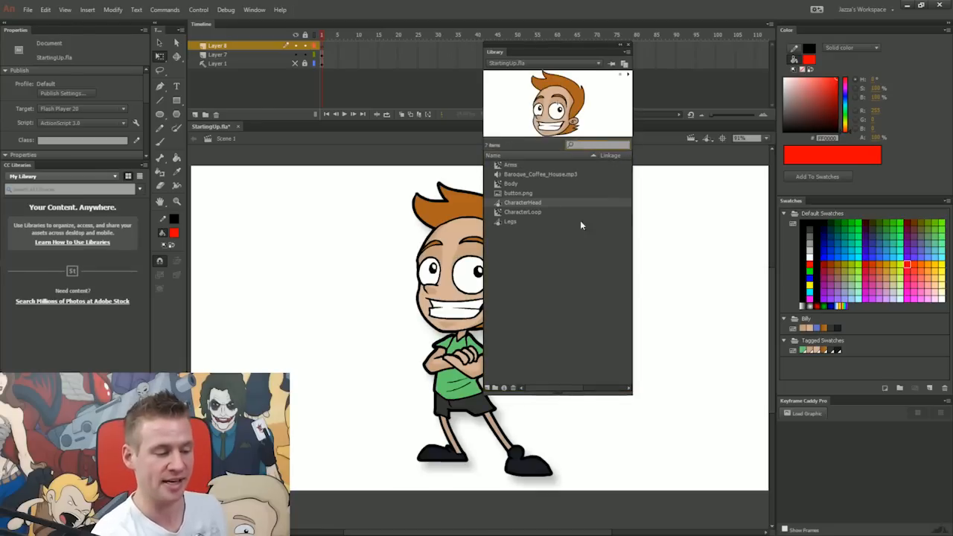
Dock the library again, float the CC Libraries panel over the stage, and look at its list of available libraries.
drag(495, 54, 556, 58)
drag(614, 55, 680, 52)
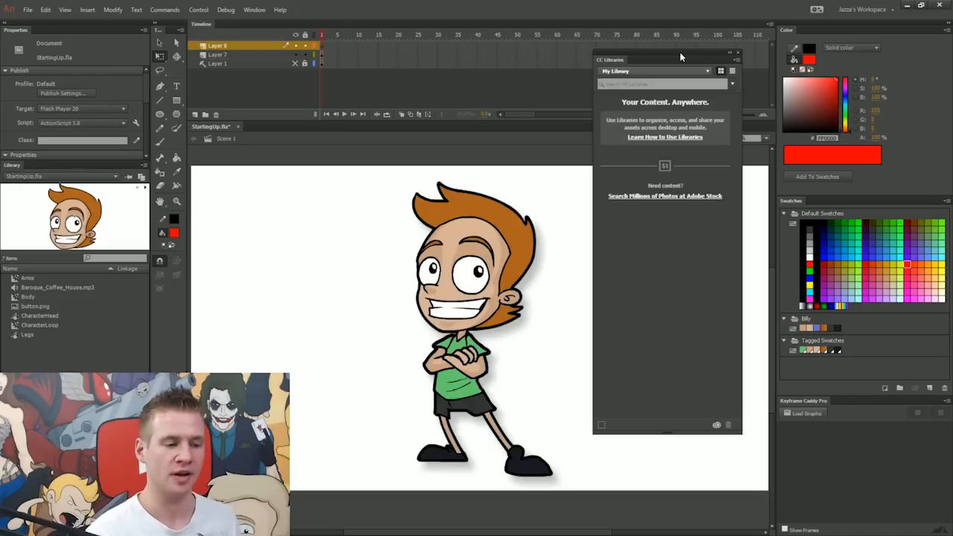
click(666, 72)
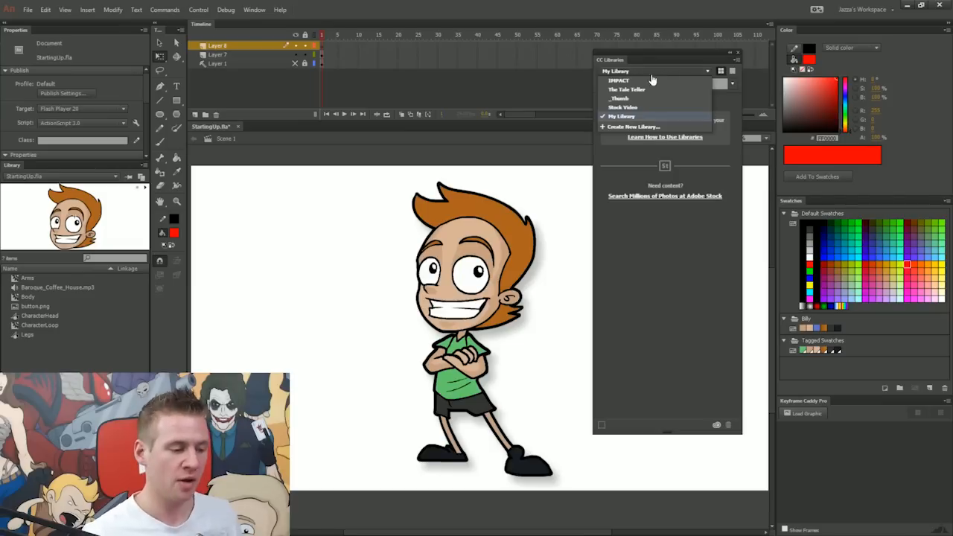
click(654, 80)
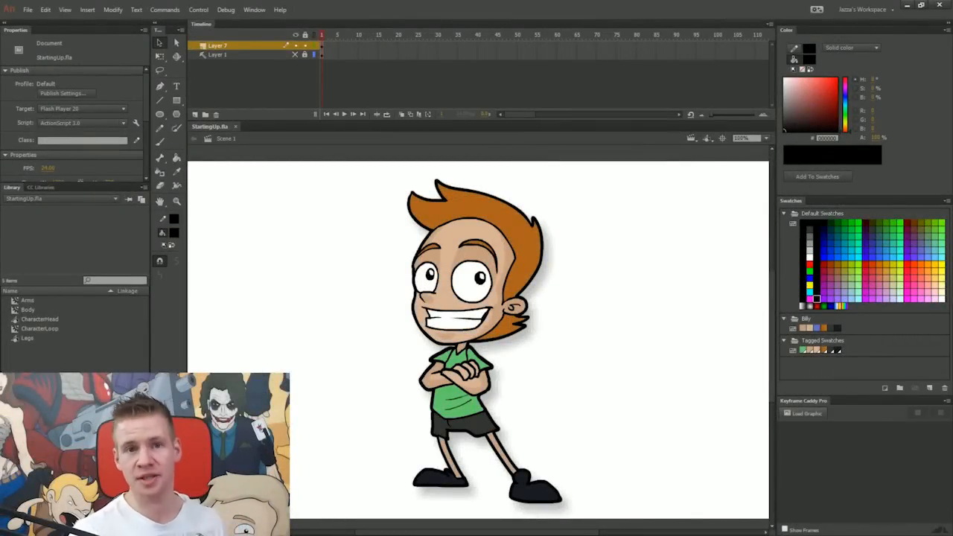
Open the publish settings to view the output formats and Flash options, and close them without changes.
click(28, 9)
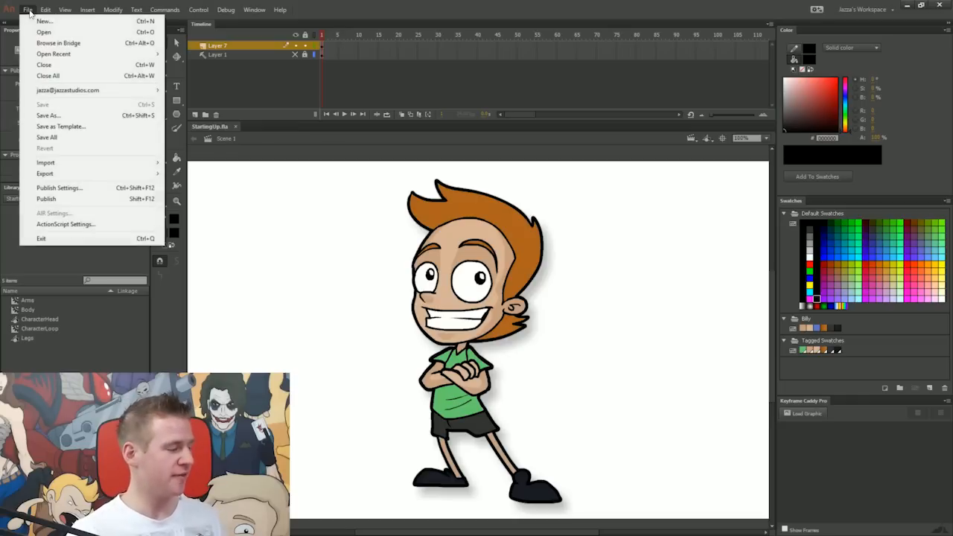
click(103, 188)
drag(580, 98, 638, 79)
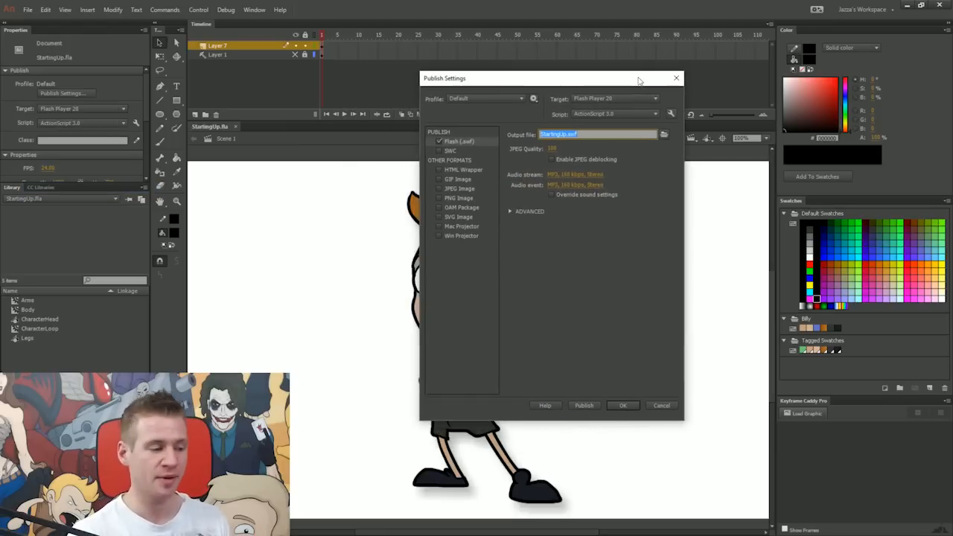
click(676, 79)
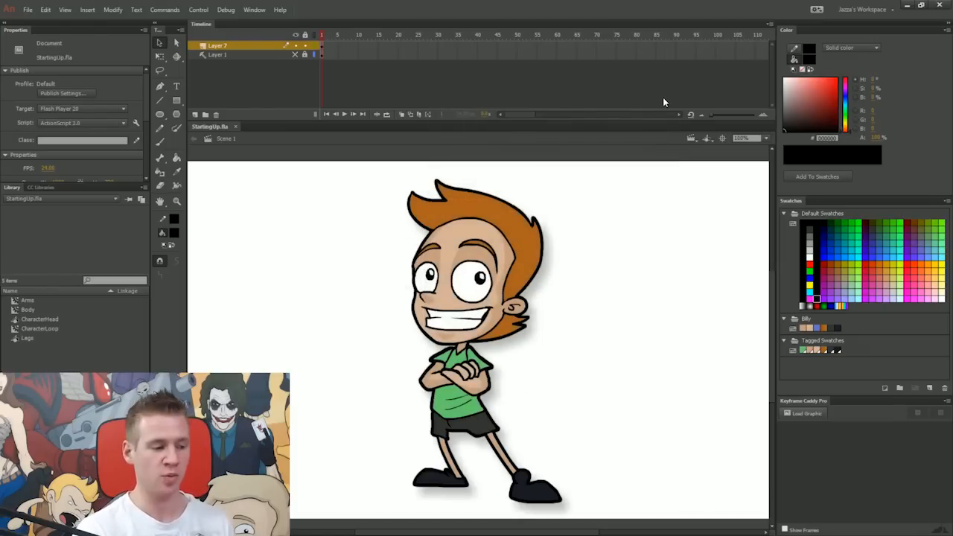
Bring up the 151-AnimateCC project folder, play the published SWF file in Flash Player, and close the player and folder view.
drag(952, 201, 637, 56)
click(507, 184)
double_click(513, 185)
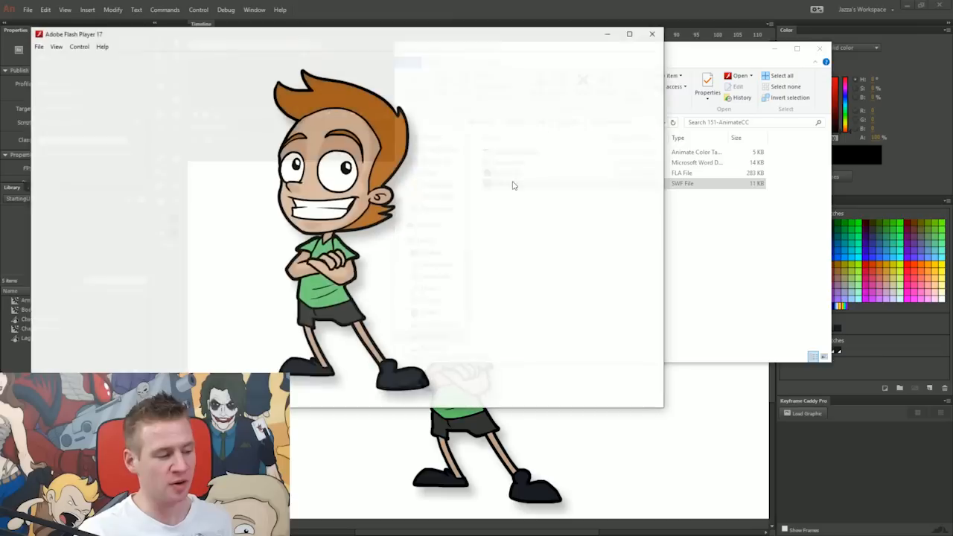
drag(566, 41, 649, 52)
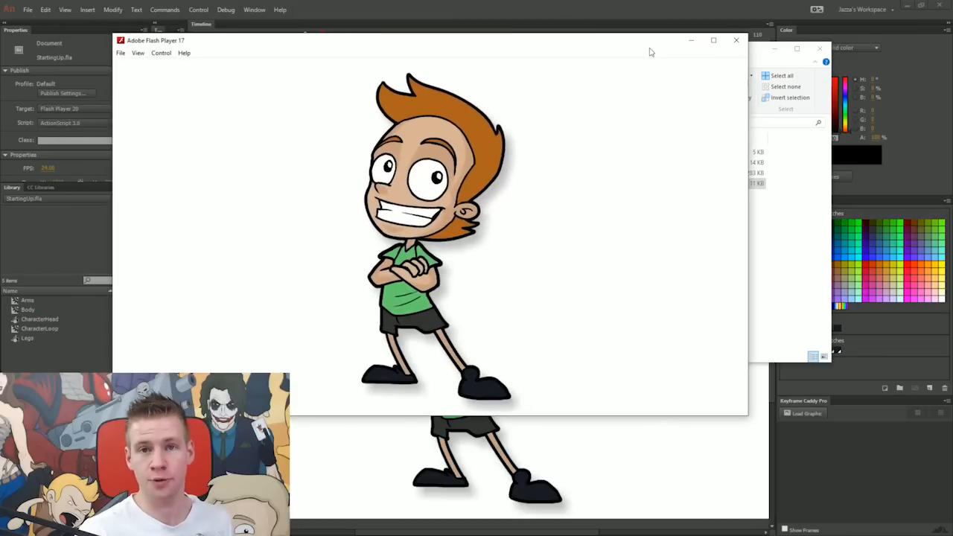
click(736, 40)
drag(743, 52, 952, 90)
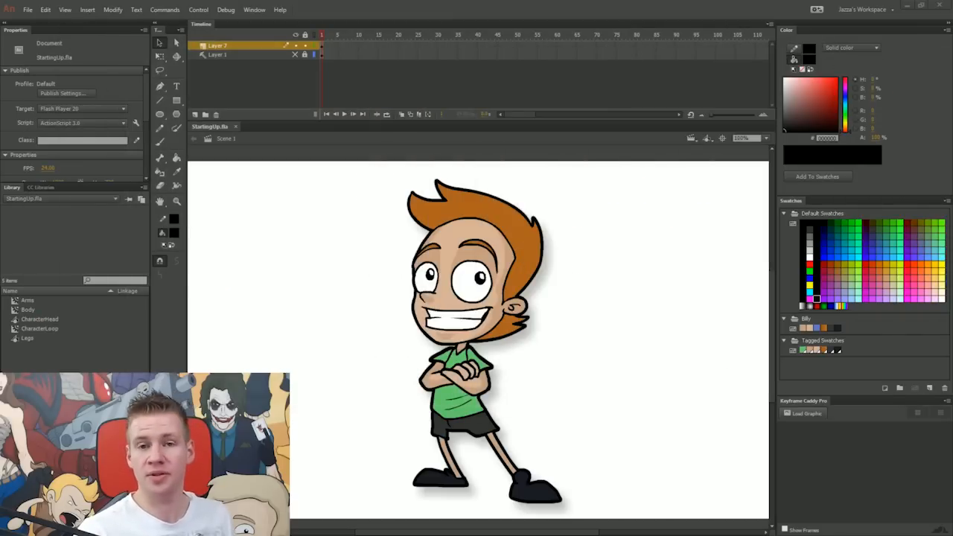
click(786, 8)
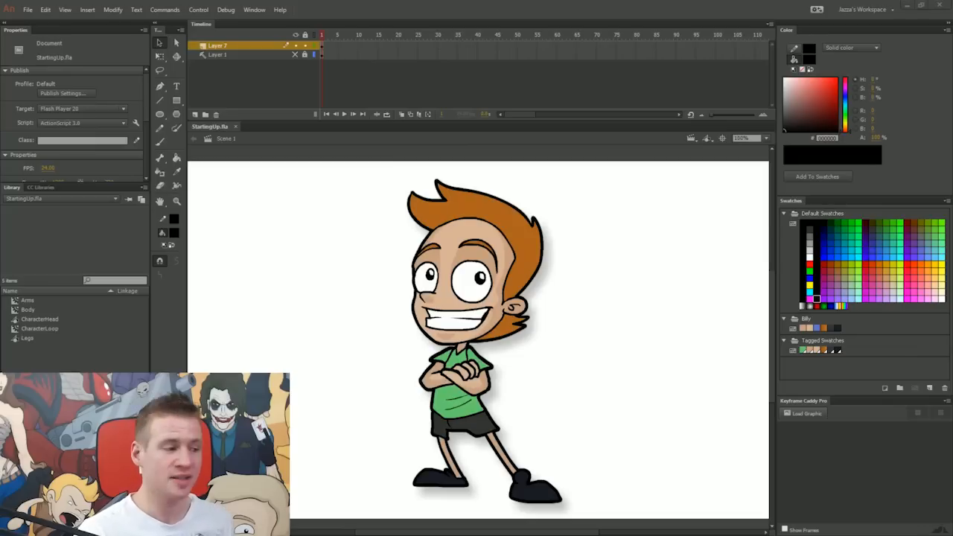
click(539, 15)
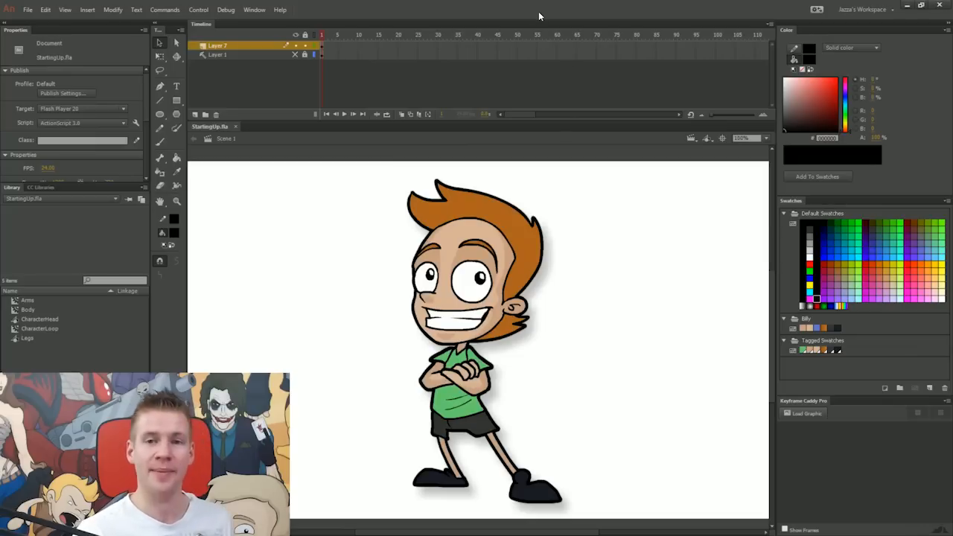
click(28, 9)
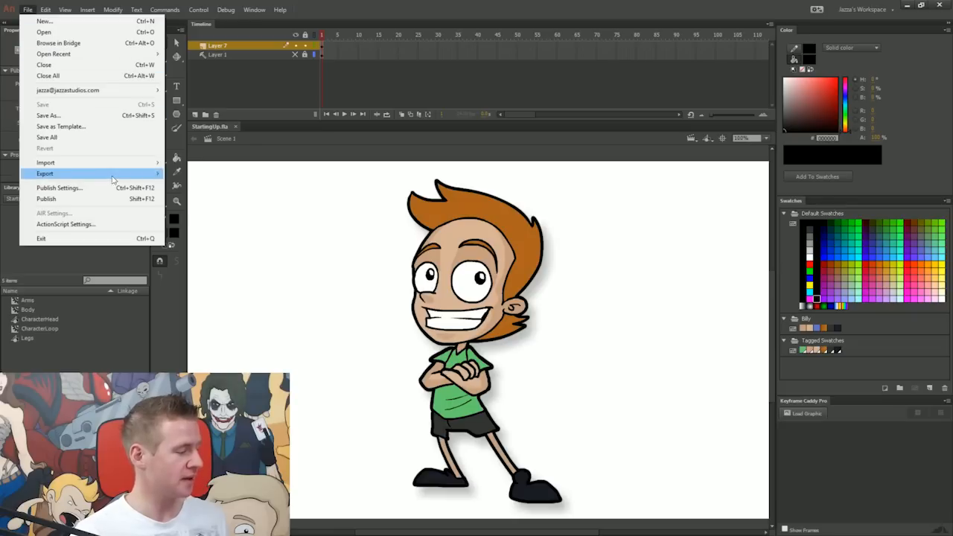
mouse_move(134, 177)
click(180, 184)
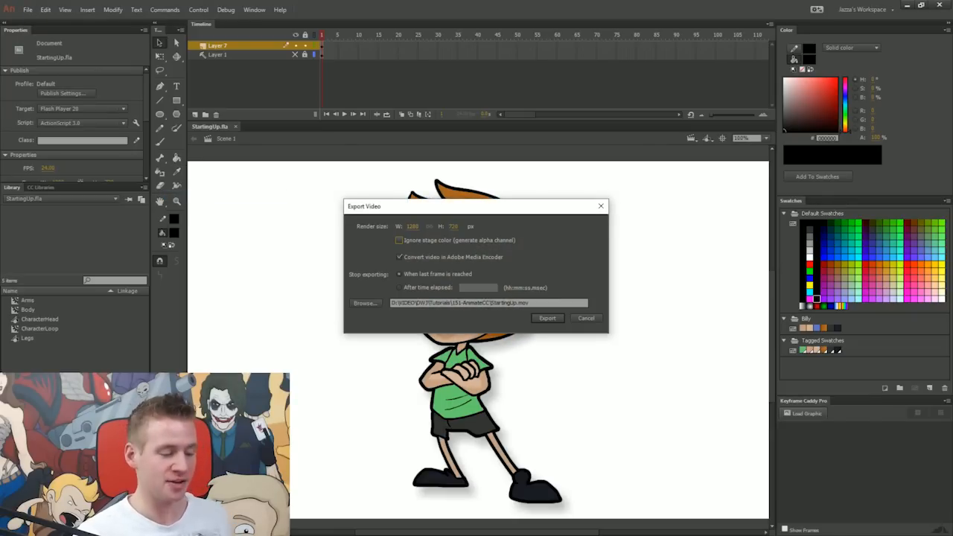
click(412, 225)
text(1920)
key(Tab)
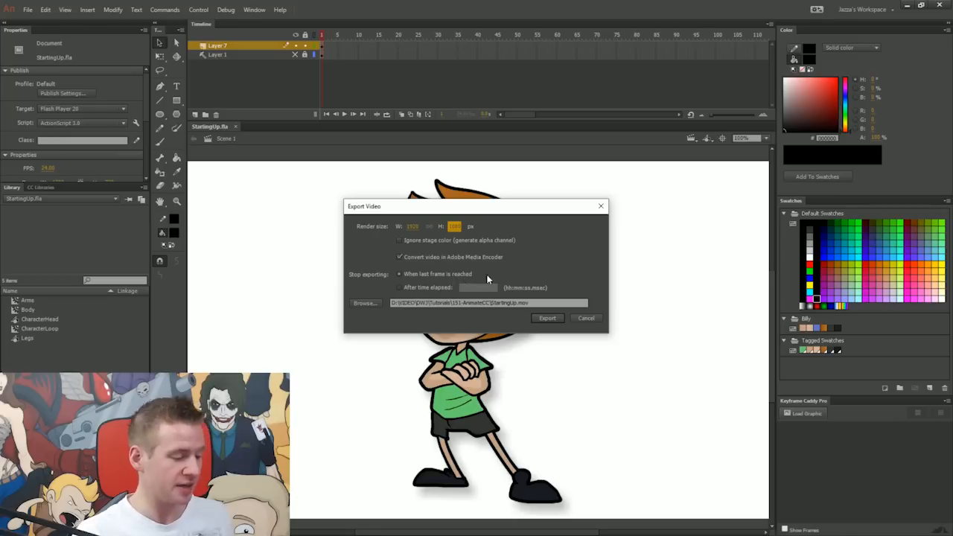
click(586, 318)
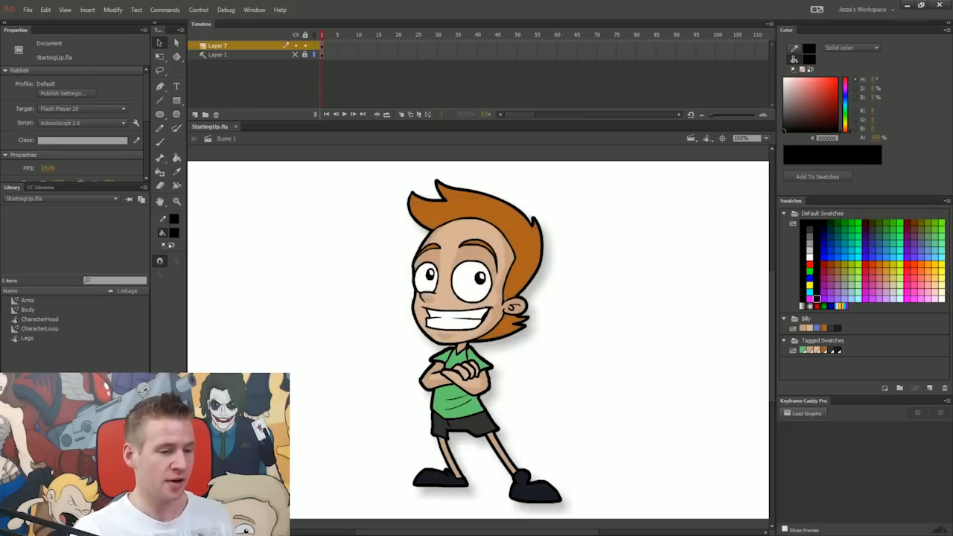
Extend both timeline layers to frame 300 and move the playhead to frame 210.
drag(715, 46, 716, 60)
drag(529, 115, 584, 125)
click(398, 36)
Export the scene as the video StartingUp.mov with a render width of 1920 px, converting it in Adobe Media Encoder.
click(26, 10)
mouse_move(108, 178)
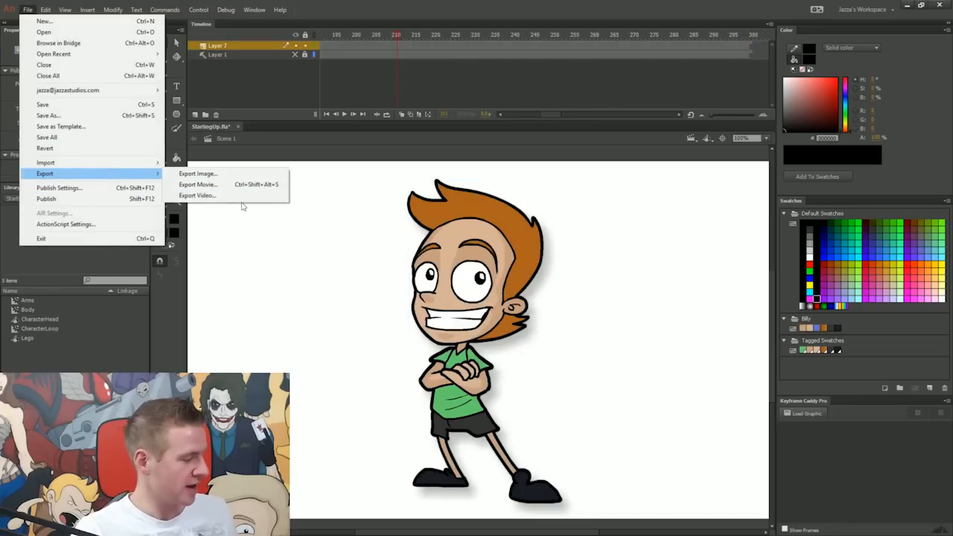
click(244, 202)
click(414, 227)
text(1920)
click(352, 261)
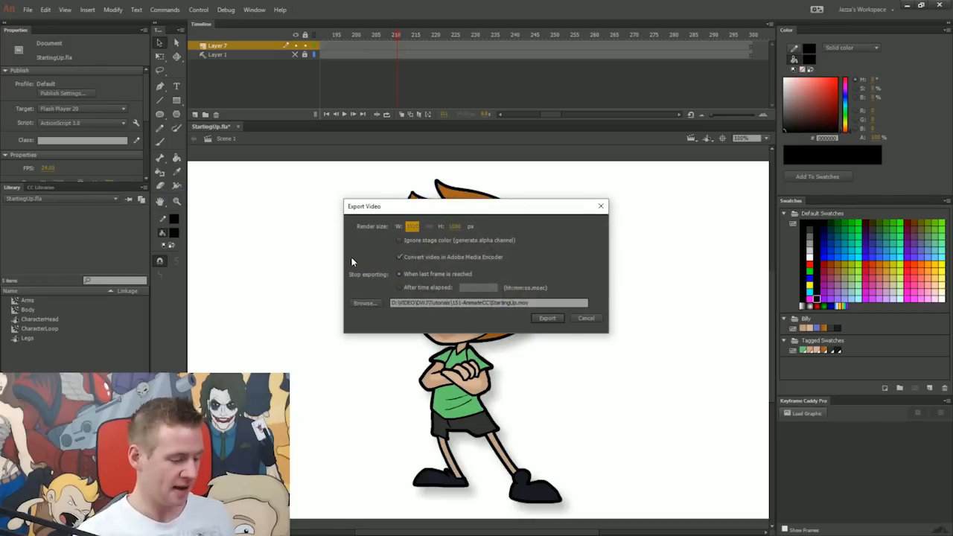
click(548, 318)
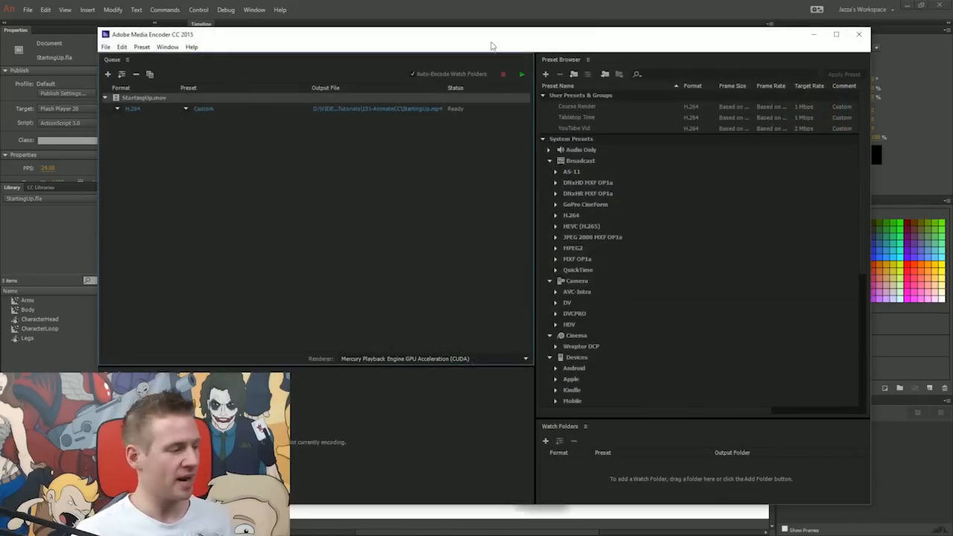
Run the queued H.264 encode of StartingUp.mov in Adobe Media Encoder, and close the encoder when it is done.
drag(474, 35, 449, 27)
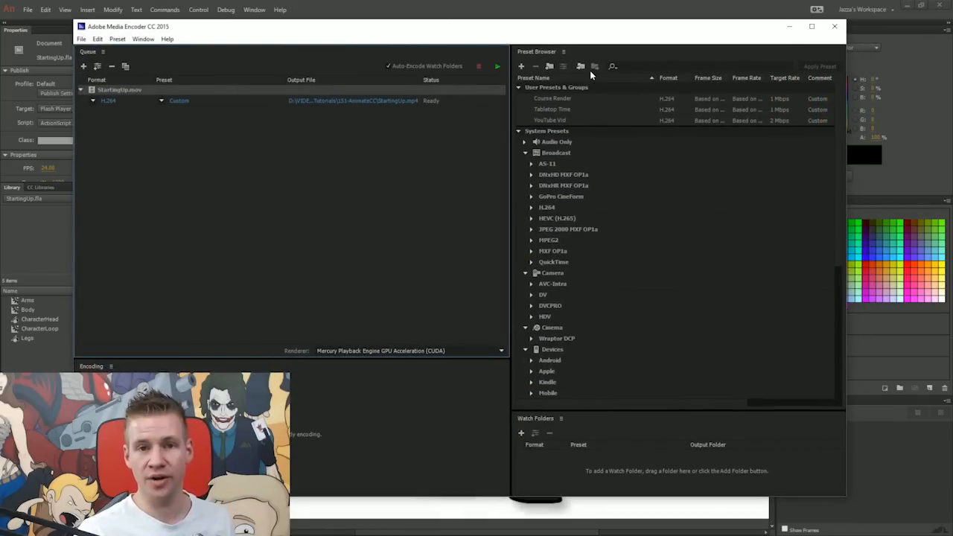
click(497, 66)
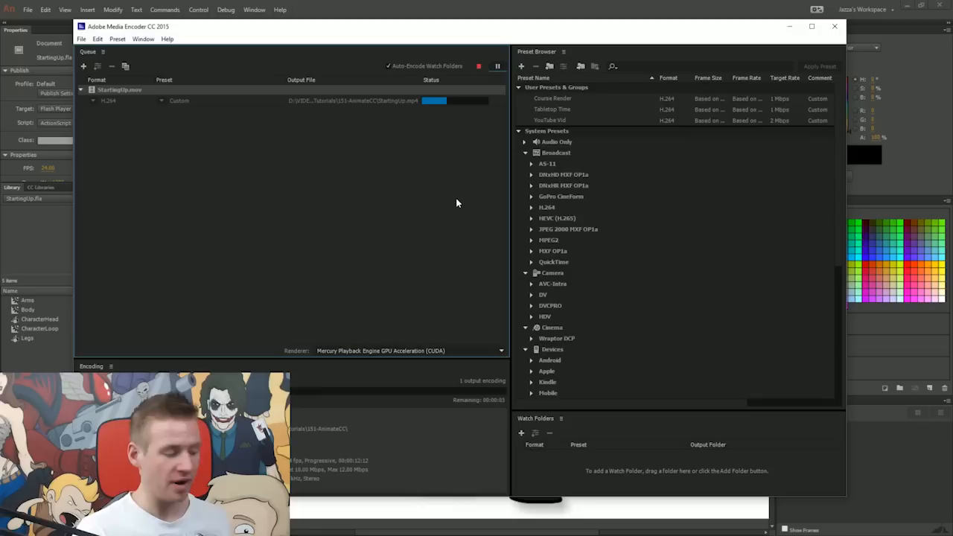
drag(630, 32, 828, 16)
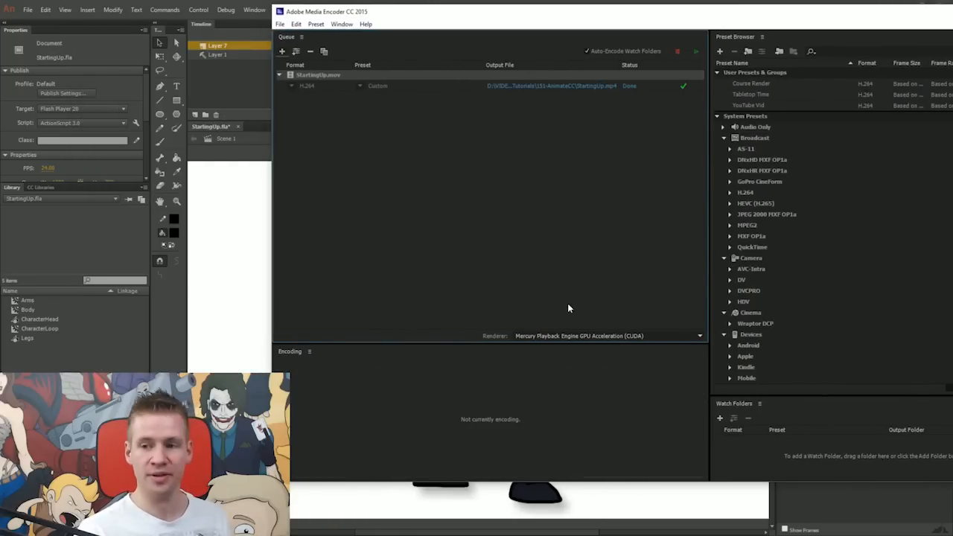
drag(741, 23, 570, 57)
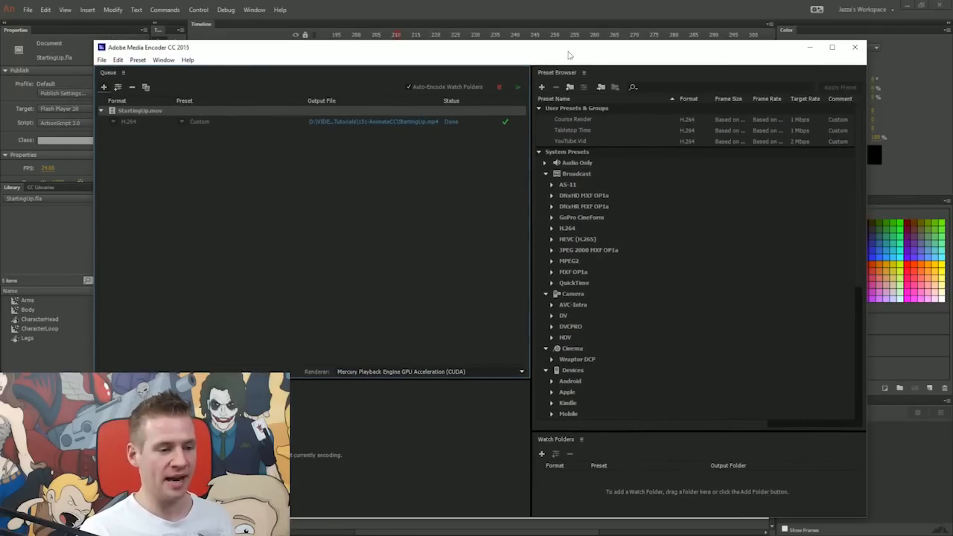
click(856, 48)
Bring up the project folder and play the rendered StartingUp video in Movies & TV.
drag(952, 153, 619, 75)
double_click(489, 214)
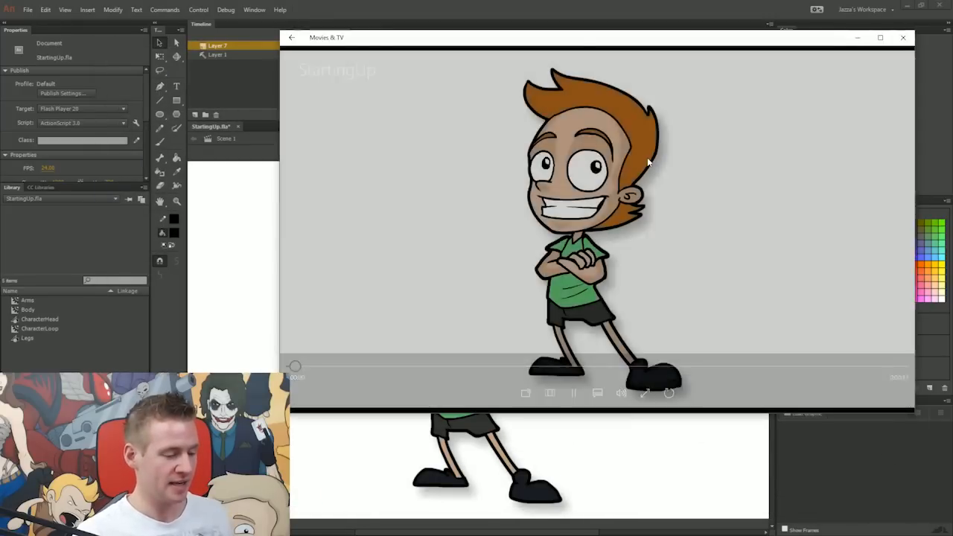
mouse_move(659, 165)
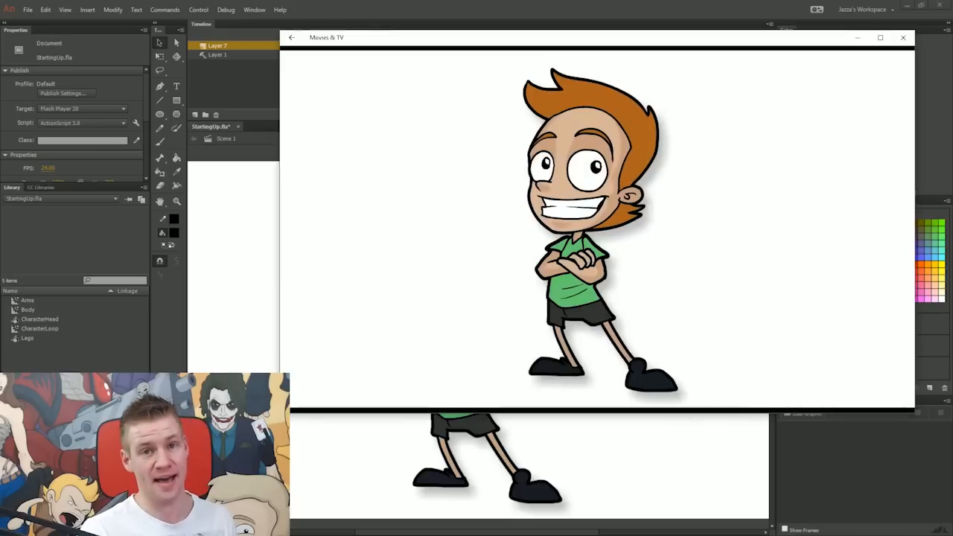
mouse_move(480, 298)
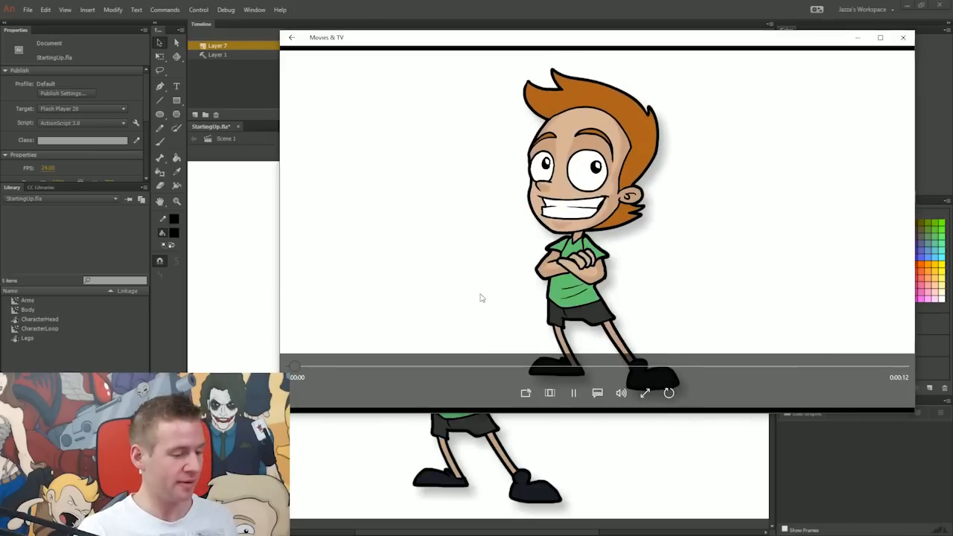
Watch the rendered StartingUp video in Movies & TV and close the player.
double_click(549, 271)
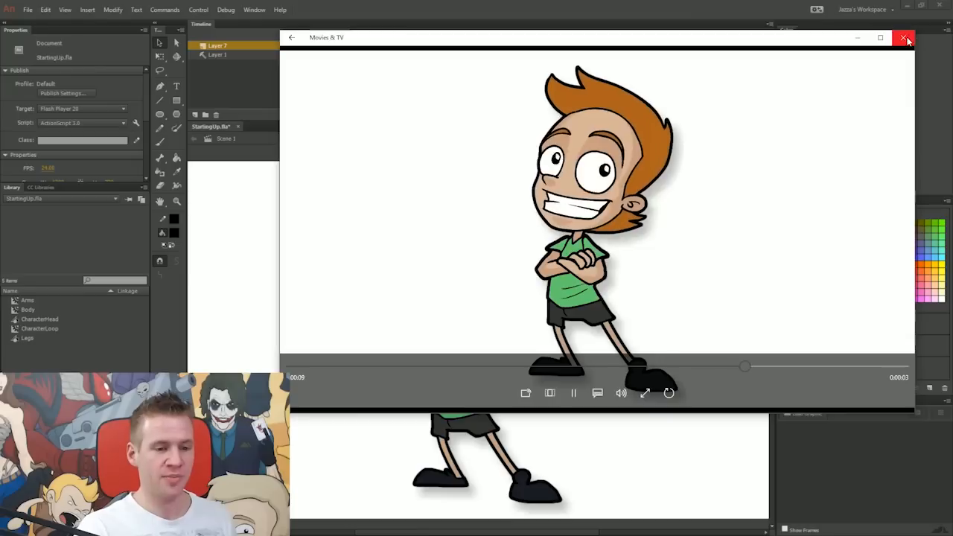
click(903, 38)
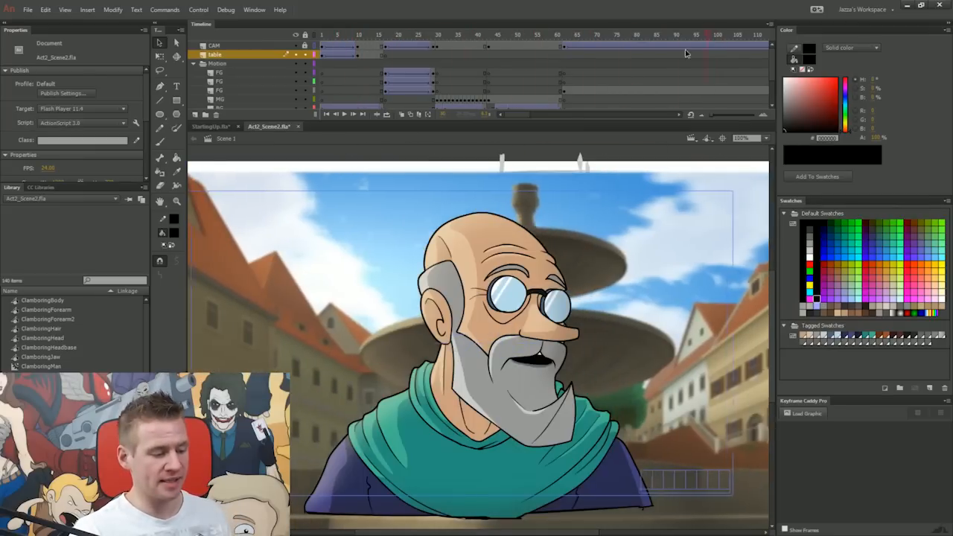
Scrub back and forth through the main timeline of Act2_Scene2.fla to preview its shots.
drag(686, 53, 525, 86)
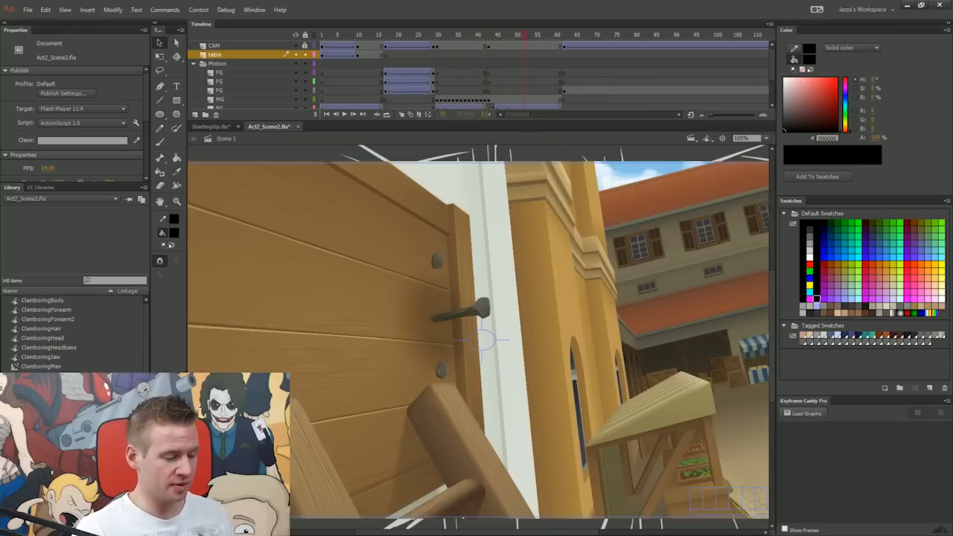
drag(526, 35, 592, 37)
drag(374, 49, 346, 55)
Bring up the folder of rendered scenes and play the Act2_Scene2_1 video full screen in Movies & TV.
drag(952, 151, 682, 114)
double_click(550, 233)
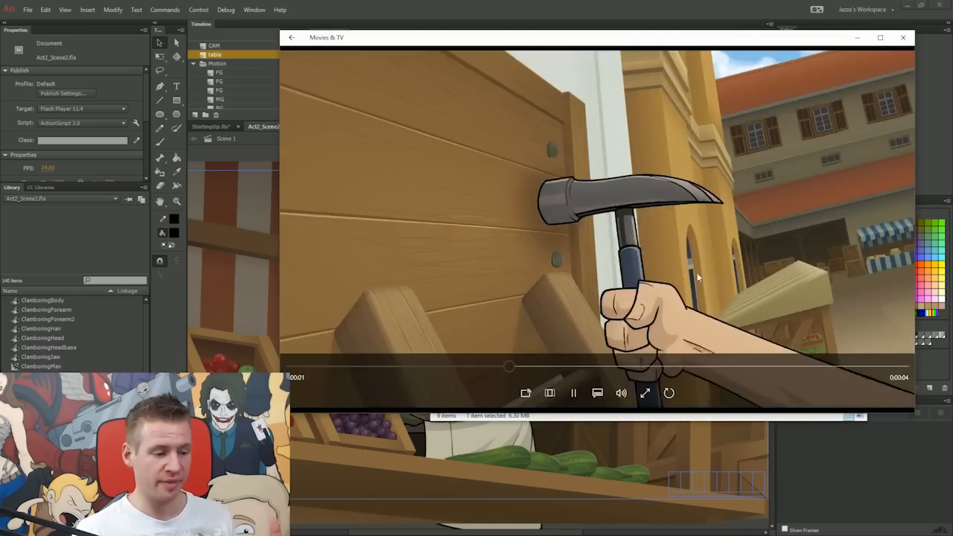
click(644, 393)
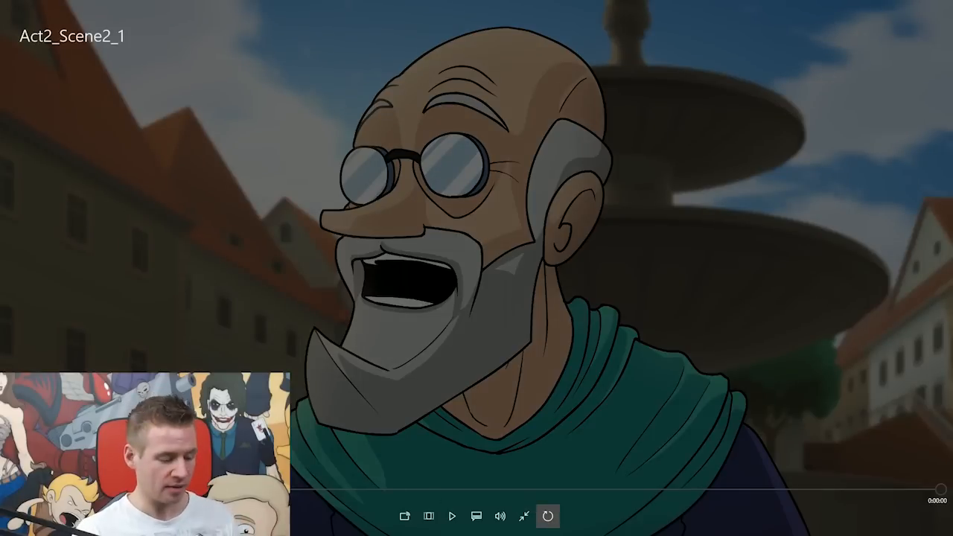
click(451, 516)
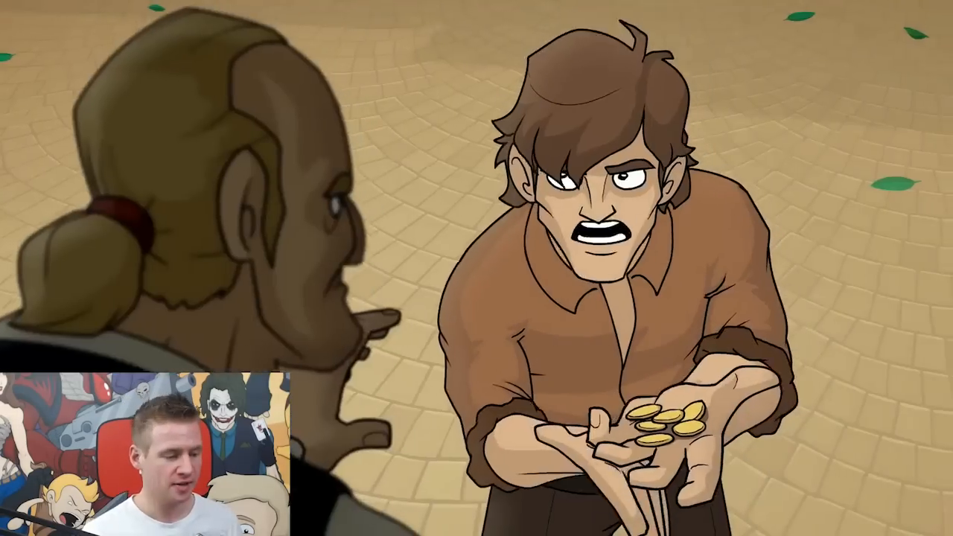